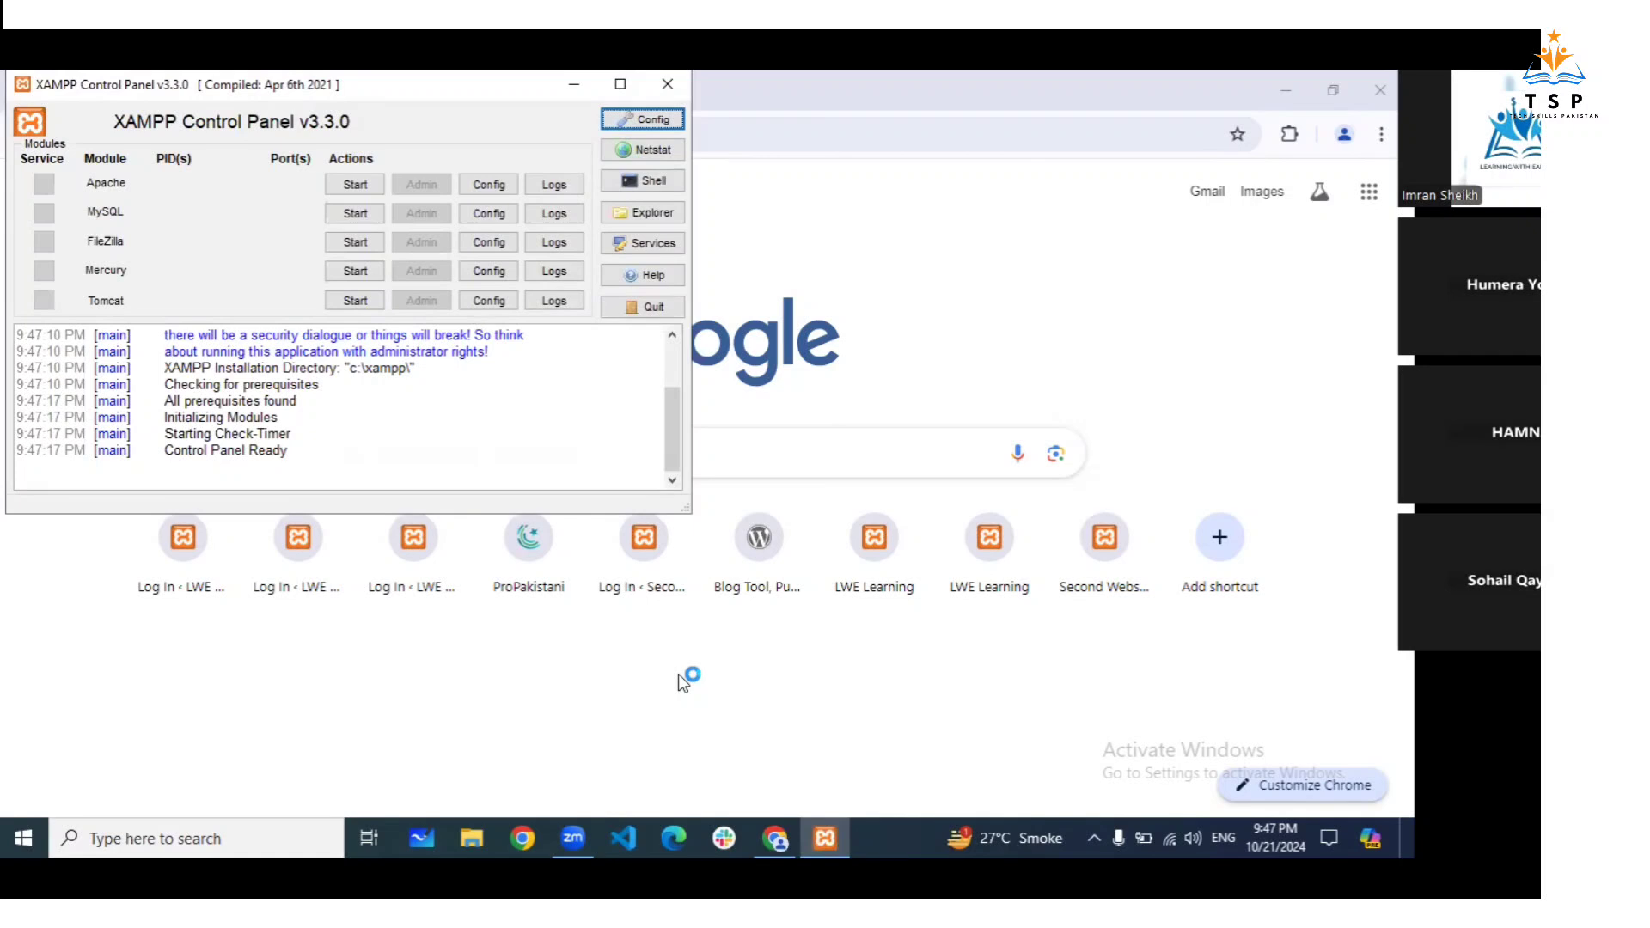
Start the Apache and MySQL modules in XAMPP and dismiss the control panel window
click(359, 187)
click(361, 209)
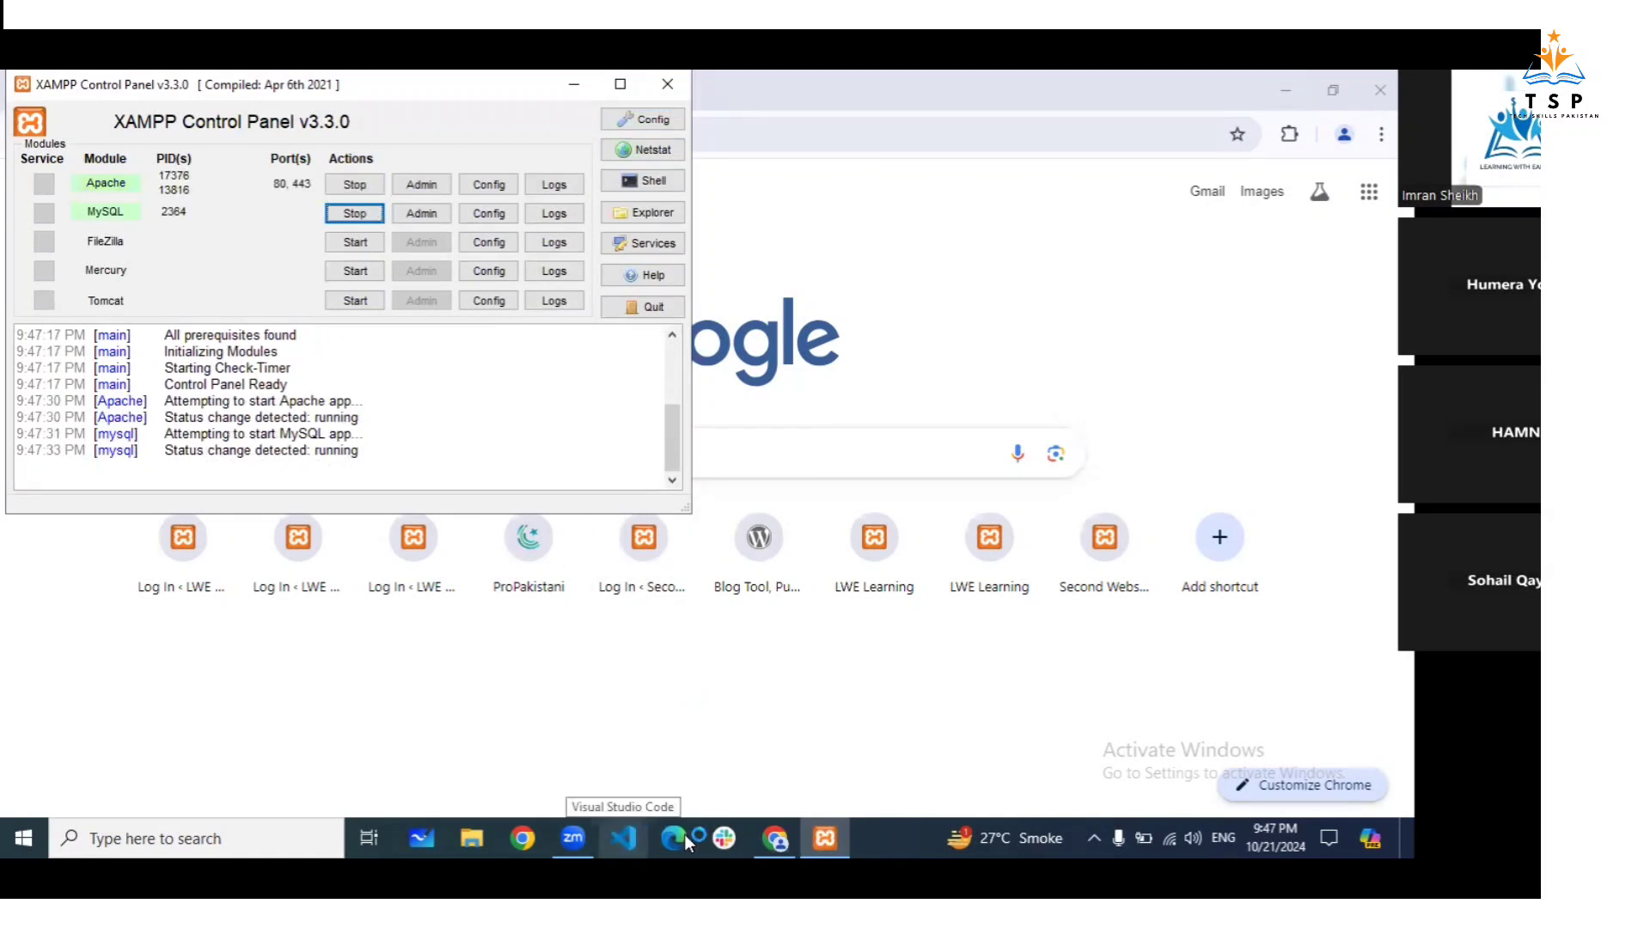
click(655, 84)
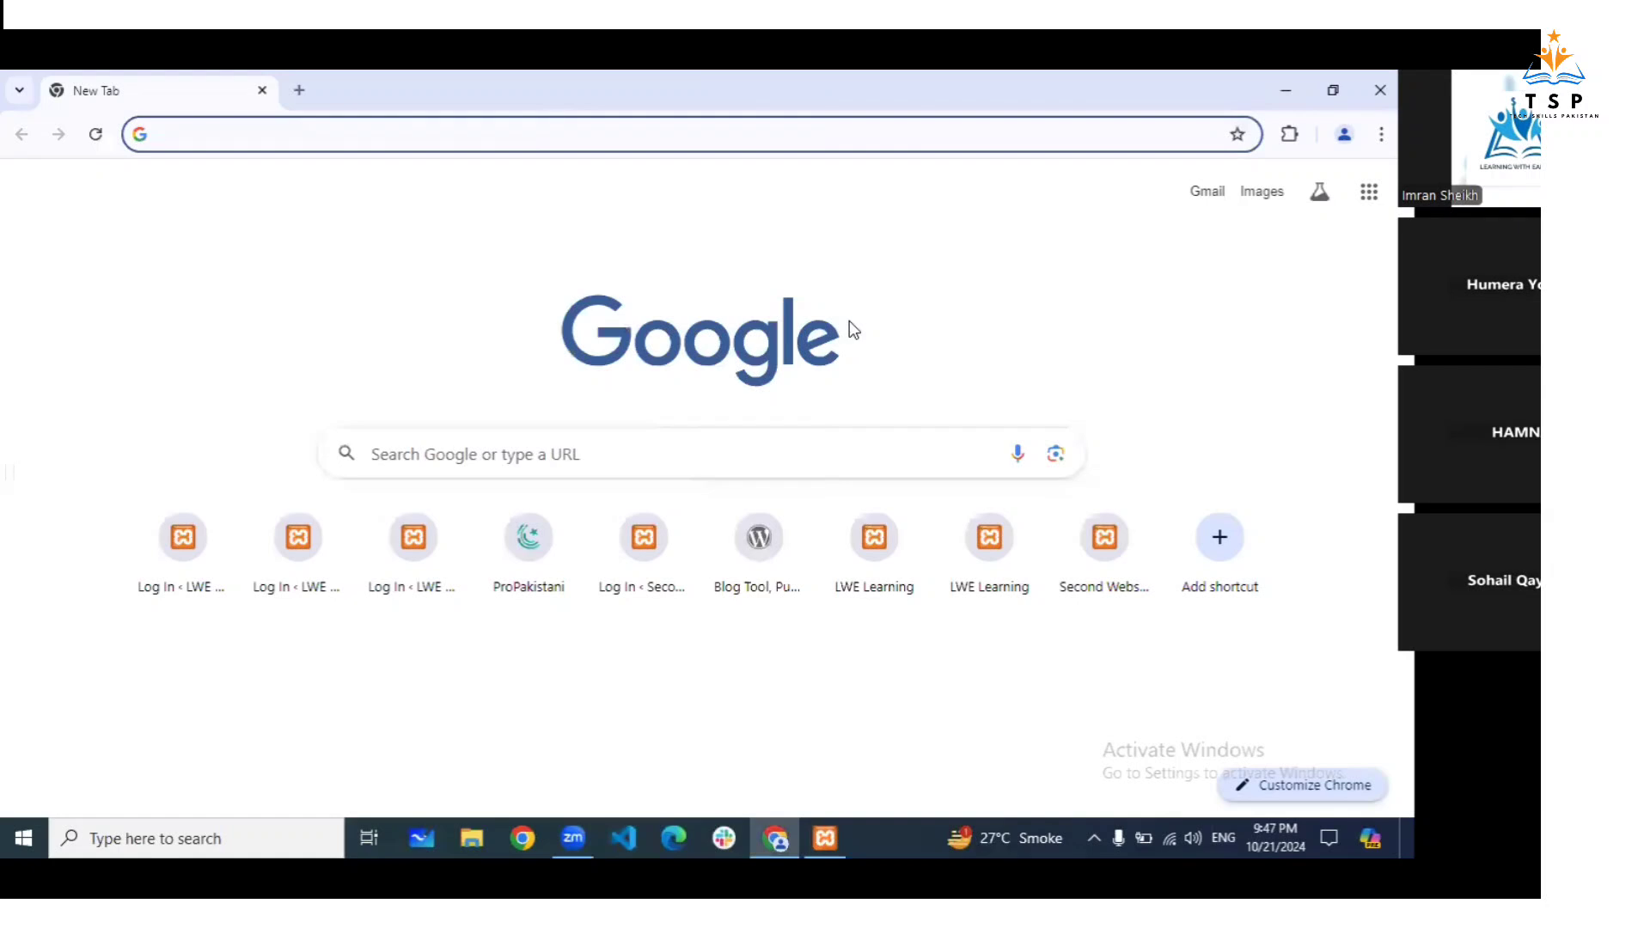
Load the local WordPress site at localhost/batch107 in the browser
click(517, 95)
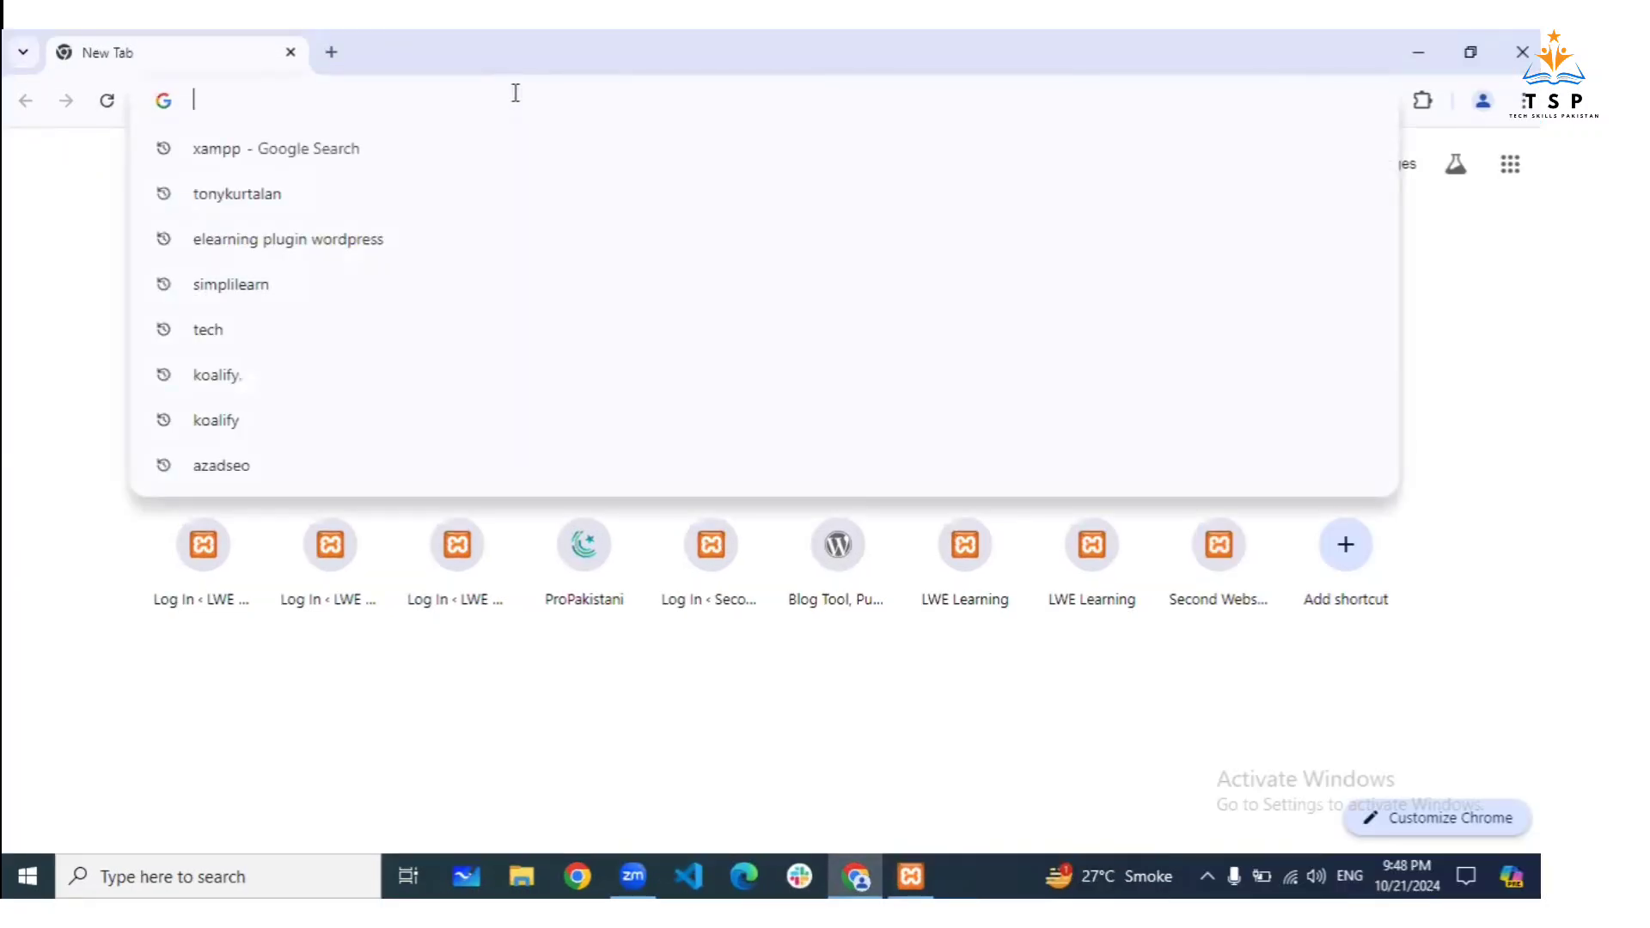
text(local)
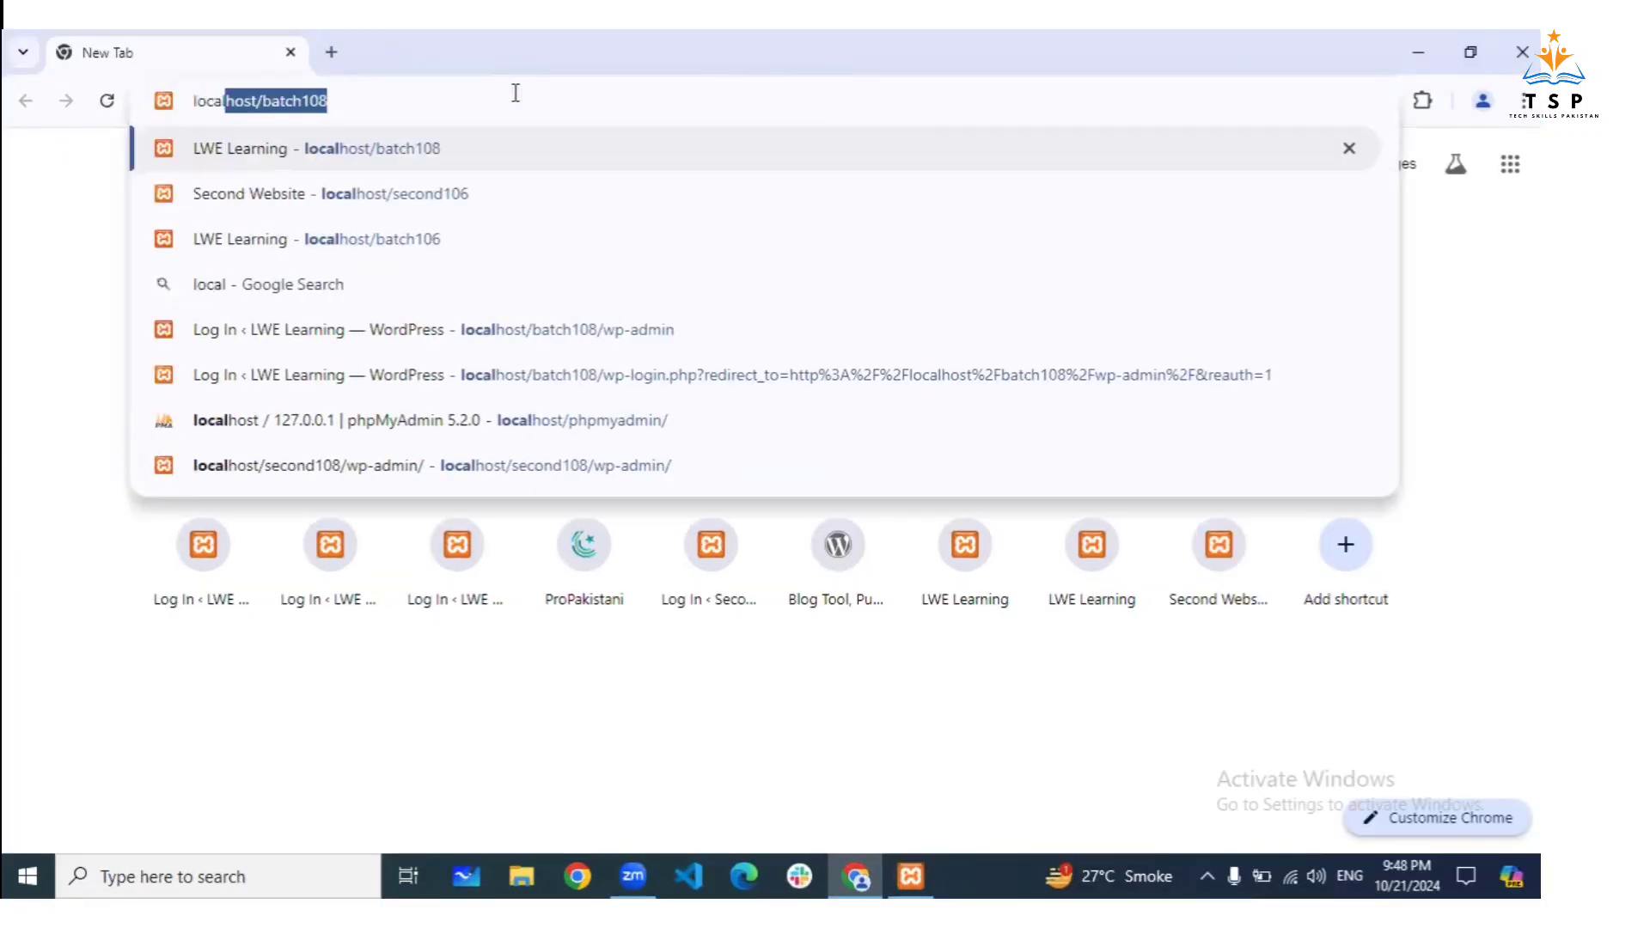
text(host/batch10)
key(BackSpace)
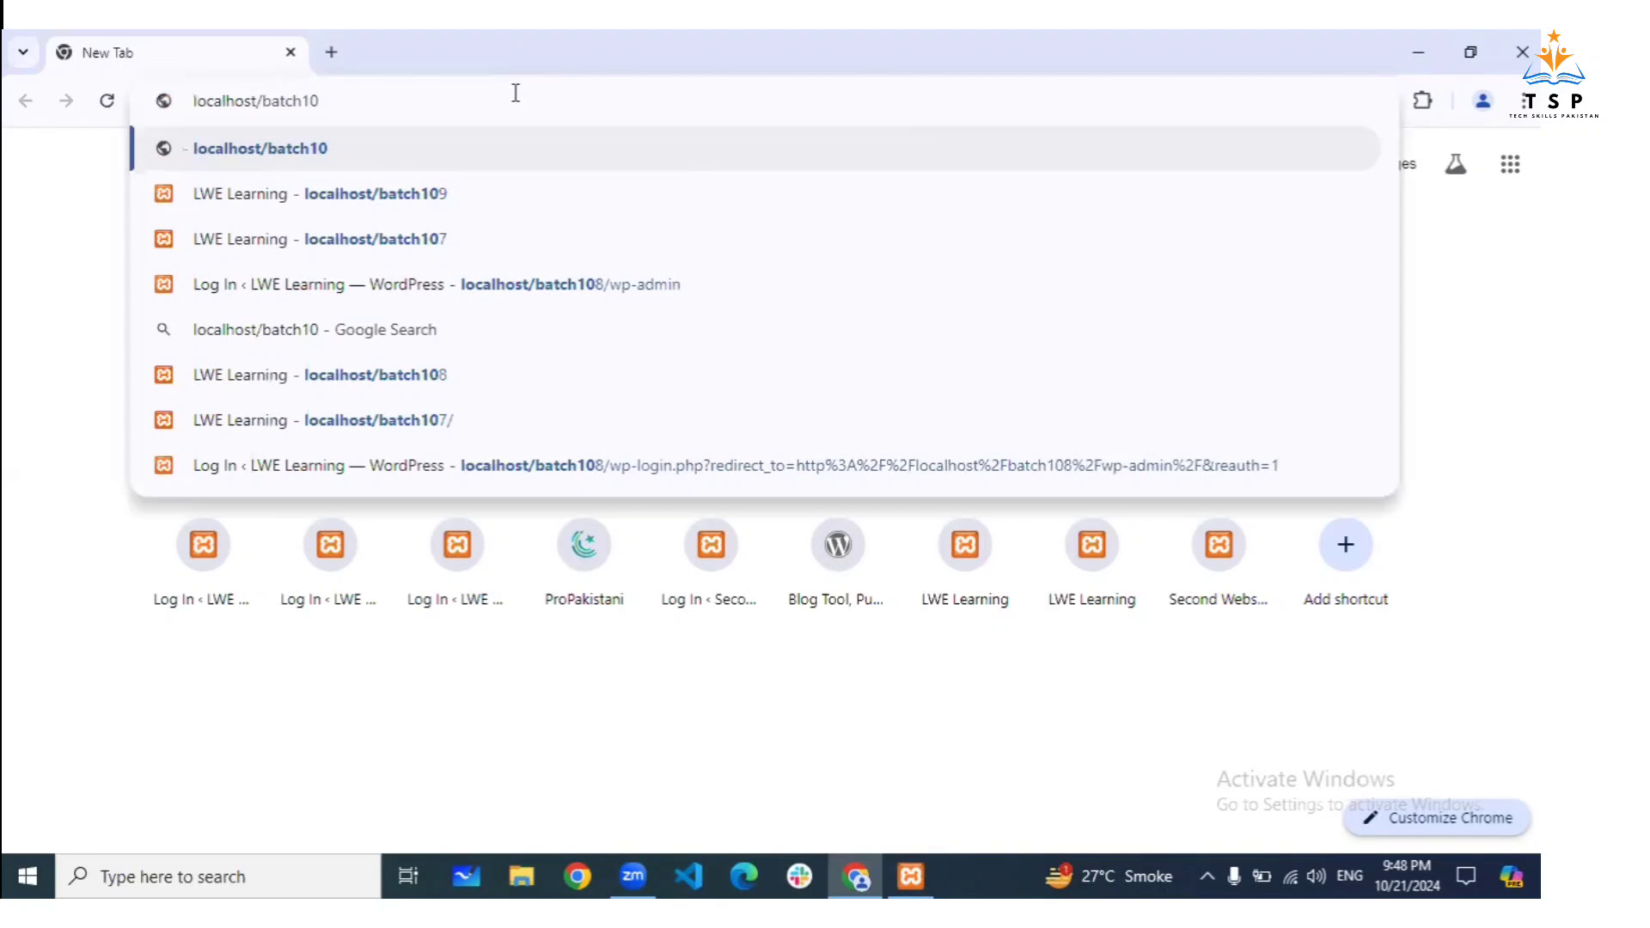
text(7)
key(Return)
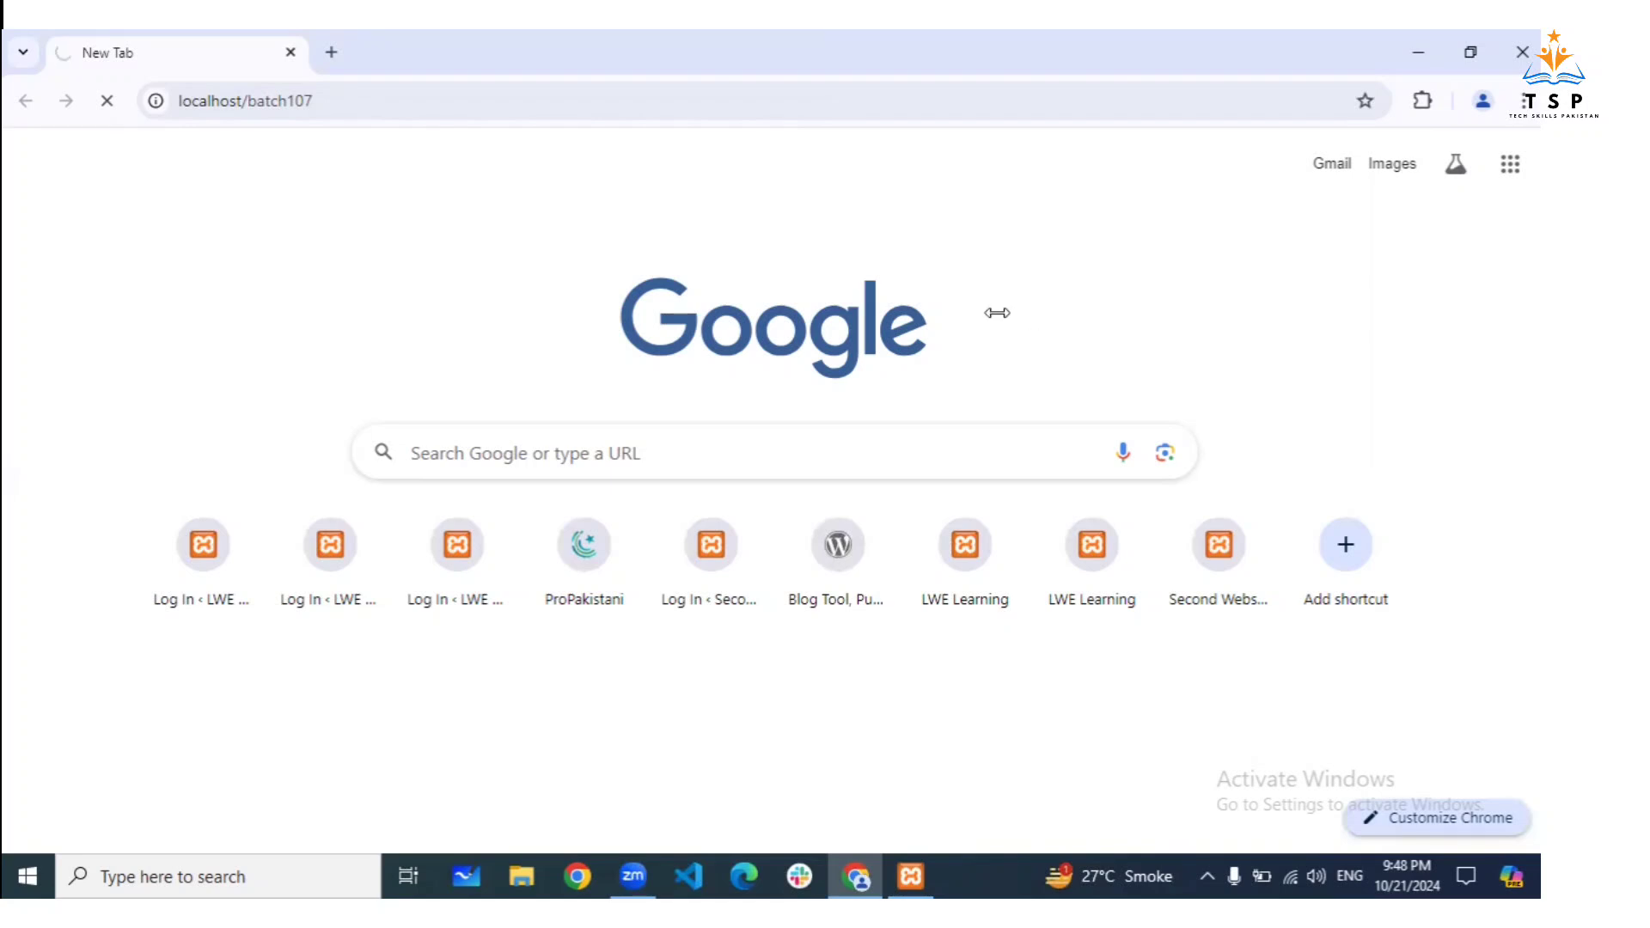
Copy the site address and load localhost/batch107/wp-admin in a second browser tab
click(413, 95)
key(ctrl+c)
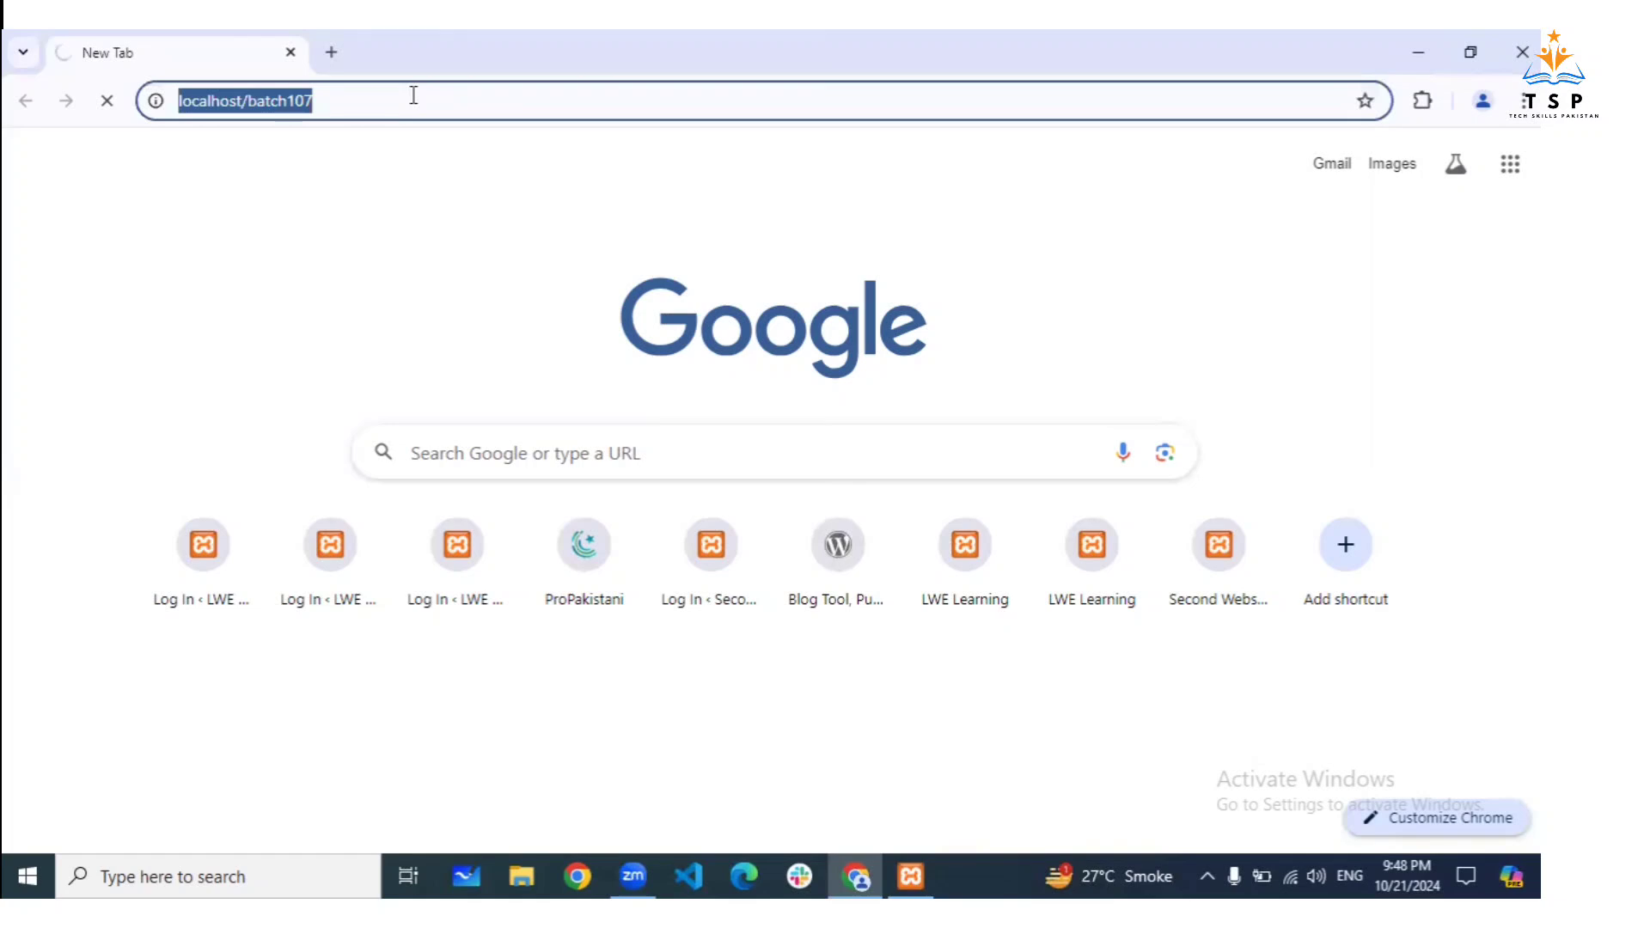
click(333, 55)
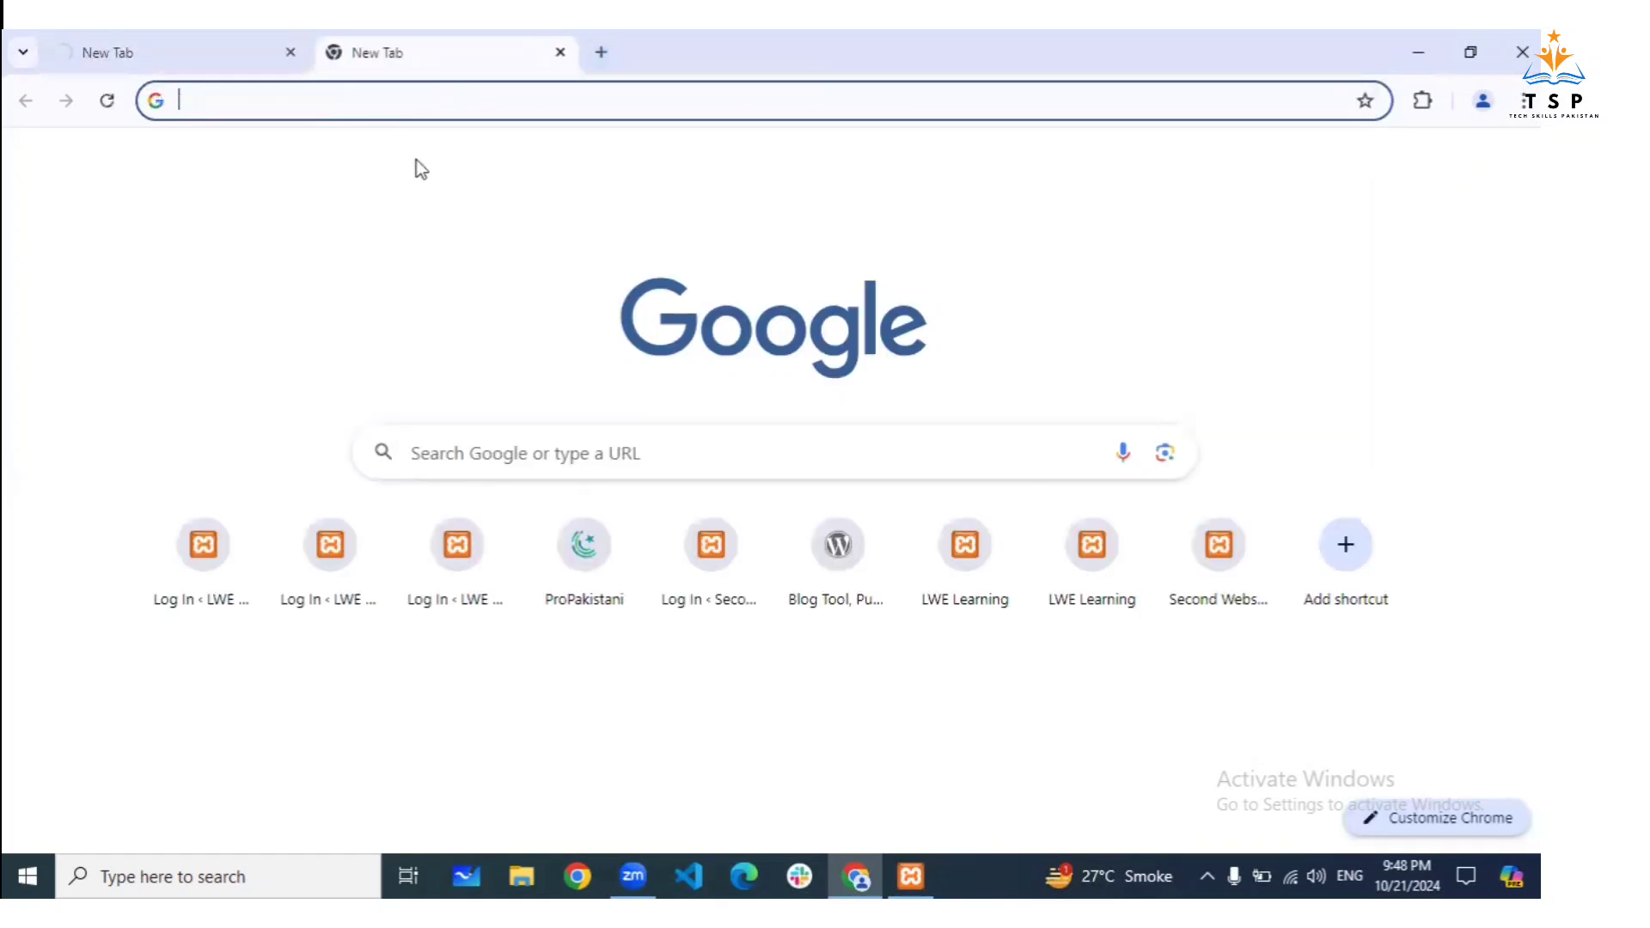
key(ctrl+v)
text(/)
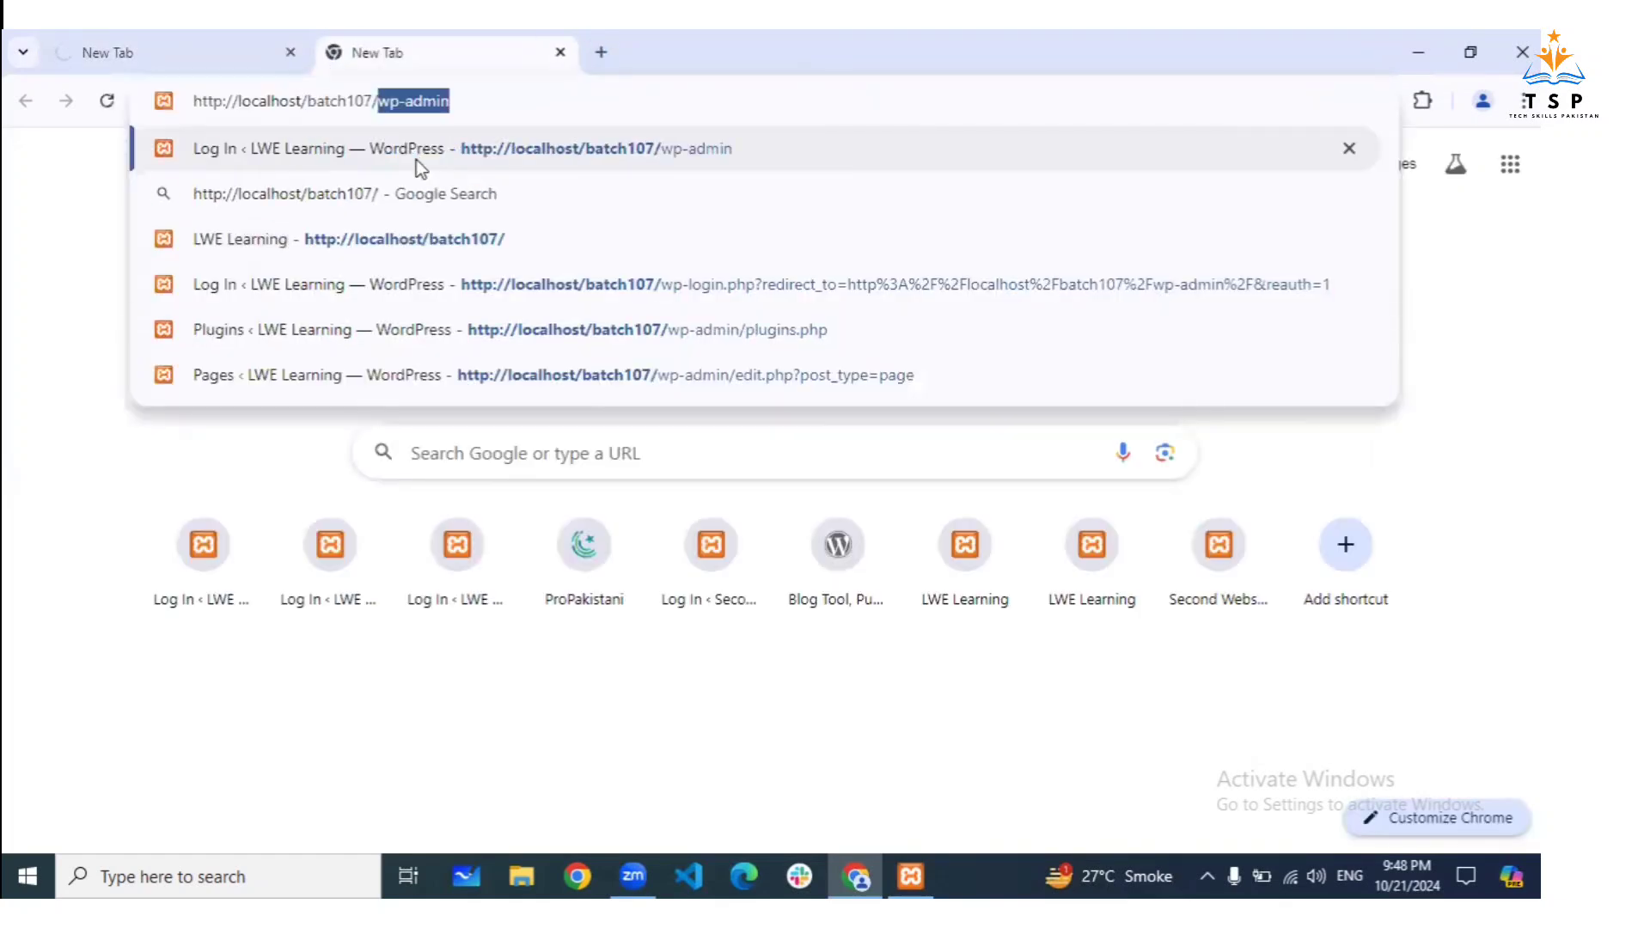
text(wp-admin)
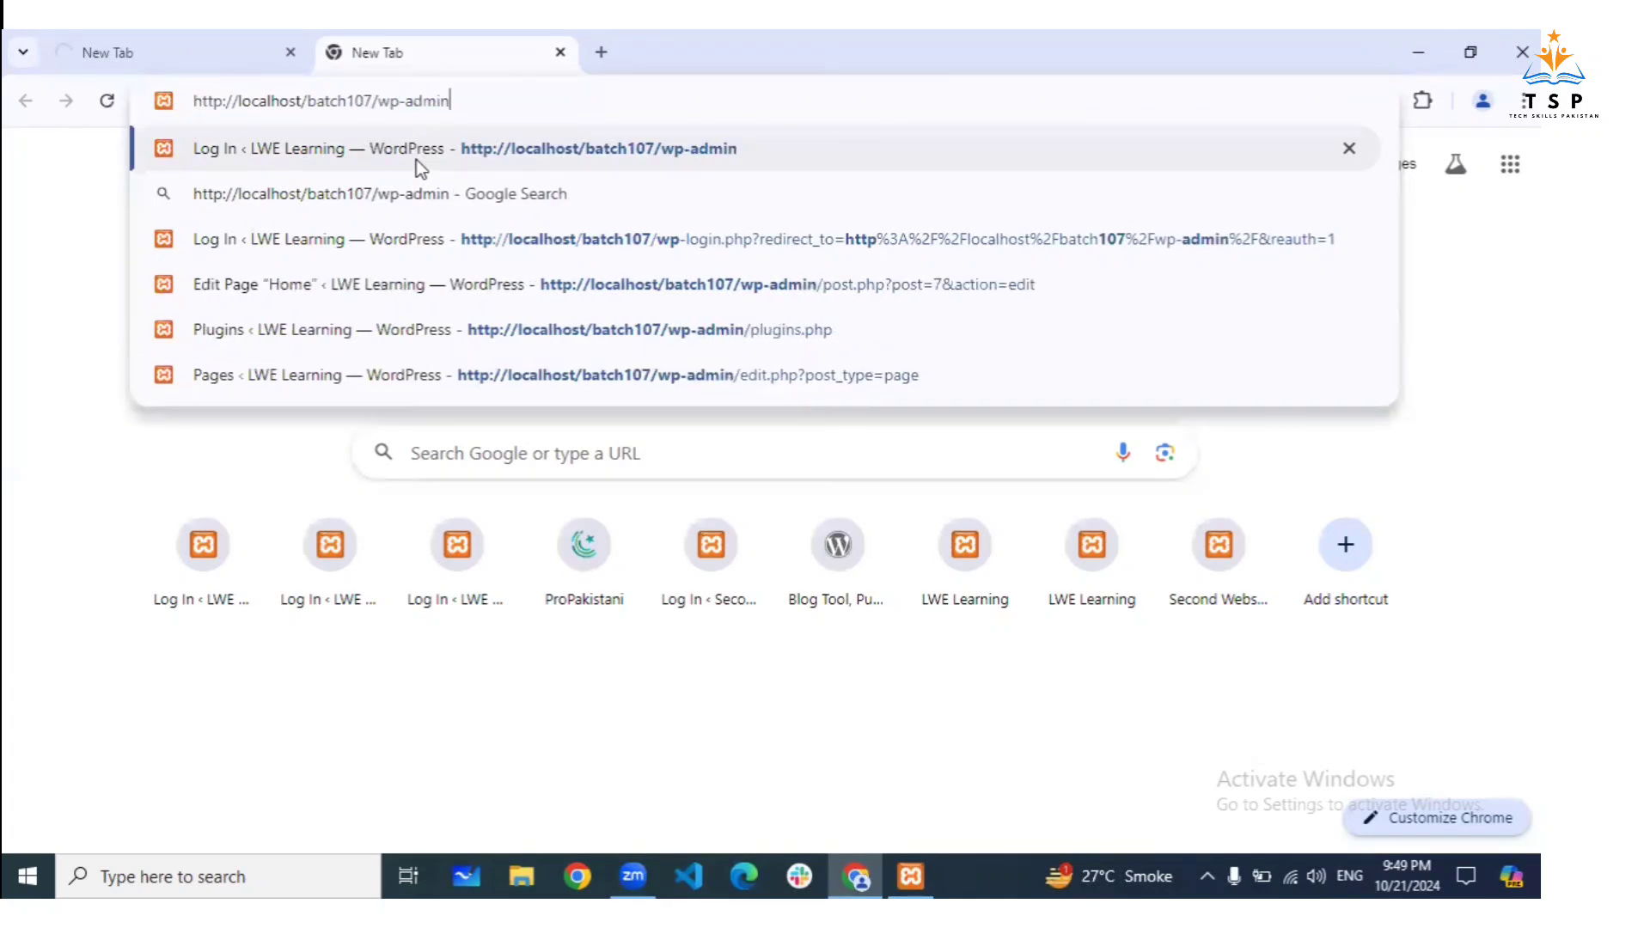
key(Return)
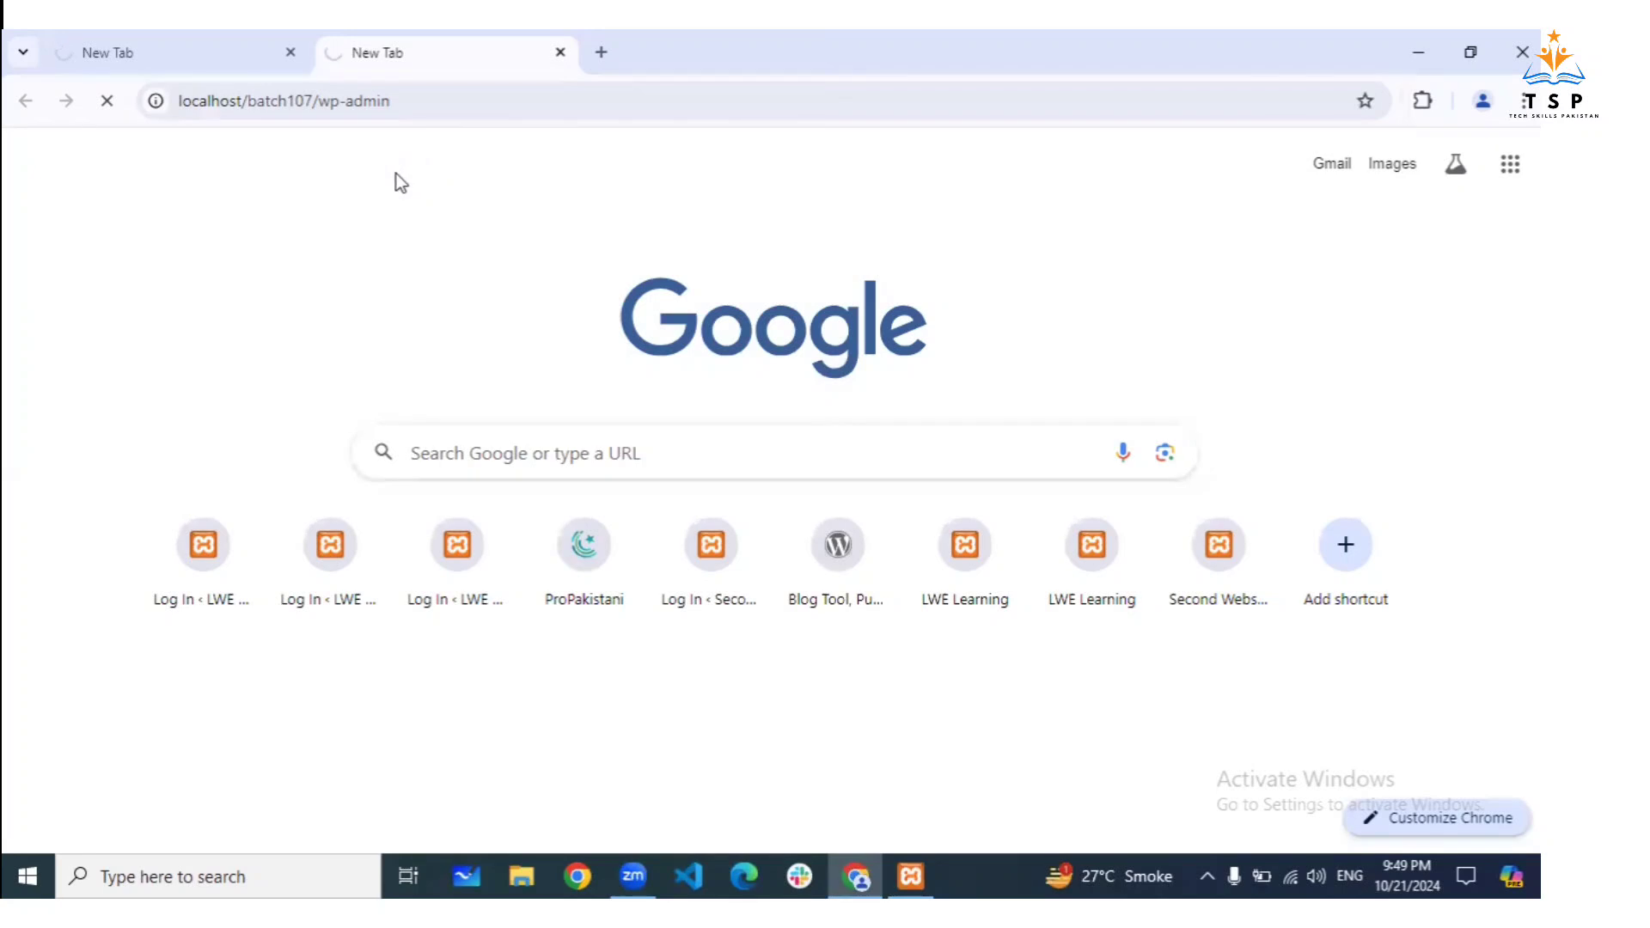
click(196, 54)
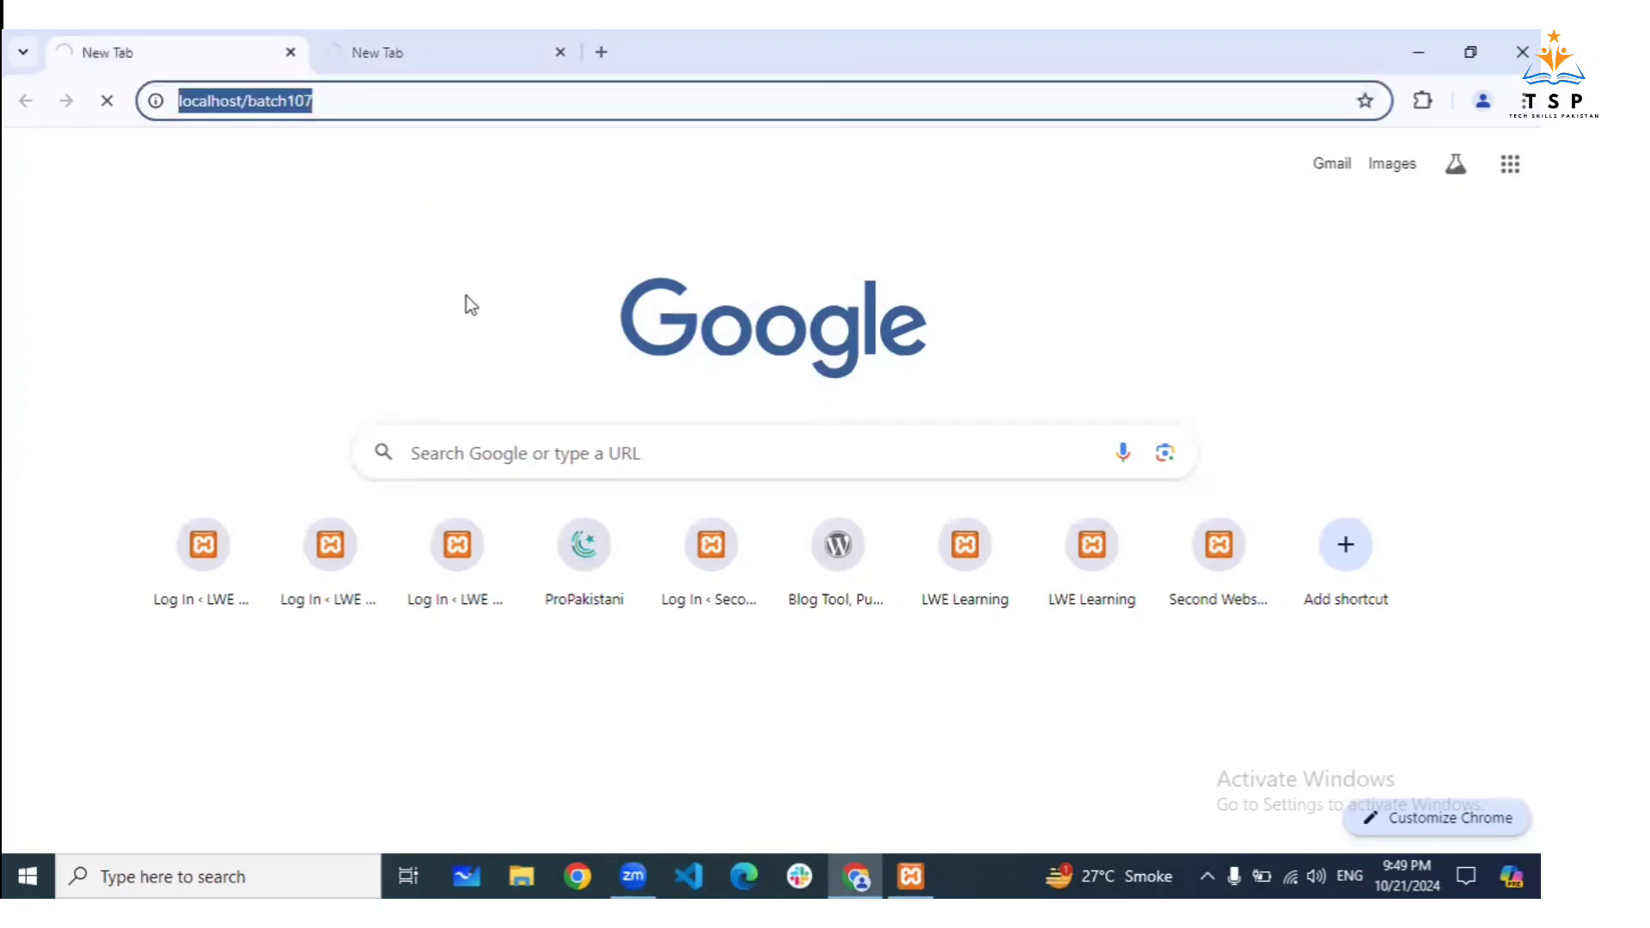
click(488, 273)
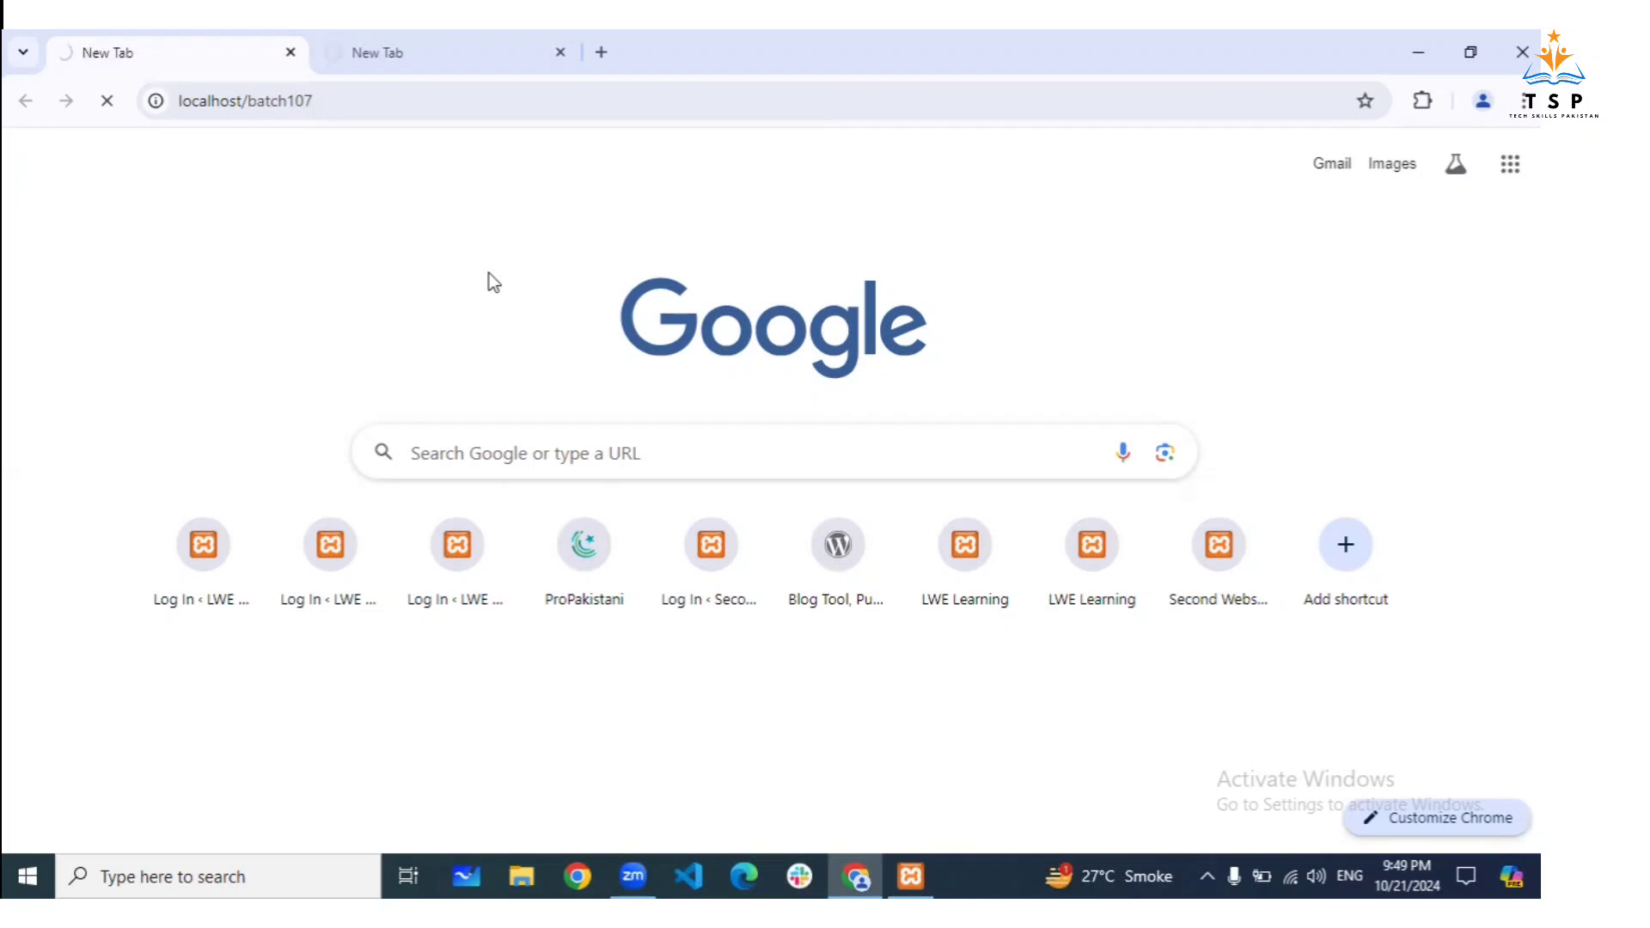
click(440, 31)
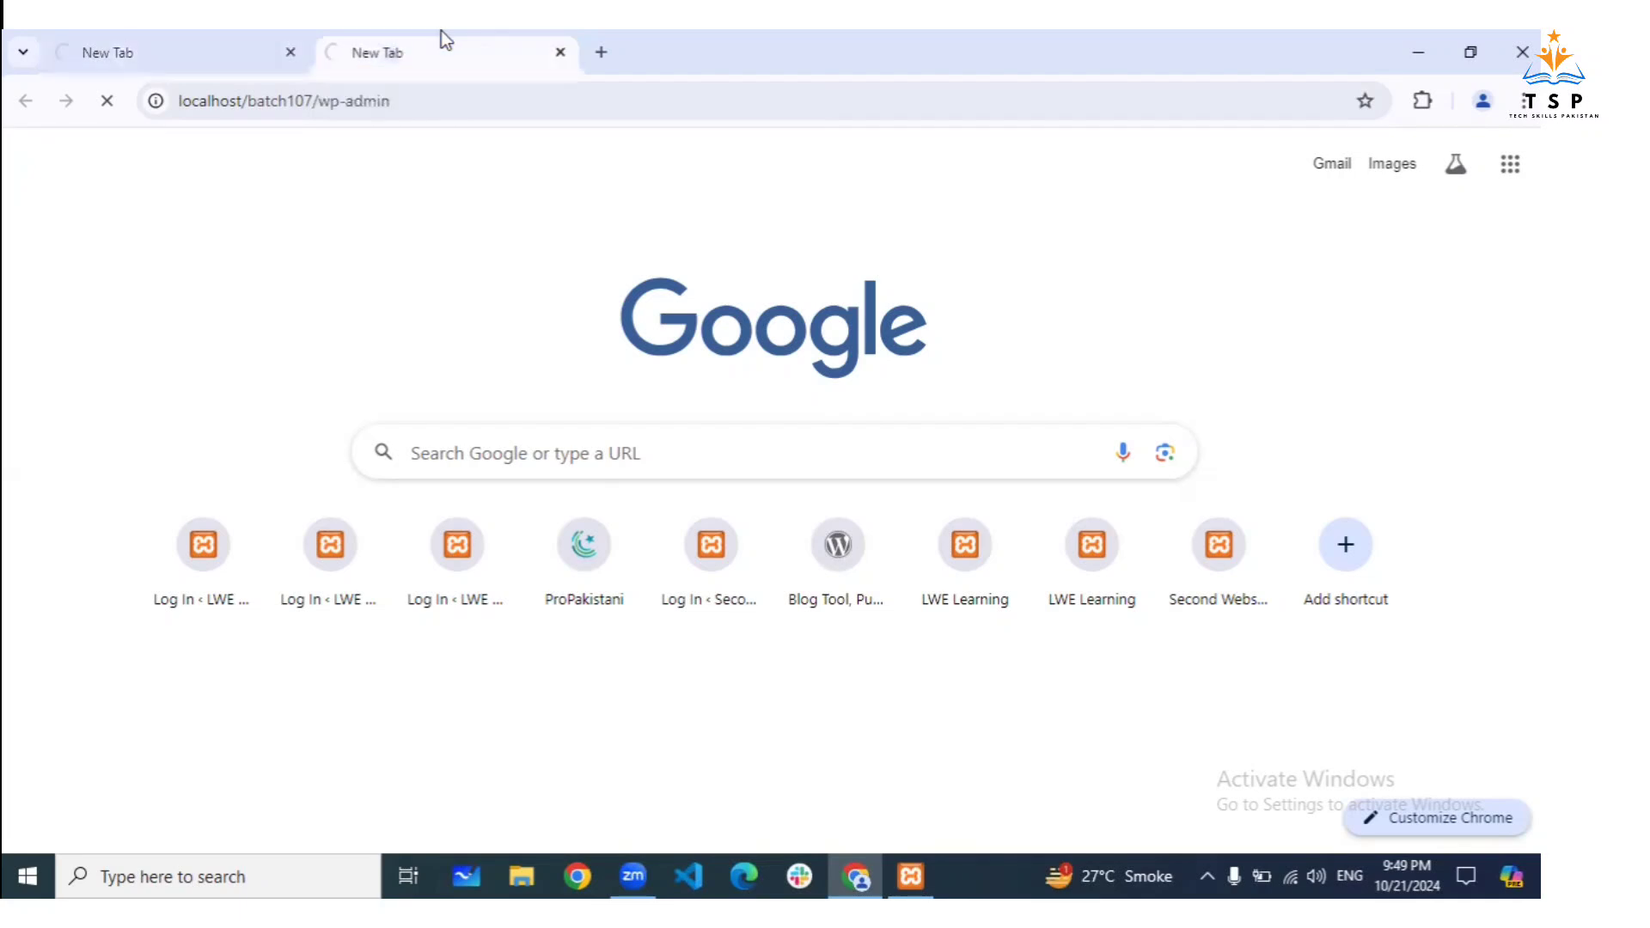
click(64, 31)
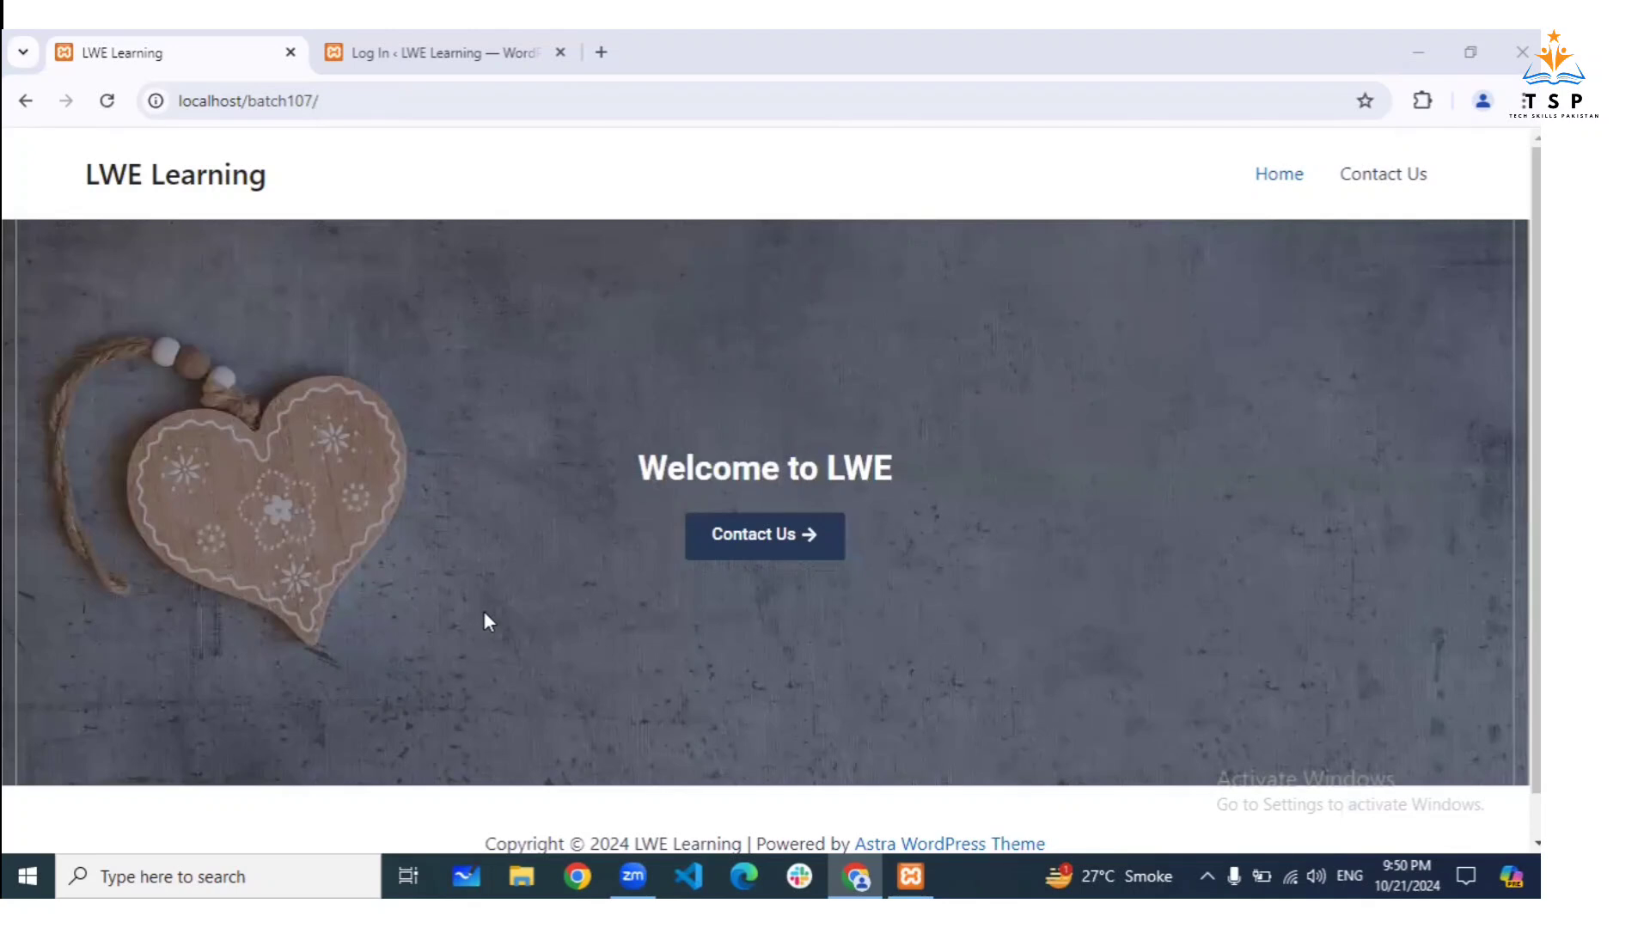
Log in to the LWE Learning WordPress admin with the prefilled credentials and bring up its dashboard
scroll(882, 395, down, 1)
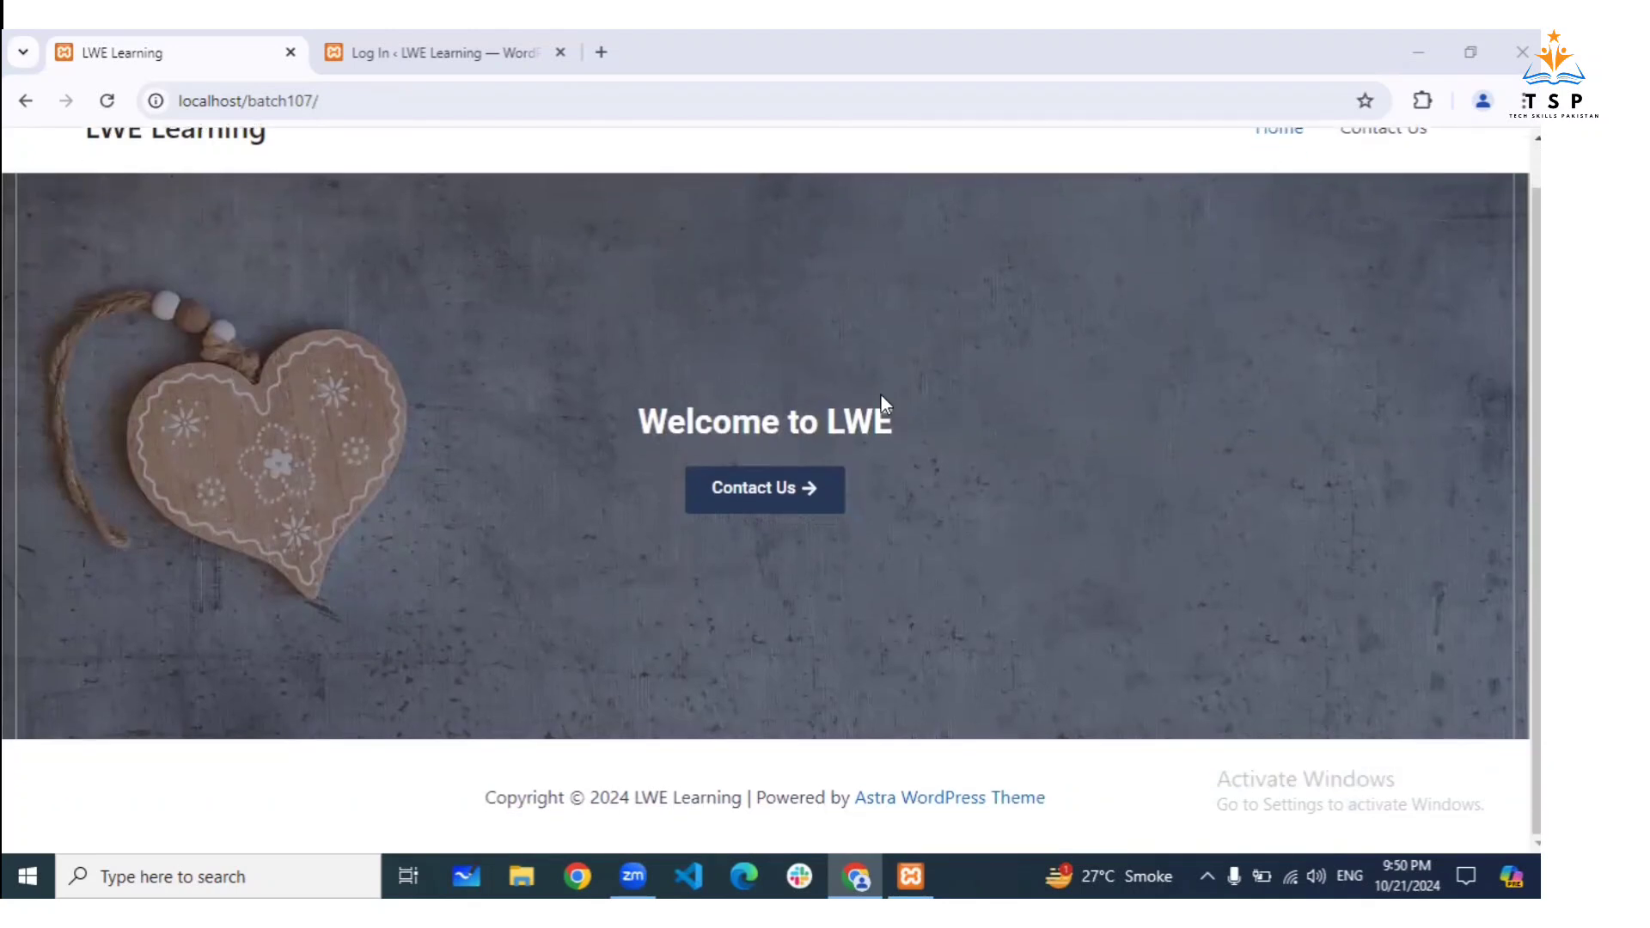
click(429, 48)
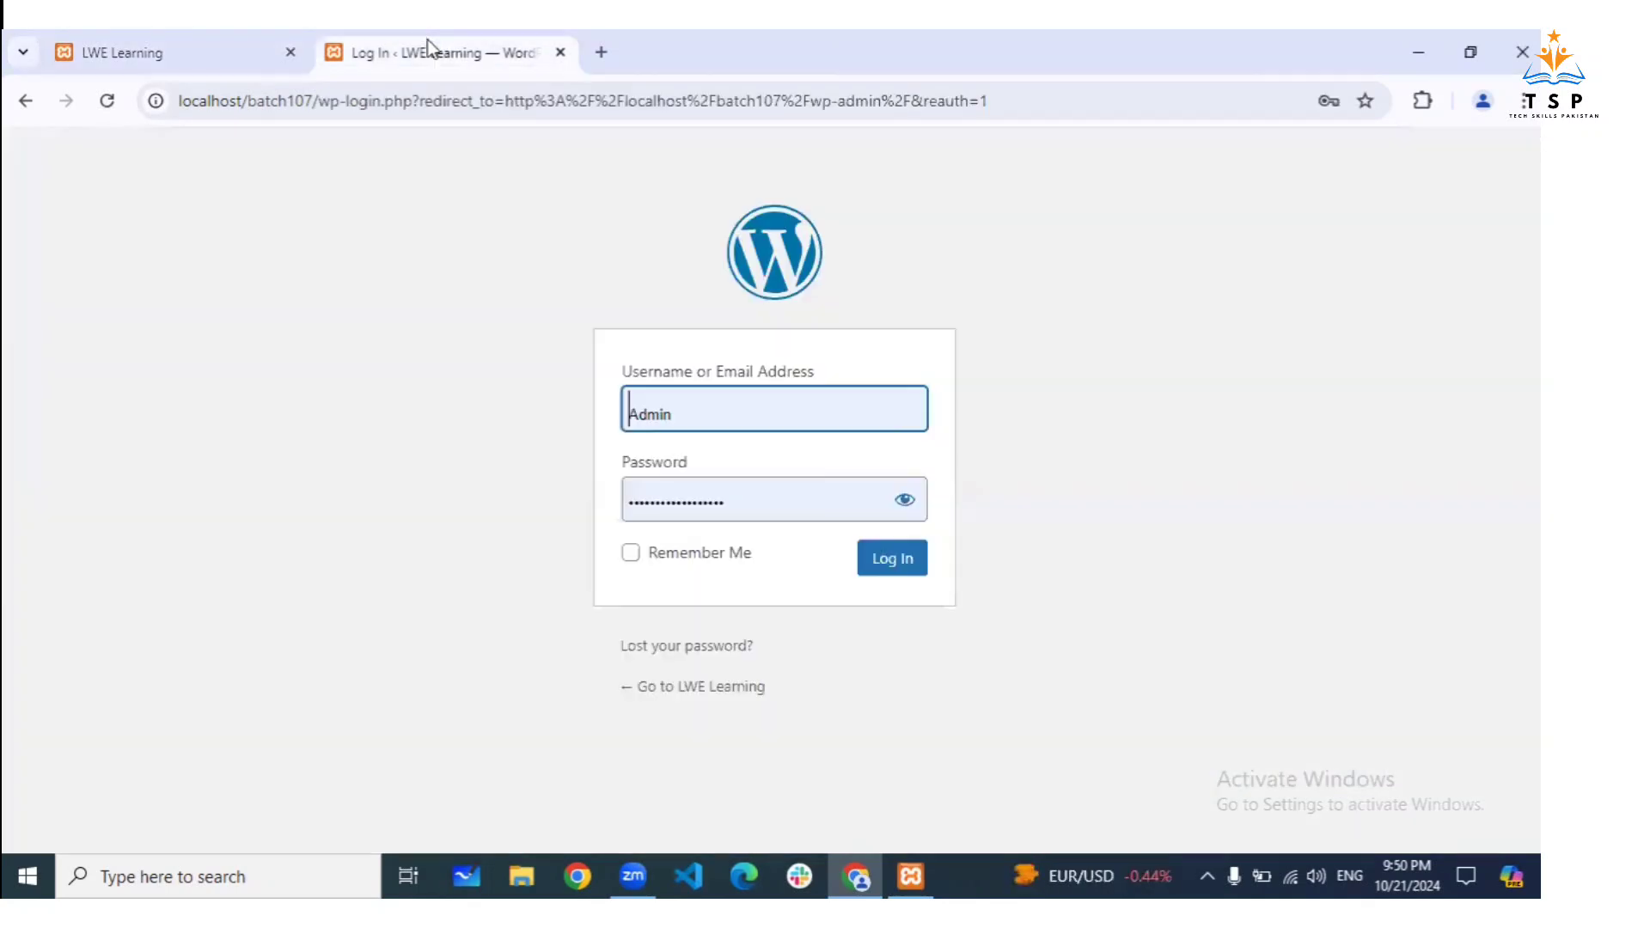
click(880, 566)
click(206, 51)
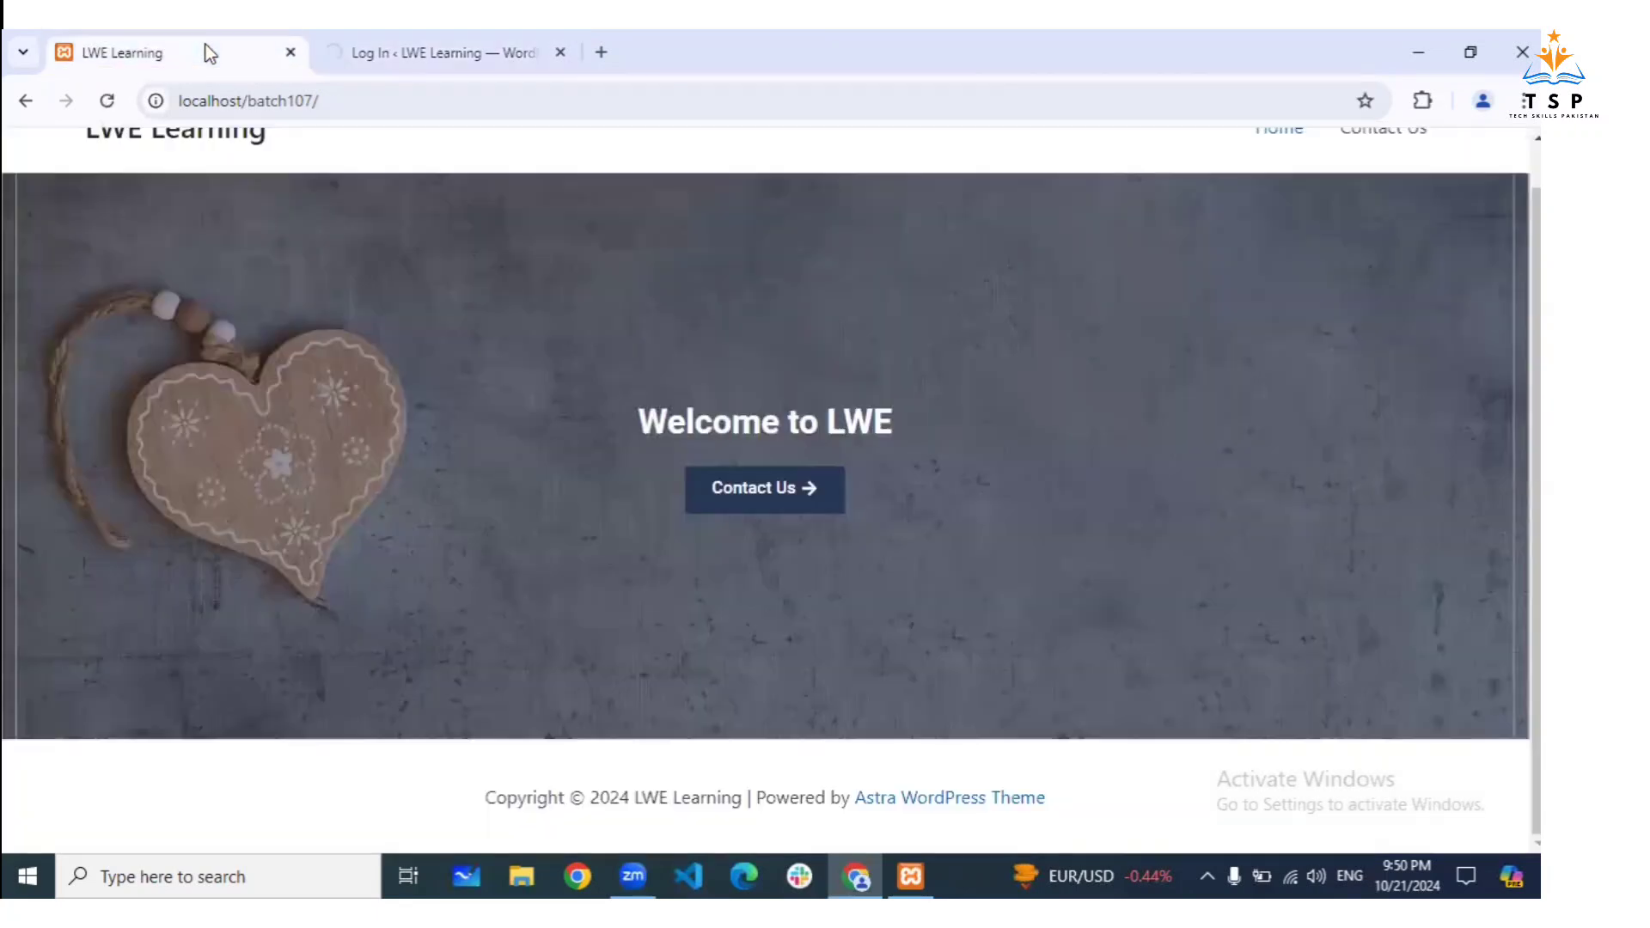
scroll(890, 495, up, 1)
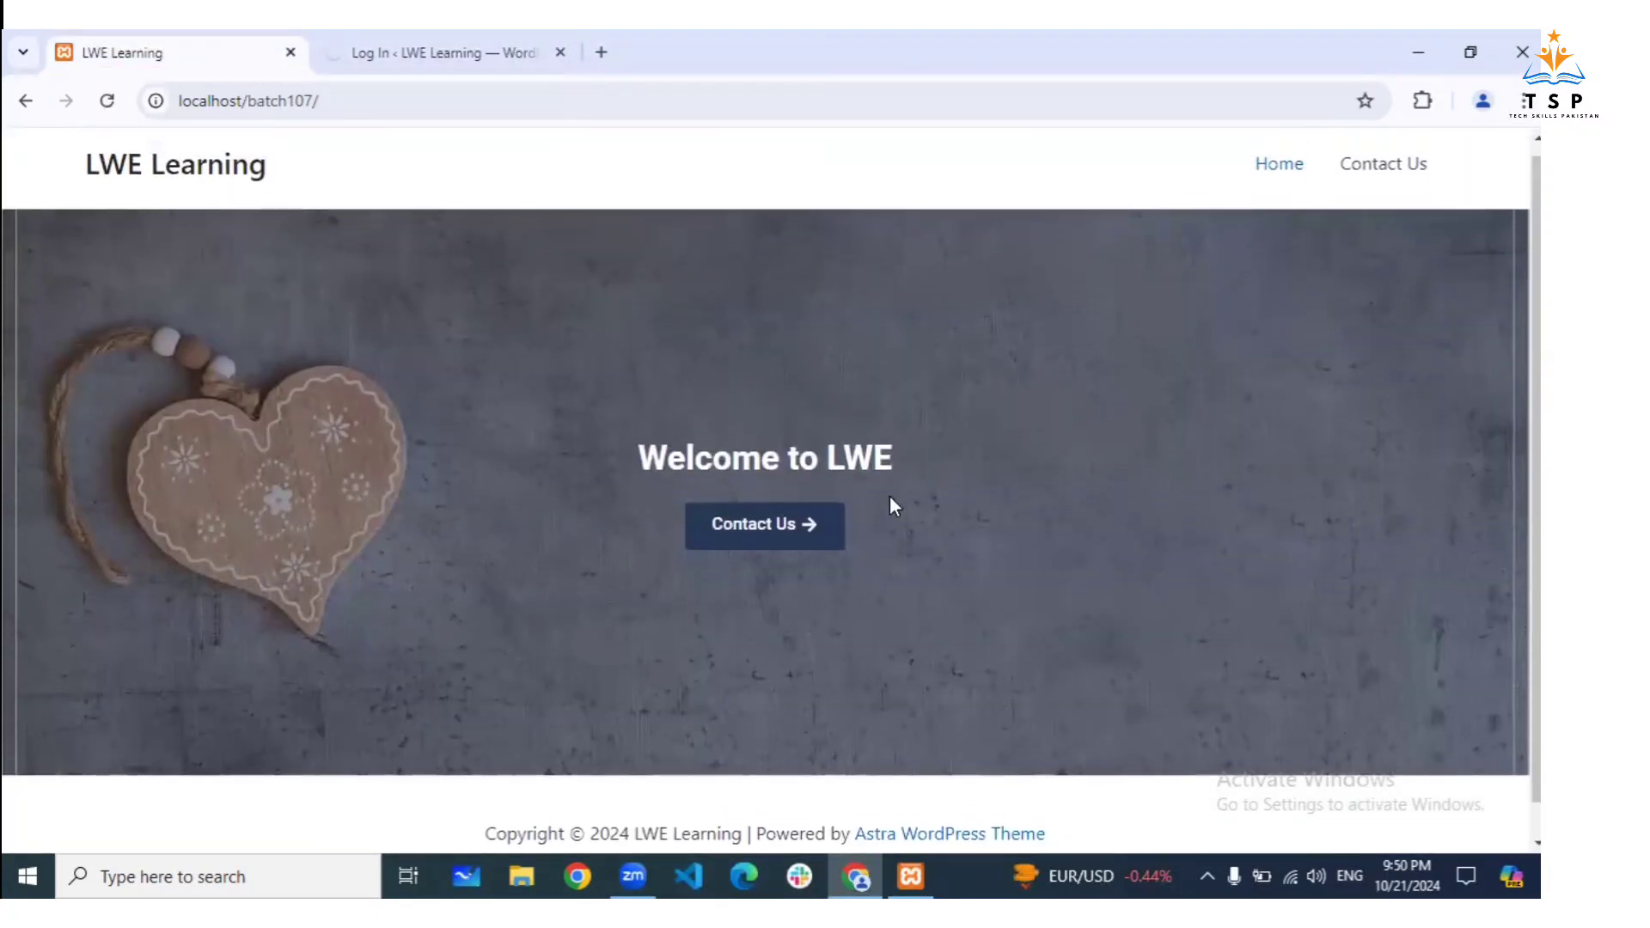
click(425, 31)
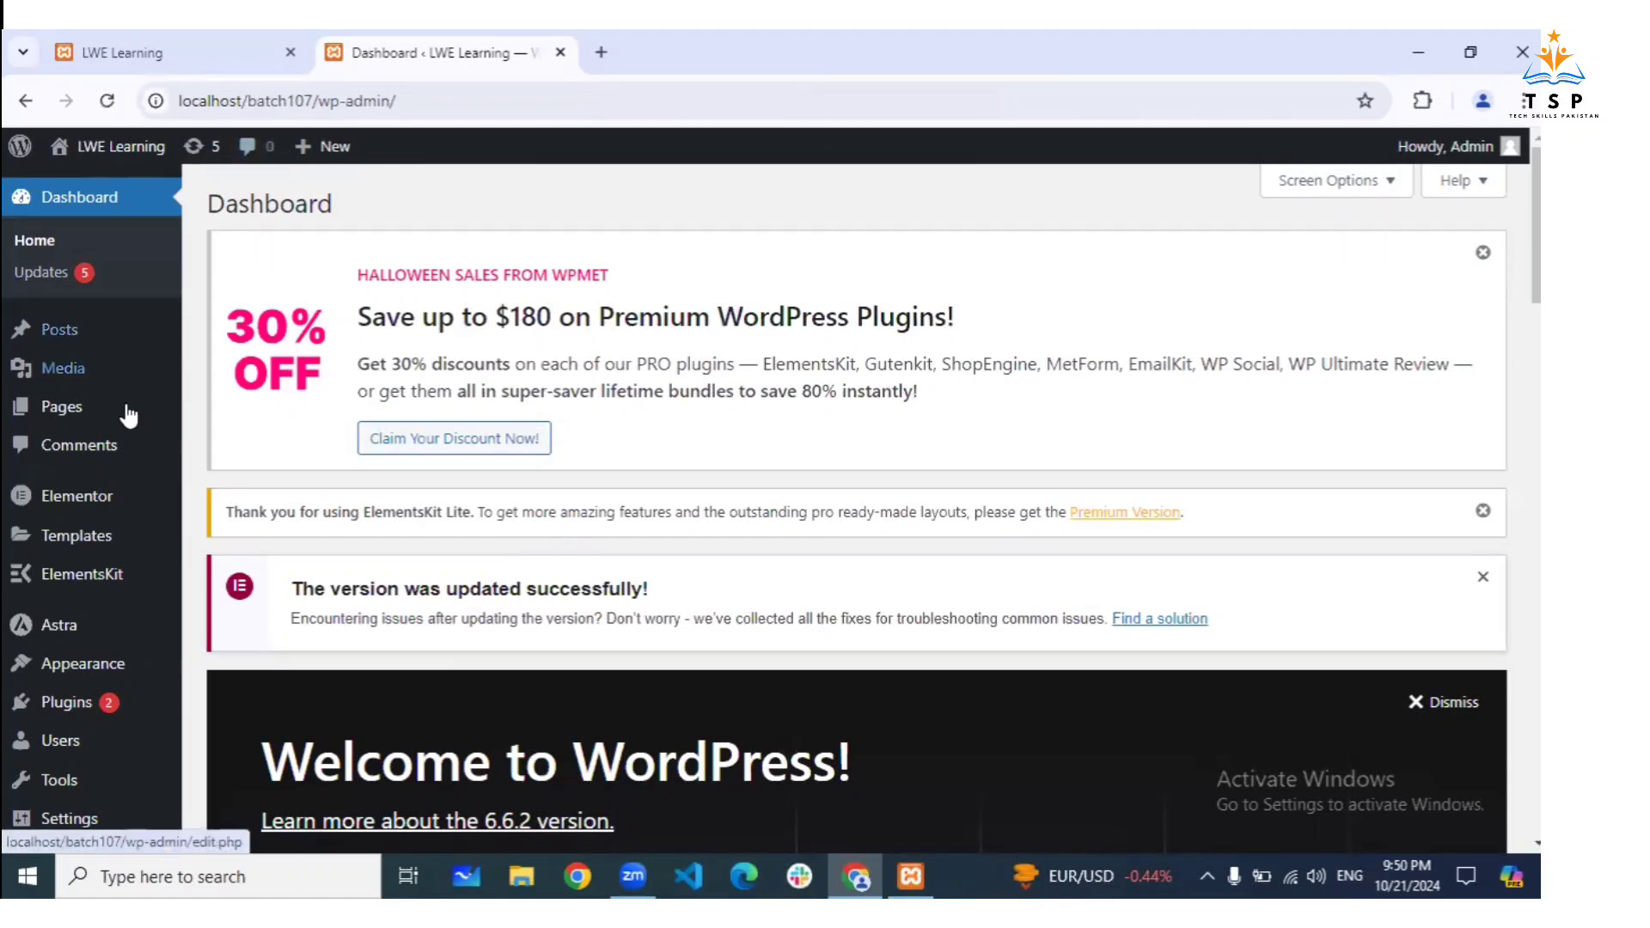
Open the WordPress Pages list from the dashboard in a new browser tab and switch to it
mouse_move(148, 580)
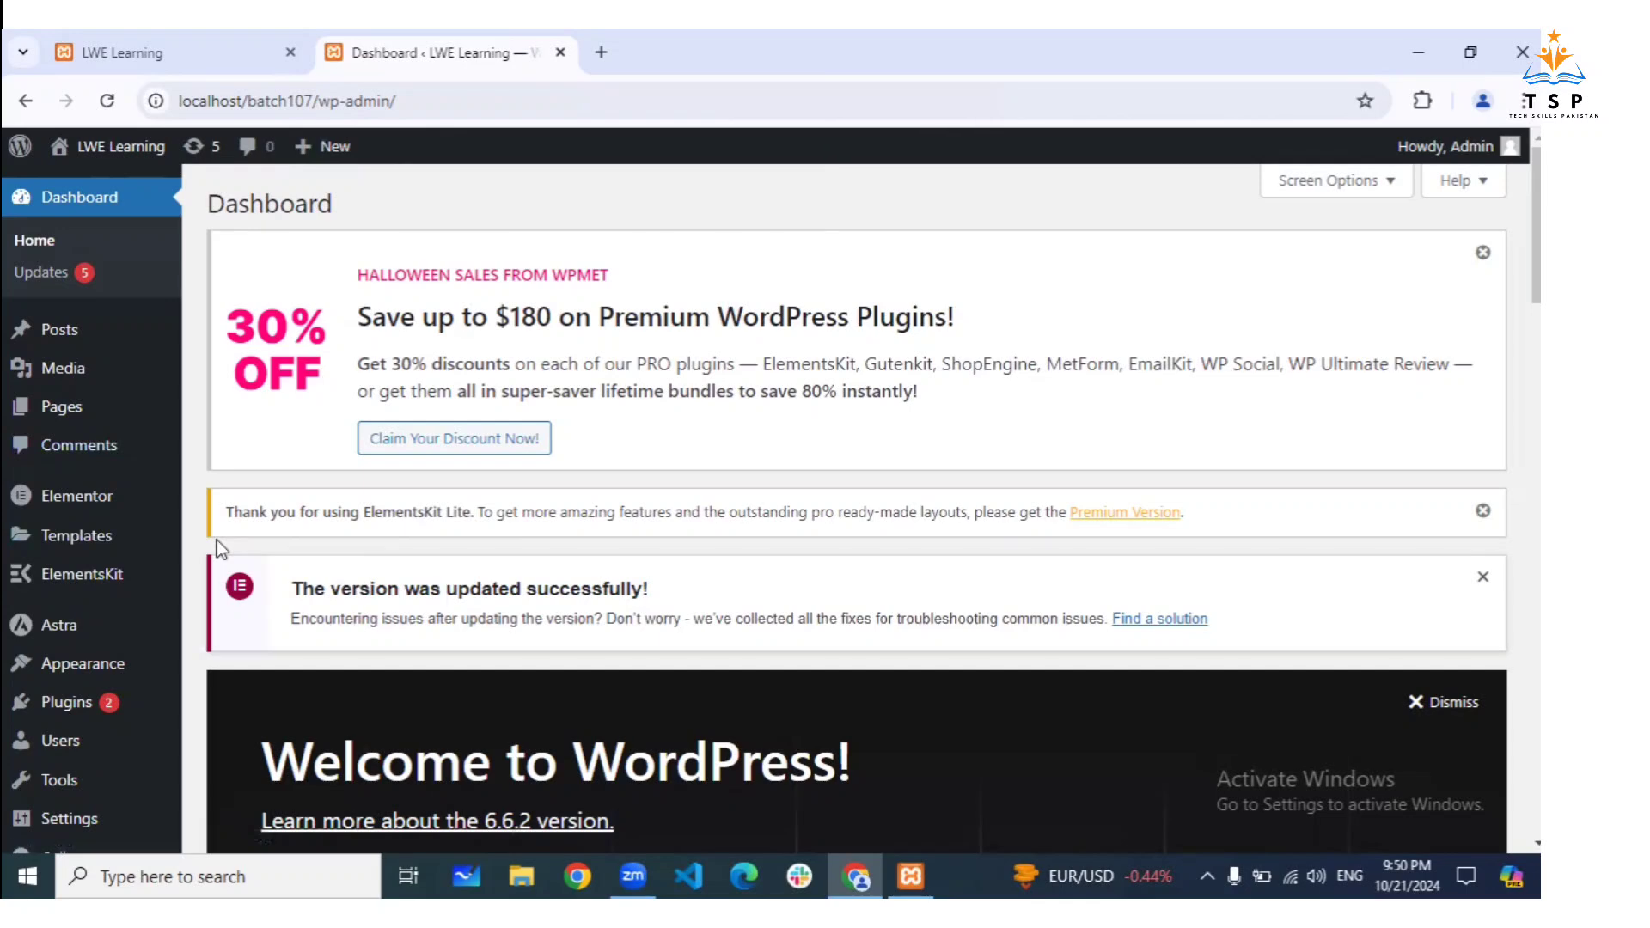
click(182, 38)
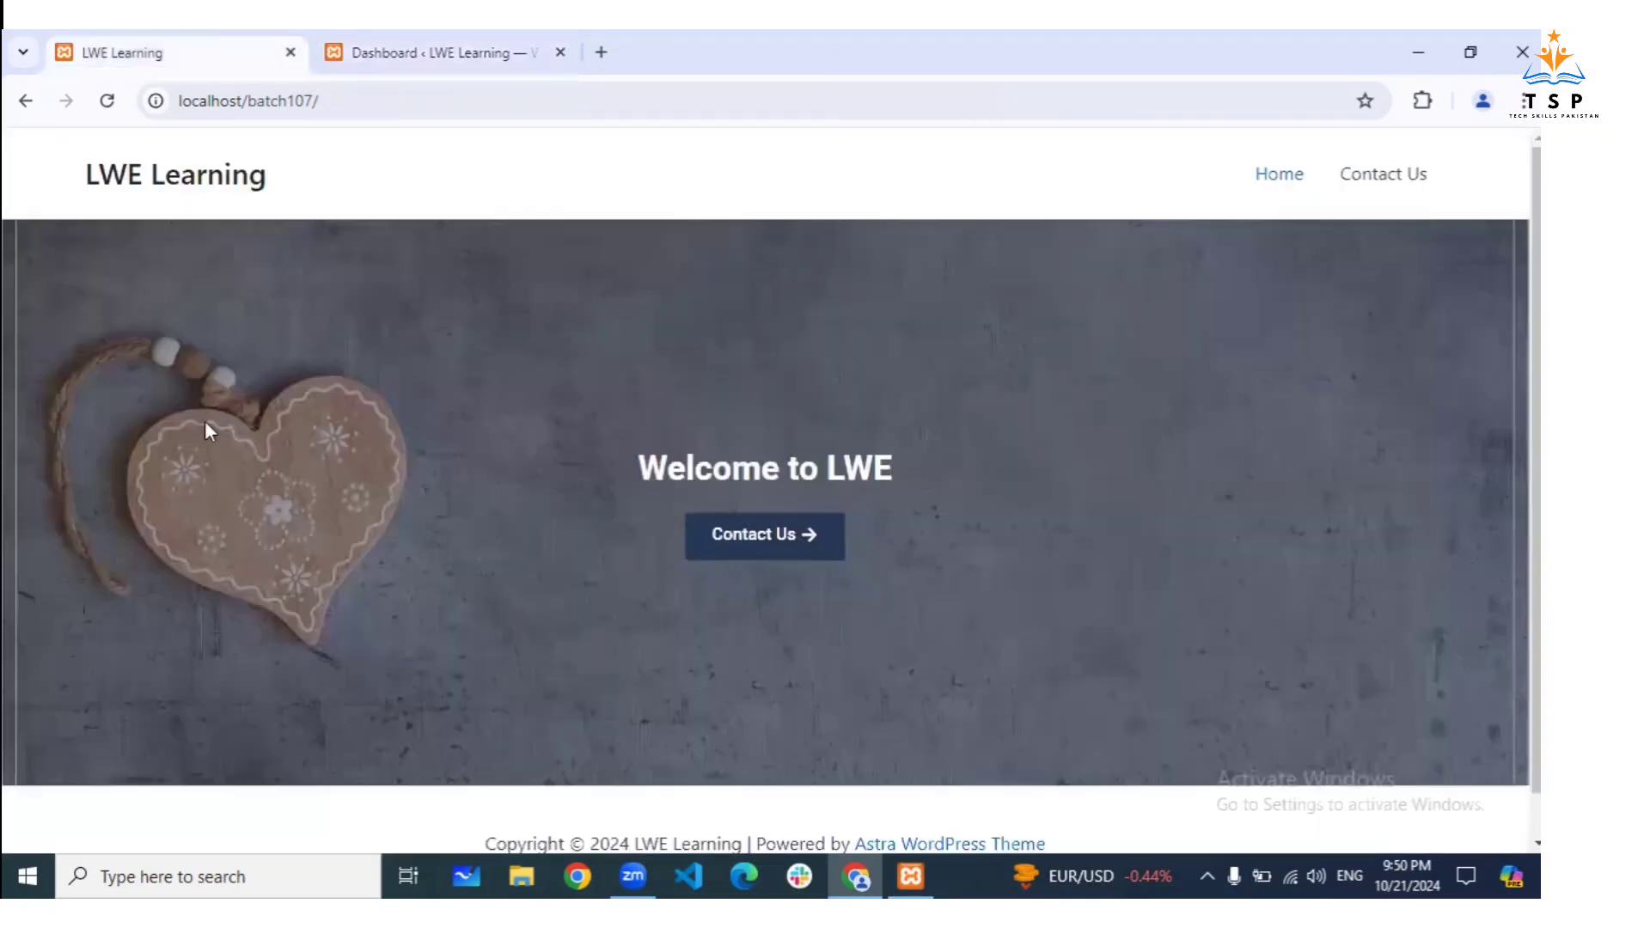
click(432, 35)
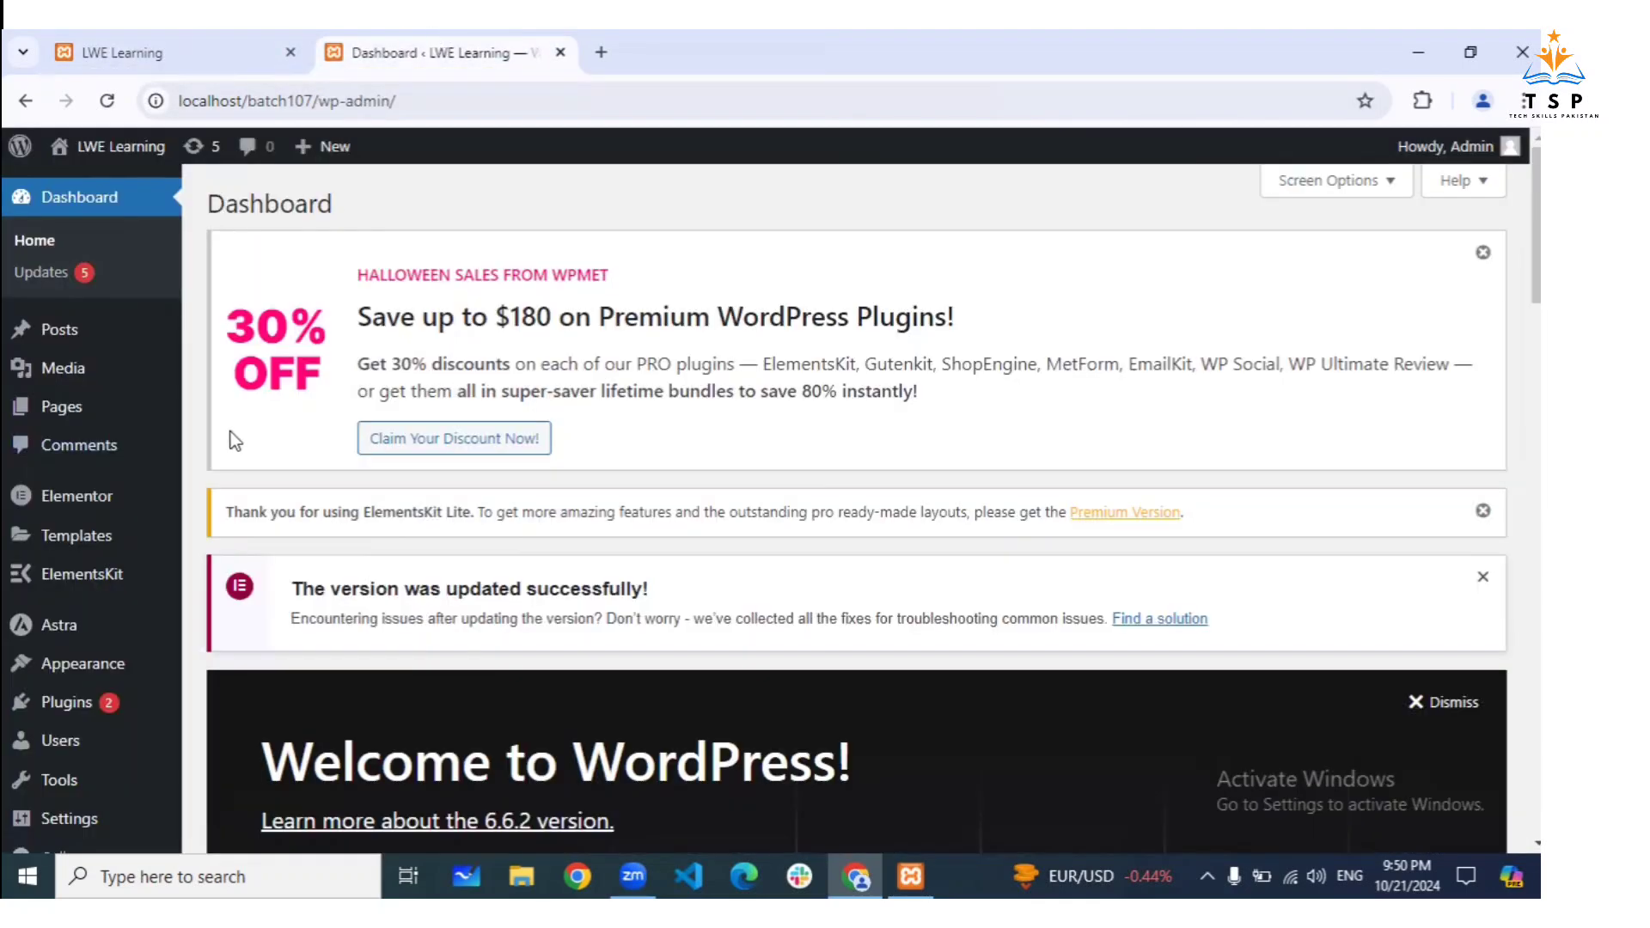
right_click(75, 400)
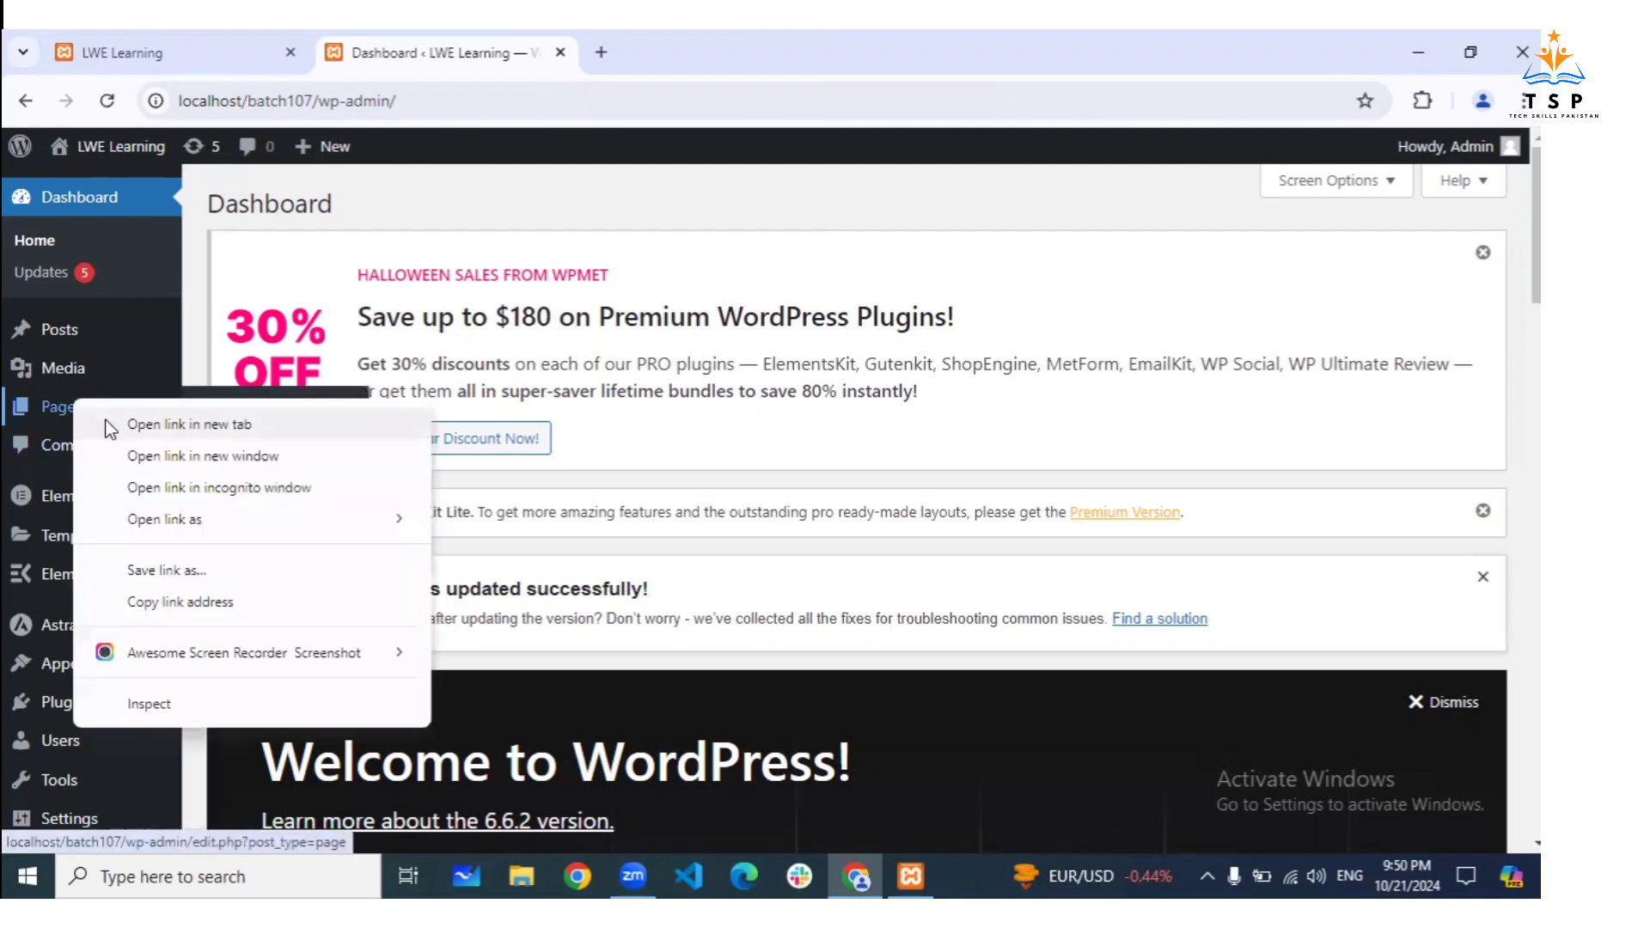
click(112, 425)
click(677, 33)
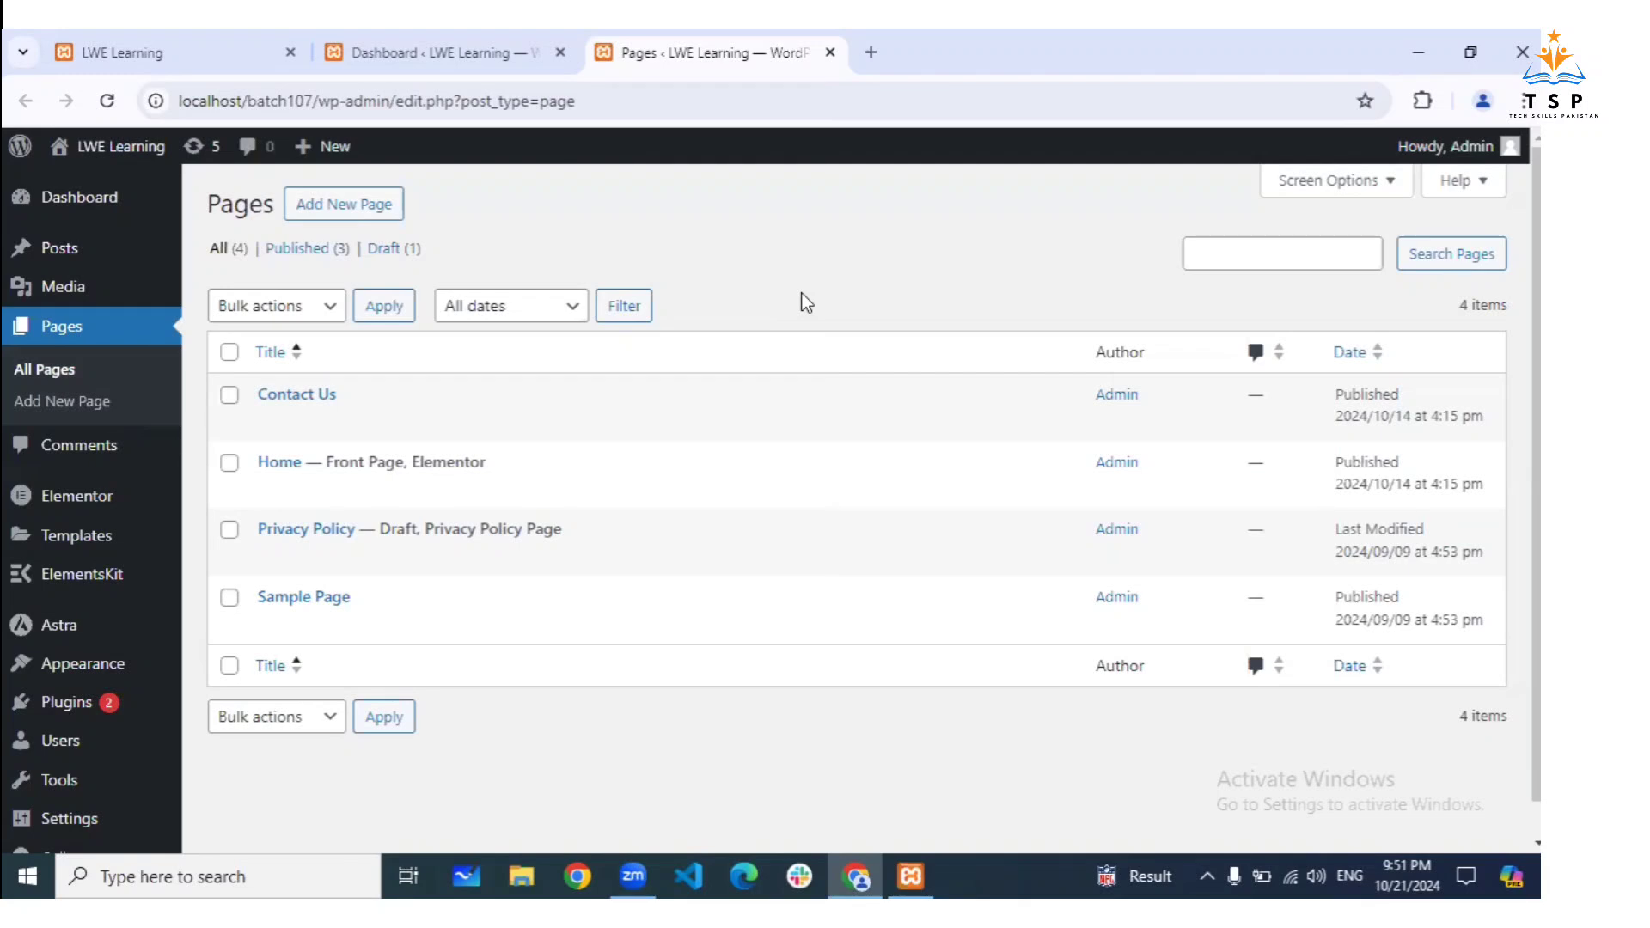
Open the Home page for editing with Elementor in a new browser tab and switch to it
mouse_move(70, 581)
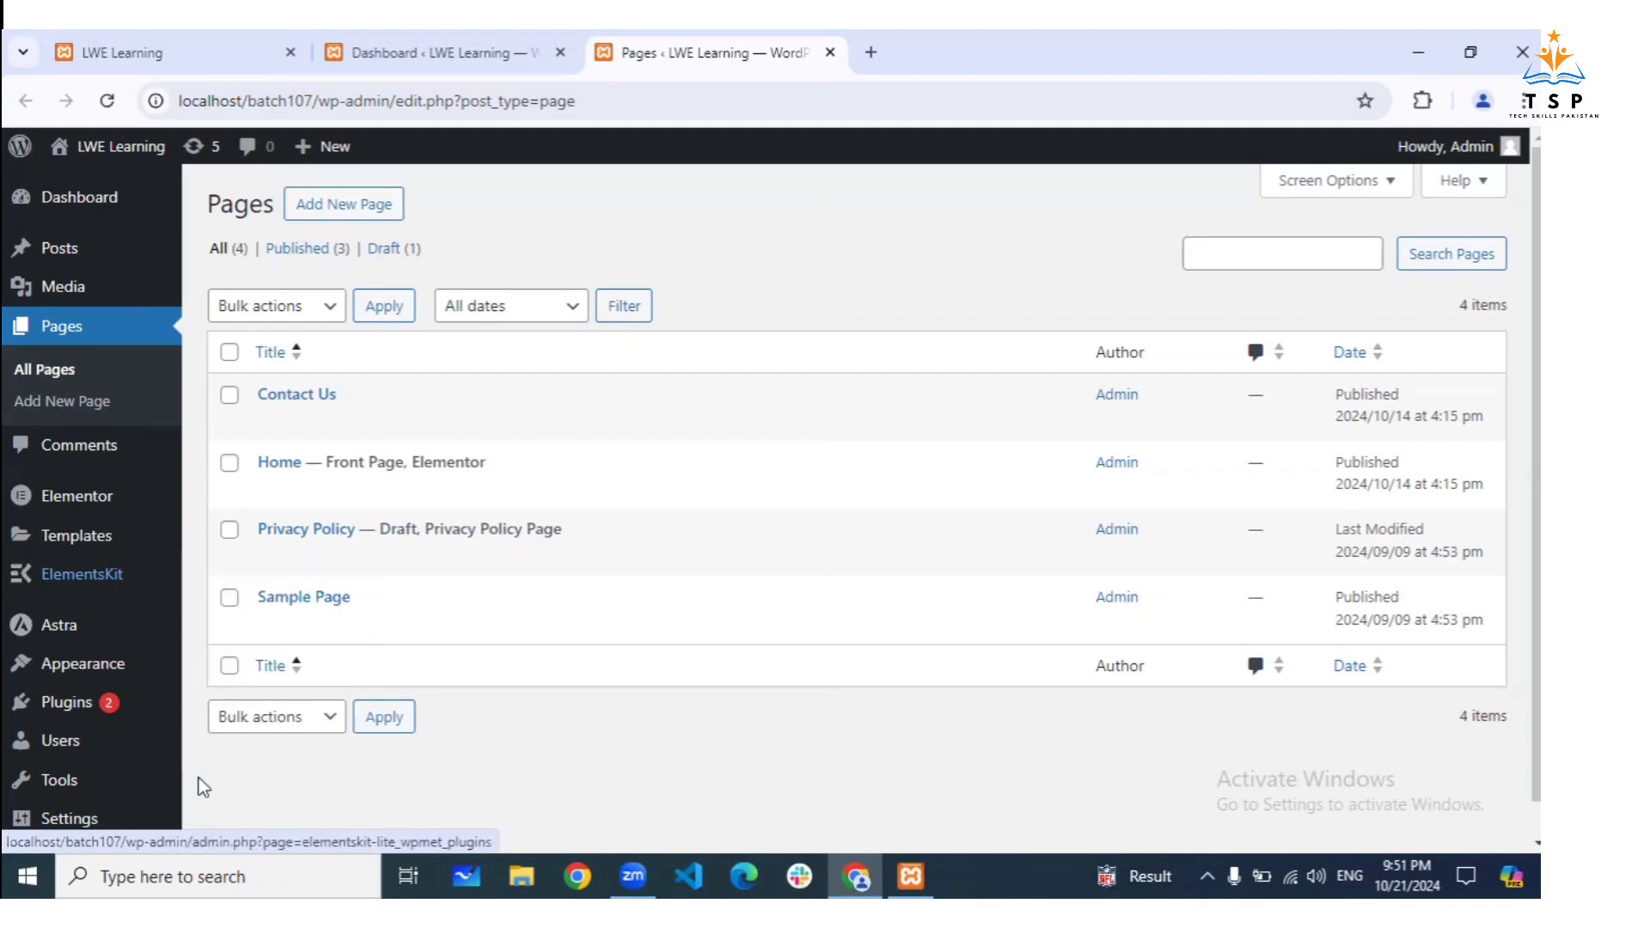
mouse_move(121, 576)
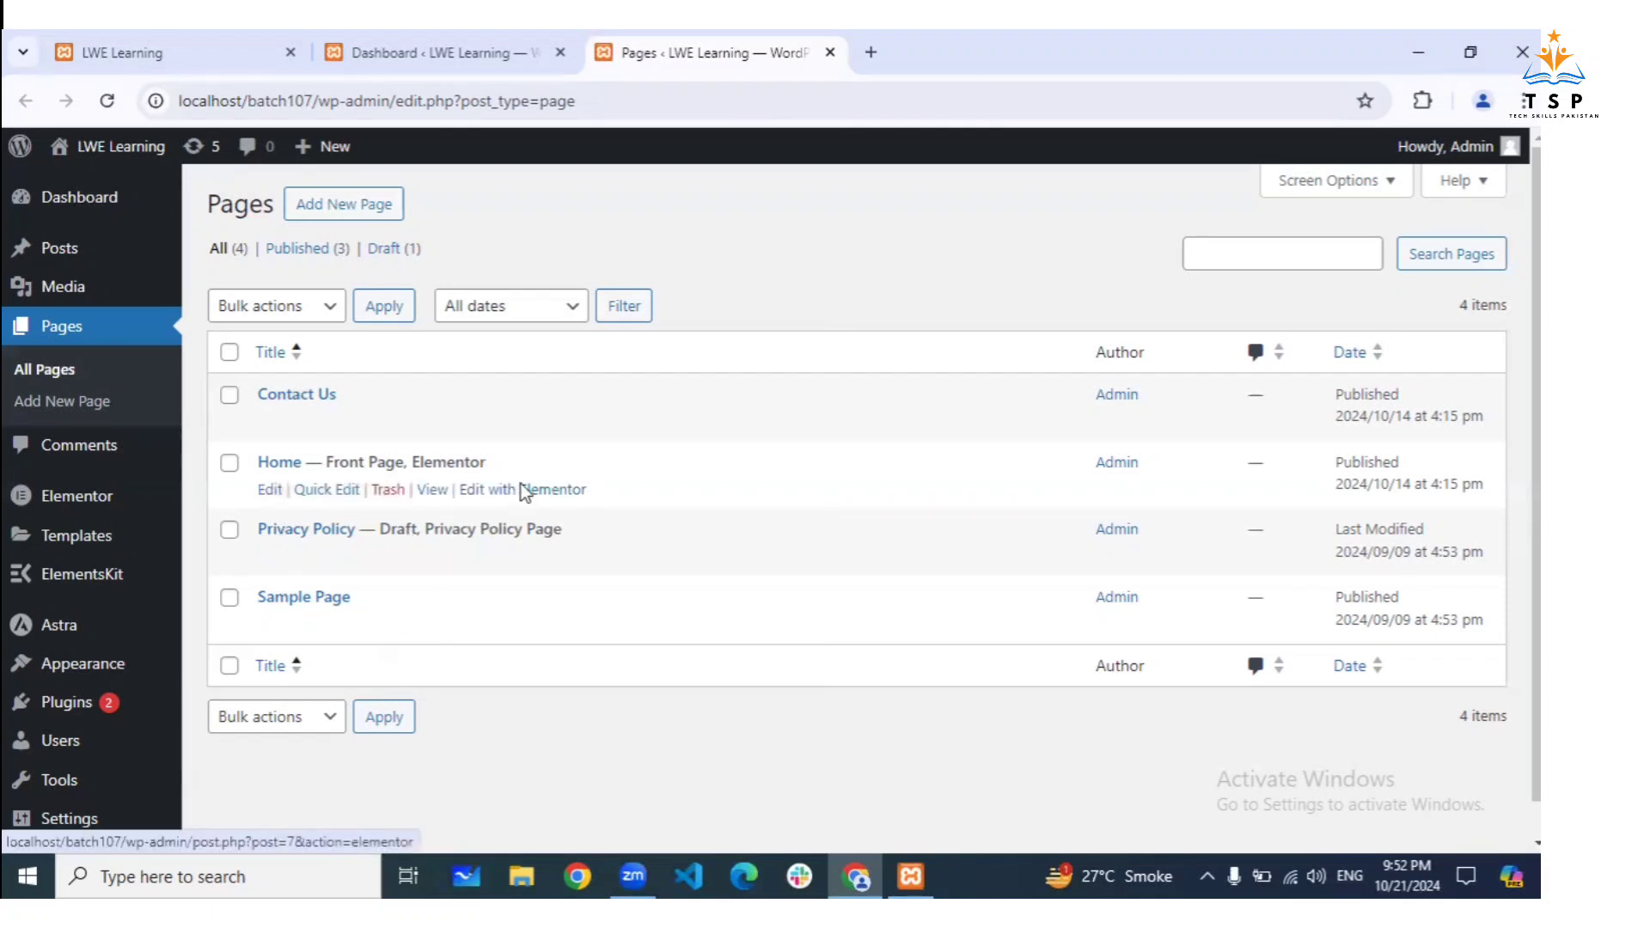
right_click(521, 491)
click(585, 508)
click(941, 36)
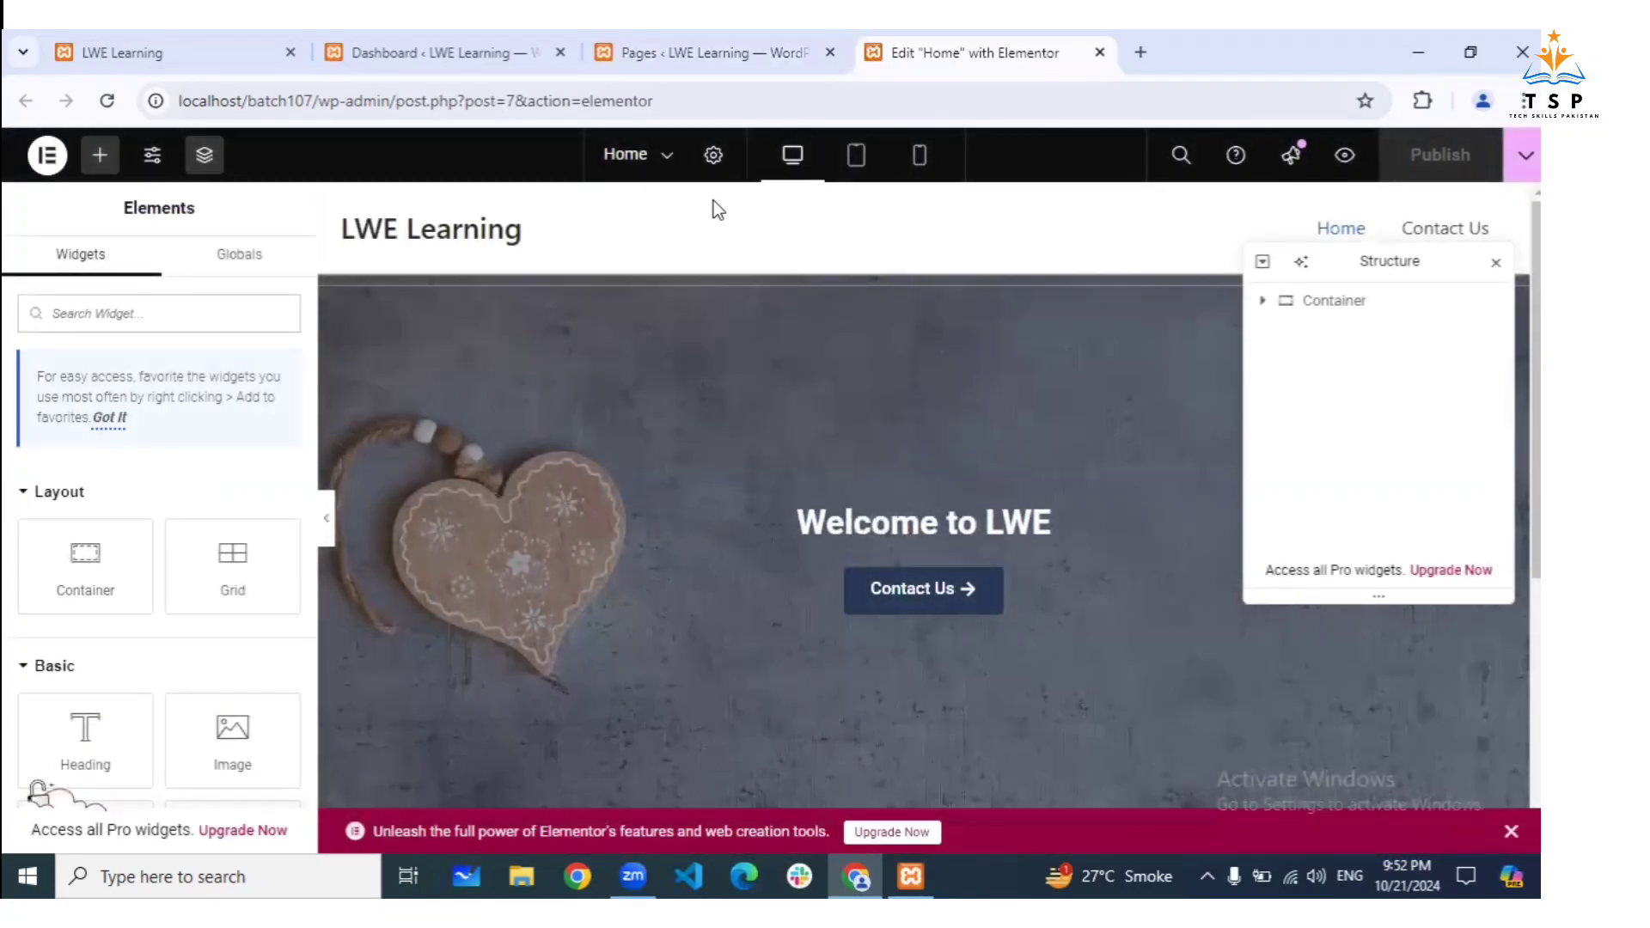
Look through the Elementor widget library, from the Basic and Pro widgets down to the ElementsKit Header Footer group
scroll(82, 584, down, 3)
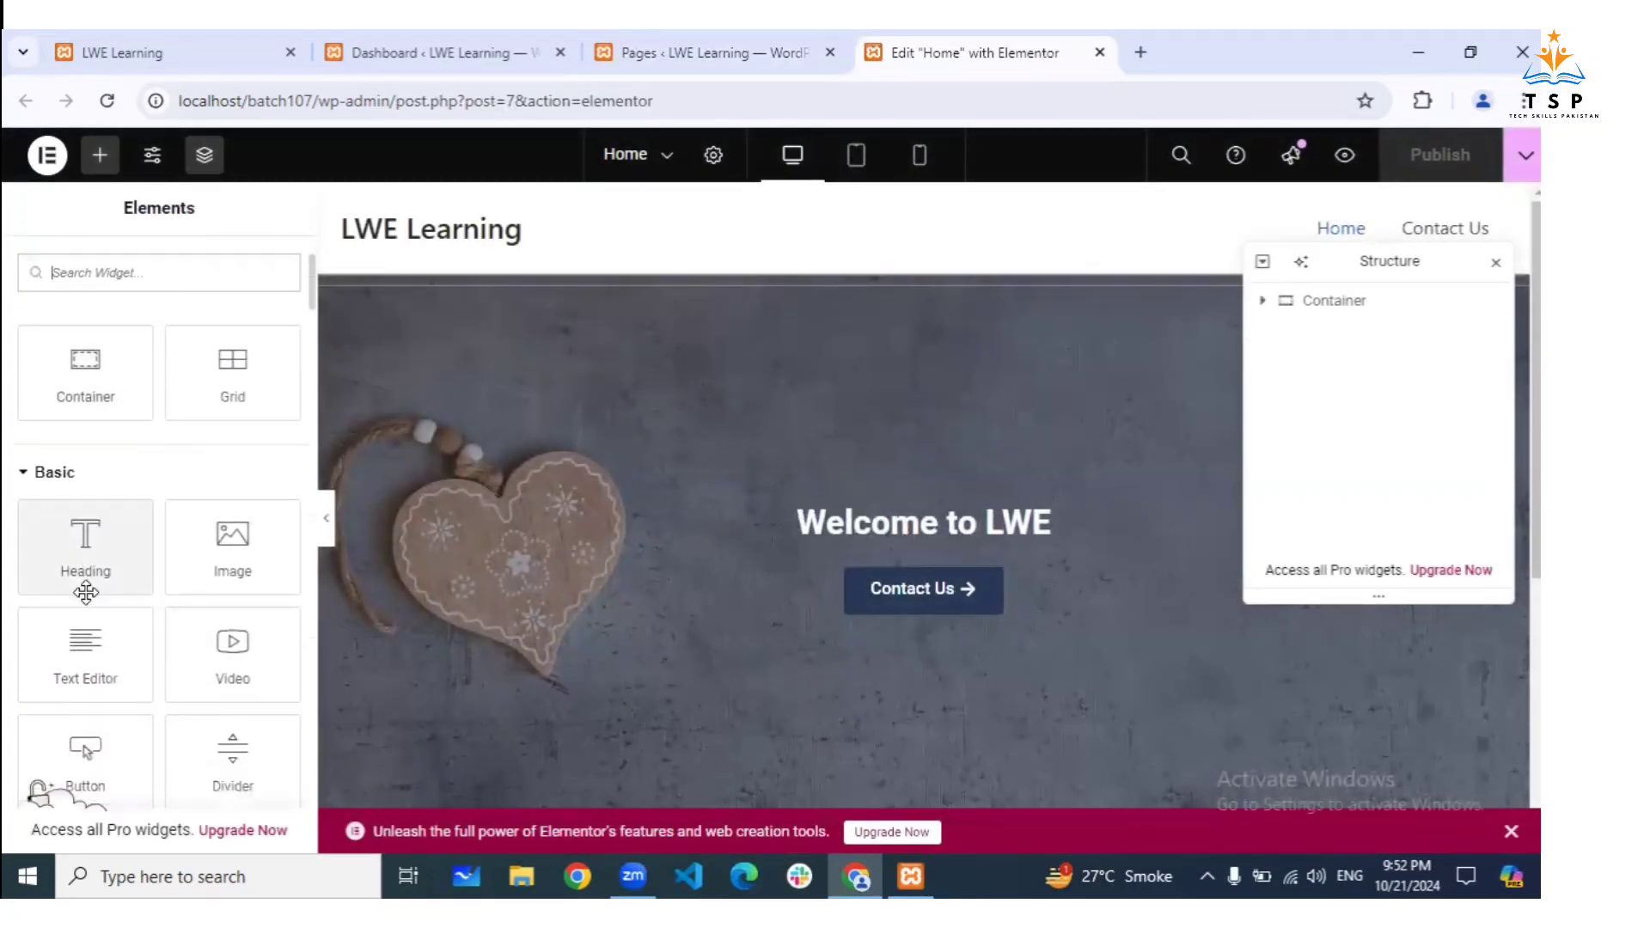
scroll(86, 592, down, 7)
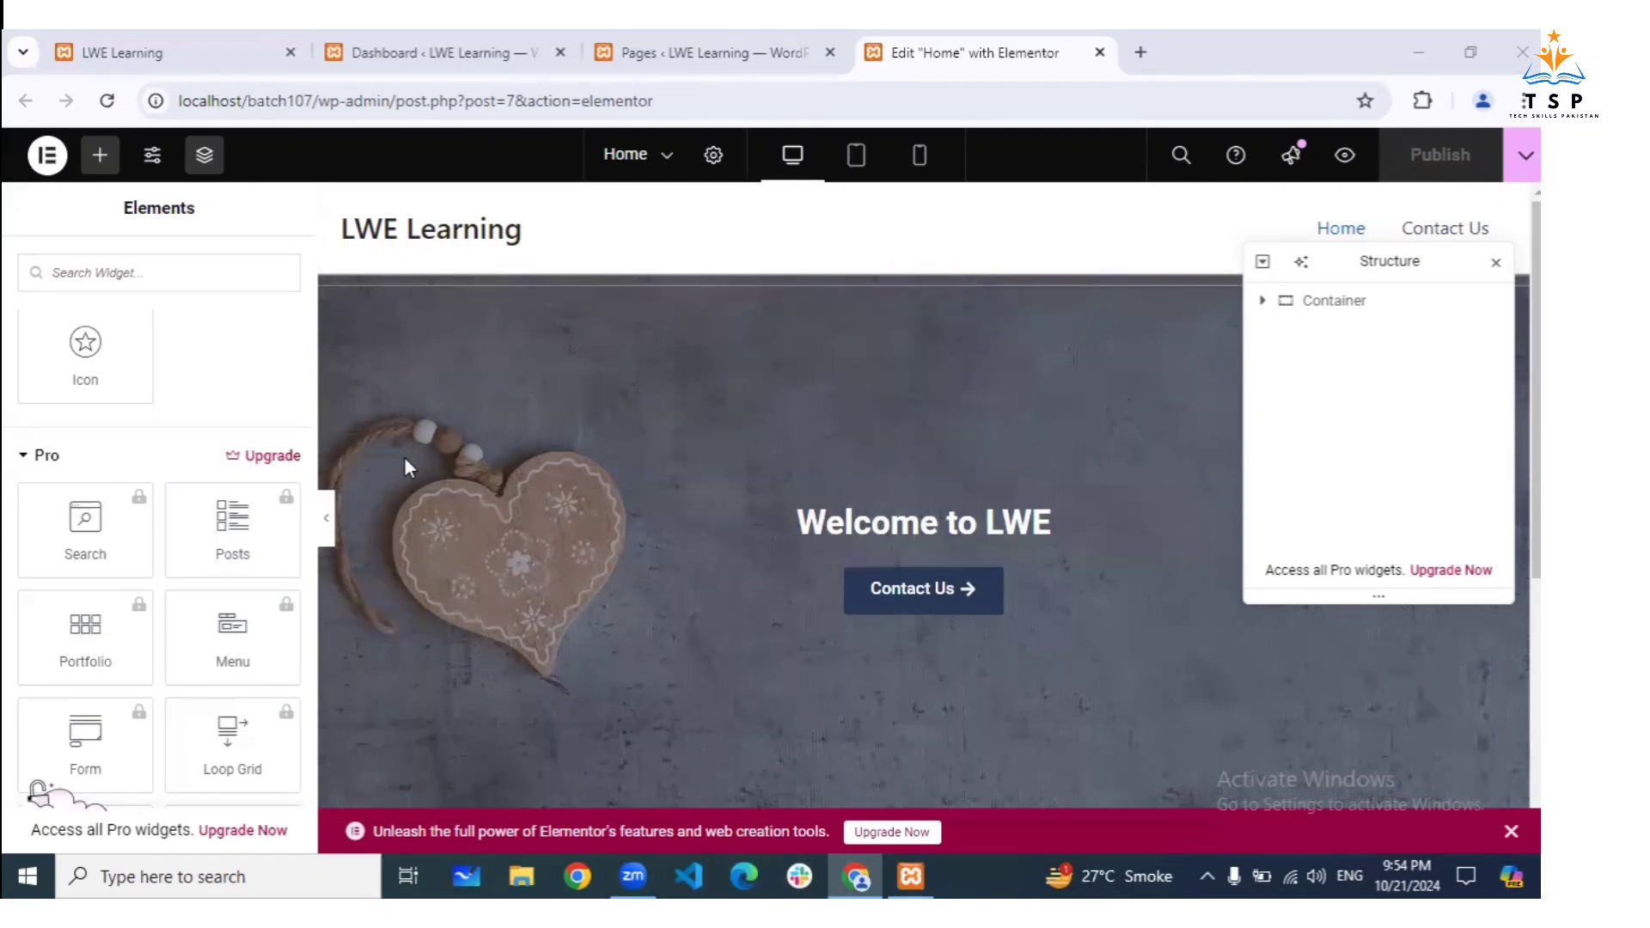
scroll(154, 626, down, 10)
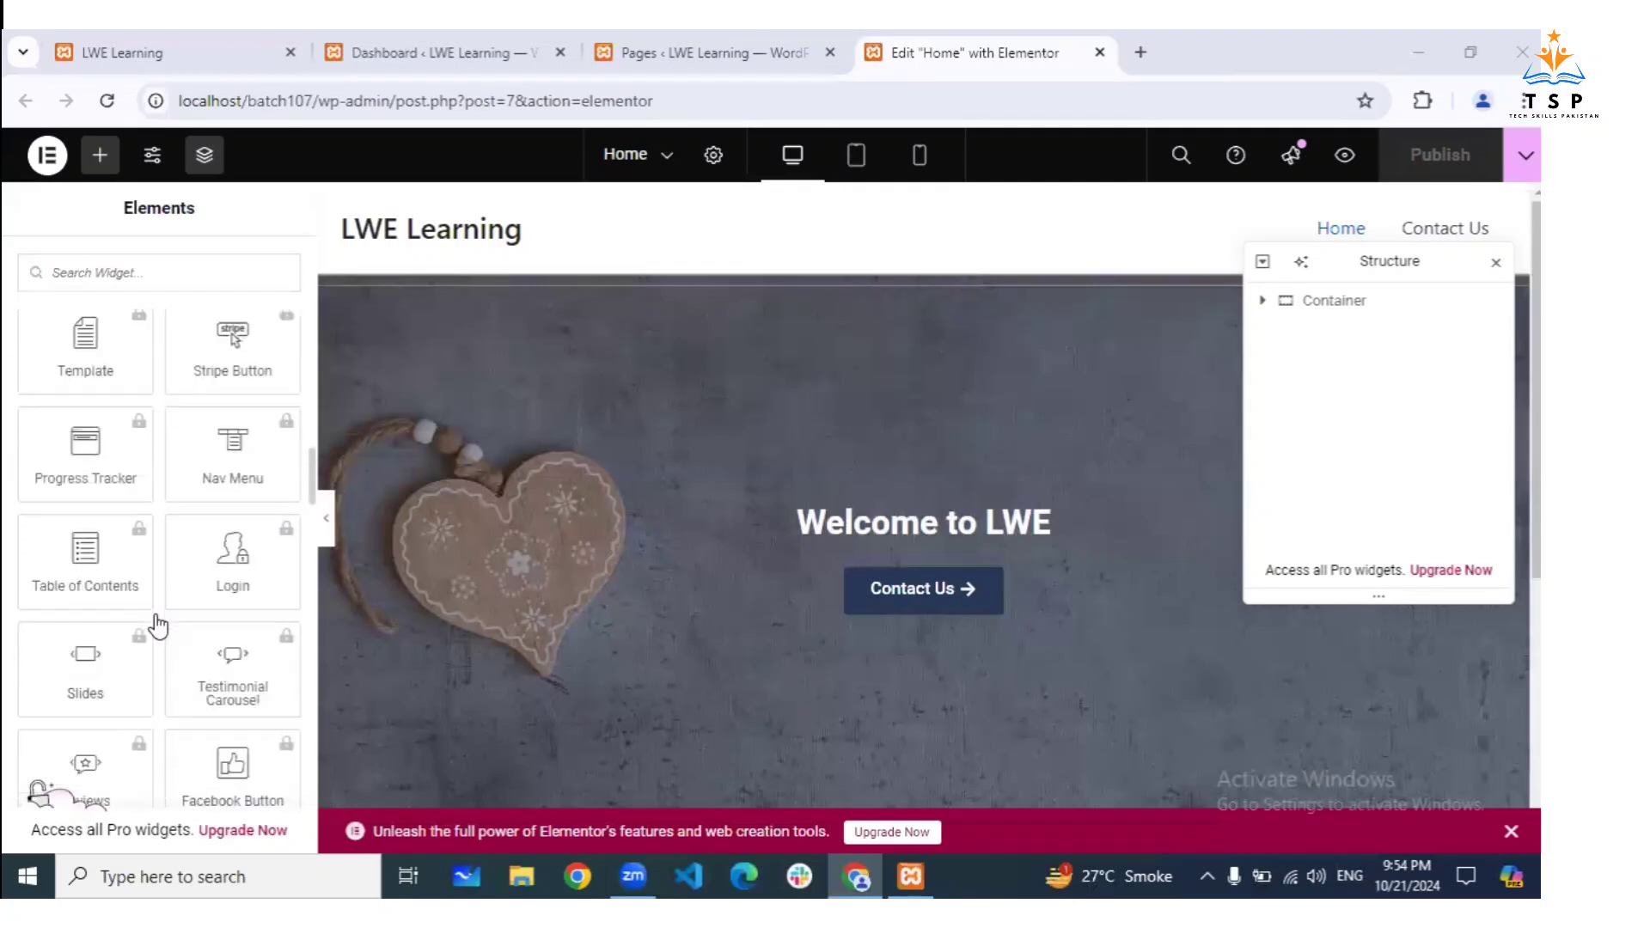
scroll(155, 626, down, 10)
scroll(129, 640, up, 20)
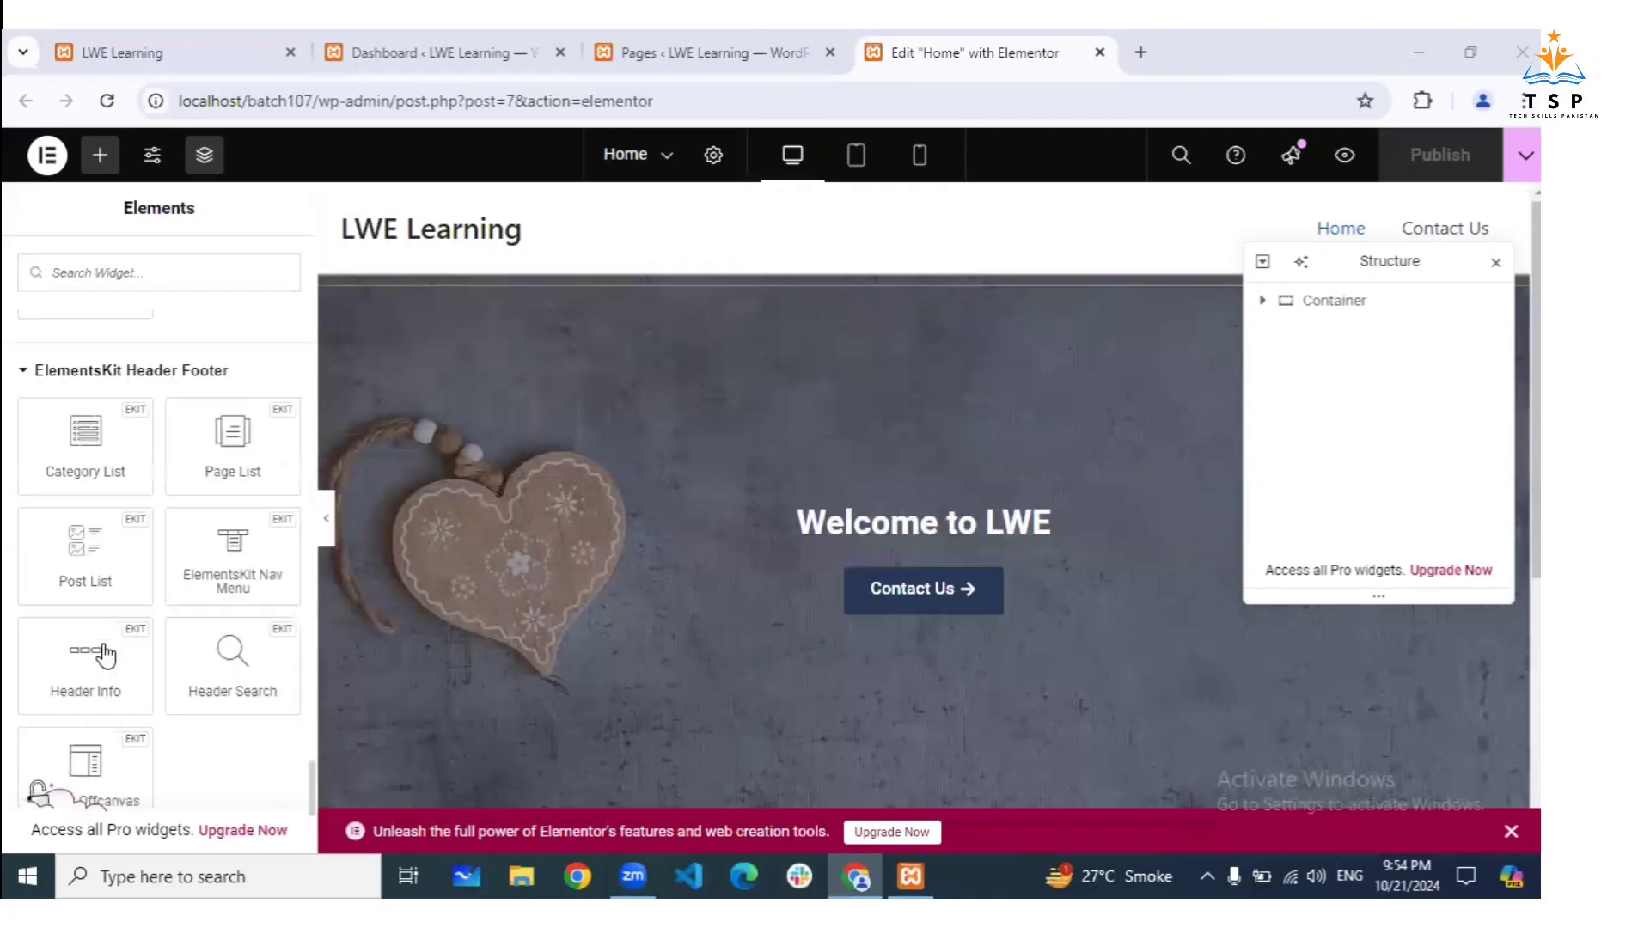
scroll(103, 653, up, 10)
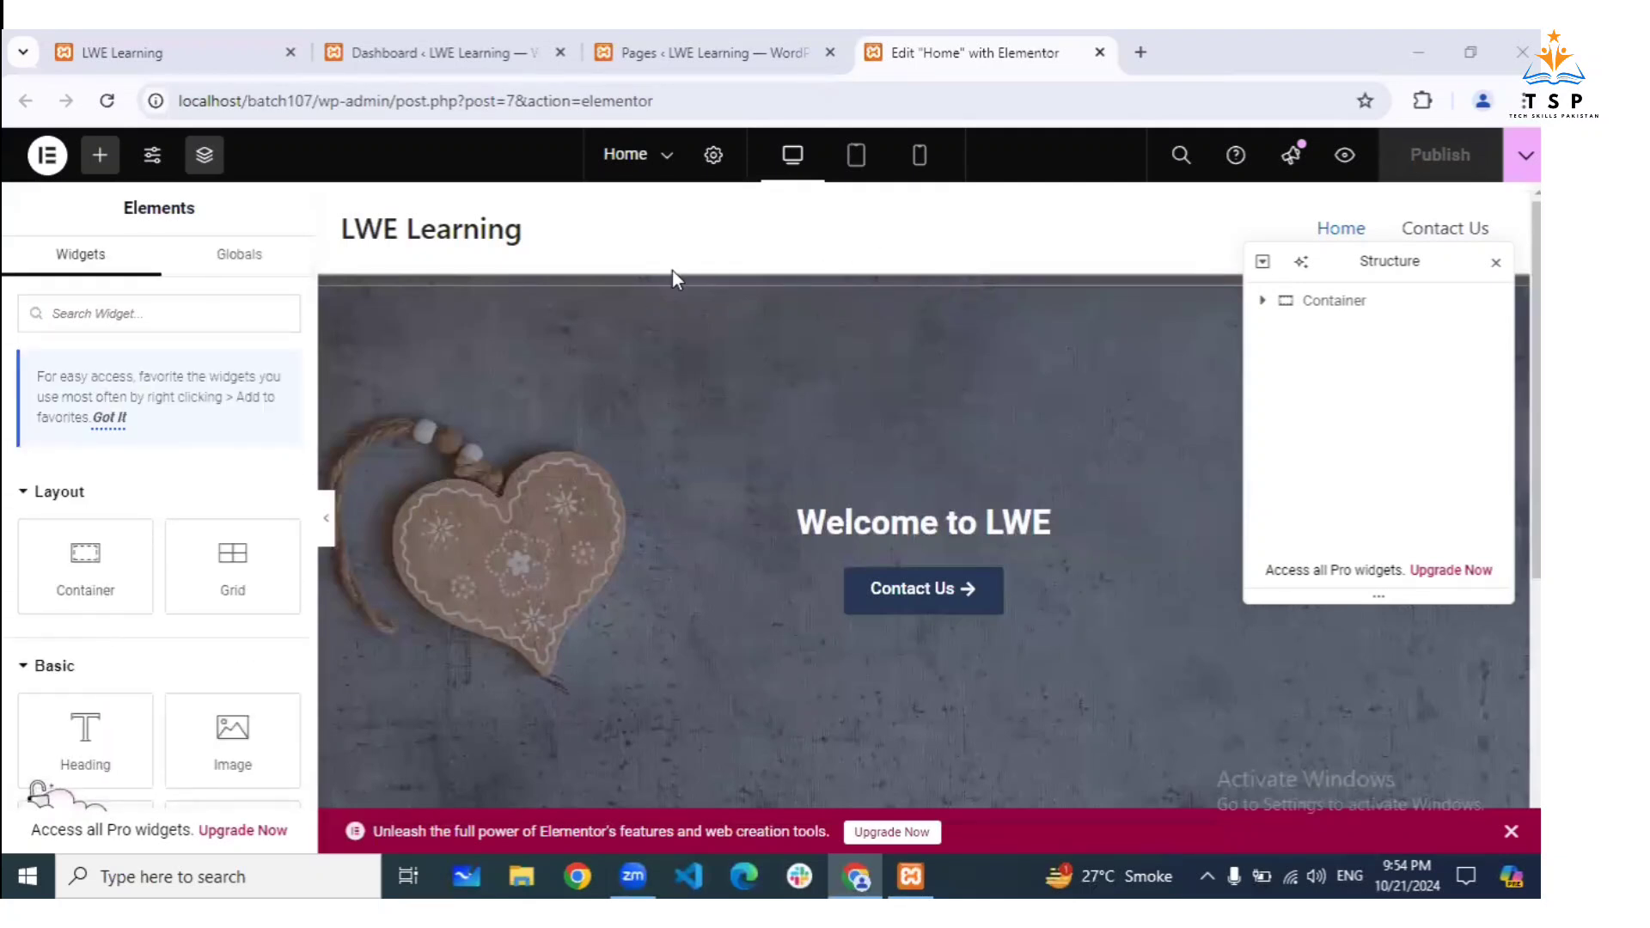
Open the PRO Elements website, proelements.org, in a new browser tab
click(1140, 51)
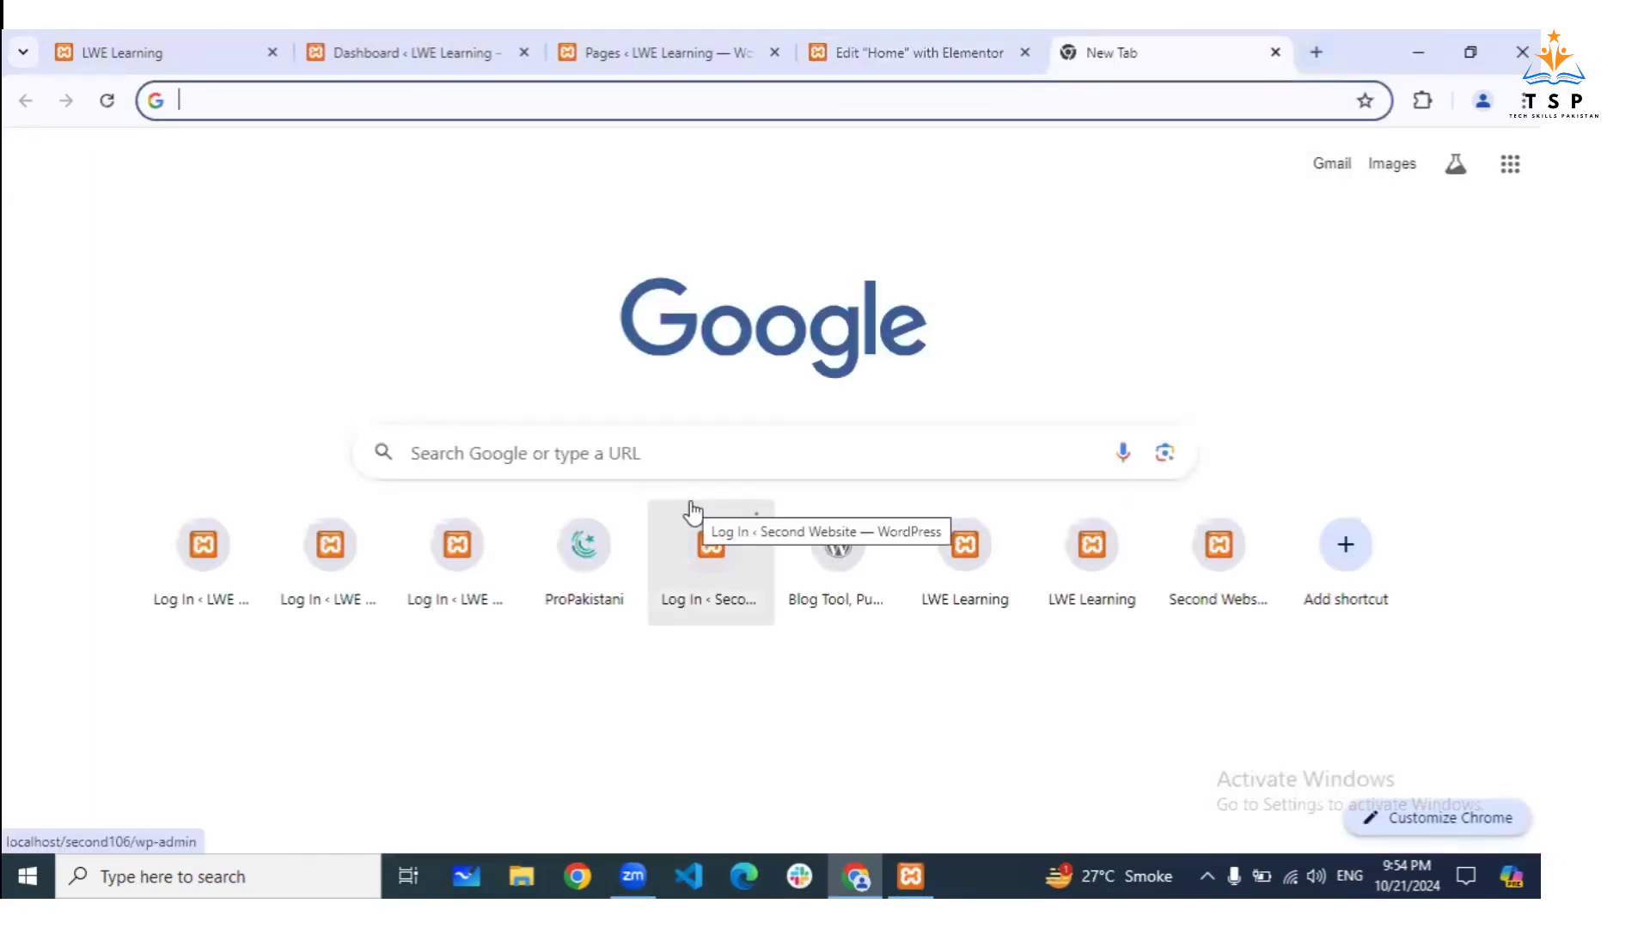
click(741, 874)
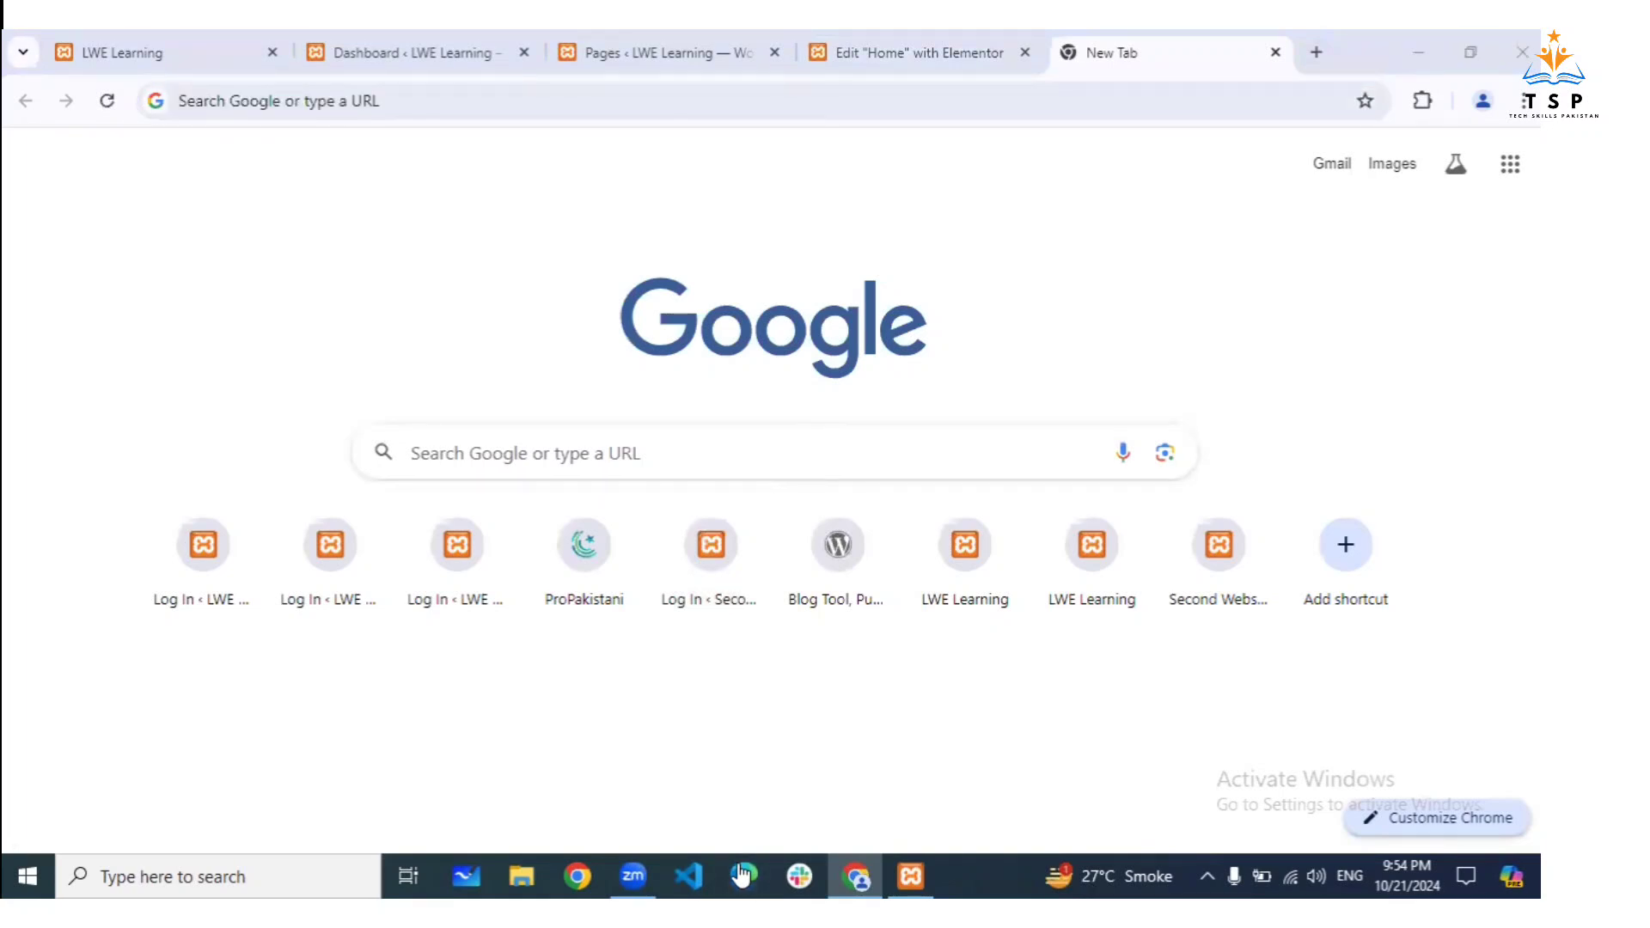
click(718, 105)
text(proelemen)
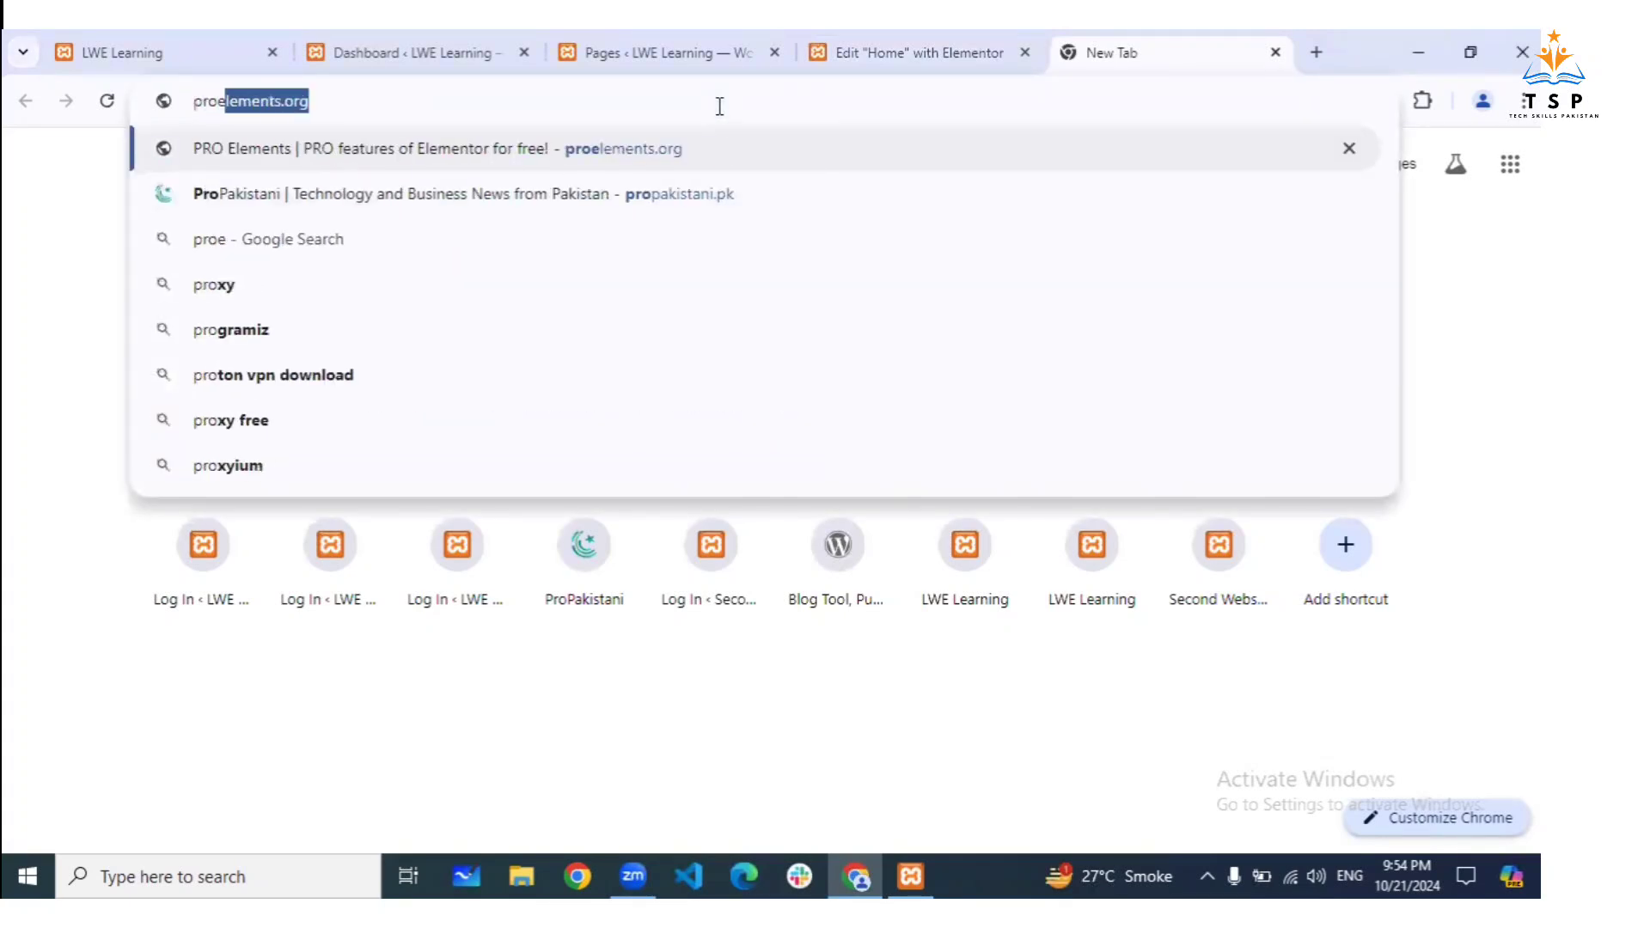
text(t)
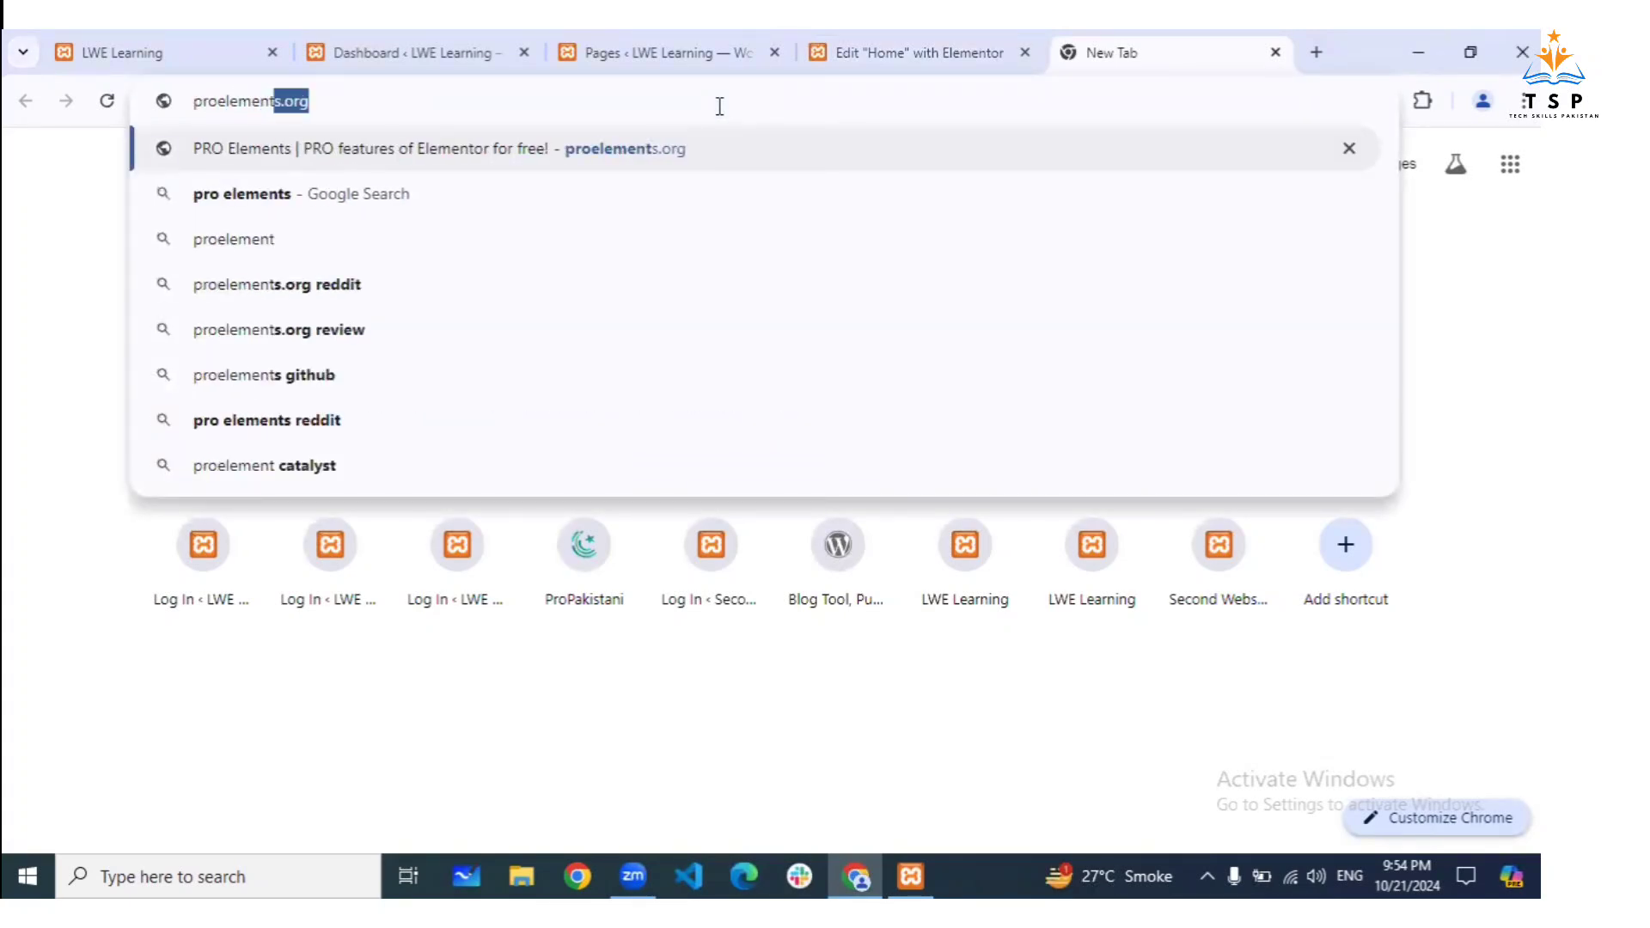
key(Return)
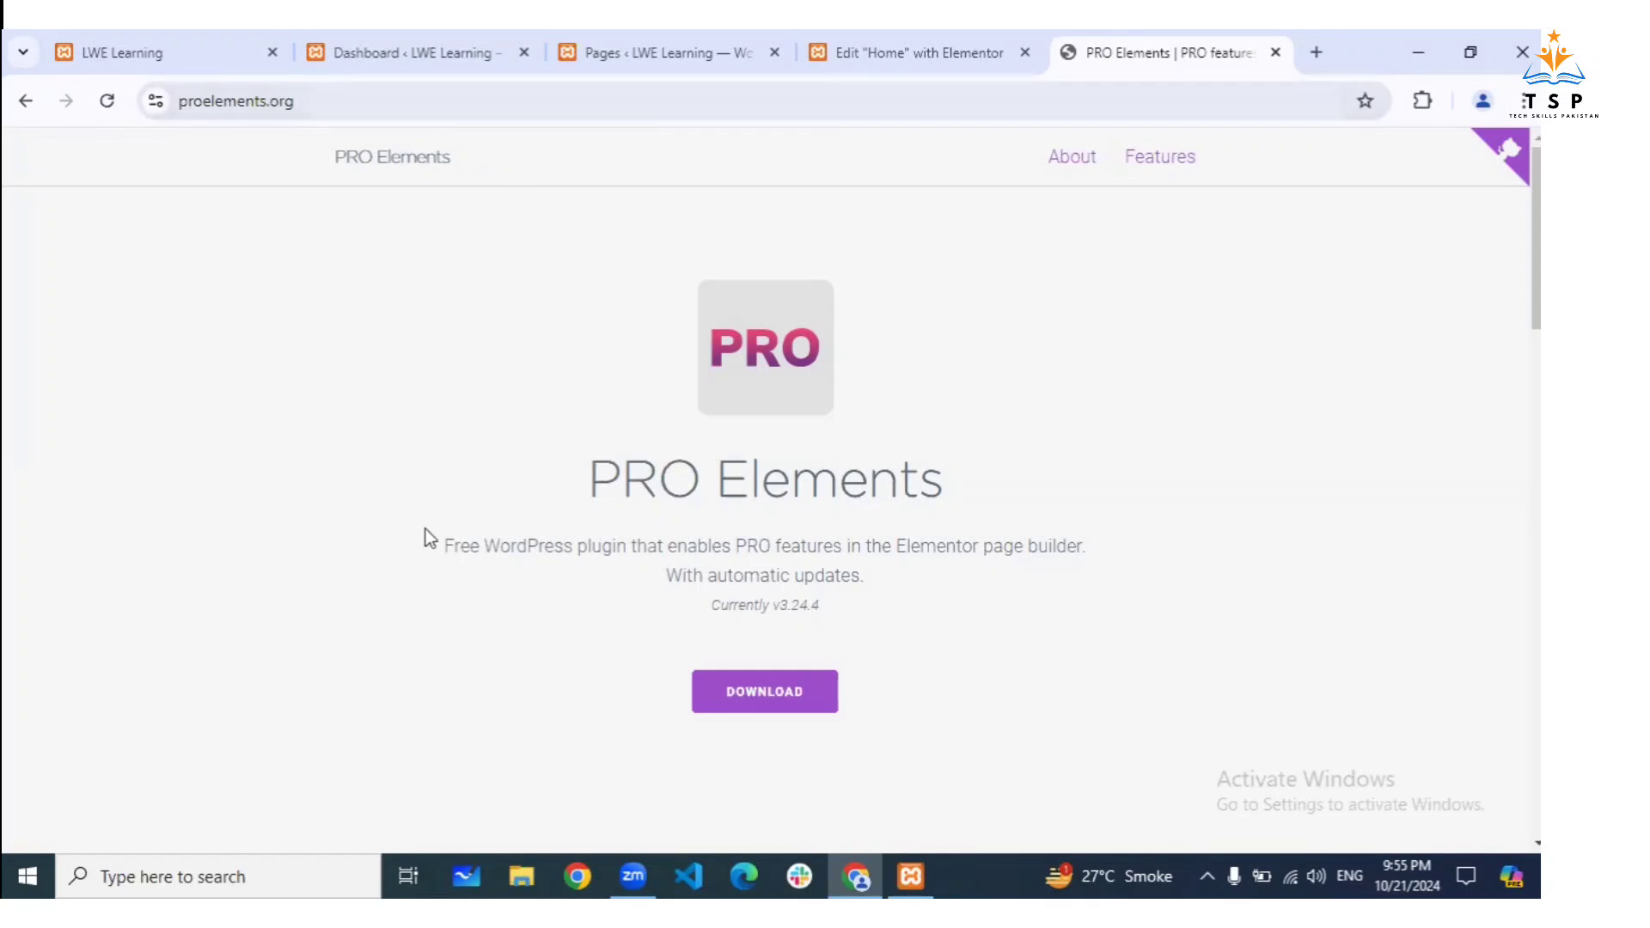
Read through the PRO Elements page, including its plugin description, the About section and what is not included
drag(431, 542, 1074, 567)
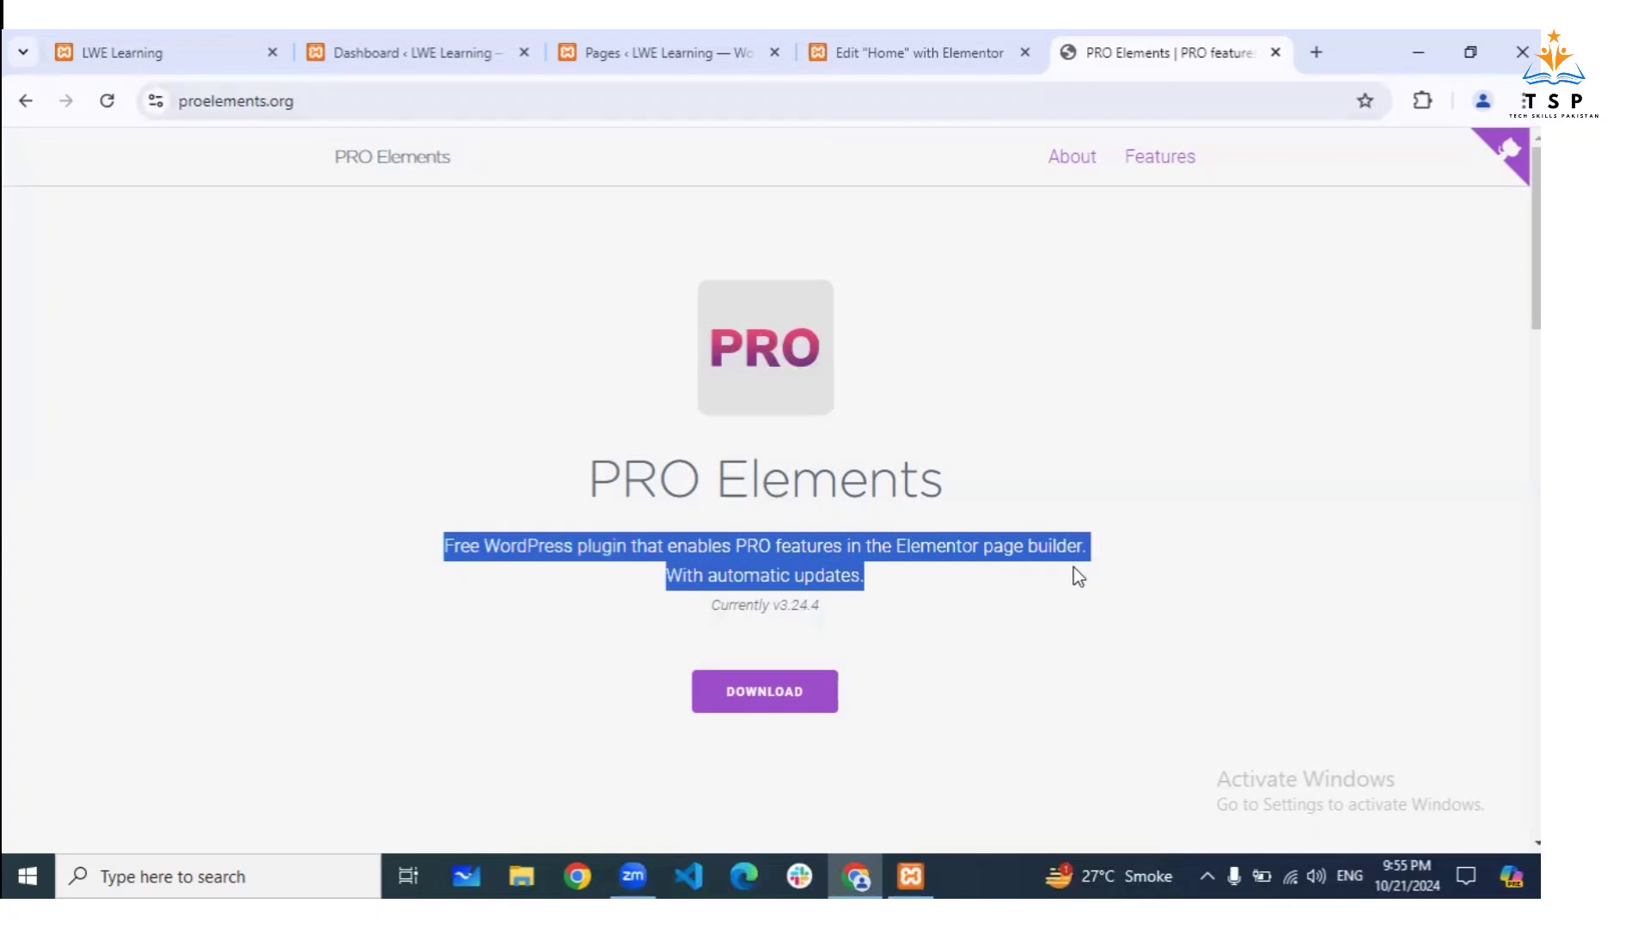
scroll(984, 601, down, 4)
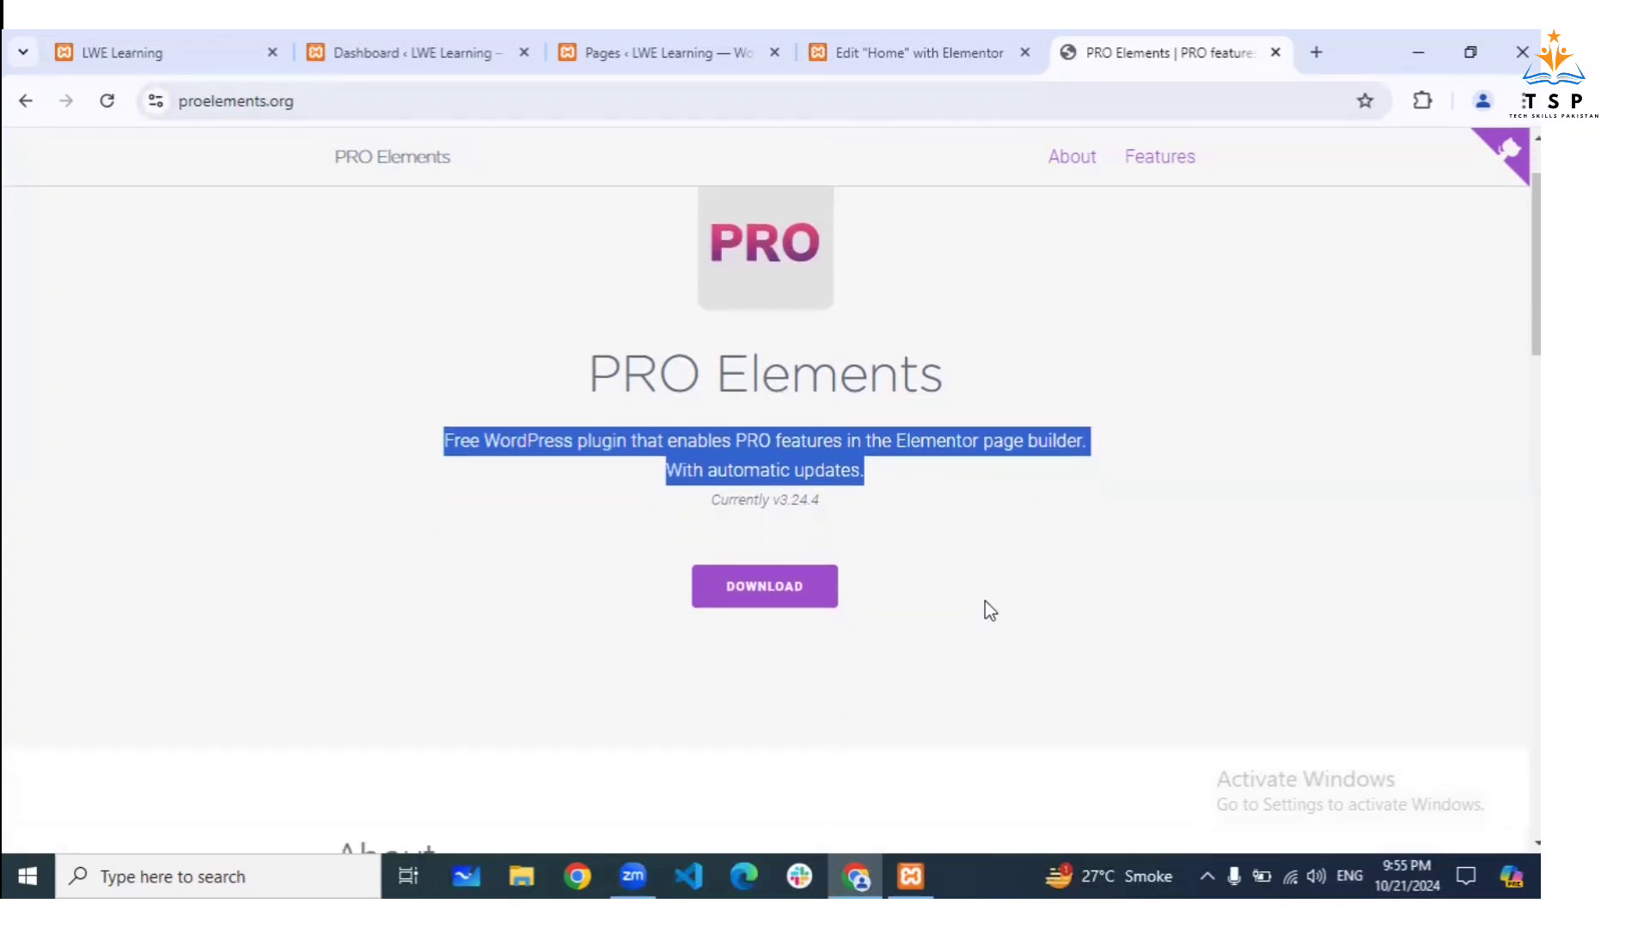
scroll(985, 601, down, 3)
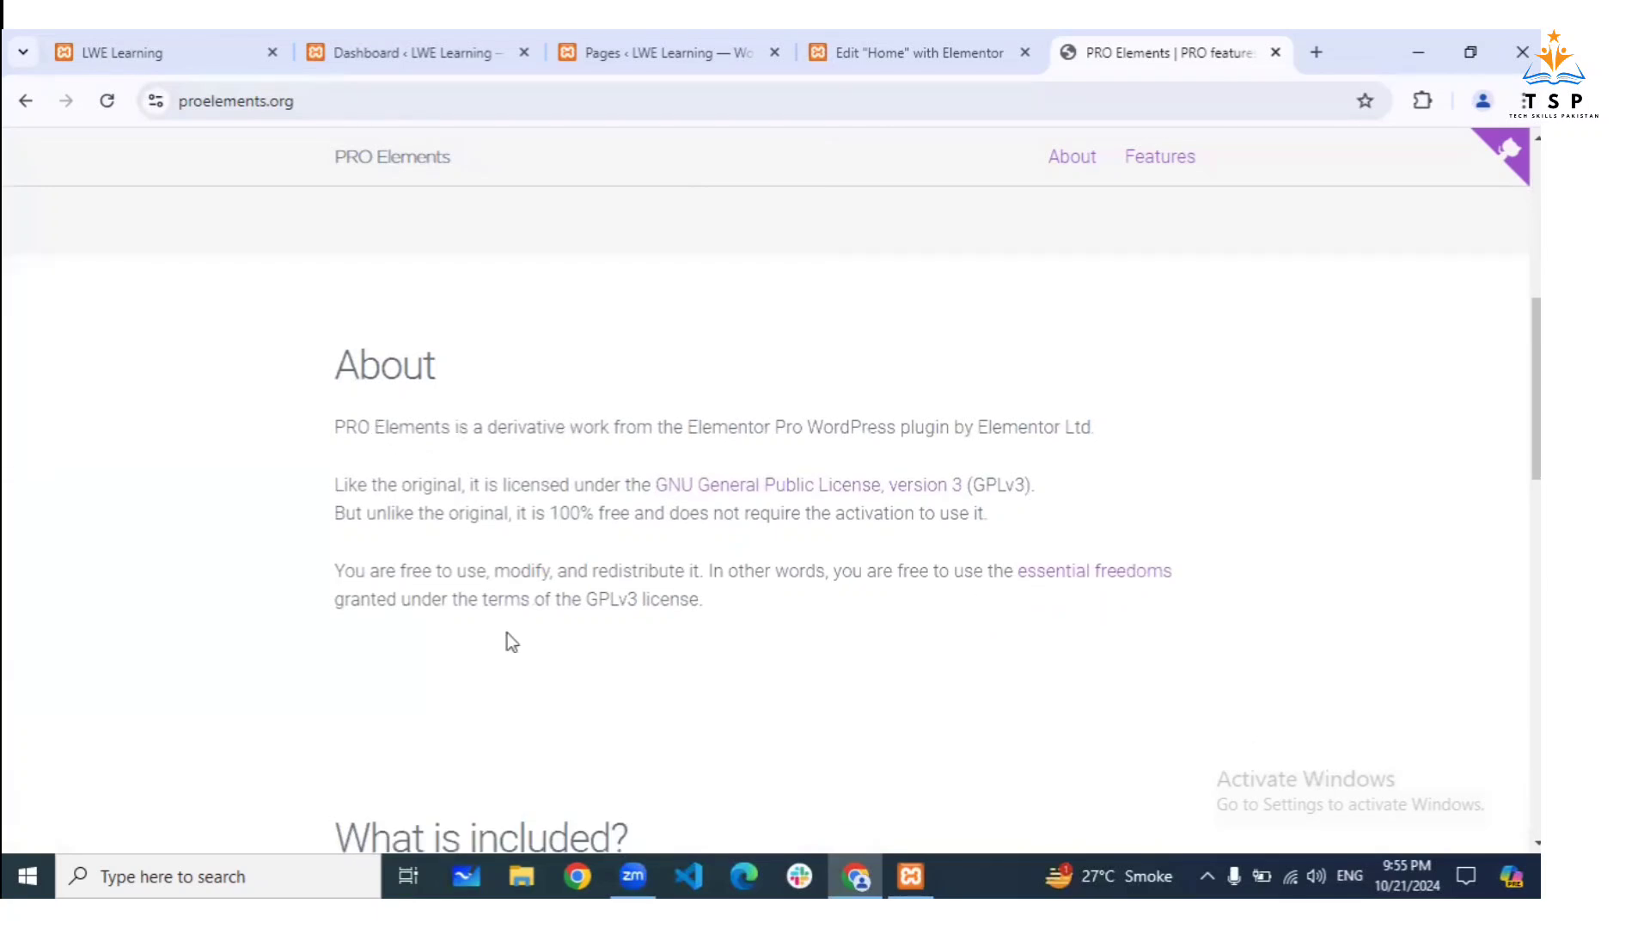
scroll(508, 636, down, 1)
scroll(507, 633, up, 5)
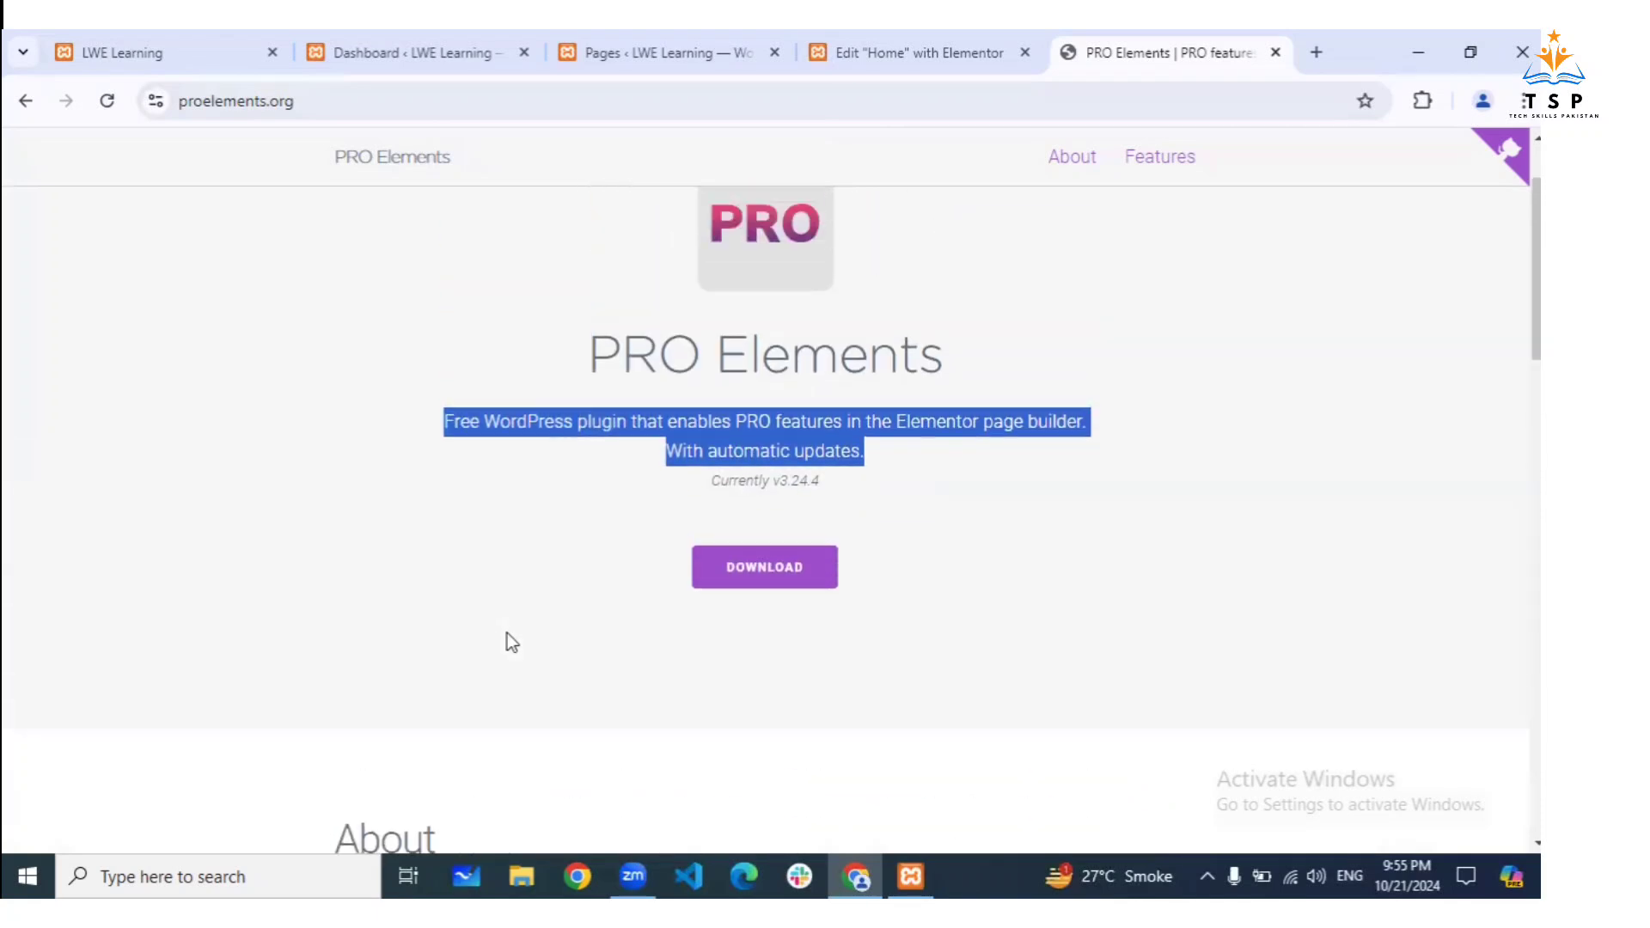
scroll(507, 632, down, 10)
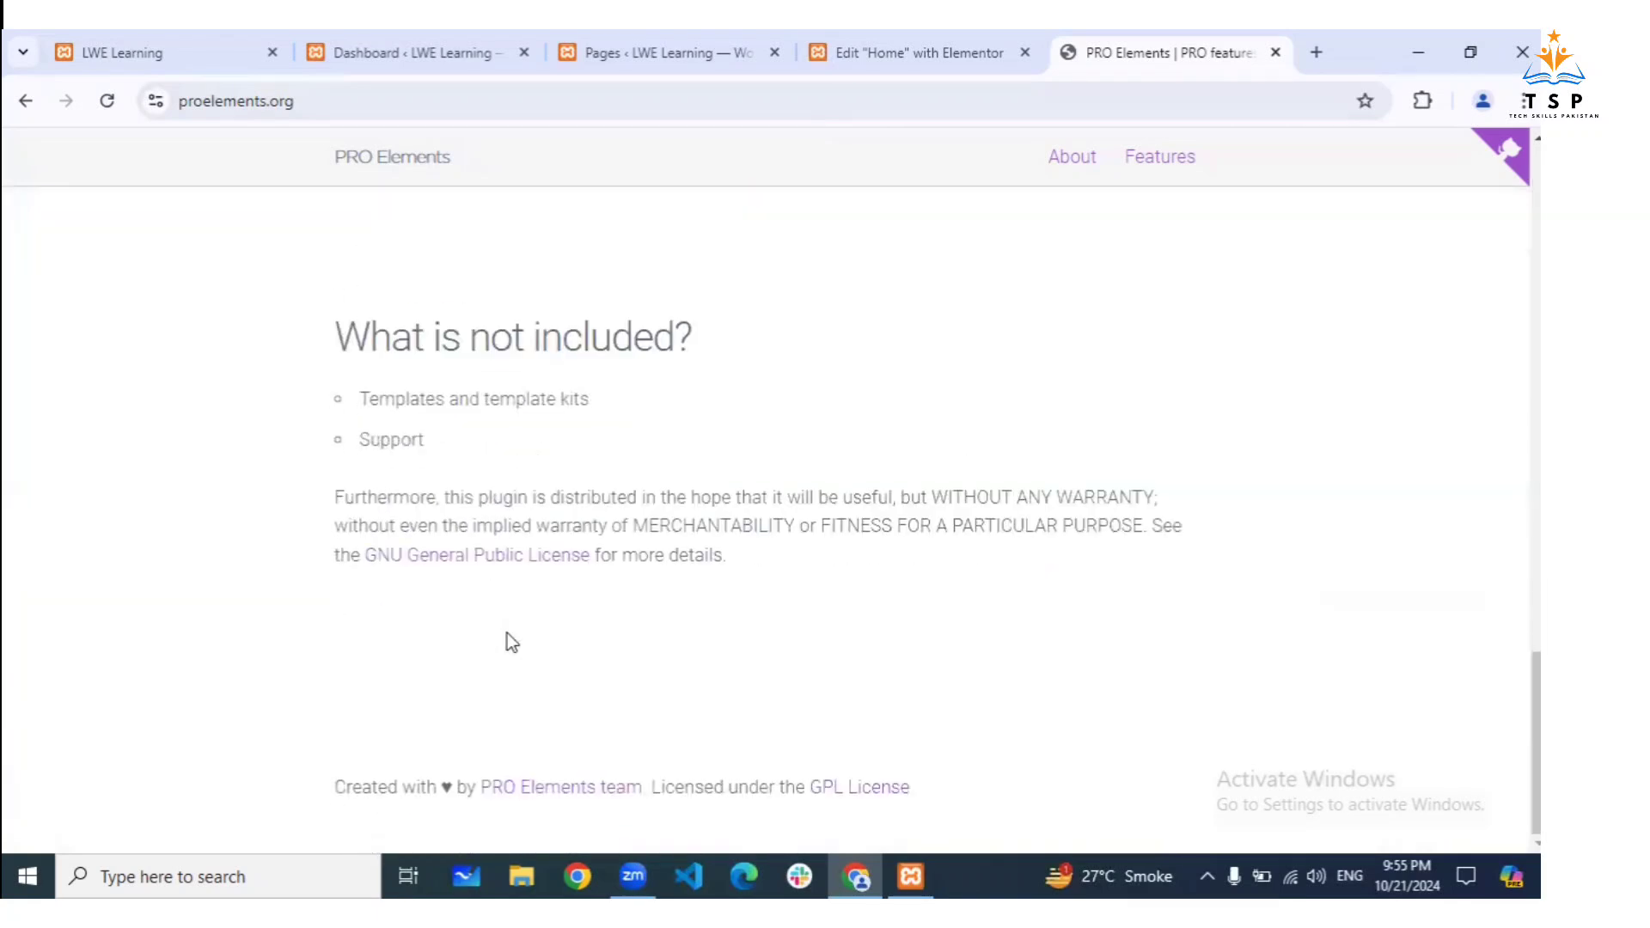
scroll(781, 554, up, 10)
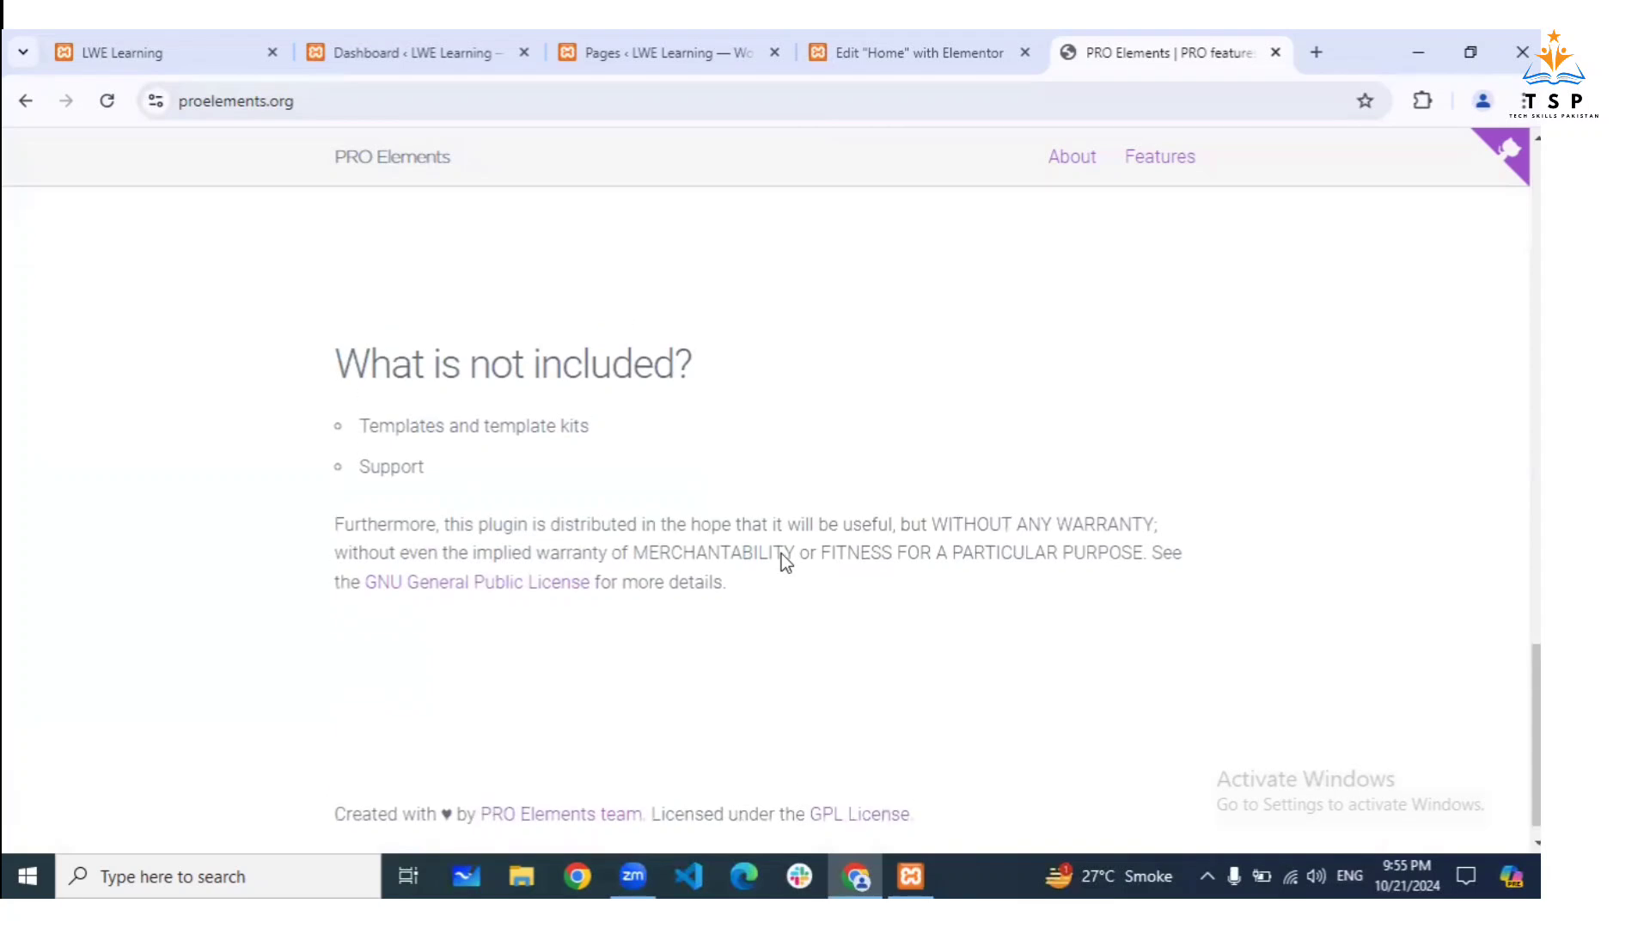
click(844, 332)
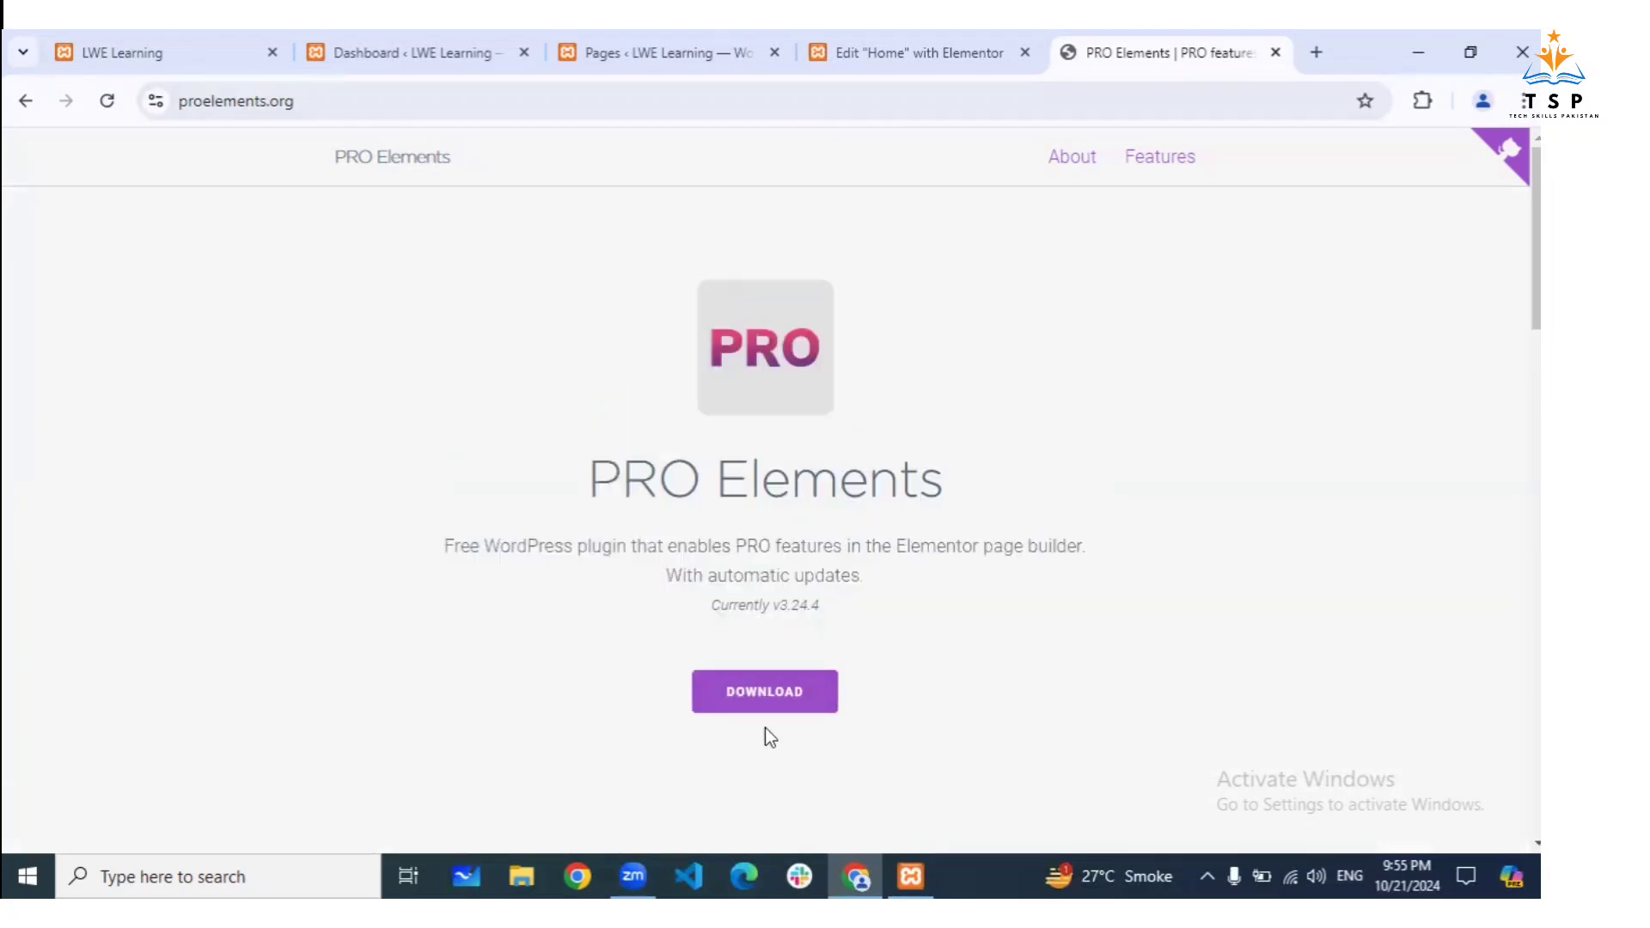
Return to the WordPress dashboard tab, open the installed plugins list and look through its entries
click(595, 32)
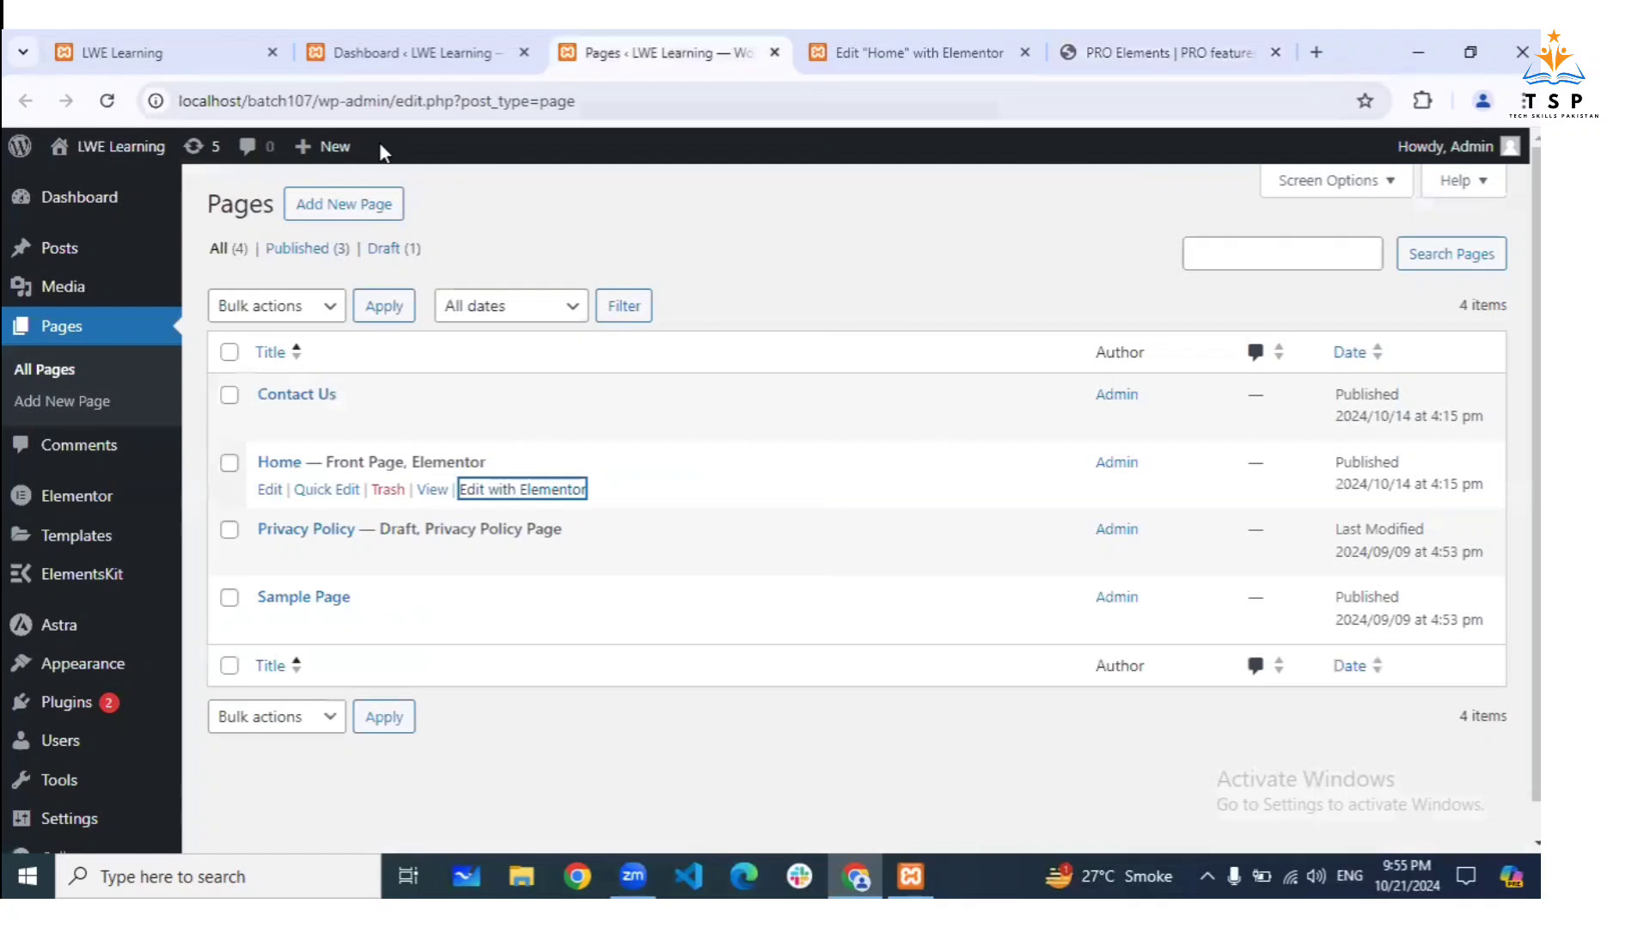
click(106, 496)
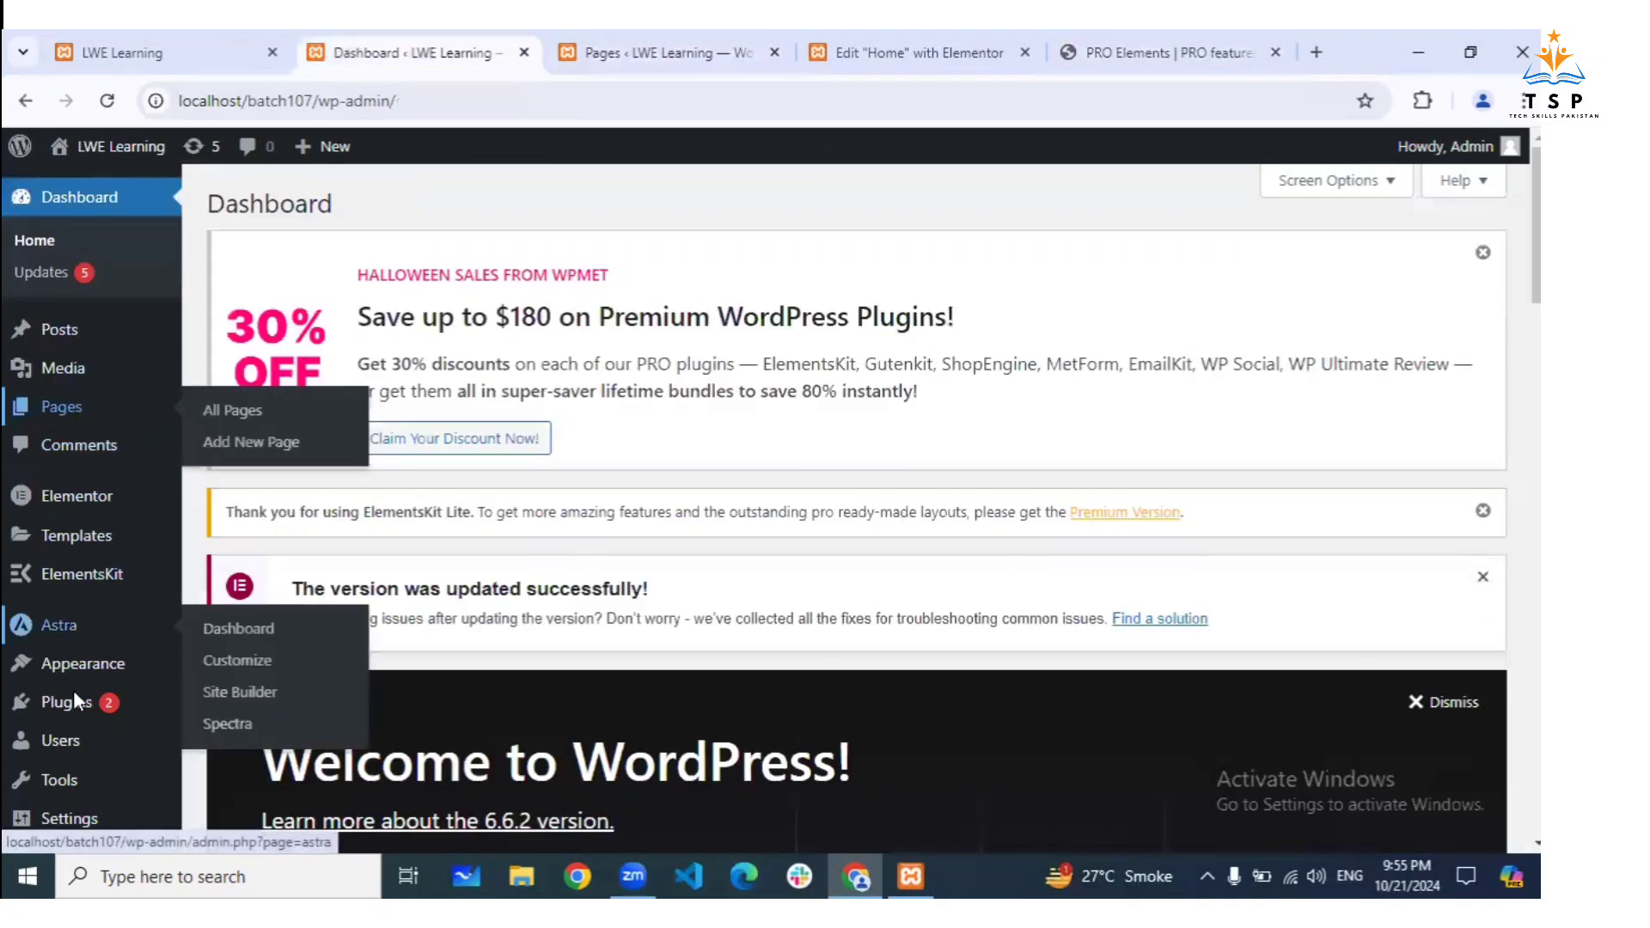
mouse_move(76, 701)
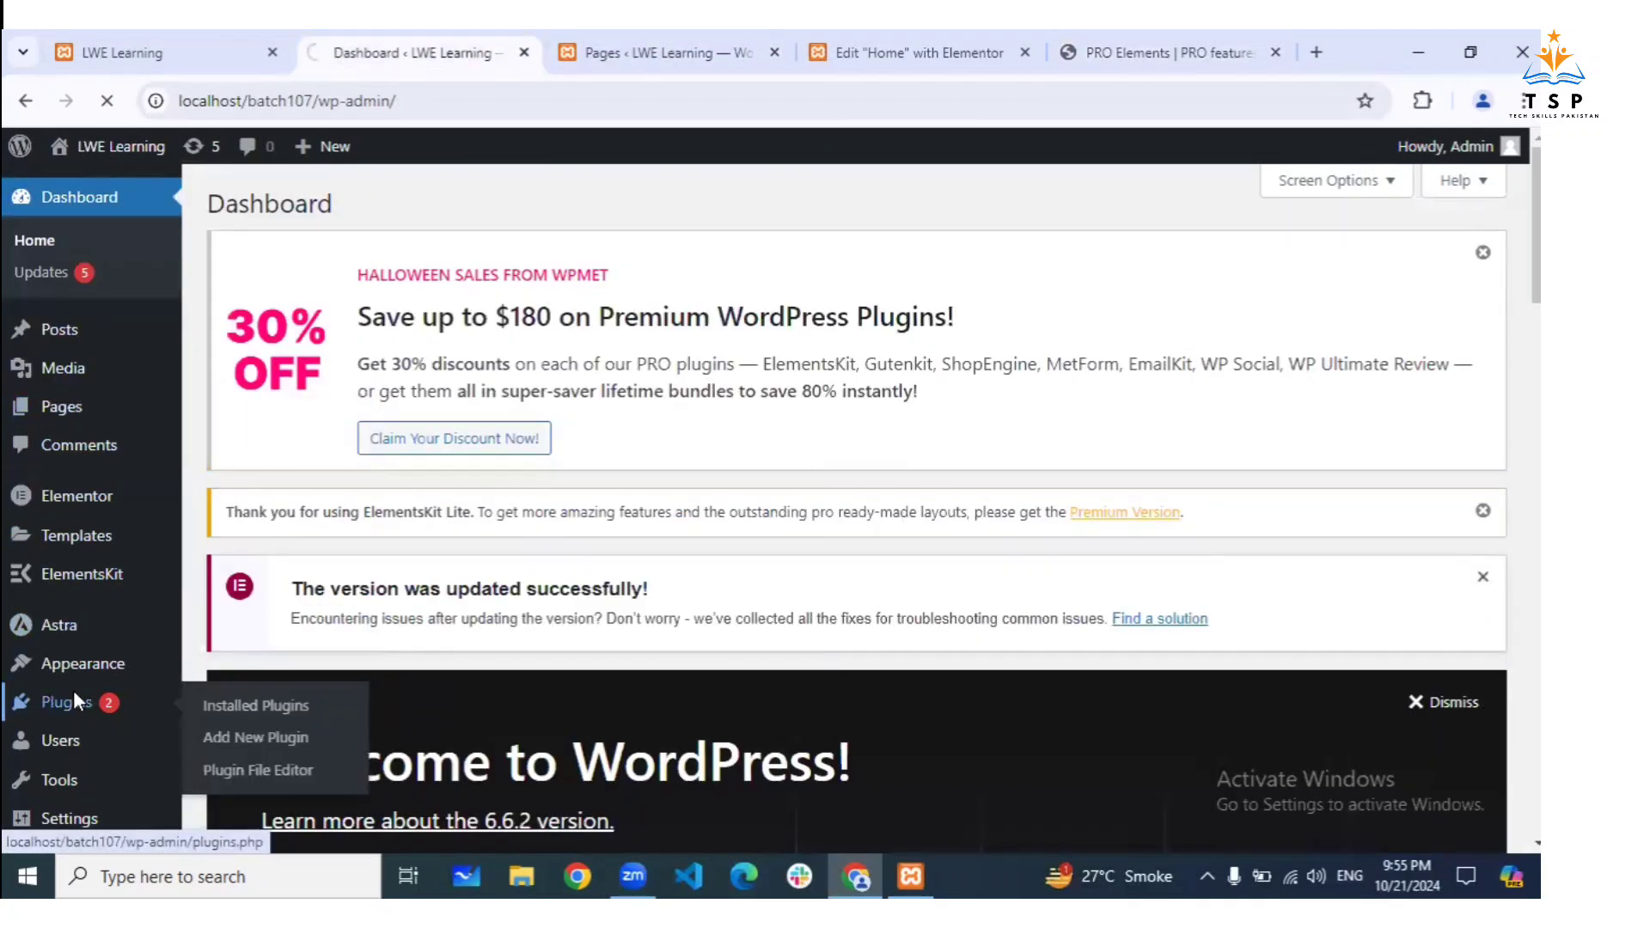
click(76, 700)
scroll(408, 646, down, 5)
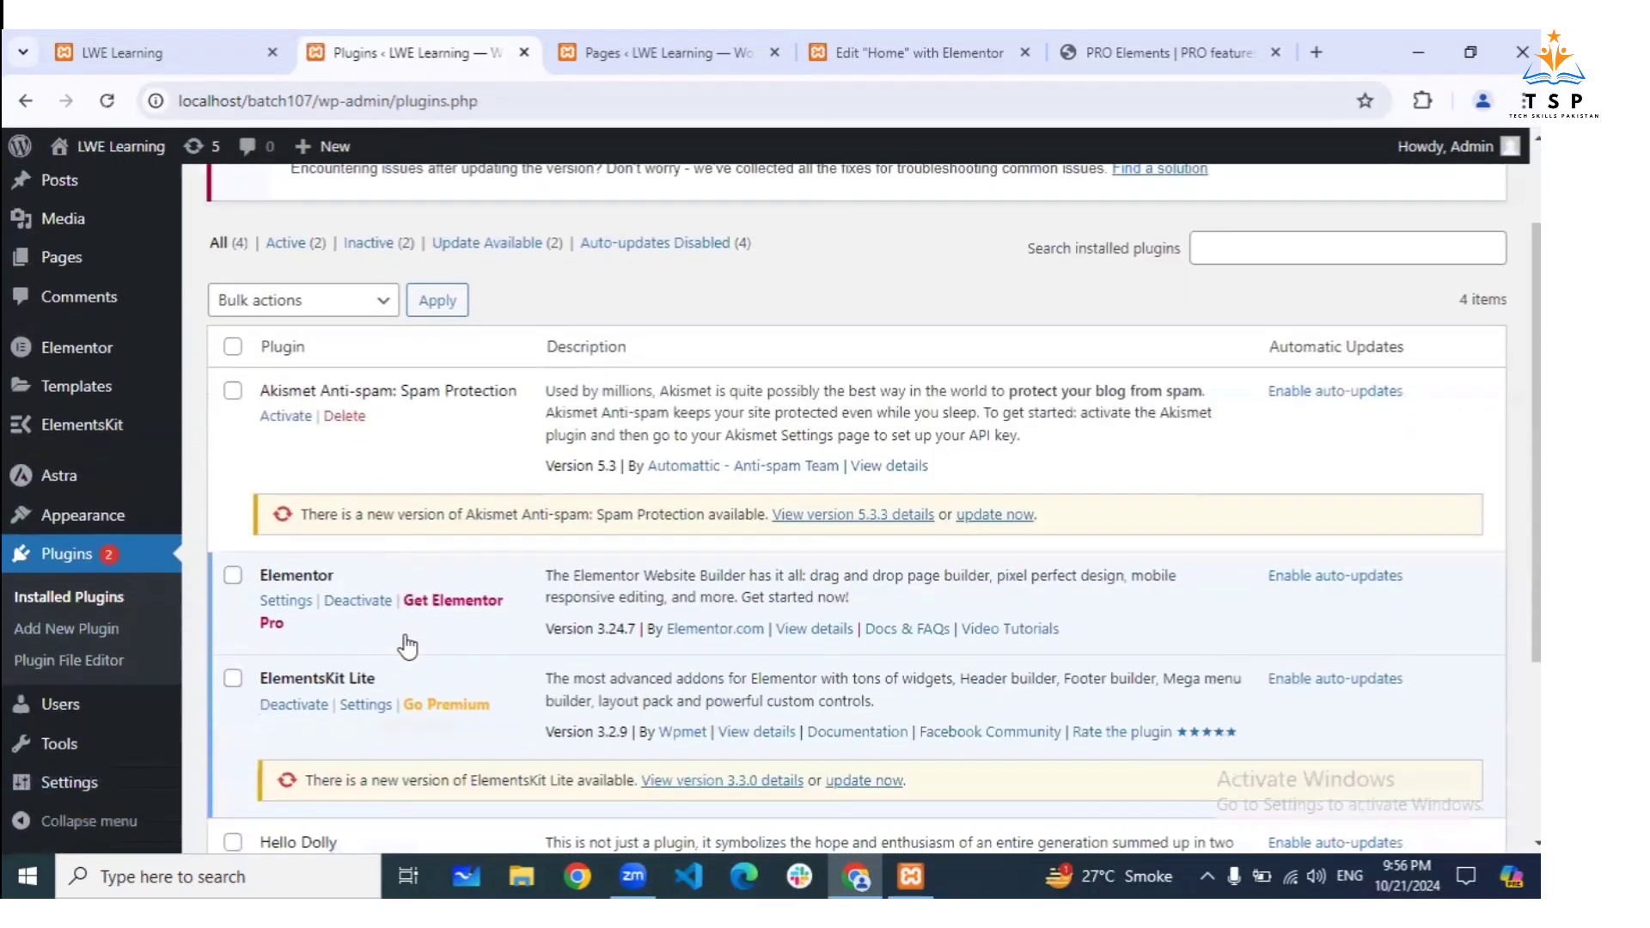
scroll(405, 636, up, 3)
scroll(405, 636, up, 3)
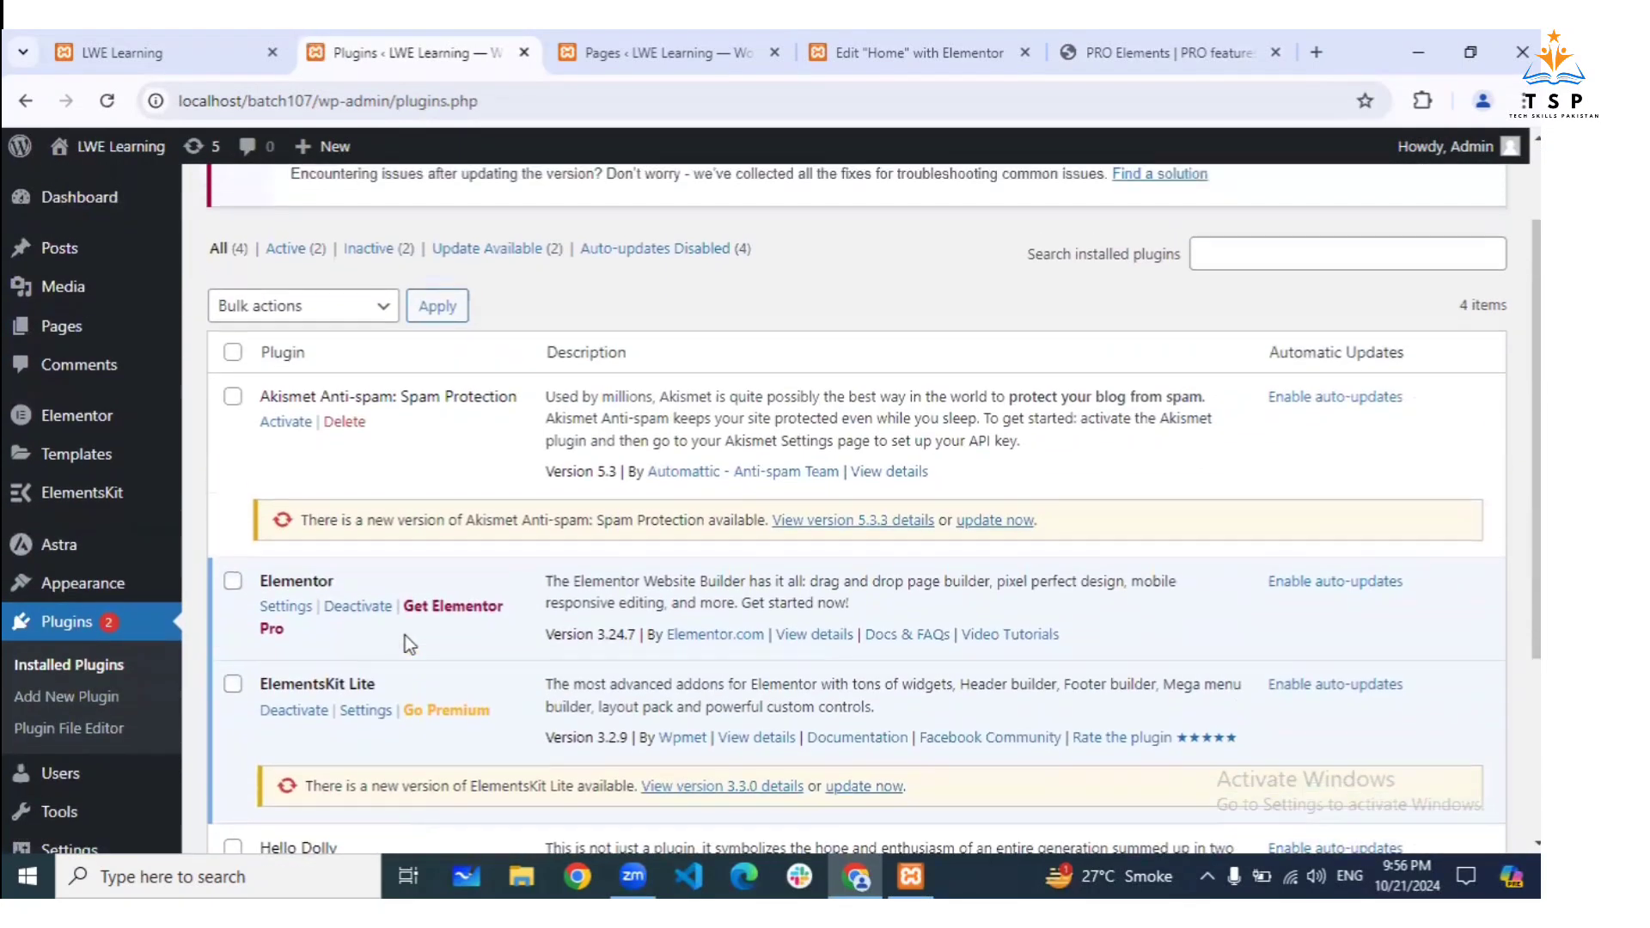
scroll(404, 635, up, 1)
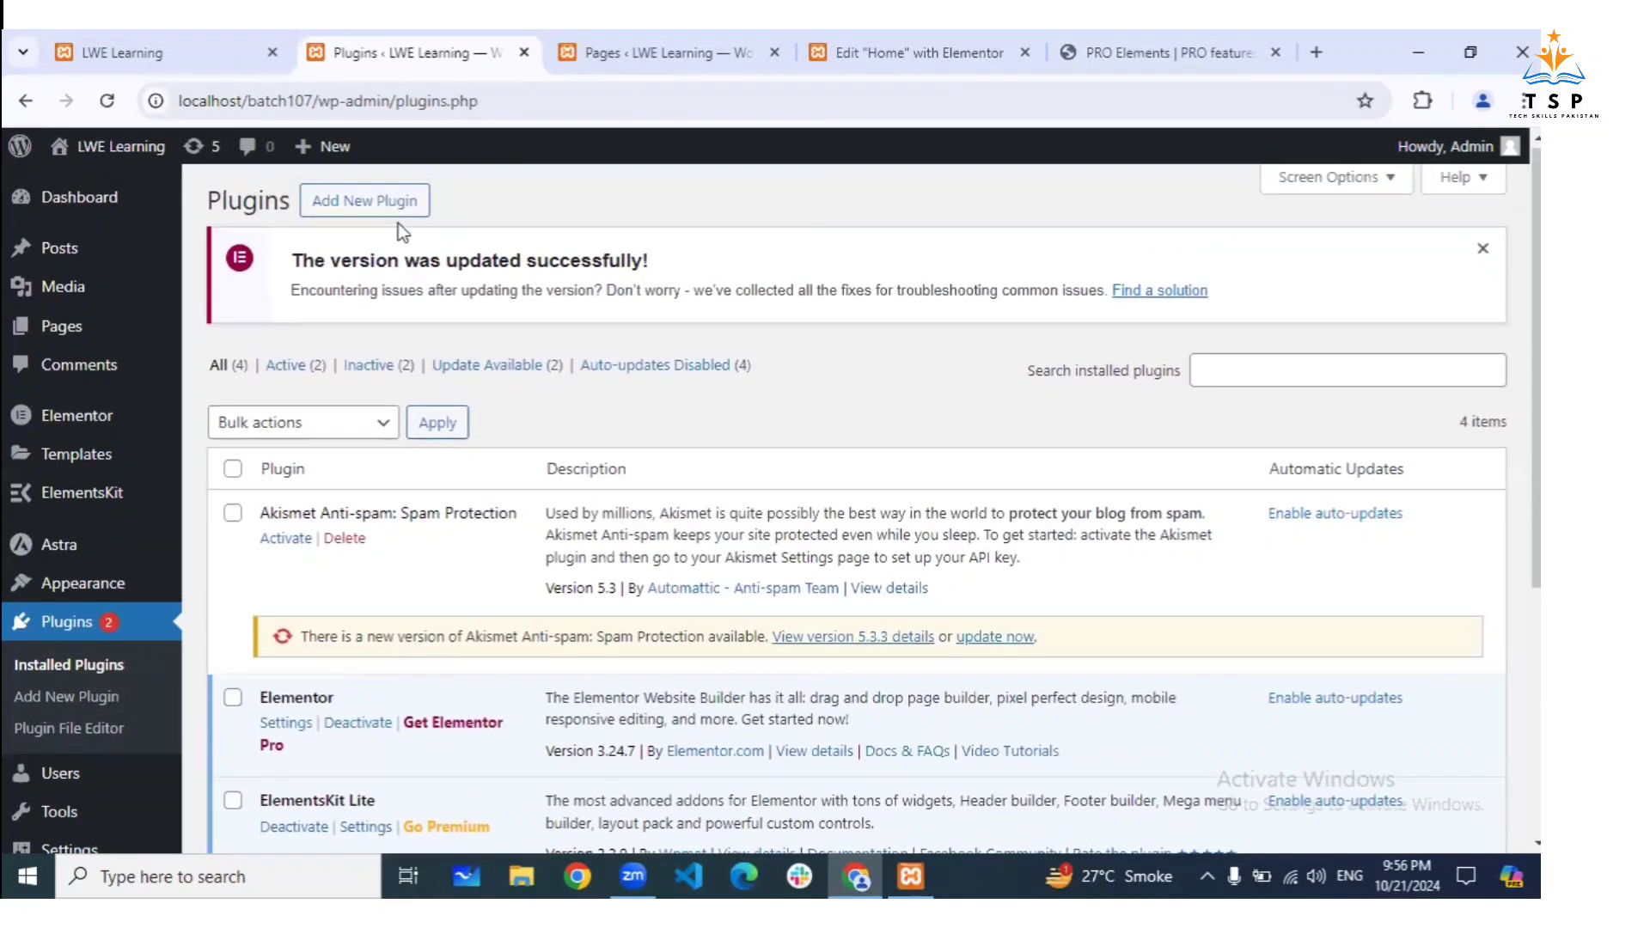
Open the form for uploading a plugin in .zip format on the Add Plugins page
click(399, 230)
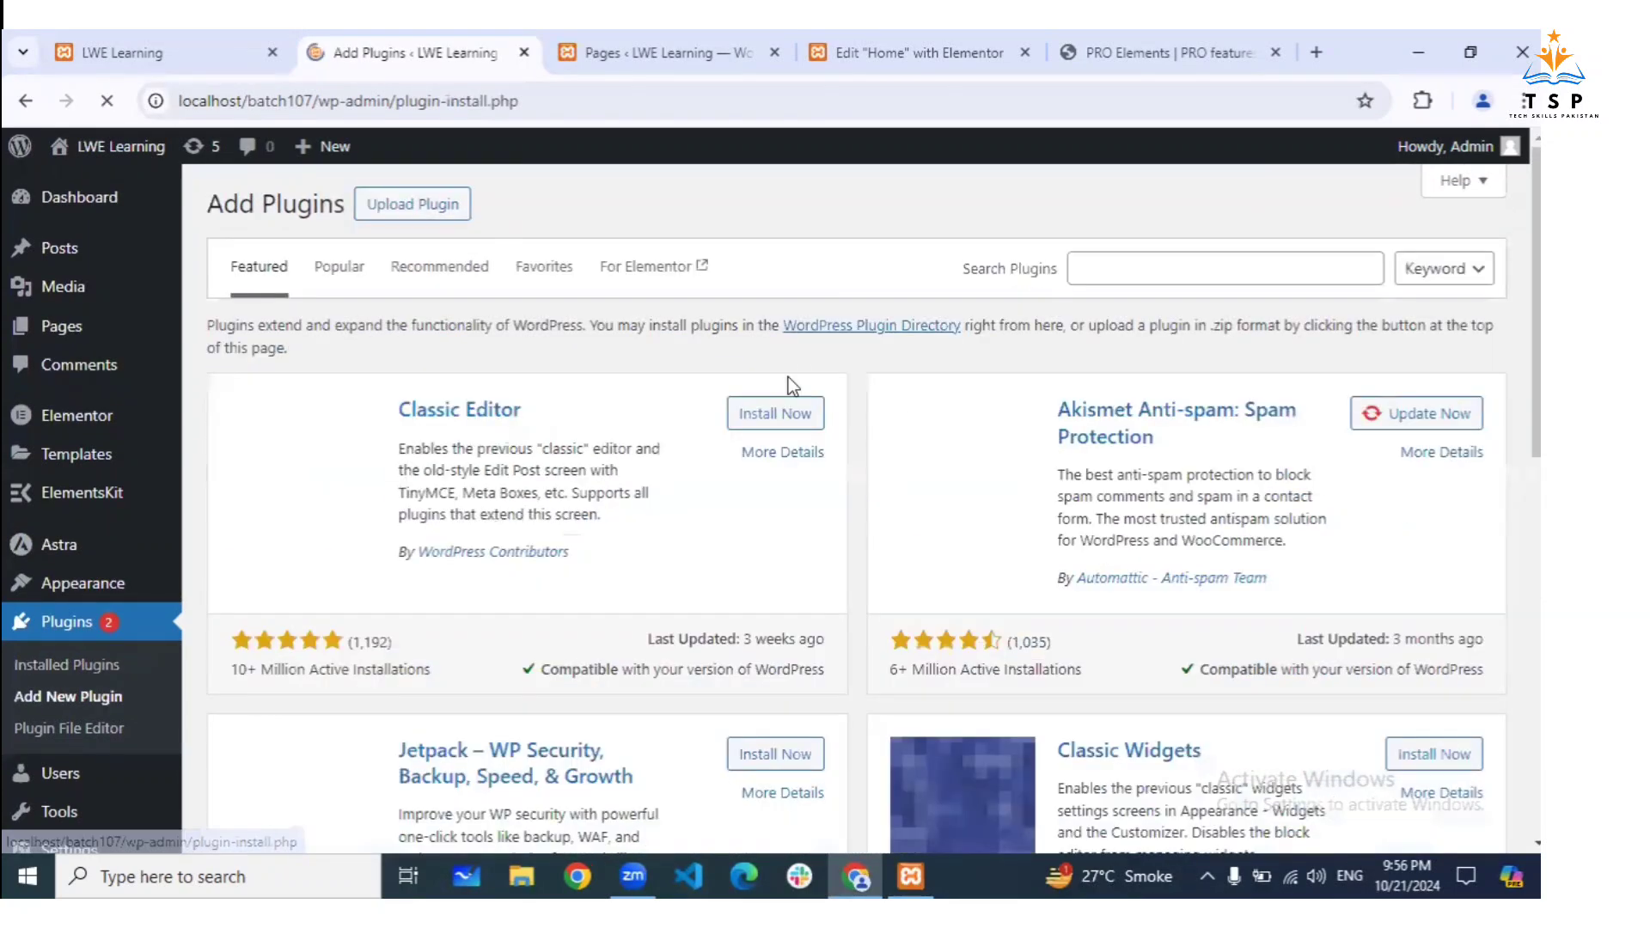
click(427, 208)
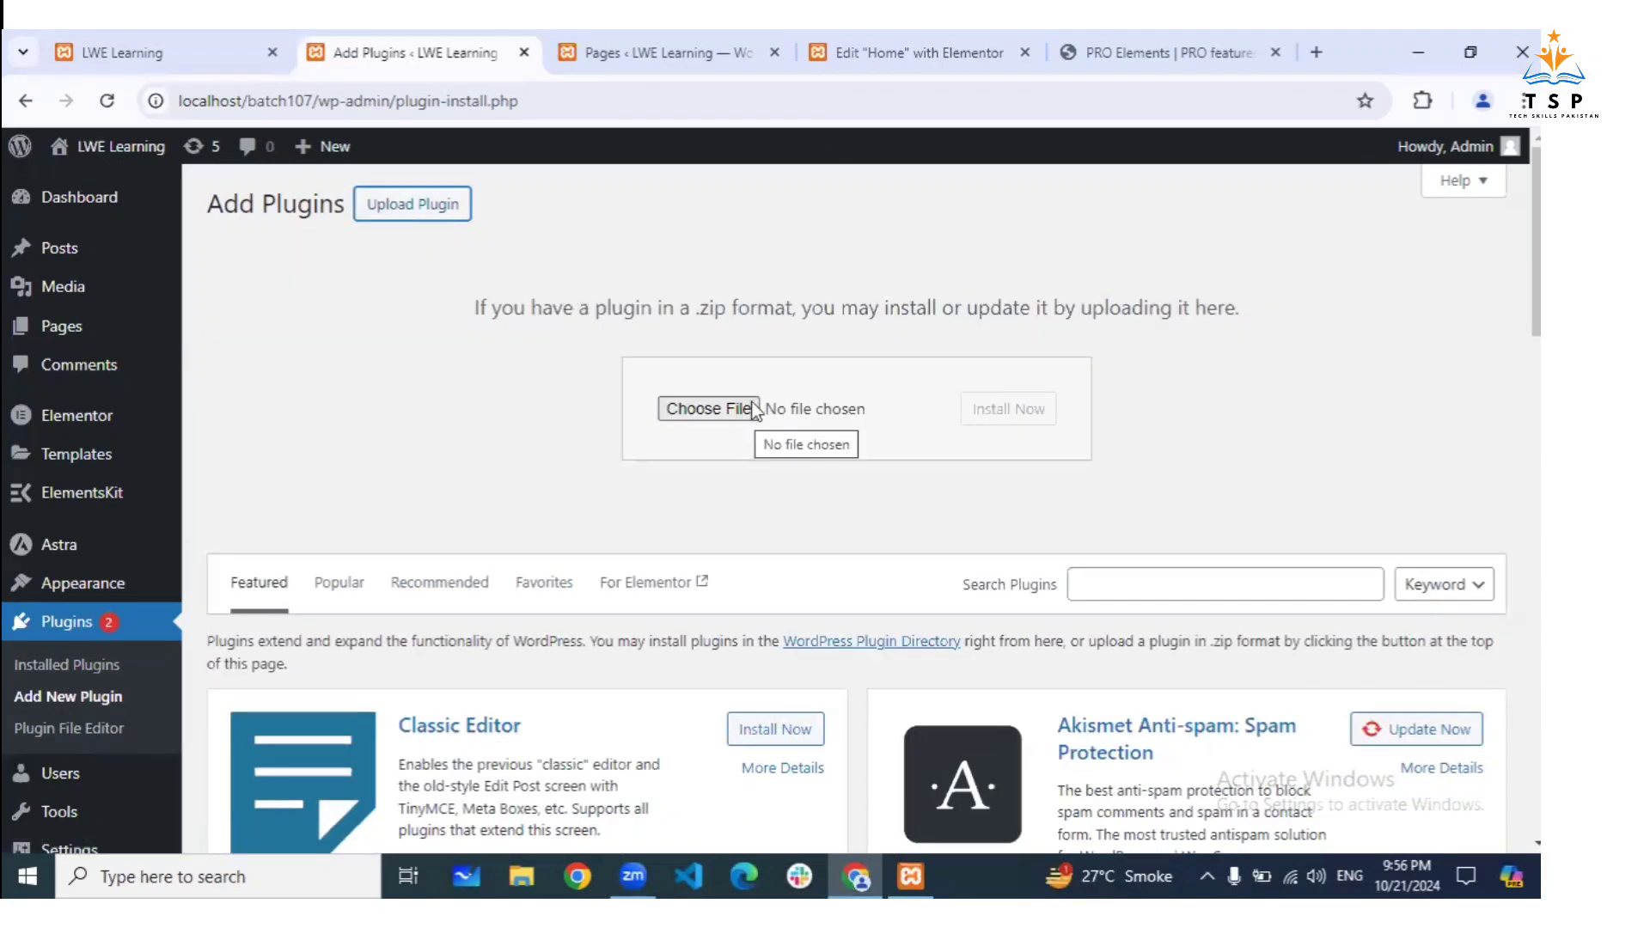
click(1168, 52)
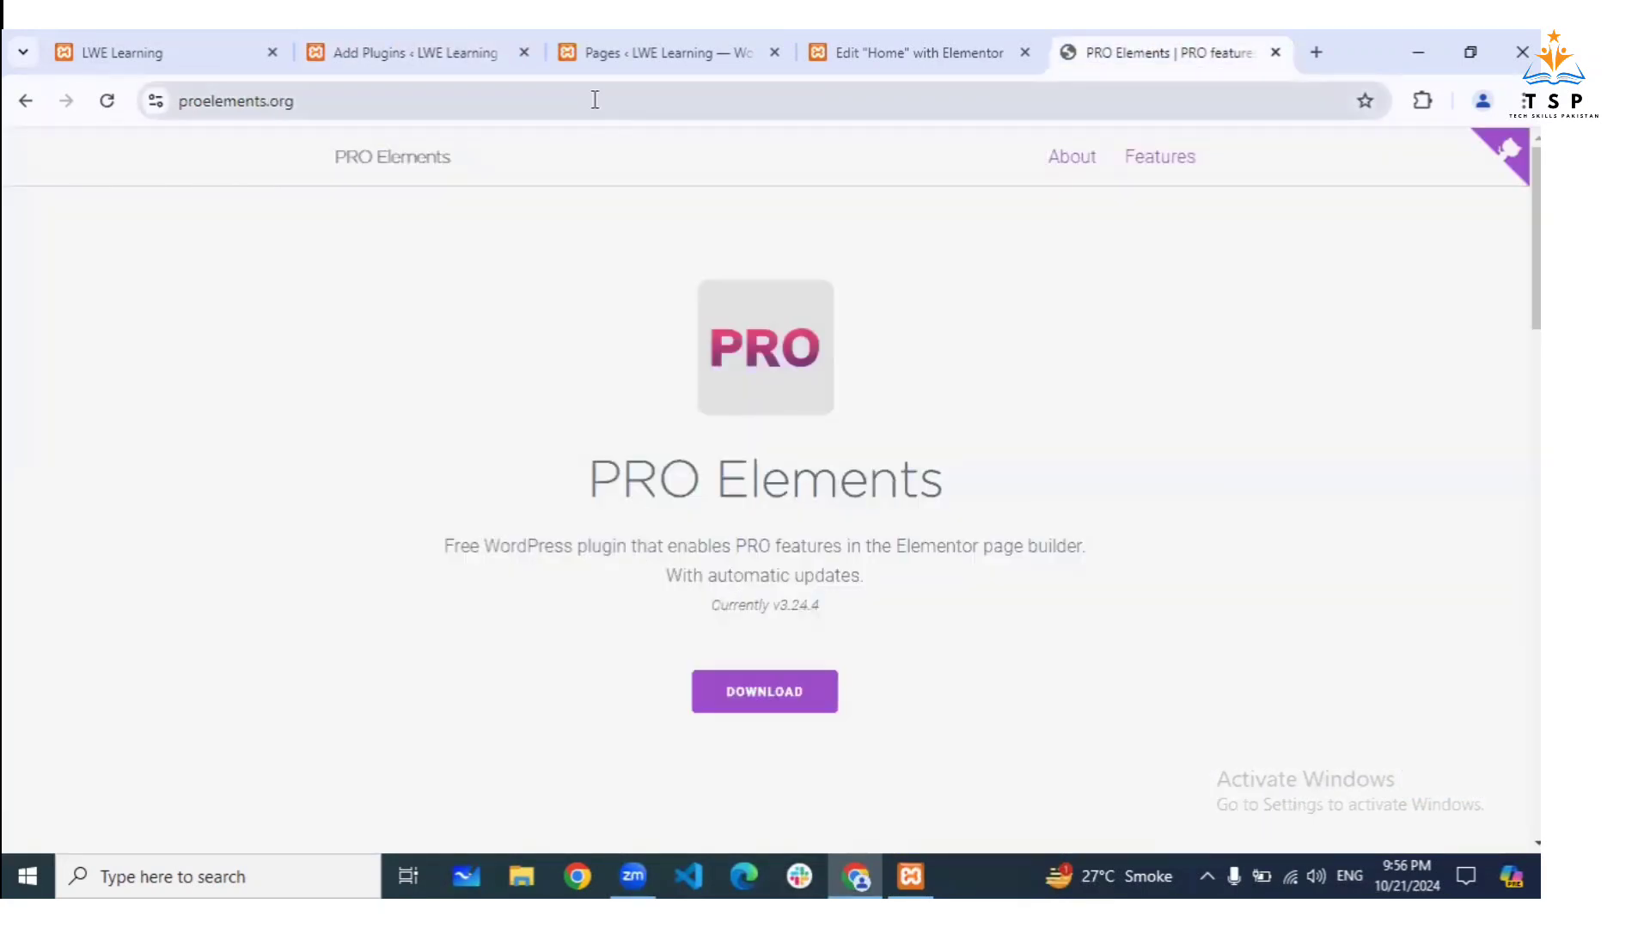
click(440, 41)
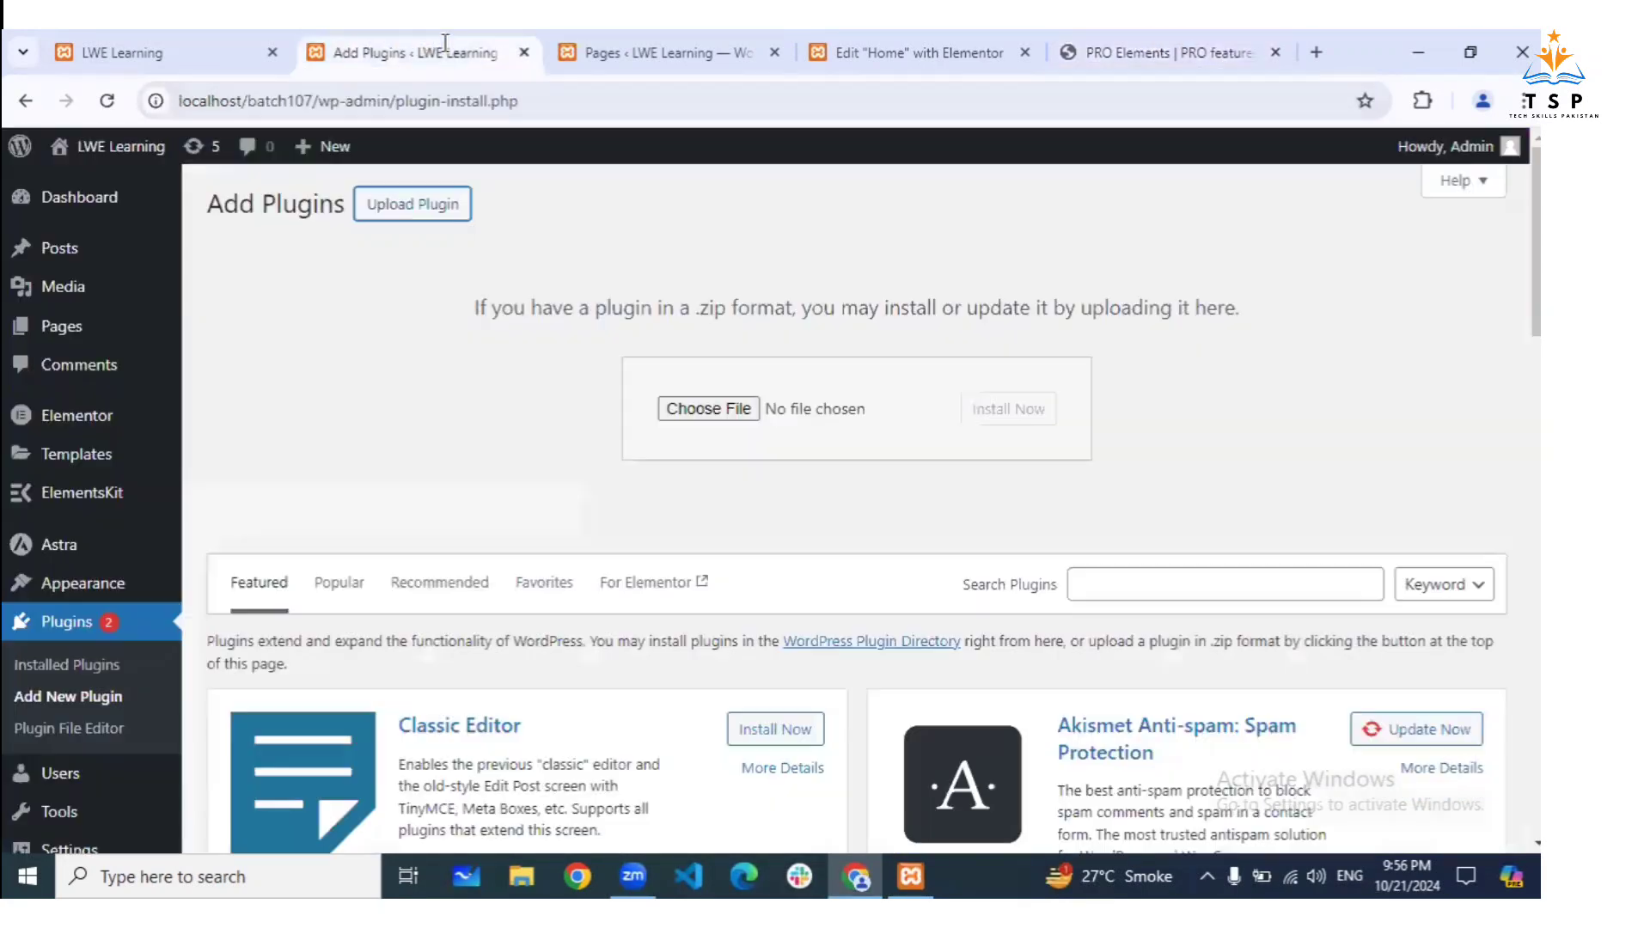
Install the plugin from pro-elements.zip in the Downloads folder and activate it
click(719, 414)
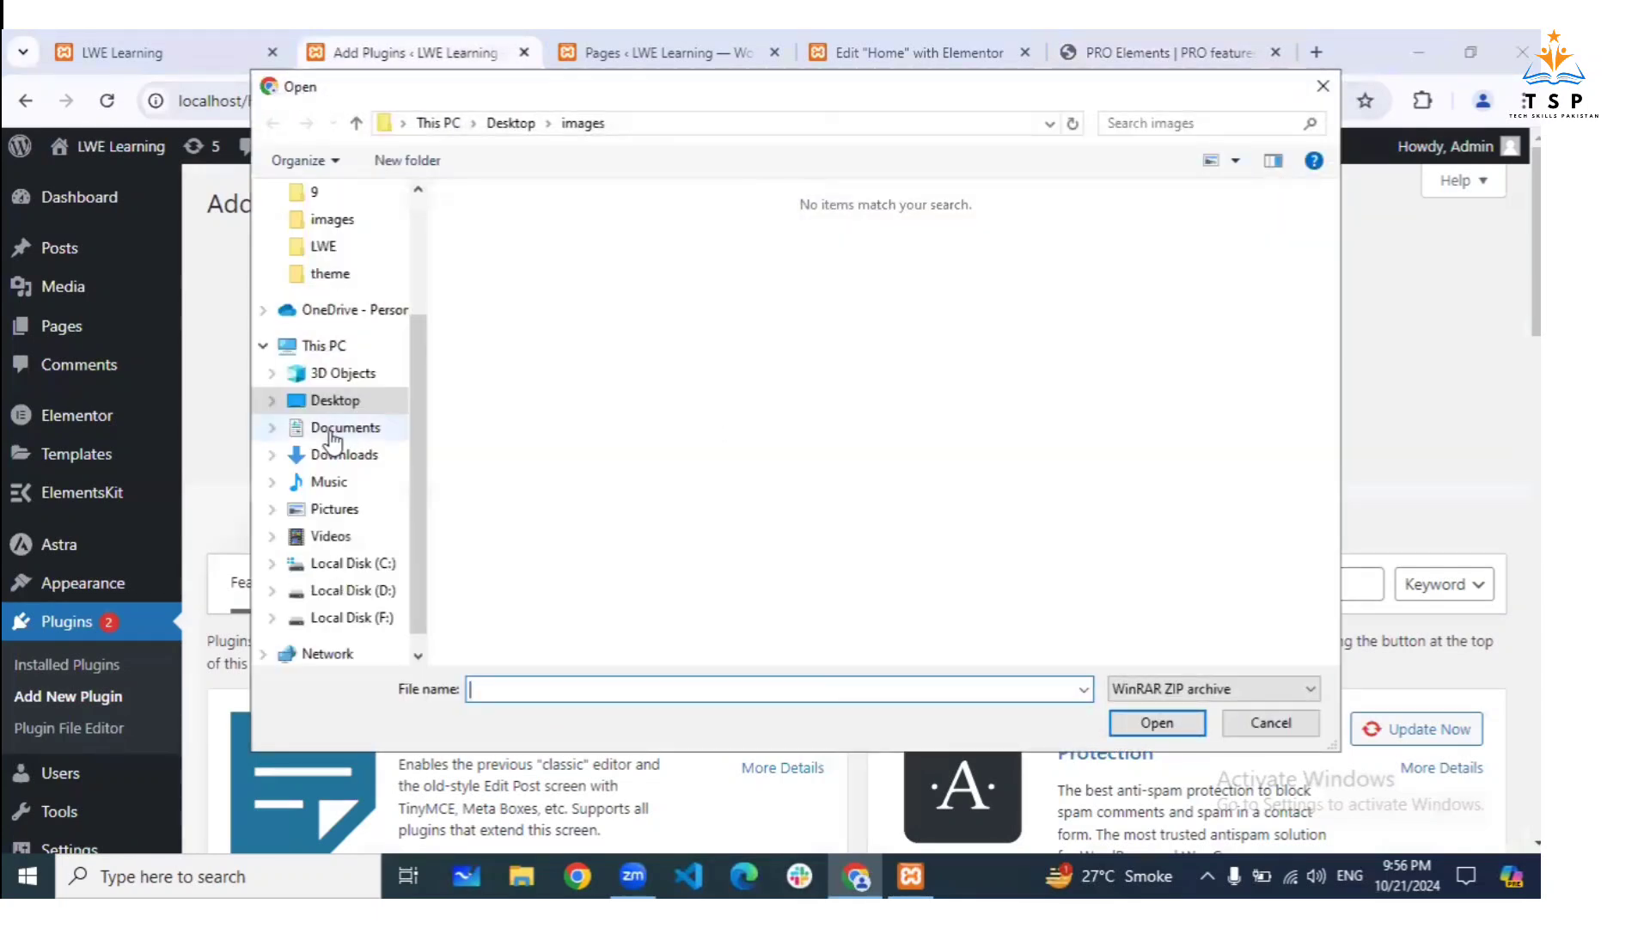
click(337, 457)
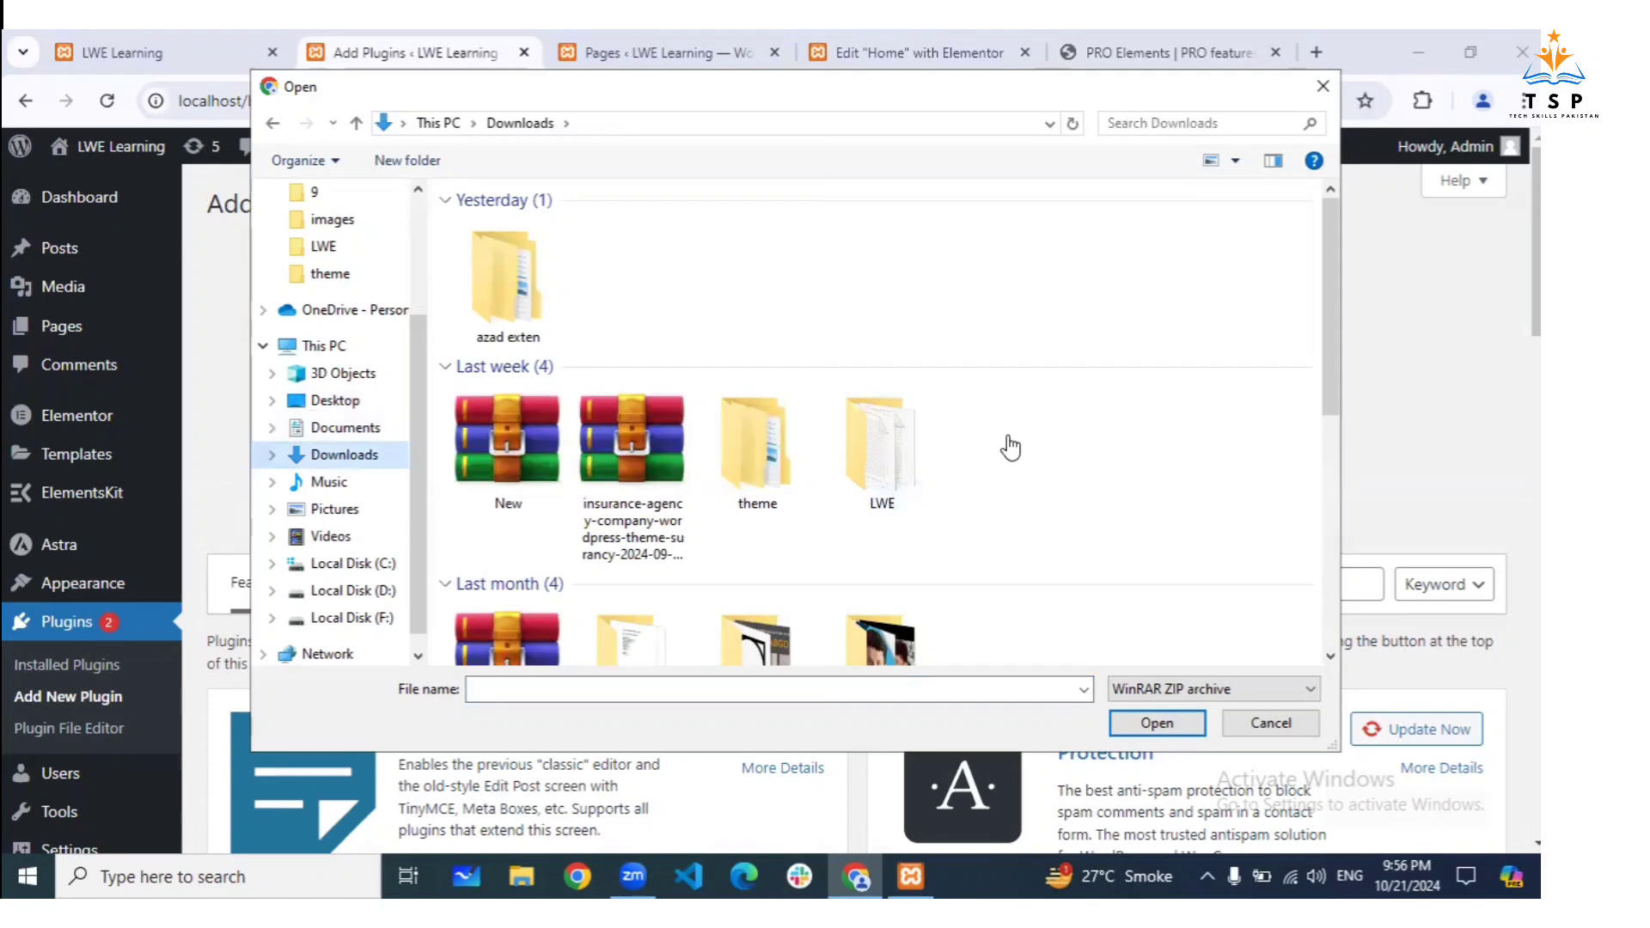
scroll(1010, 447, down, 3)
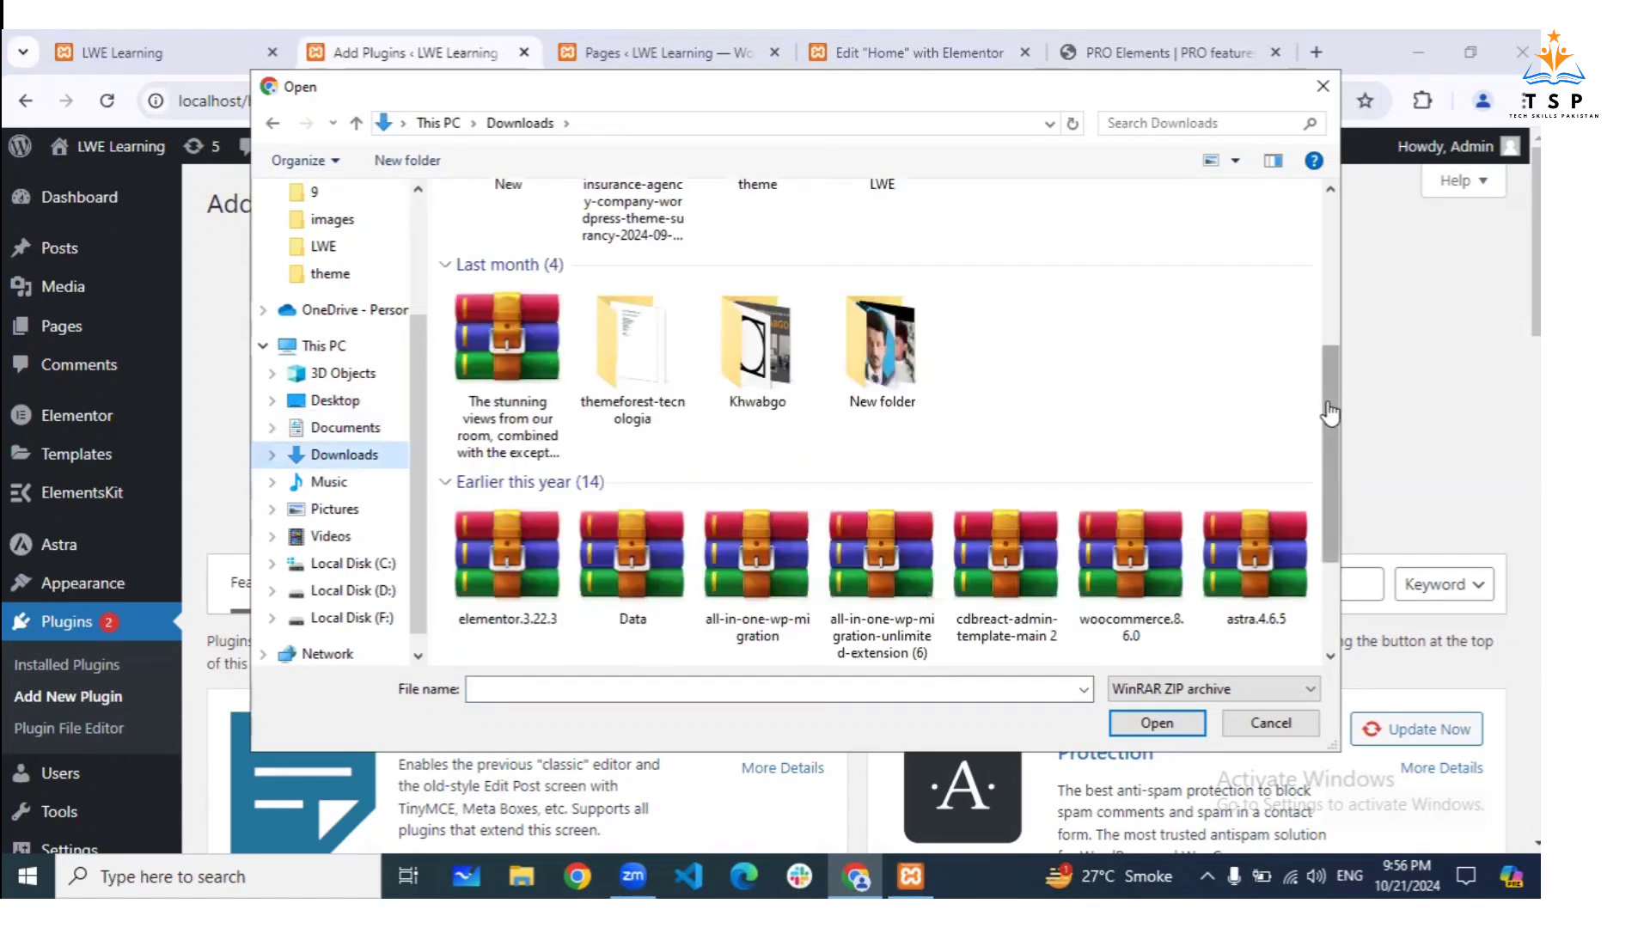
drag(1330, 414, 1317, 511)
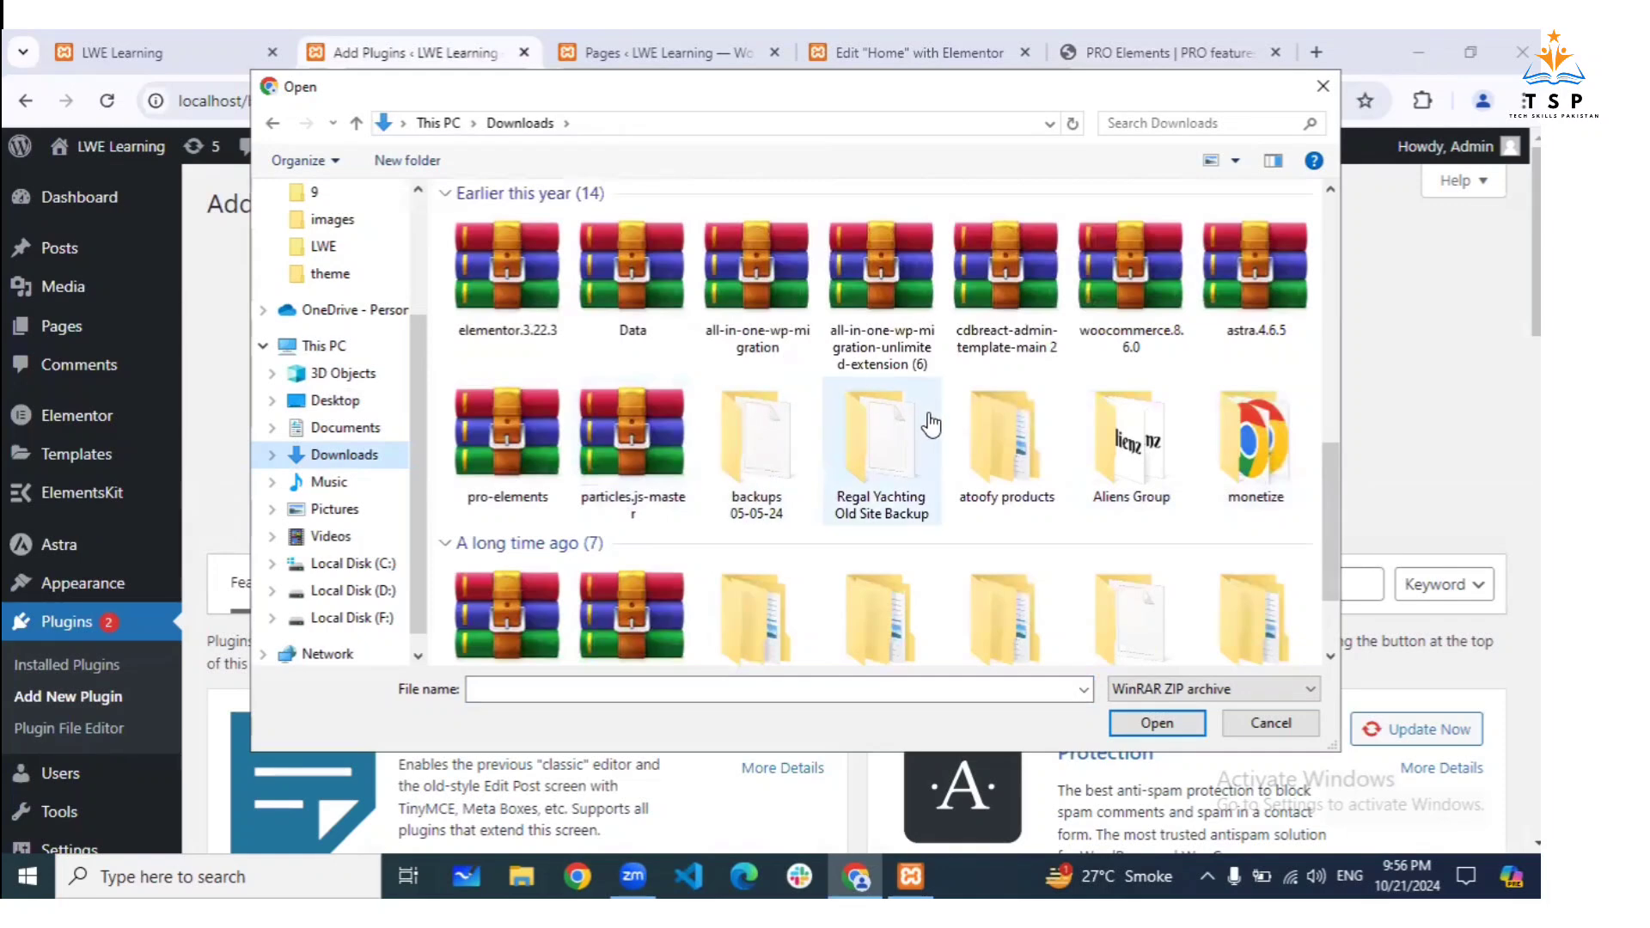
click(511, 460)
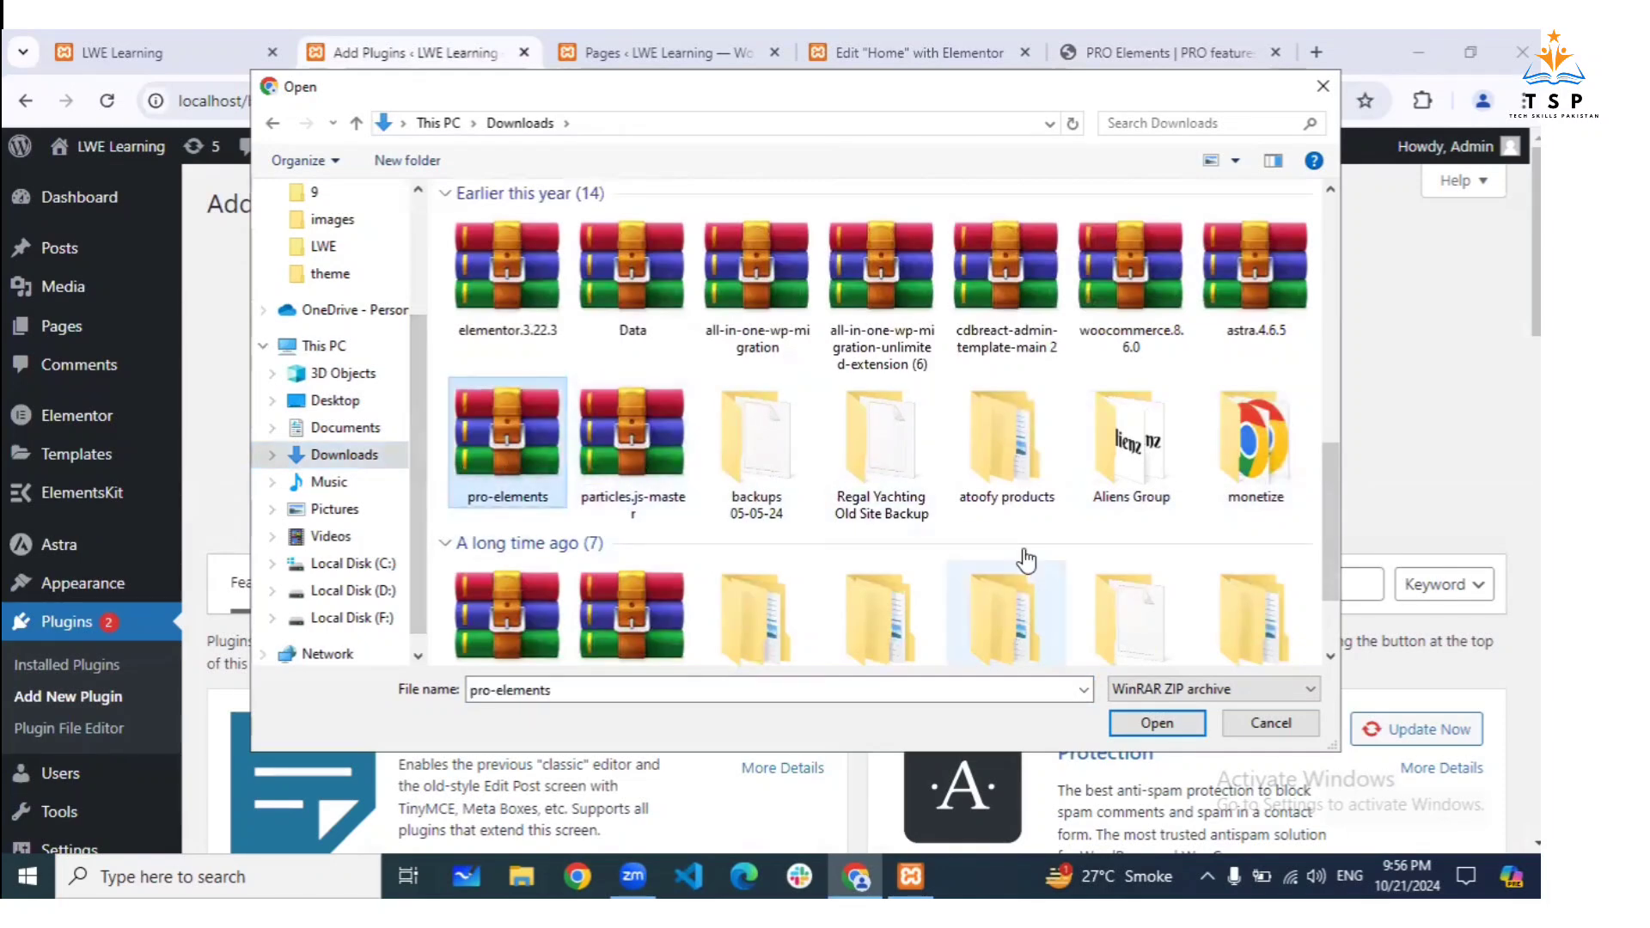
click(1160, 724)
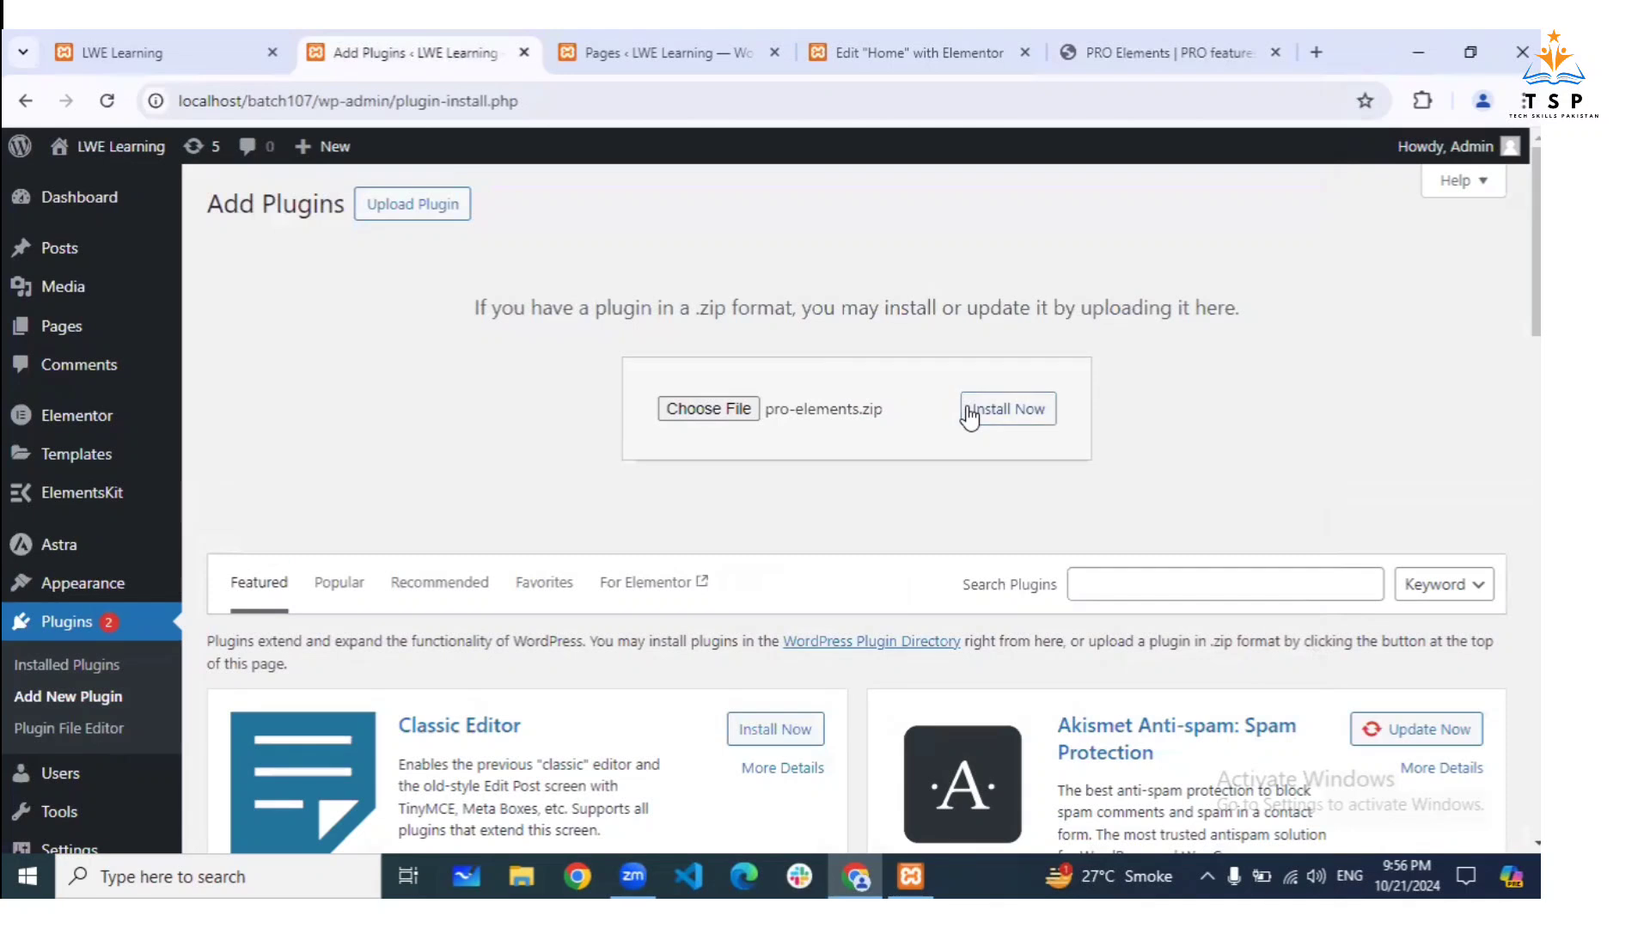
click(979, 413)
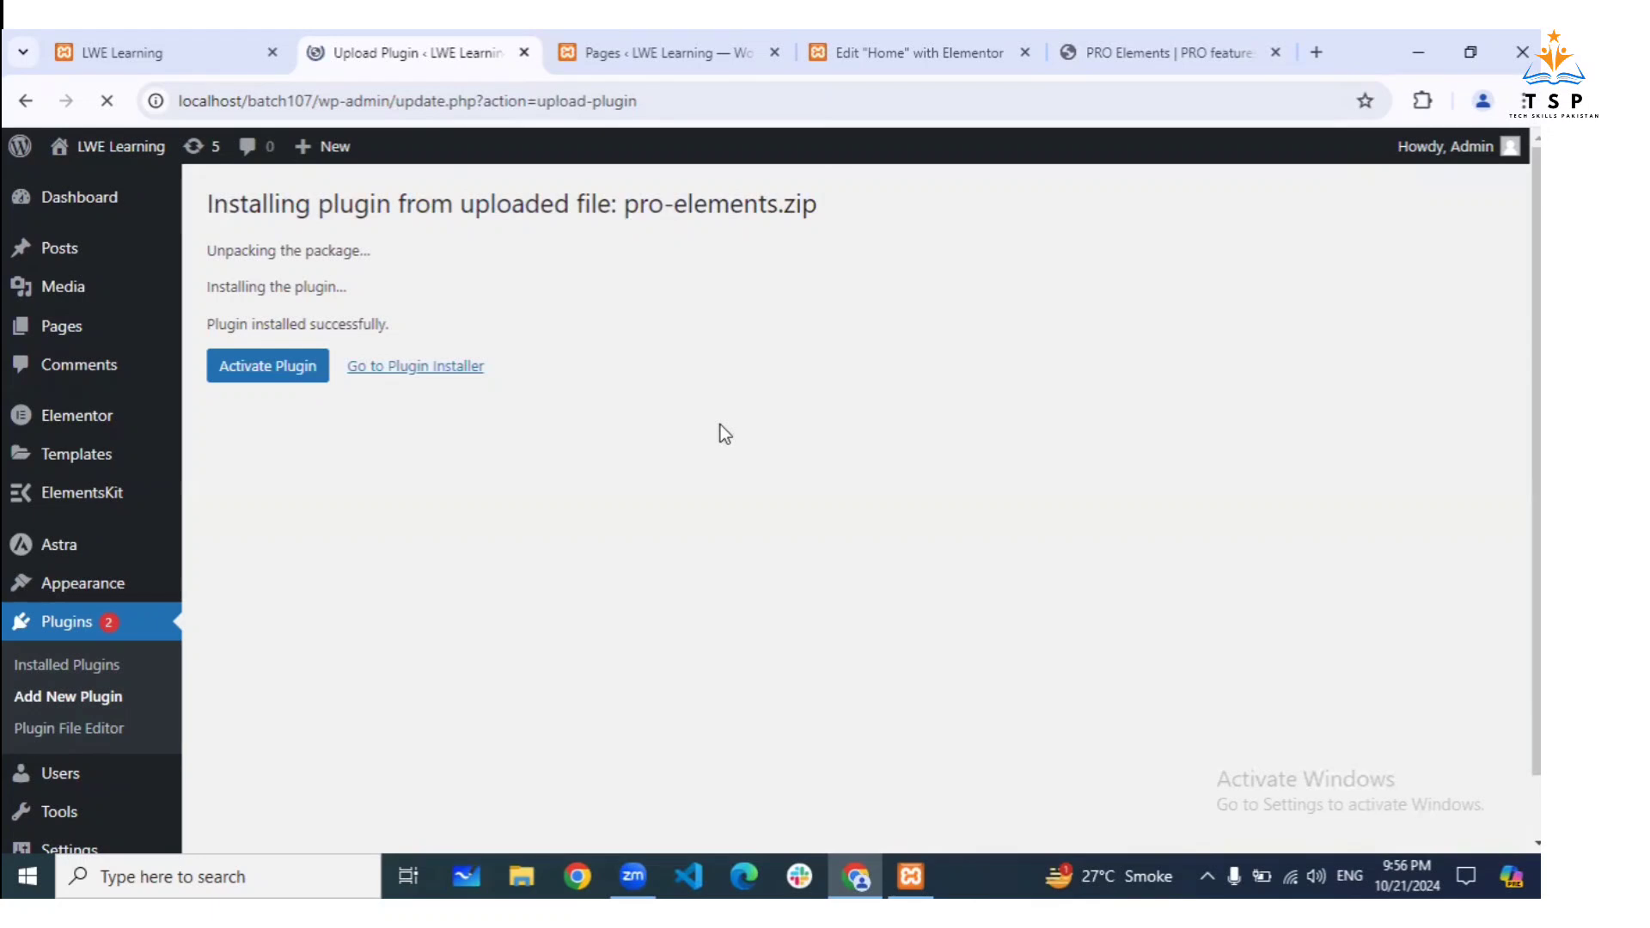
click(291, 369)
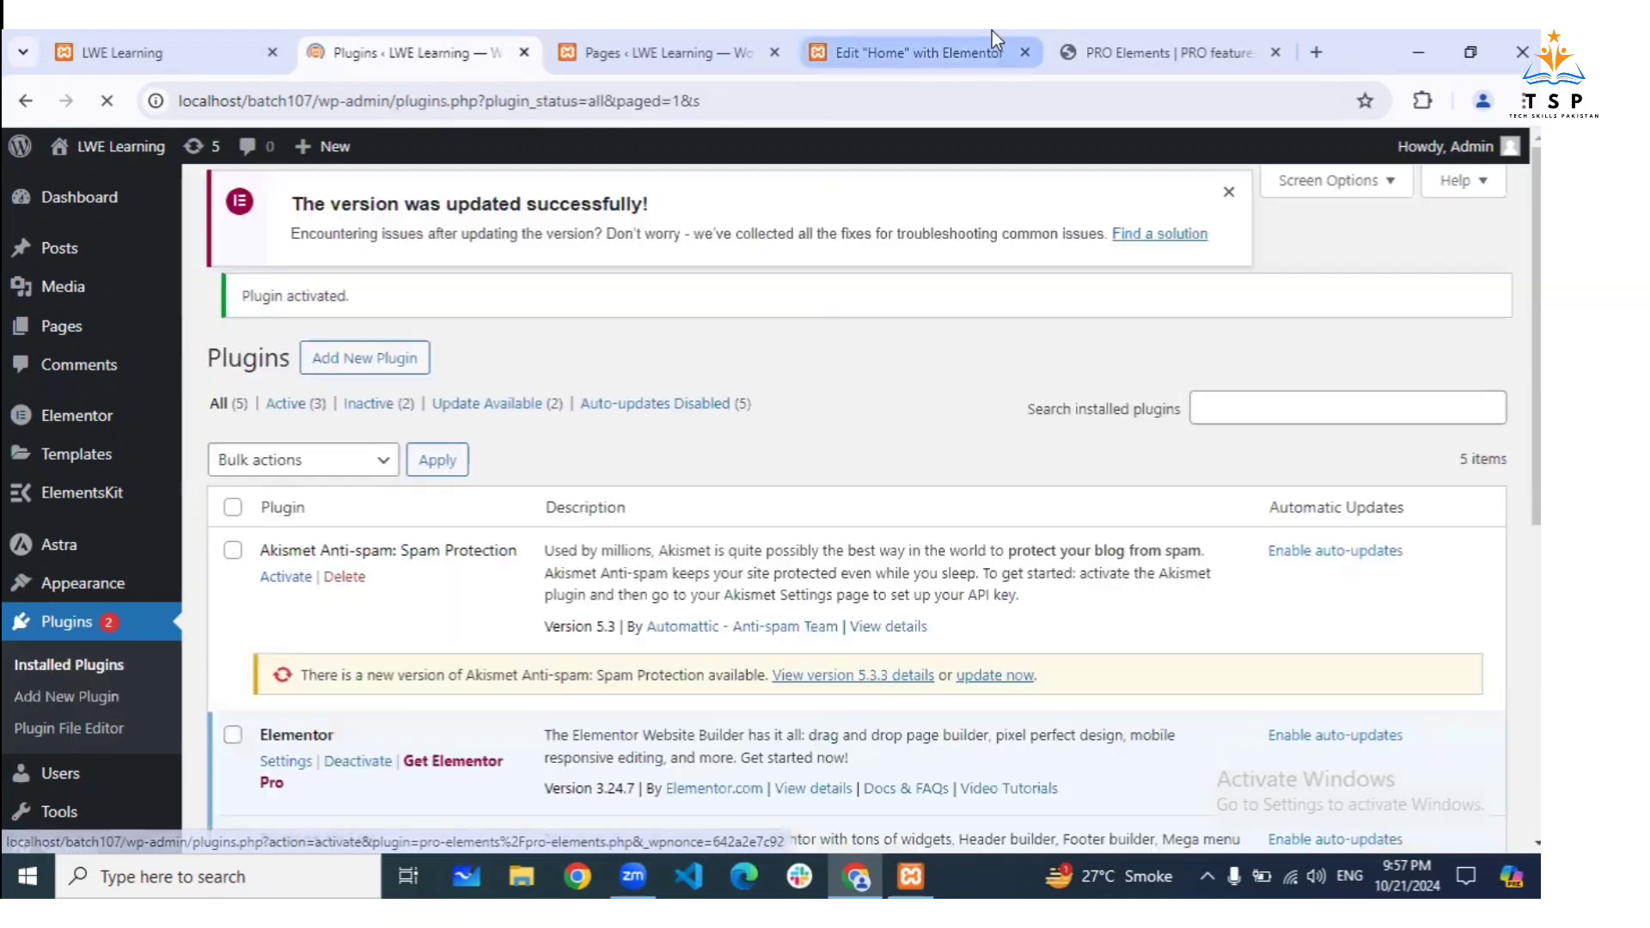
Check the PRO Elements entry in the installed plugins list and switch back to the Home page's Elementor editor tab
scroll(992, 30, down, 7)
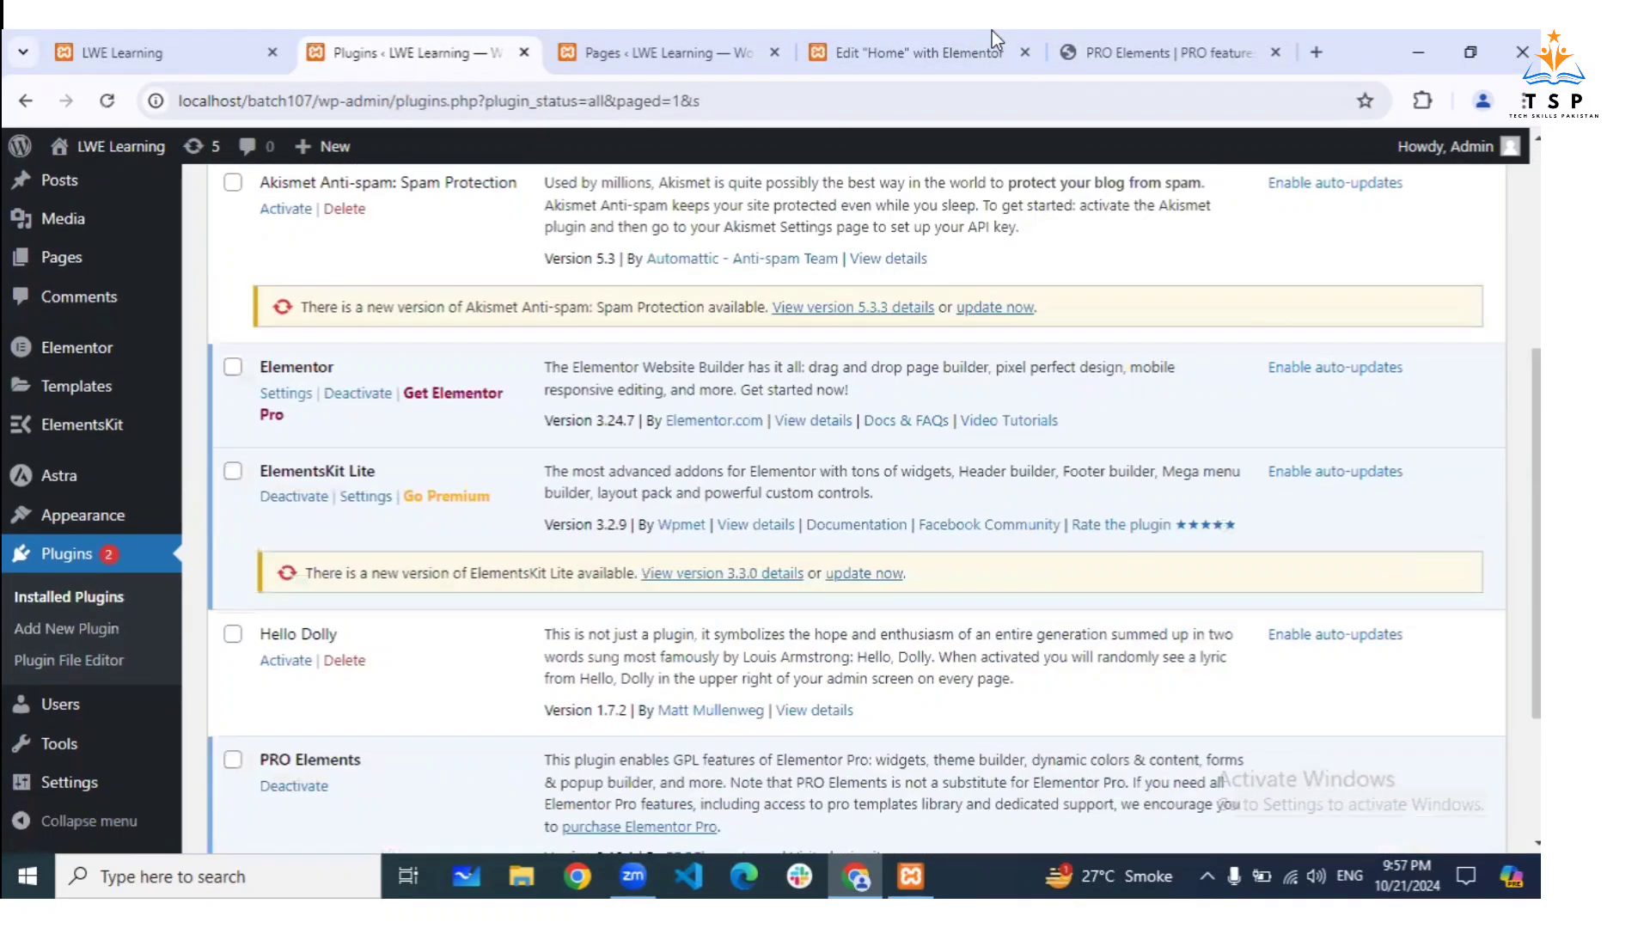
scroll(685, 474, up, 2)
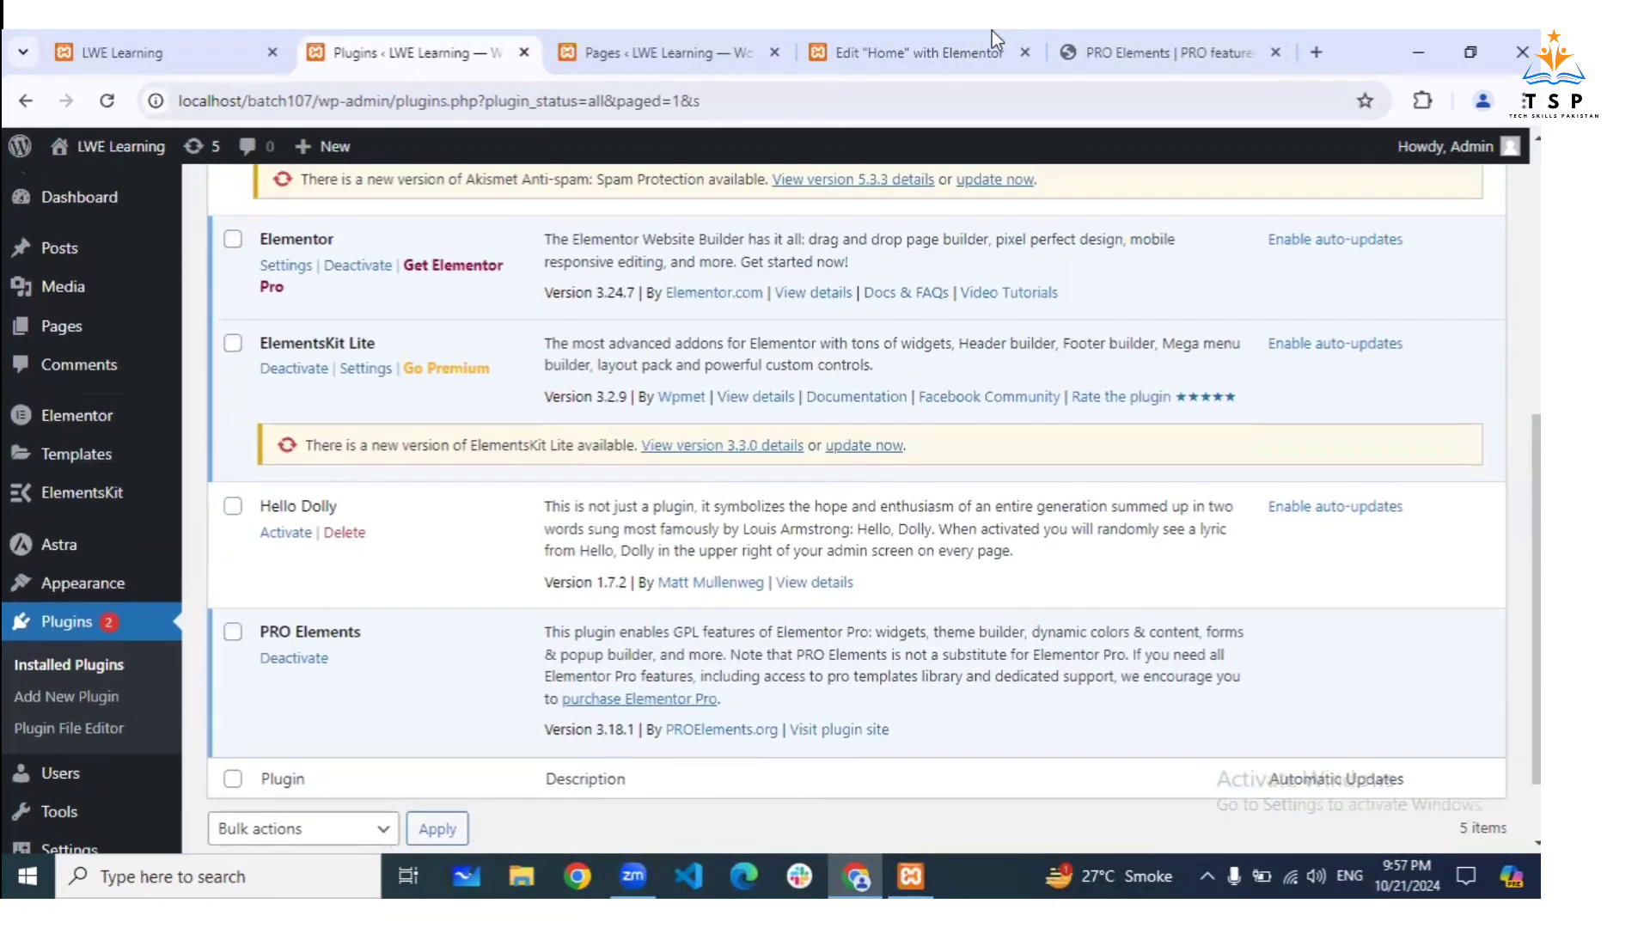
scroll(684, 475, down, 2)
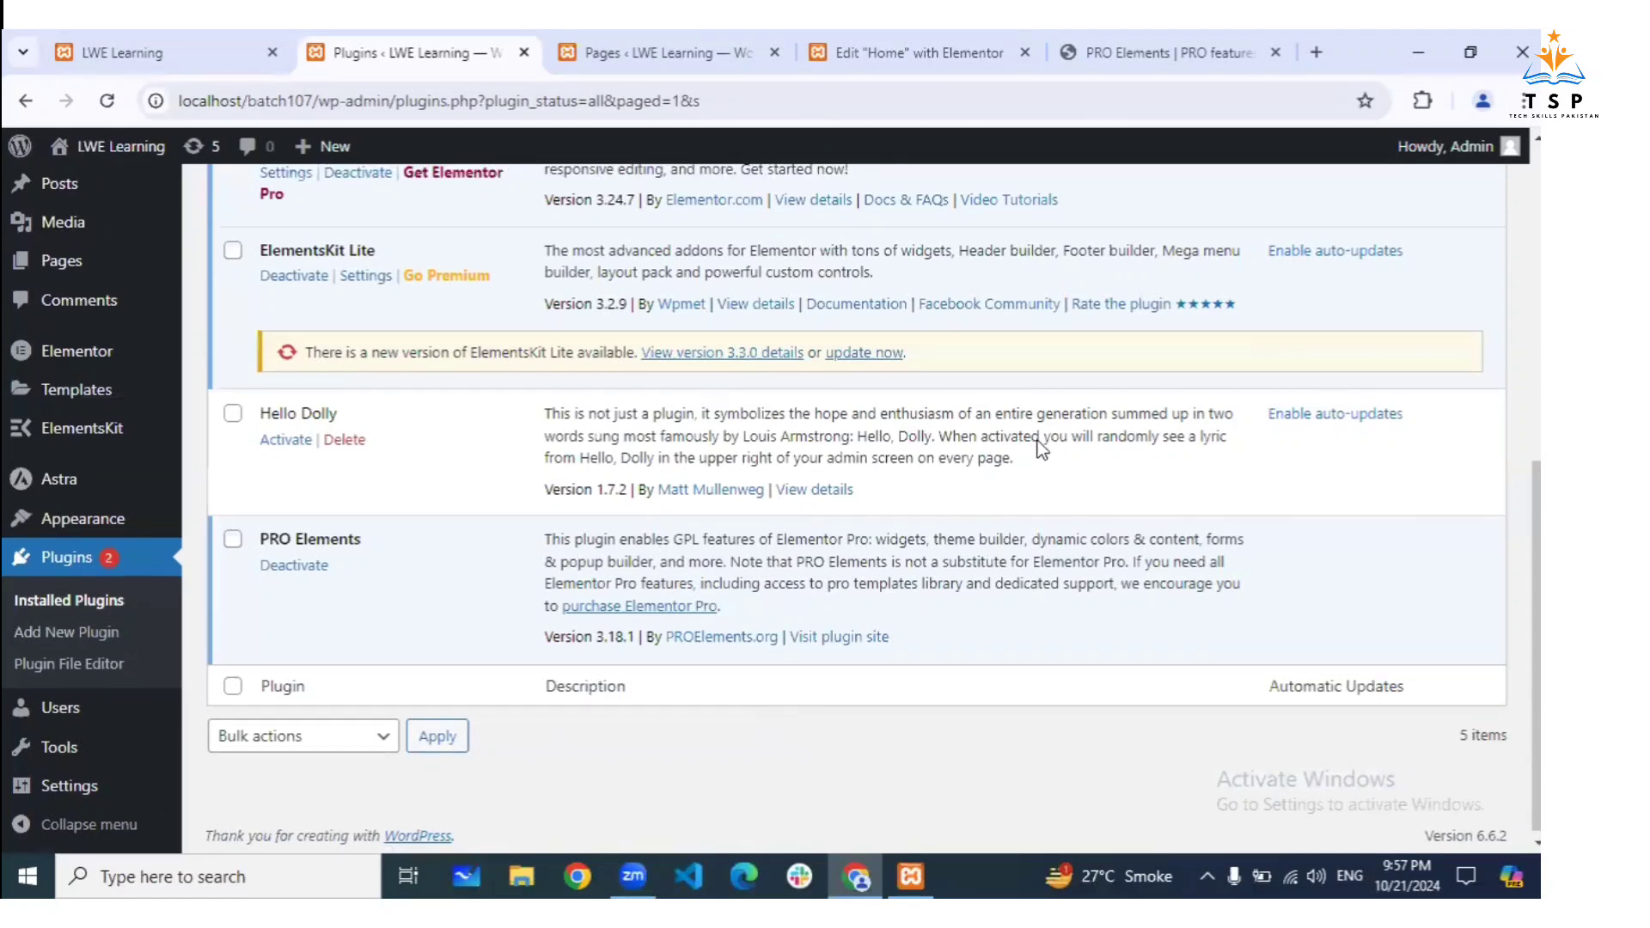
scroll(1179, 329, up, 8)
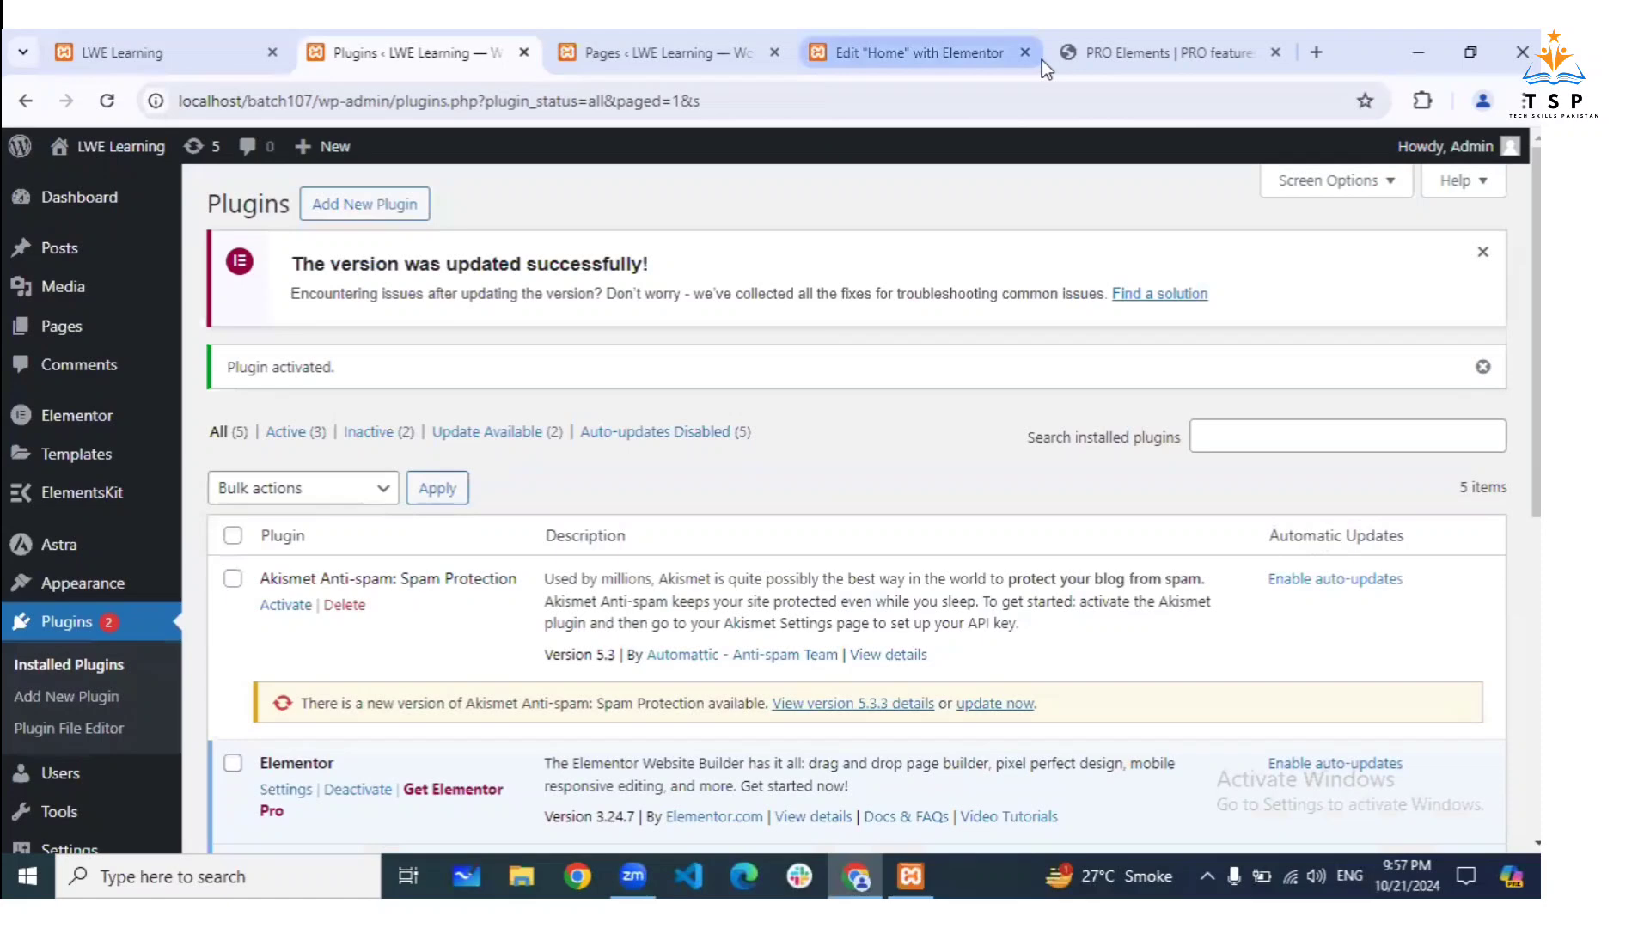
click(885, 47)
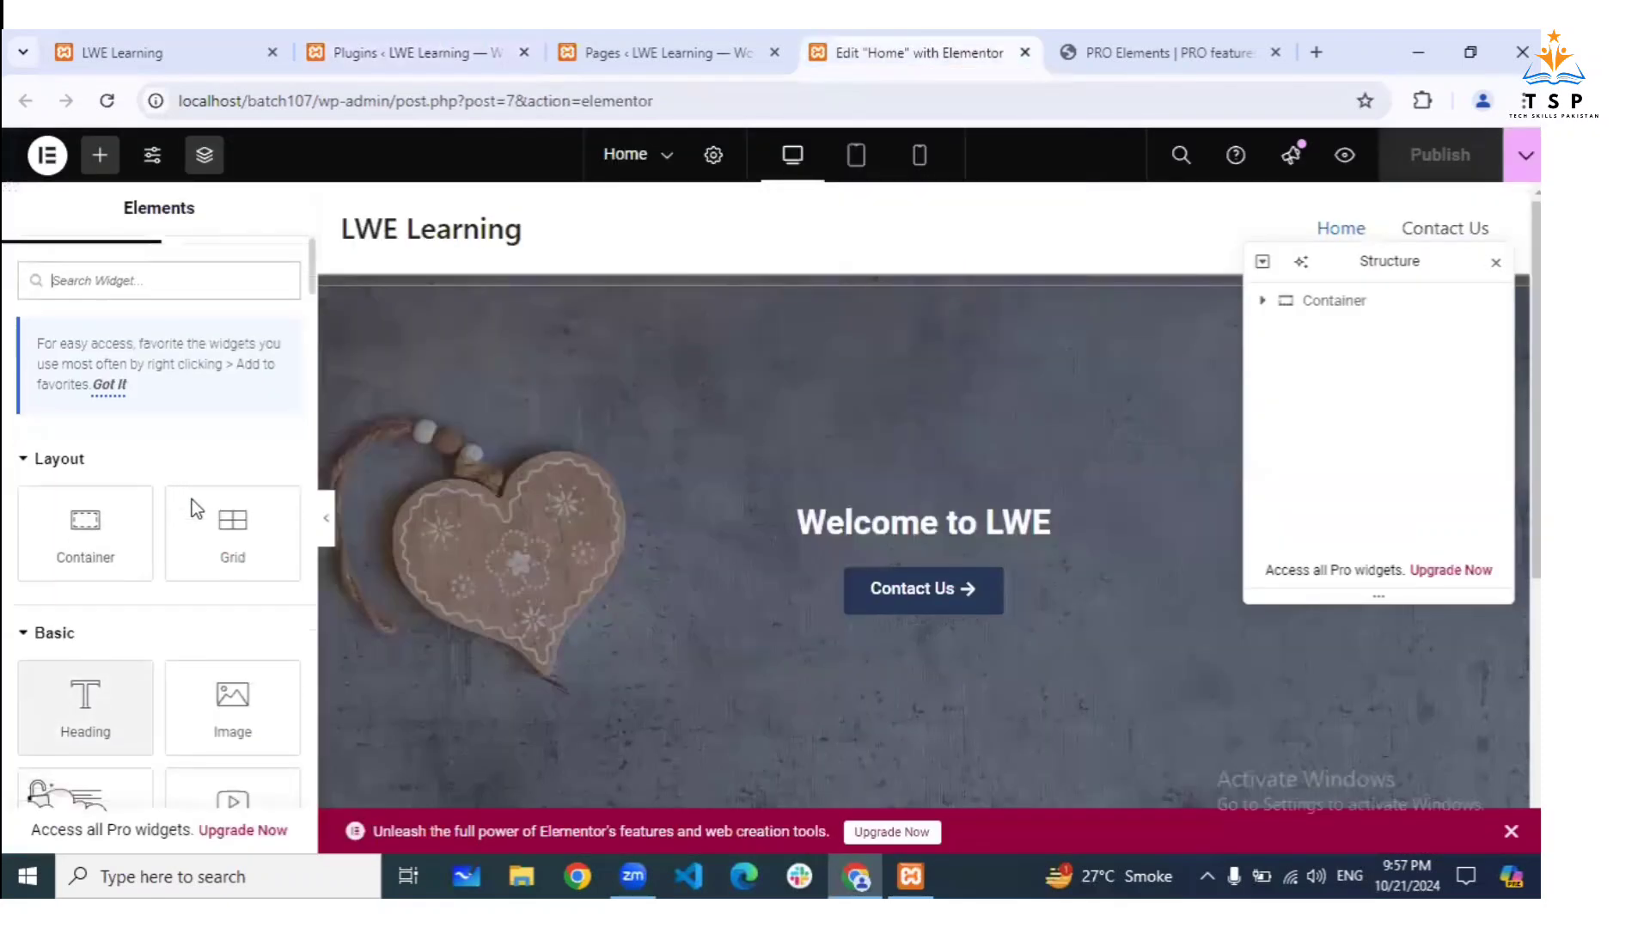
Look through all widget categories in the Elements list, down to ElementsKit and WordPress
scroll(193, 503, down, 5)
scroll(157, 648, down, 15)
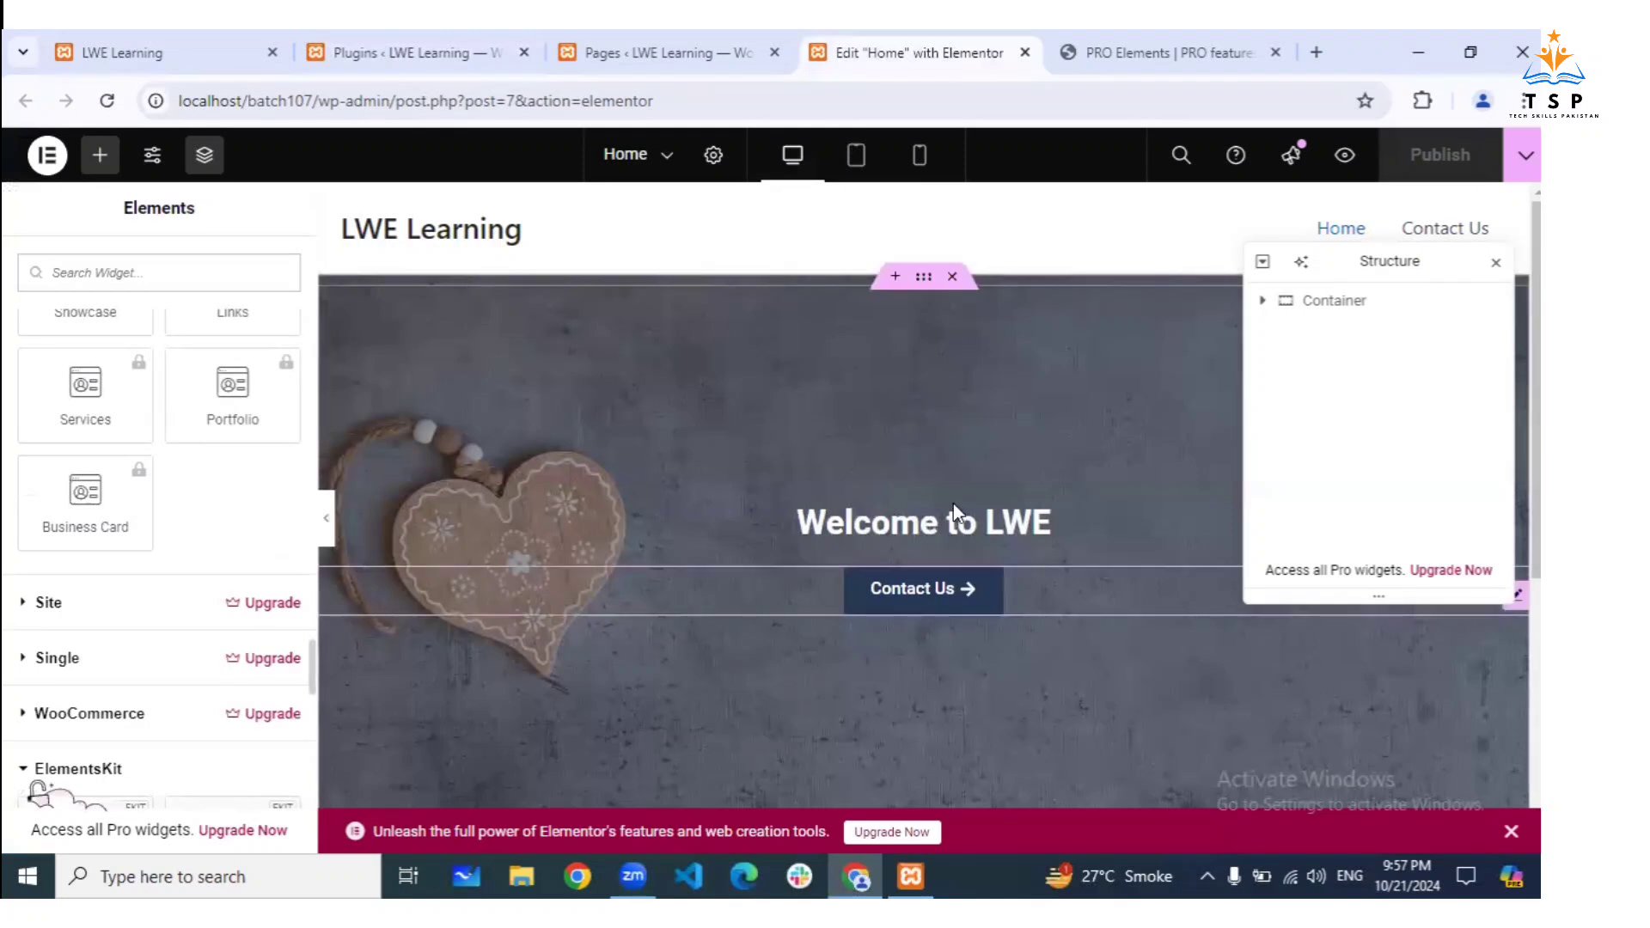
scroll(210, 615, down, 10)
scroll(210, 615, down, 5)
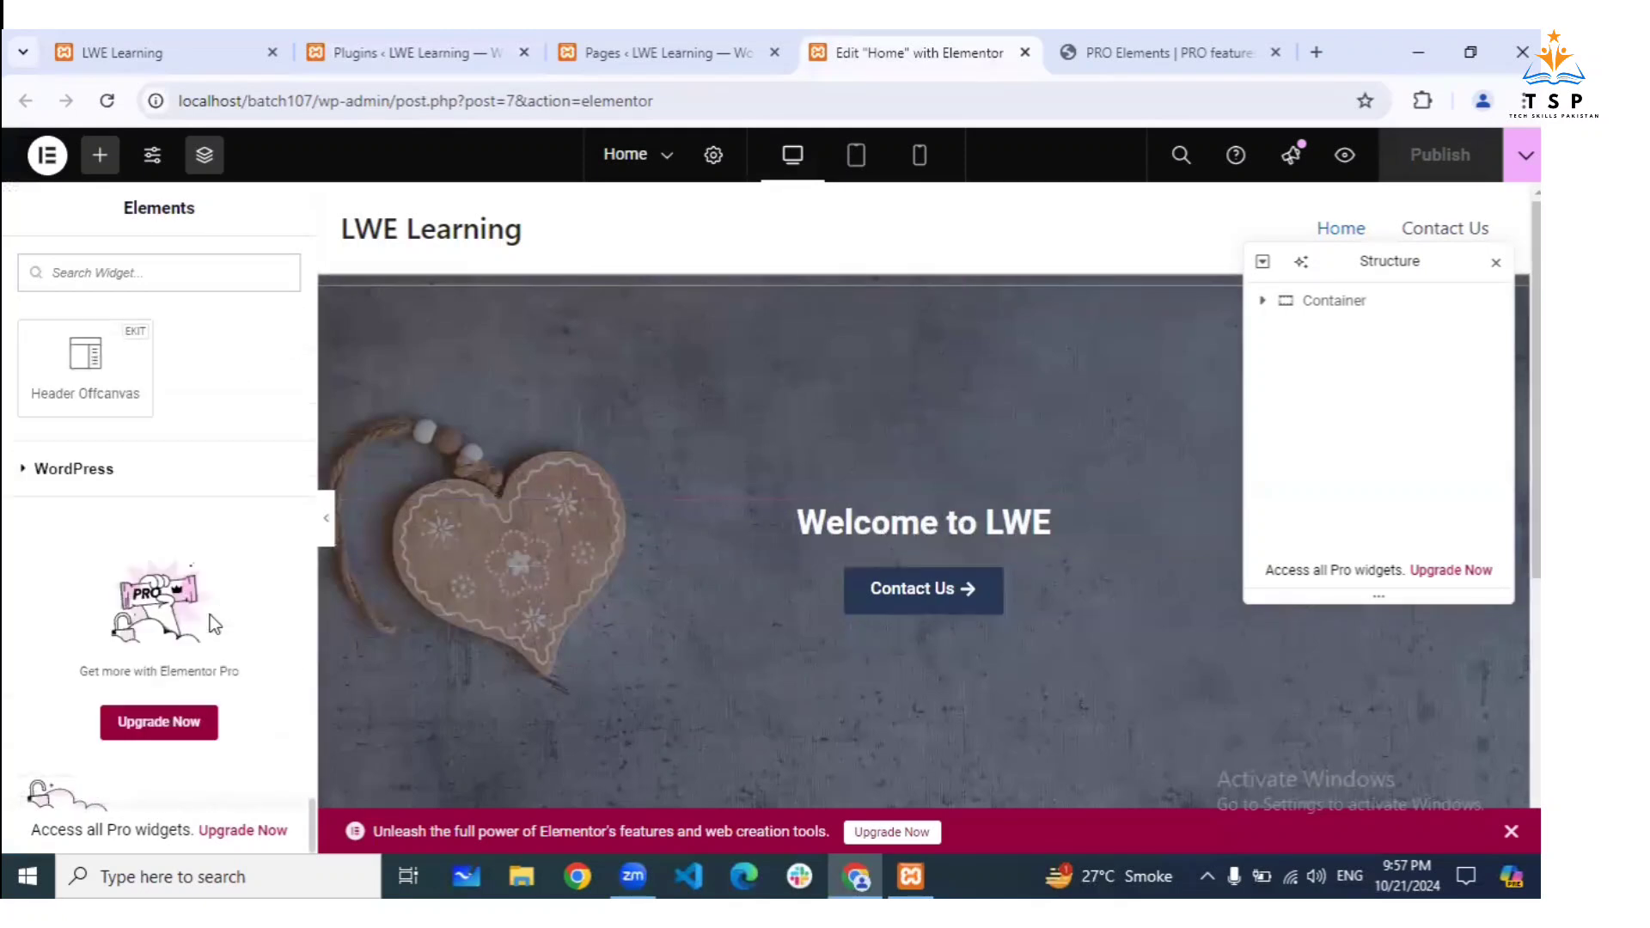
Open the Home page's settings and examine its general, Custom CSS and Body Style options
click(720, 165)
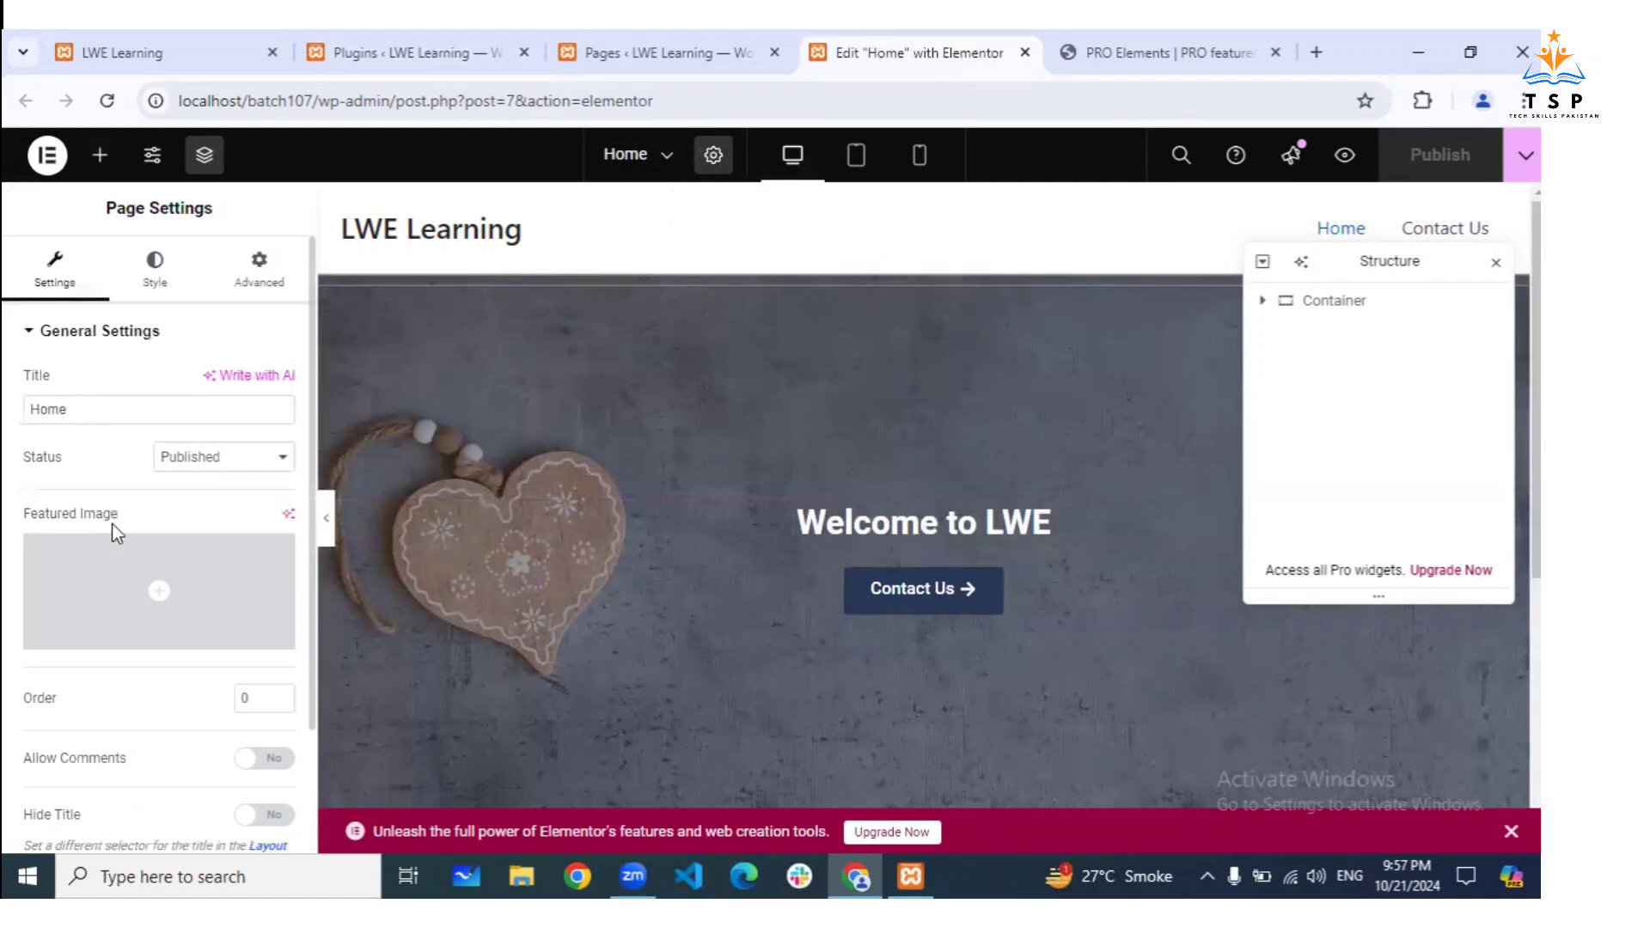
scroll(129, 533, down, 2)
scroll(185, 430, up, 2)
click(259, 266)
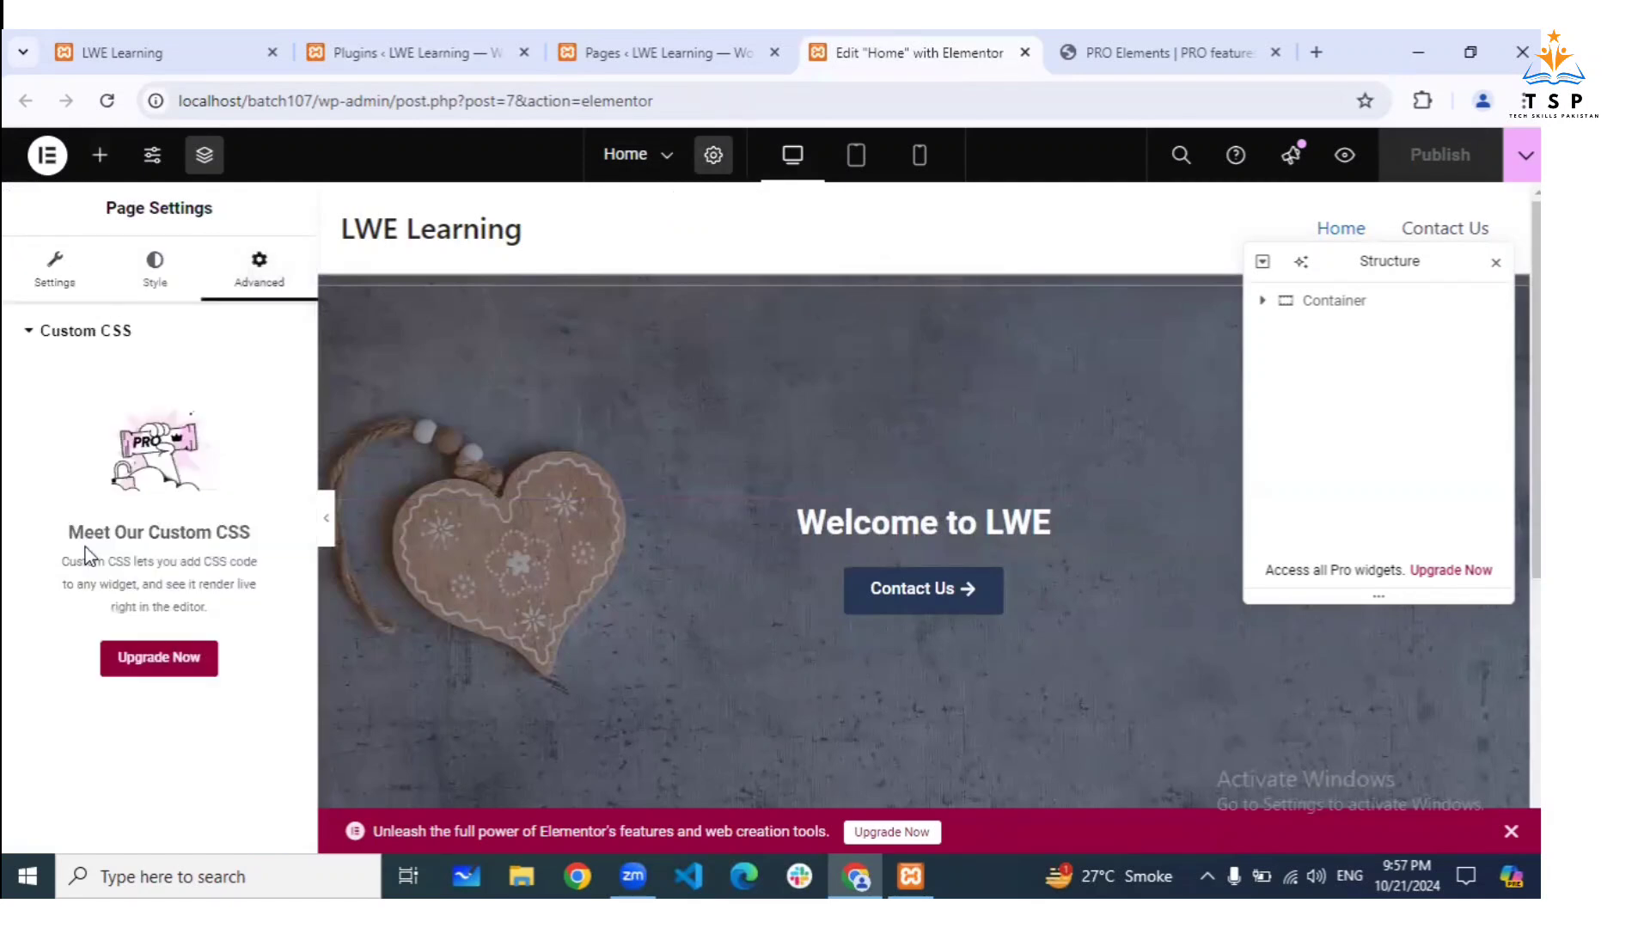
click(157, 268)
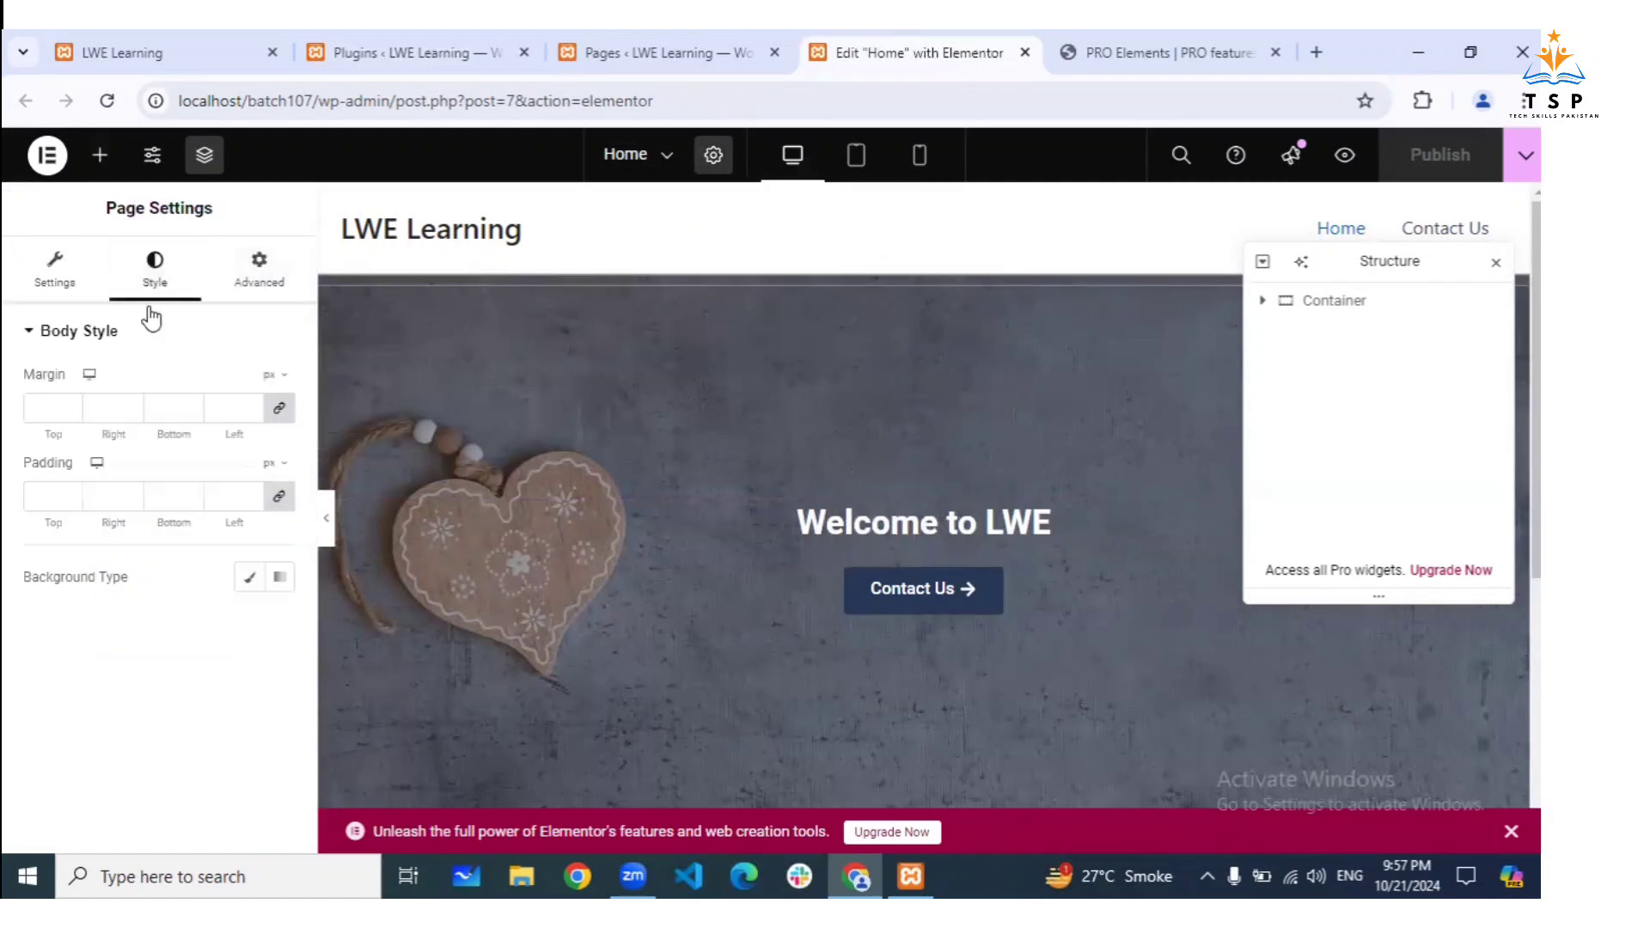
Examine the advanced options of the "Welcome to LWE" heading, including Motion Effects and Custom CSS
click(961, 498)
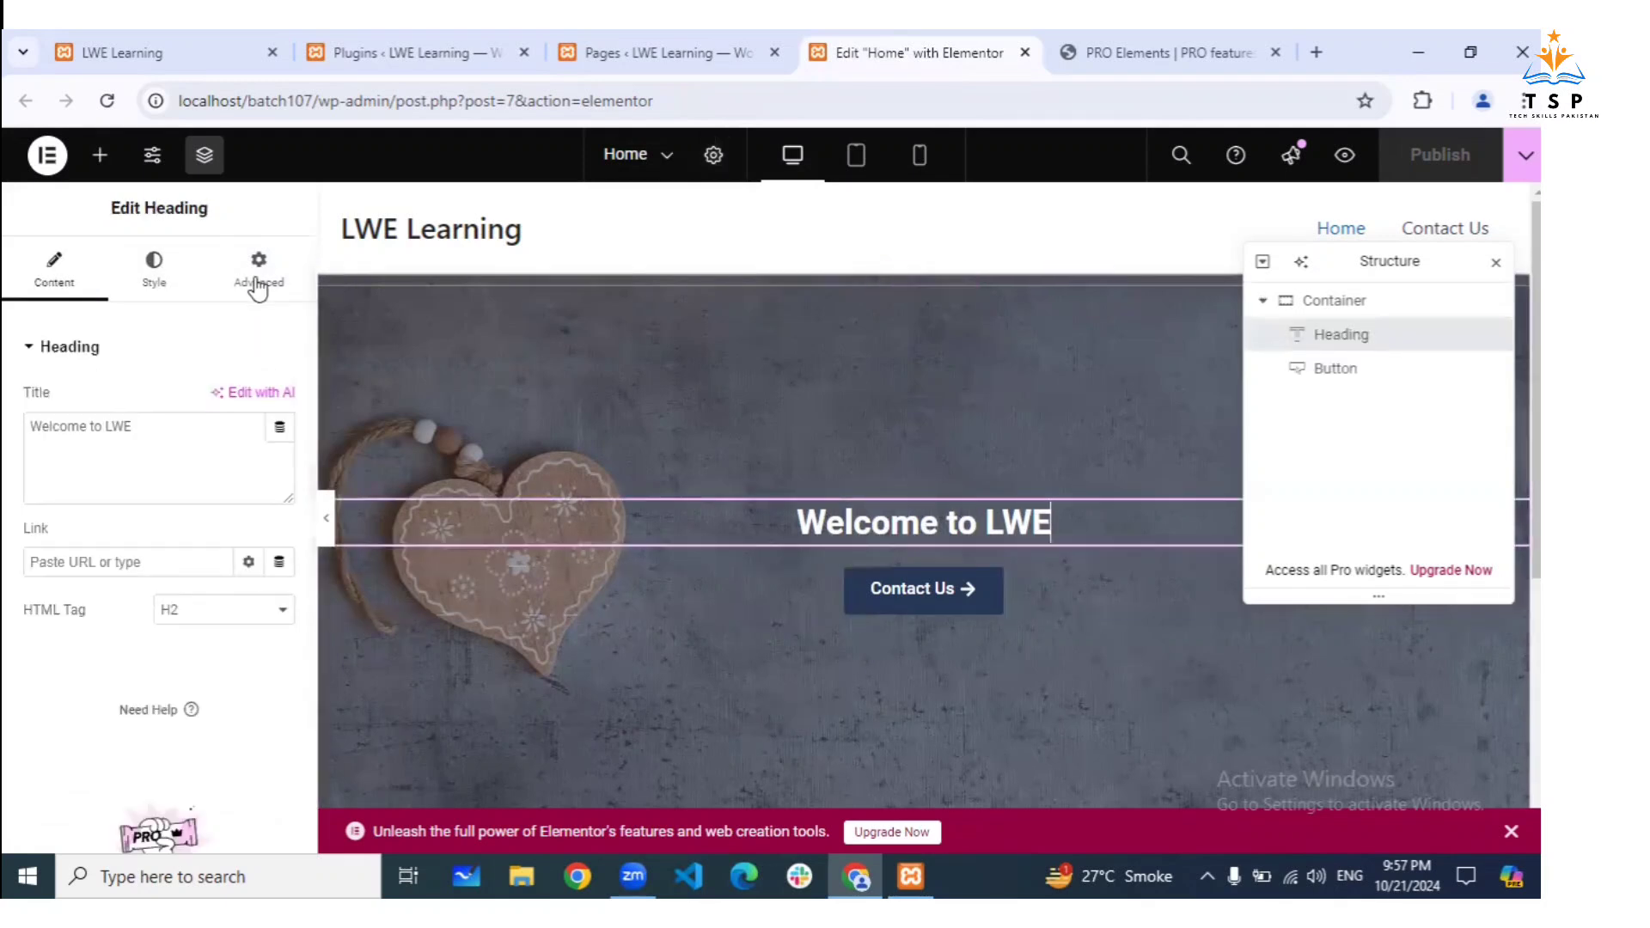
click(259, 268)
scroll(193, 464, down, 4)
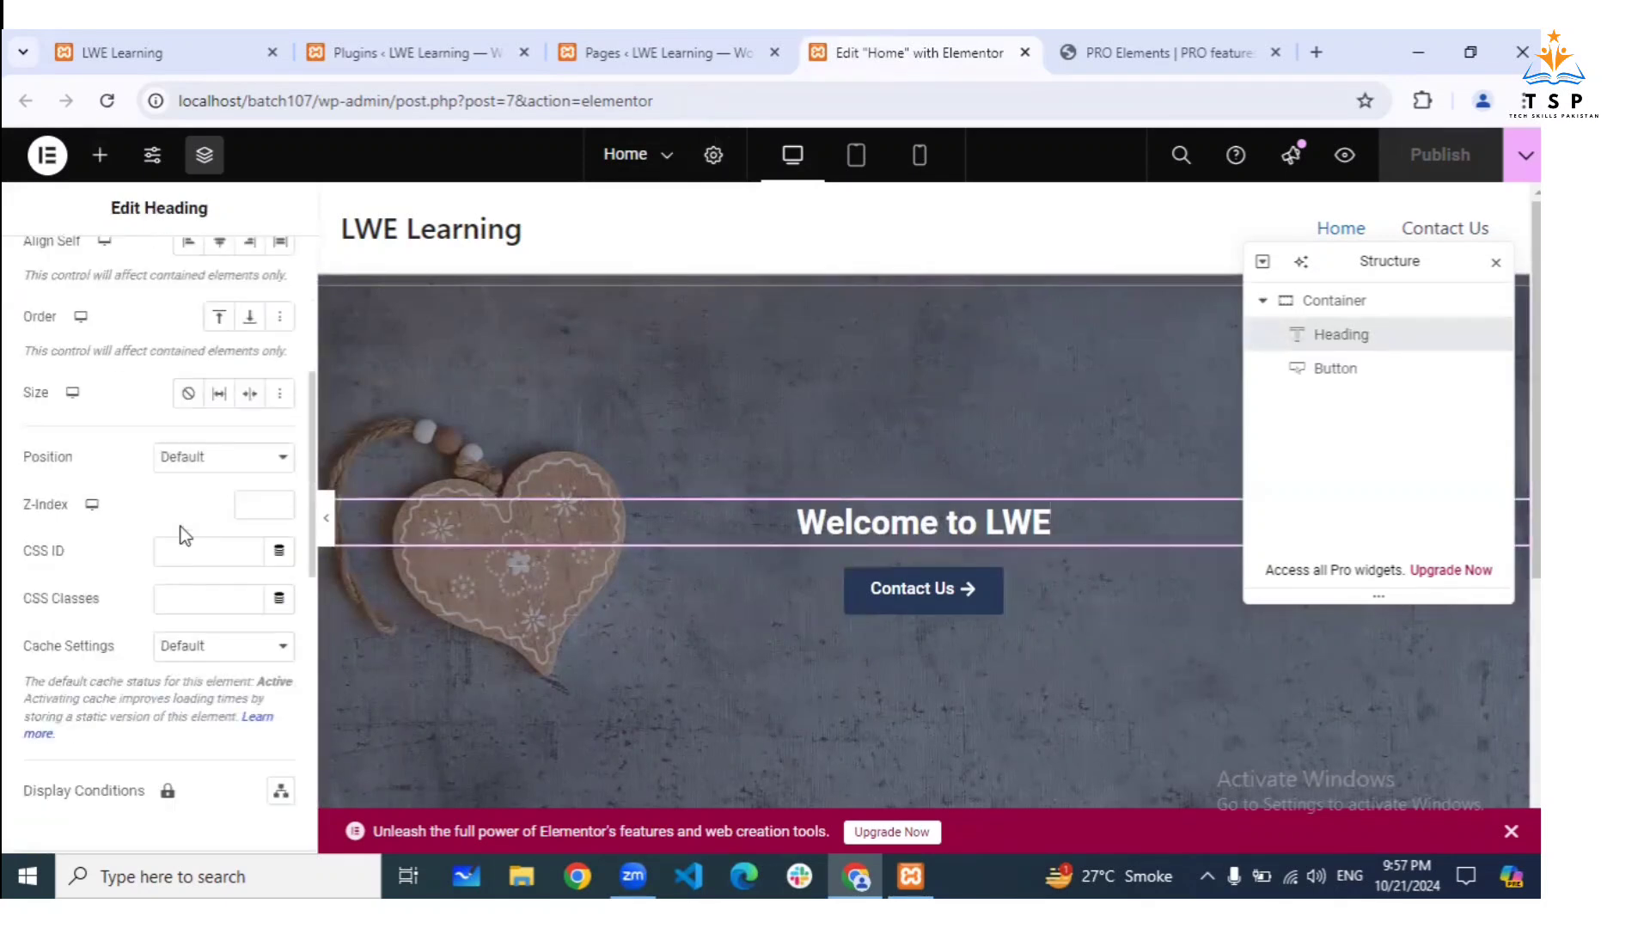
scroll(184, 535, down, 4)
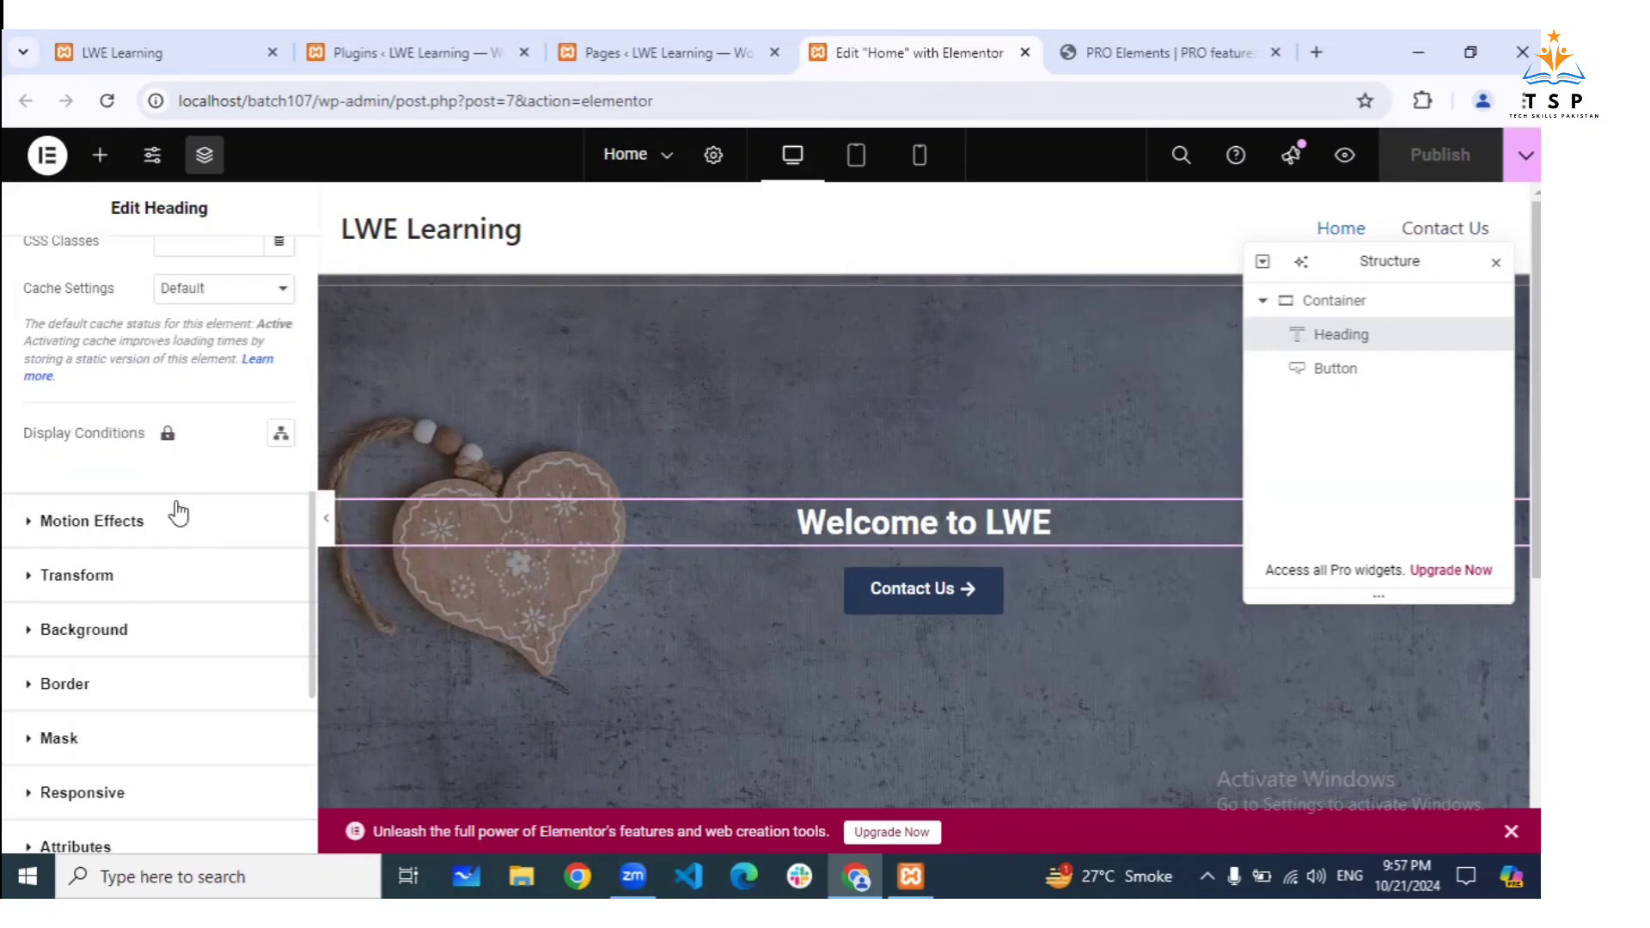
click(178, 513)
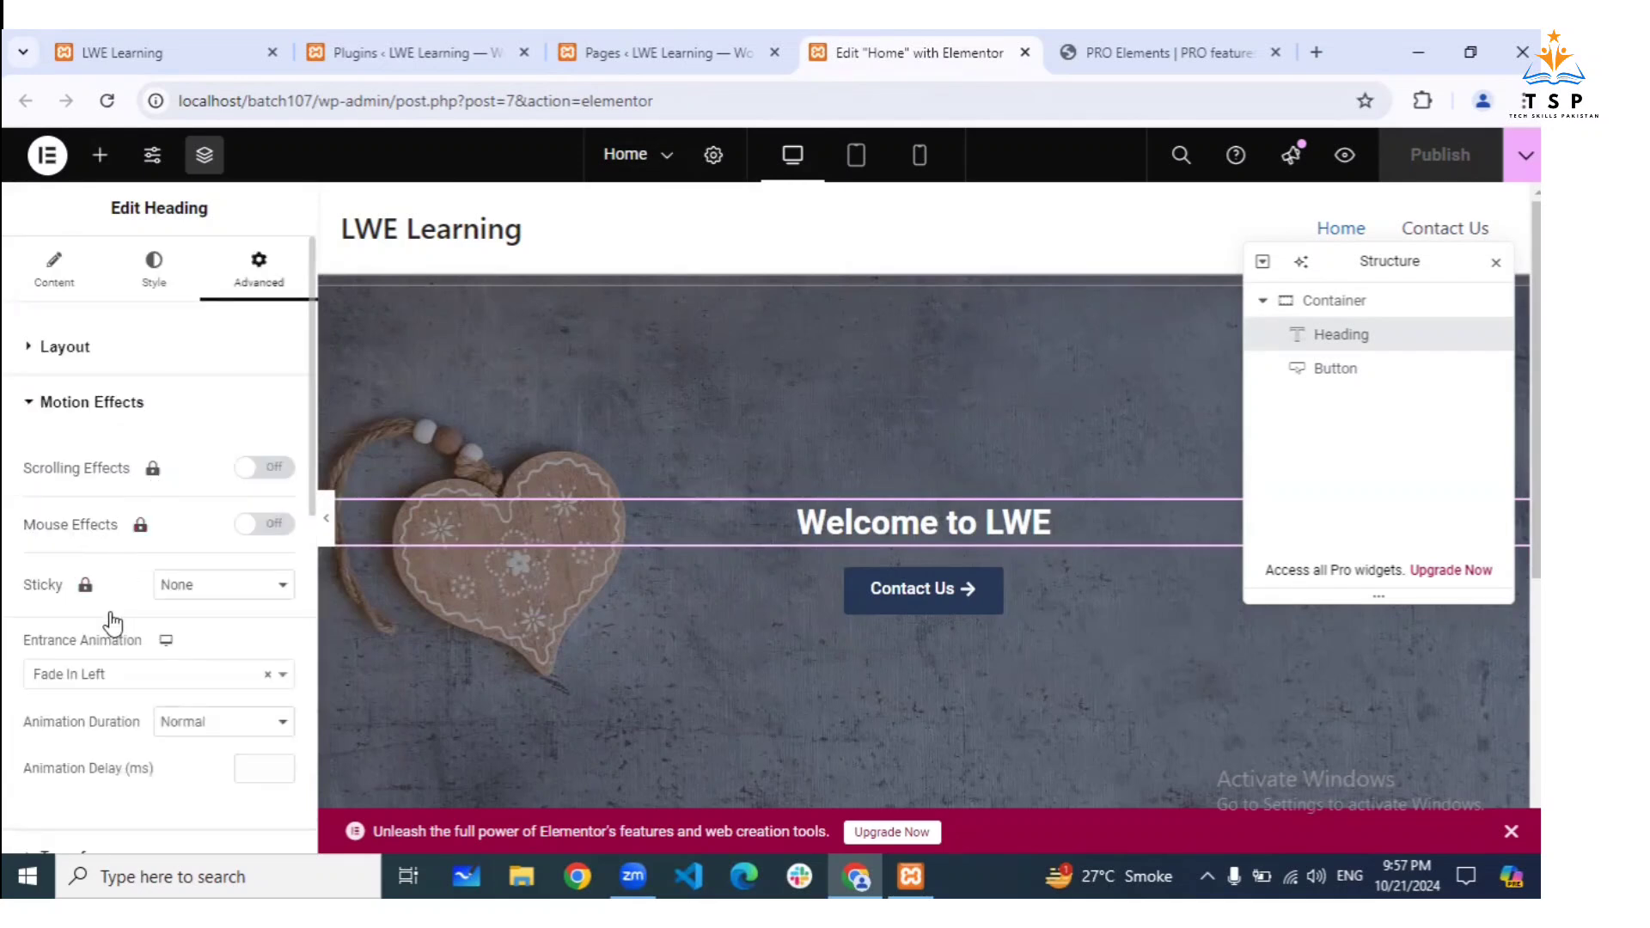
scroll(111, 621, down, 5)
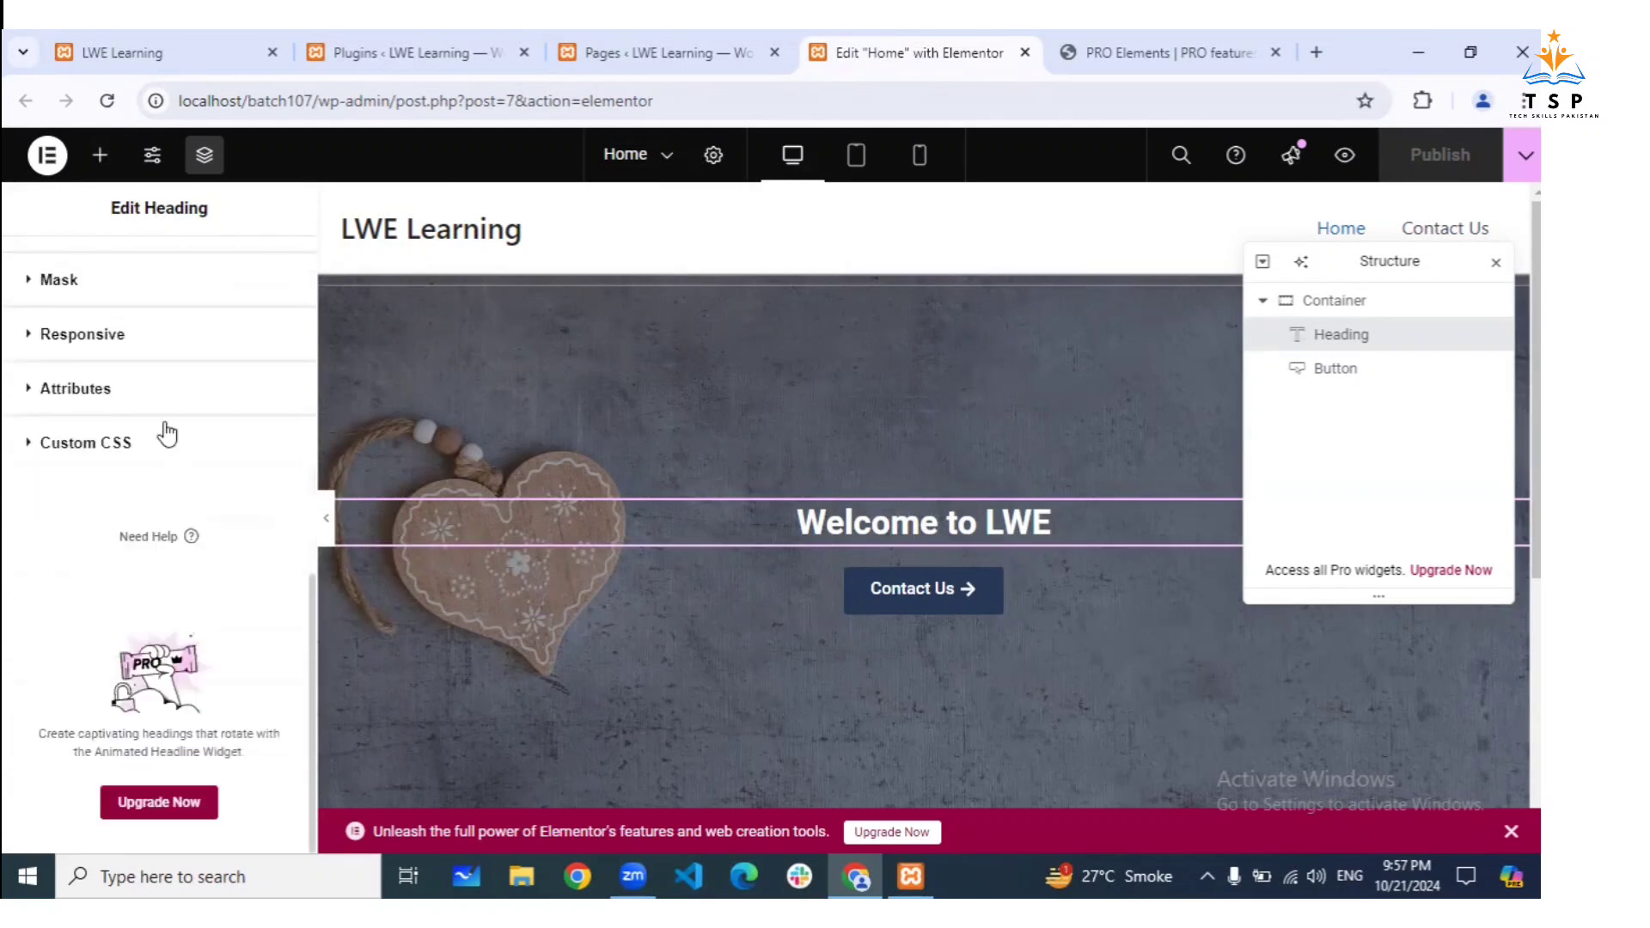
click(167, 438)
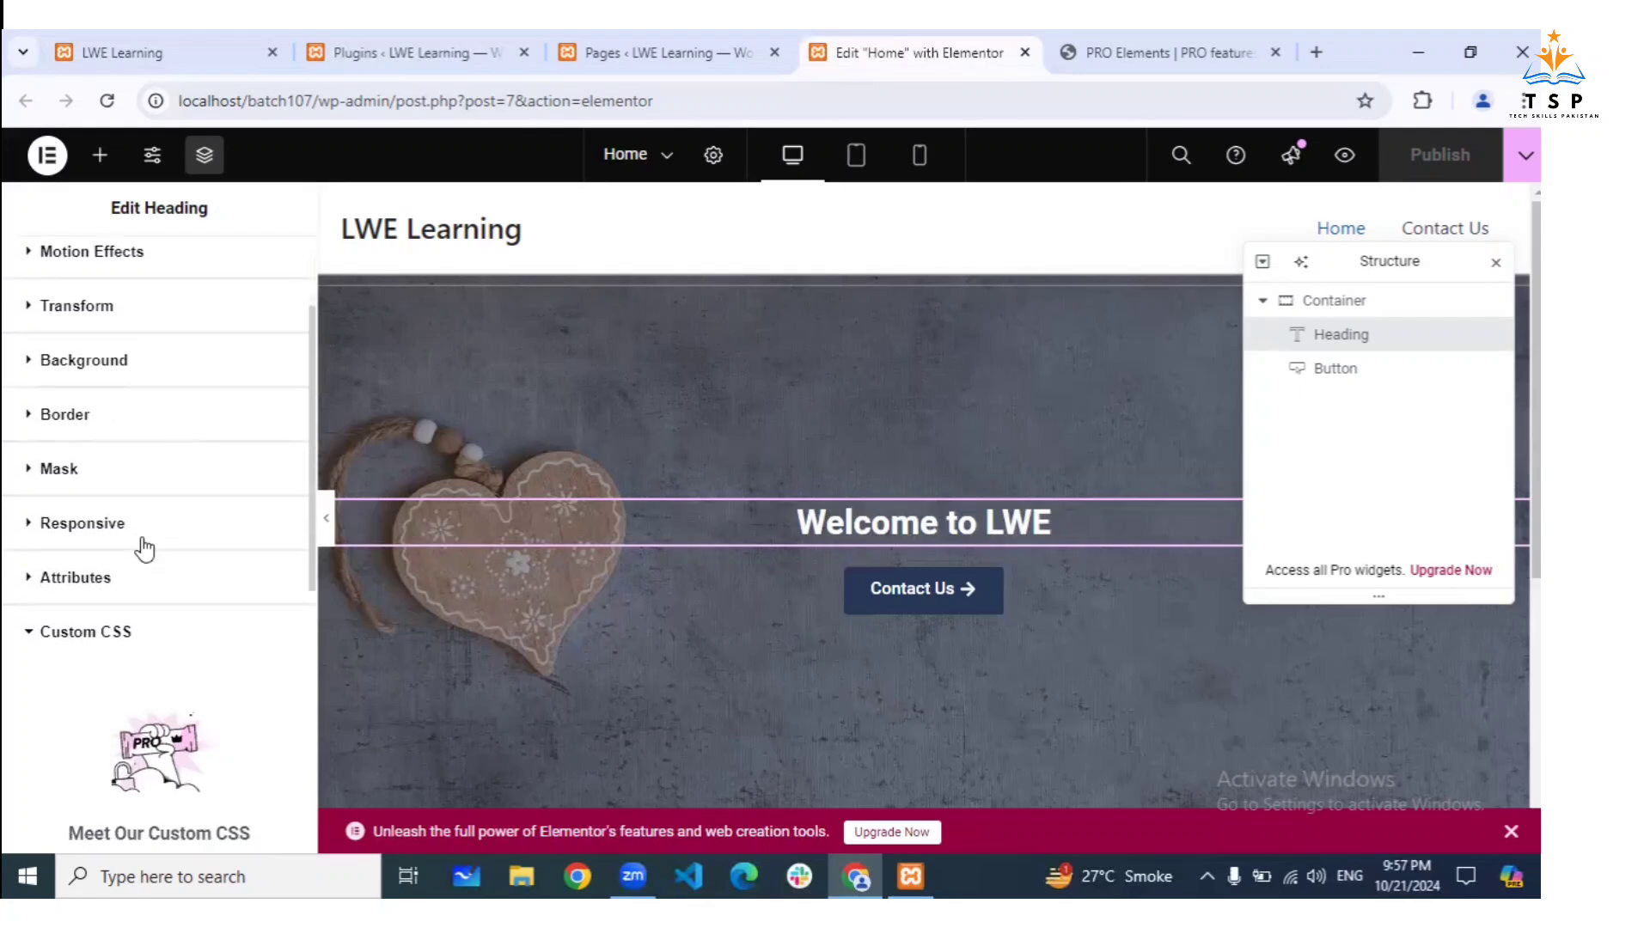
scroll(144, 549, up, 3)
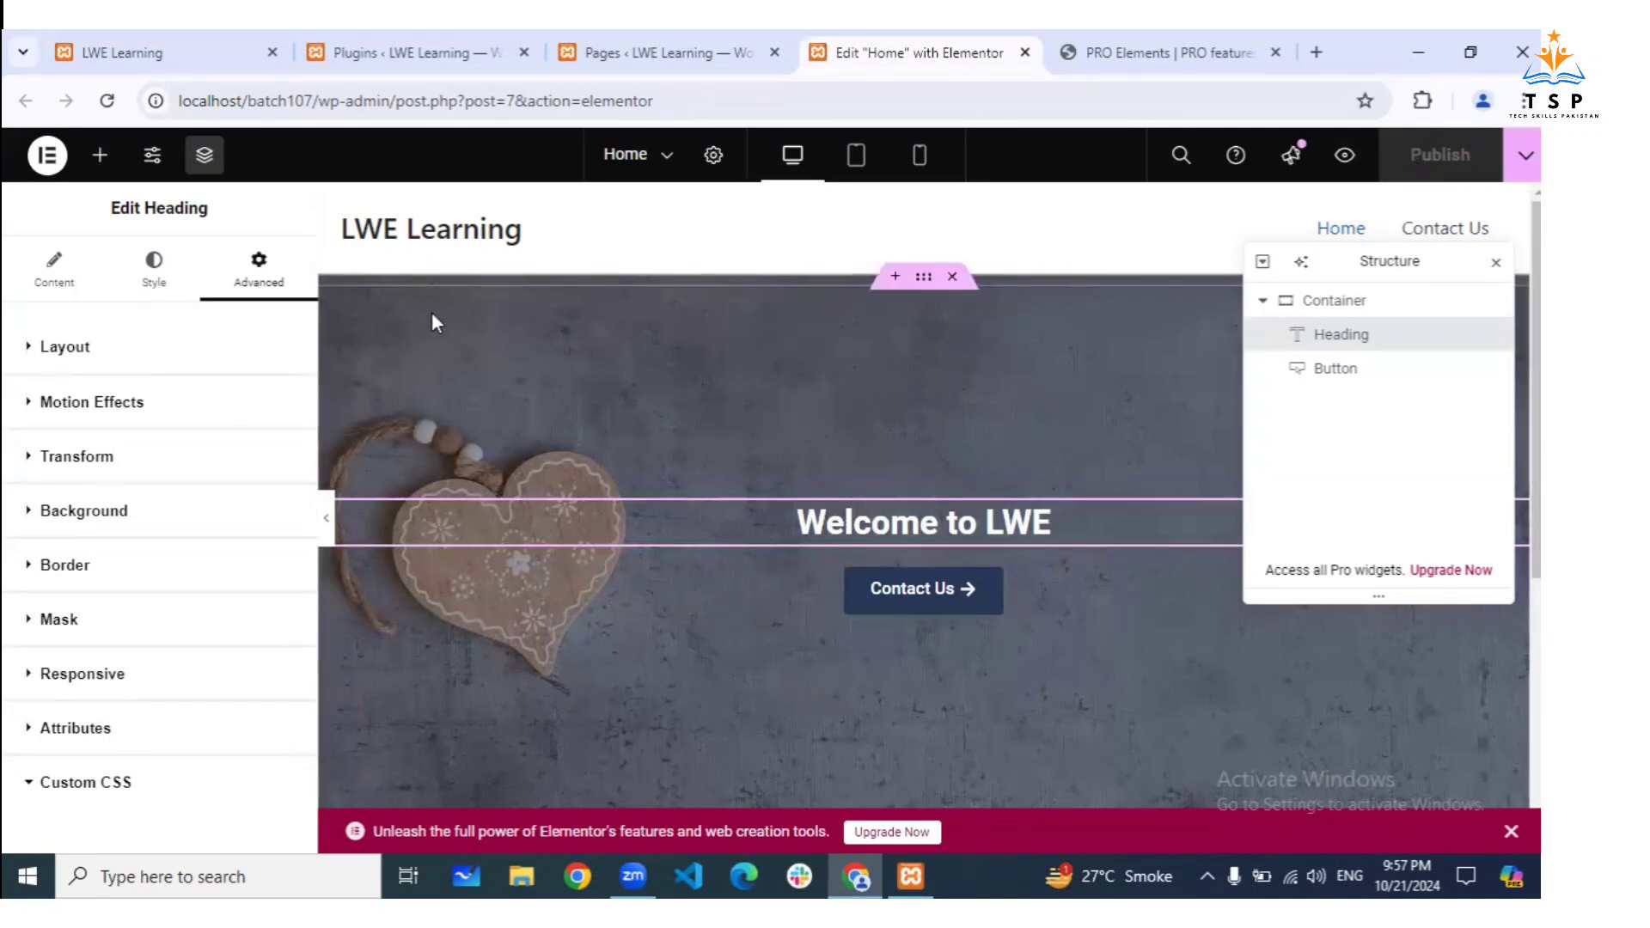
Reload the Home page's Elementor editor and look through the Pro, Link In Bio and ElementsKit widgets
click(118, 102)
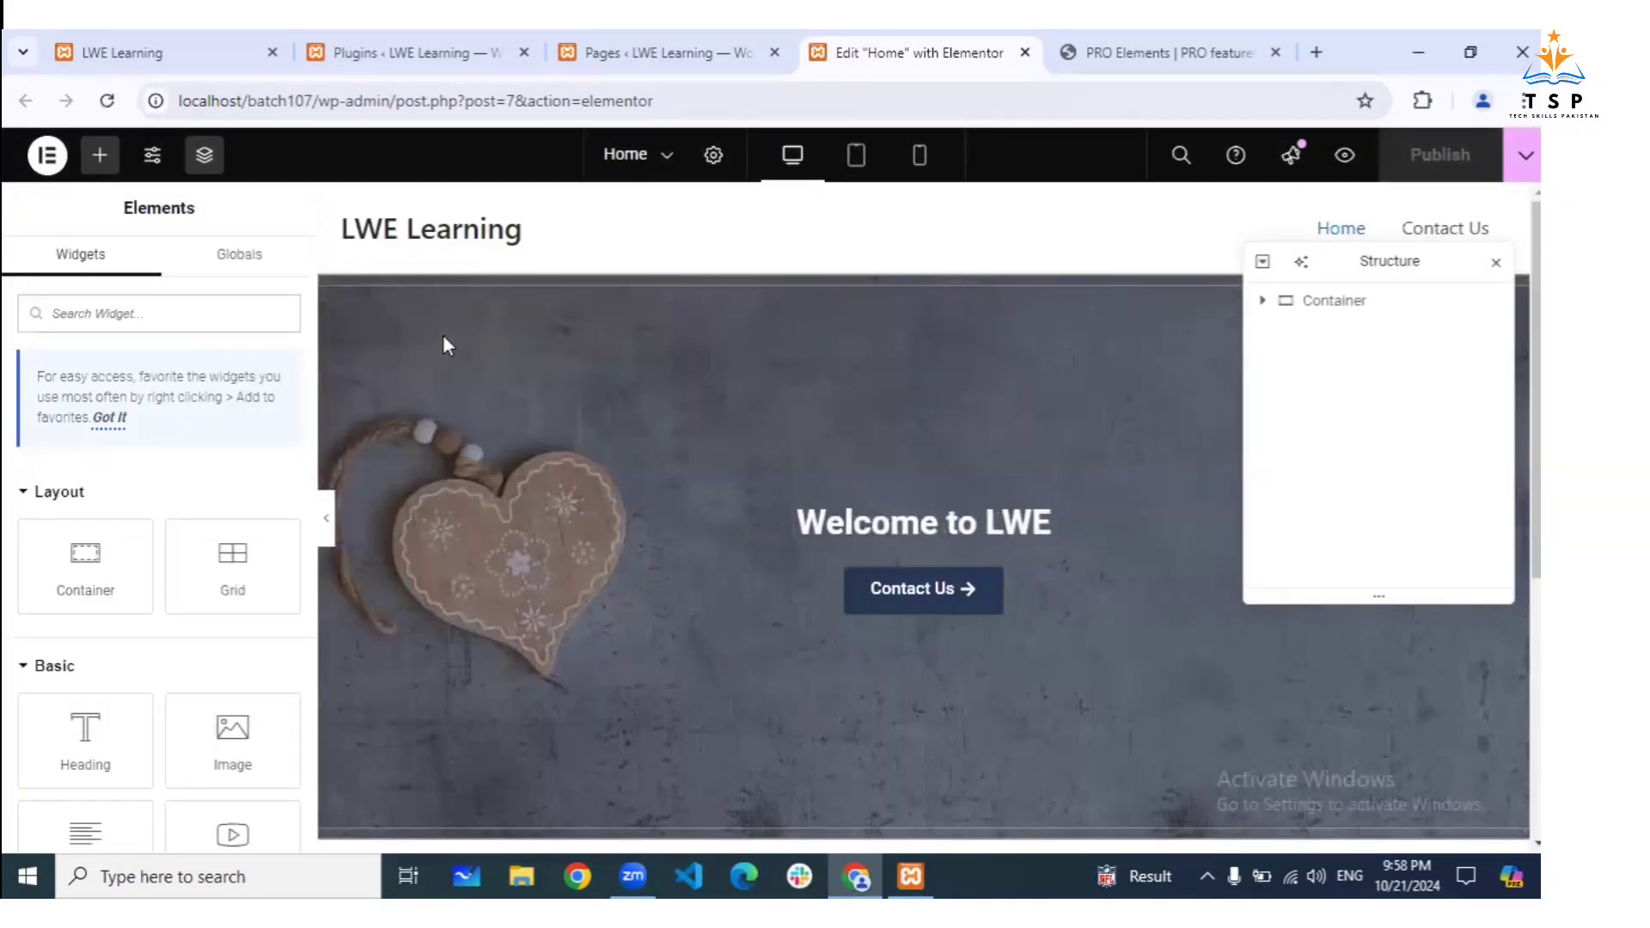
scroll(107, 533, down, 1)
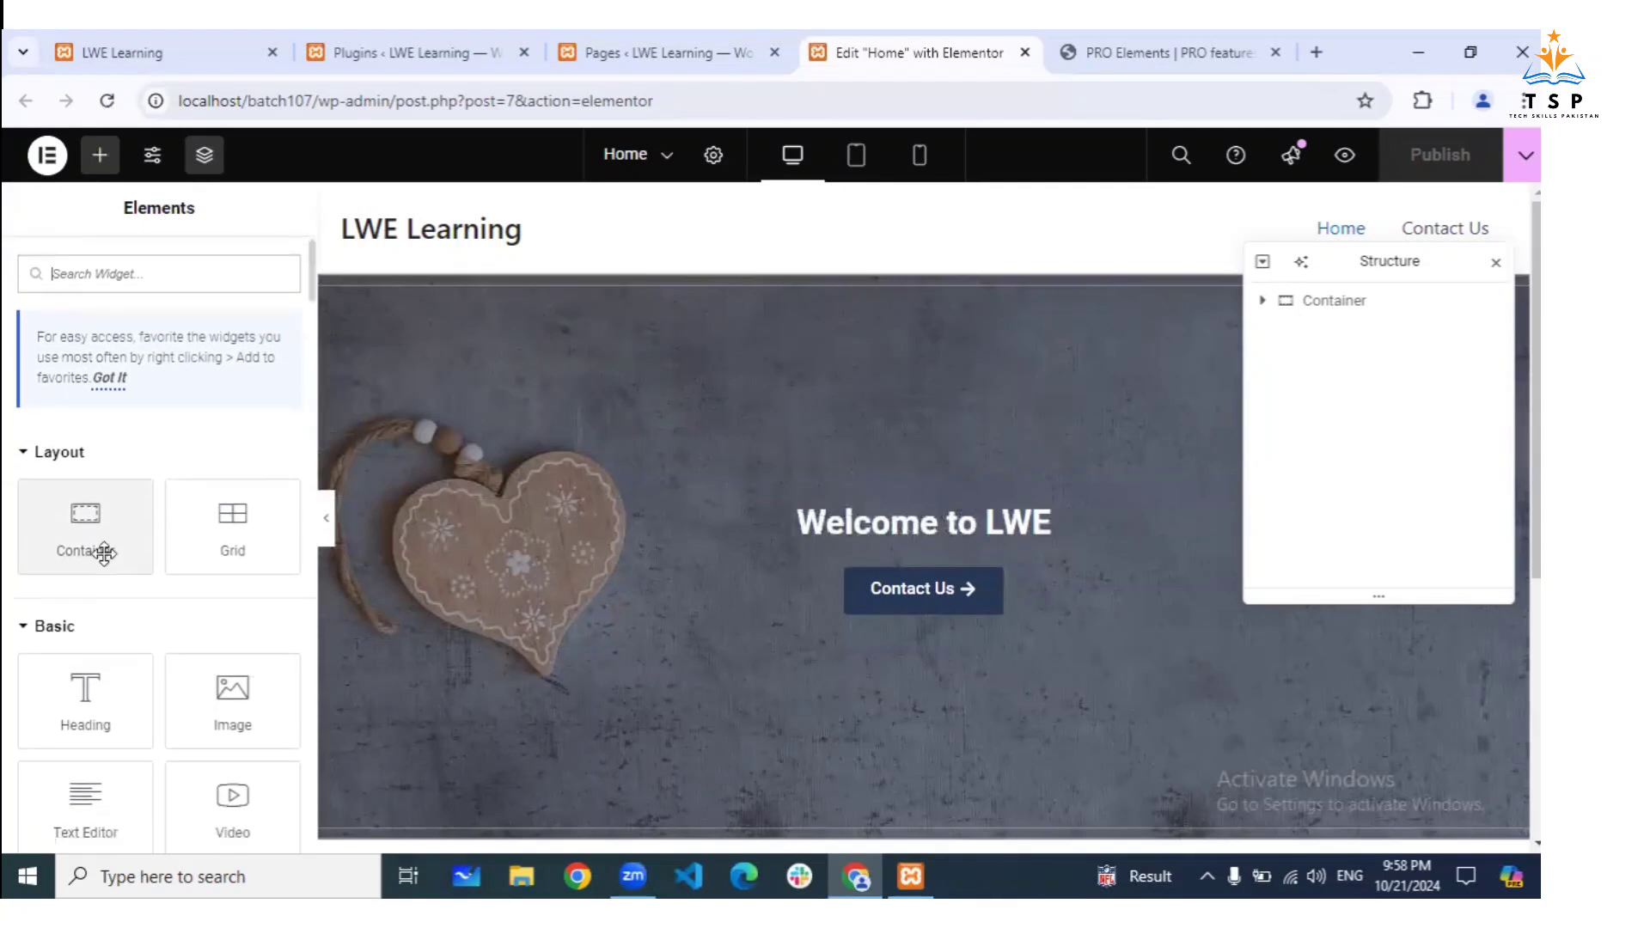
scroll(103, 553, down, 10)
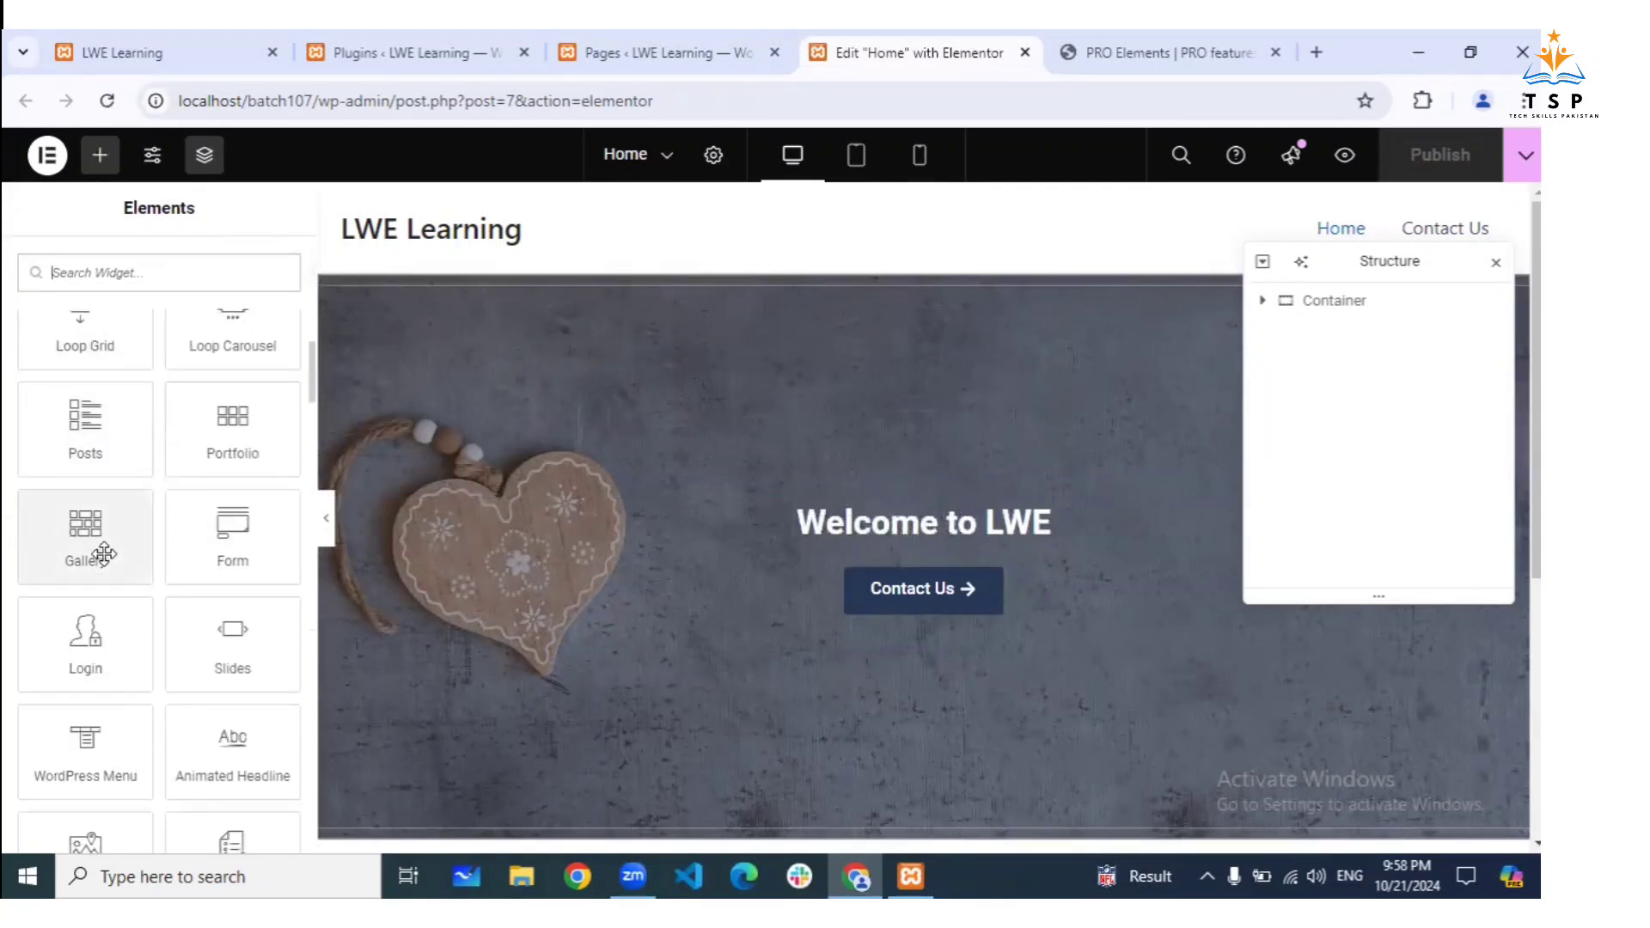
scroll(104, 553, up, 2)
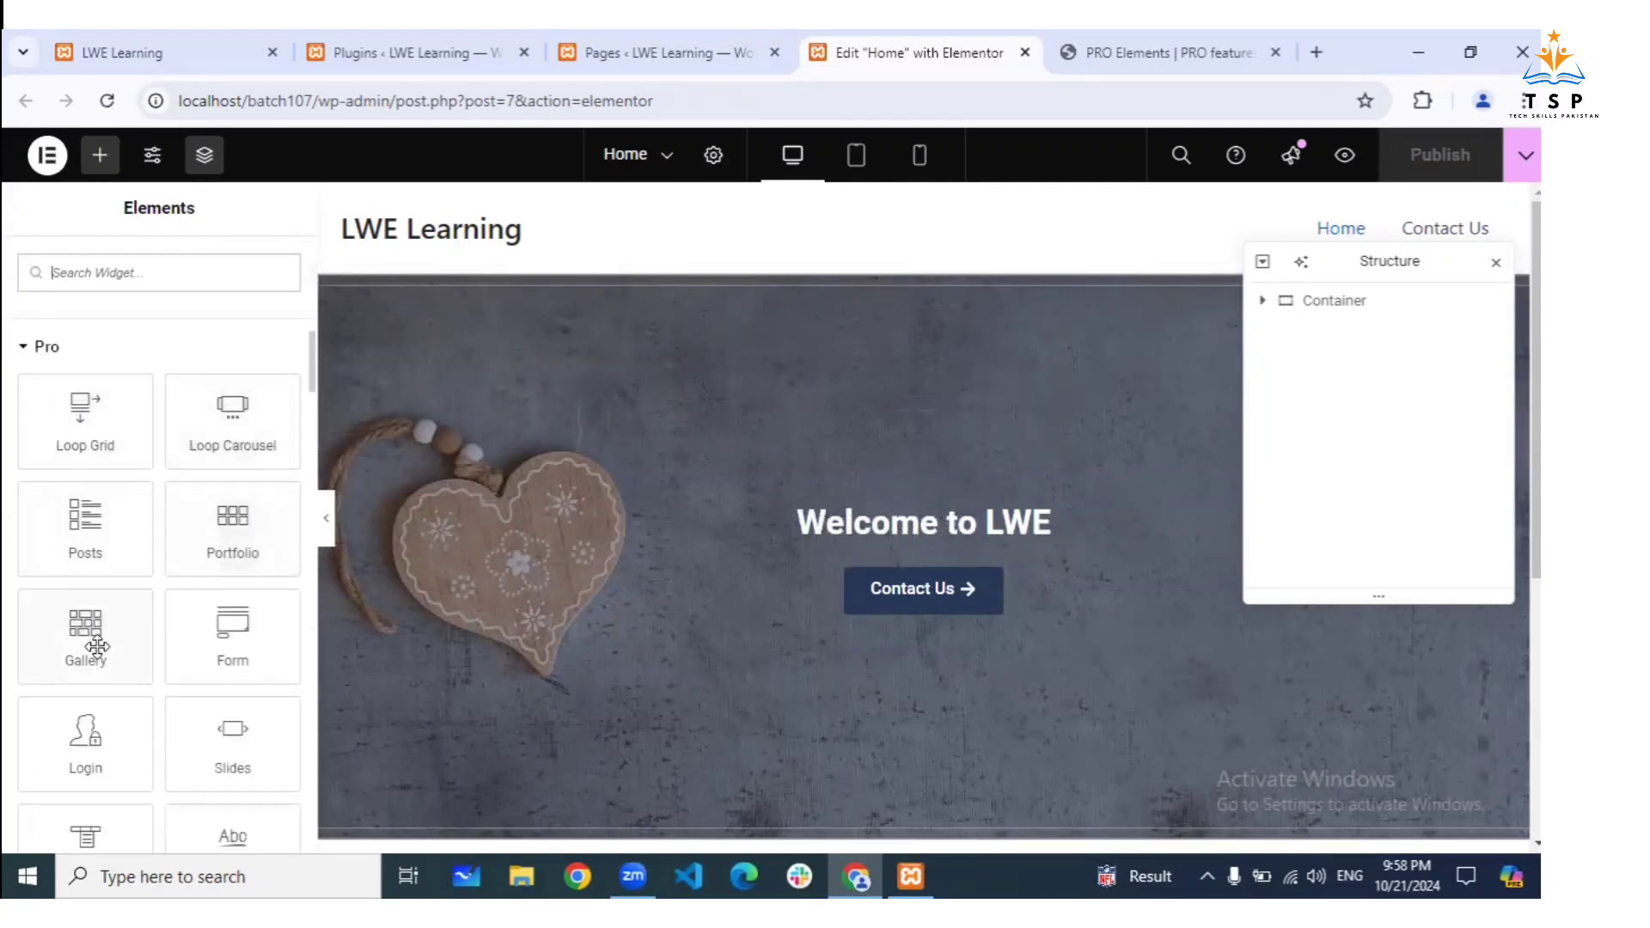
scroll(98, 646, down, 9)
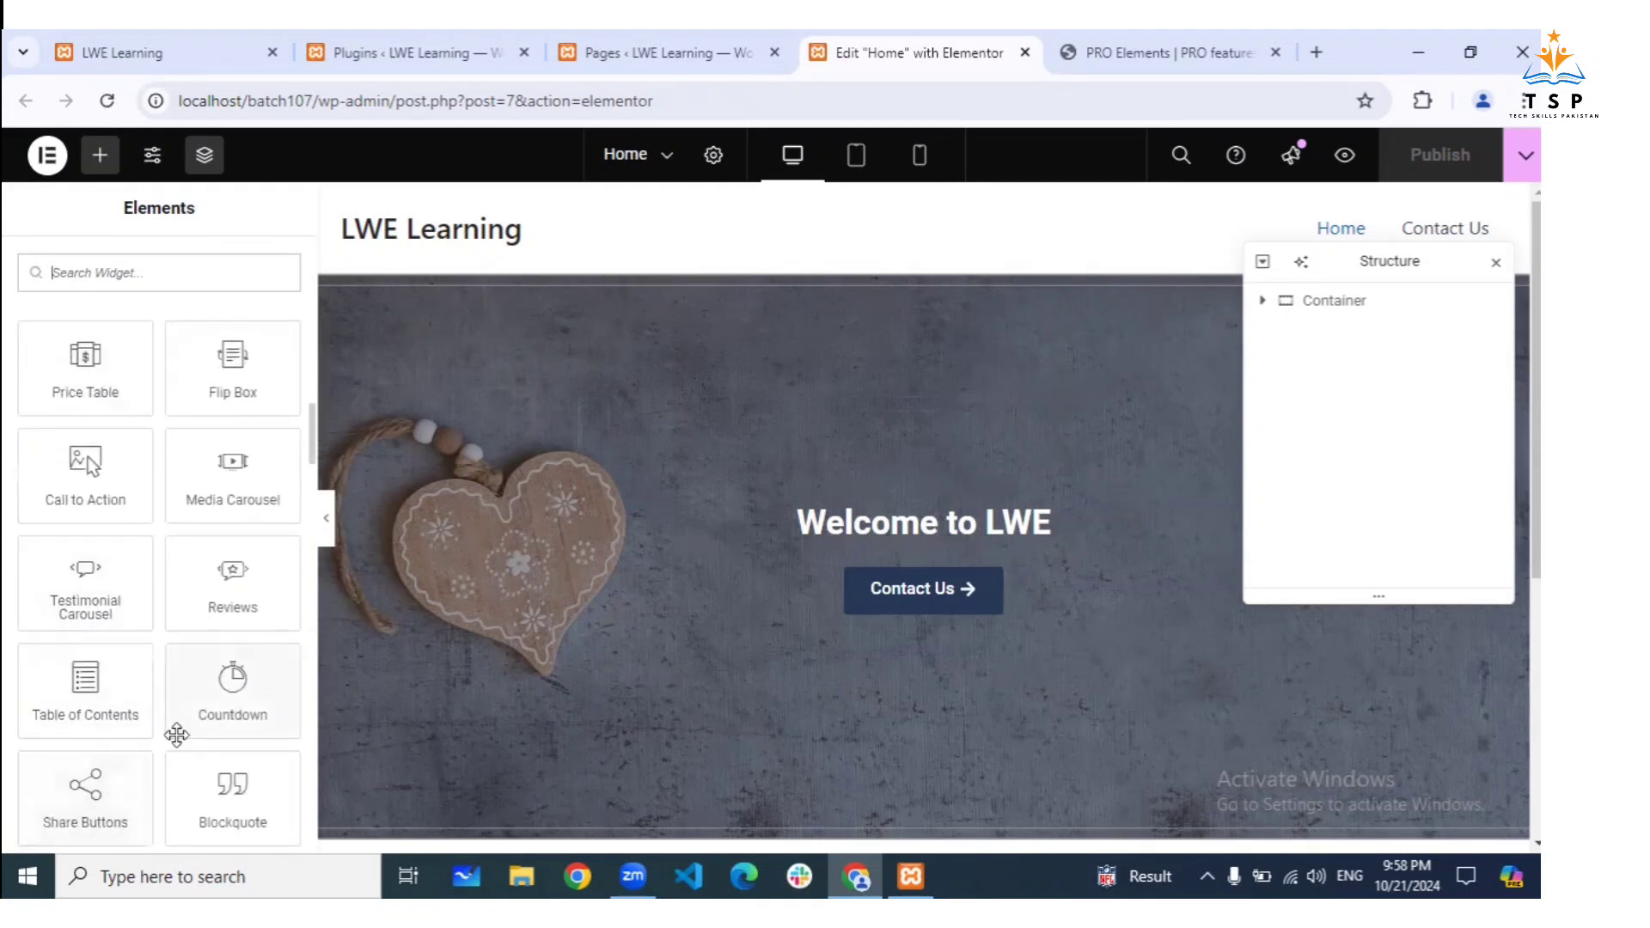
scroll(176, 735, down, 20)
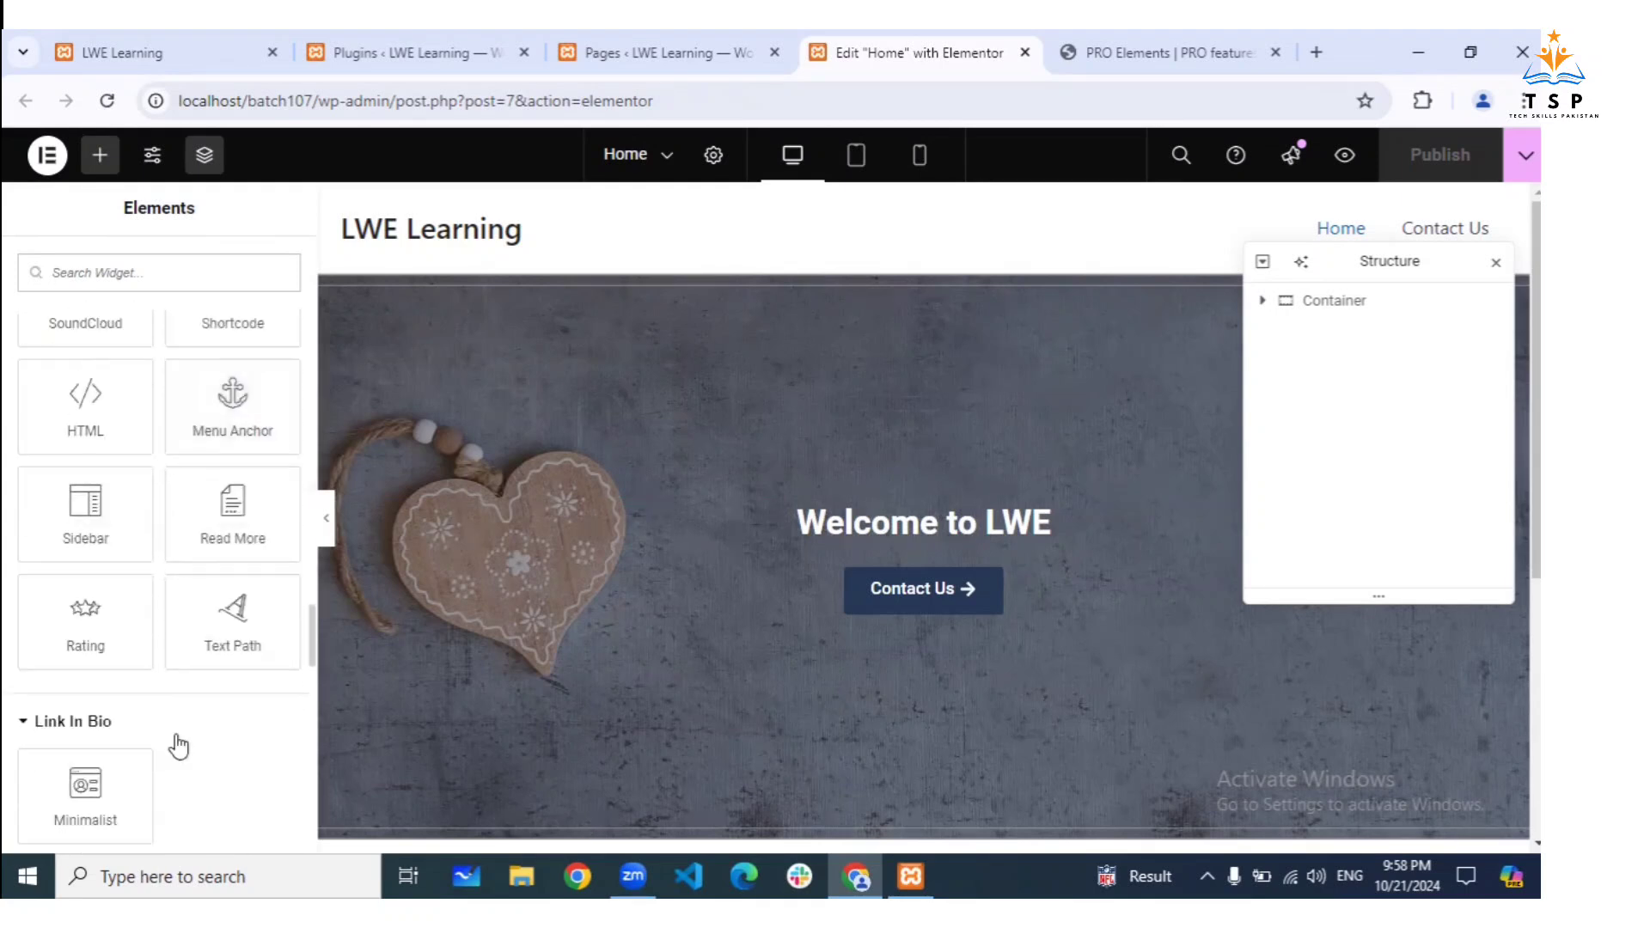
scroll(178, 747, down, 3)
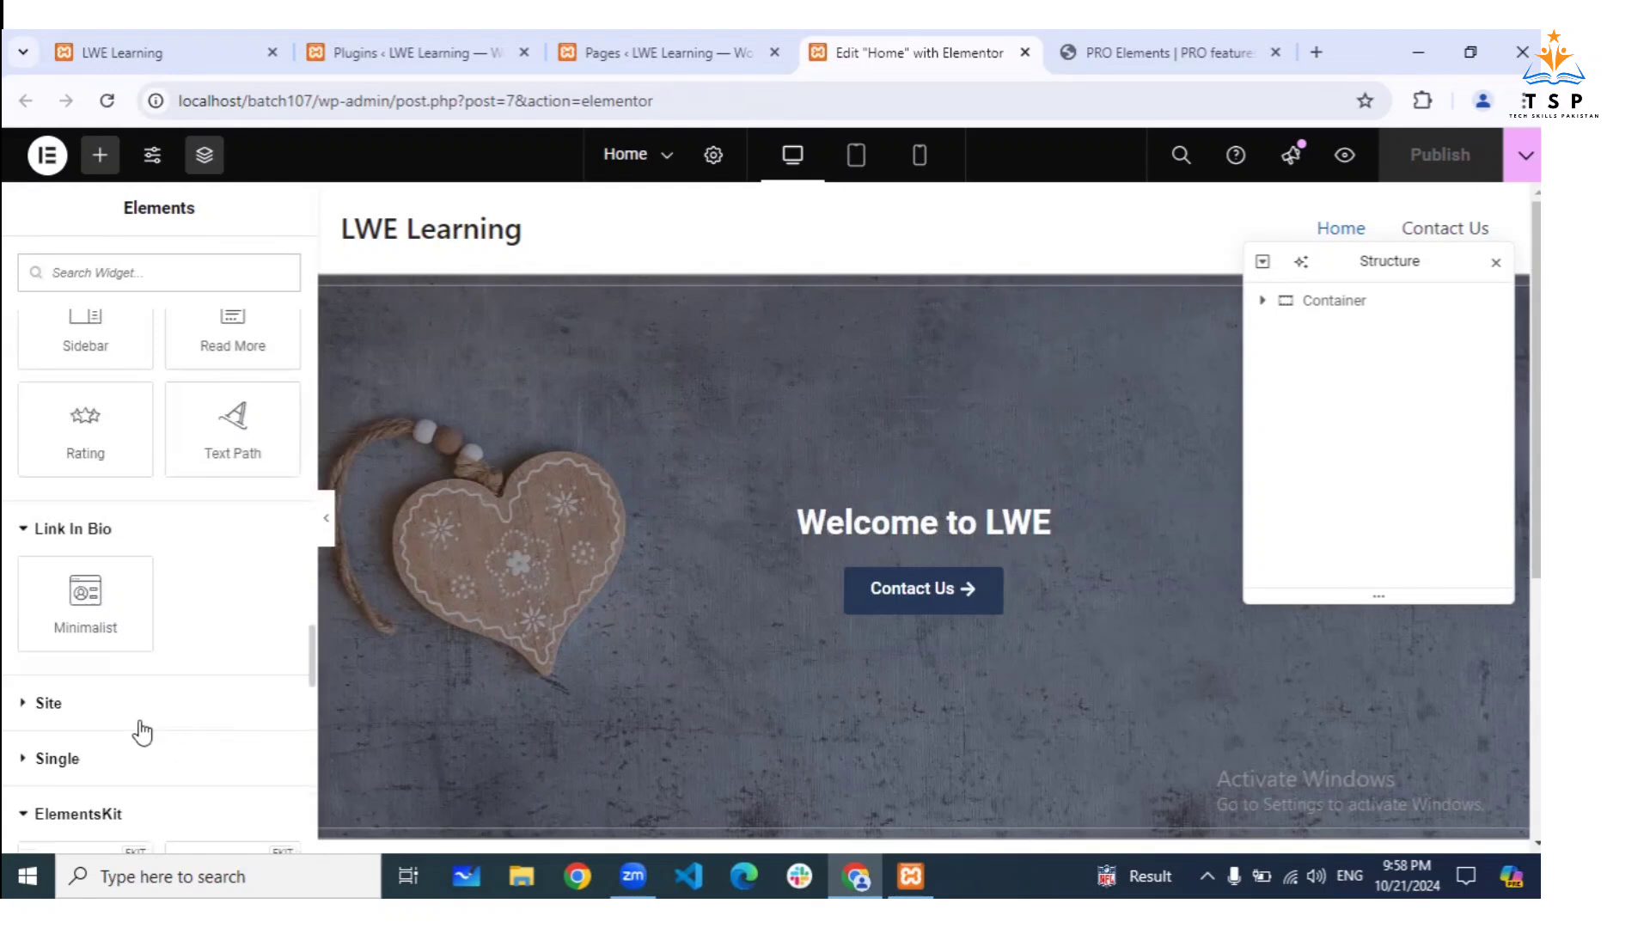
scroll(121, 722, down, 6)
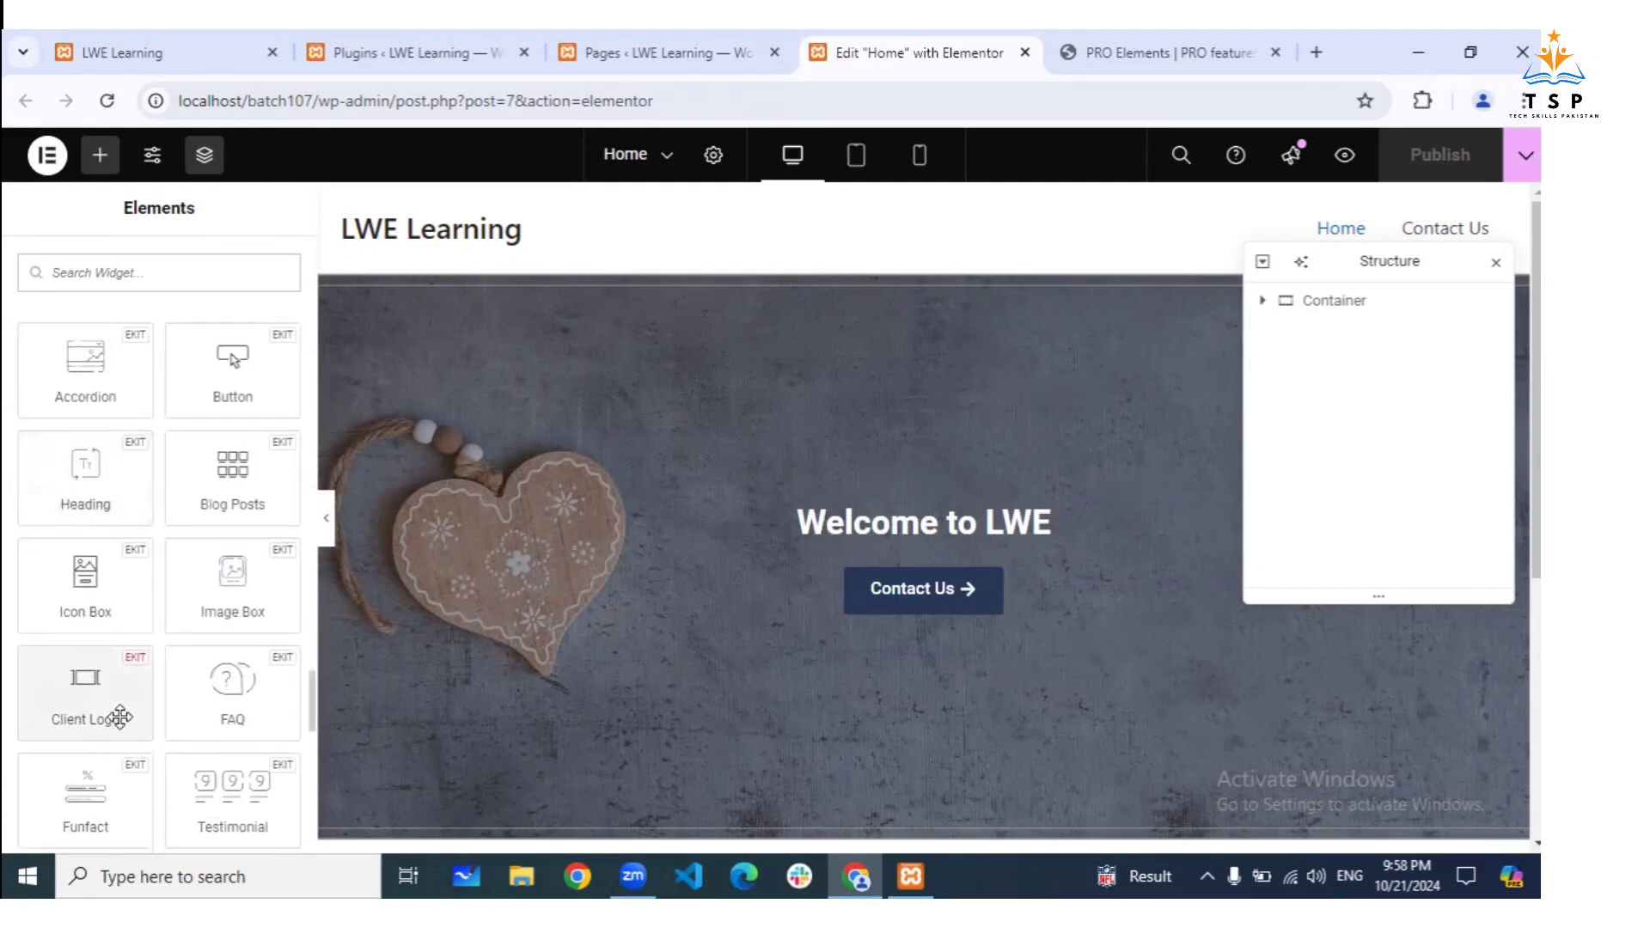
scroll(122, 717, up, 3)
scroll(165, 498, up, 5)
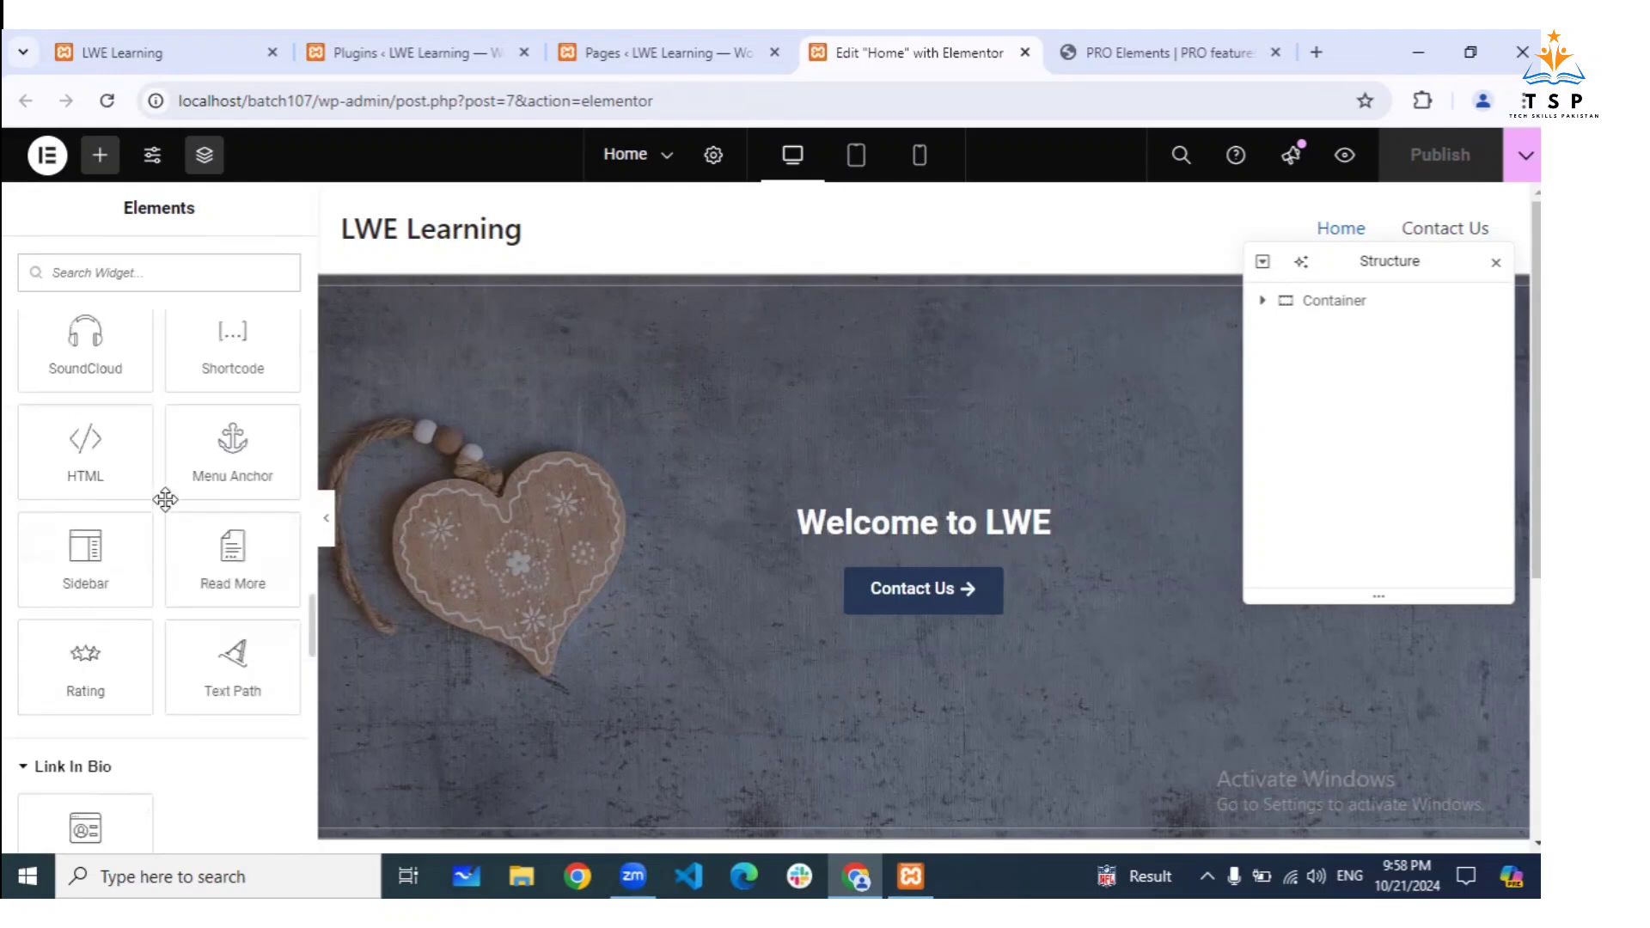
scroll(165, 499, up, 6)
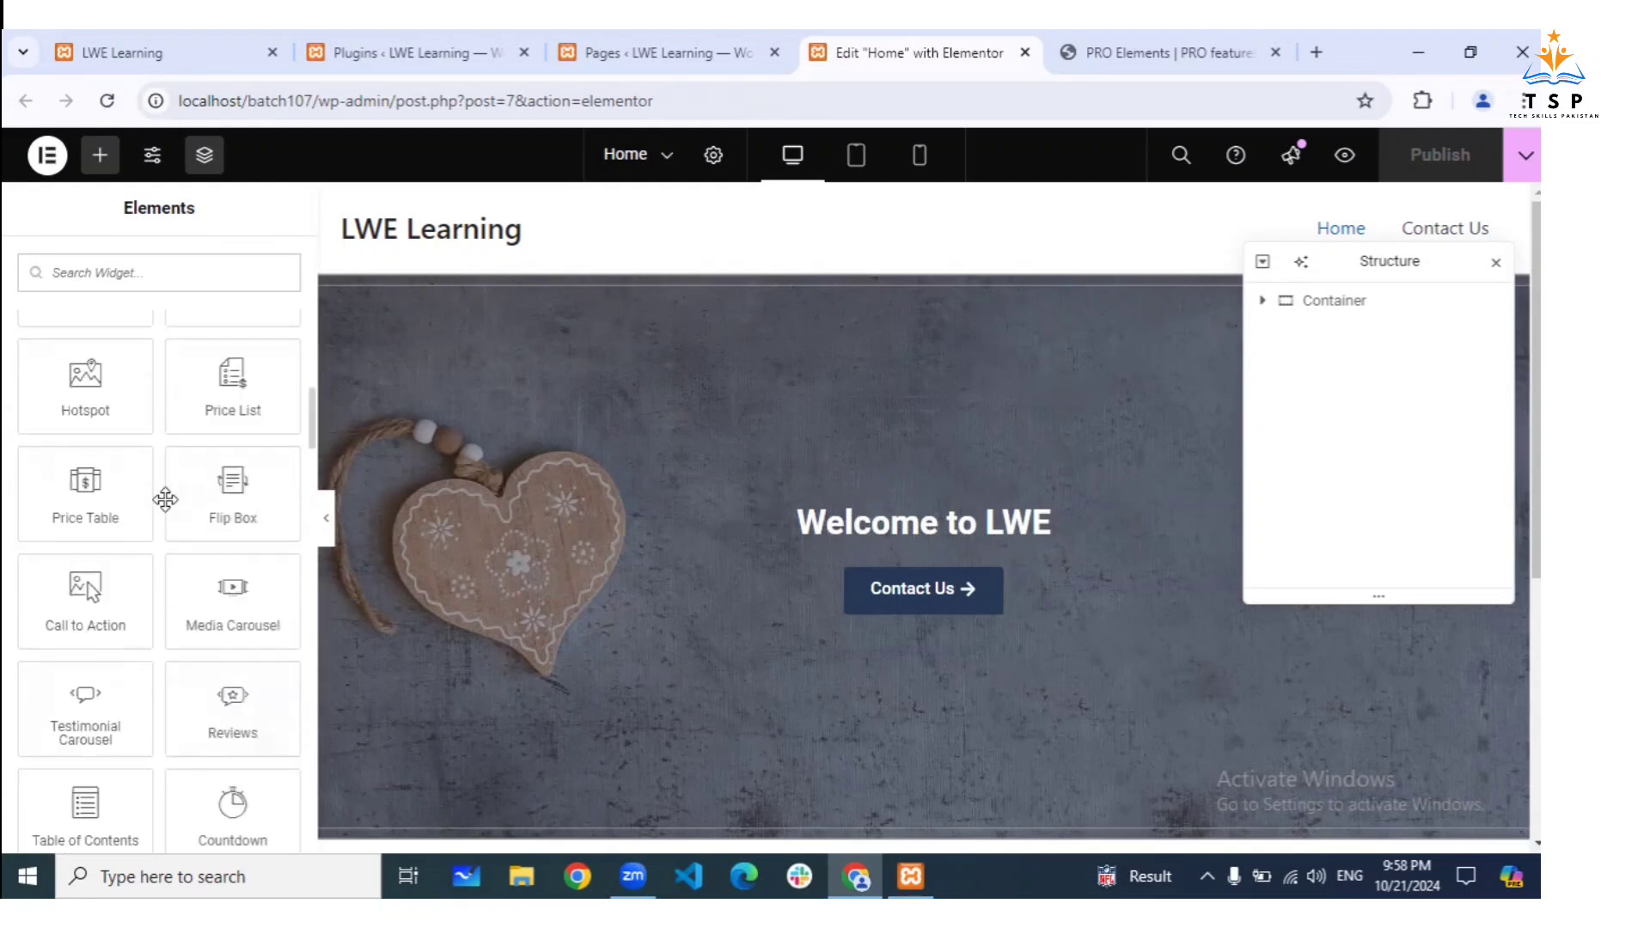
Select the "Welcome to LWE" heading and open its Motion Effects settings
click(842, 504)
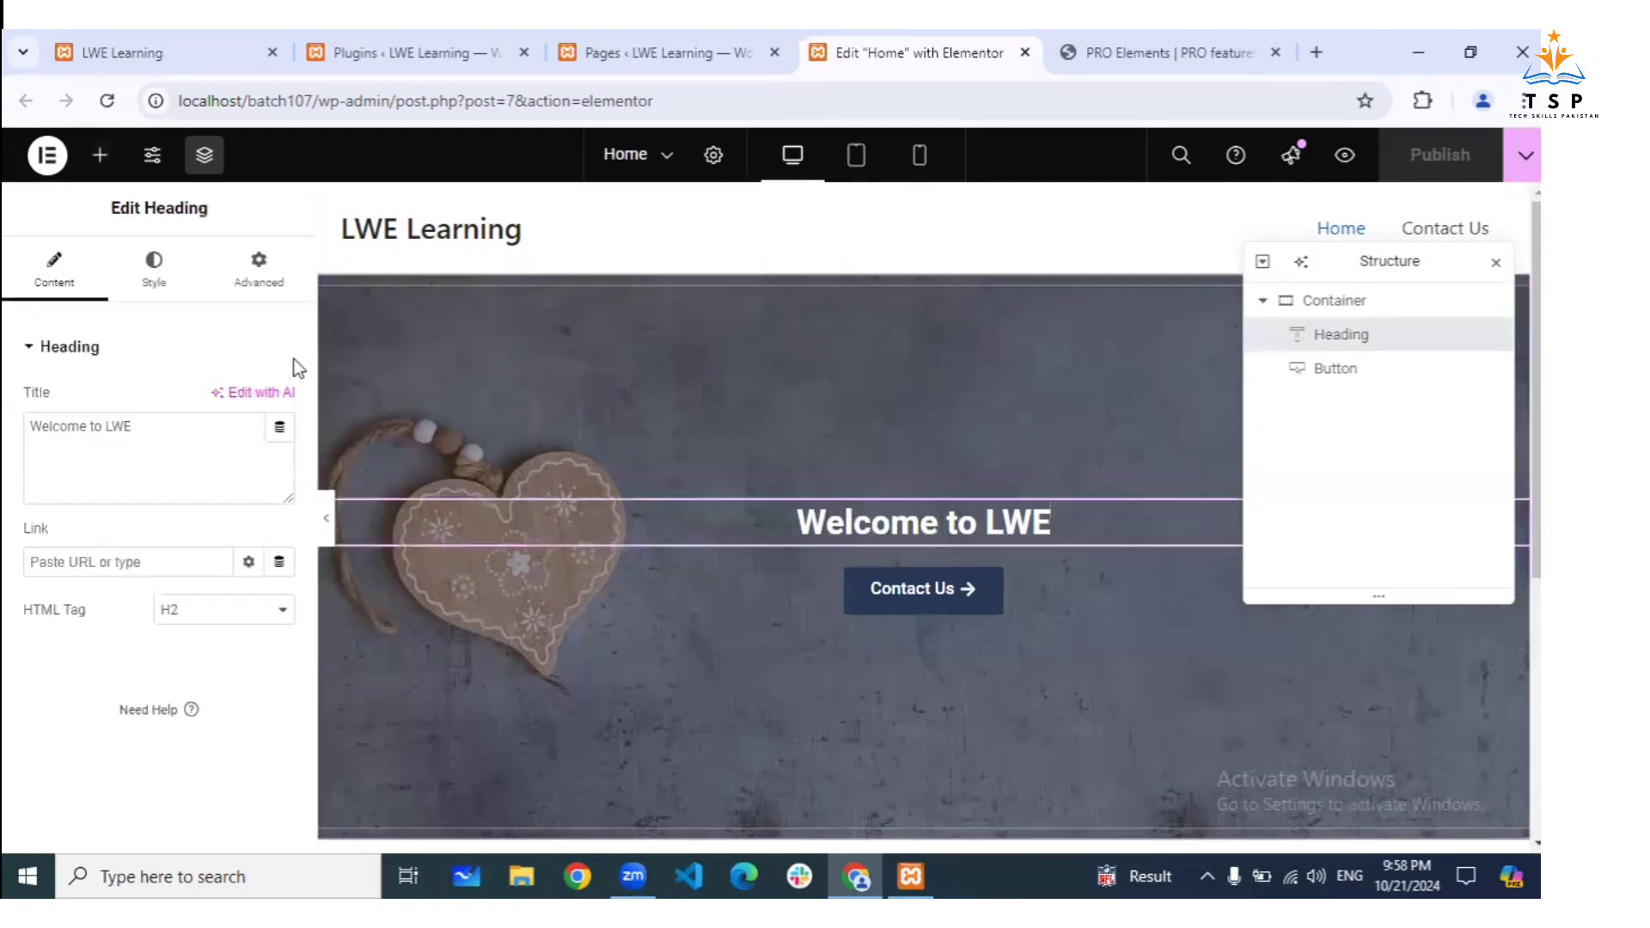
click(261, 275)
scroll(142, 615, down, 3)
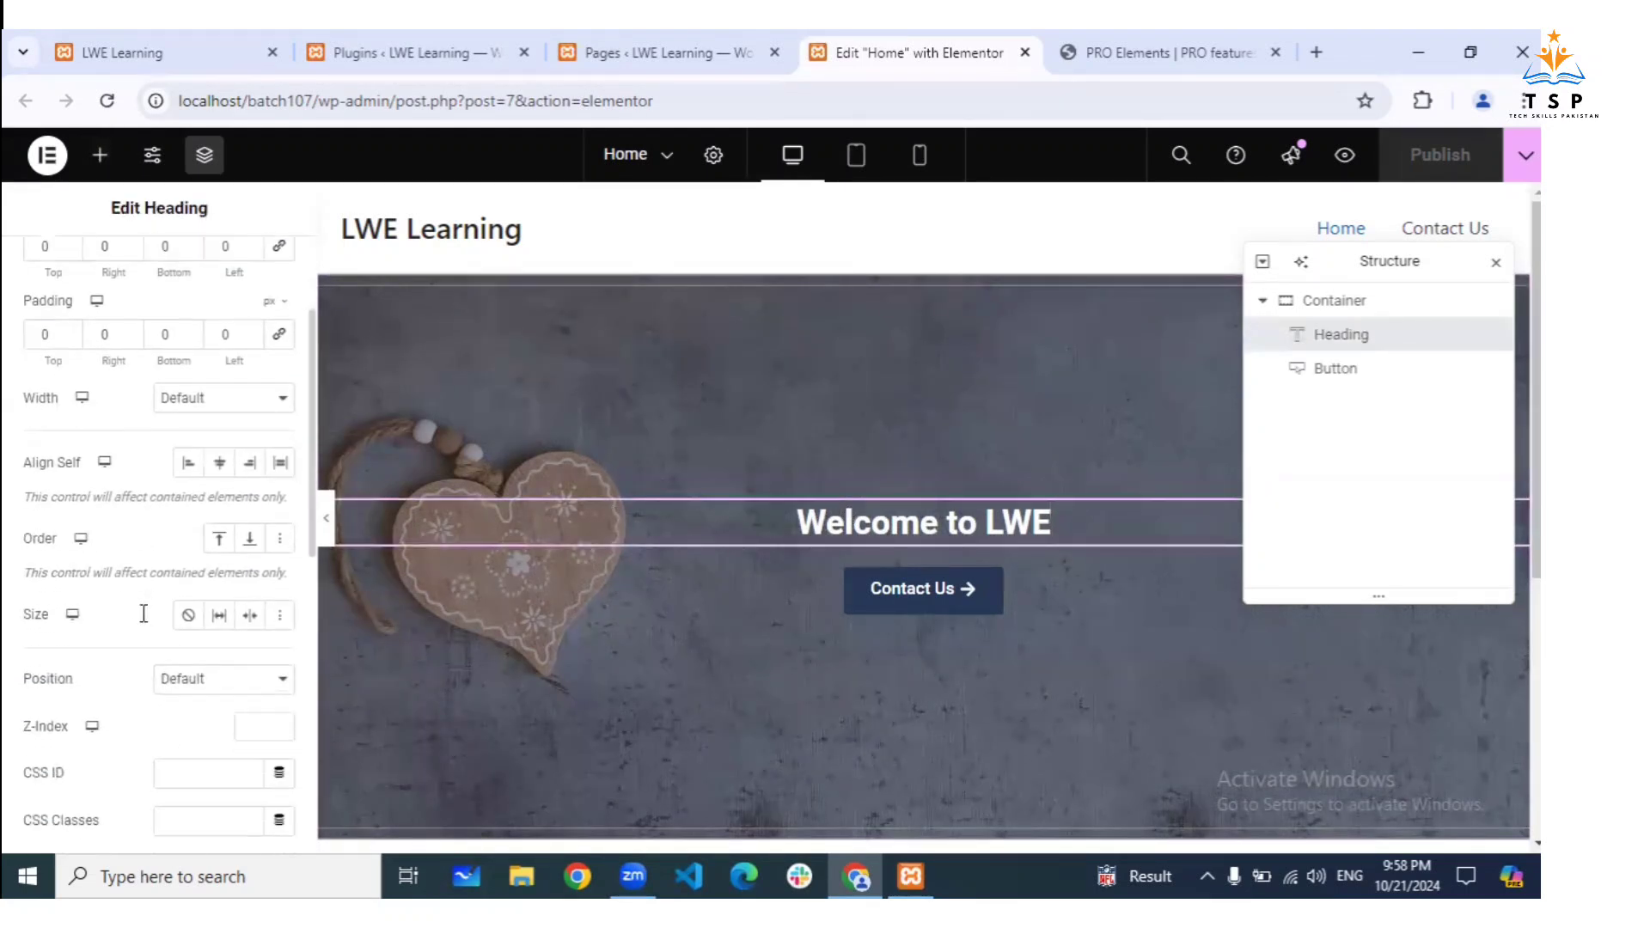
scroll(144, 612, down, 8)
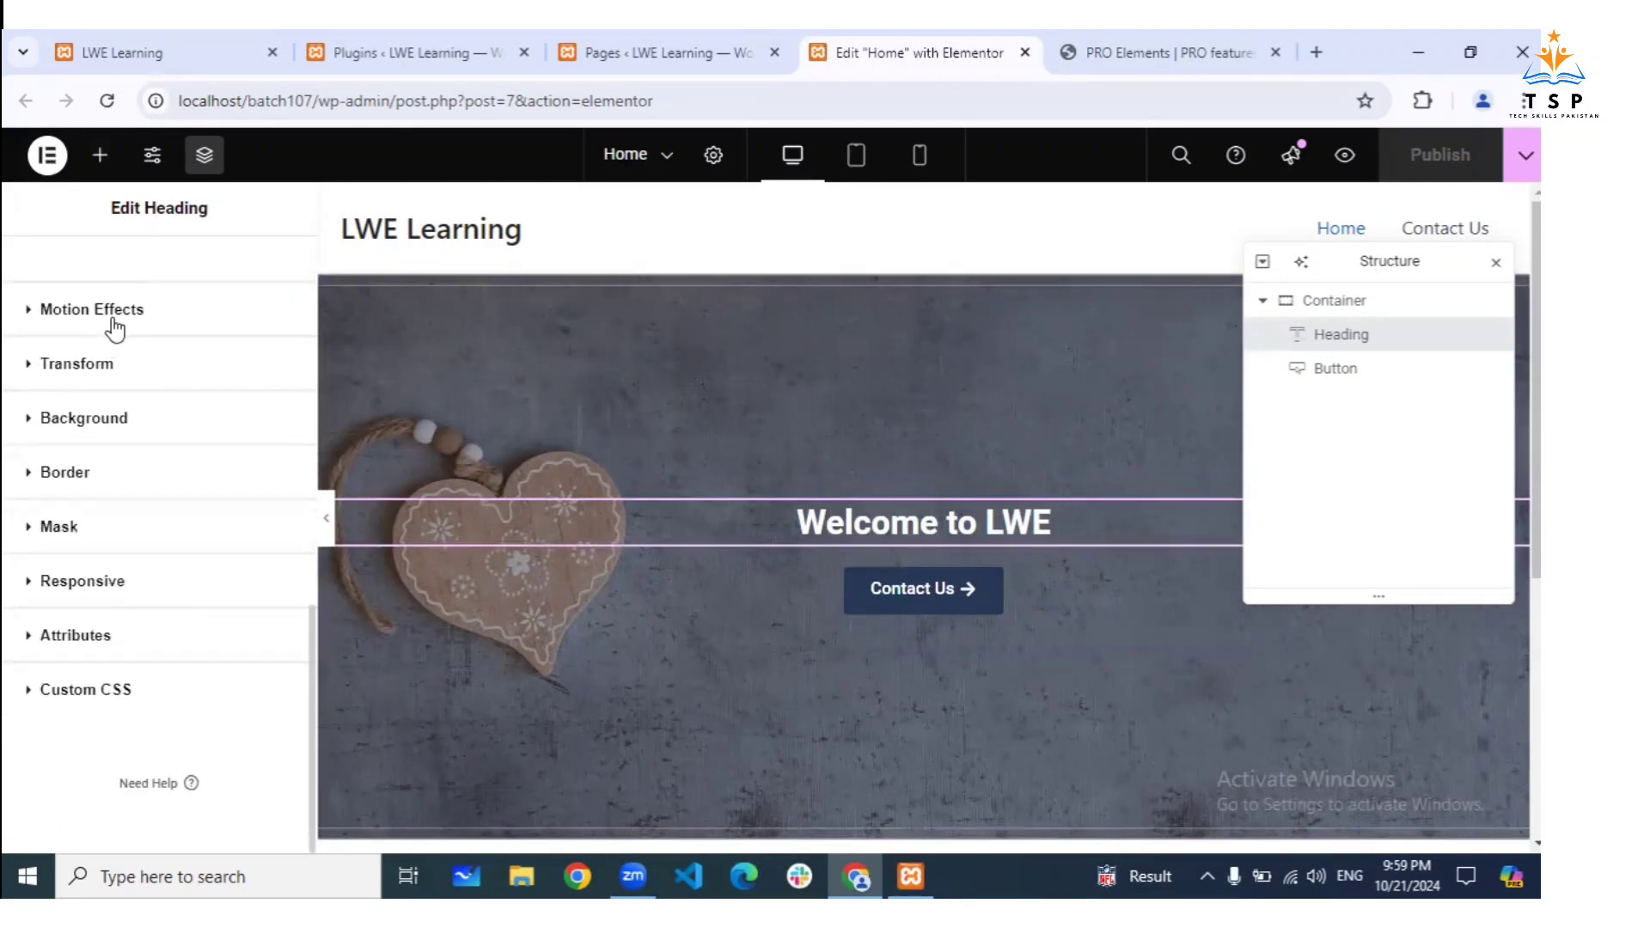
click(113, 325)
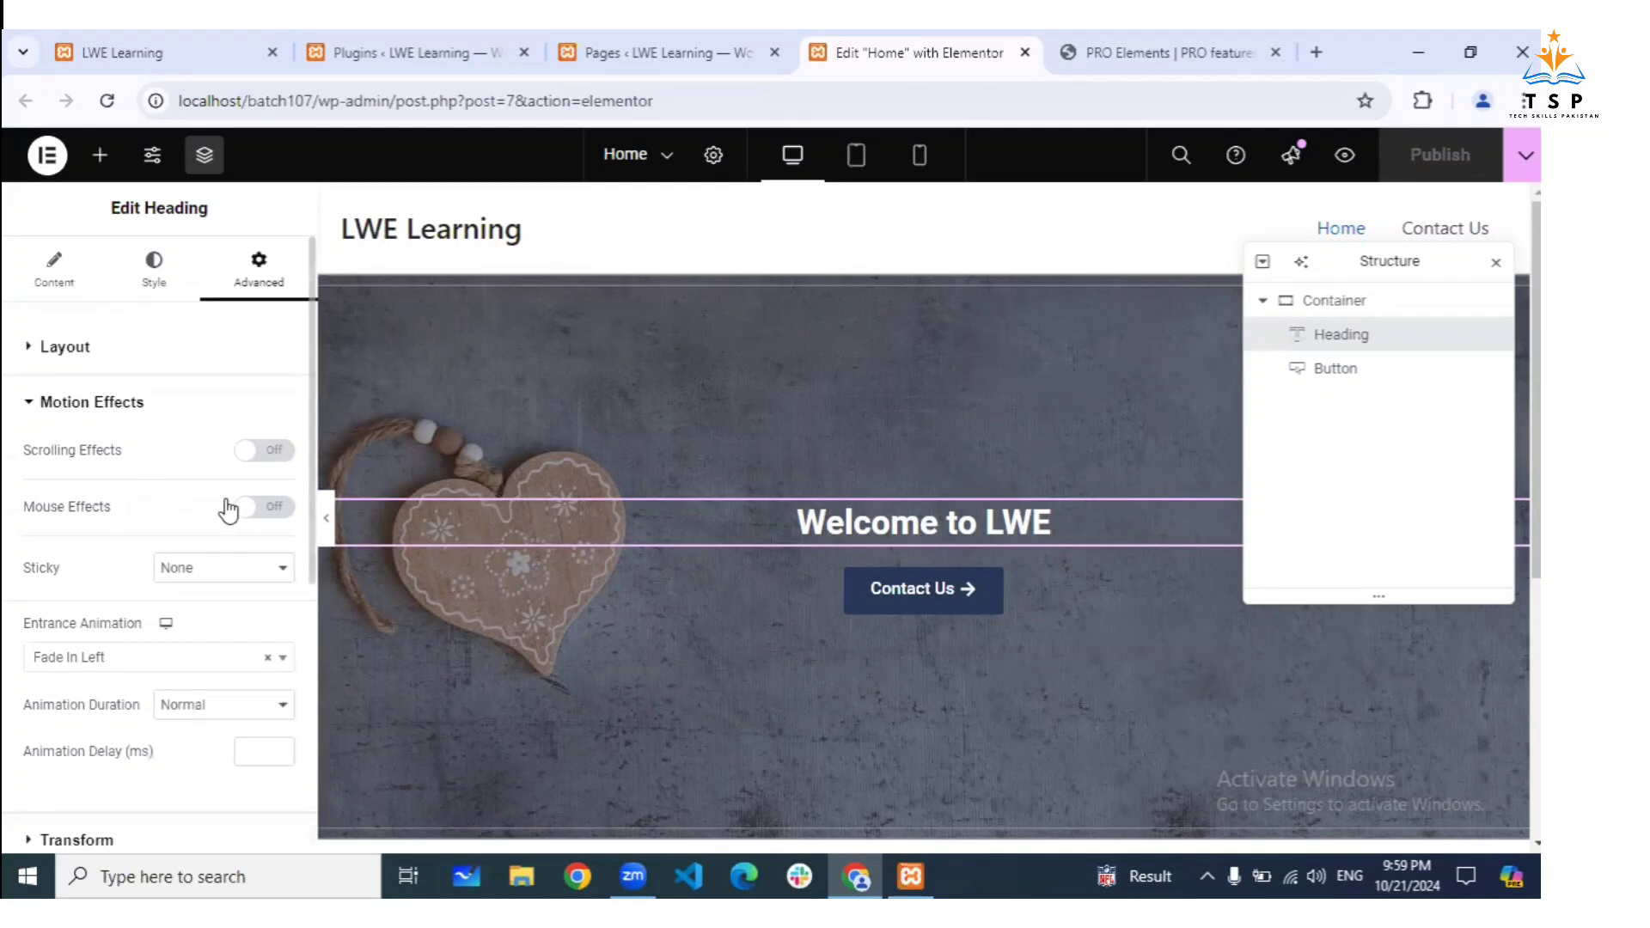
Turn the heading's Scrolling Effects on and off again, and enable its Mouse Effects
click(280, 453)
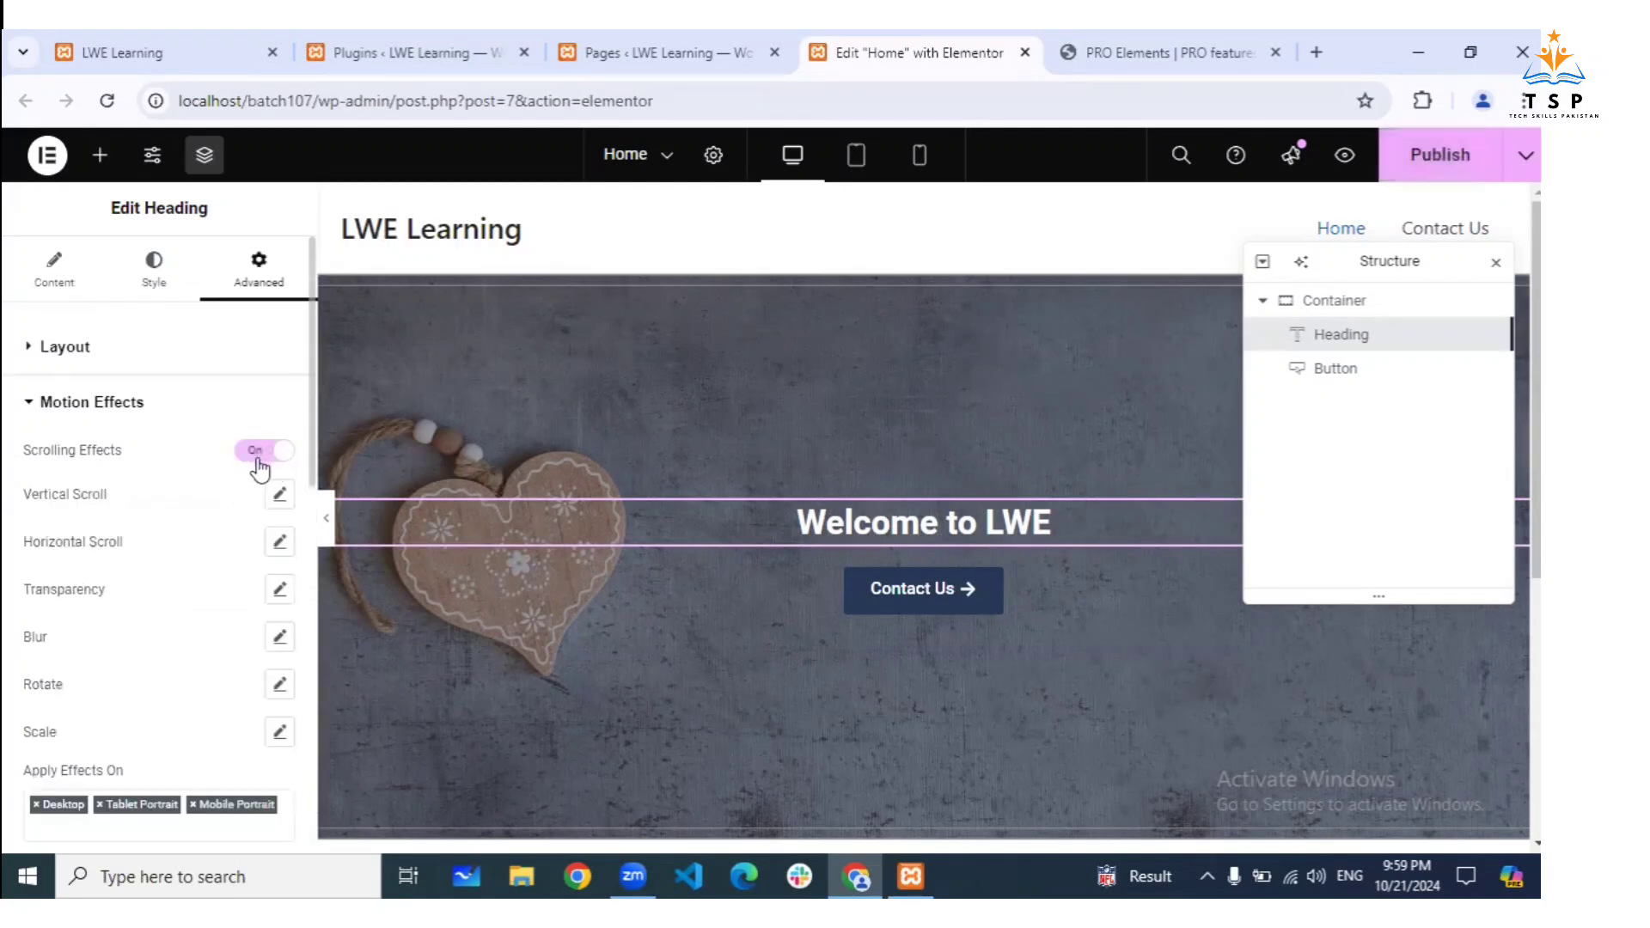
click(263, 453)
click(268, 508)
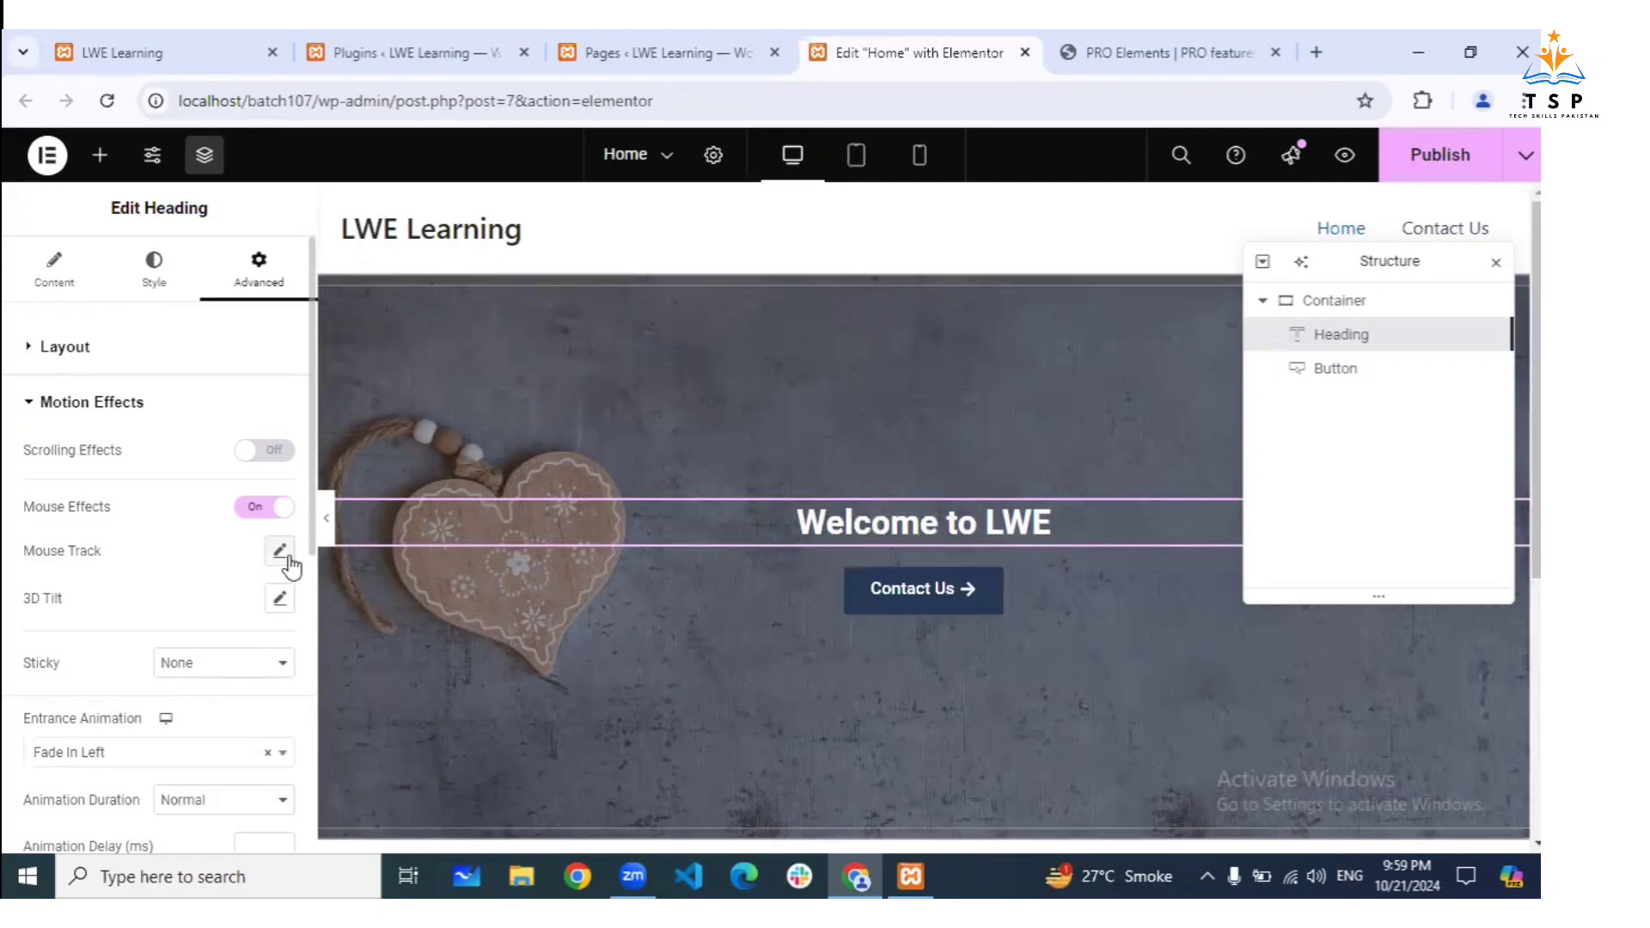
Apply Mouse Track with Opposite direction and speed 1, and 3D Tilt with Direct direction and speed 4, to the heading
click(281, 551)
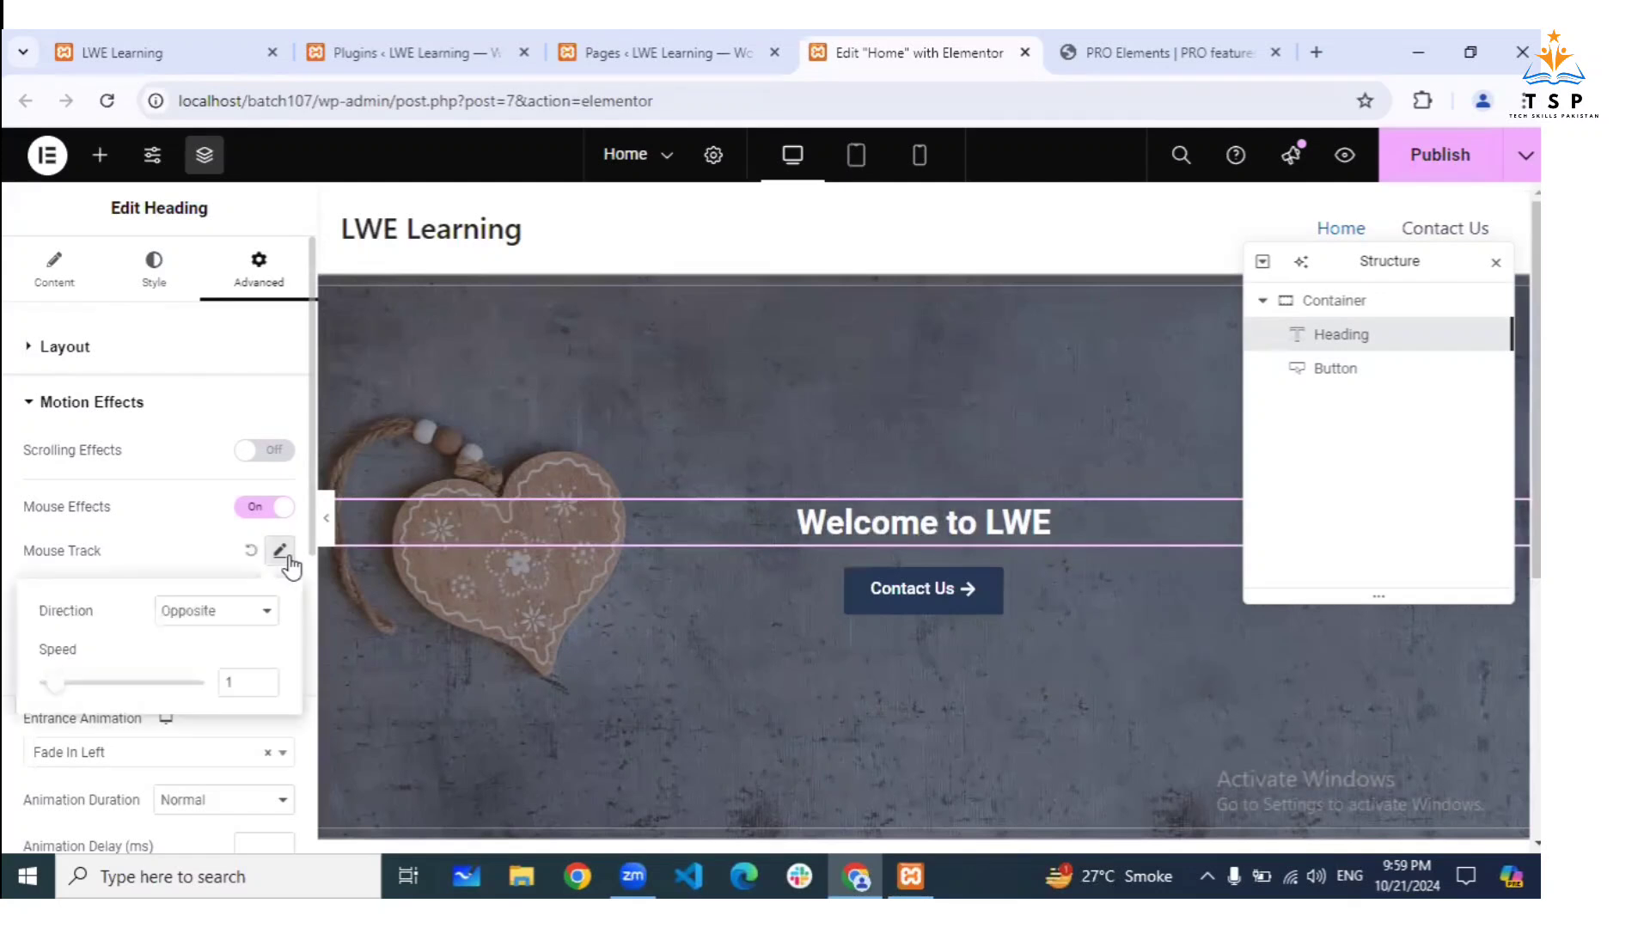
click(244, 624)
click(244, 640)
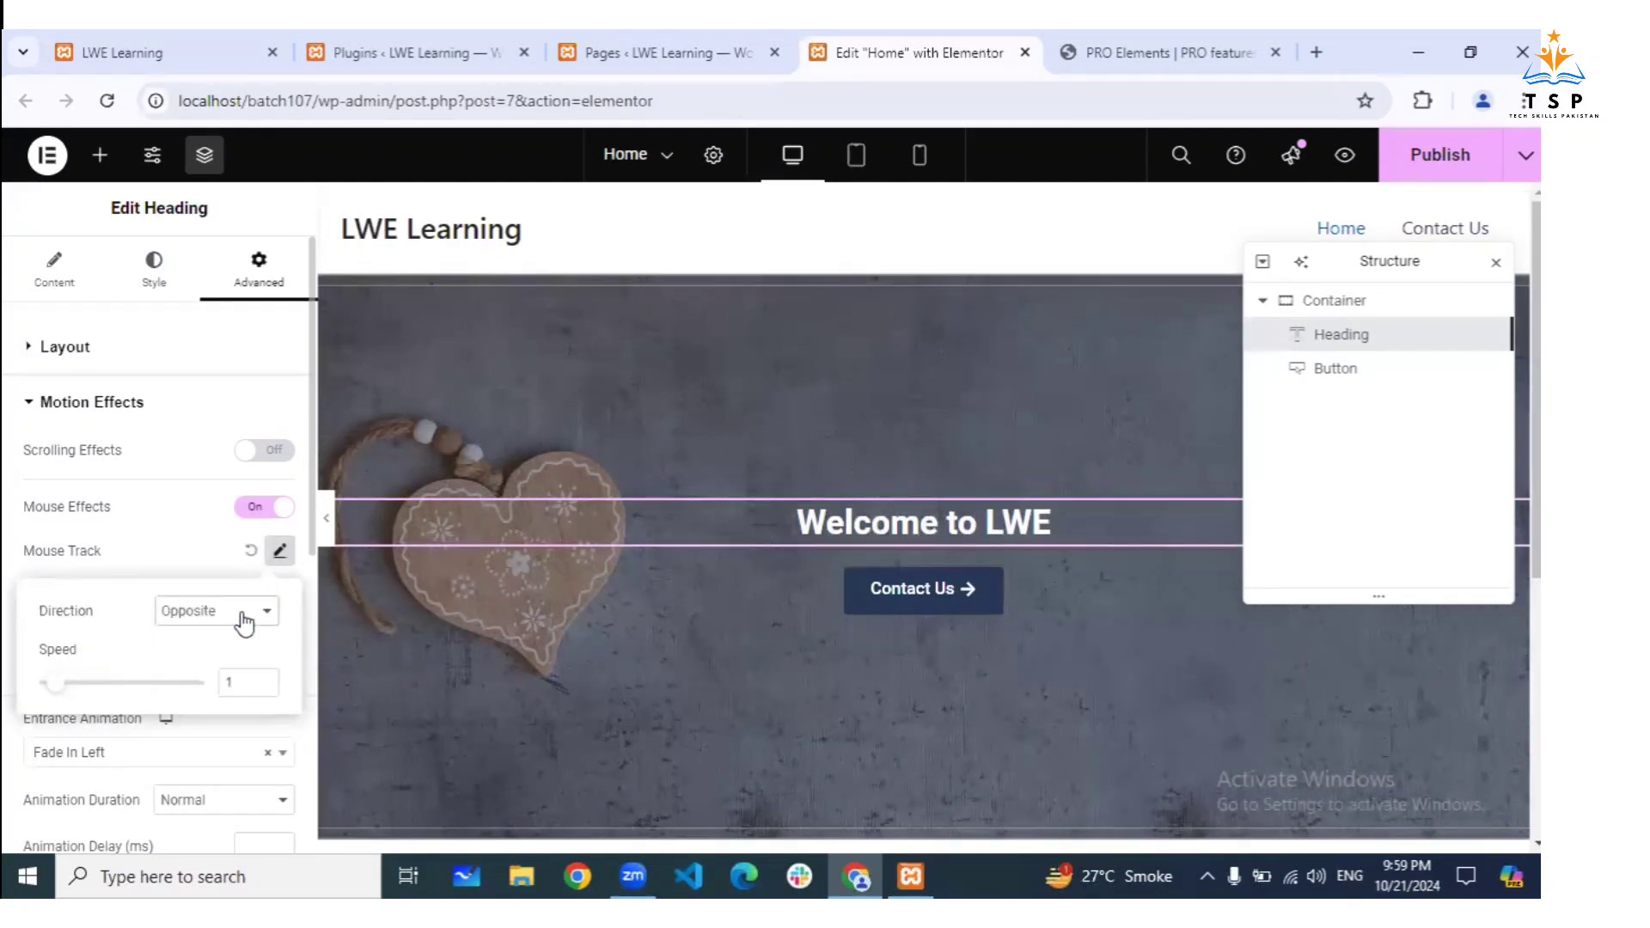
click(198, 548)
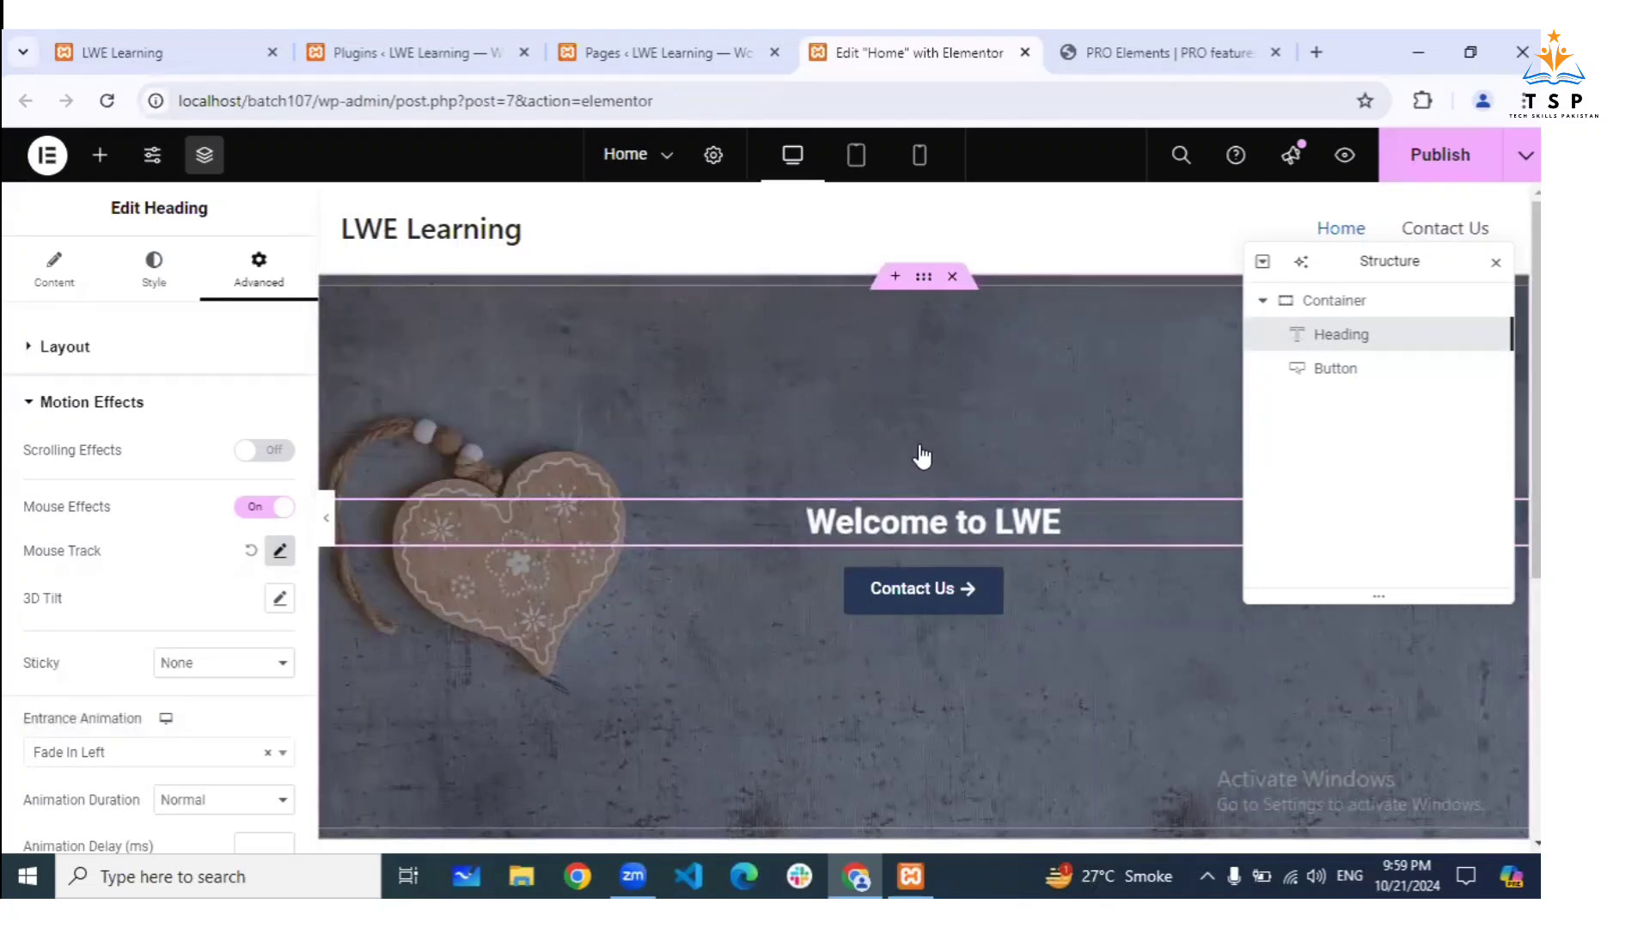
click(279, 599)
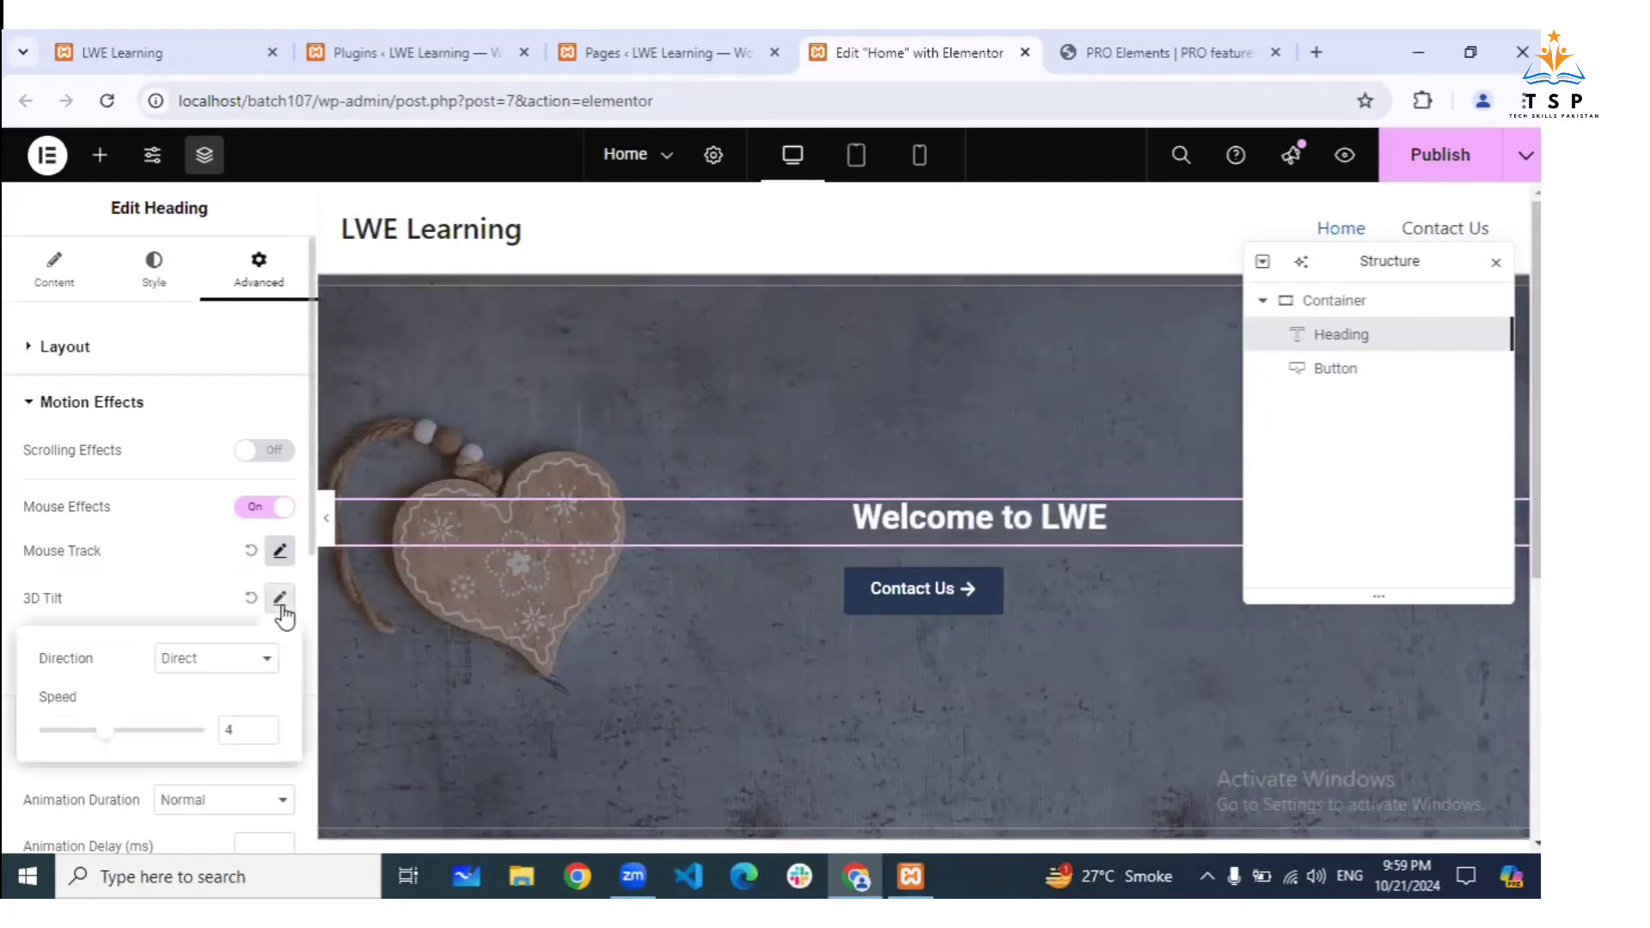
click(191, 608)
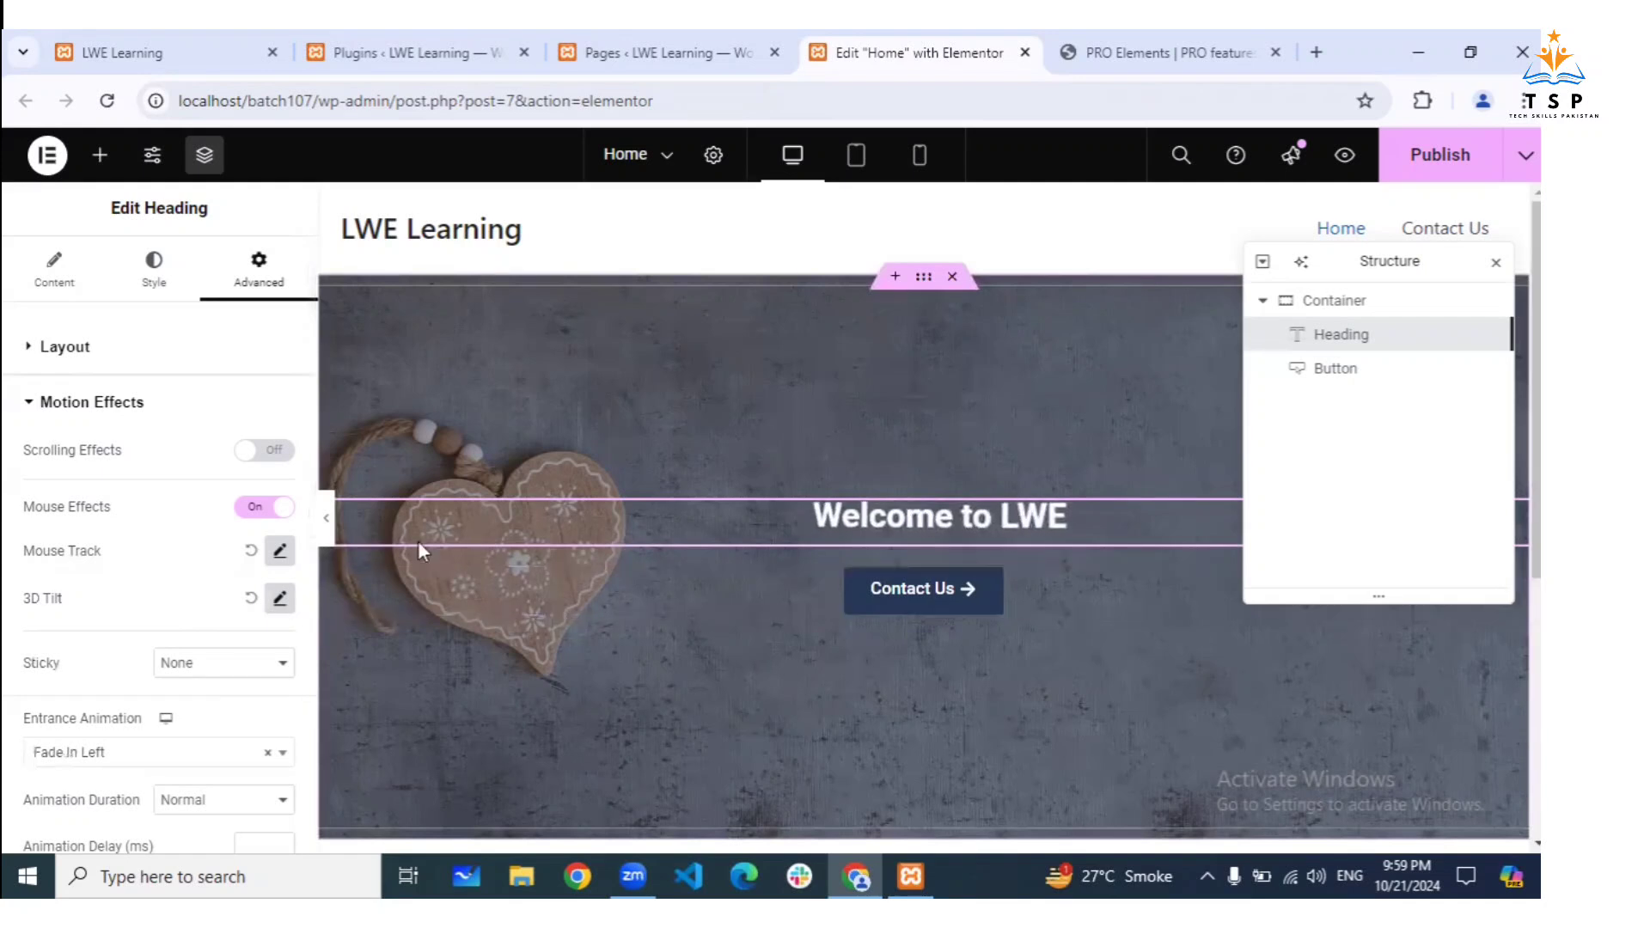
Reset the heading's Mouse Track and 3D Tilt effects to their defaults
click(251, 550)
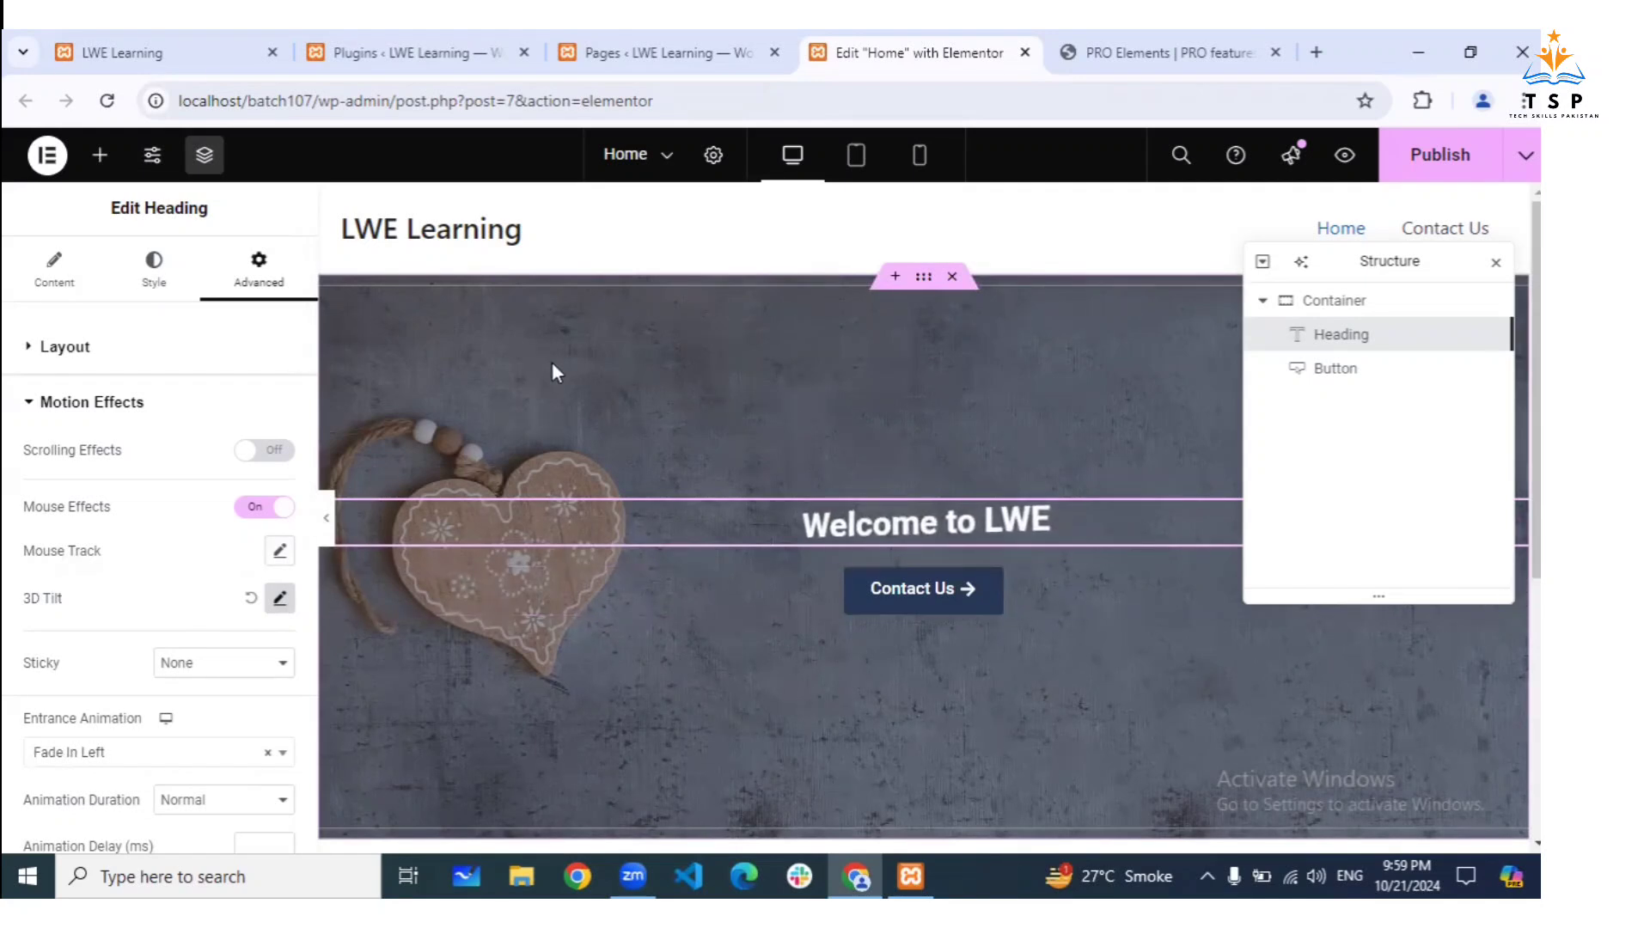
click(249, 599)
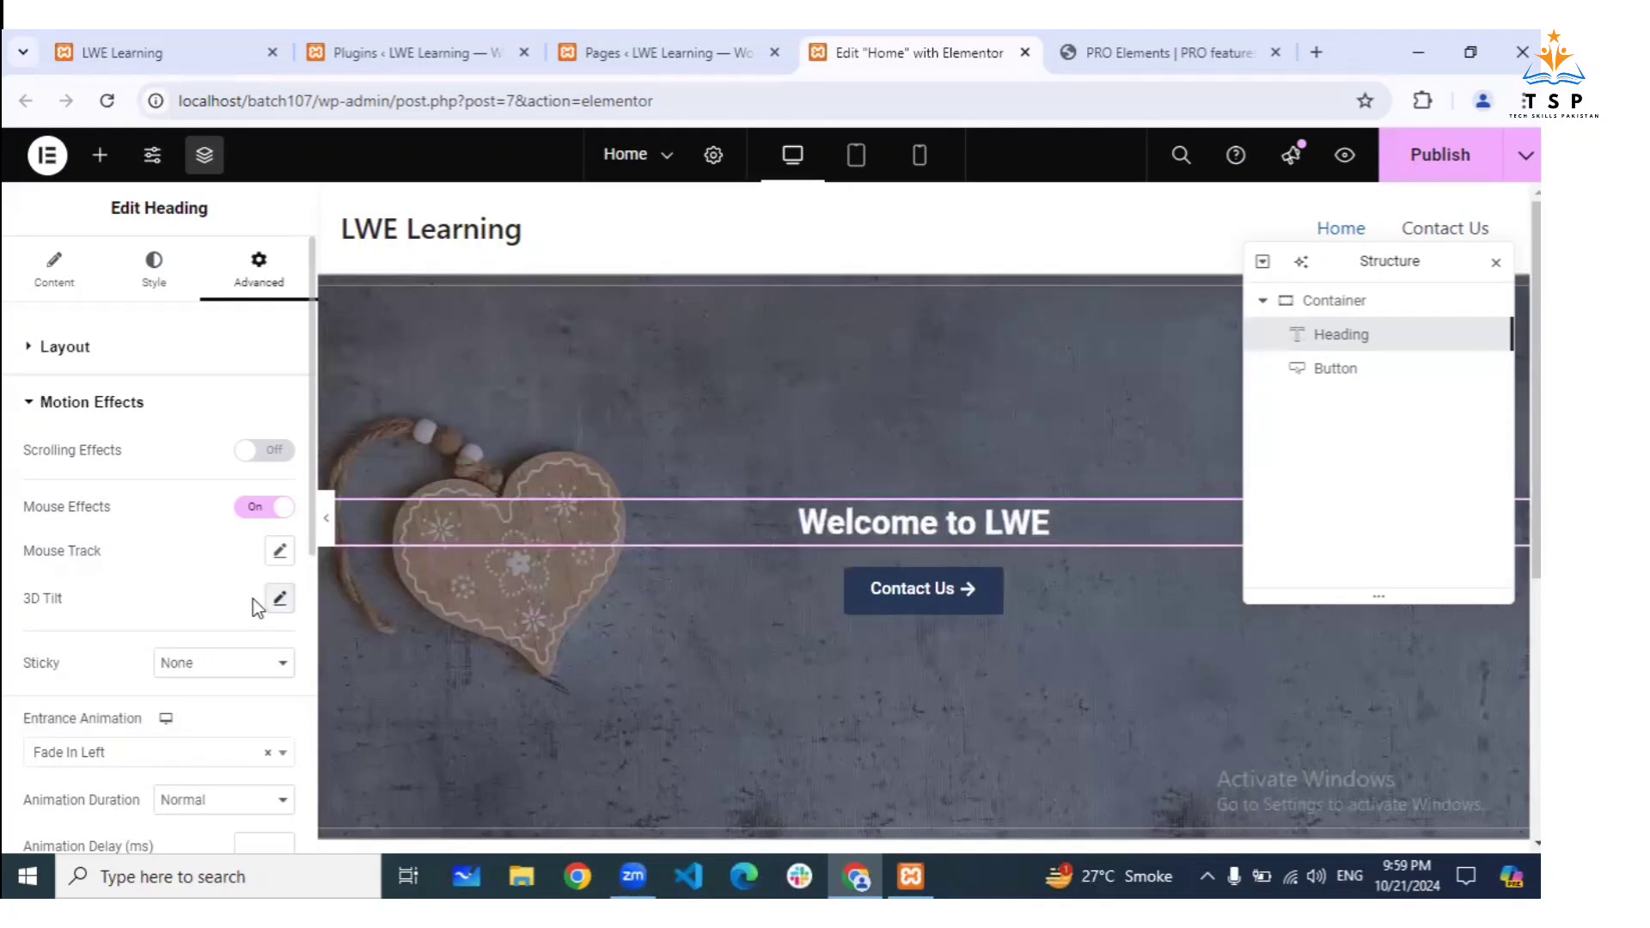
Turn off the Mouse Effects of the "Welcome to LWE" heading
click(255, 507)
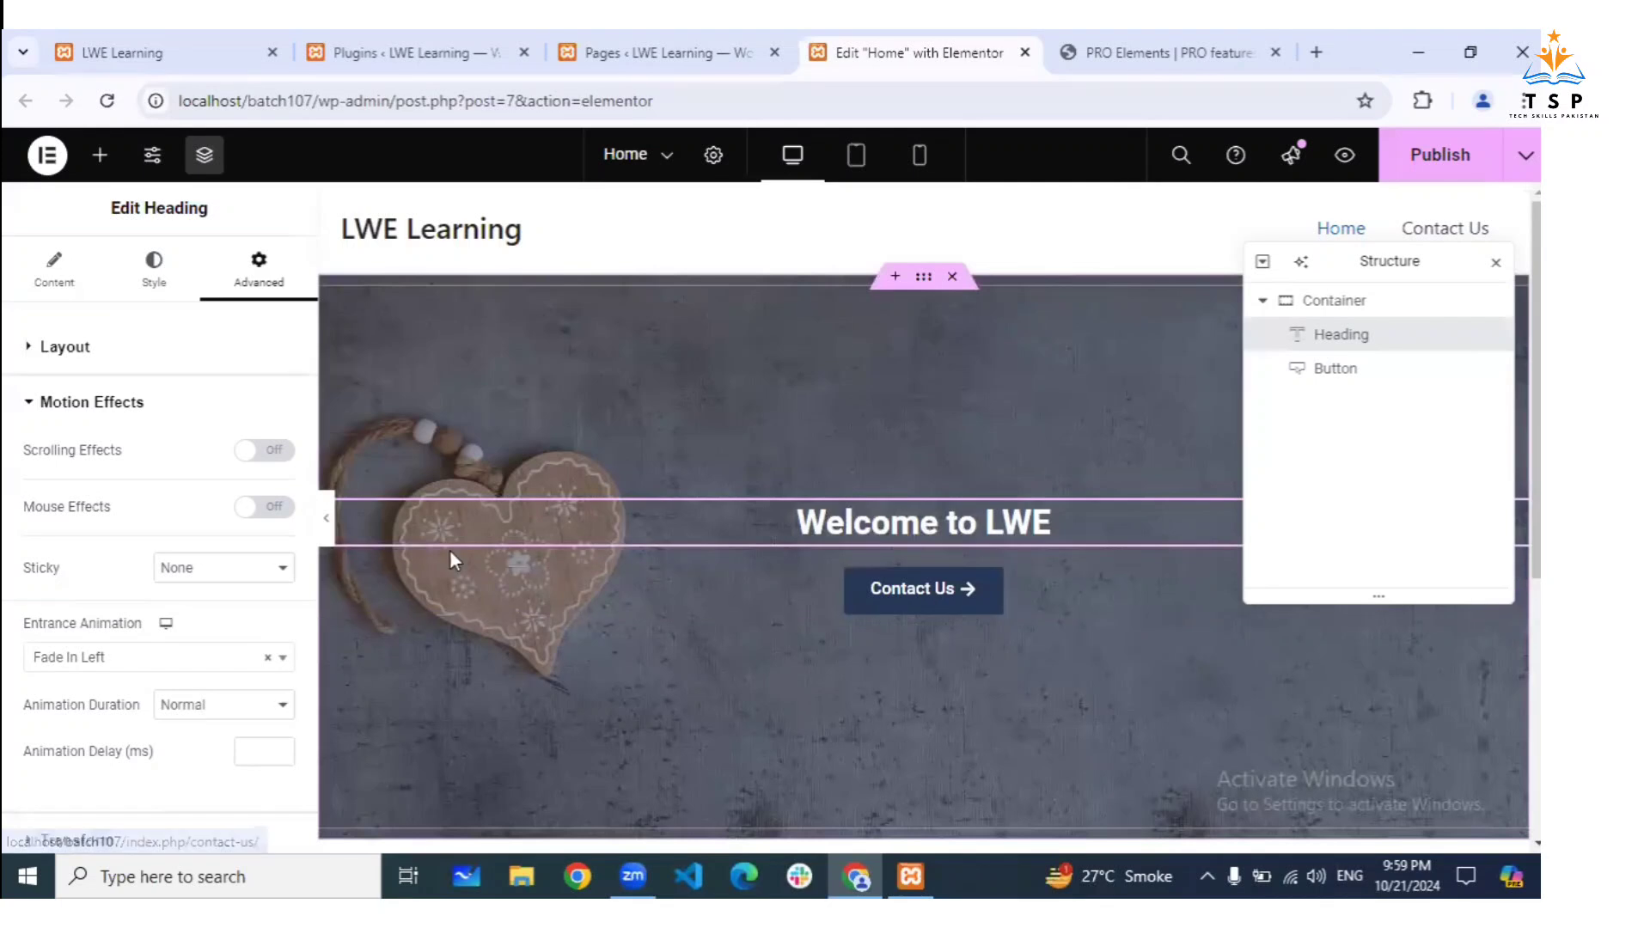
scroll(851, 513, down, 5)
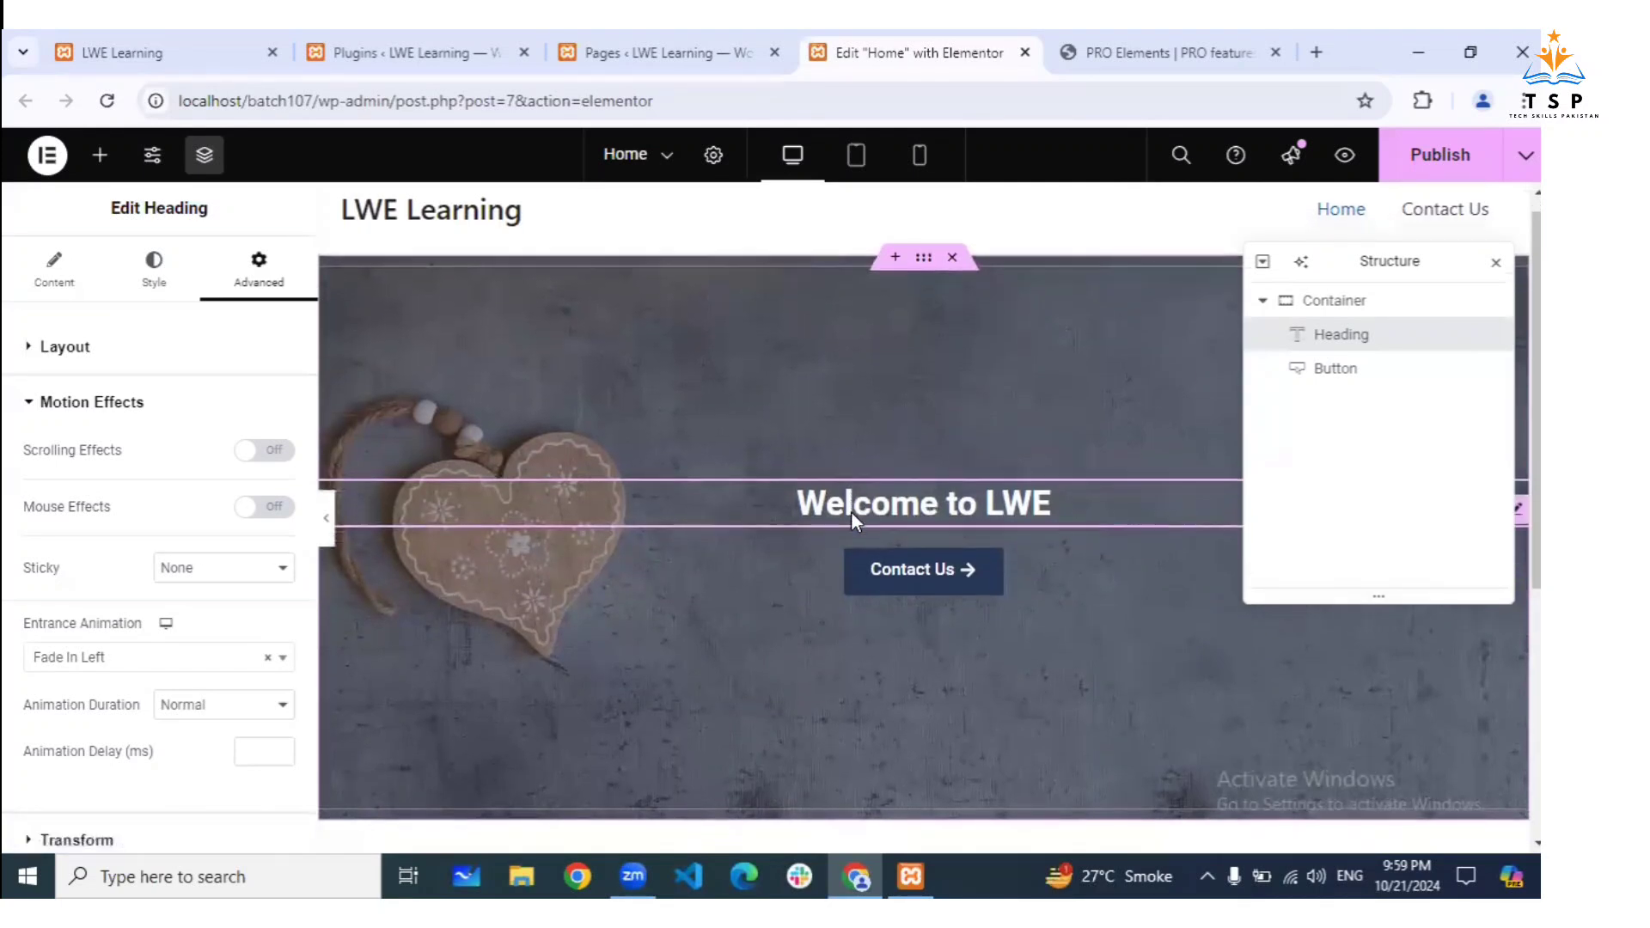
scroll(857, 522, down, 1)
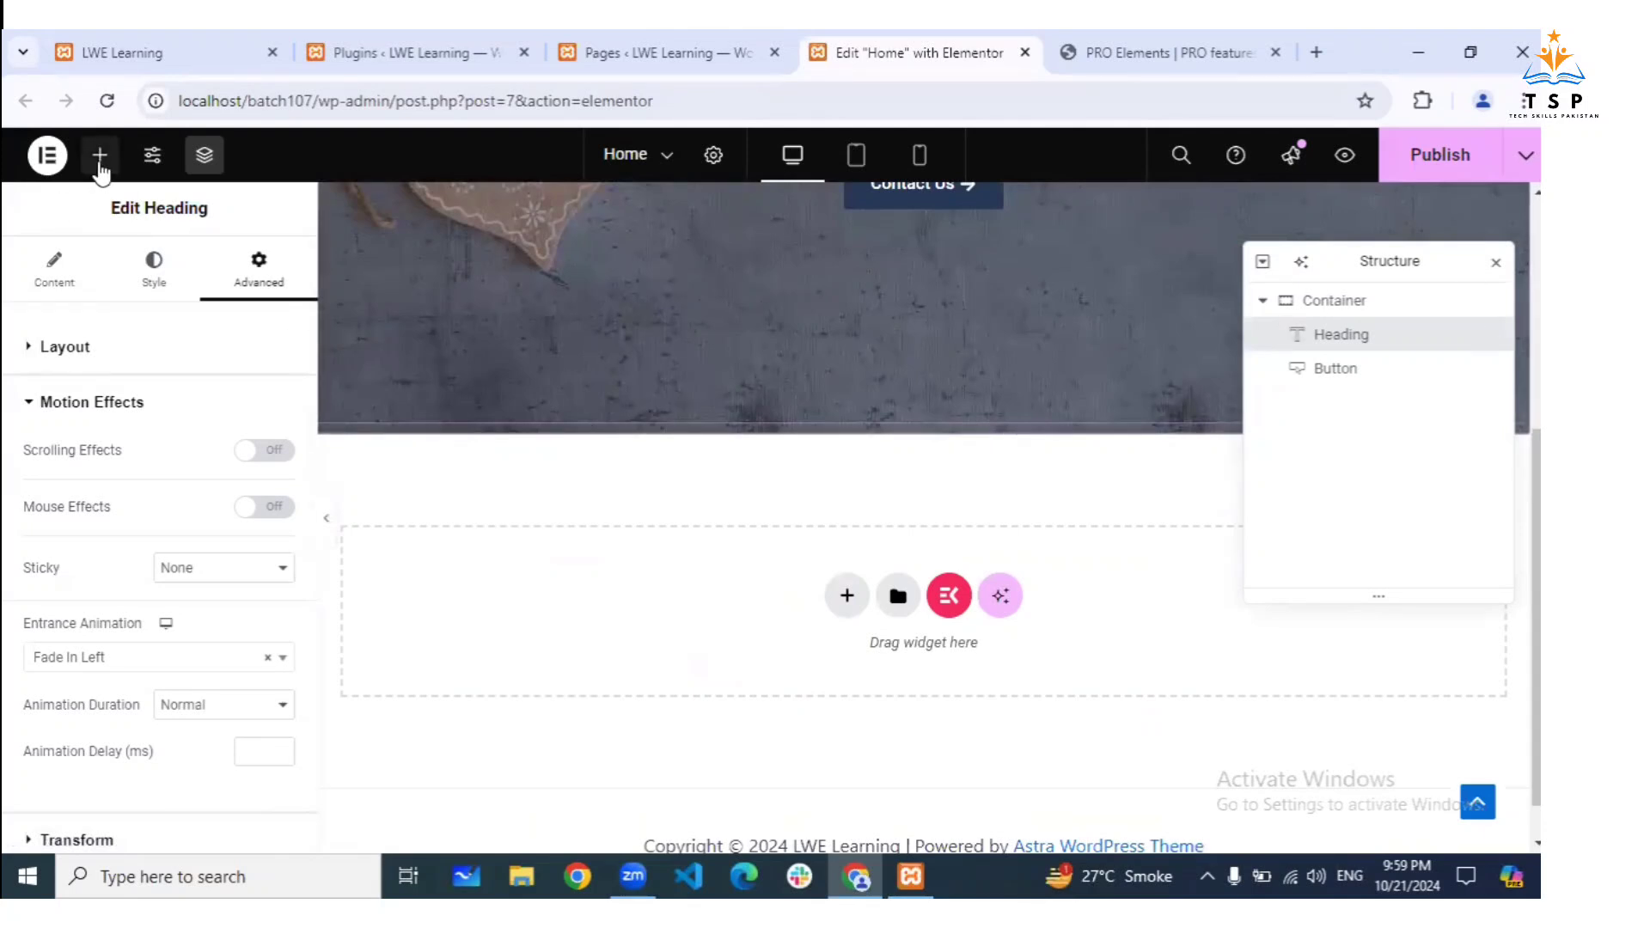
Open the widget library and look over the Home page from the hero section to the empty area below it
click(100, 156)
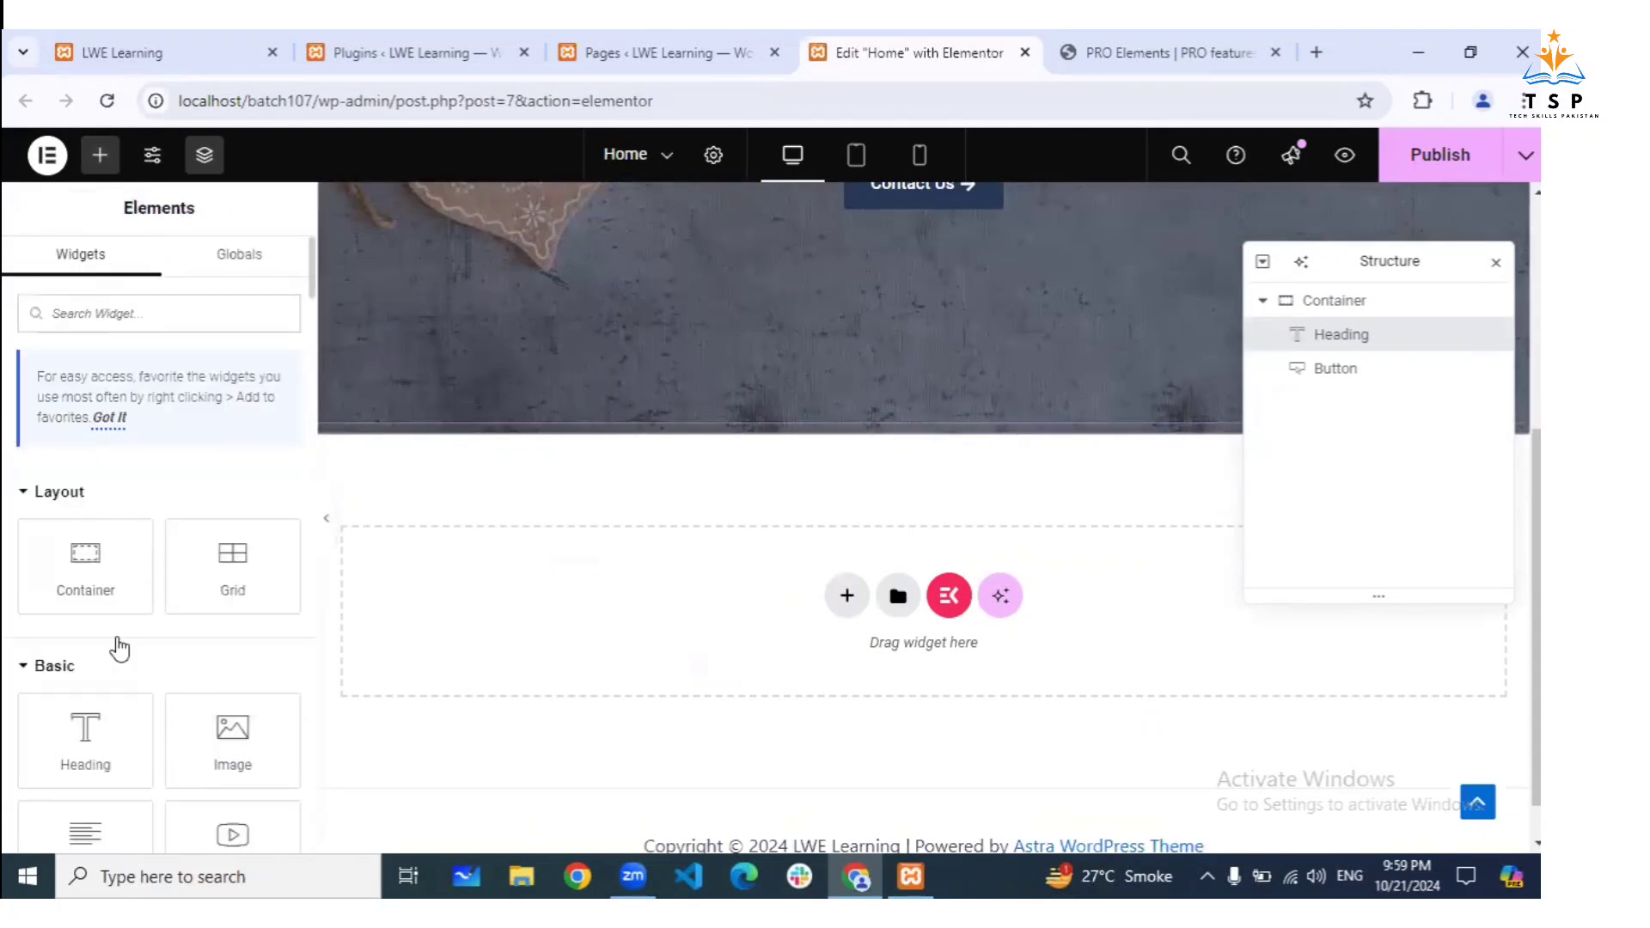
scroll(117, 648, down, 2)
scroll(862, 354, up, 1)
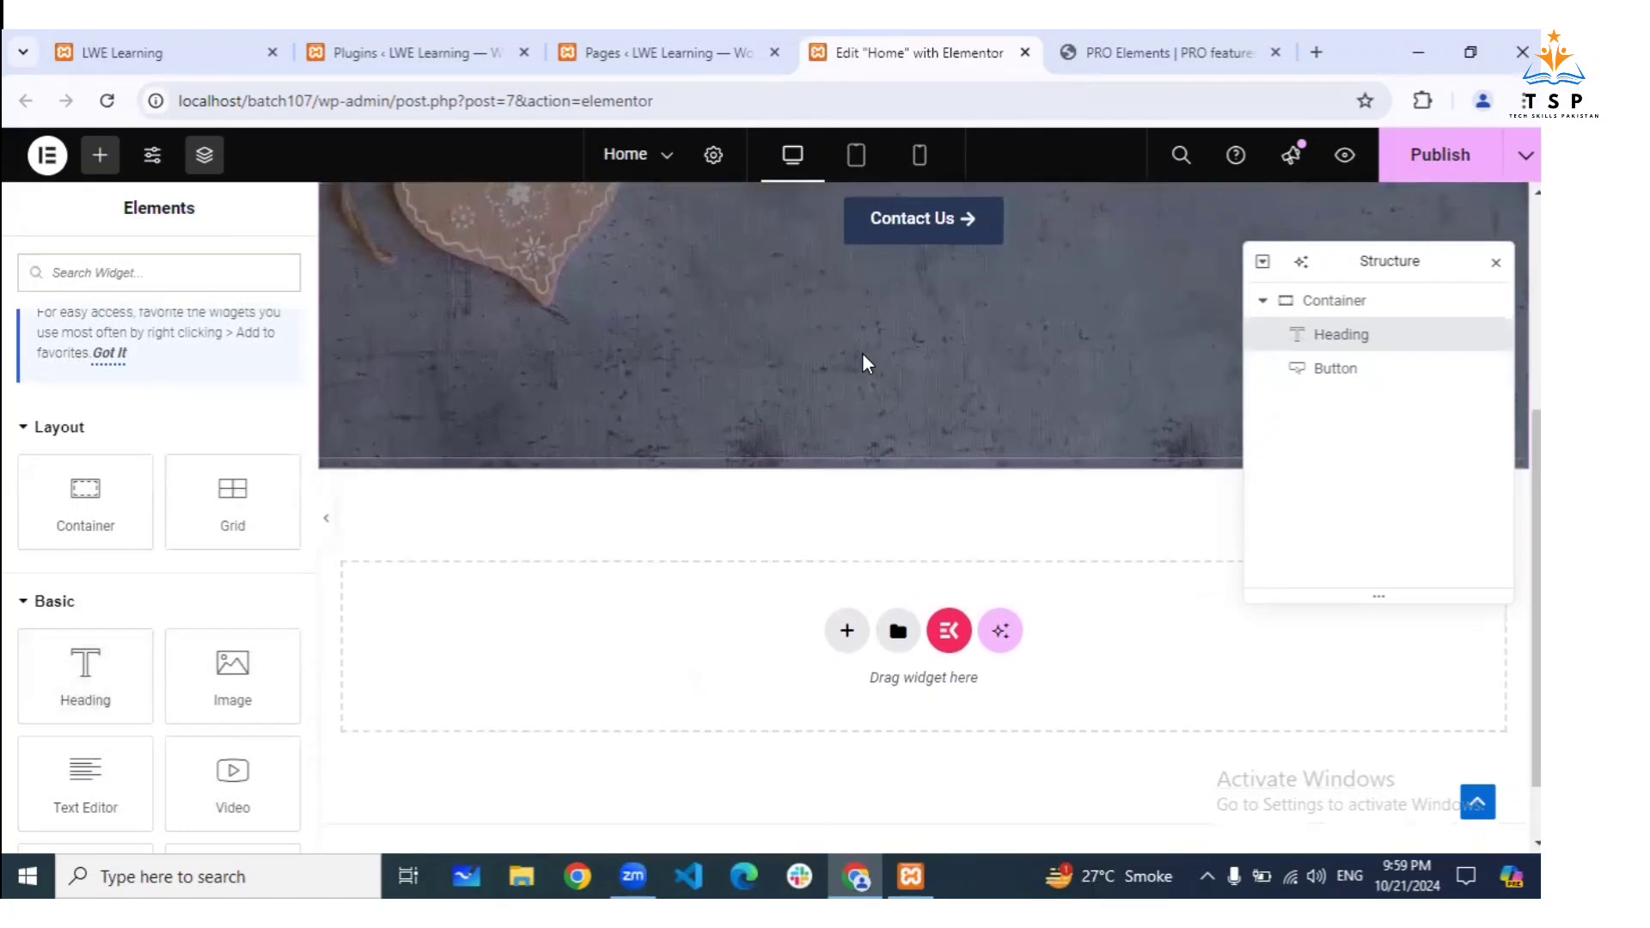
scroll(862, 354, down, 2)
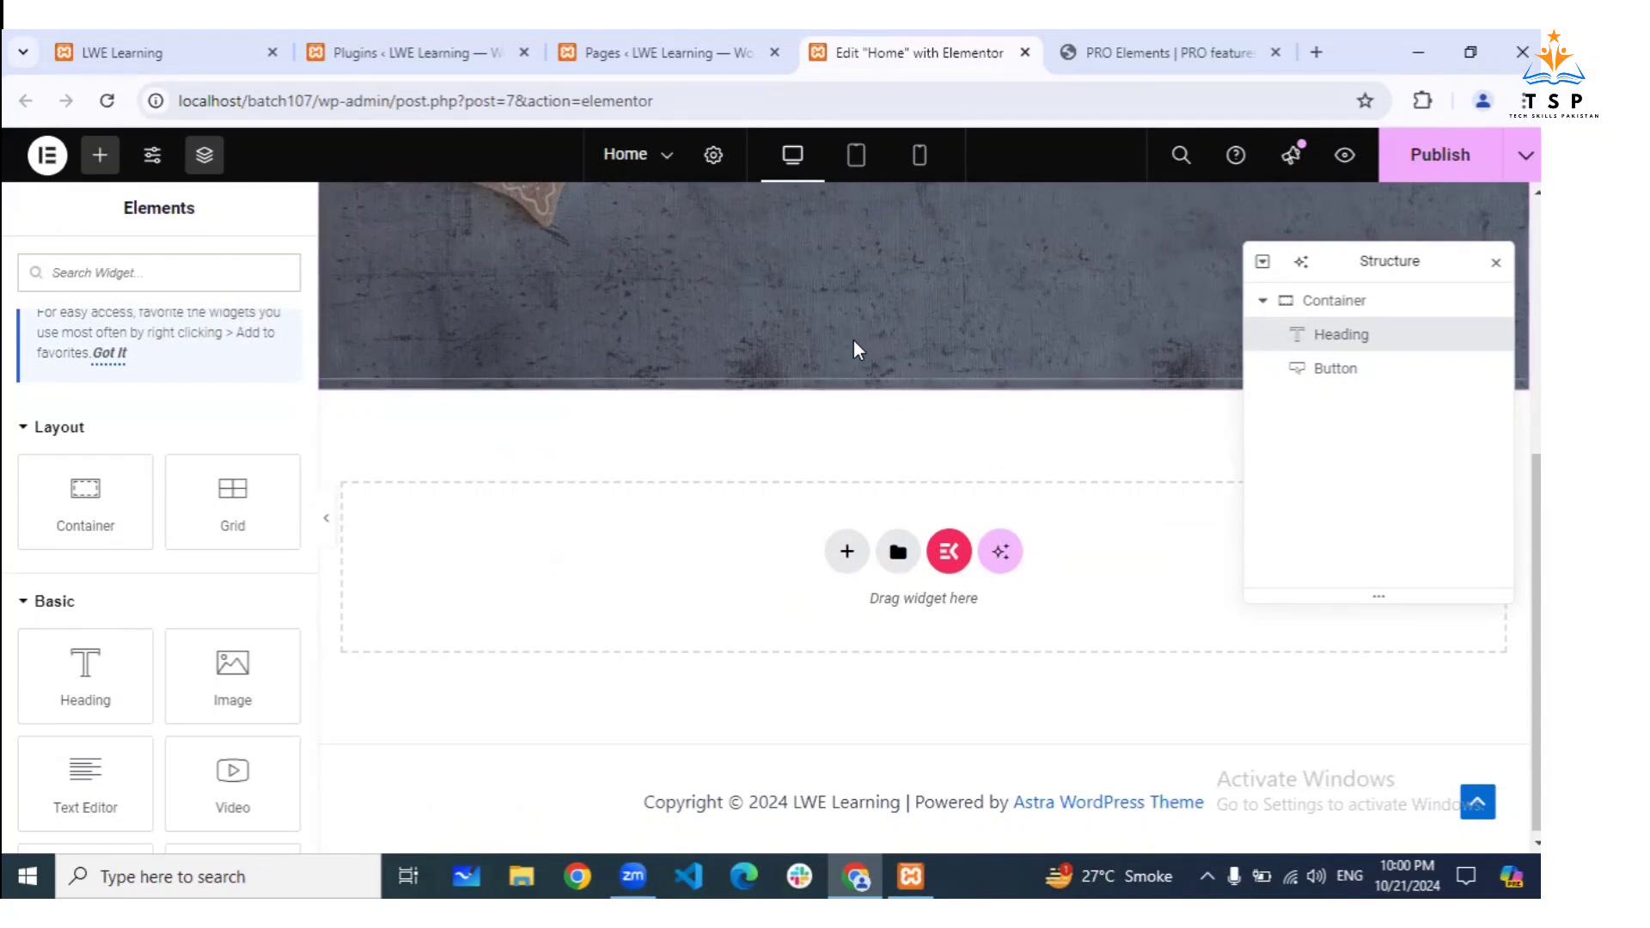
scroll(854, 338, up, 2)
scroll(854, 344, up, 3)
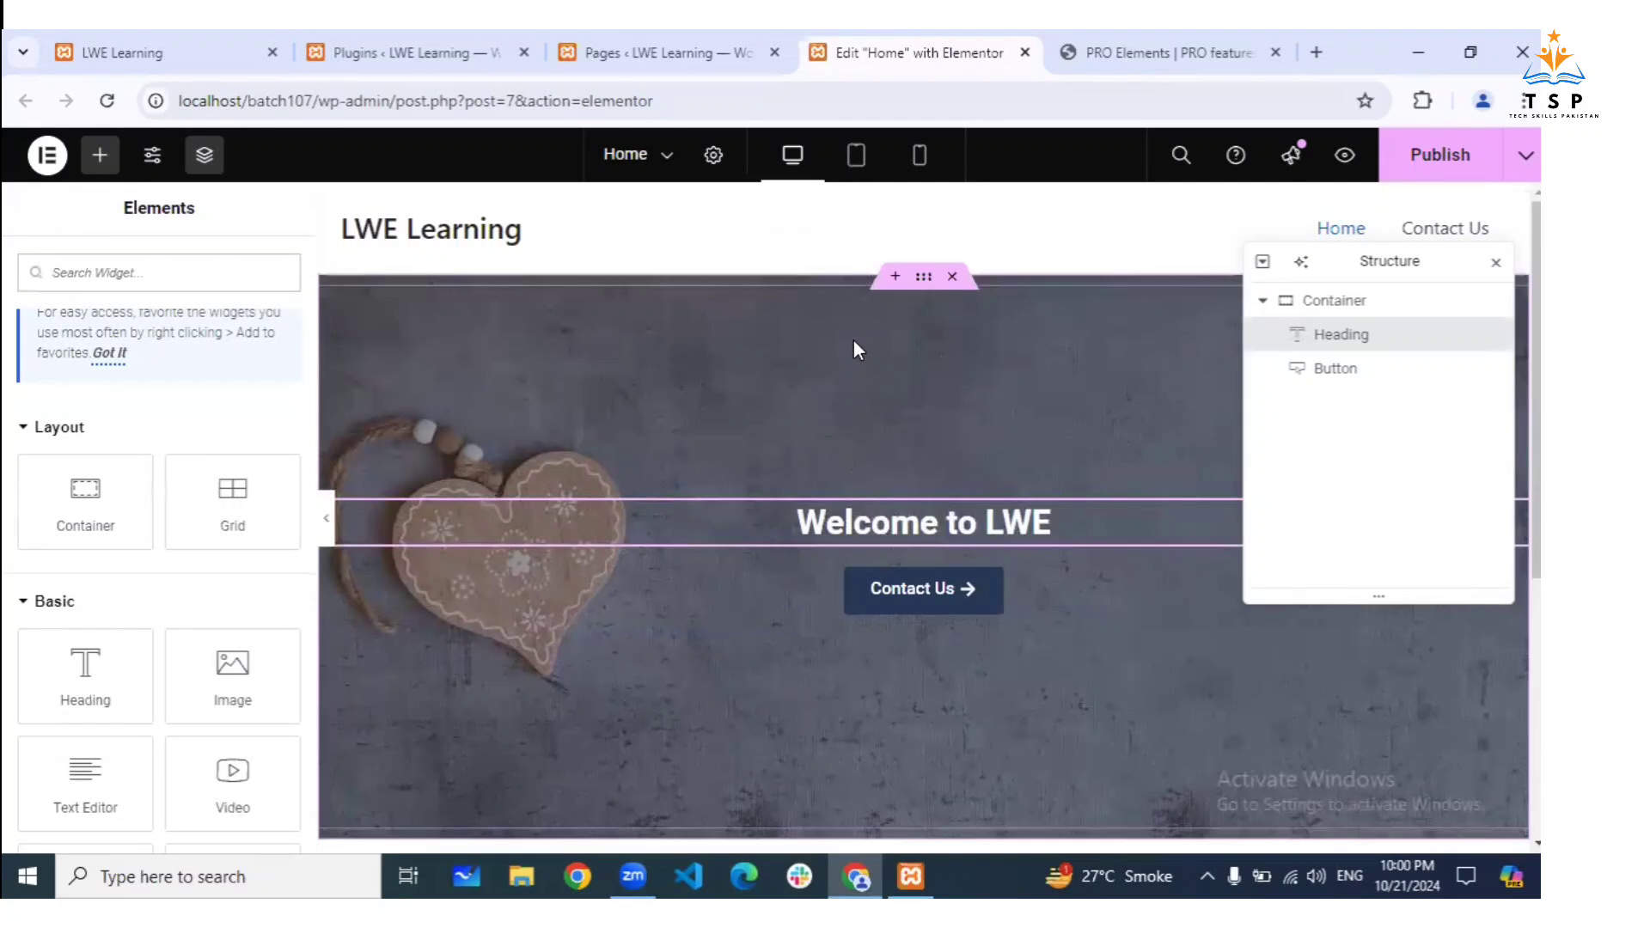
scroll(853, 347, down, 3)
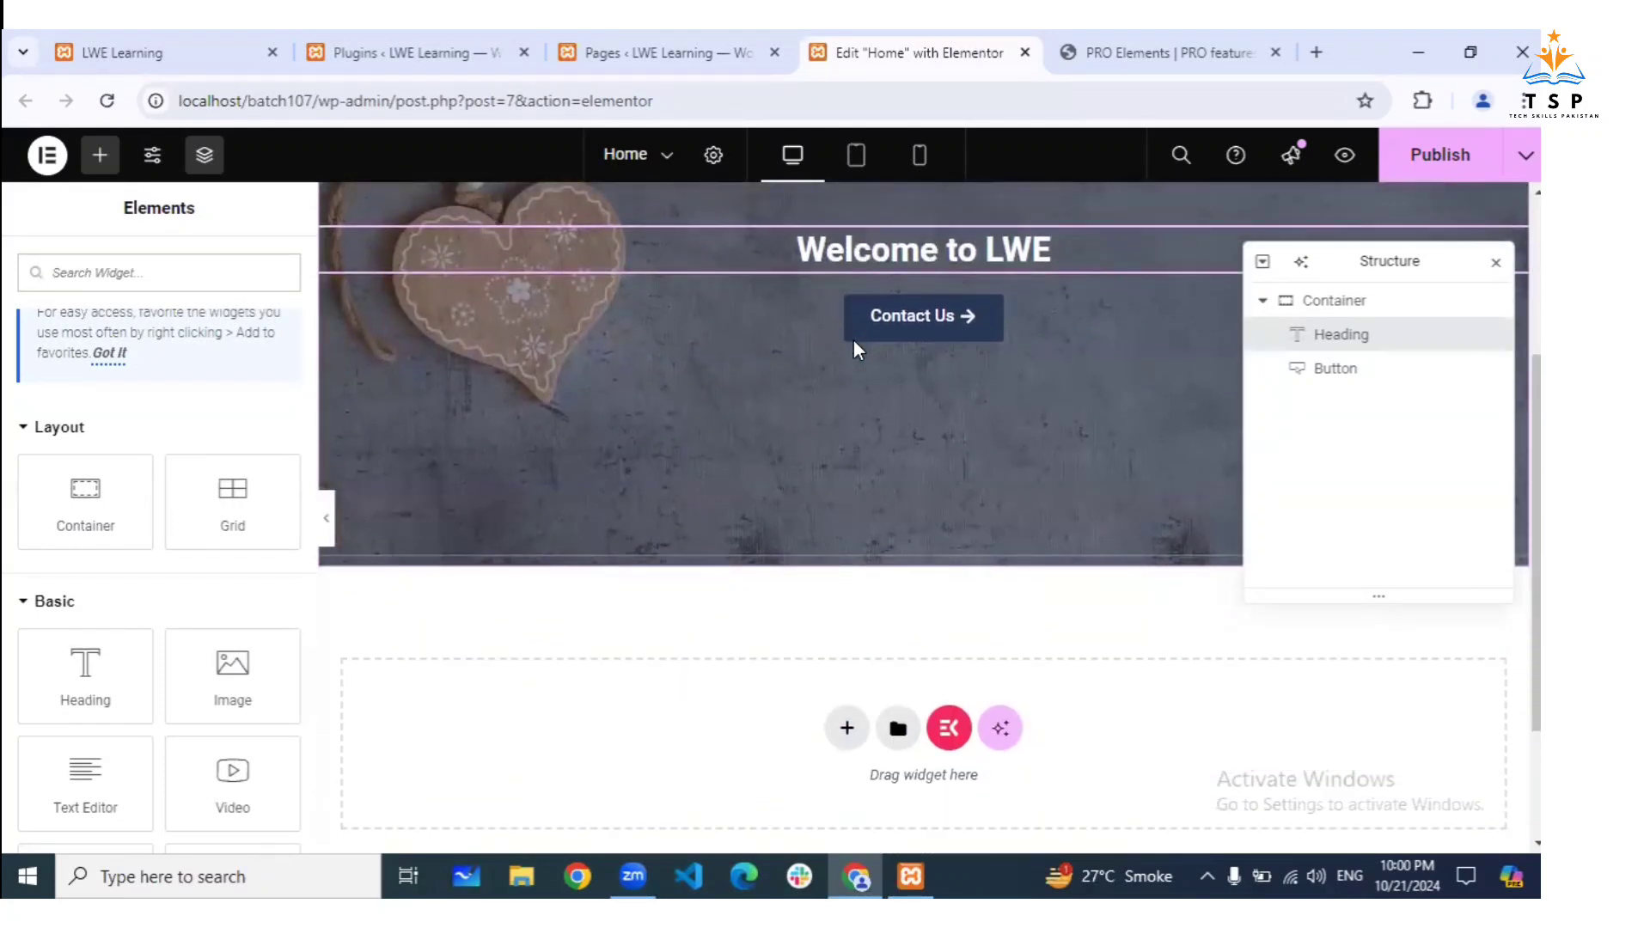
scroll(838, 531, down, 2)
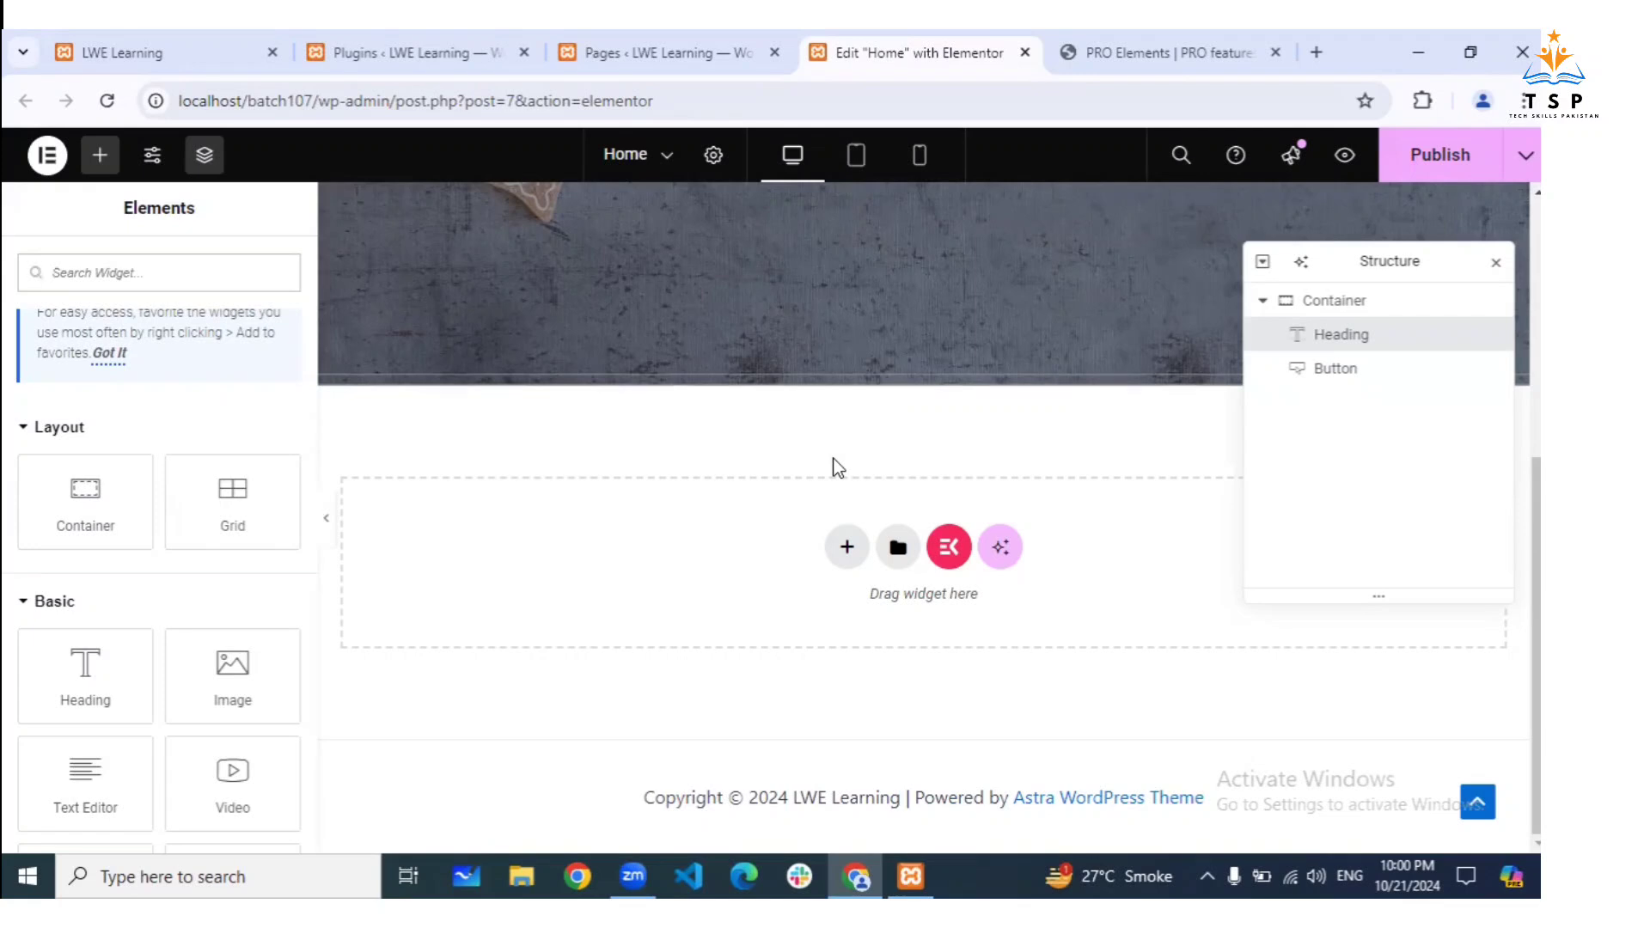
scroll(837, 467, up, 8)
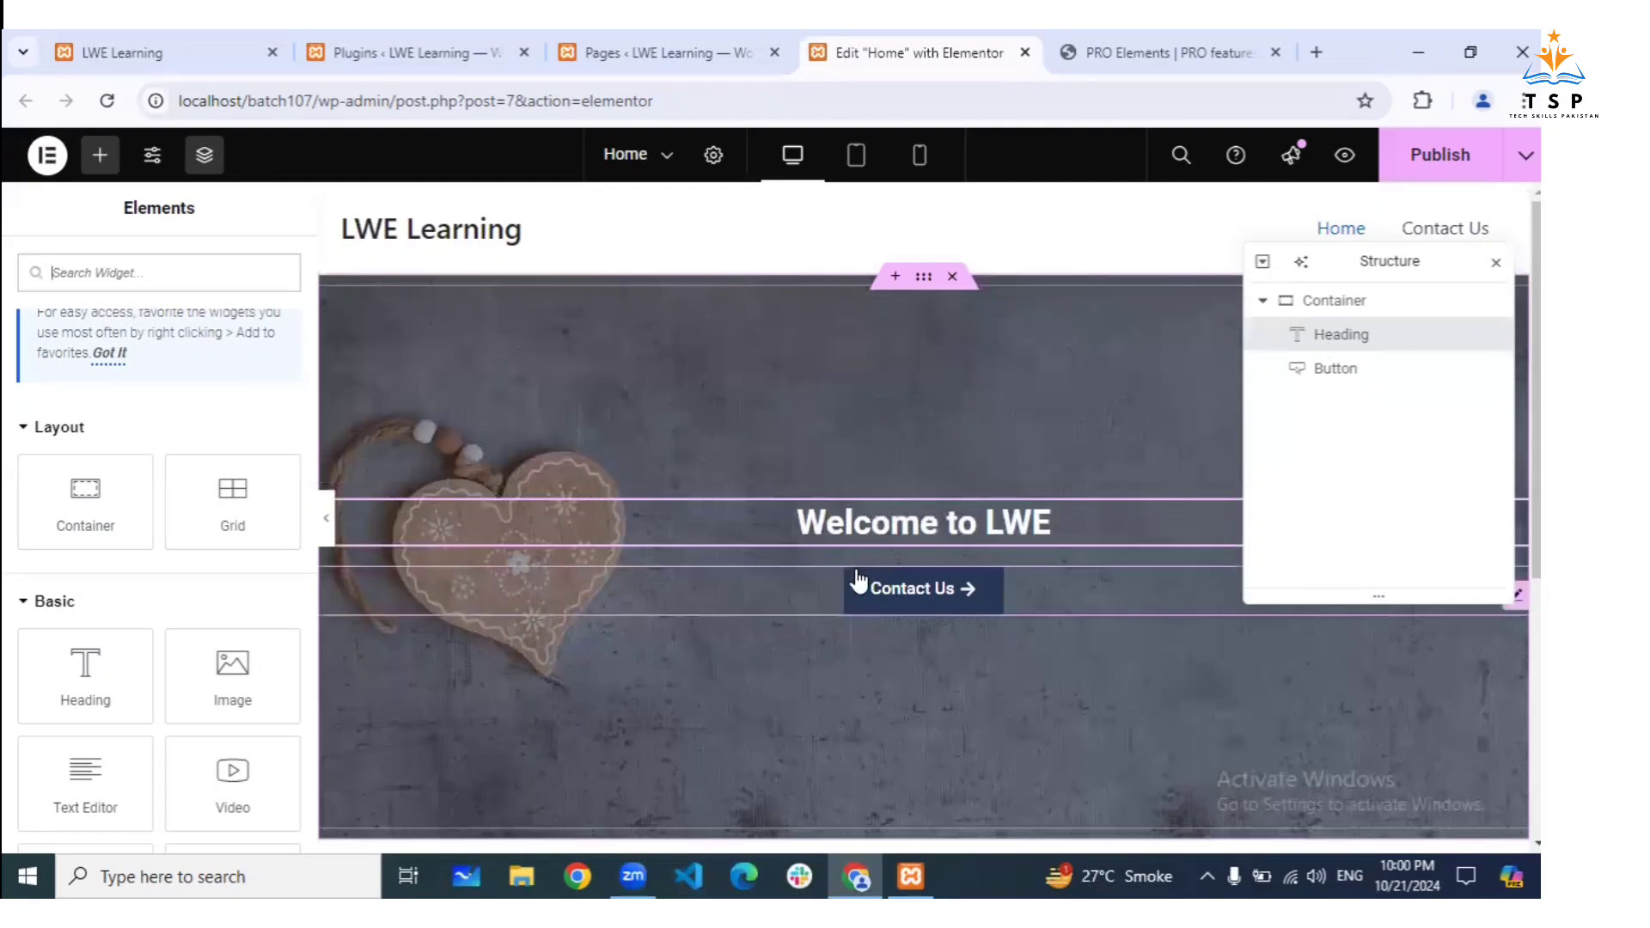
scroll(850, 581, down, 2)
scroll(847, 581, down, 5)
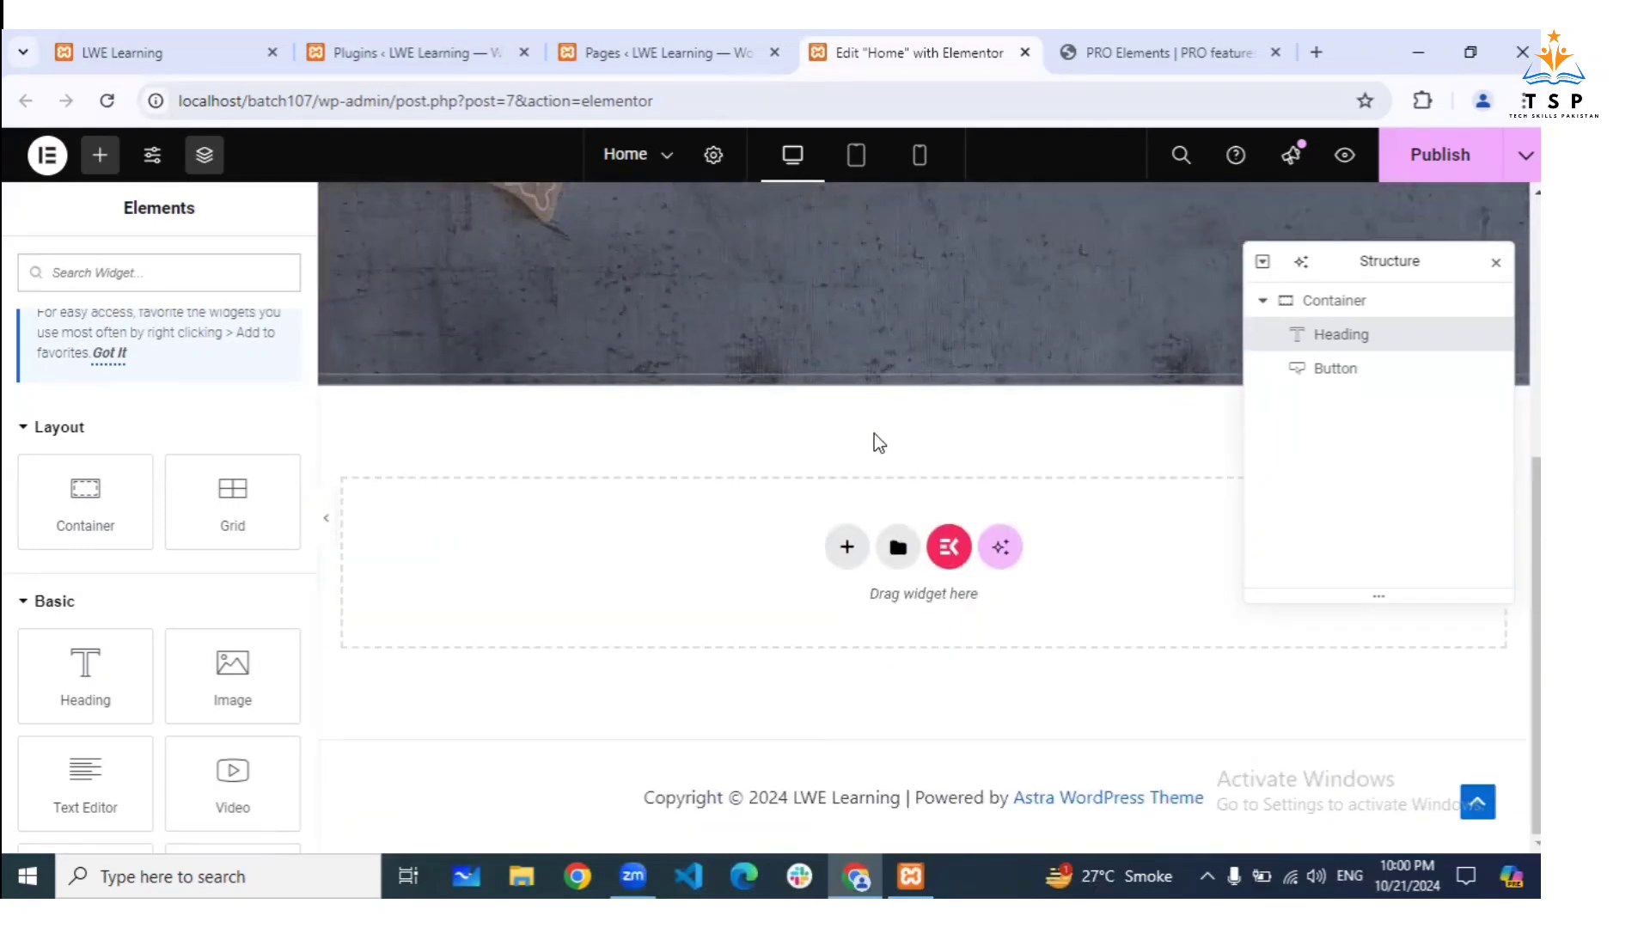
Search the widget library for "post", look through the matching widgets, and clear the search
scroll(140, 617, down, 6)
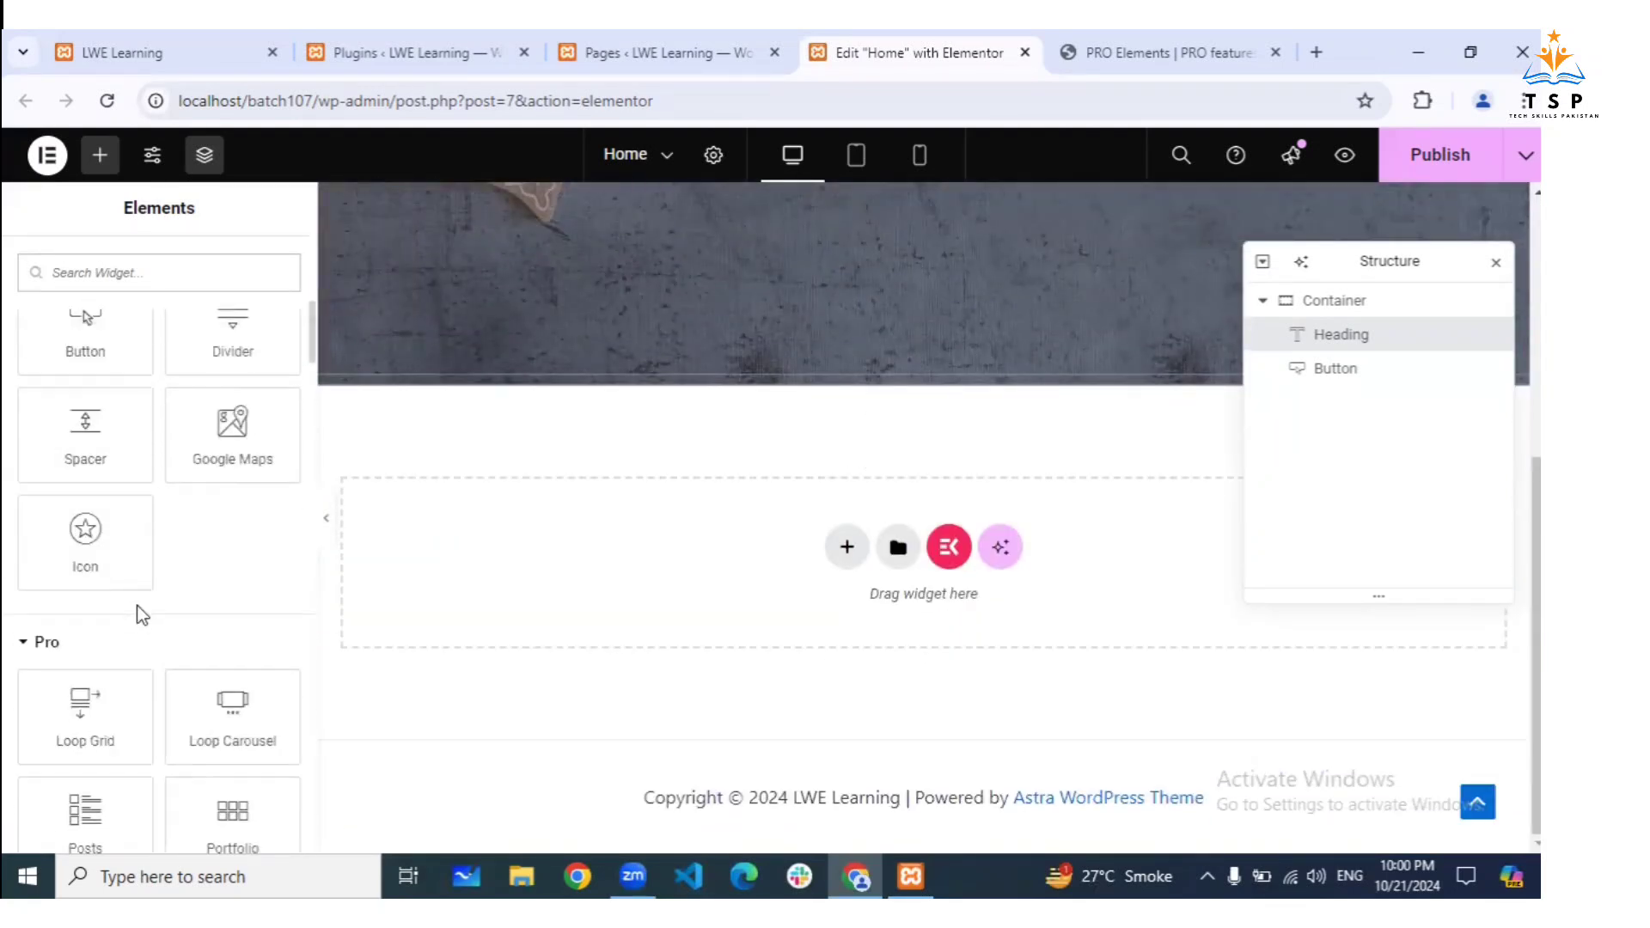
scroll(140, 616, up, 8)
text(po)
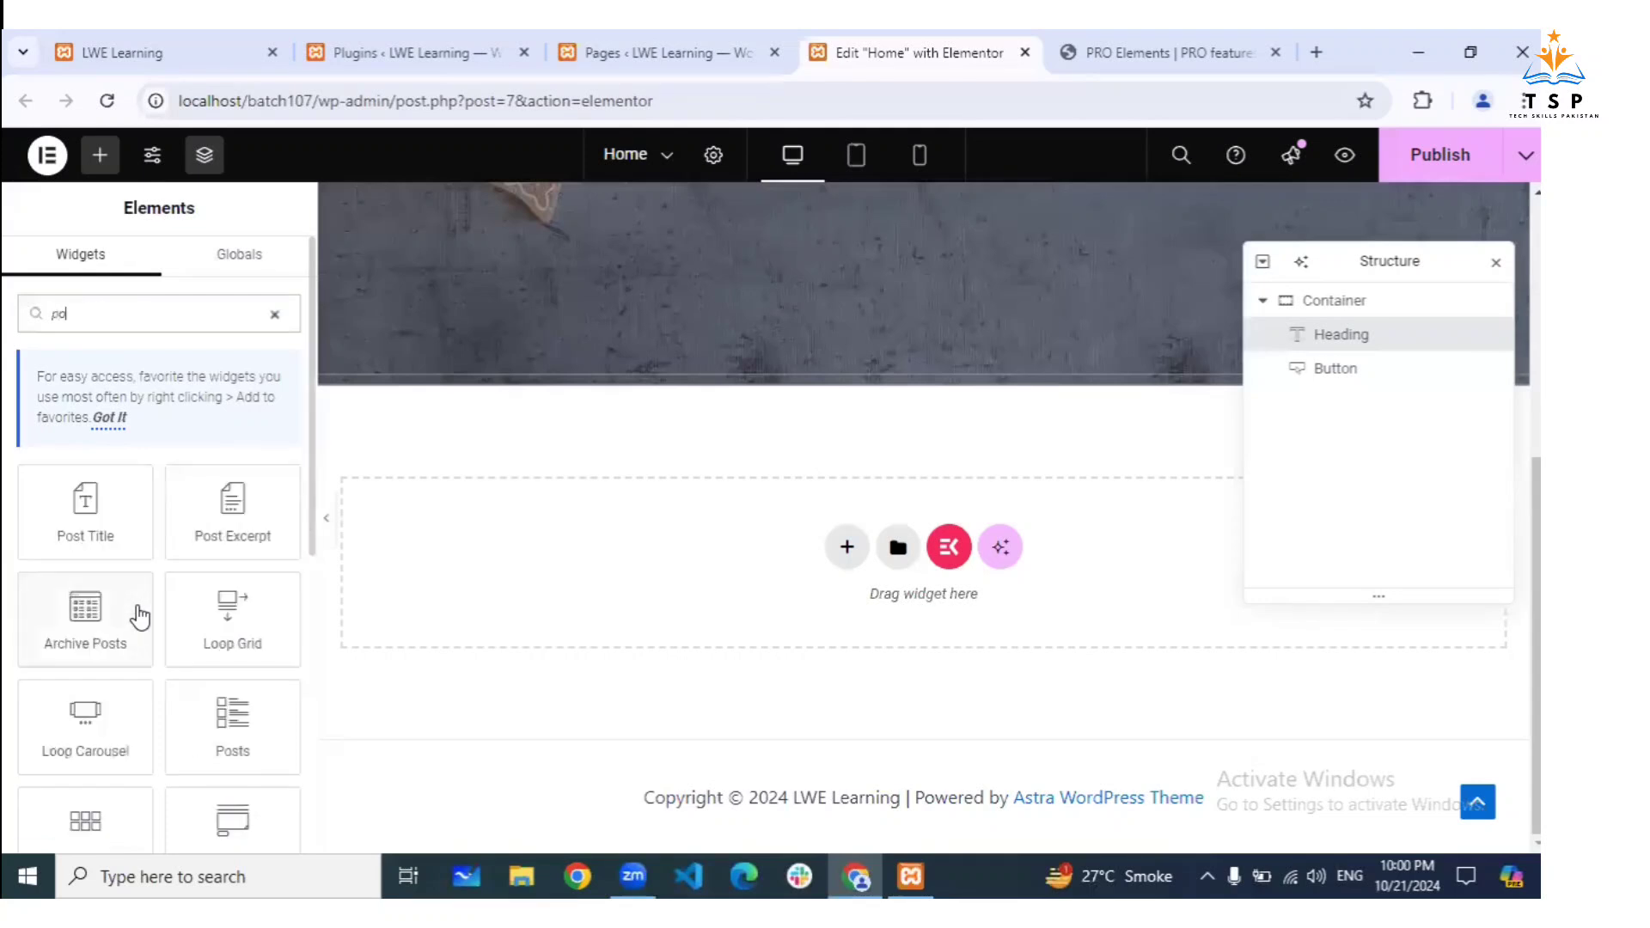
text(st)
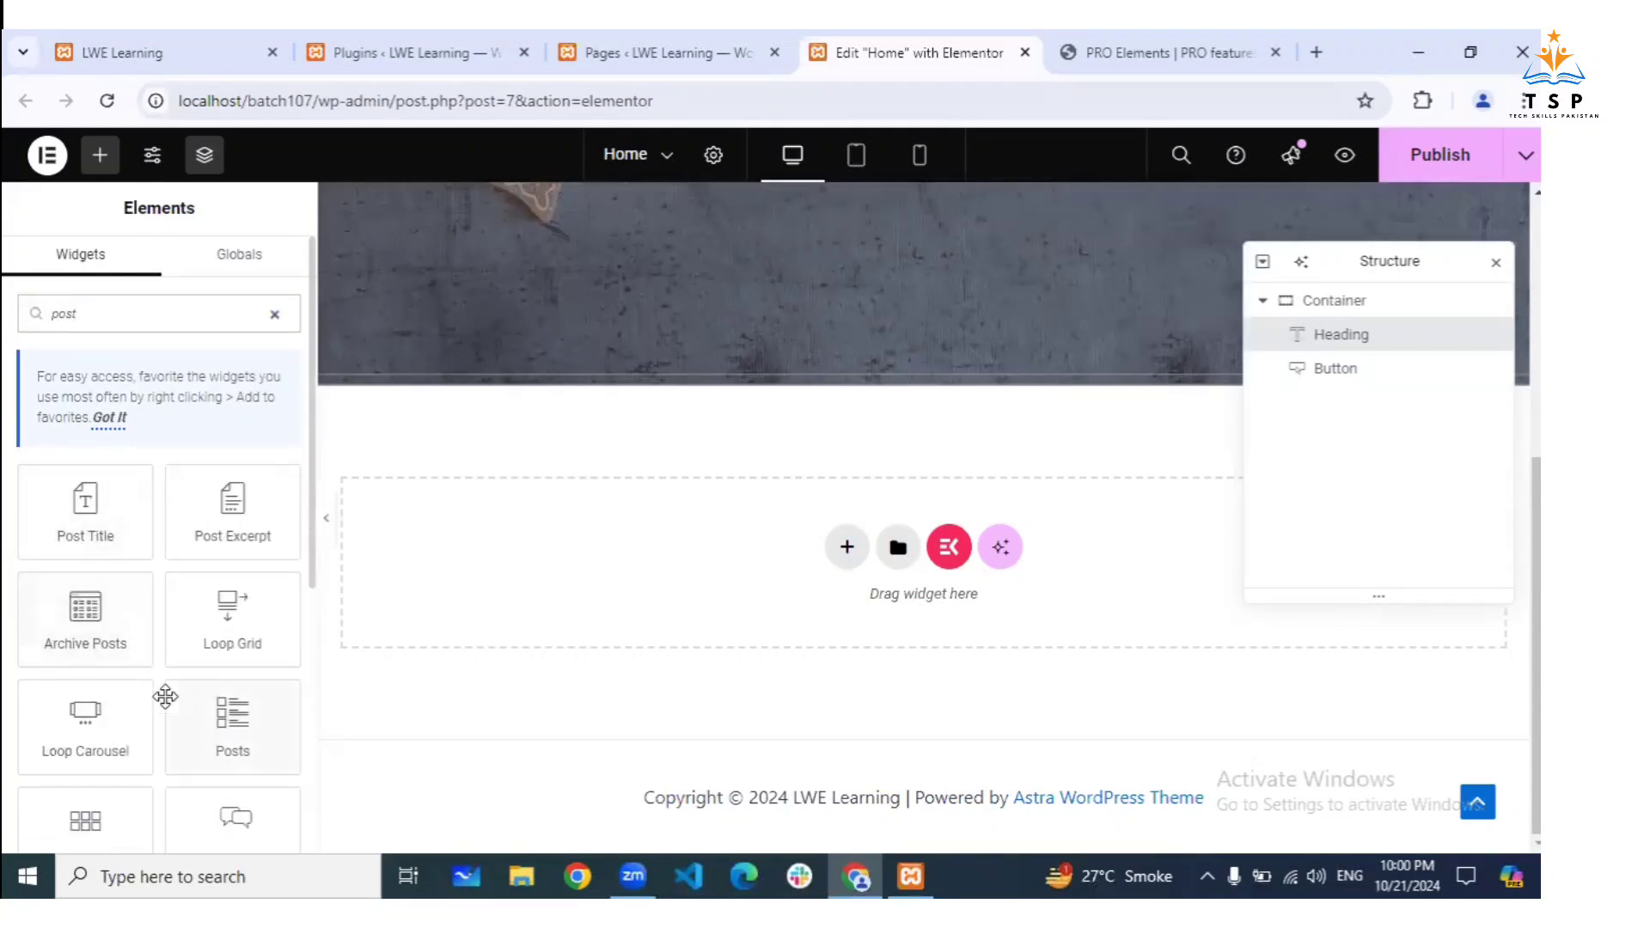
scroll(164, 704, down, 3)
scroll(165, 701, down, 3)
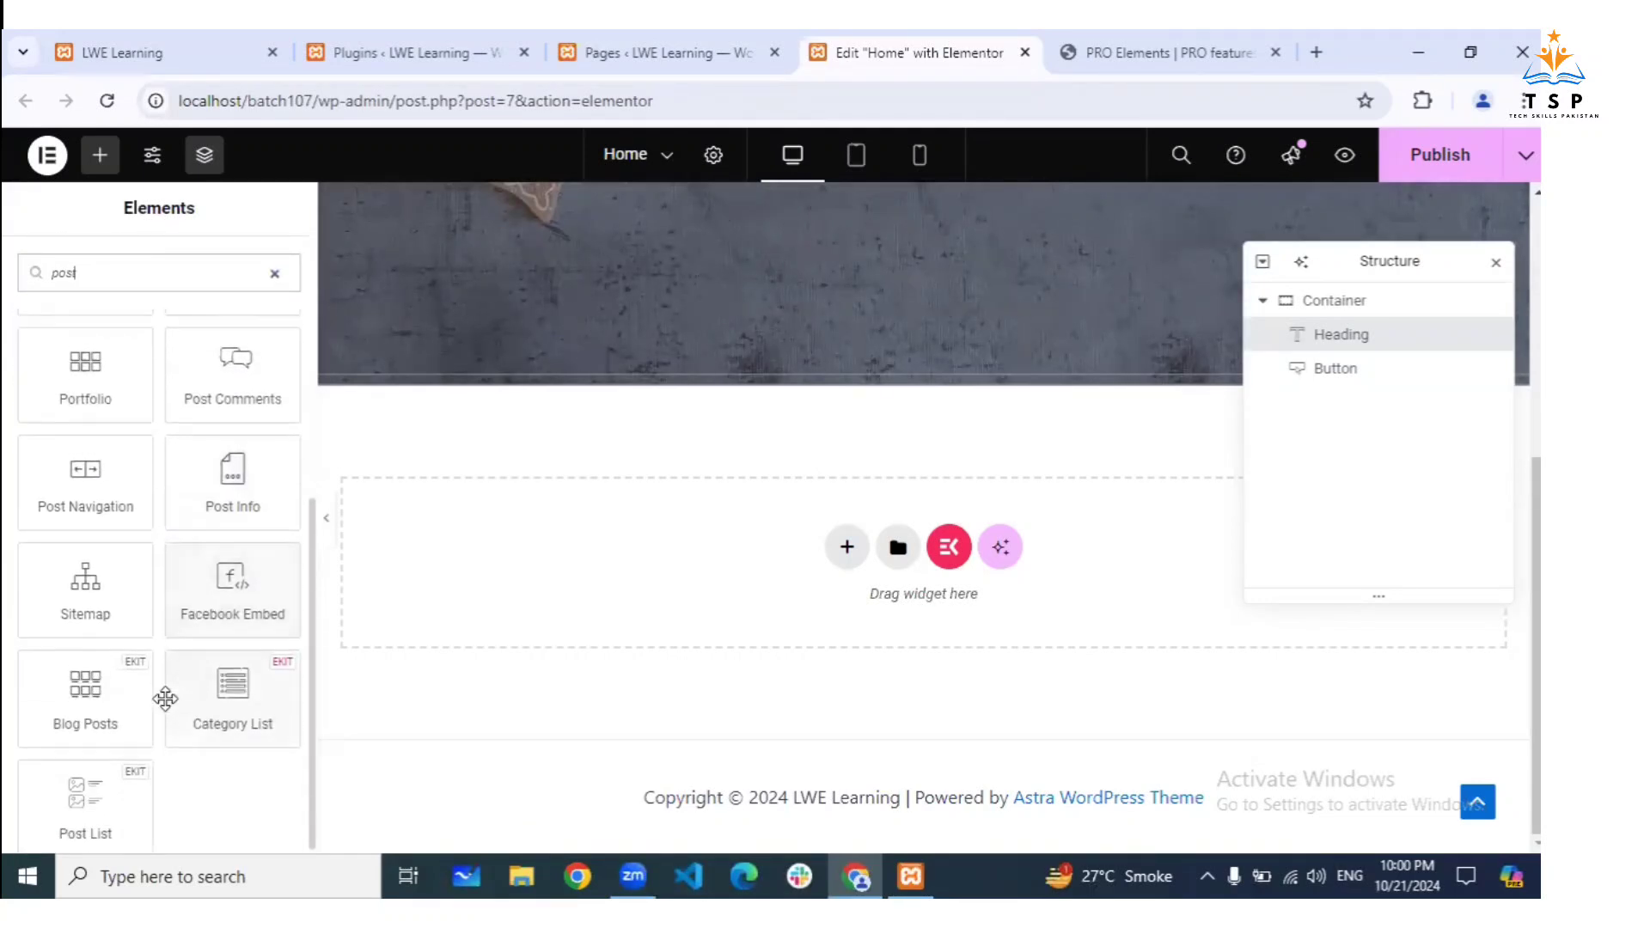
scroll(167, 679, up, 6)
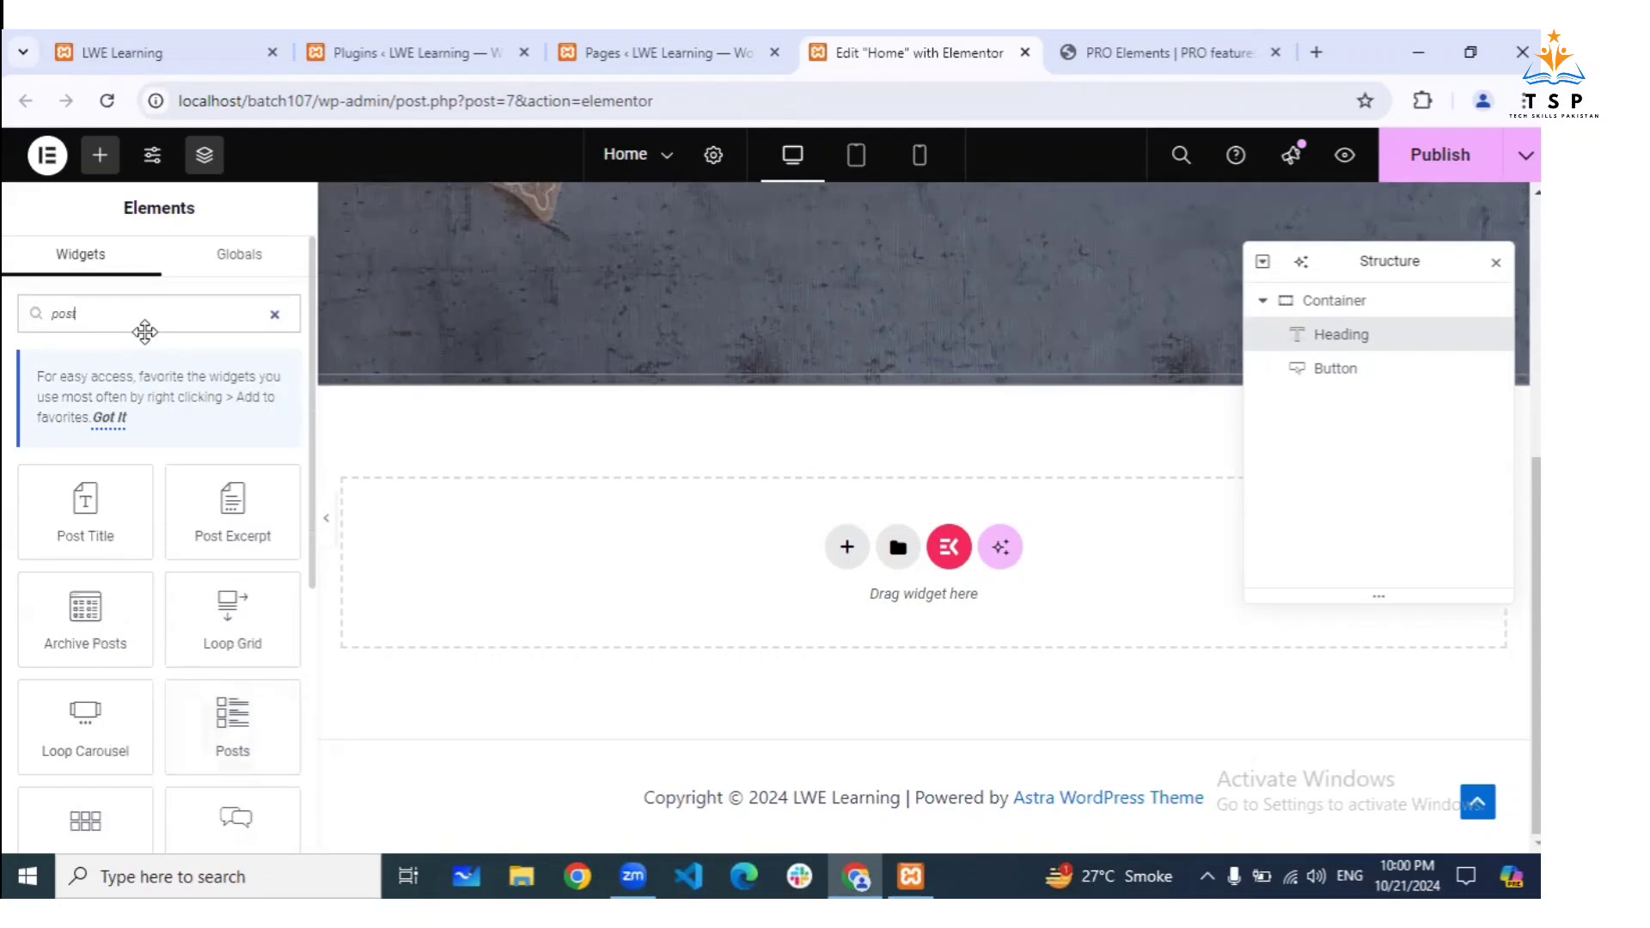
key(BackSpace)
key(BackSpace)
key(BackSpace)
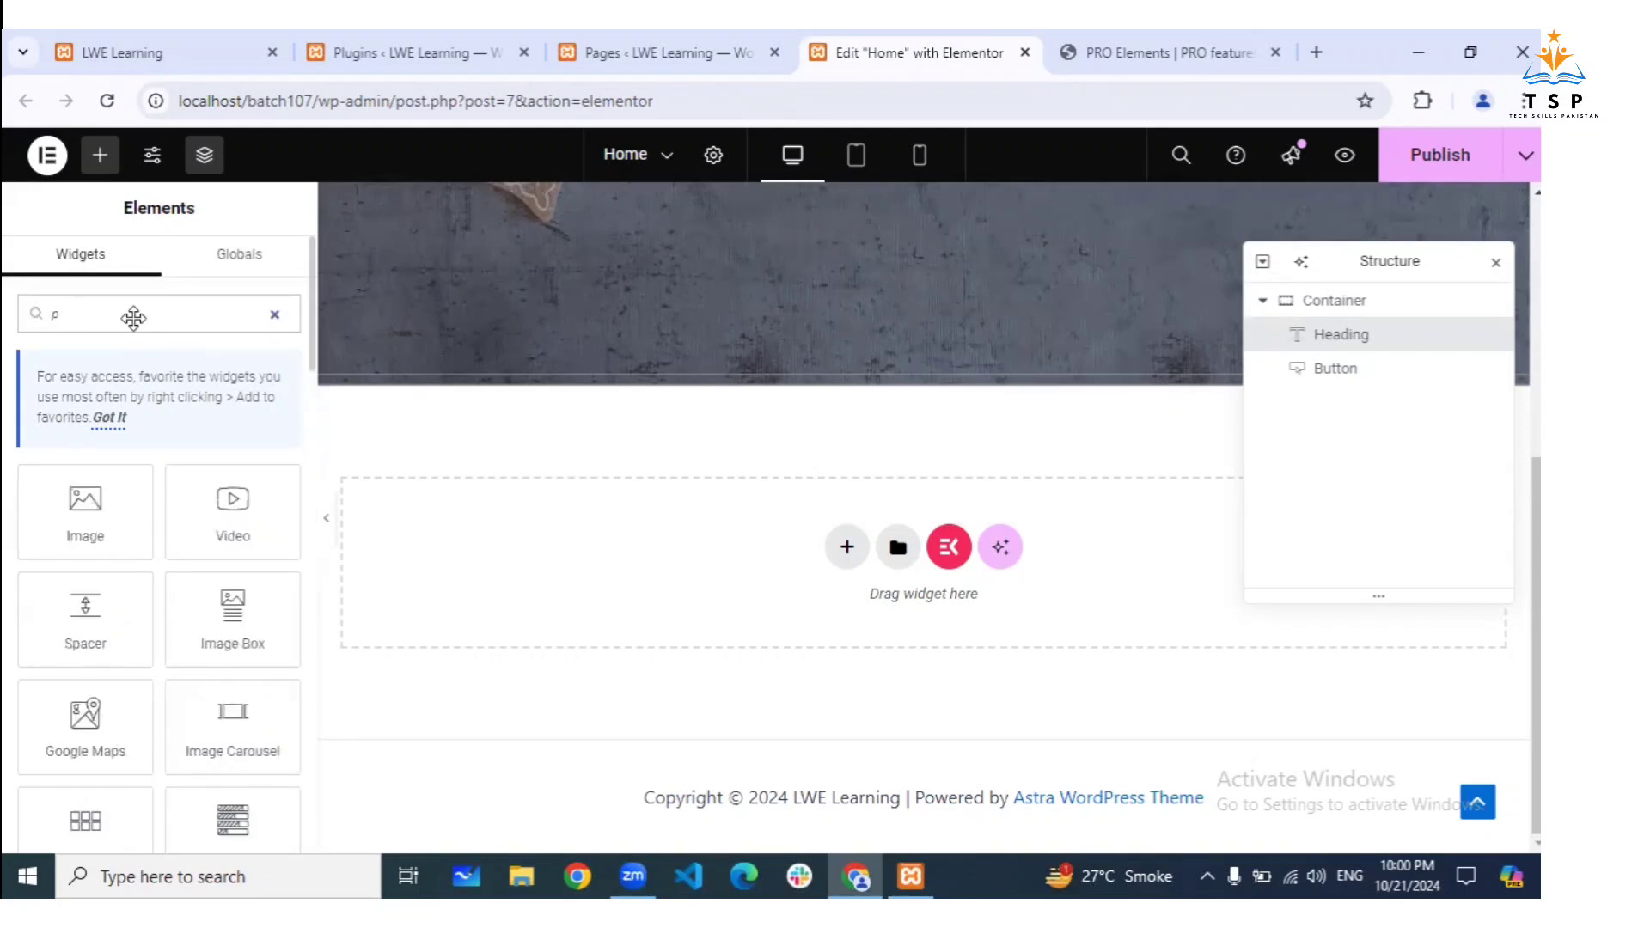
key(BackSpace)
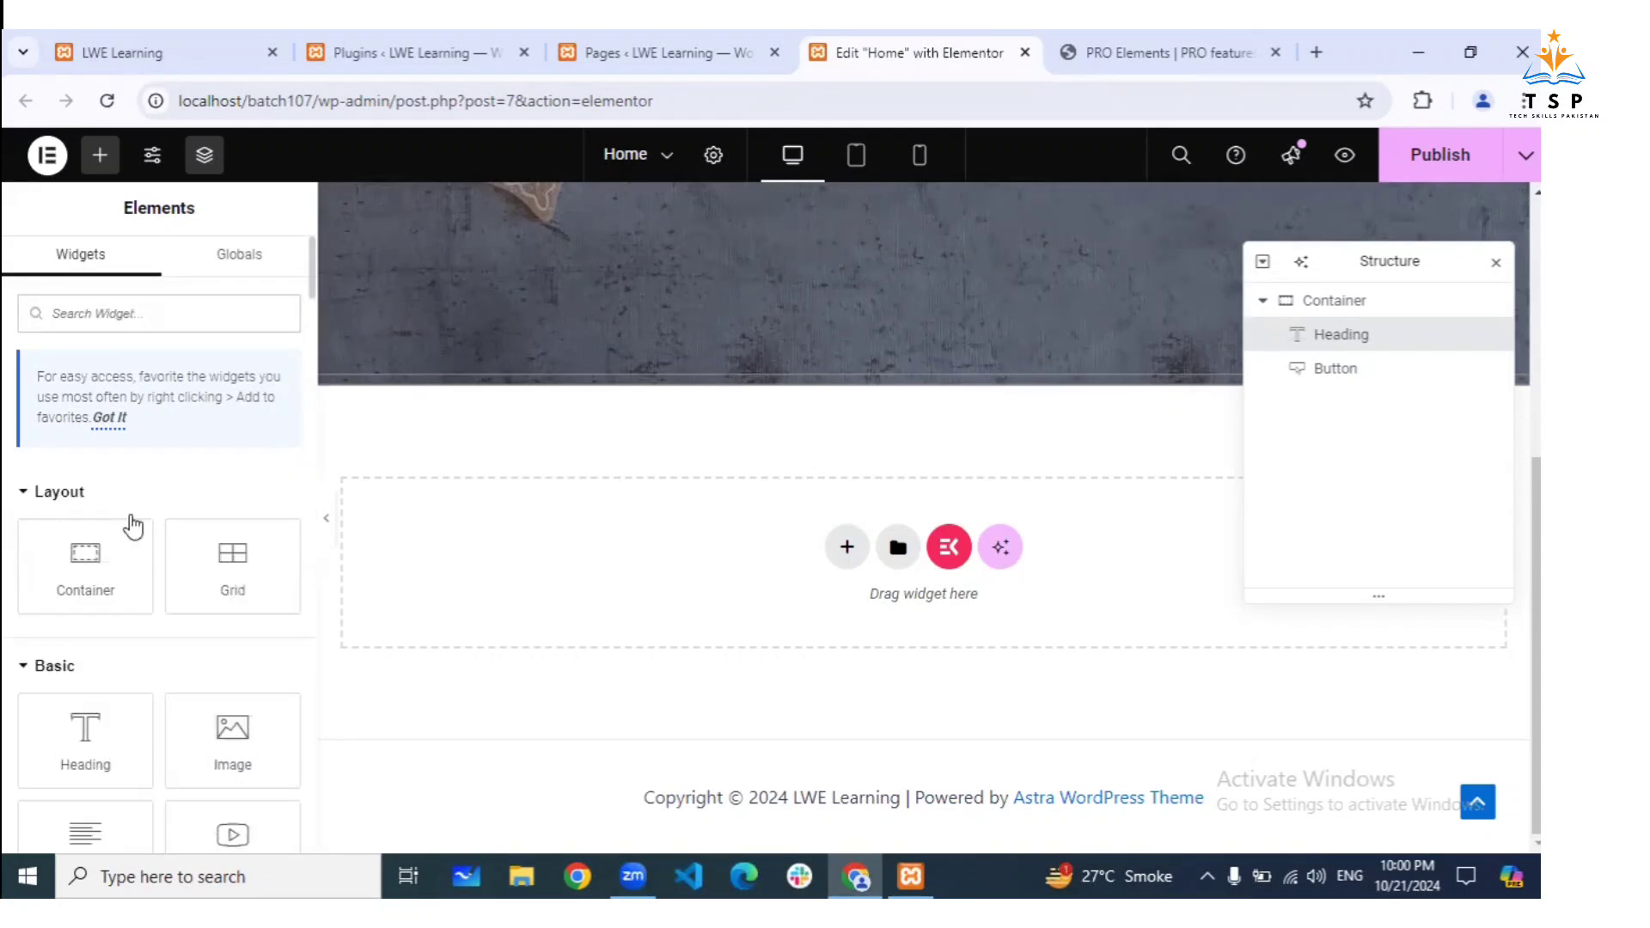
Browse the full widget library, expand the WordPress group, and return to the Pro widgets
scroll(130, 513, down, 8)
scroll(130, 513, down, 15)
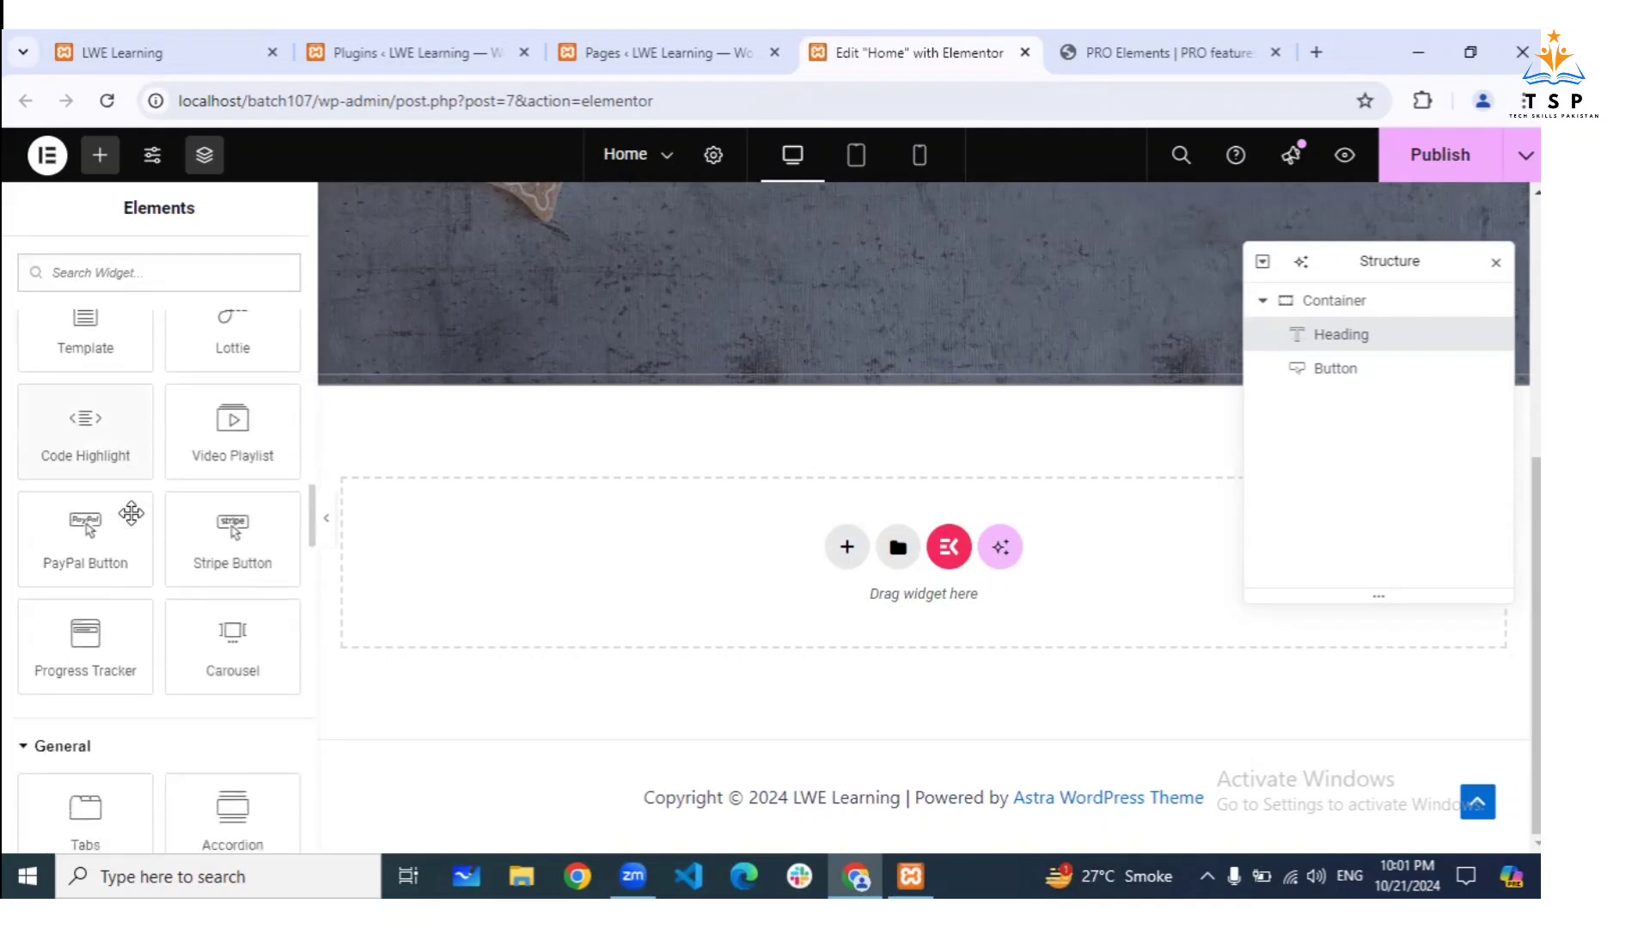
scroll(130, 522, up, 1)
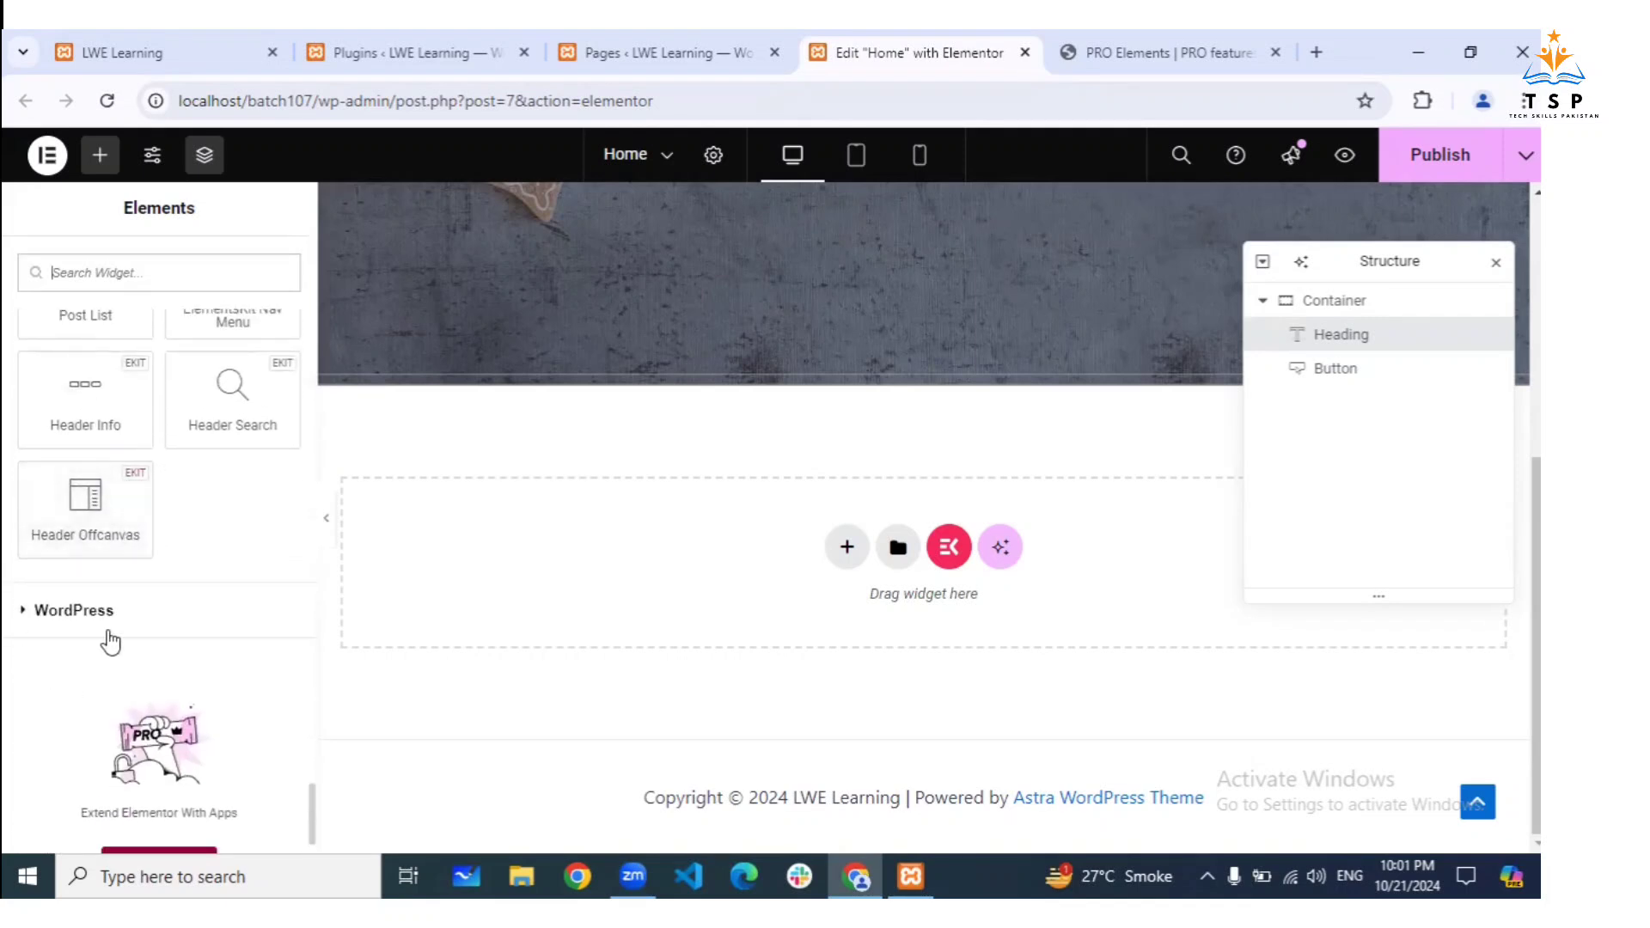
click(28, 611)
scroll(8, 714, down, 5)
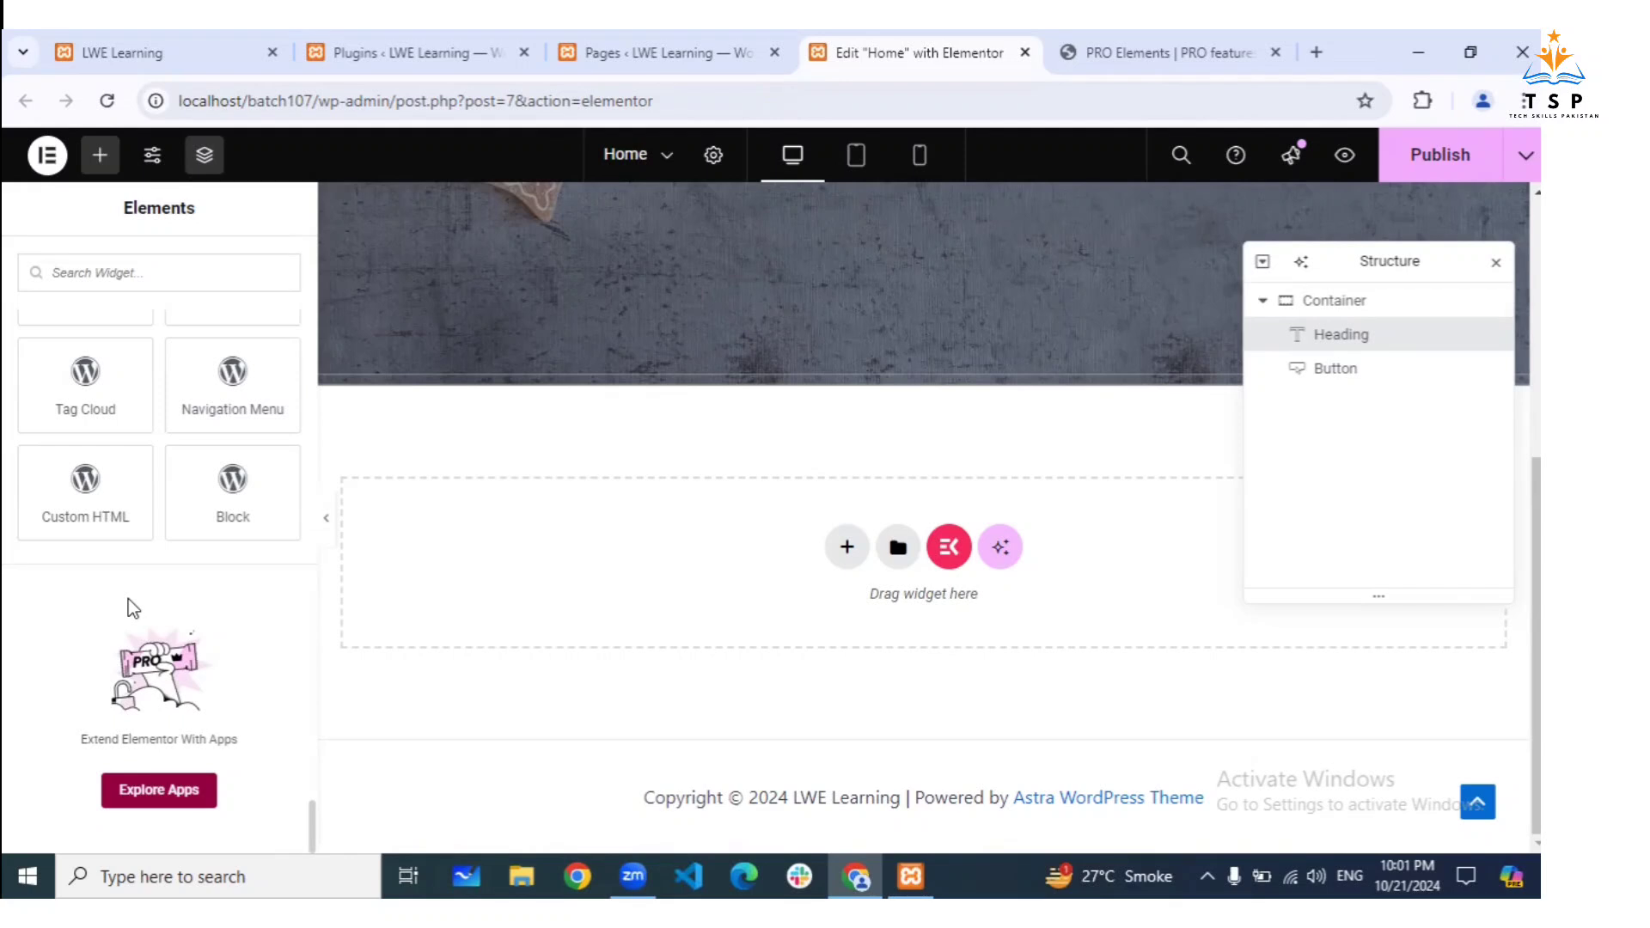
scroll(116, 611, up, 10)
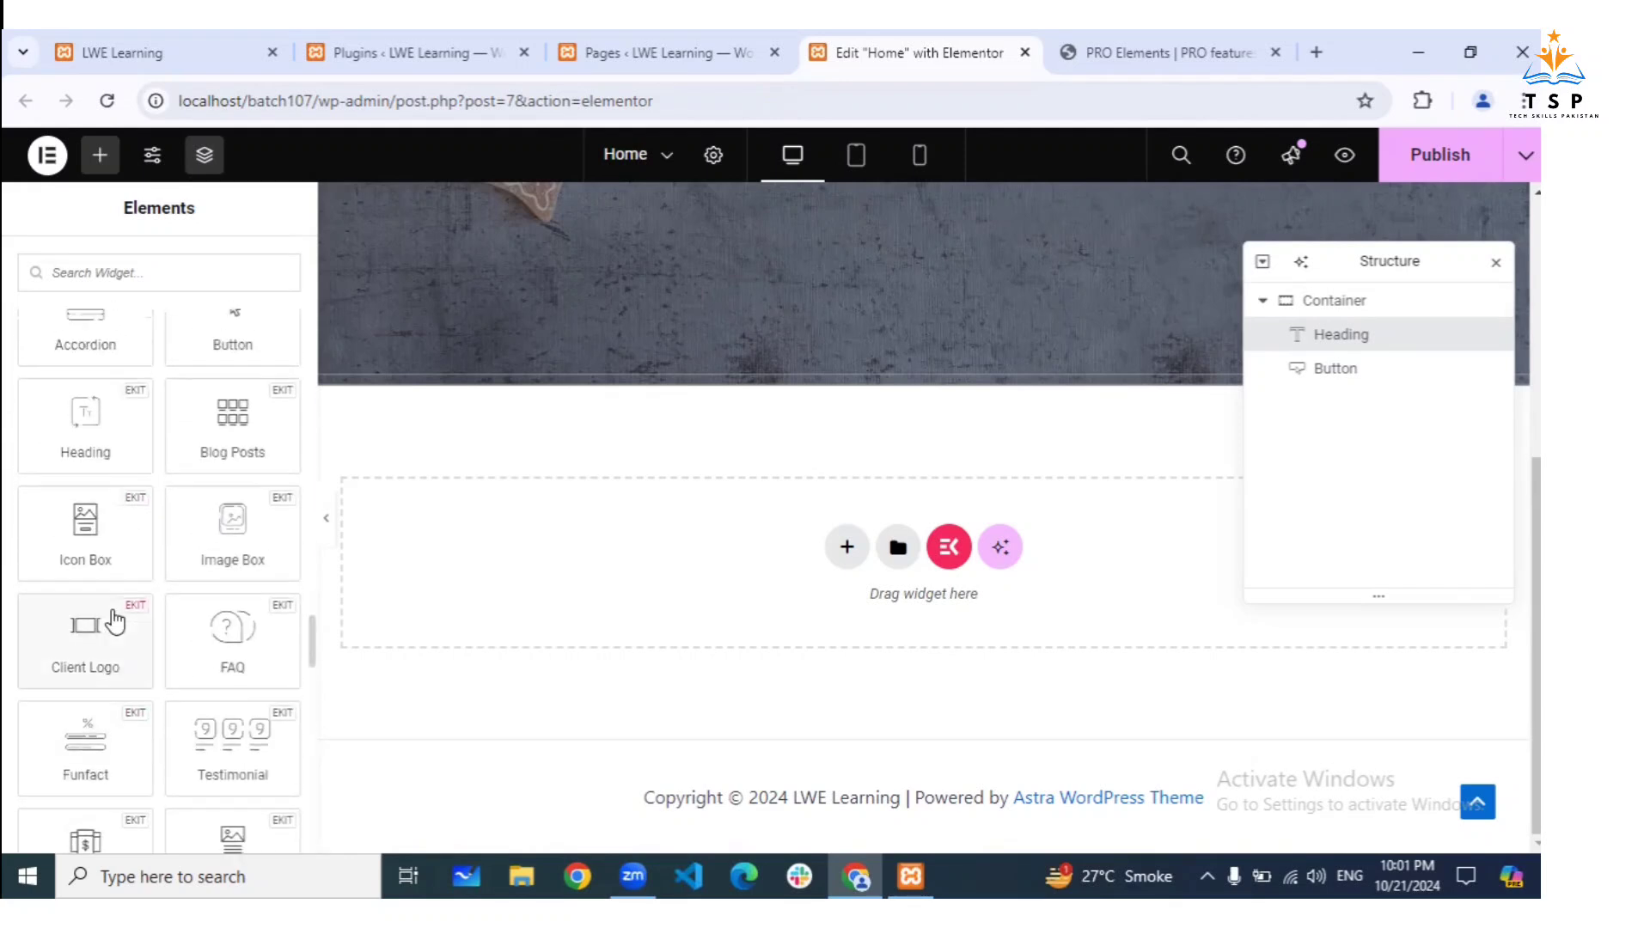
scroll(114, 618, up, 10)
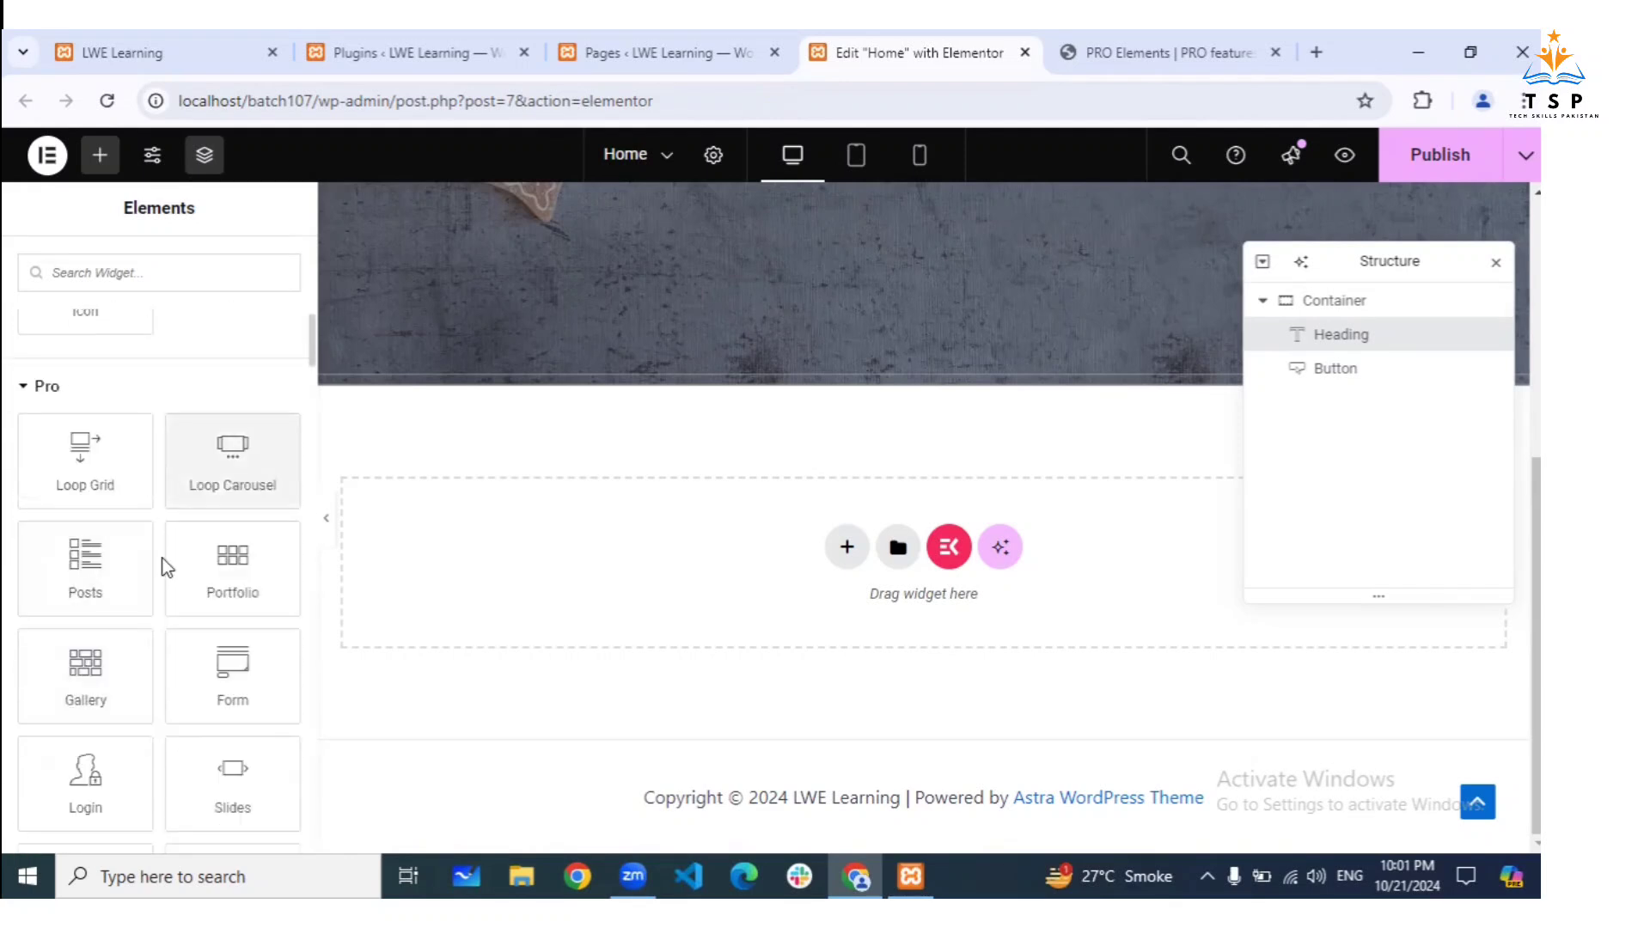
Add a single container with a downward column direction below the hero section
click(847, 548)
click(827, 606)
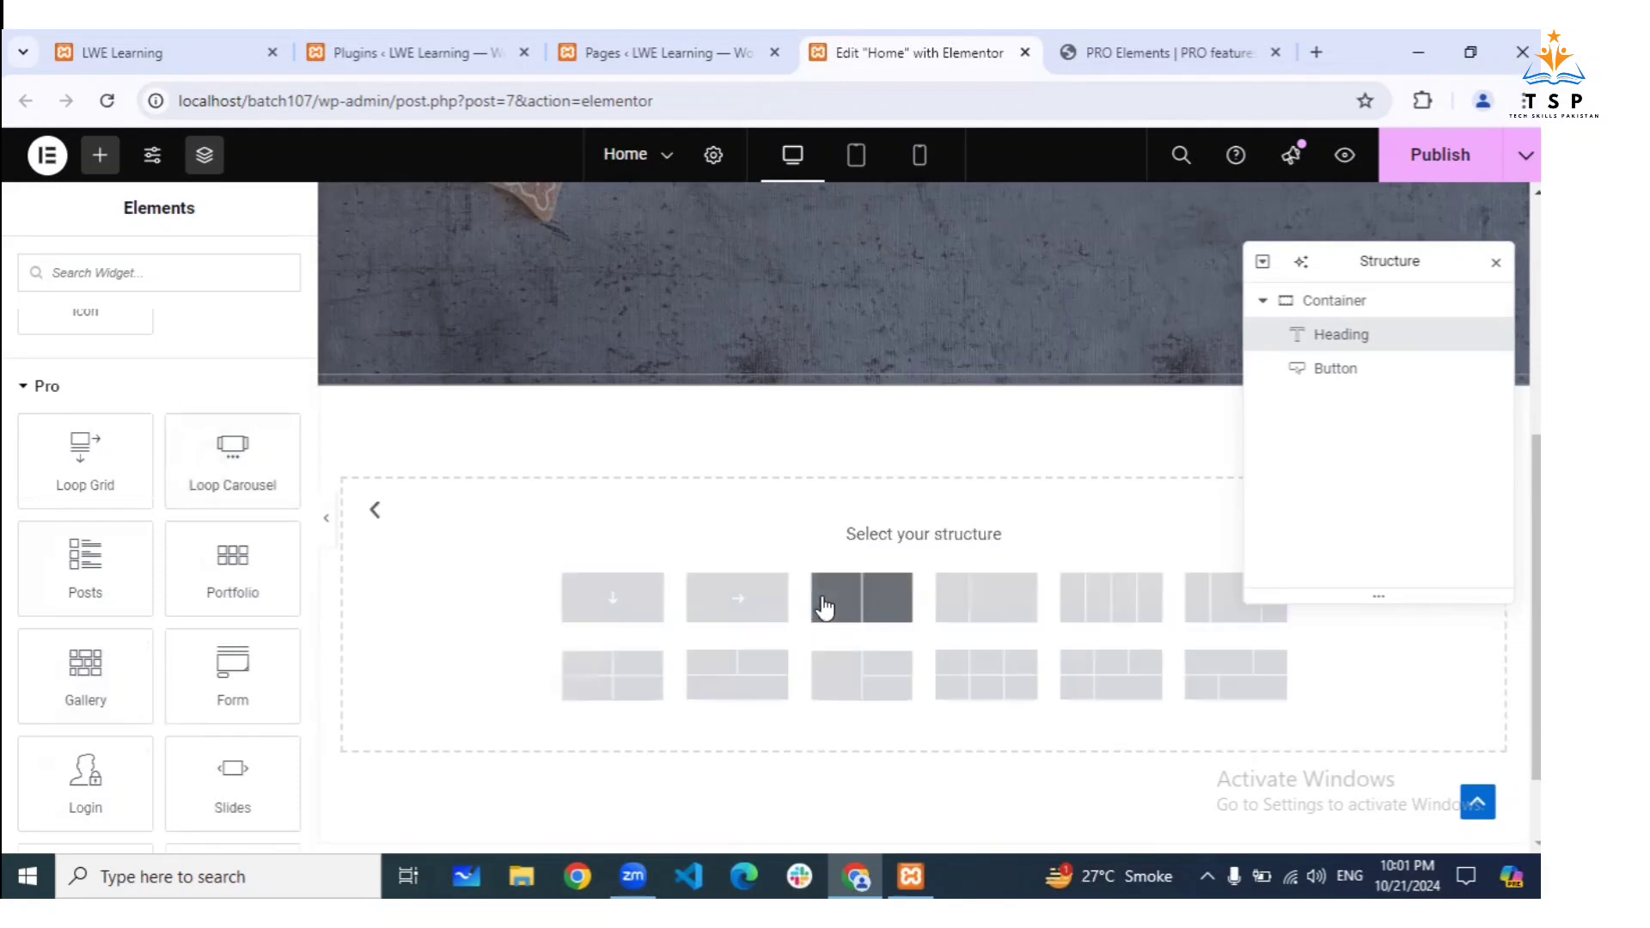
click(617, 567)
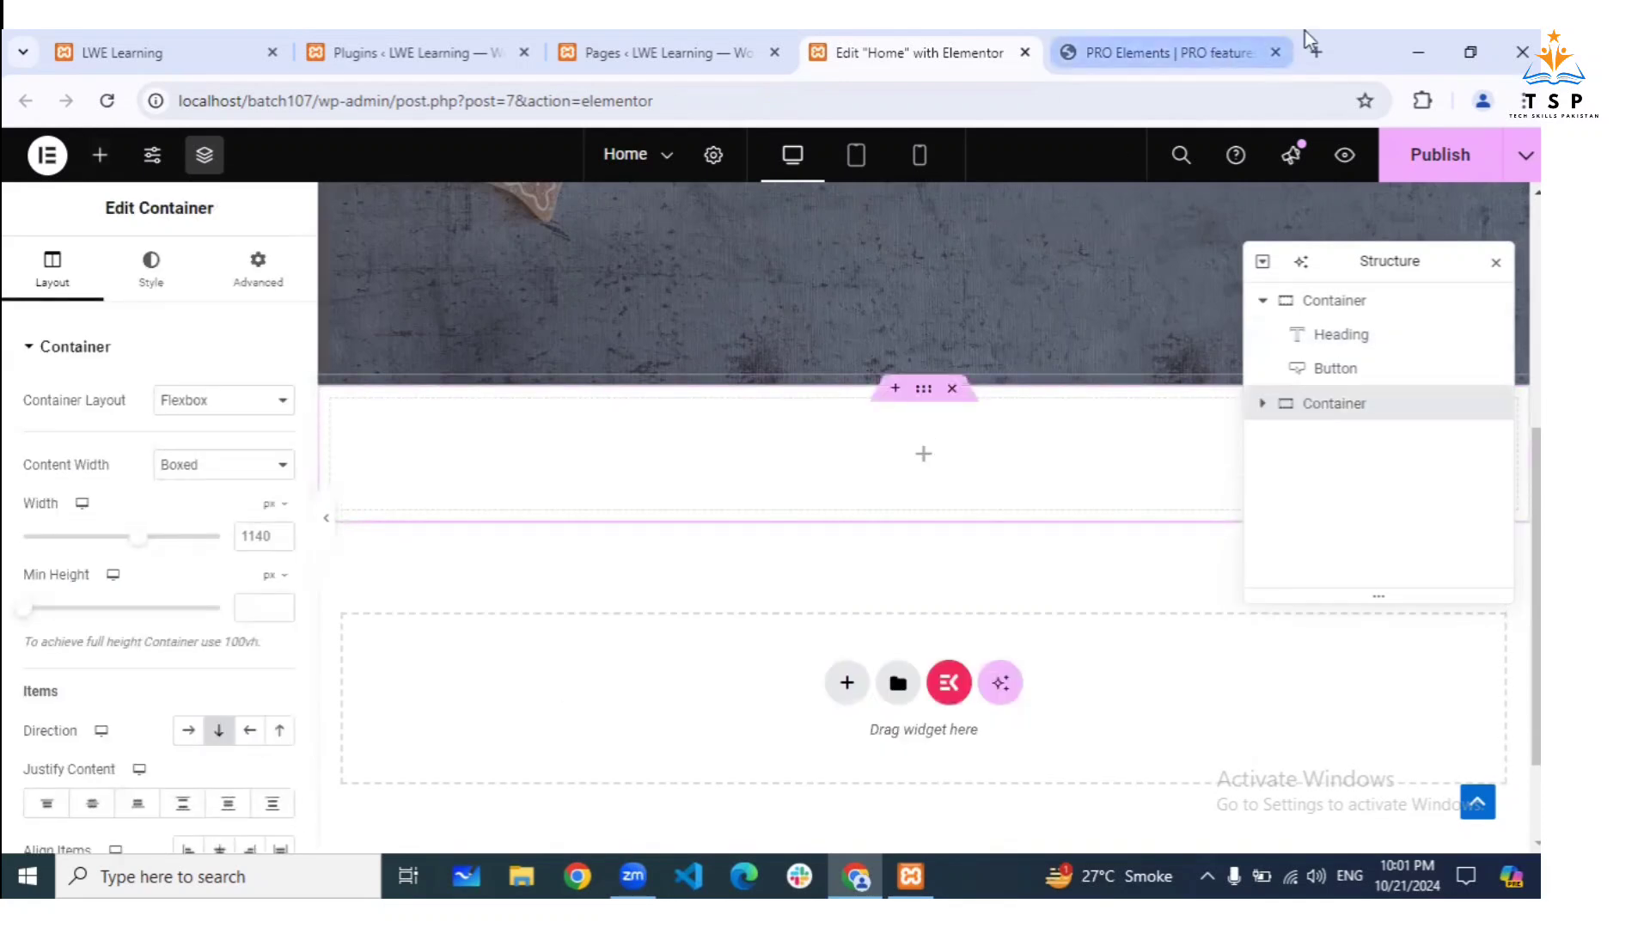
Open the propakistani.pk website in the browser tab that holds the PRO Elements page
click(1205, 36)
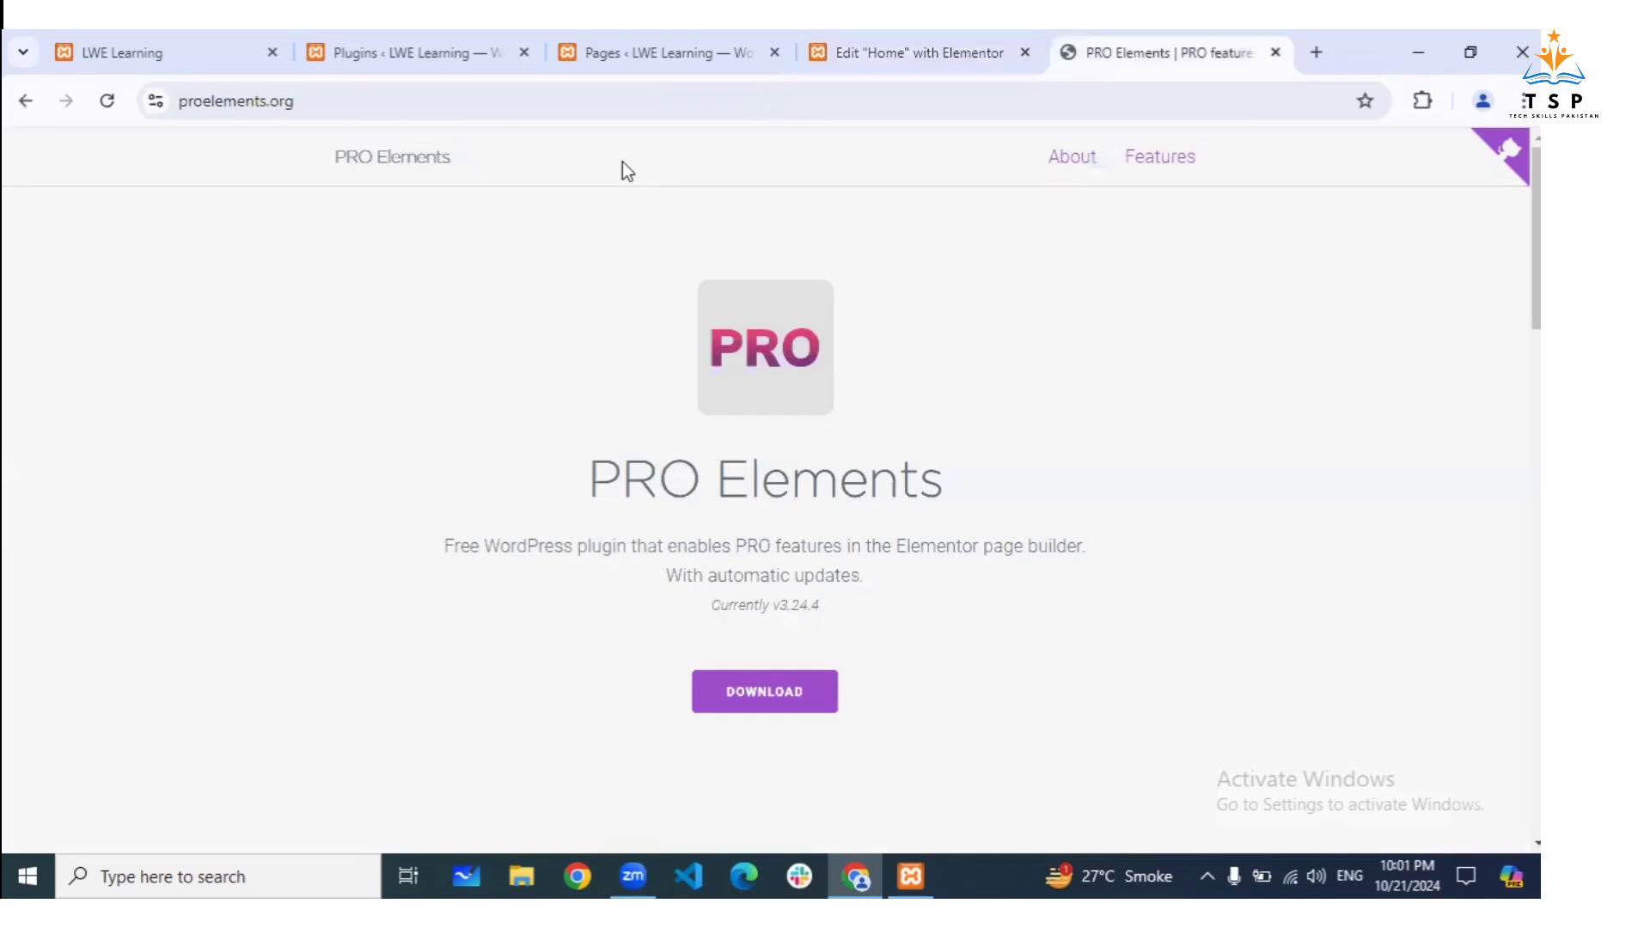
click(701, 112)
text(pro)
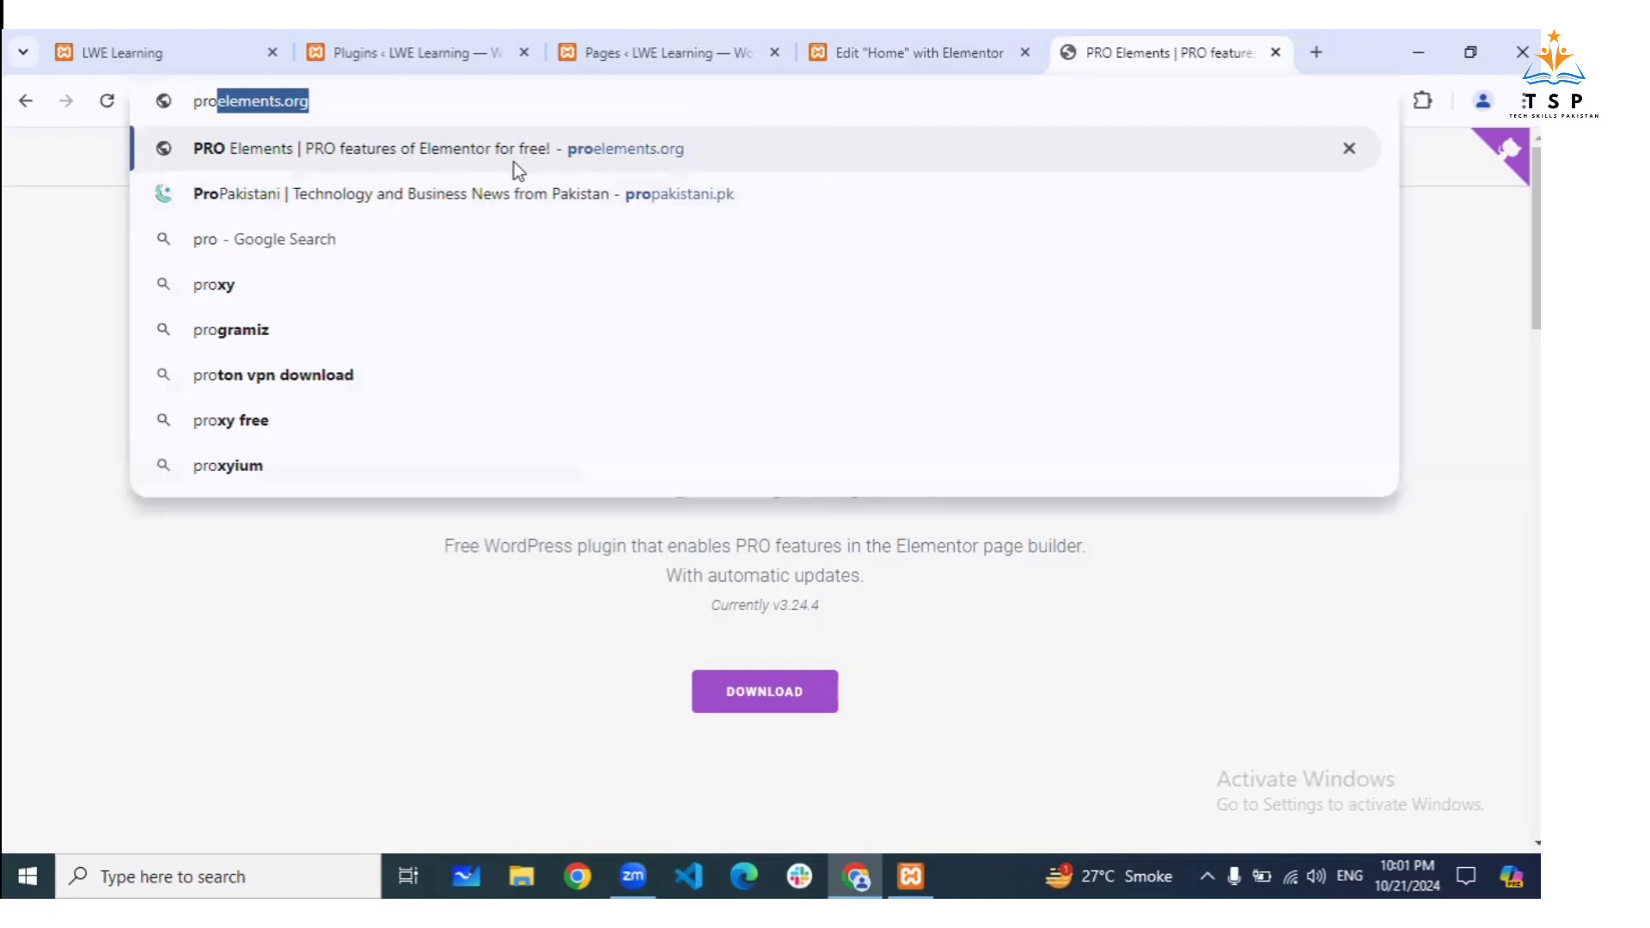
click(503, 182)
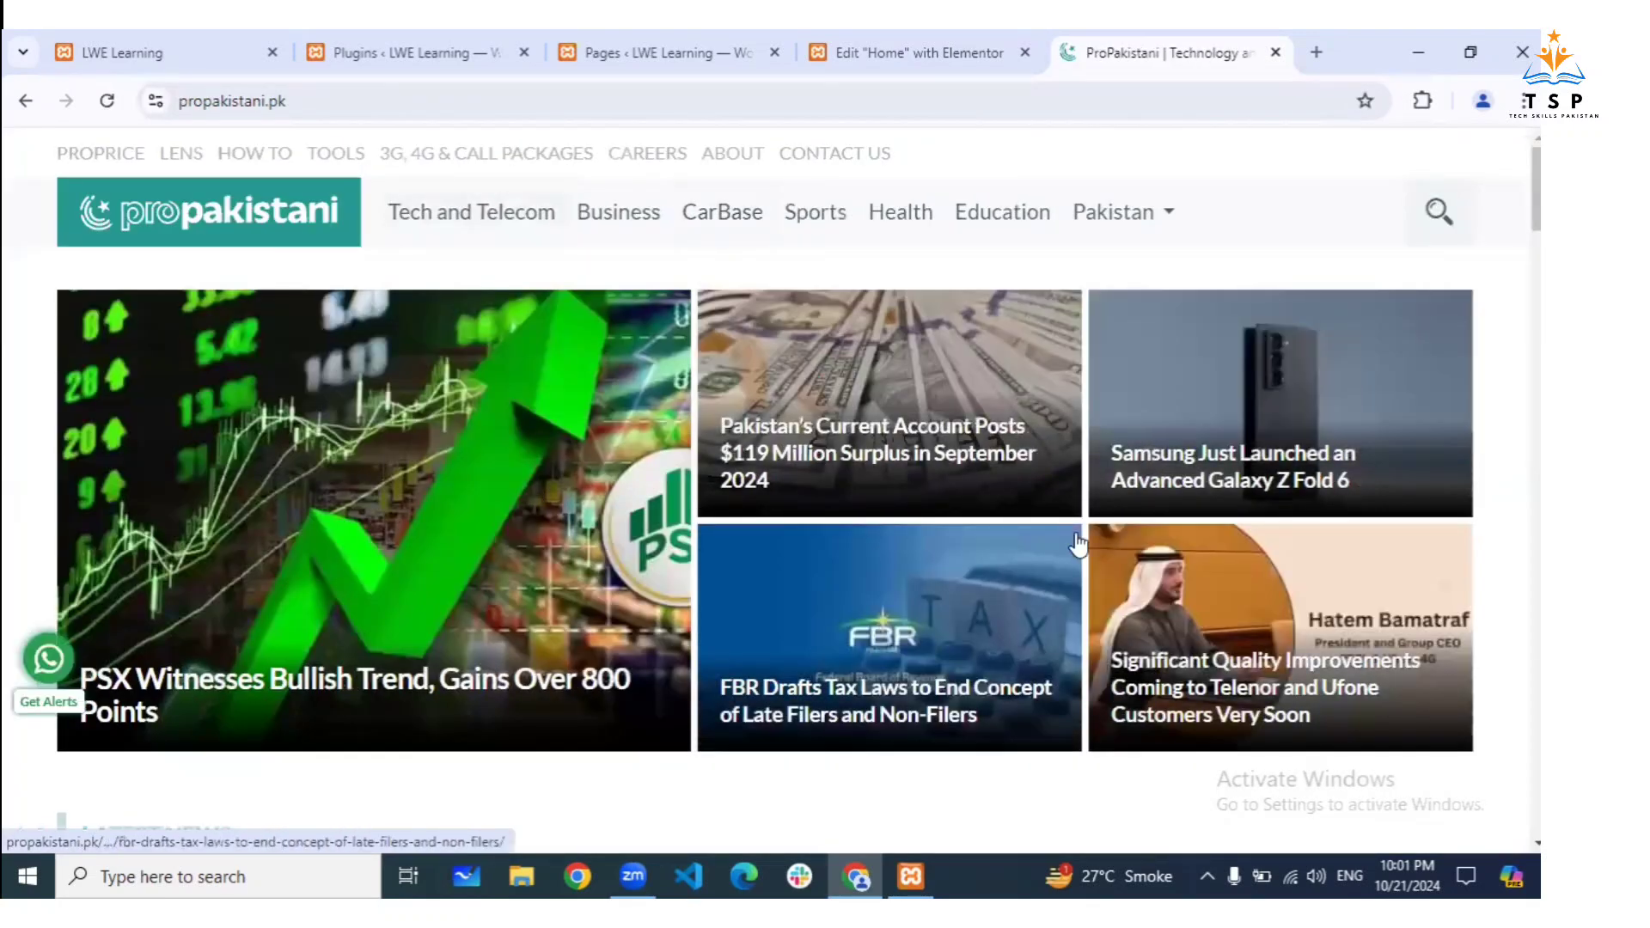
Examine how the ProPakistani home page lays out its Latest News posts, closing the video ad and declining notifications
scroll(859, 533, down, 2)
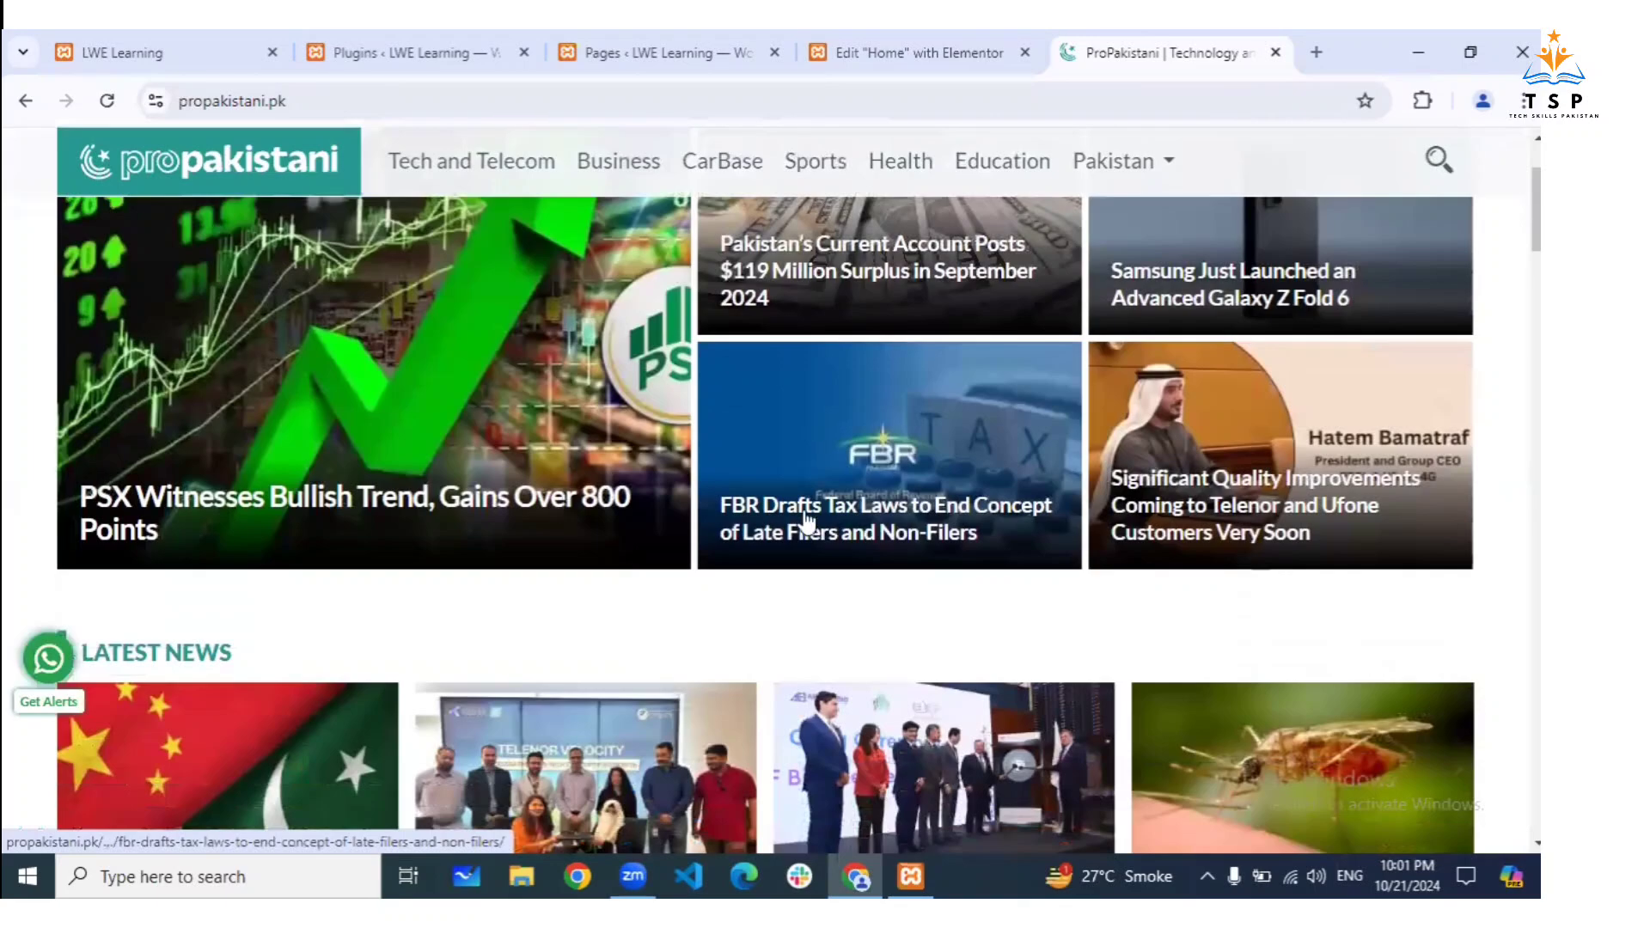
scroll(817, 525, down, 3)
scroll(818, 524, down, 3)
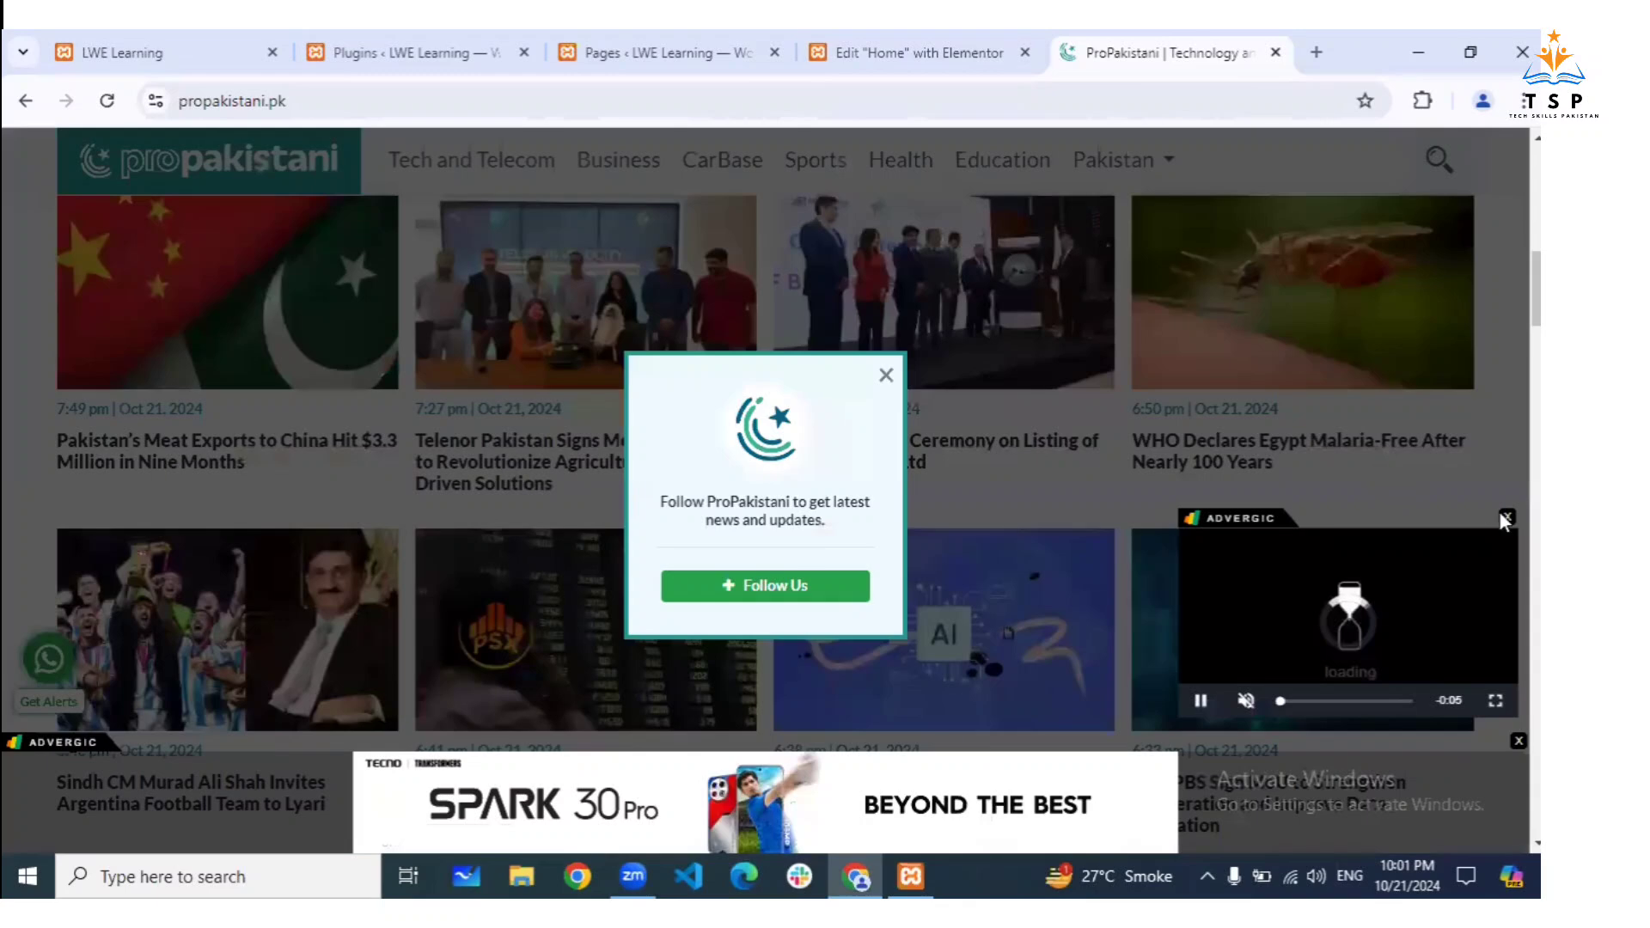
click(1508, 520)
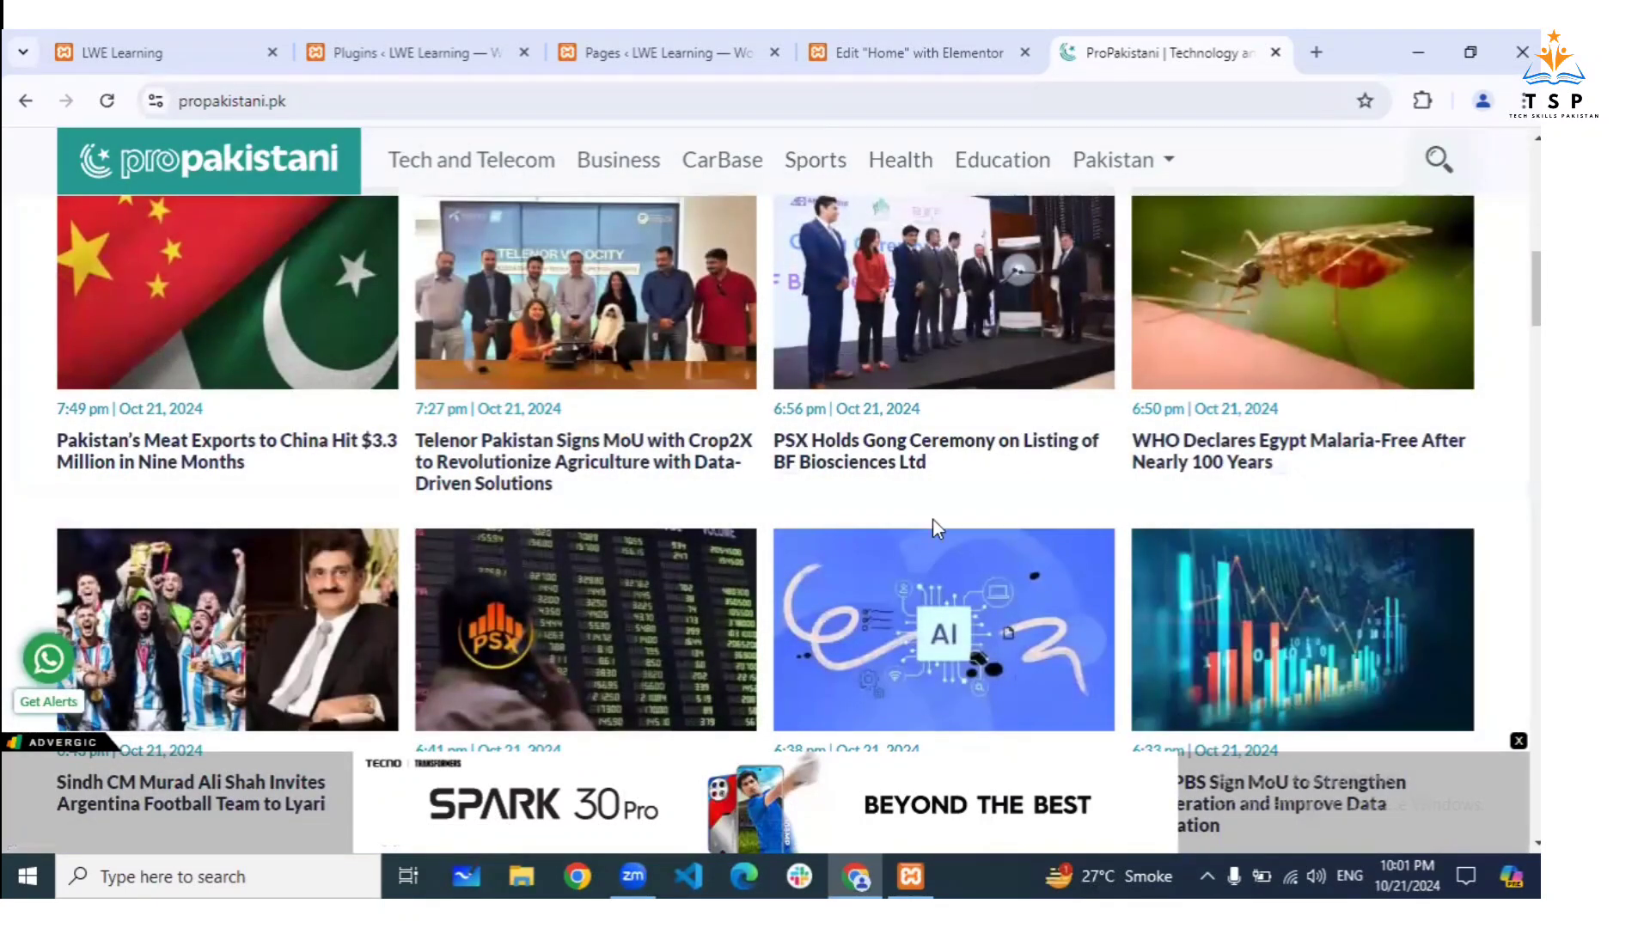
scroll(931, 519, up, 1)
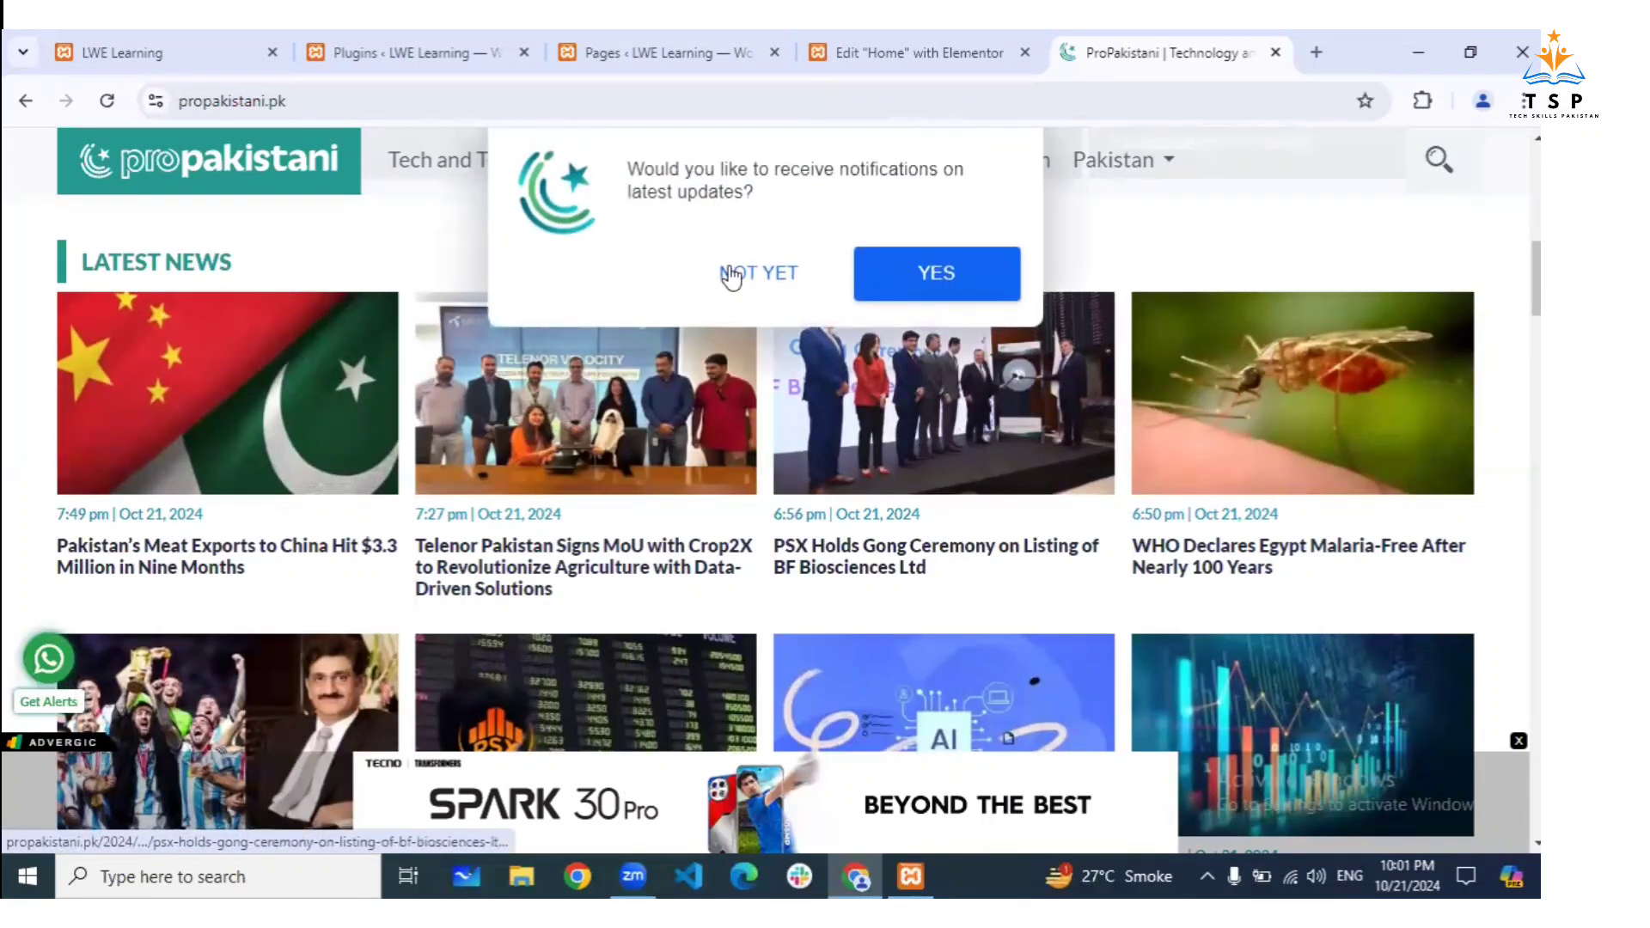
click(735, 275)
scroll(675, 499, down, 1)
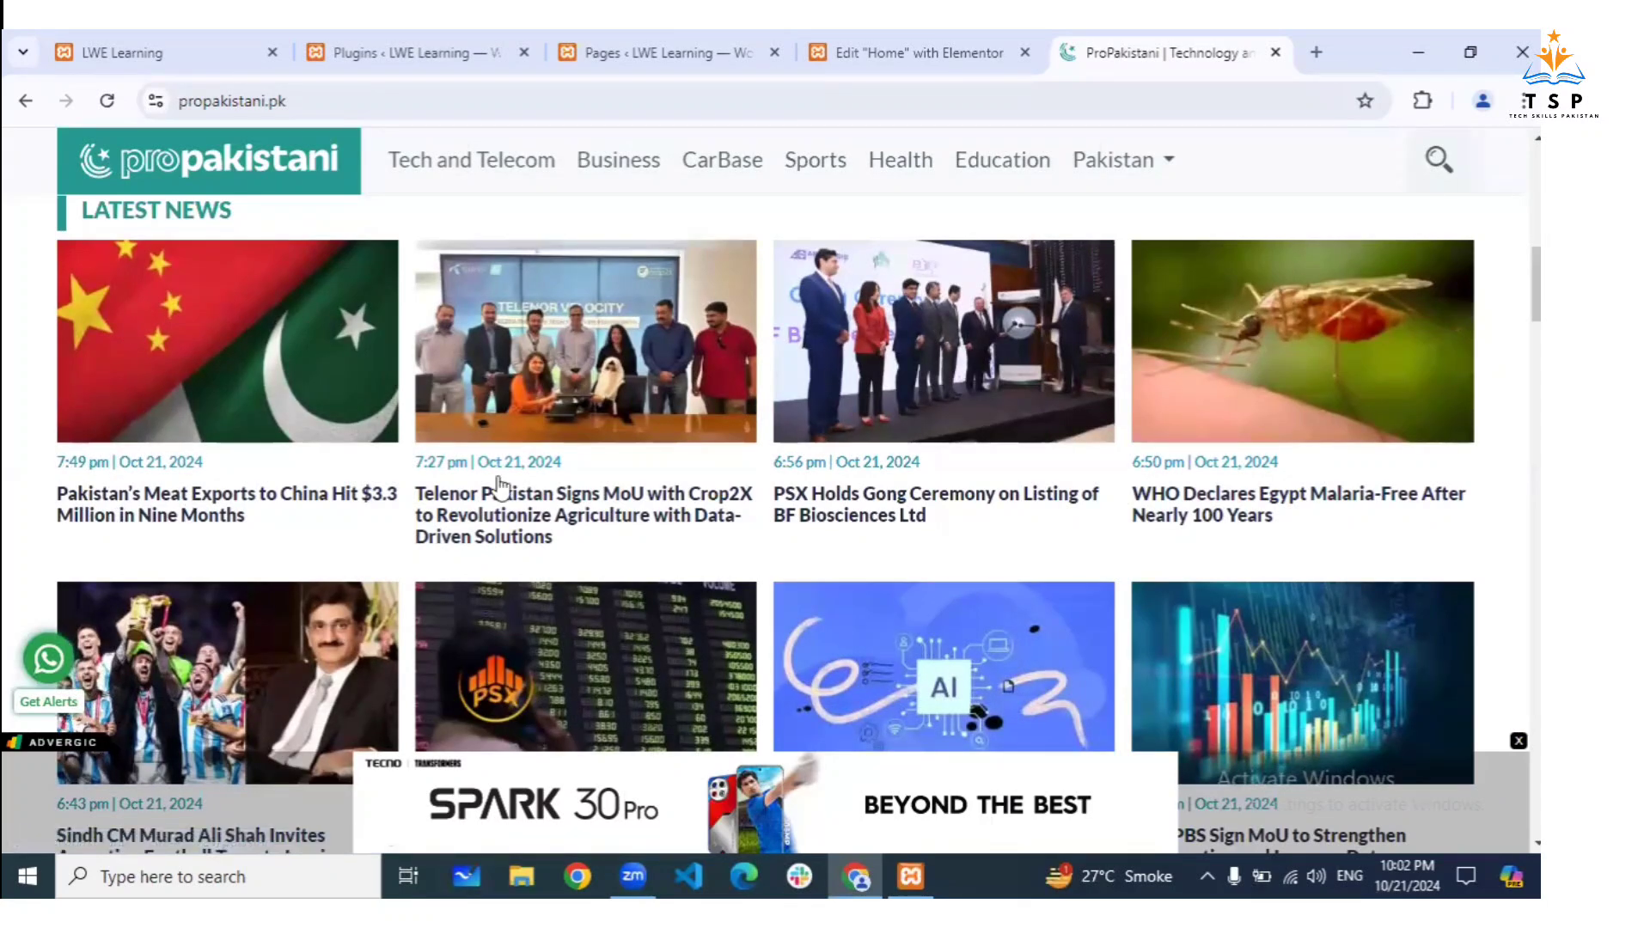
scroll(534, 485, down, 1)
scroll(537, 492, down, 4)
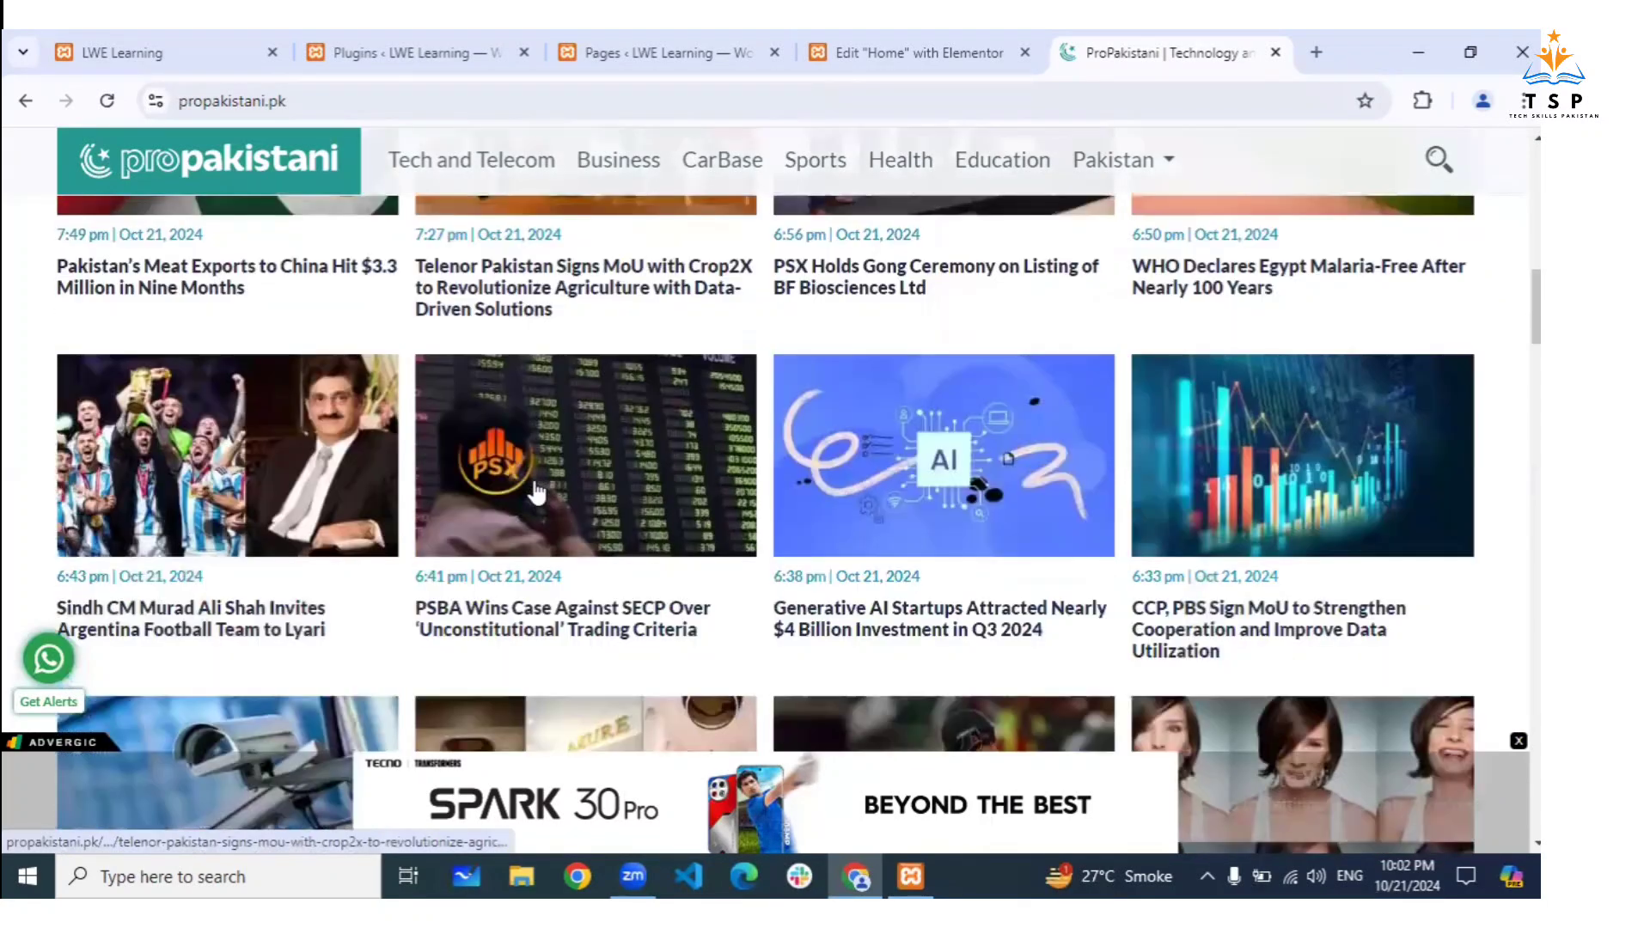
scroll(537, 493, down, 3)
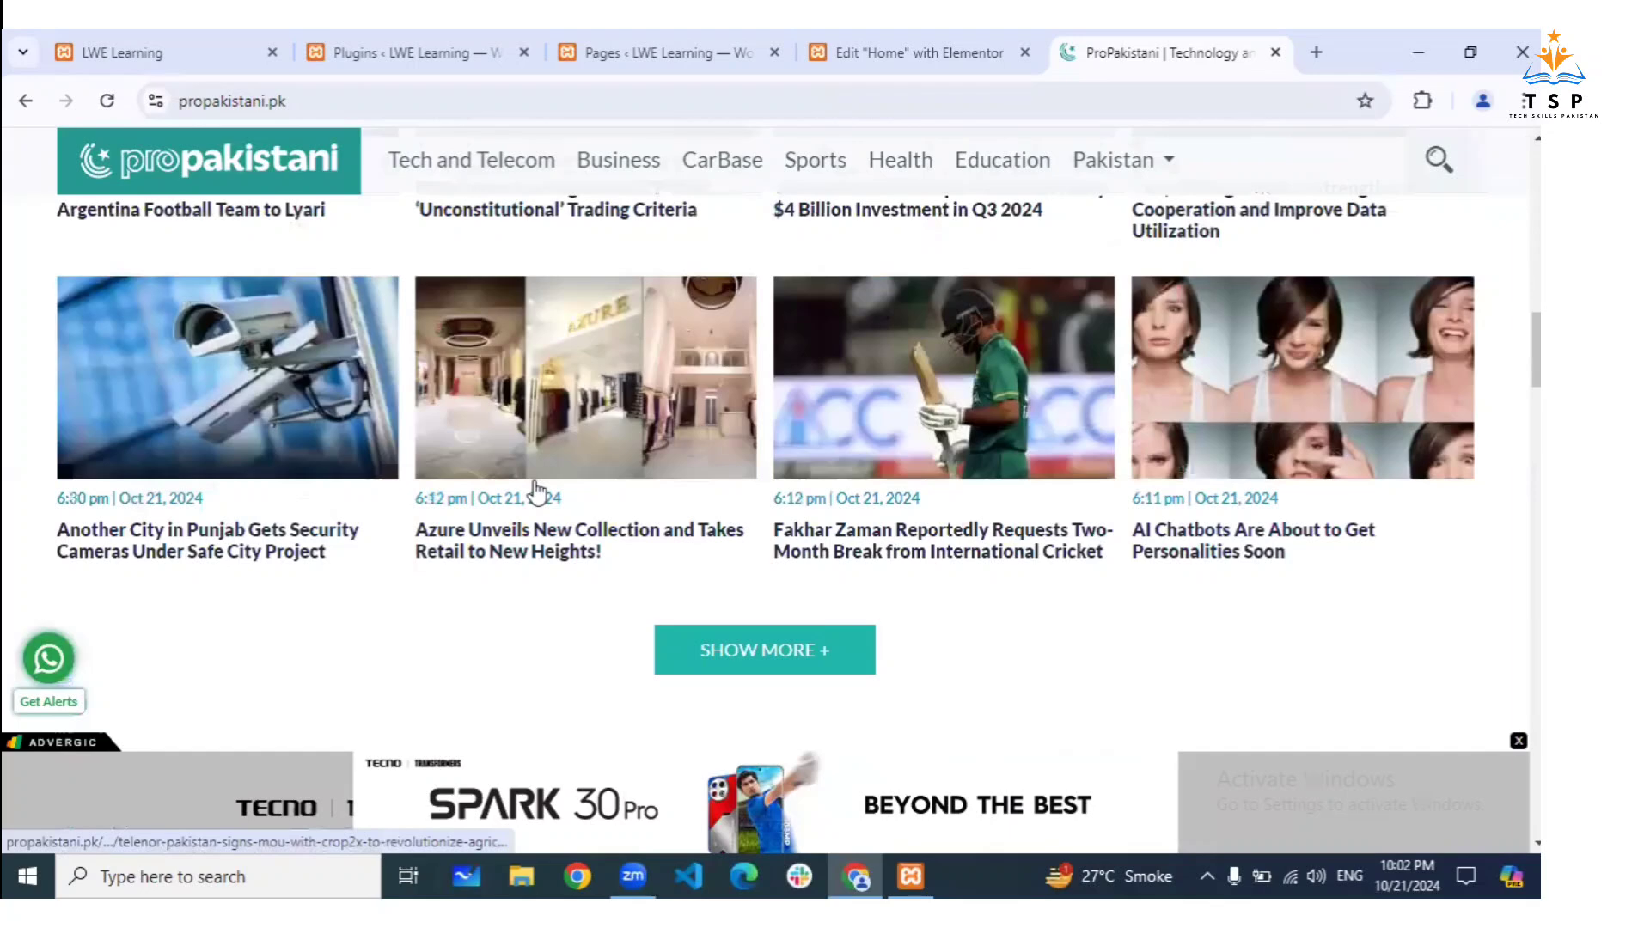
Examine how the Tech and Telecom section below Latest News combines a large featured story with smaller post lists
scroll(537, 492, down, 5)
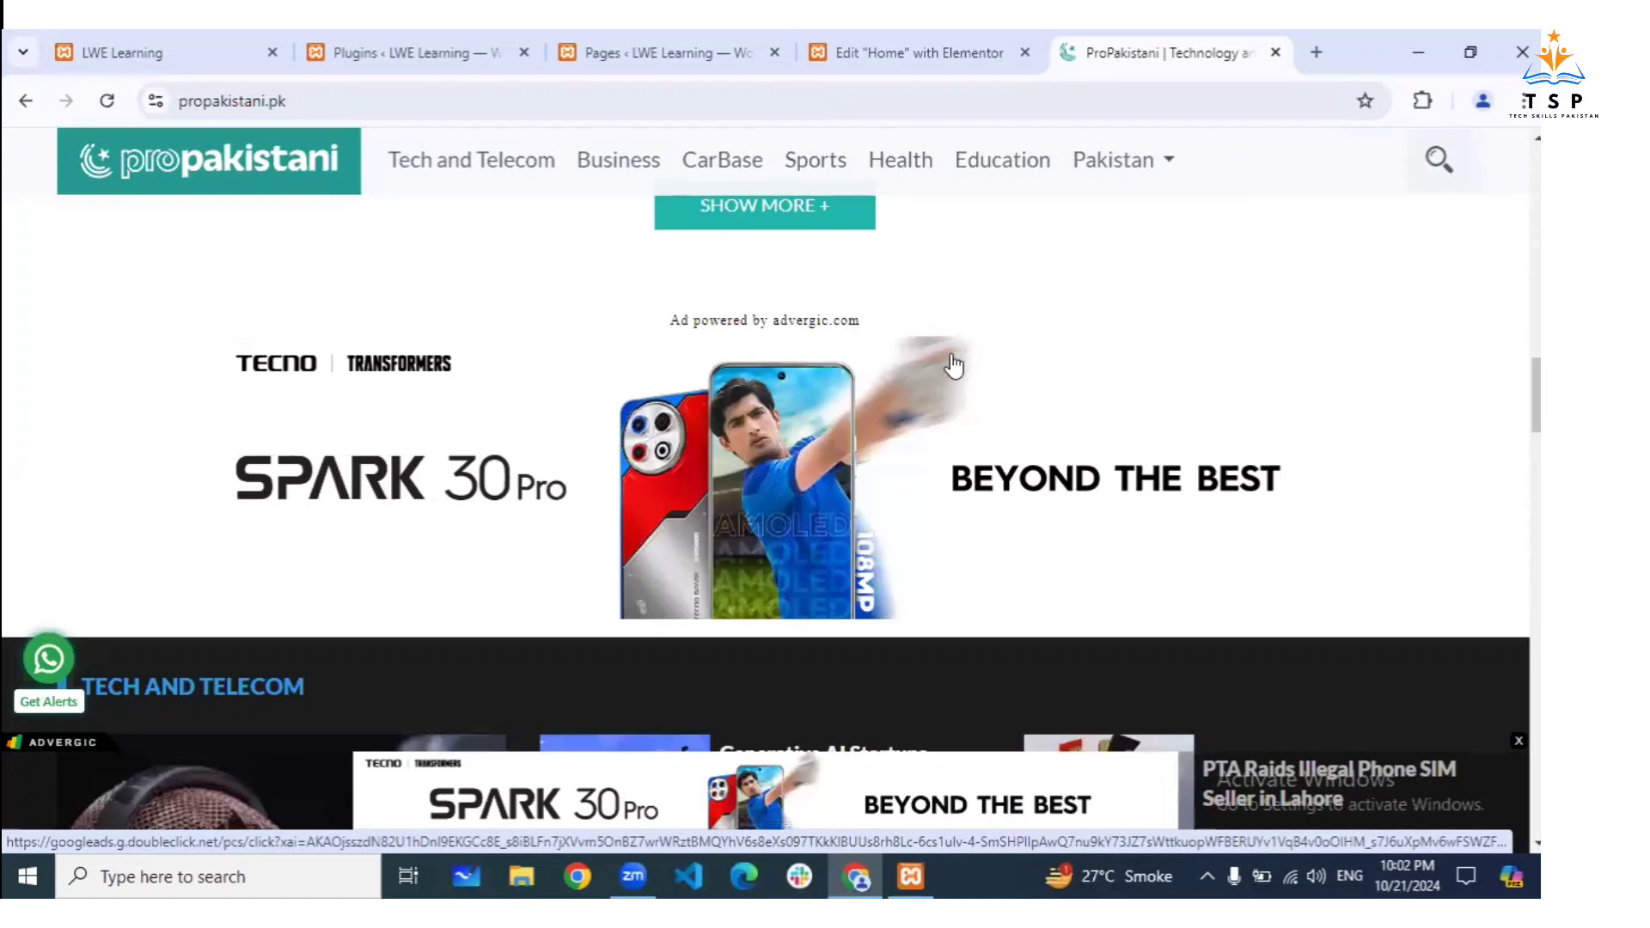
scroll(952, 364, up, 1)
scroll(952, 364, up, 3)
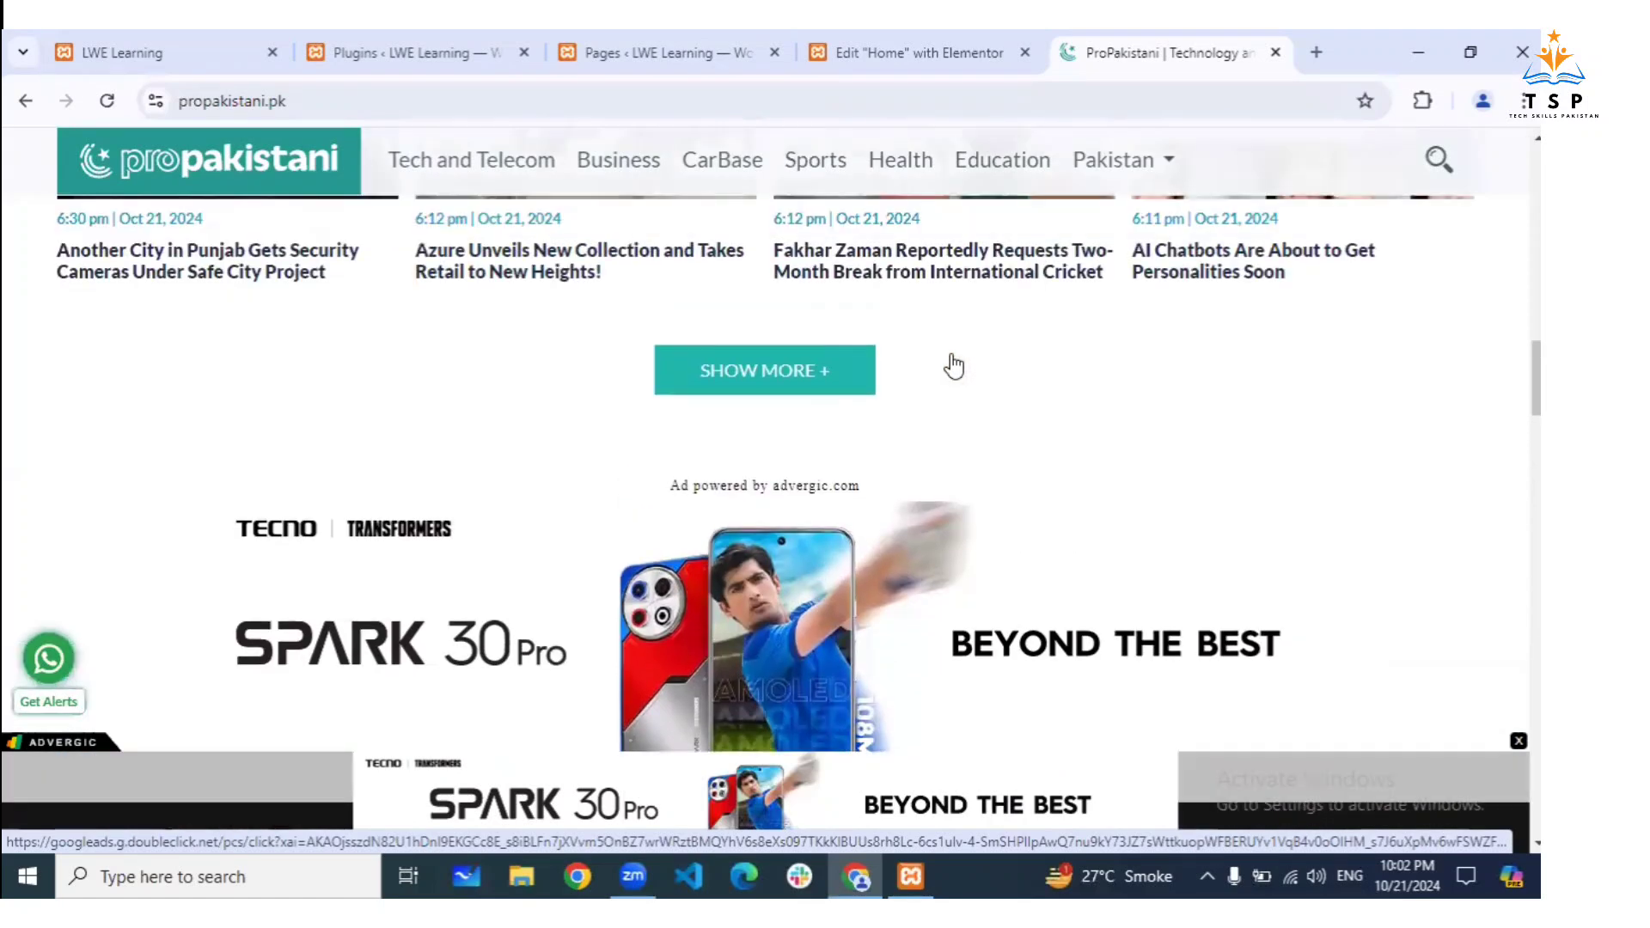
scroll(953, 602, up, 3)
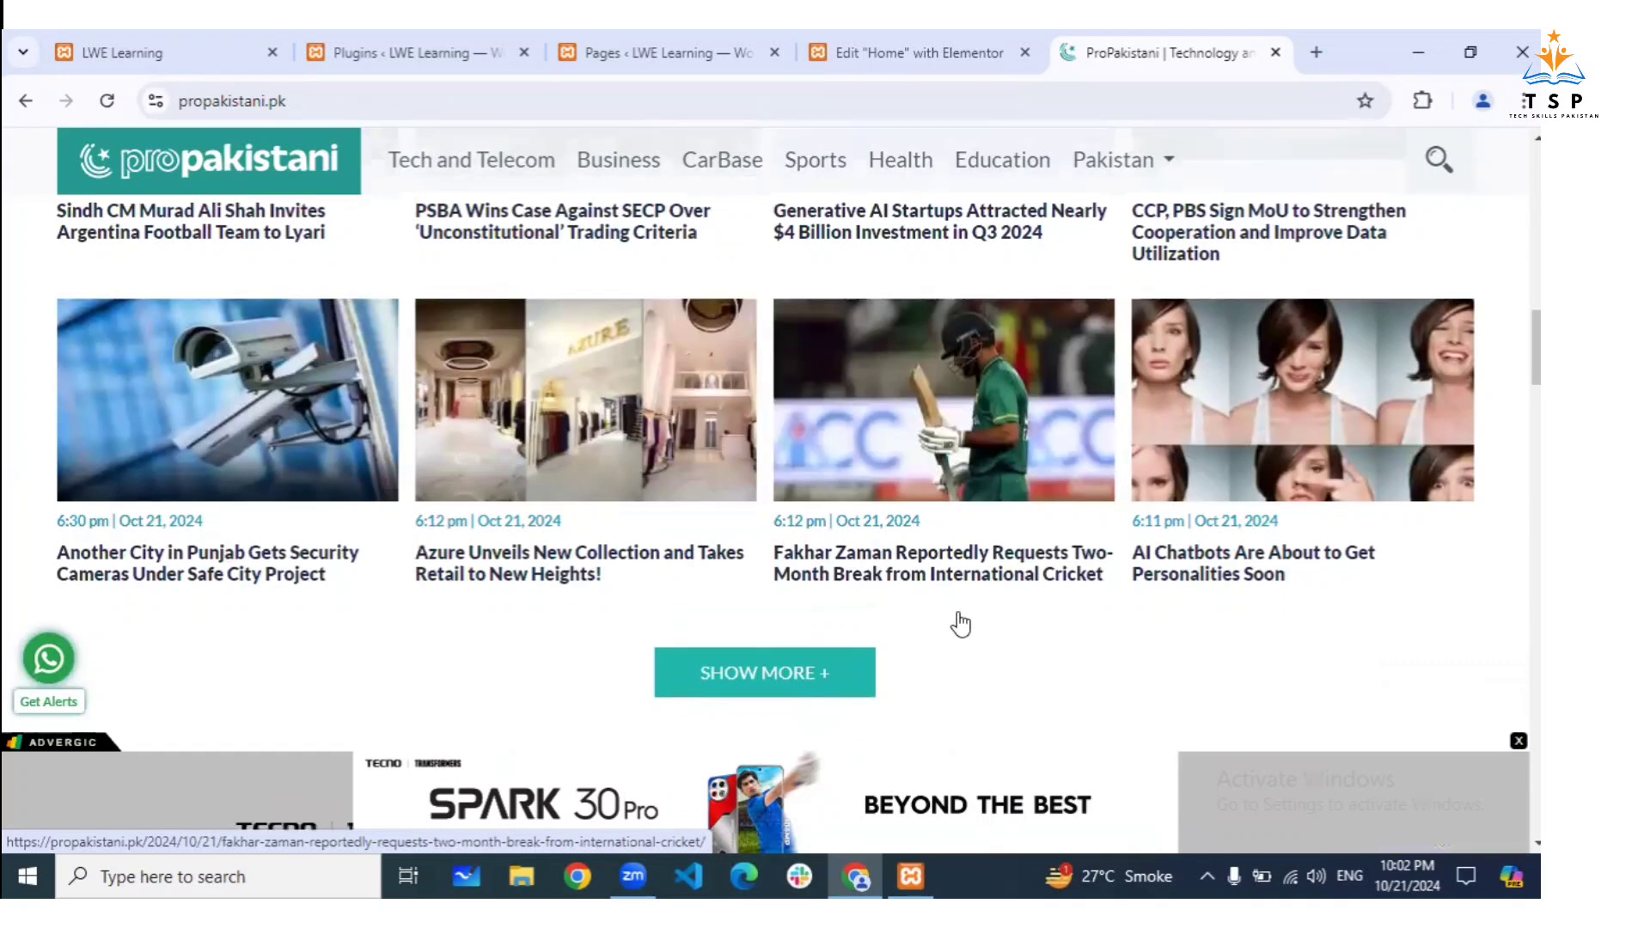
scroll(960, 624, down, 4)
scroll(997, 618, down, 2)
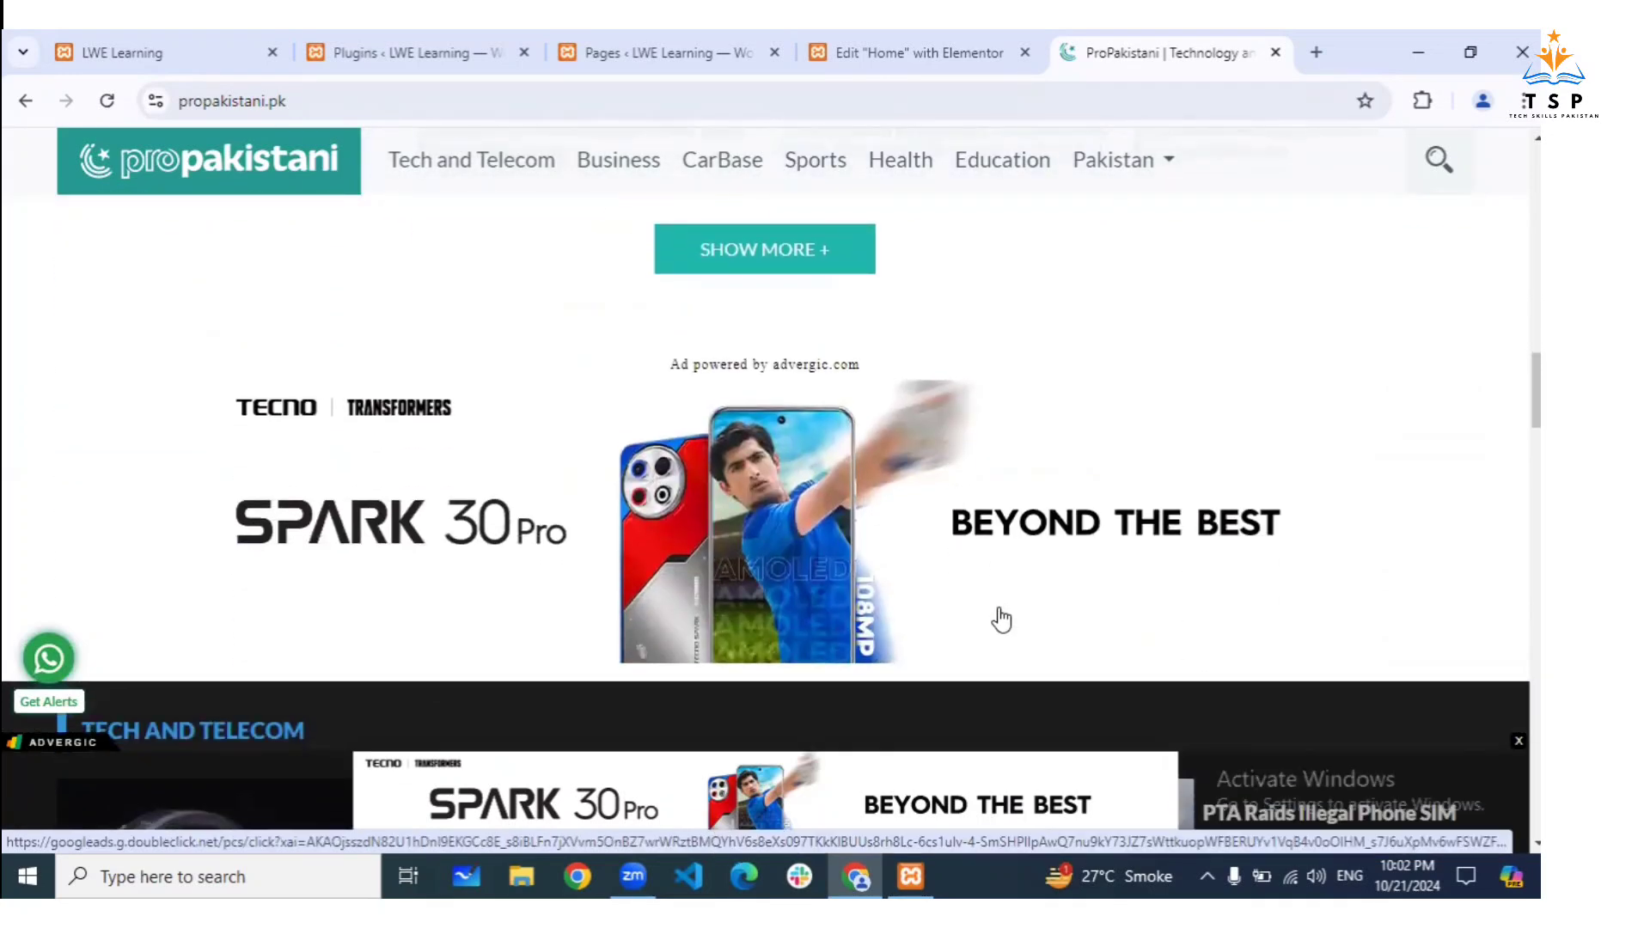
scroll(1000, 614, down, 2)
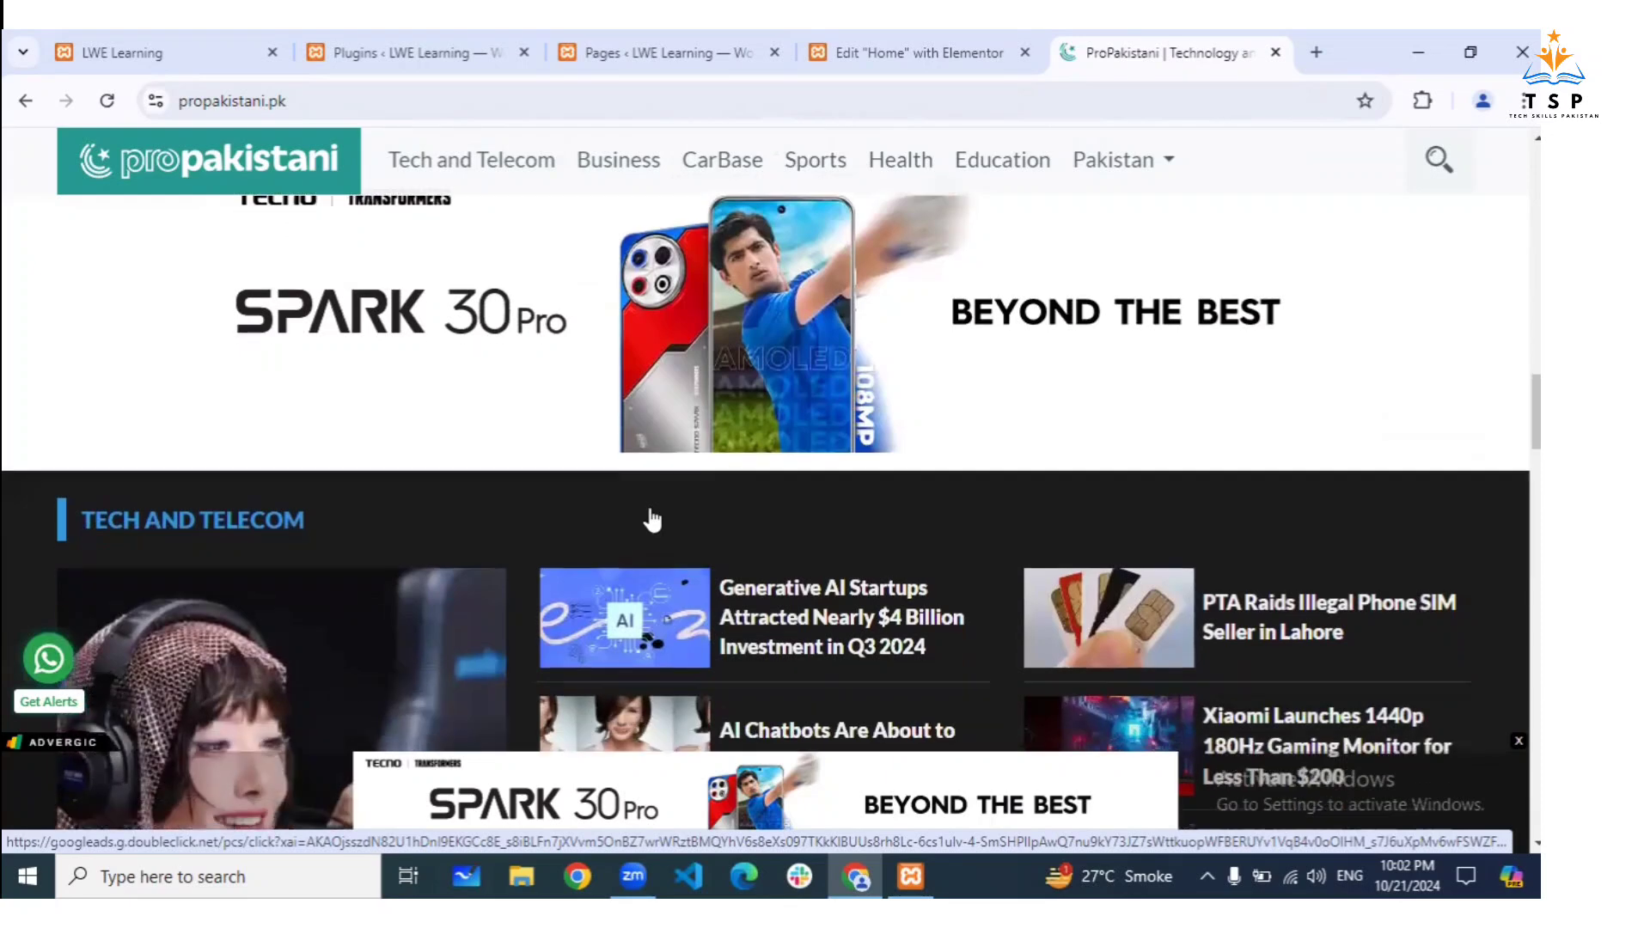
scroll(650, 519, down, 2)
scroll(785, 380, down, 5)
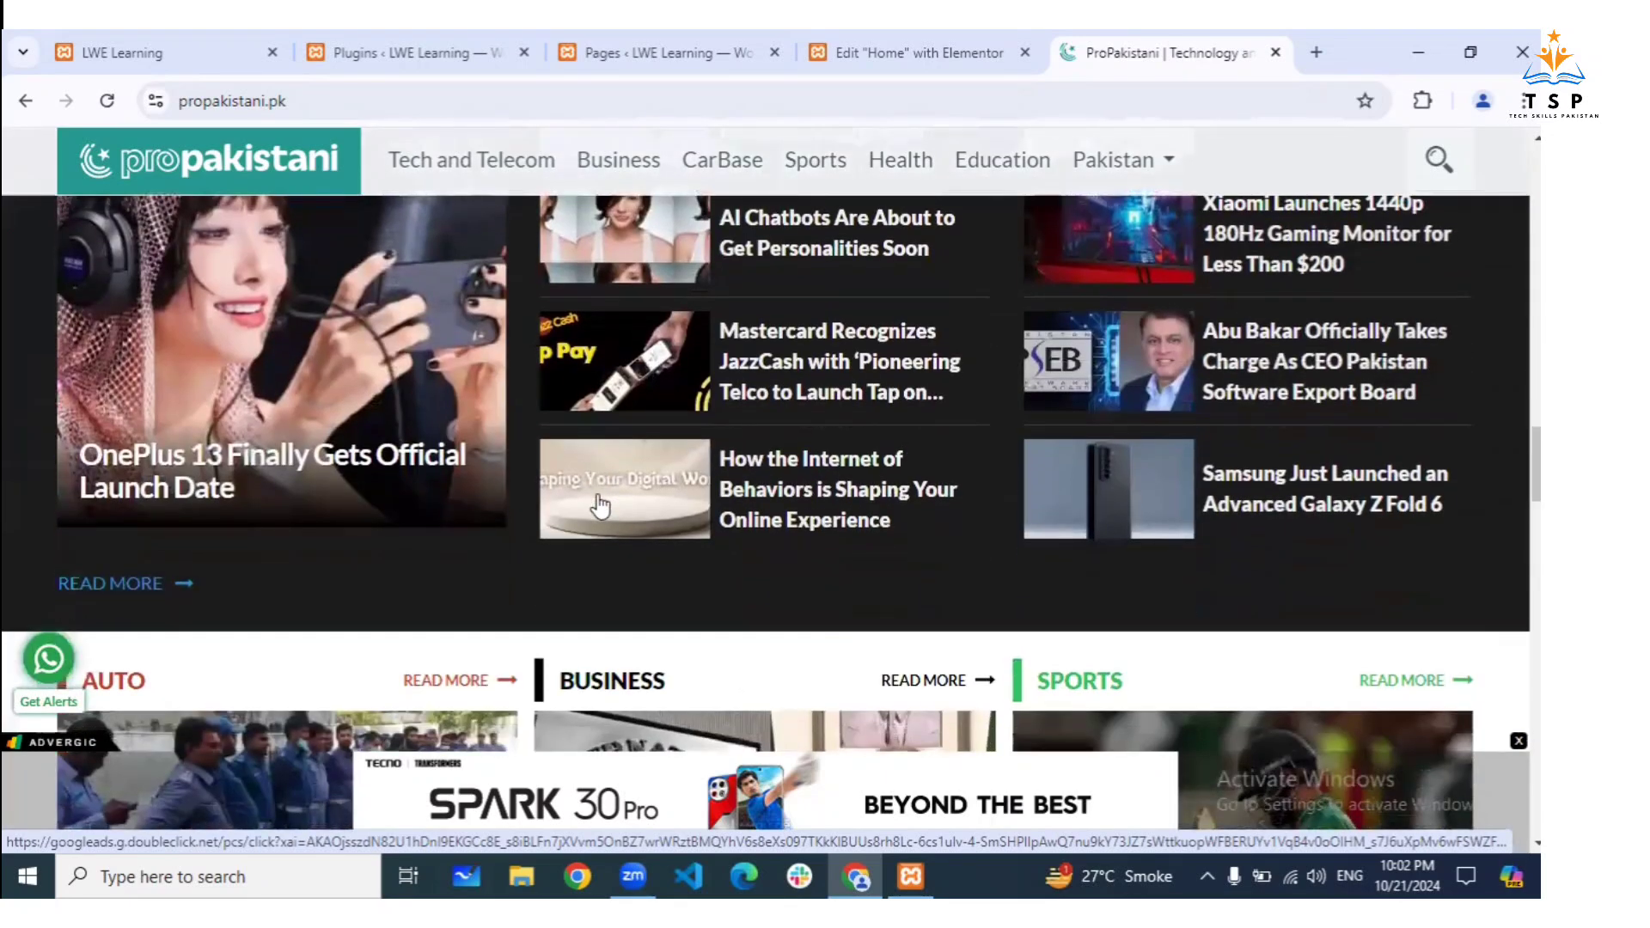
scroll(657, 357, up, 1)
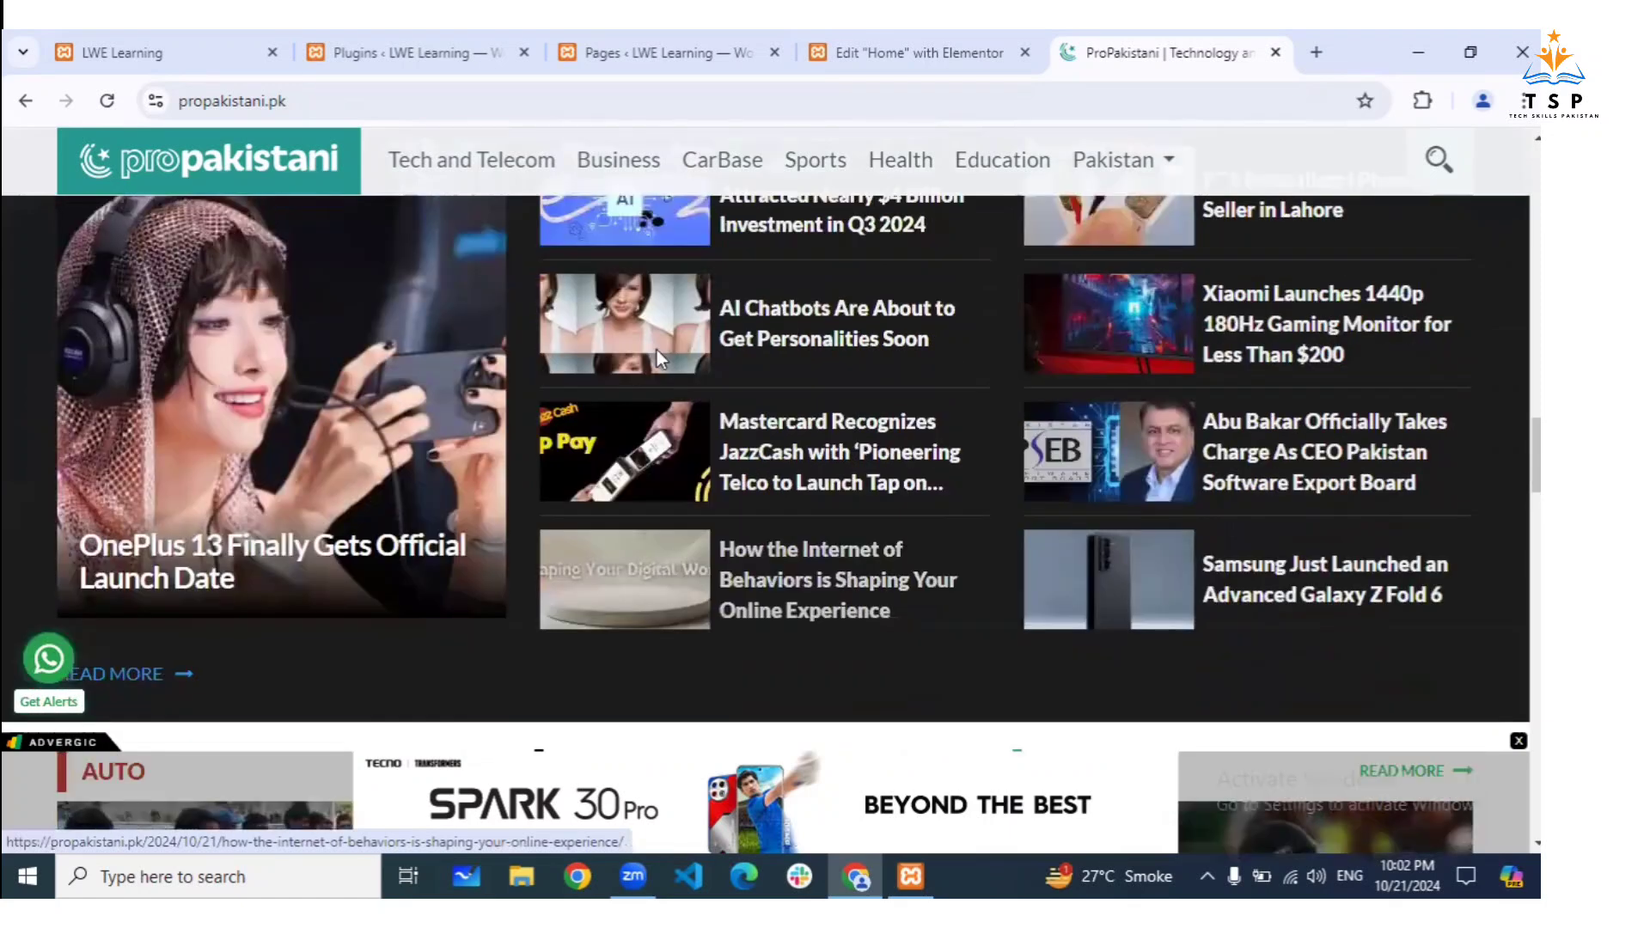
Compare the featured story grid and Latest News layout with the Tech and Telecom, Auto, Business and Sports post sections
scroll(656, 349, up, 10)
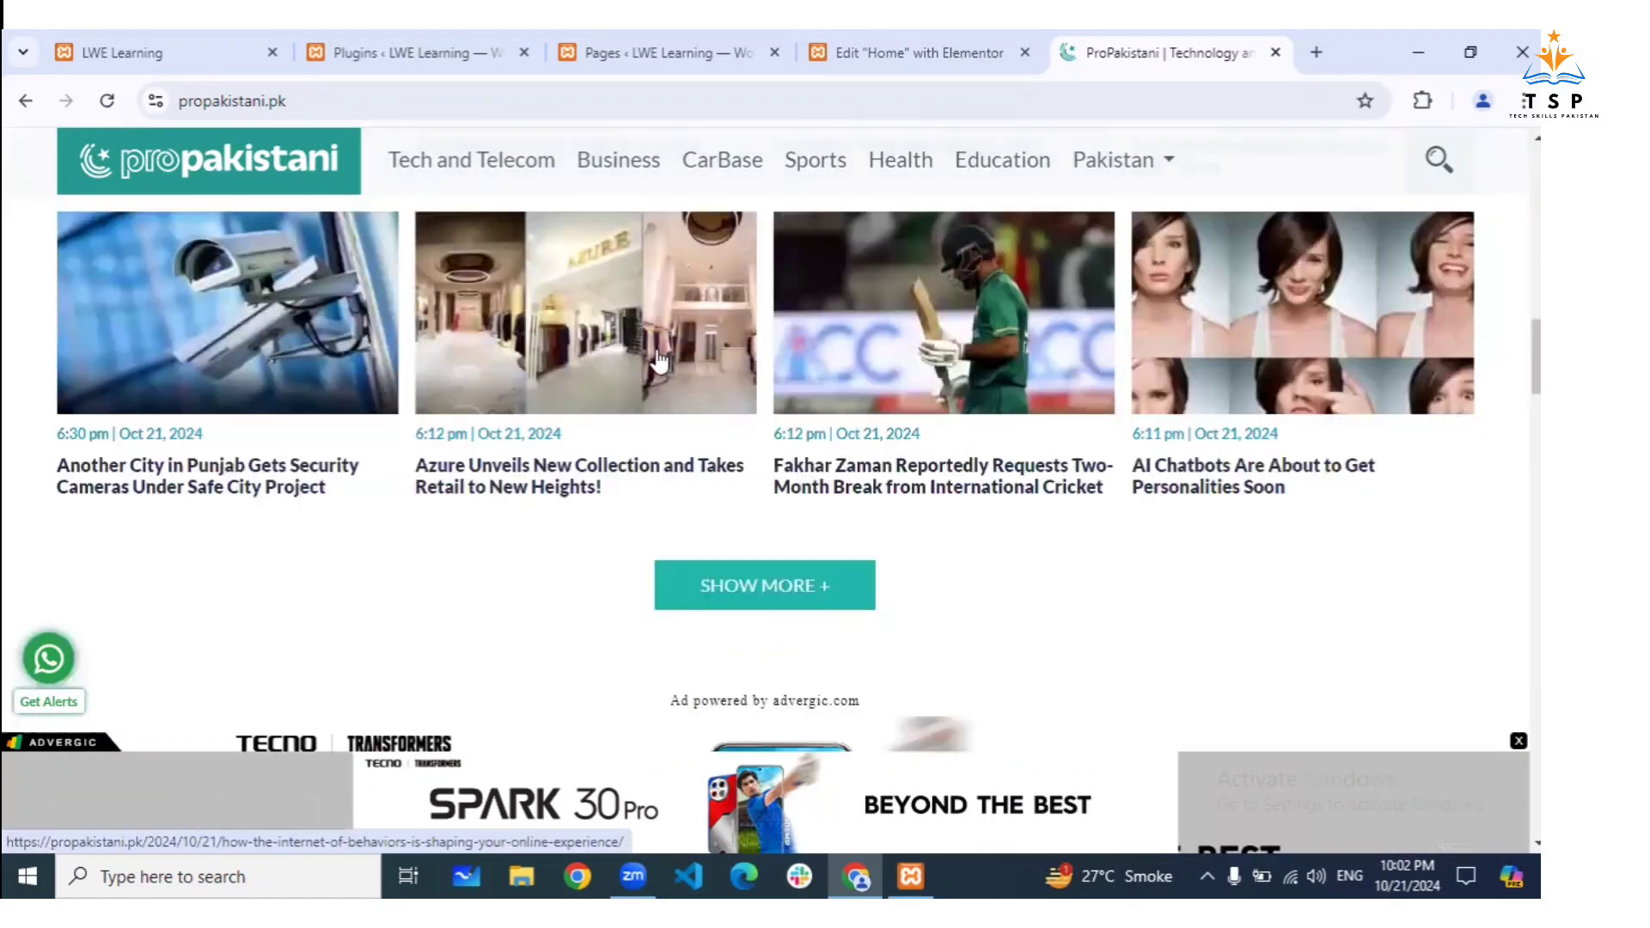
scroll(659, 361, up, 5)
scroll(657, 348, up, 2)
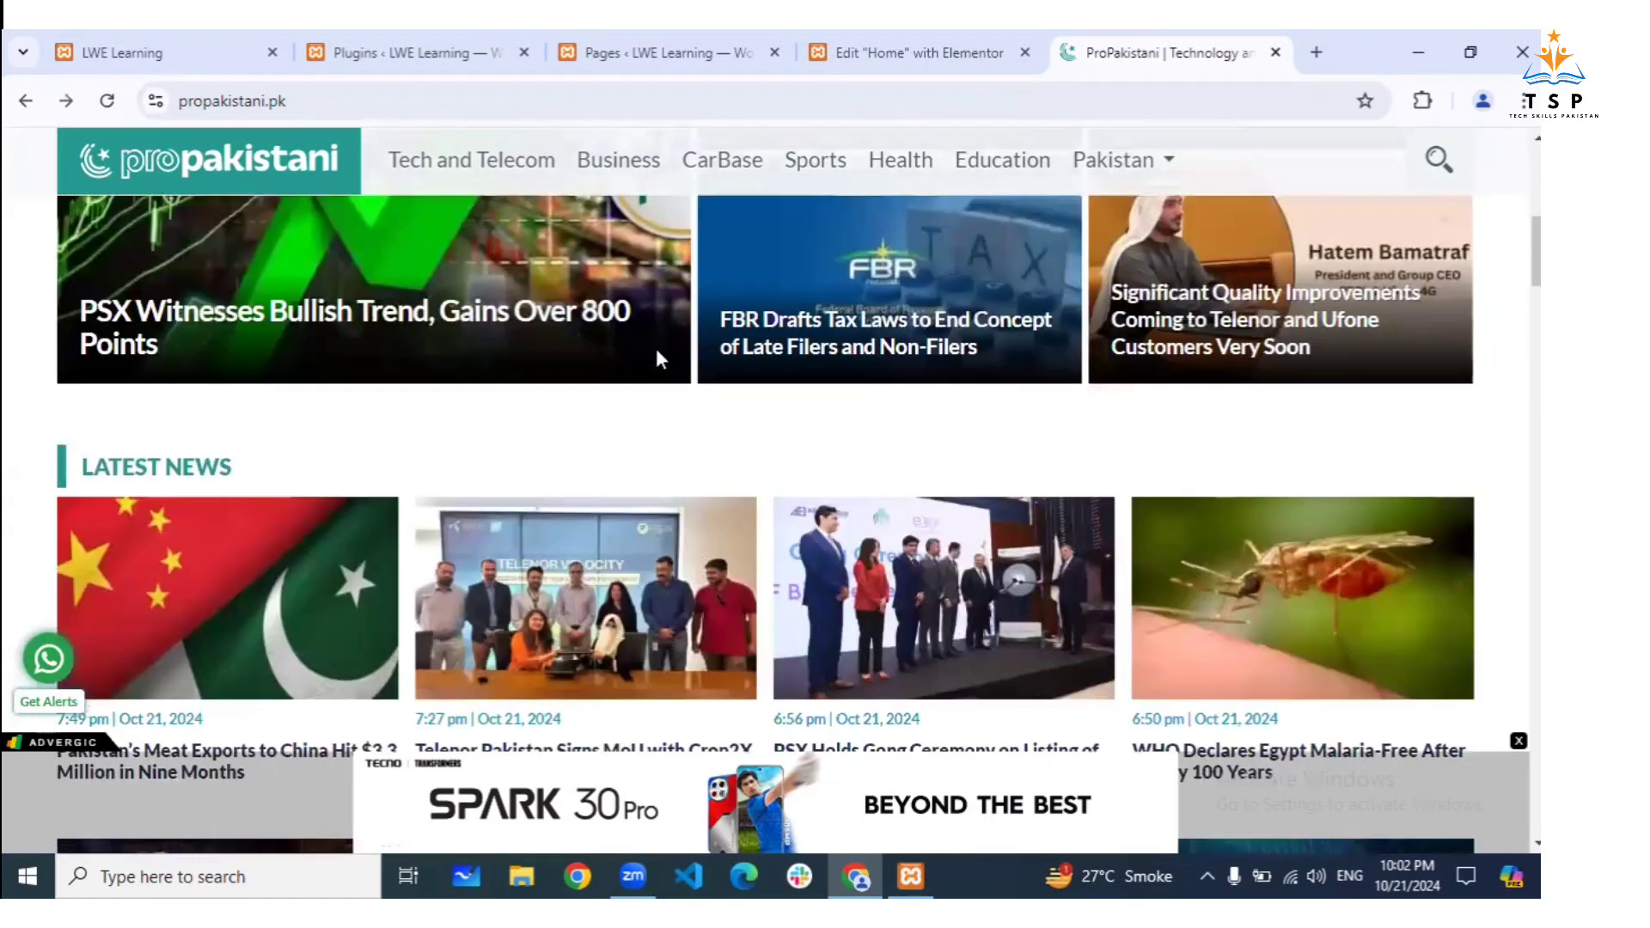
scroll(656, 348, up, 4)
scroll(658, 354, down, 3)
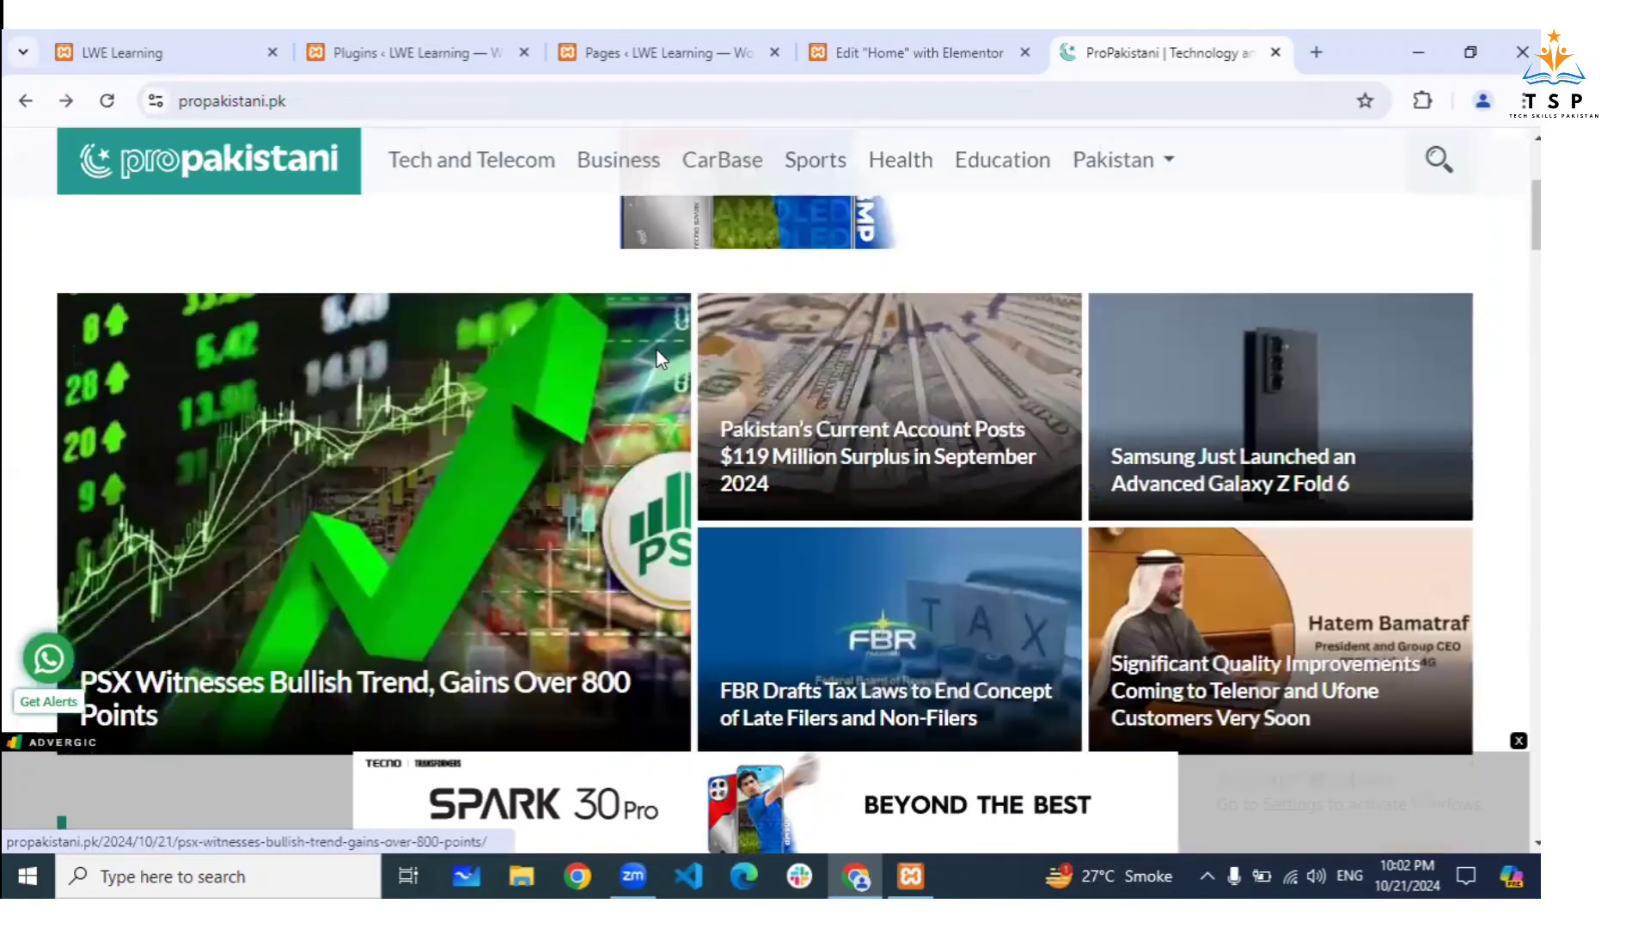
scroll(656, 349, down, 1)
scroll(657, 349, down, 5)
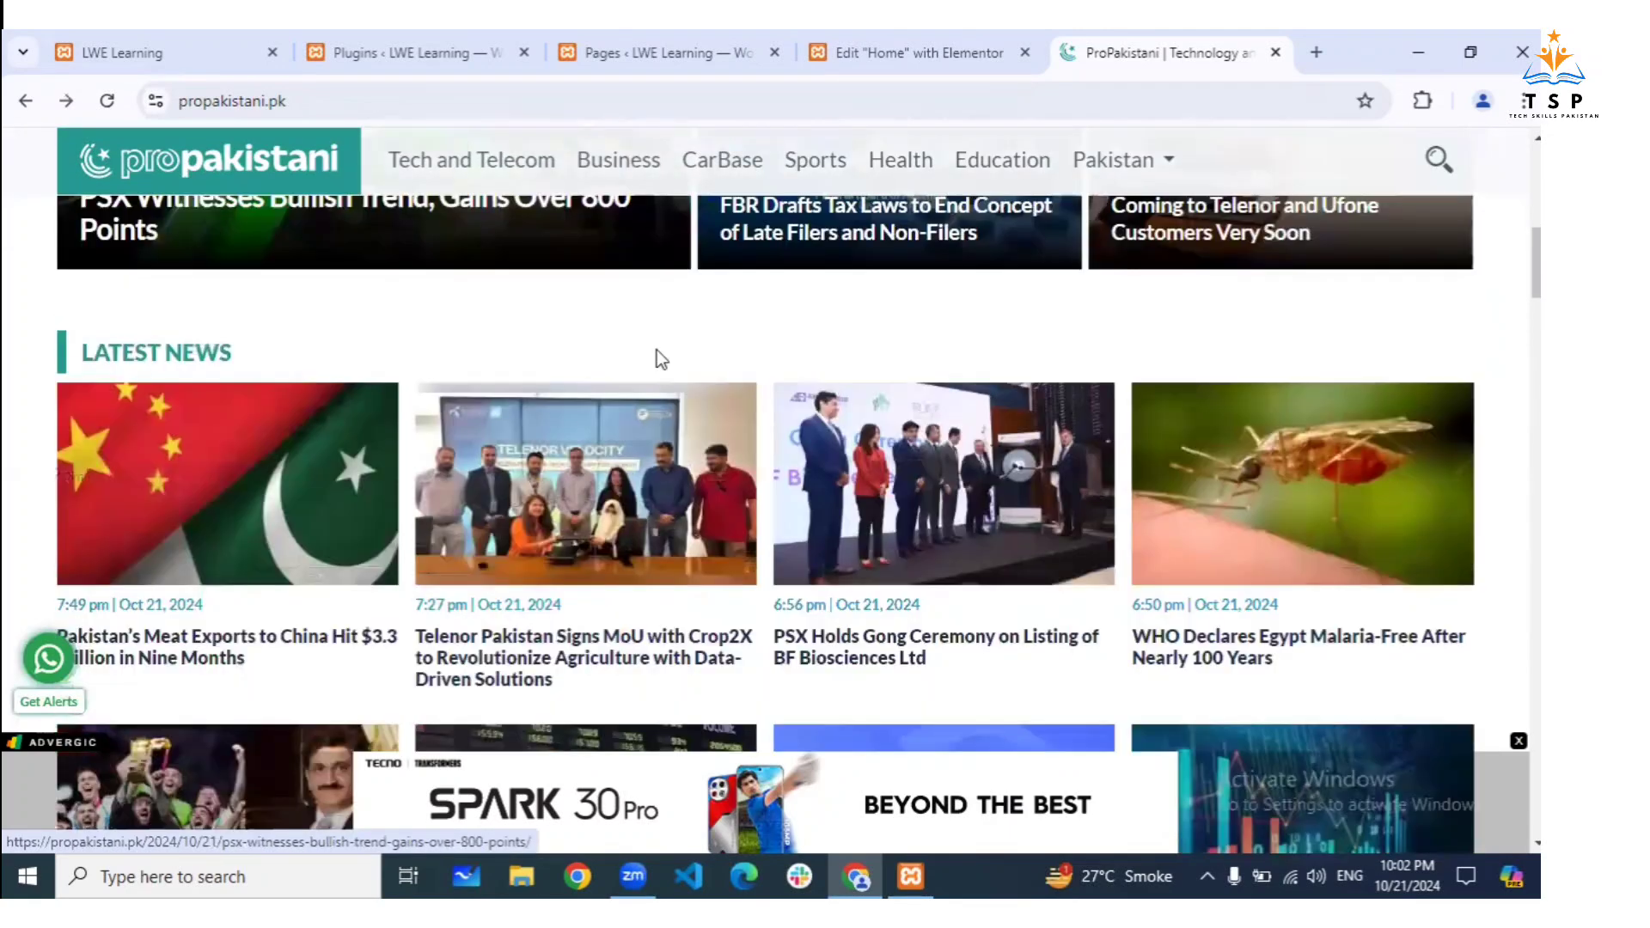
scroll(656, 349, down, 10)
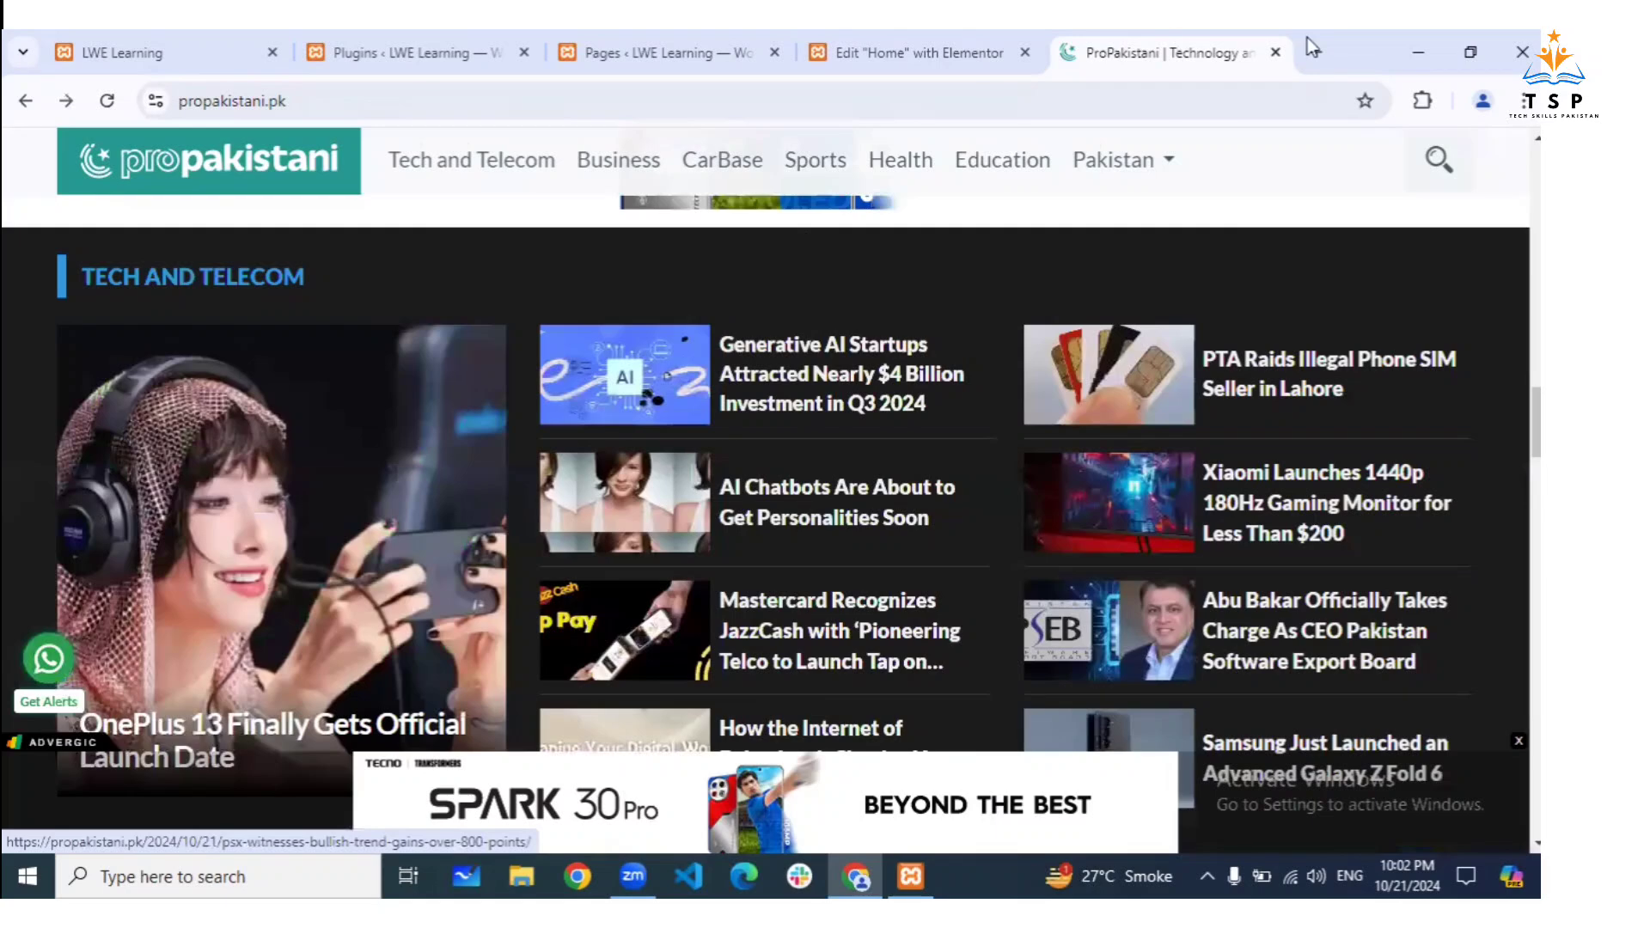
scroll(799, 237, down, 8)
scroll(746, 250, down, 1)
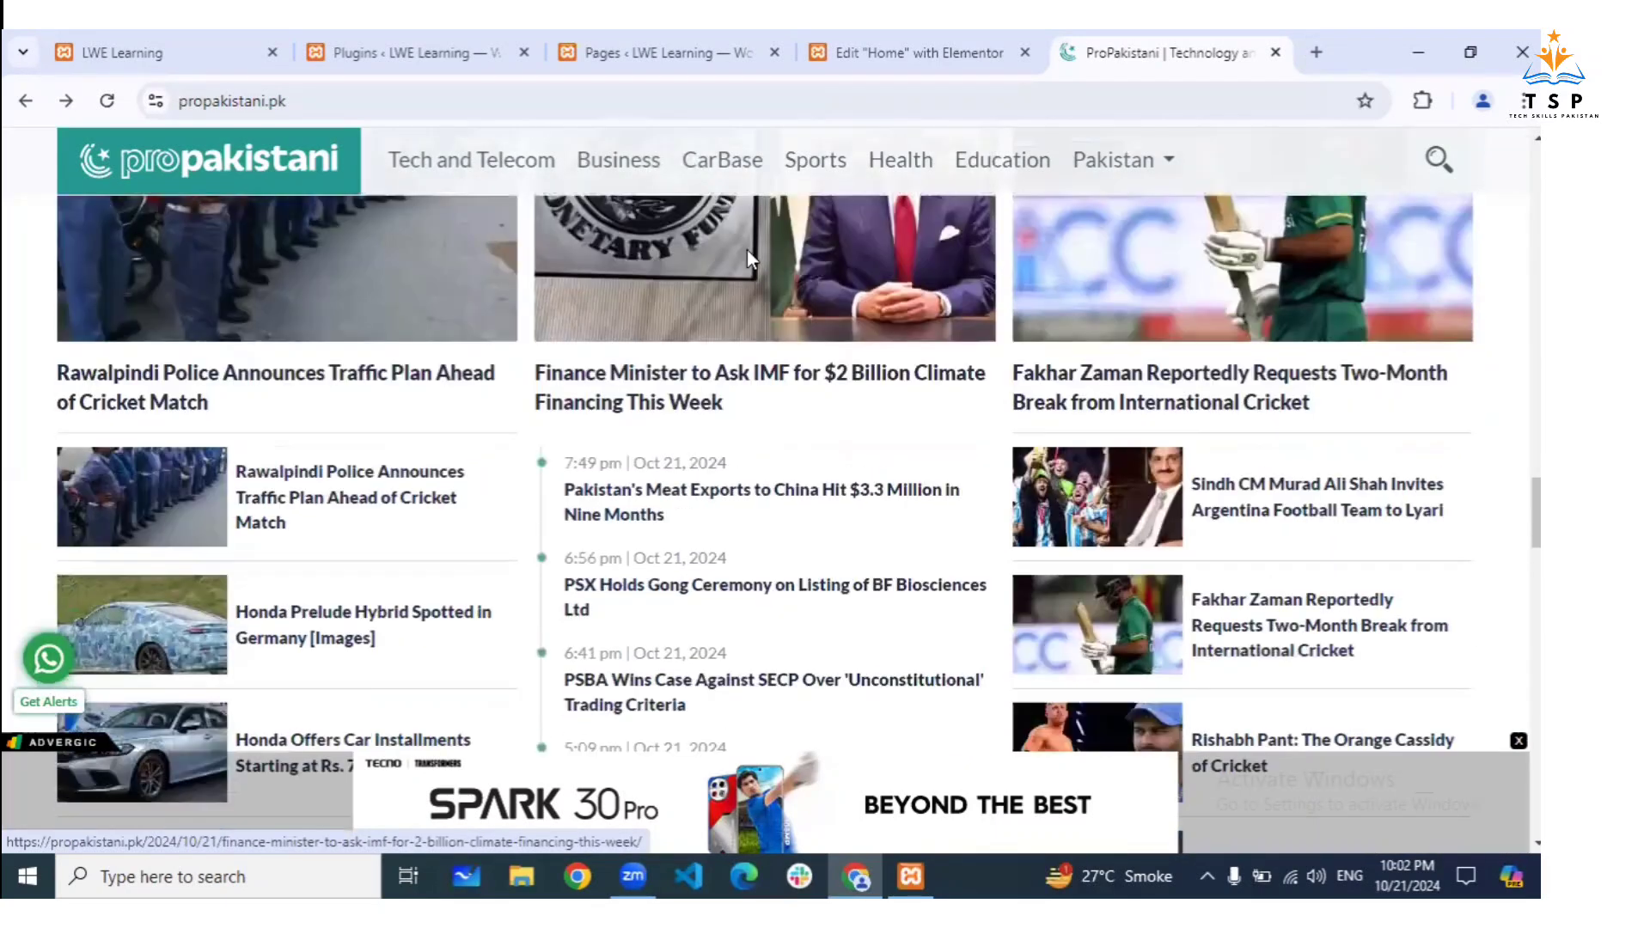
Open the elo shopping site in a new browser tab and go to its home page
key(ctrl+t)
text(el)
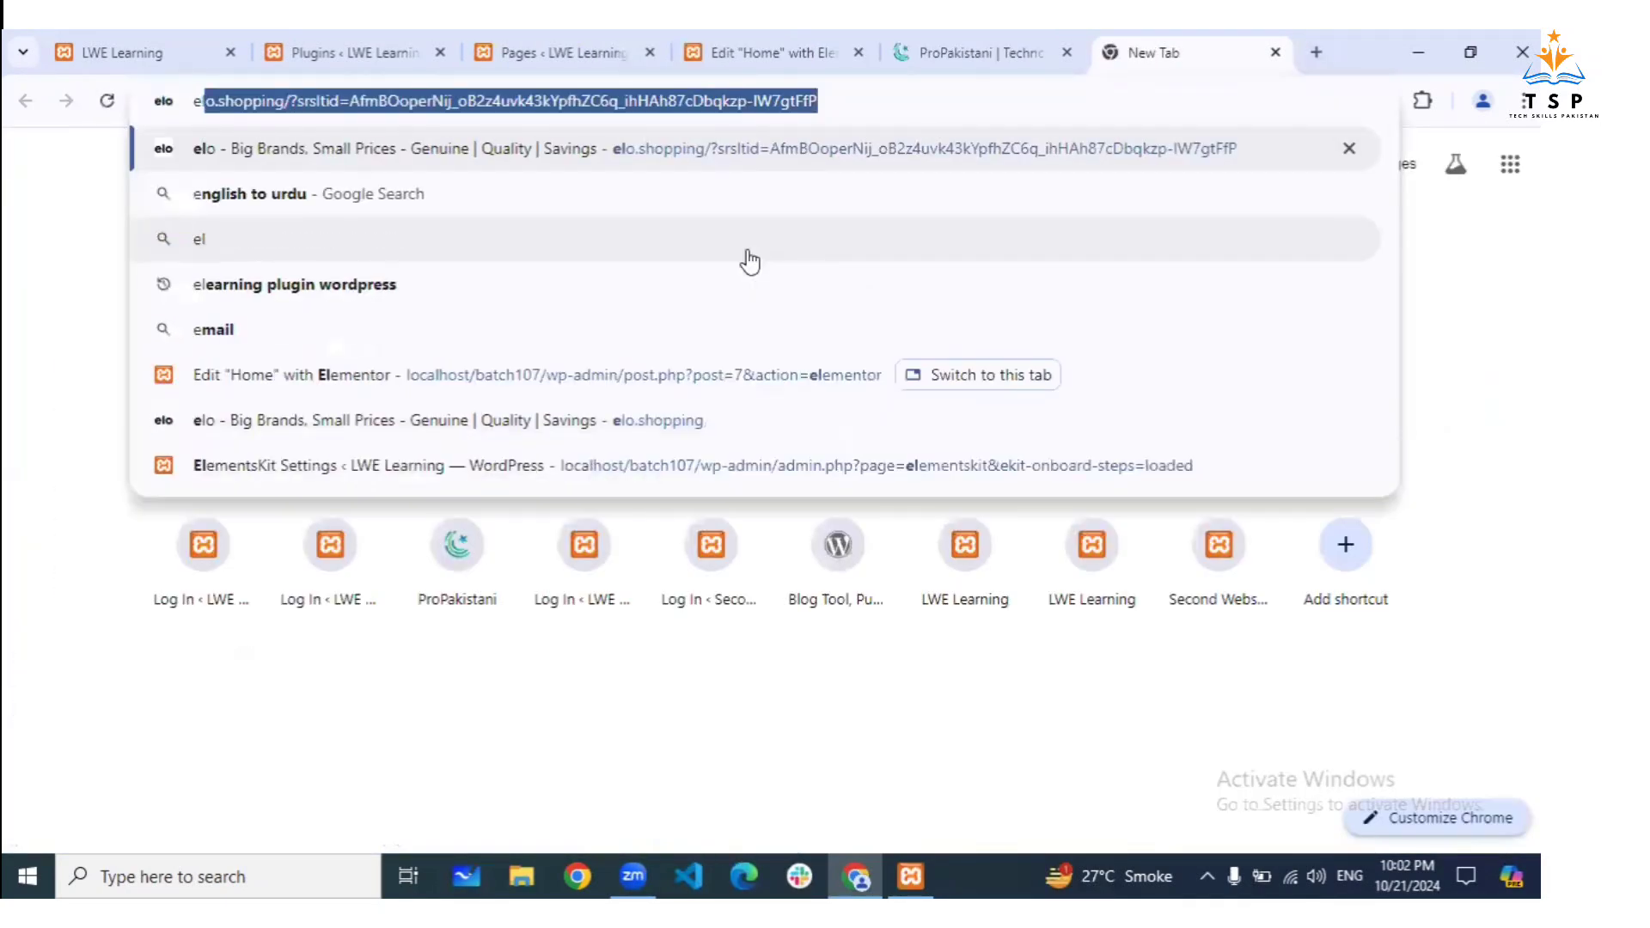
text(o)
key(Return)
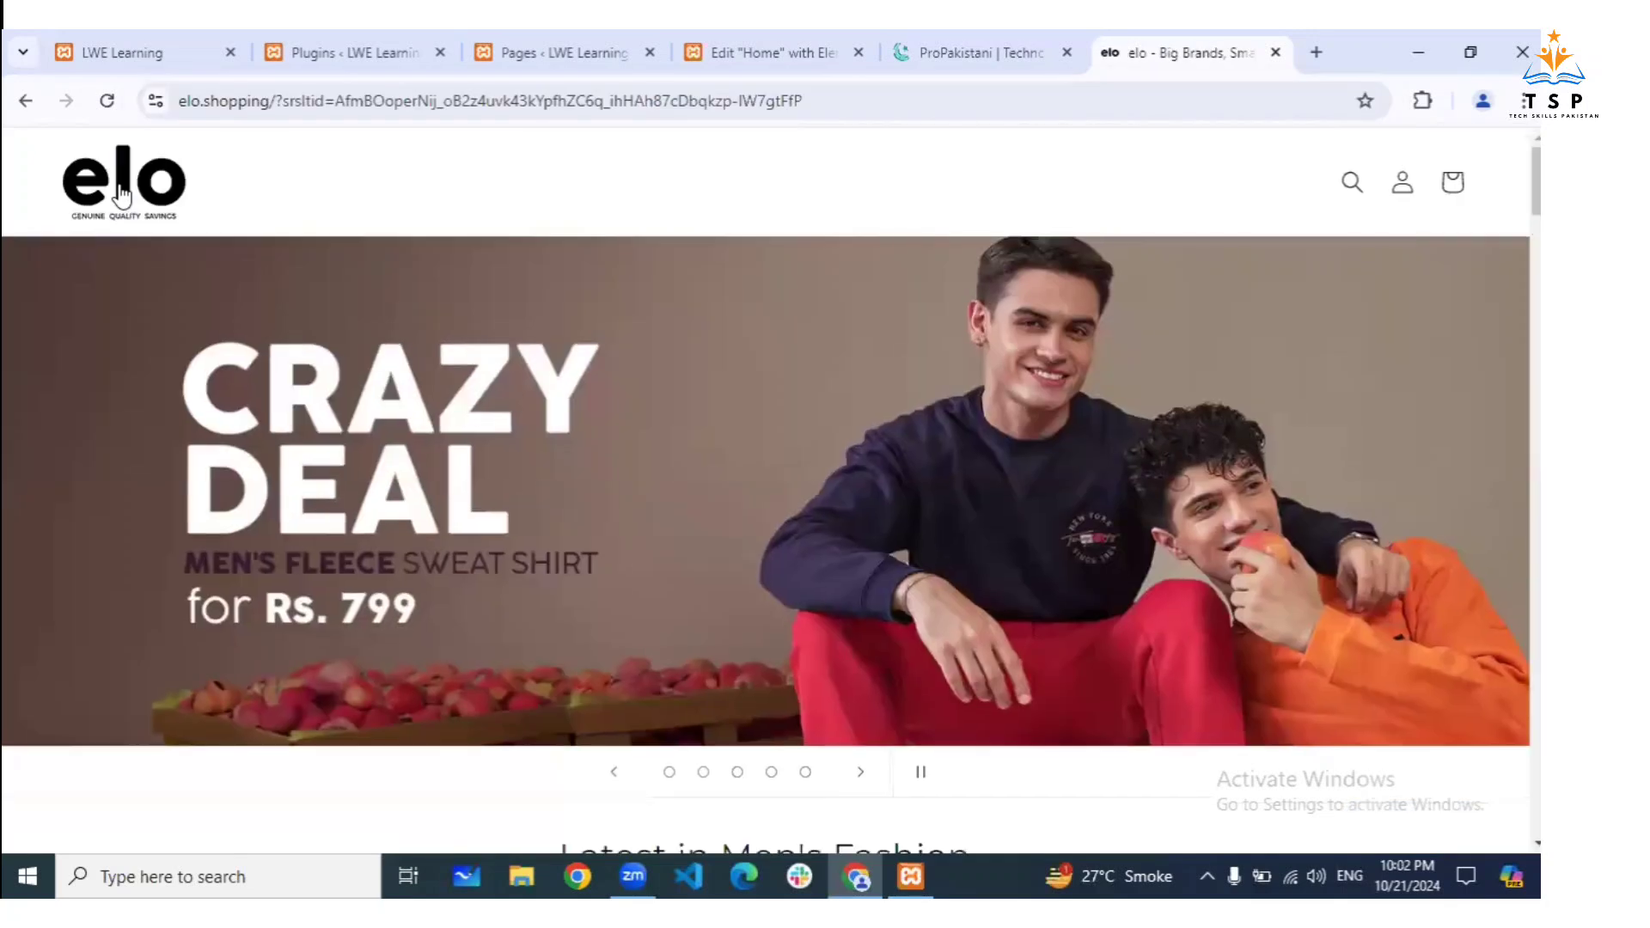
click(120, 196)
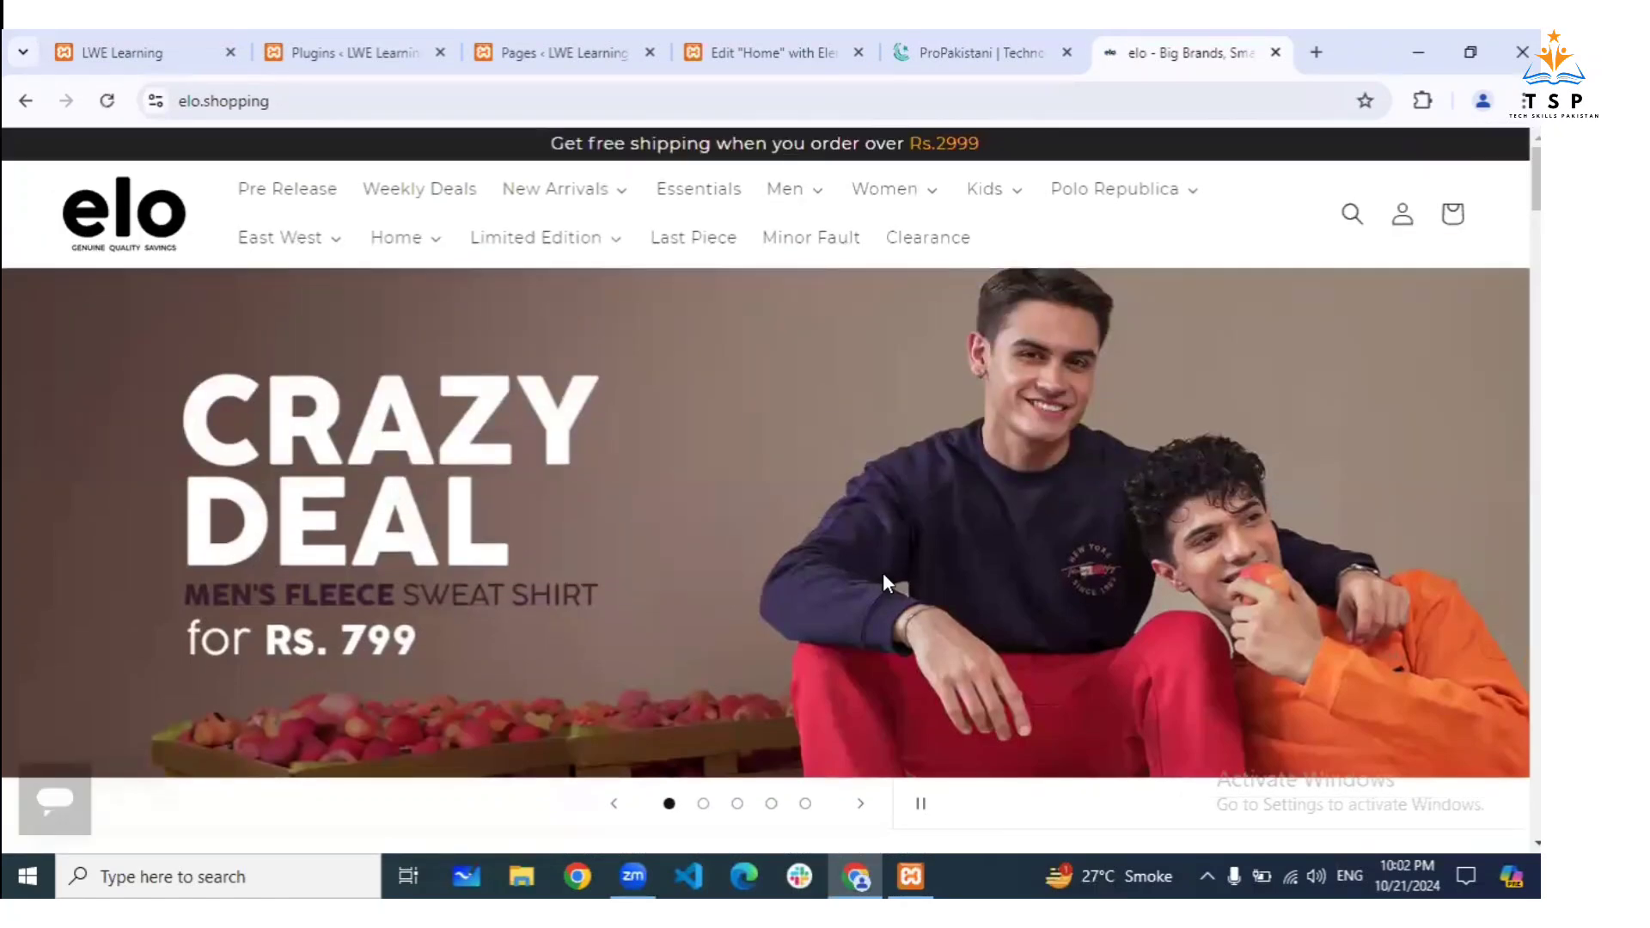
Compare the elo home page's banner slider with the hero section of the local LWE Learning site
scroll(886, 584, down, 1)
scroll(886, 584, down, 3)
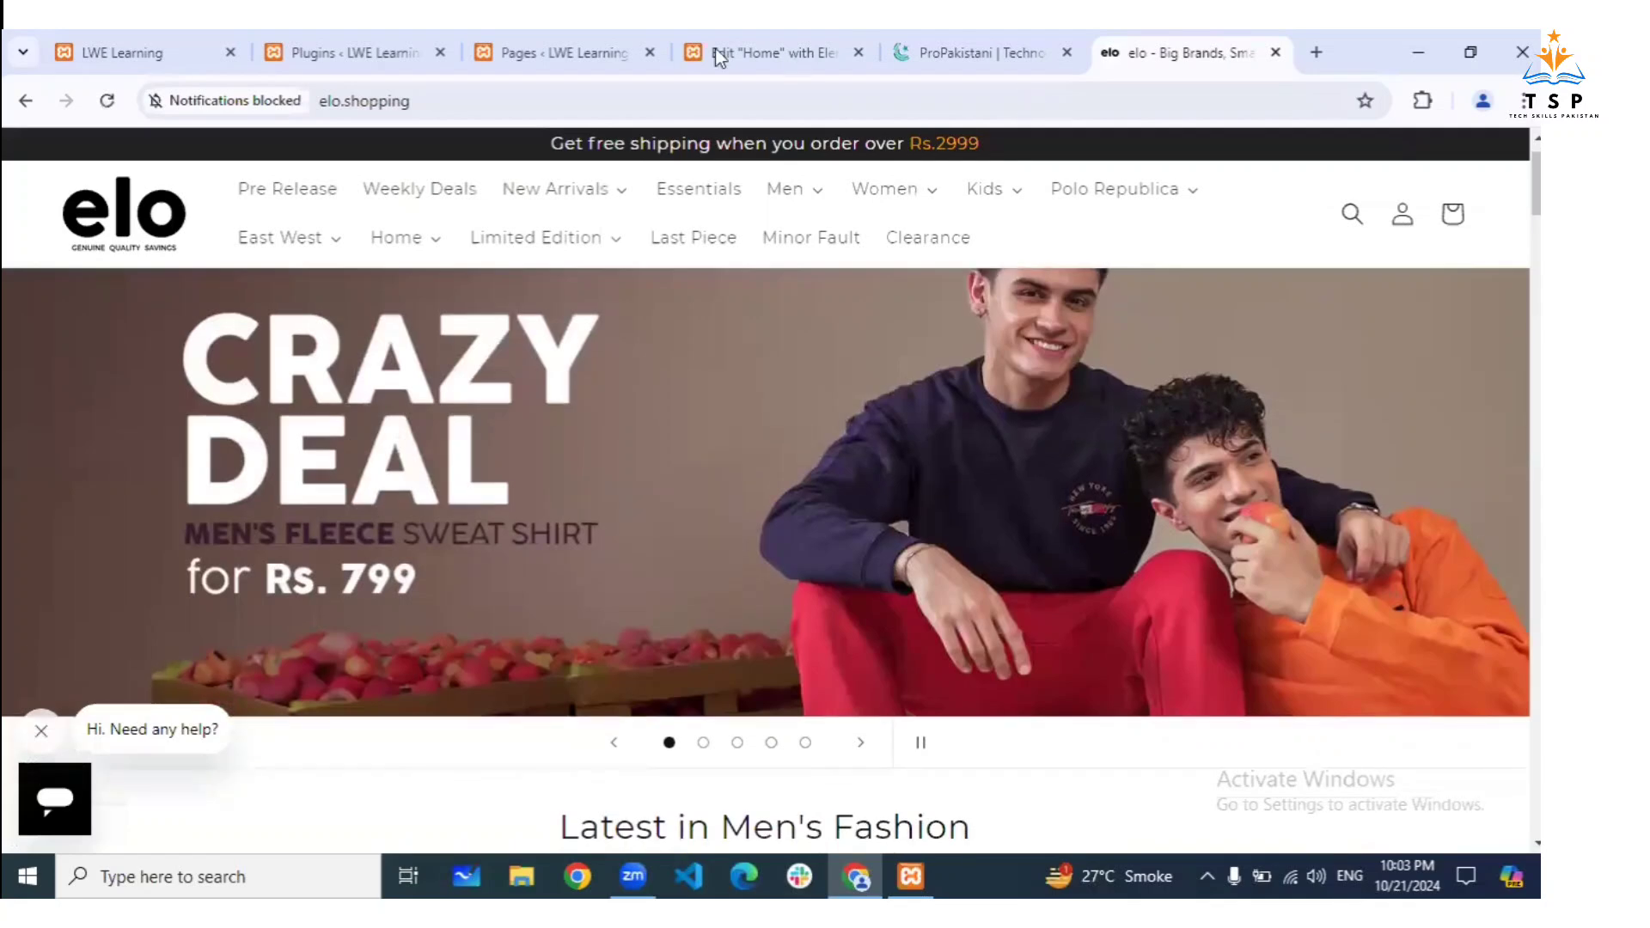
click(211, 45)
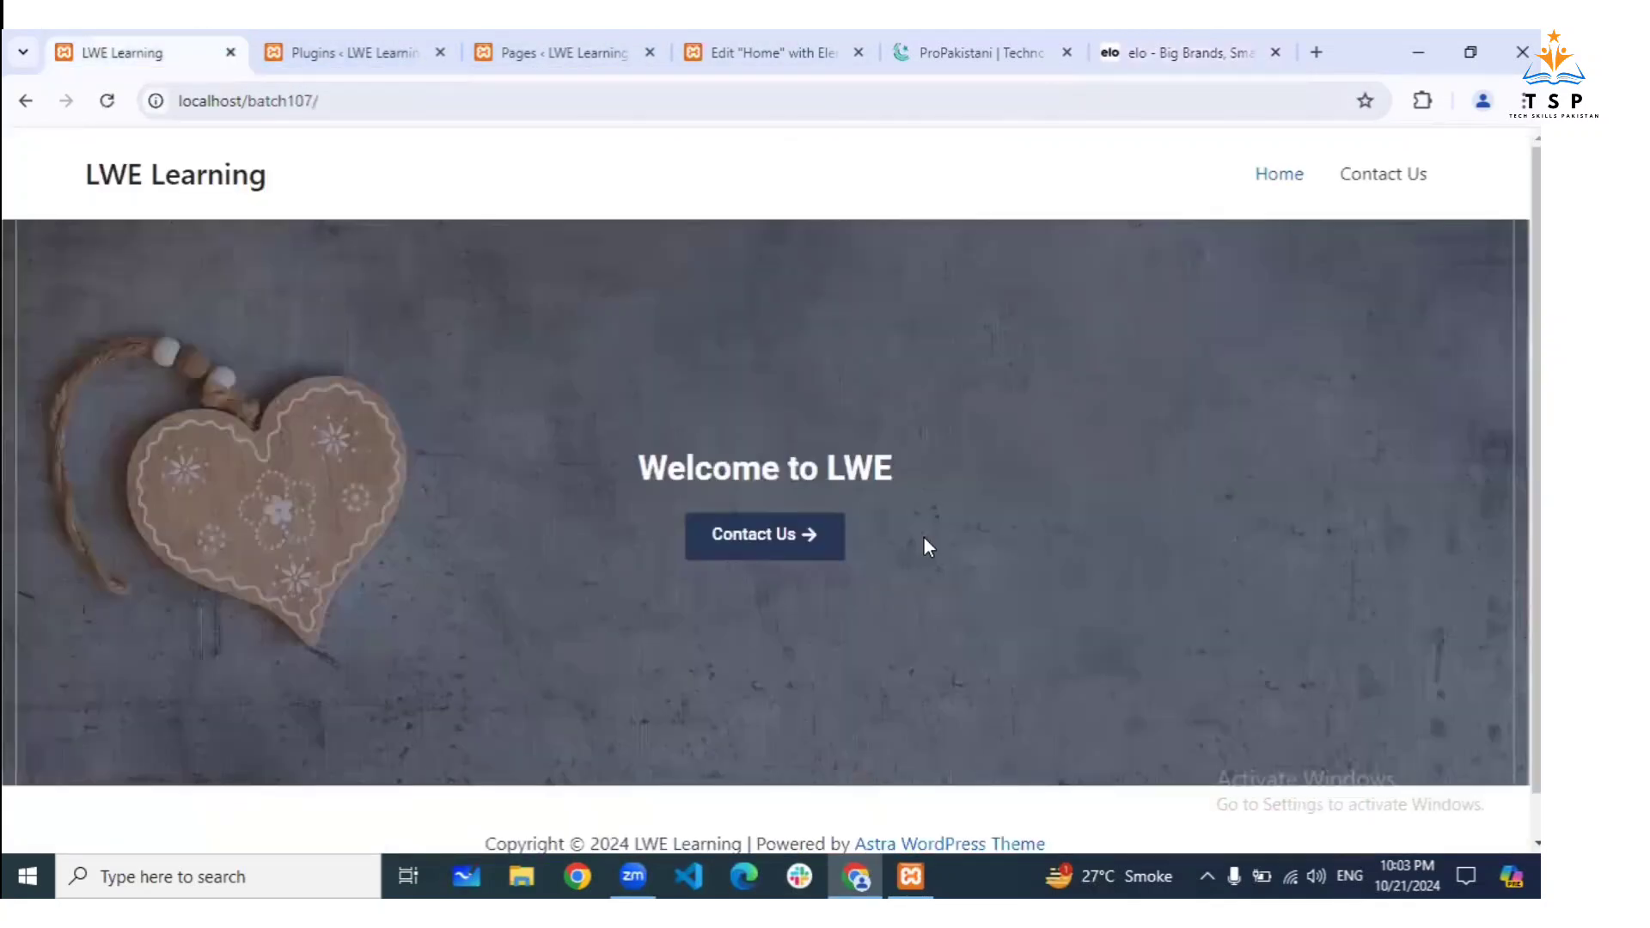
scroll(931, 527, down, 1)
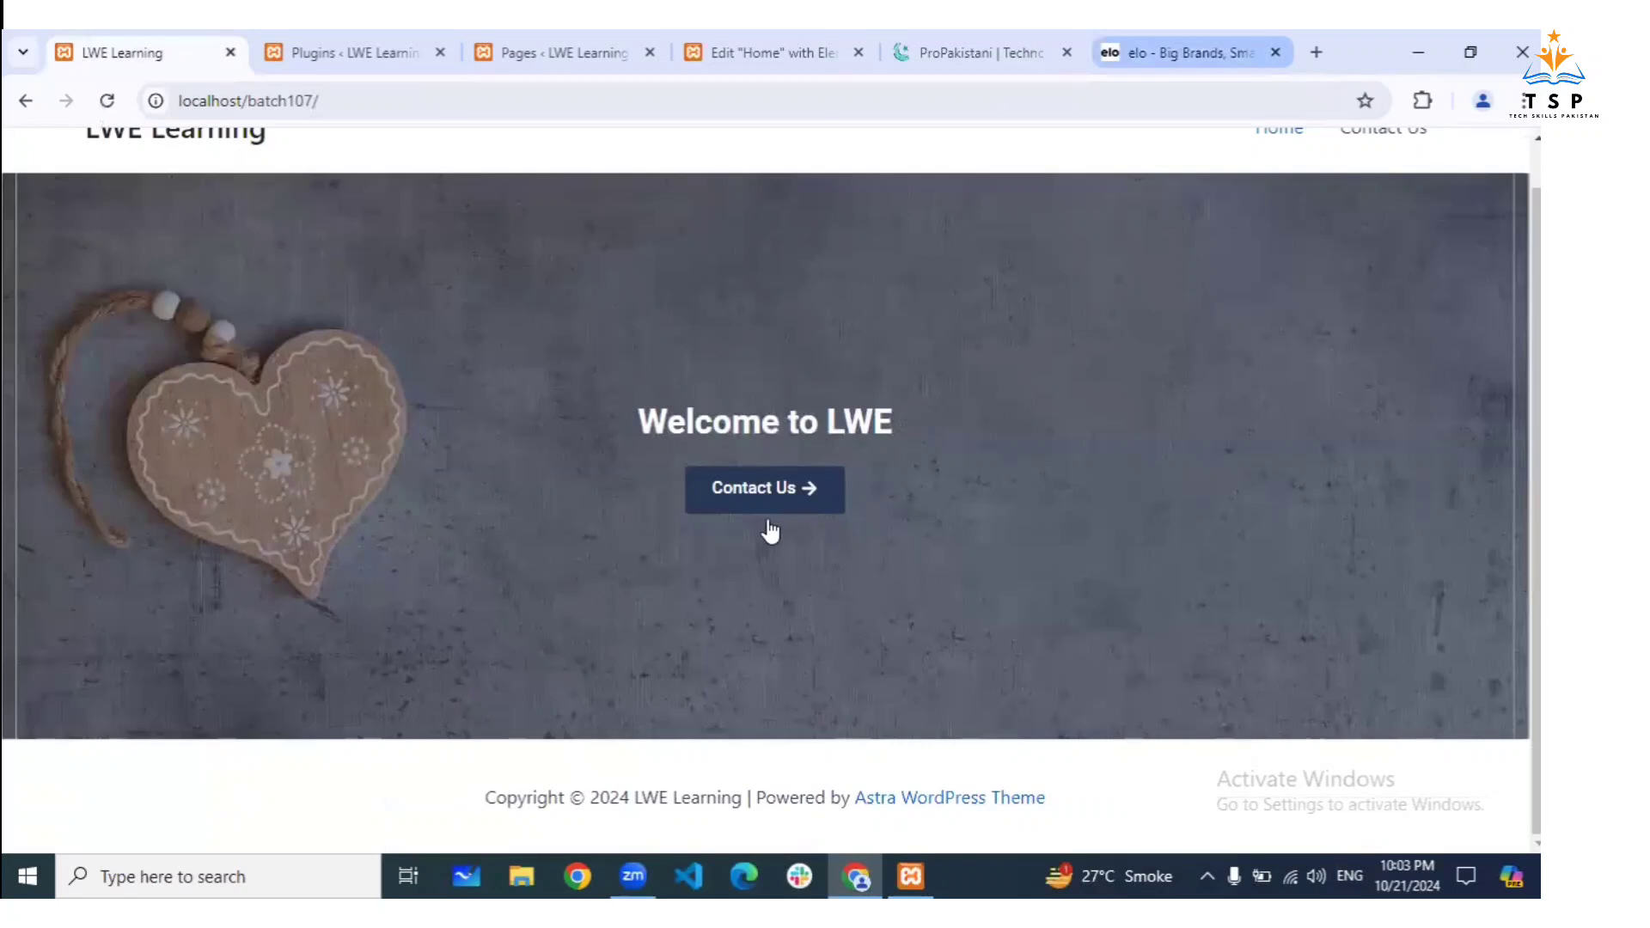
click(1191, 52)
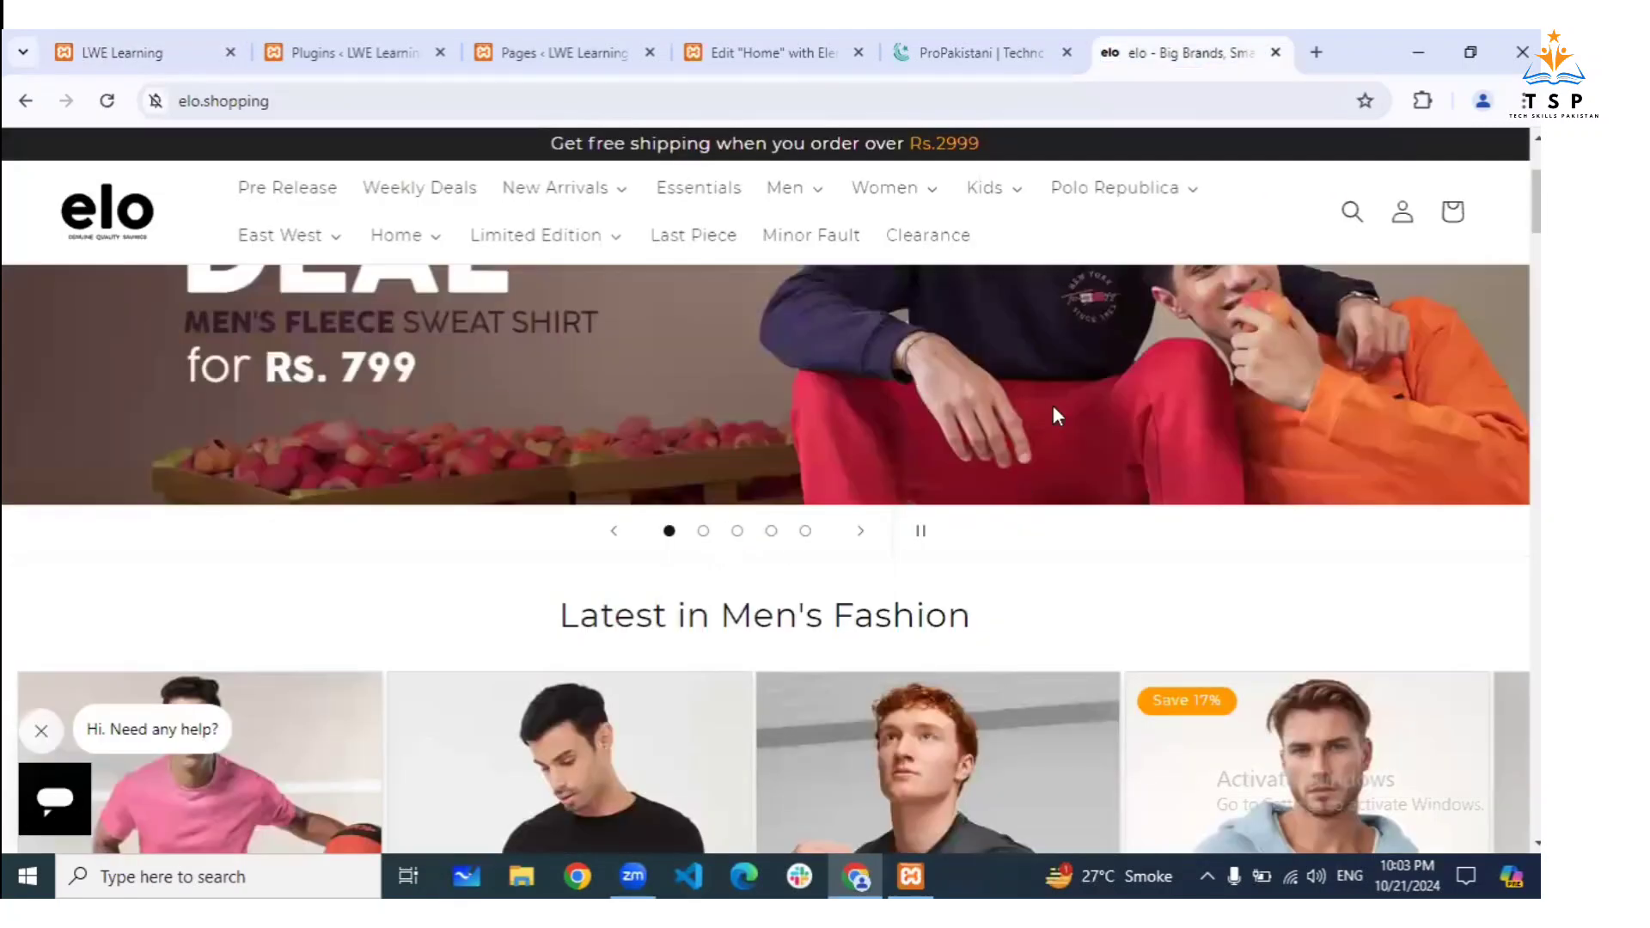
scroll(1053, 404, up, 3)
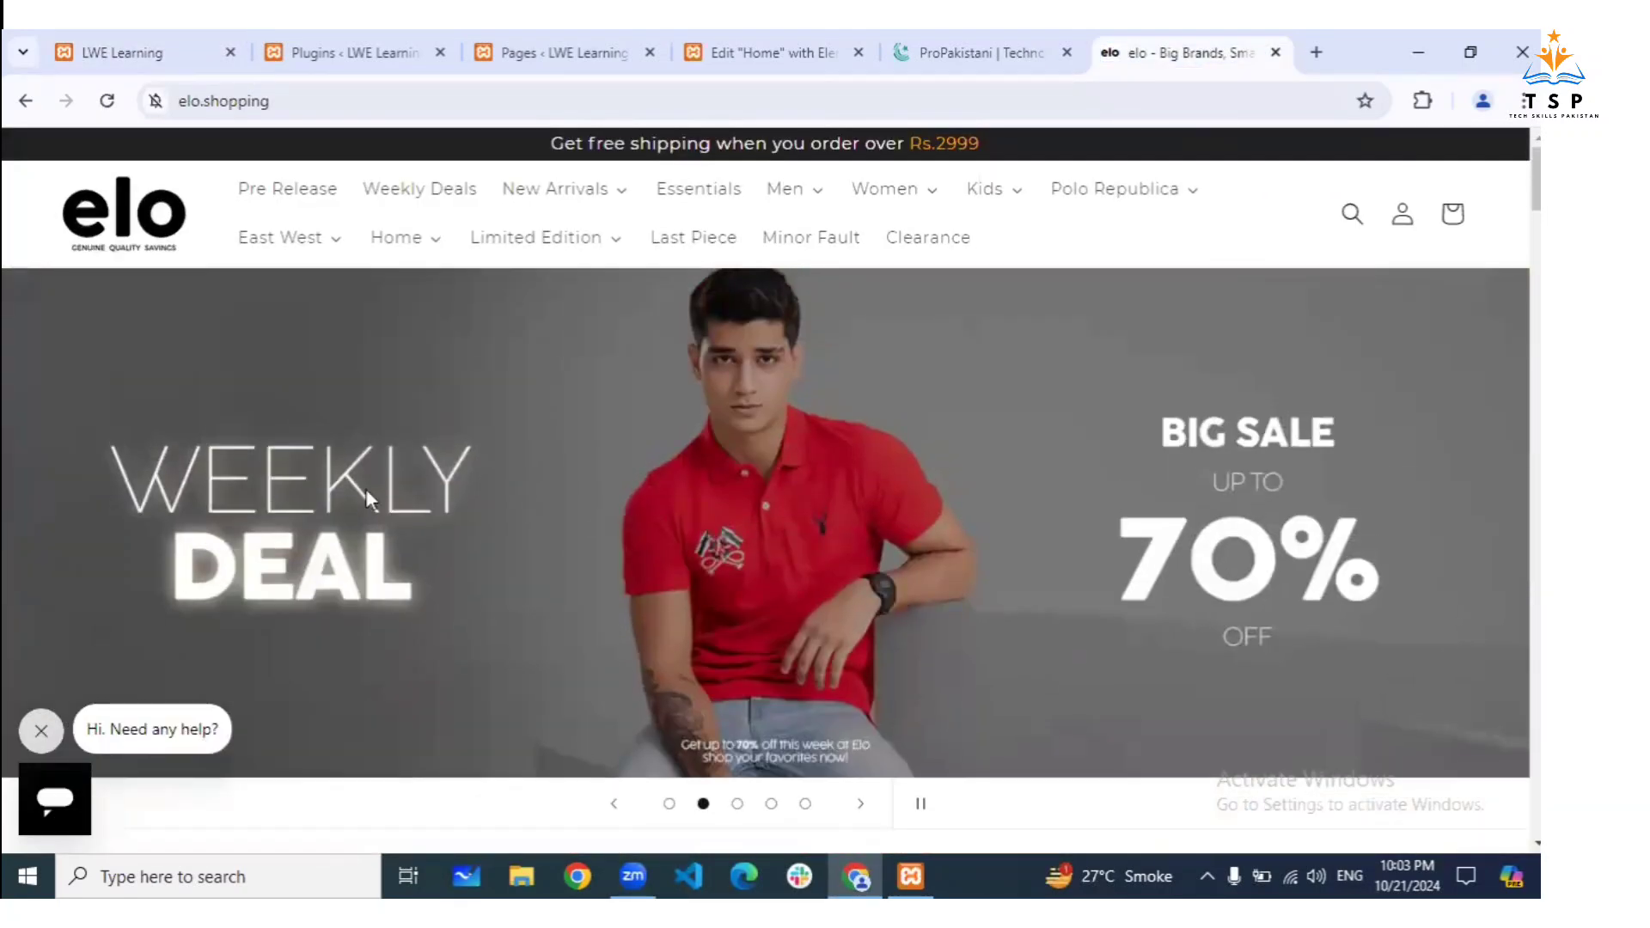
View the Weekly Deals collection linked from the 70% off banner and return to the elo home page
click(1240, 610)
scroll(1240, 610, down, 2)
scroll(1242, 620, down, 5)
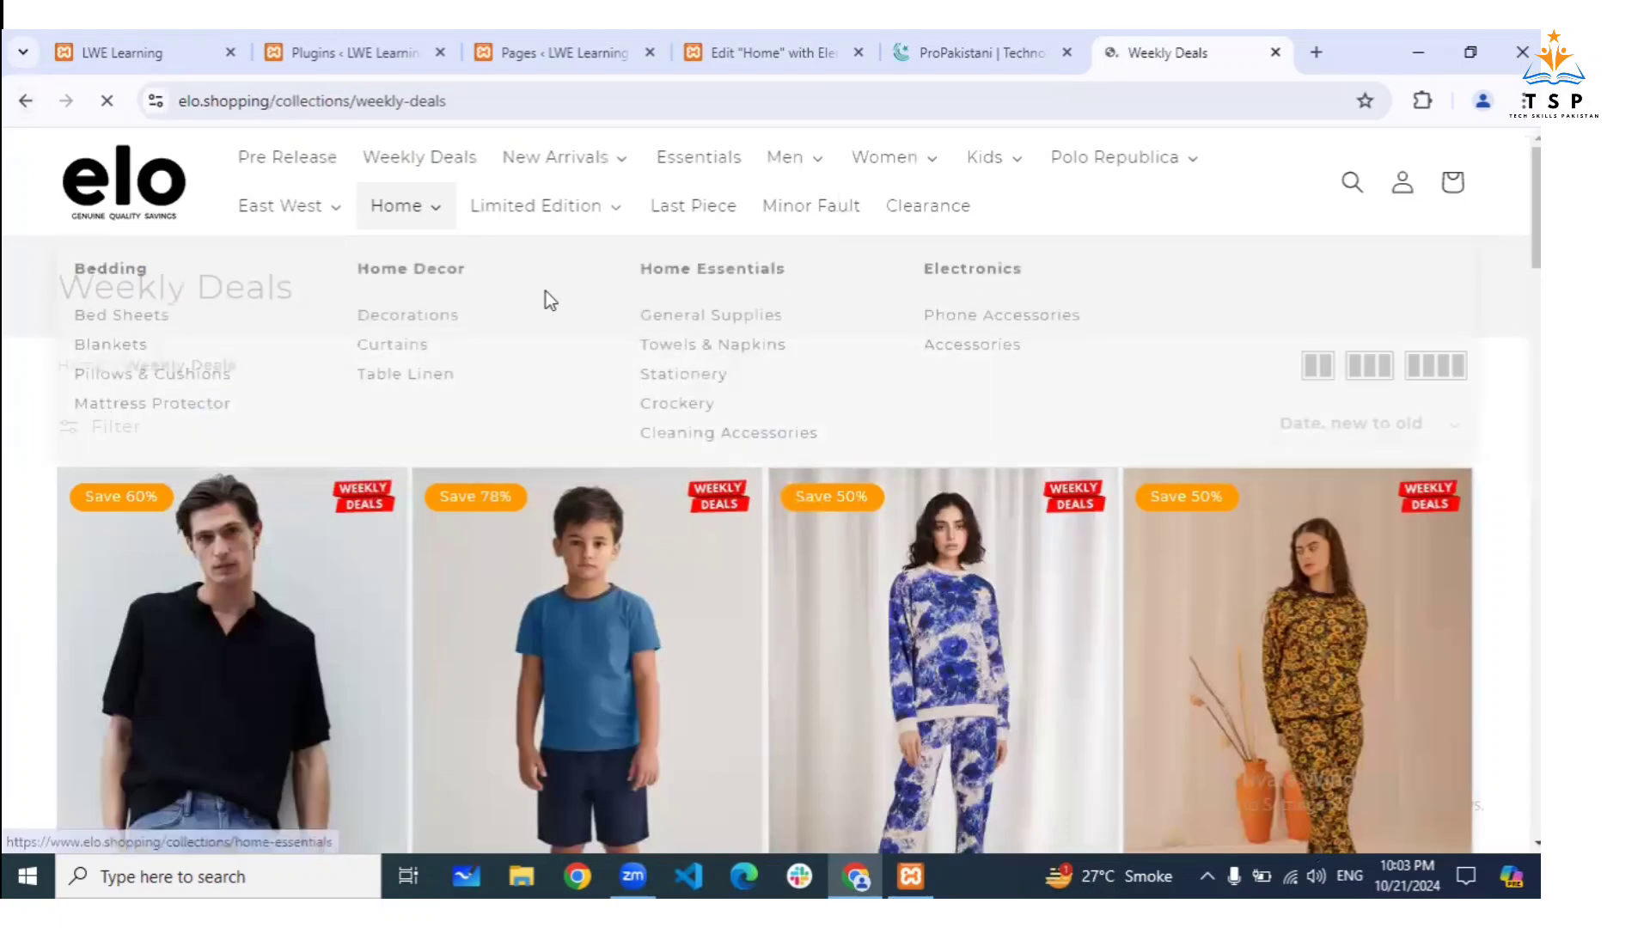
key(alt+Left)
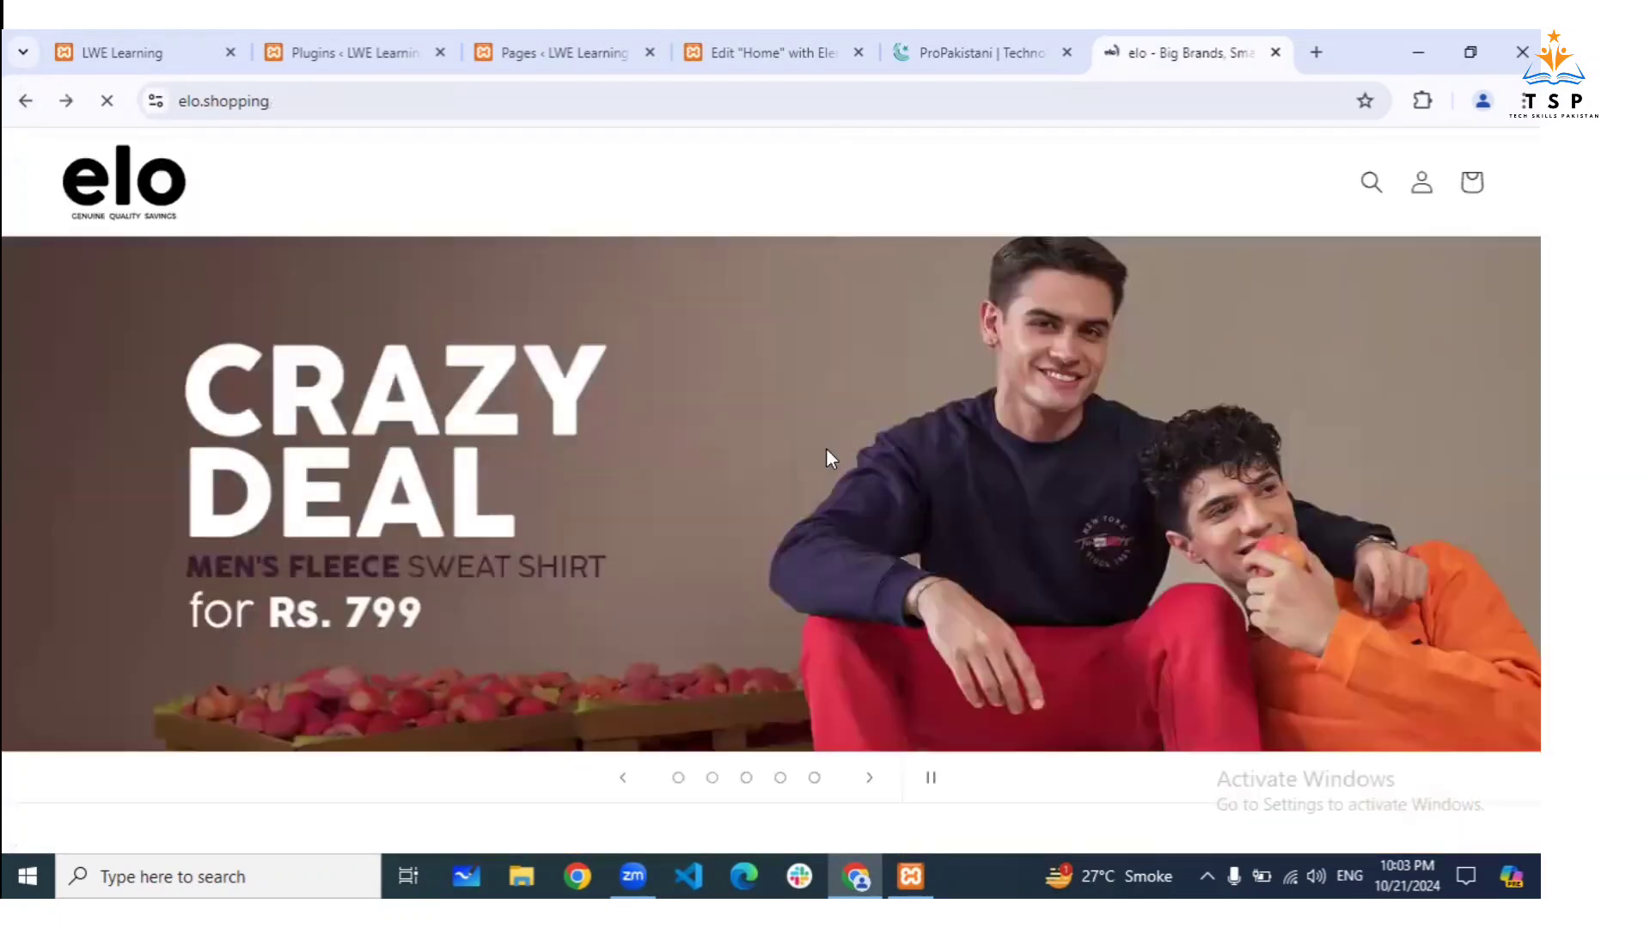
Examine how the elo home page presents its Latest in Men's Fashion, Crazy Deal and Weekly Deals product sections
scroll(827, 449, down, 6)
scroll(1182, 477, down, 4)
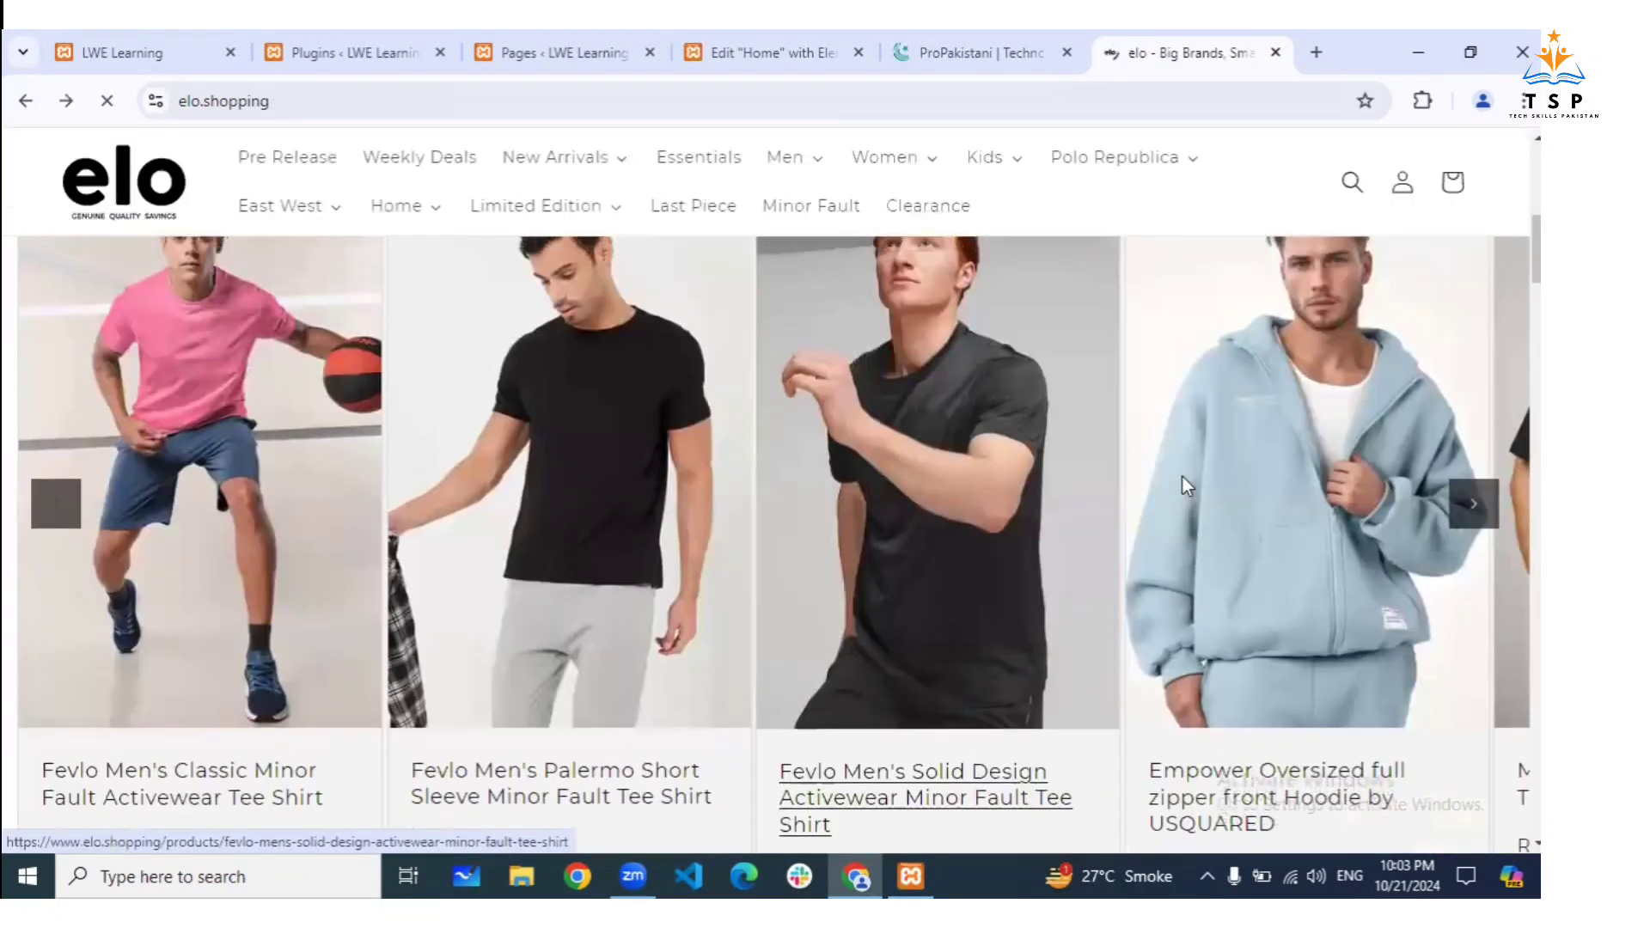
scroll(1184, 486, down, 5)
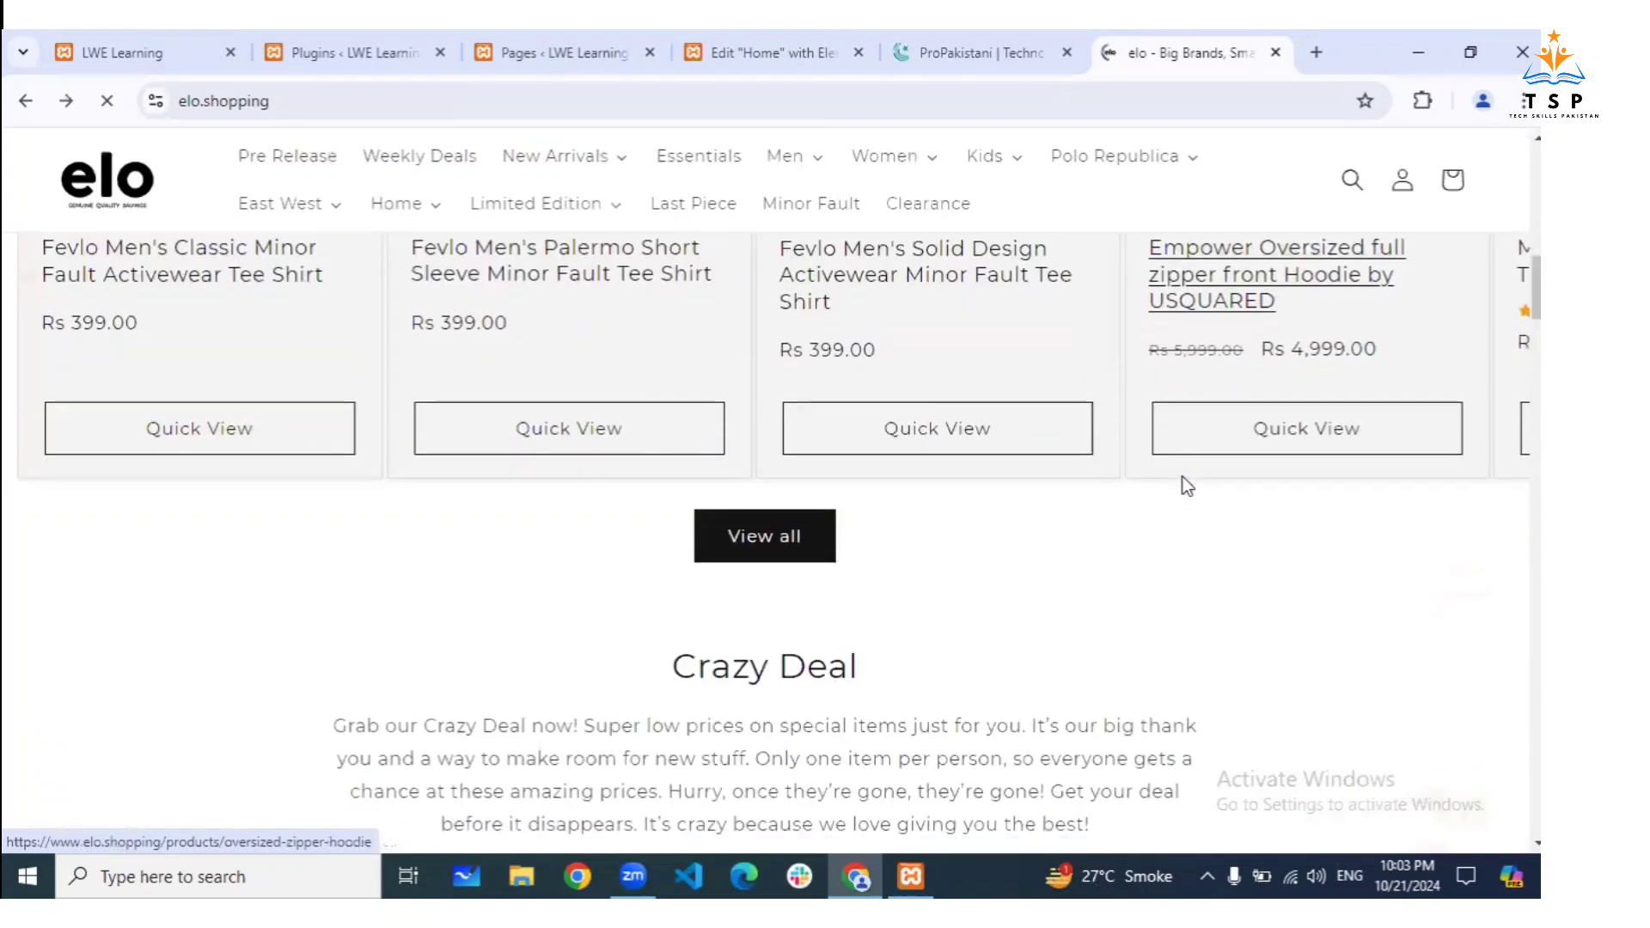
scroll(962, 481, up, 5)
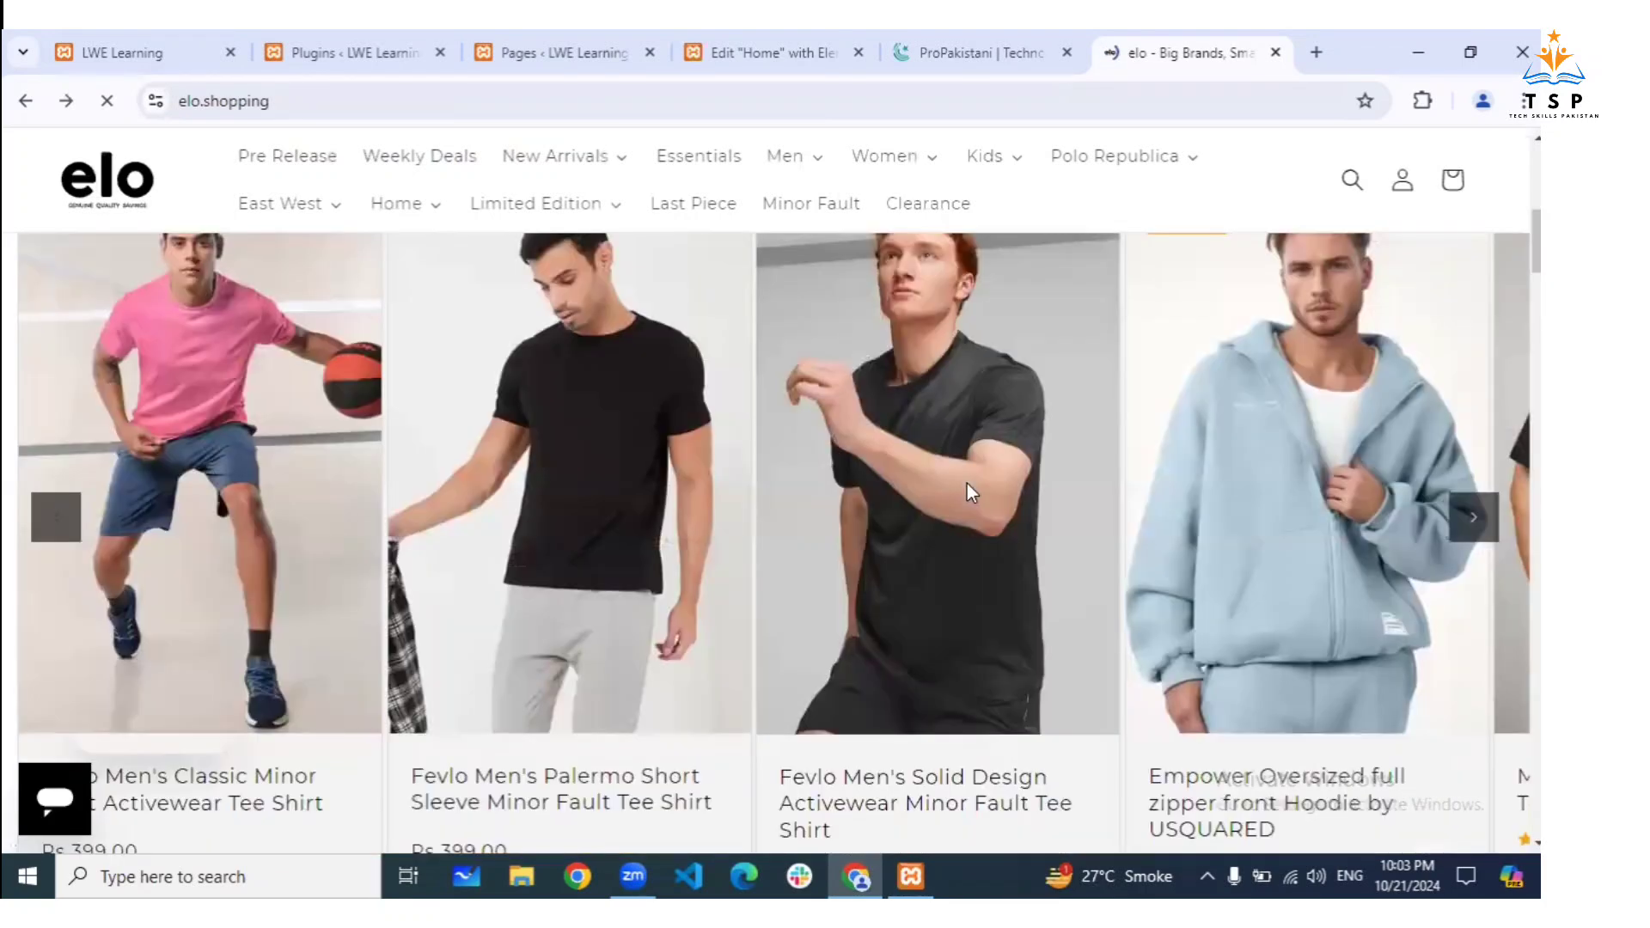
scroll(966, 483, up, 2)
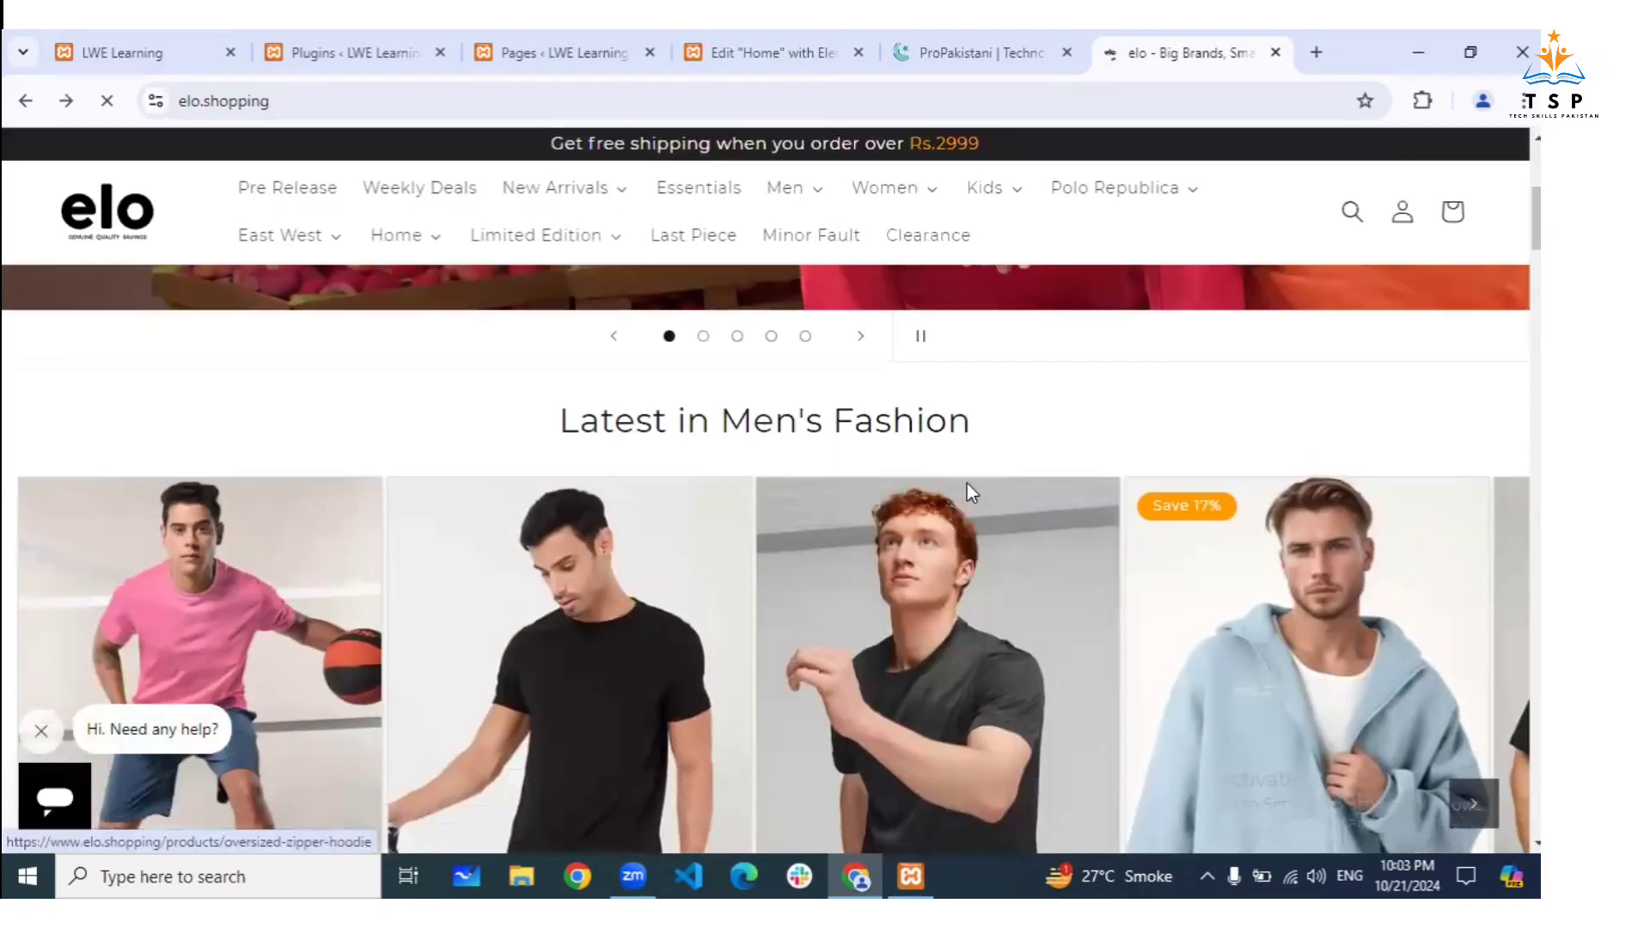
scroll(967, 485, down, 8)
scroll(970, 494, down, 7)
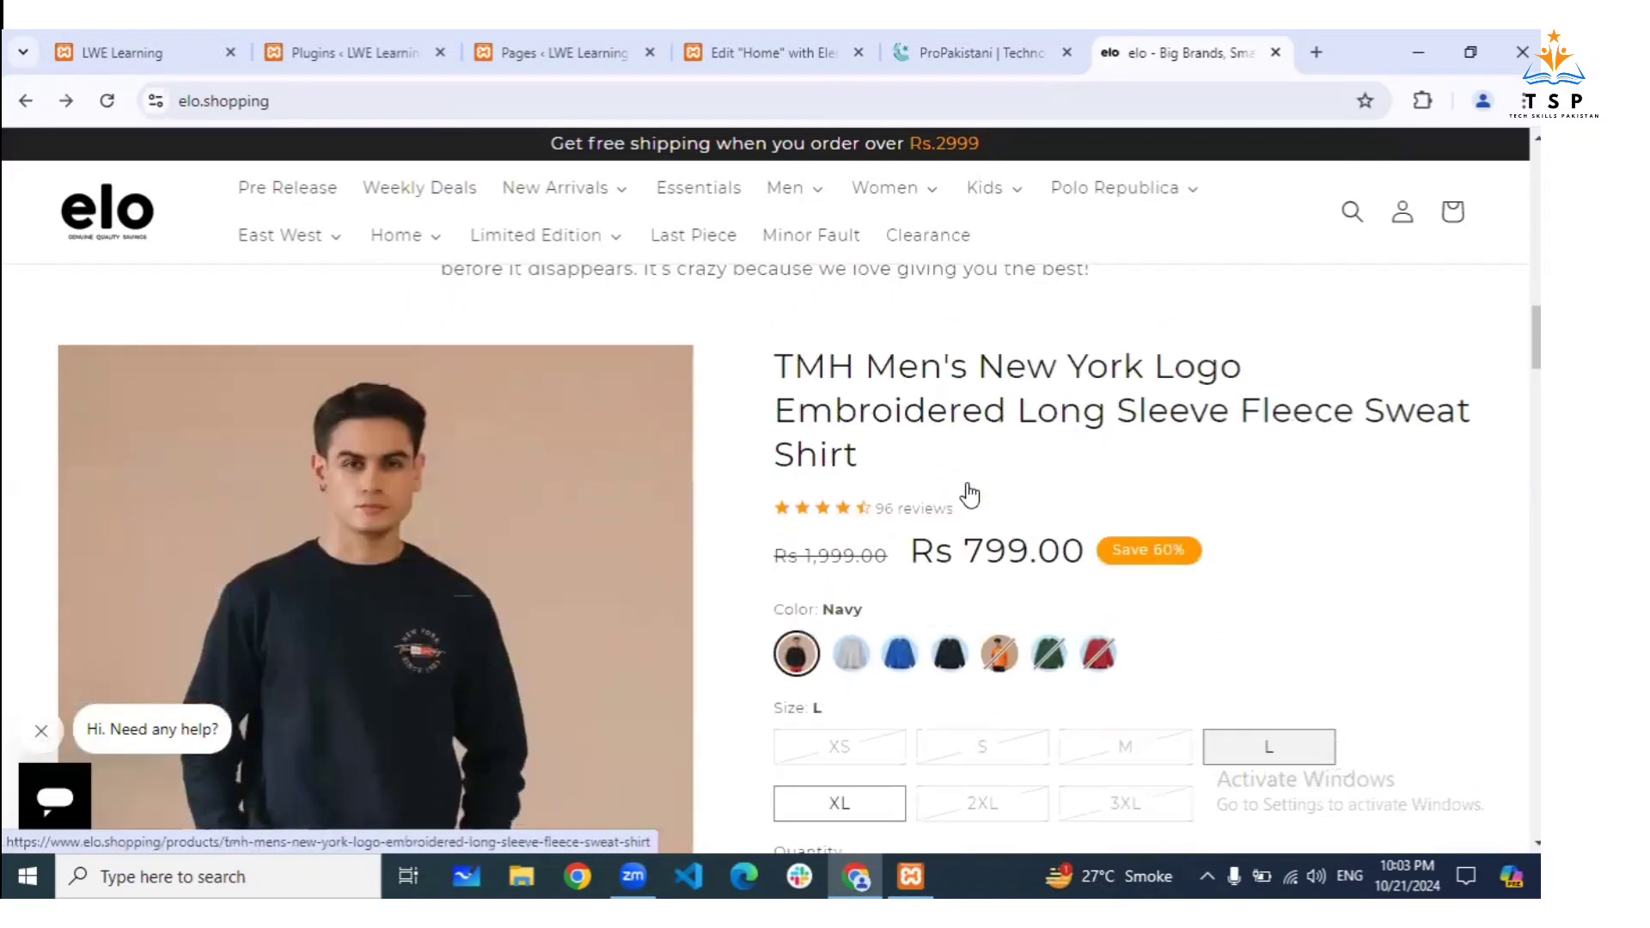
scroll(664, 507, down, 5)
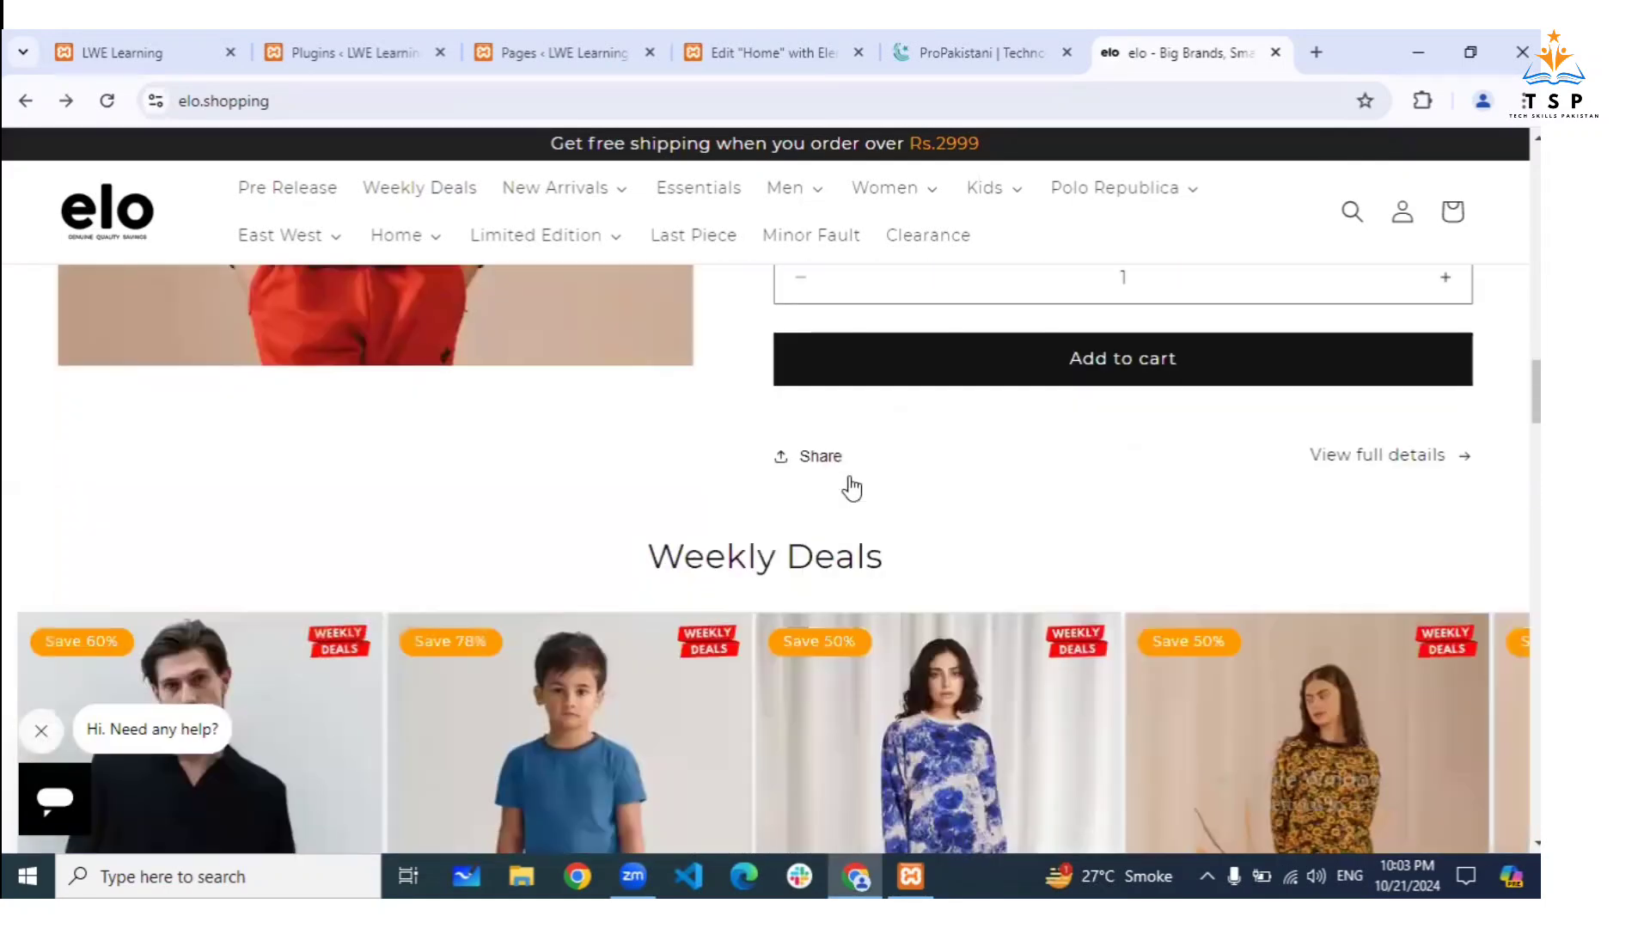
scroll(779, 471, down, 1)
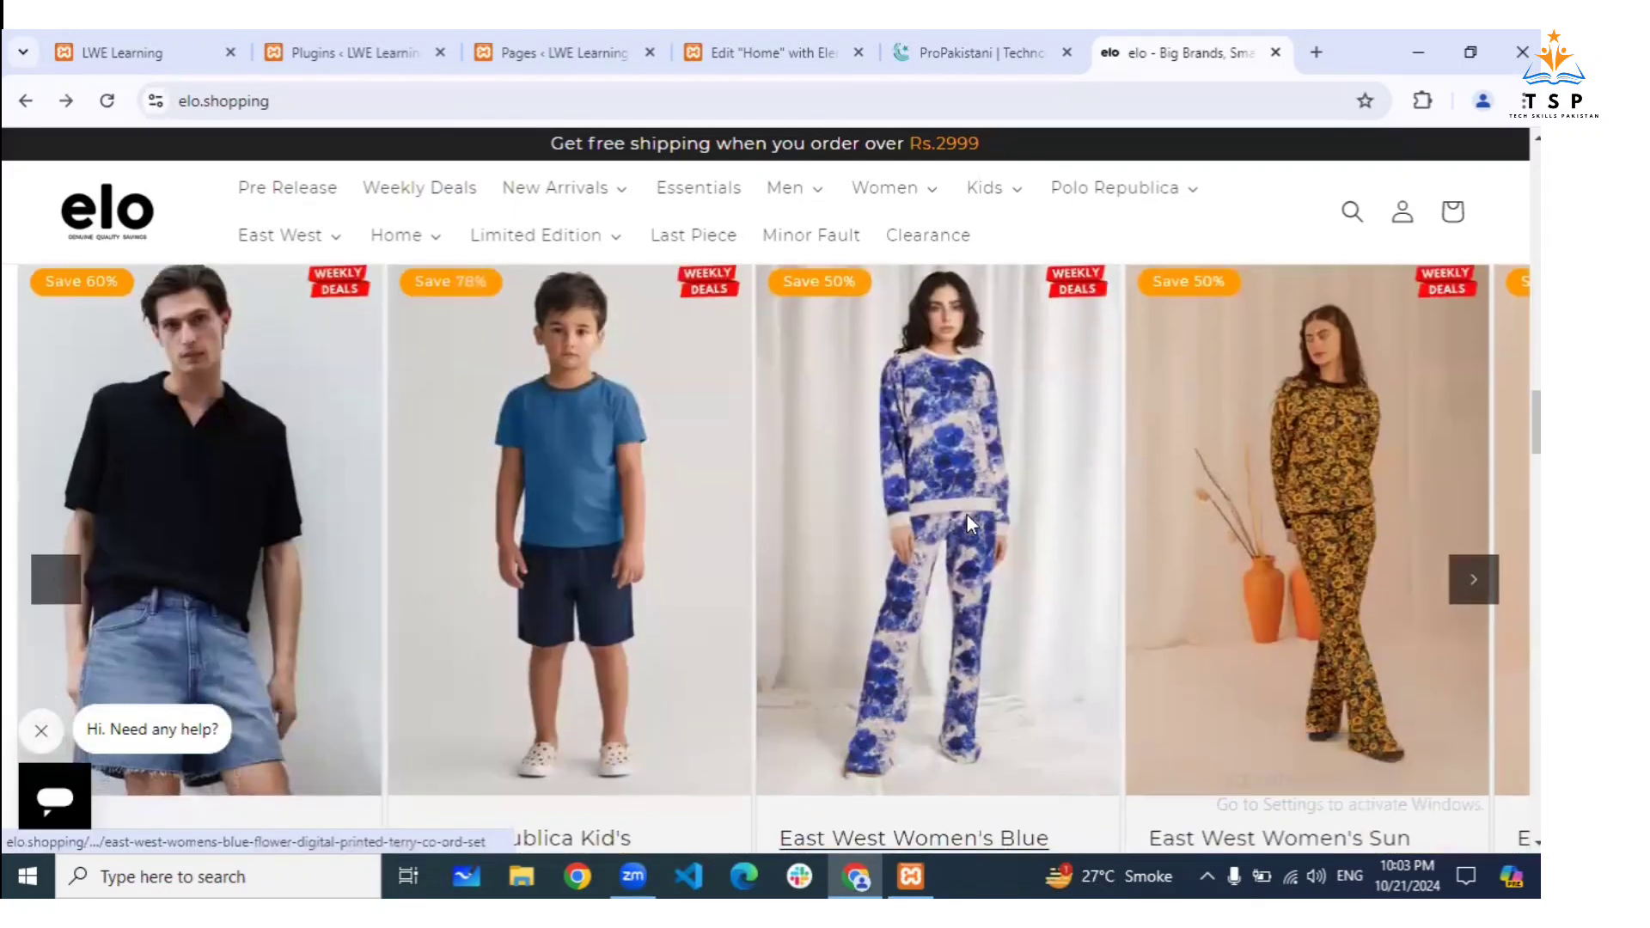
scroll(967, 514, up, 3)
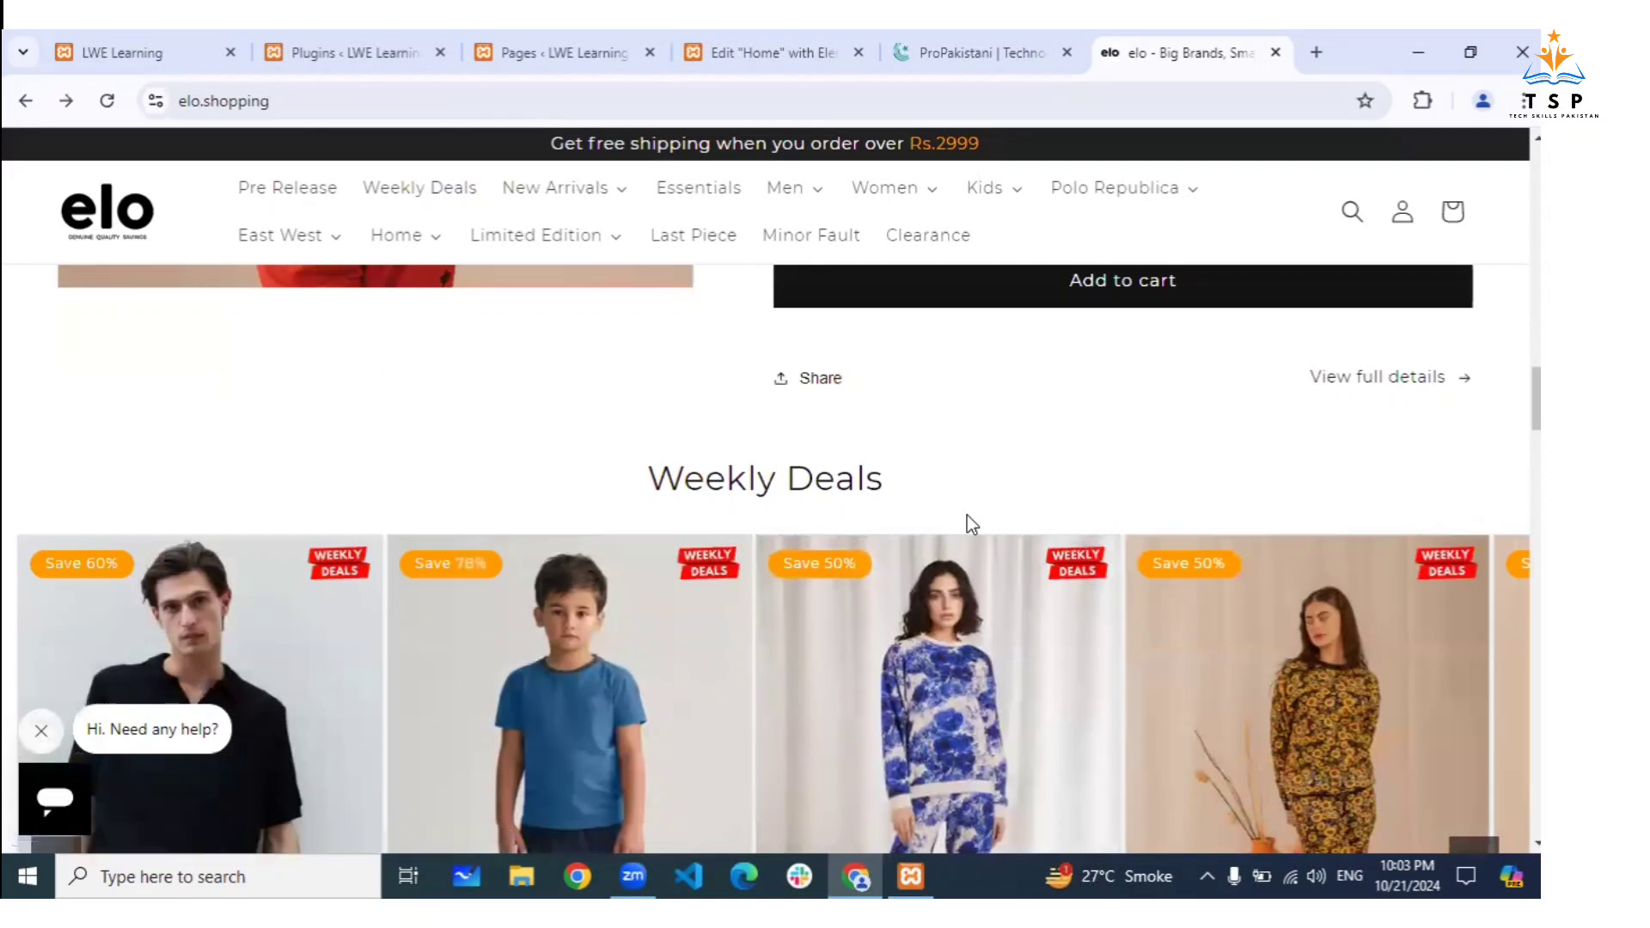
Examine the product layouts of the Top Picks of the Season and Latest in Women's Fashion sections
scroll(967, 514, down, 8)
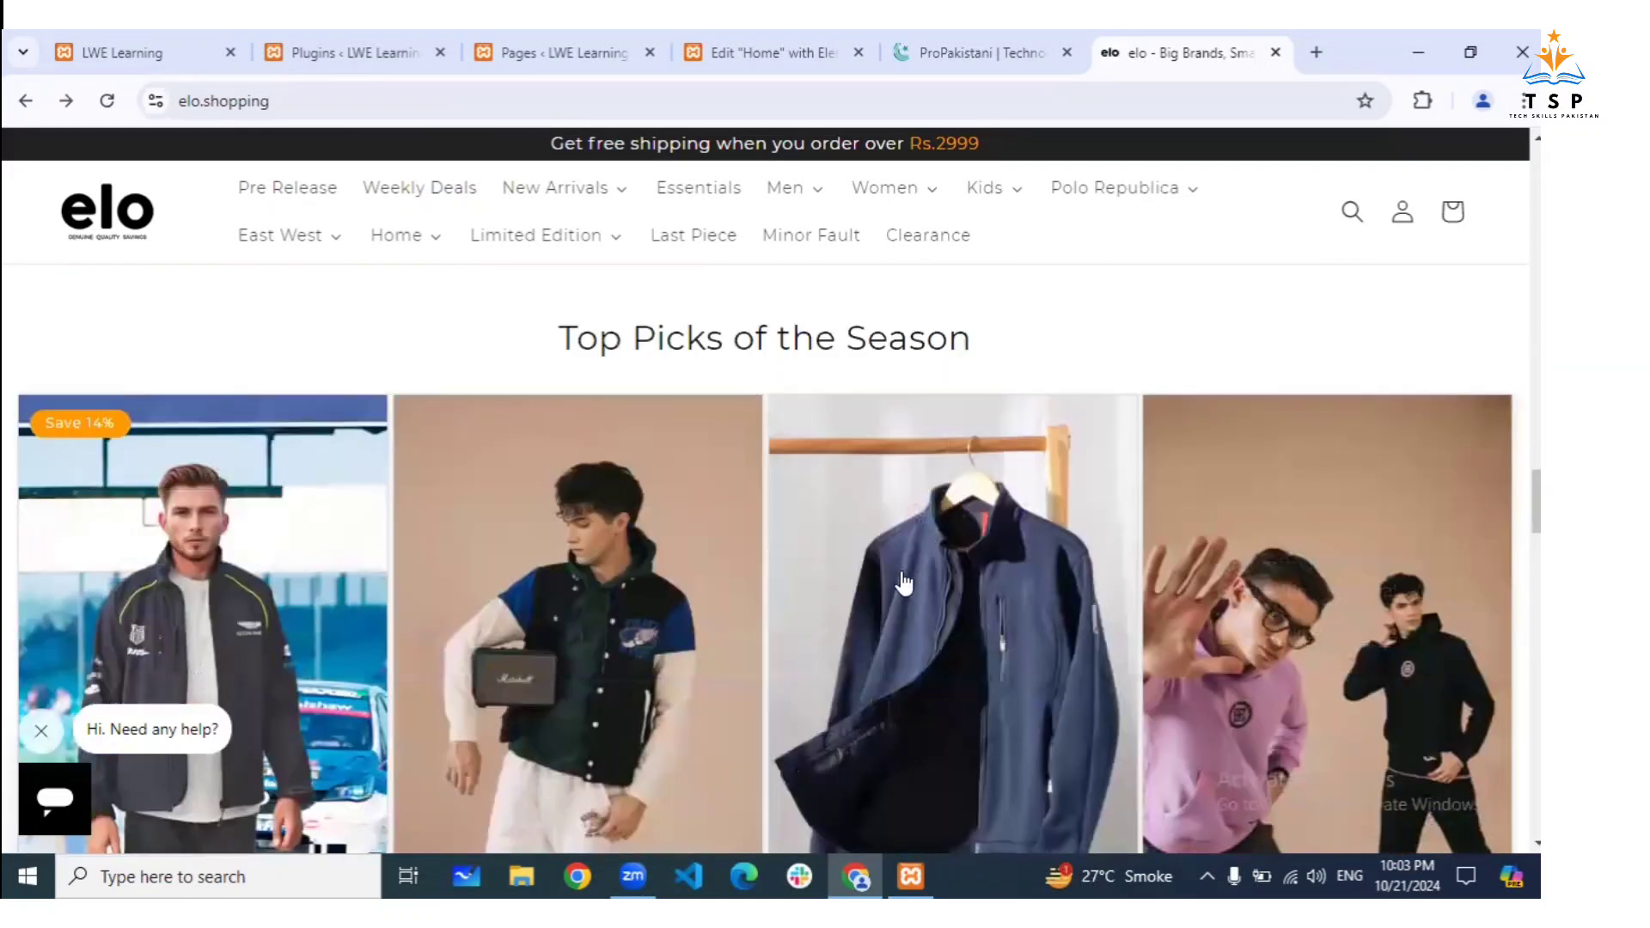
scroll(902, 582, down, 3)
scroll(902, 575, up, 3)
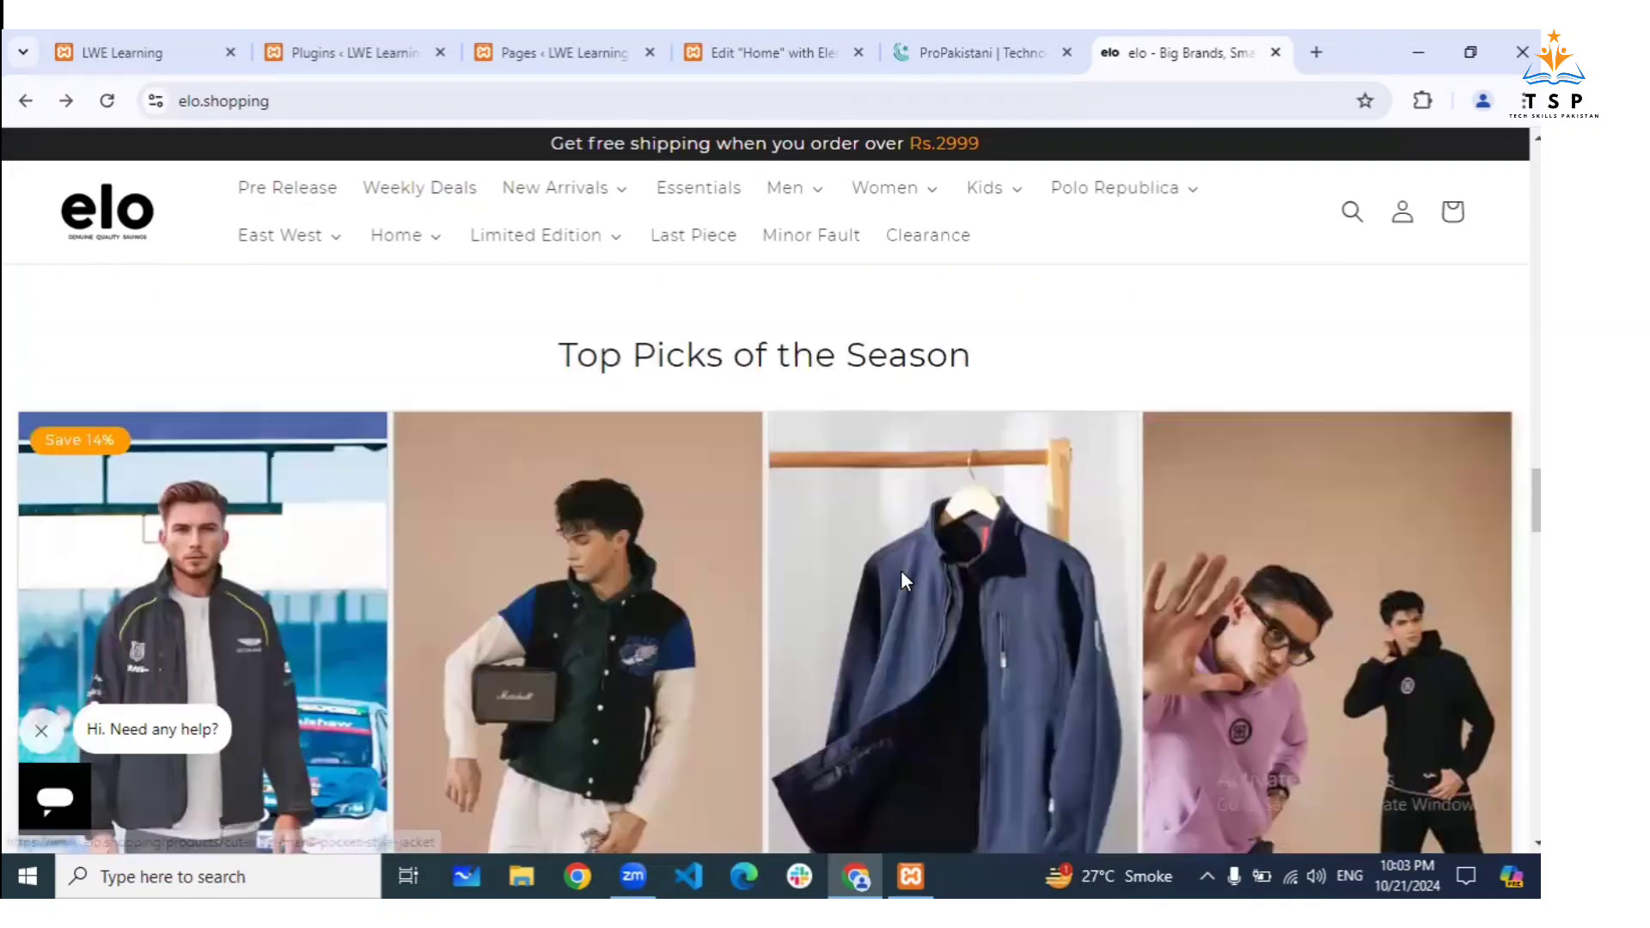
scroll(666, 514, down, 3)
scroll(664, 507, down, 8)
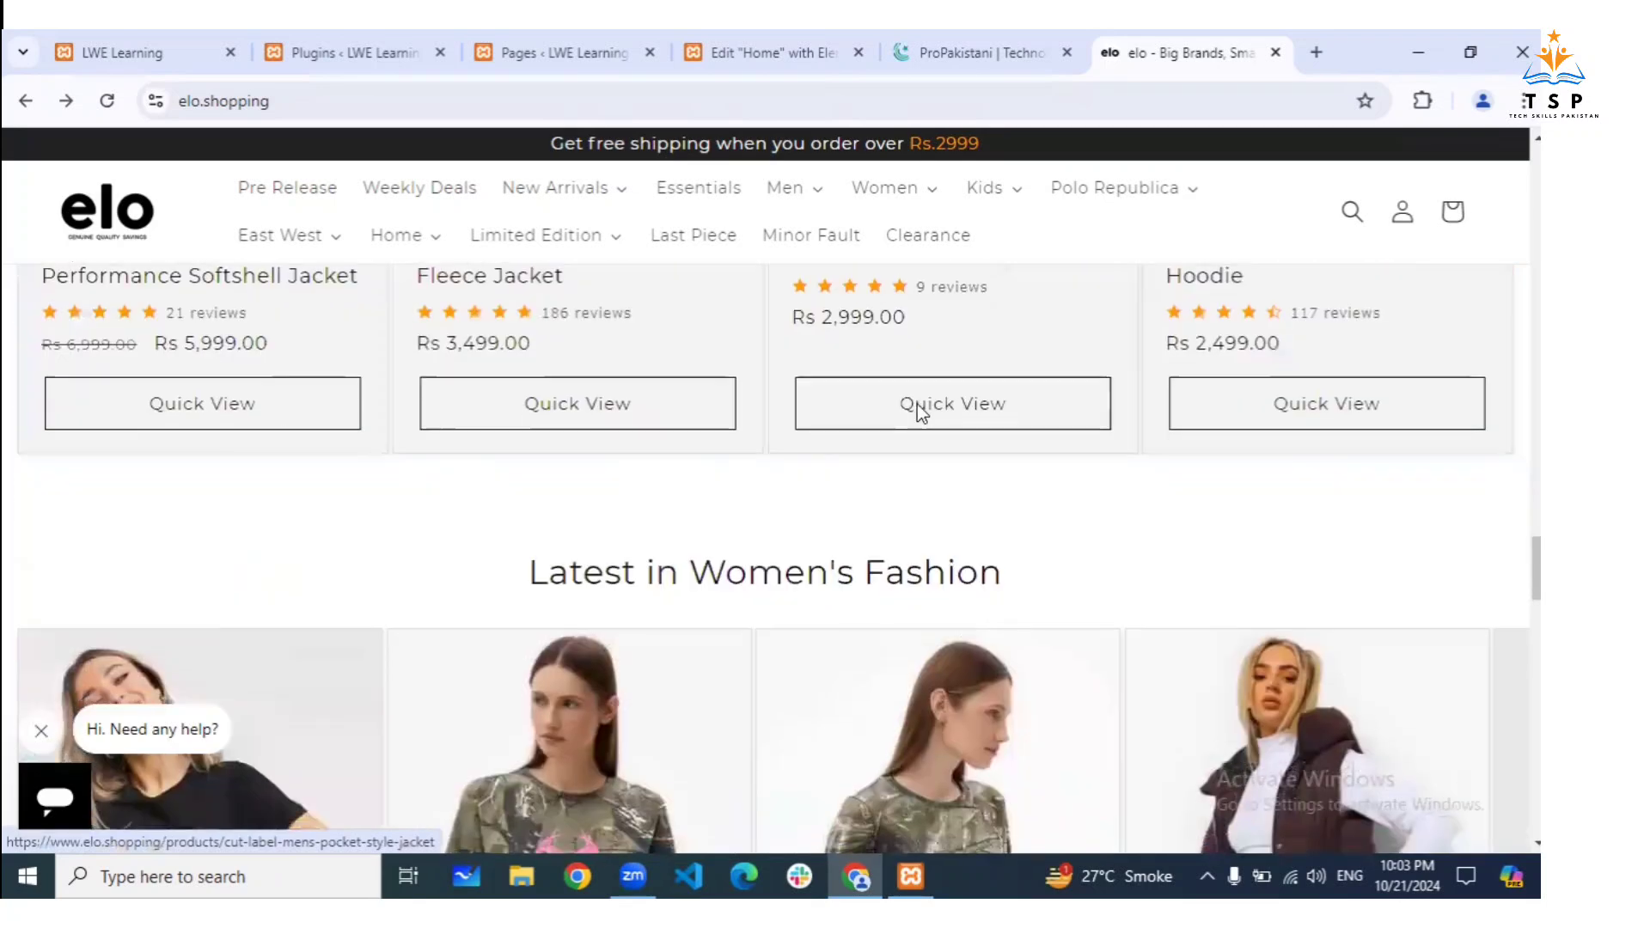
scroll(607, 185, up, 2)
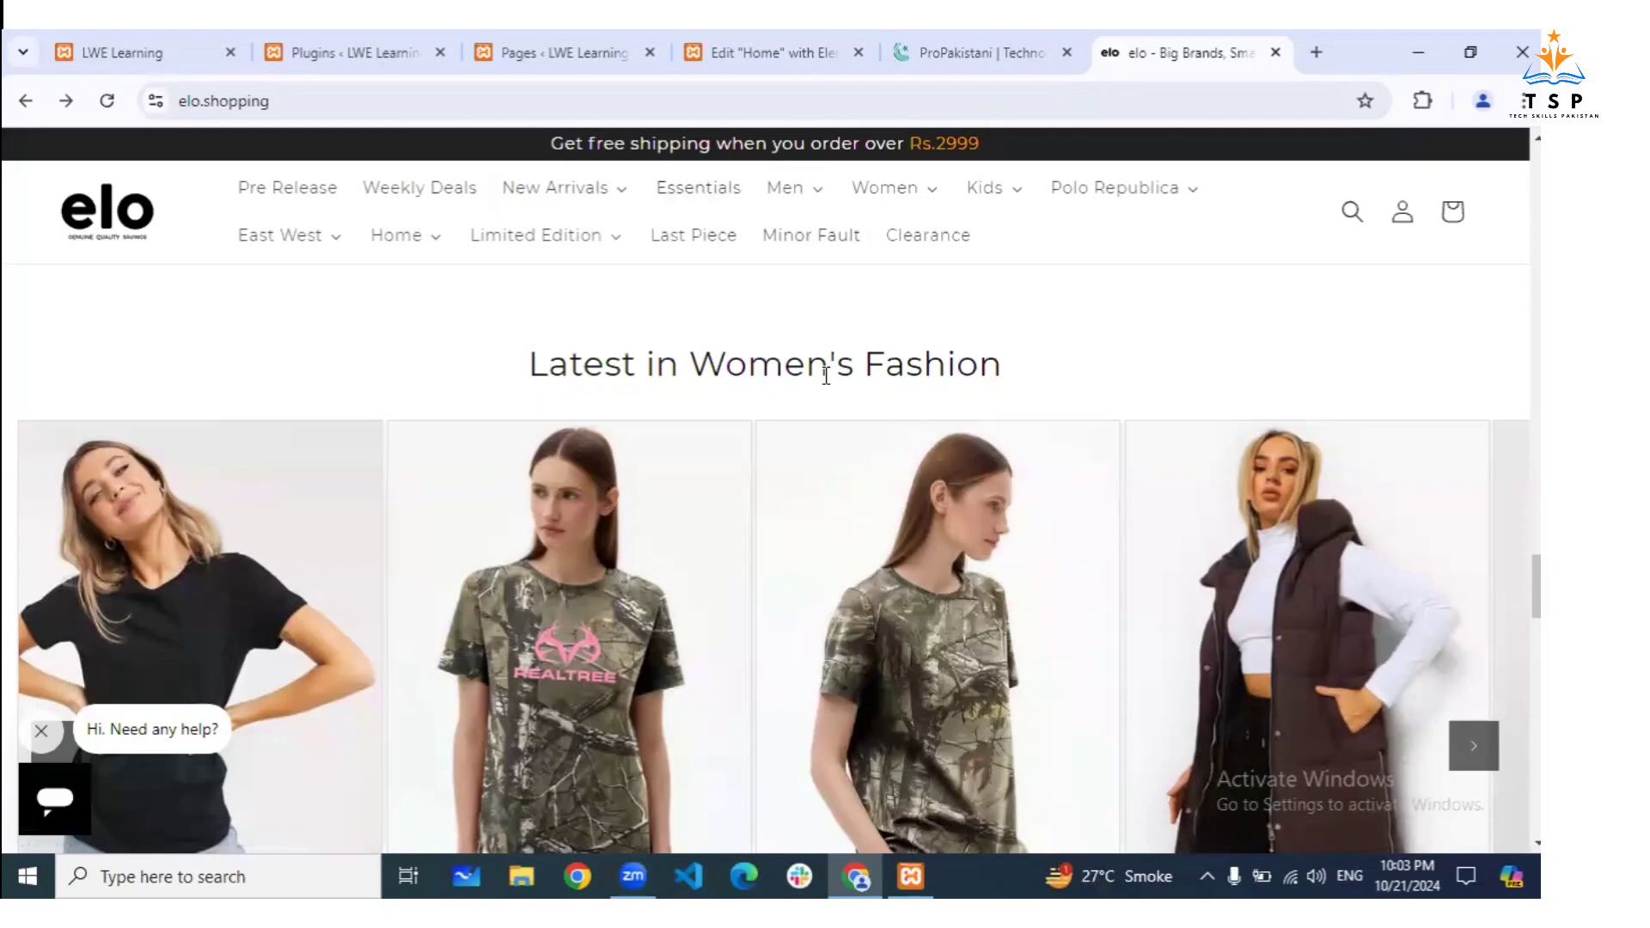
Examine the product card layouts of the Latest in Women's Fashion and Latest in Kid's Fashion sections
scroll(825, 378, down, 2)
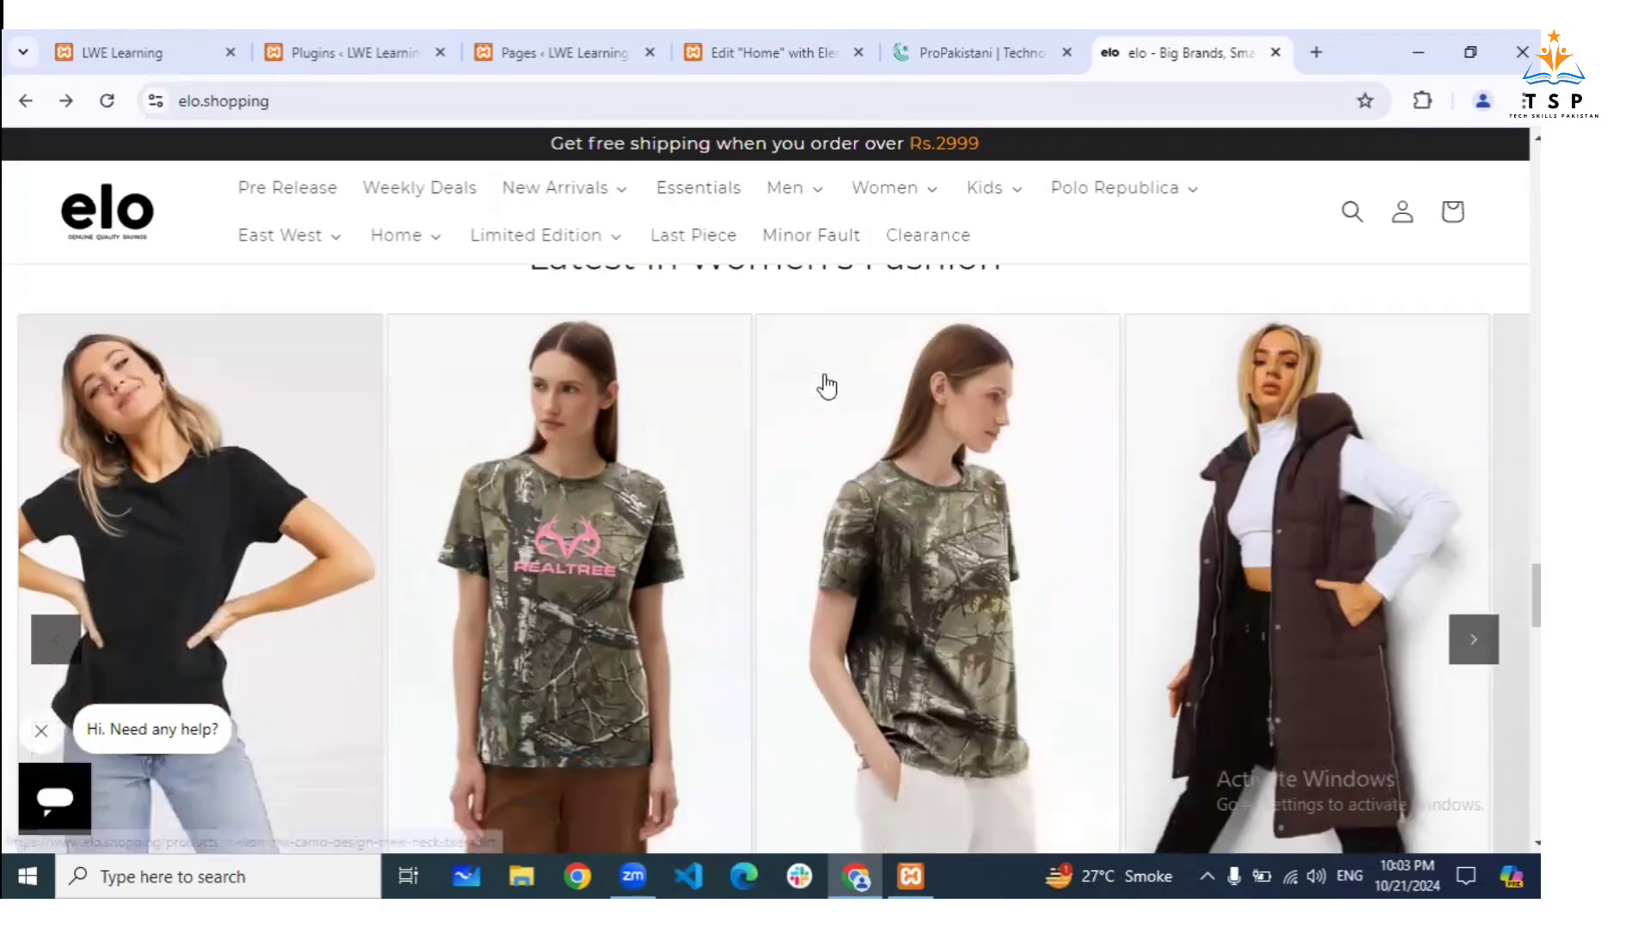
scroll(826, 387, down, 5)
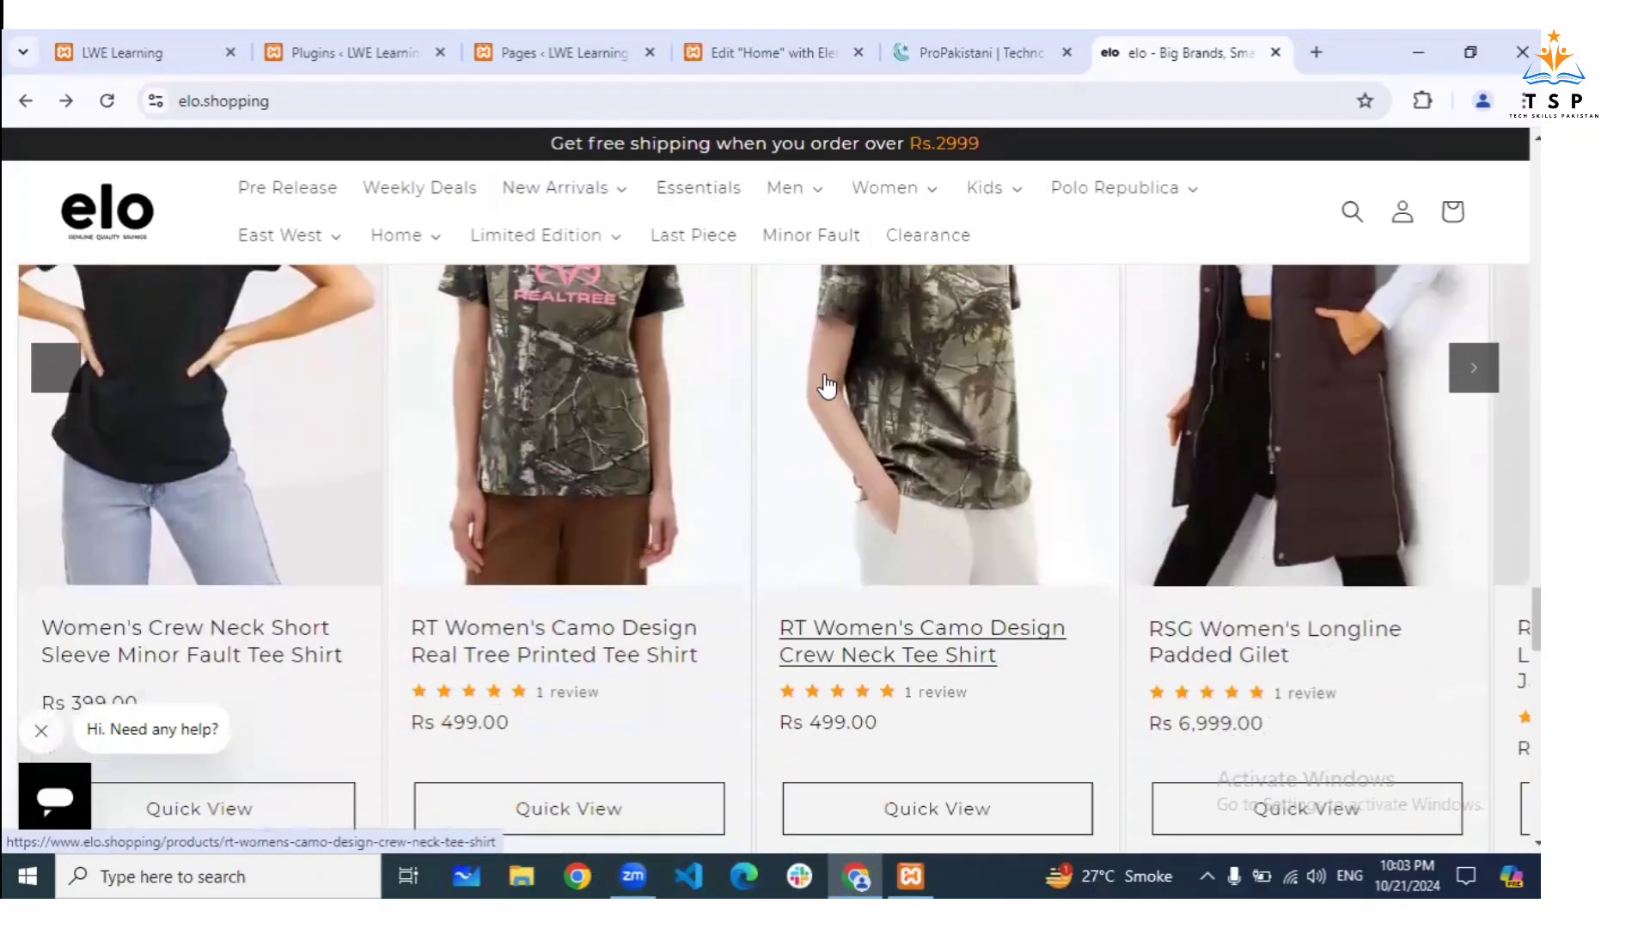
scroll(827, 386, down, 2)
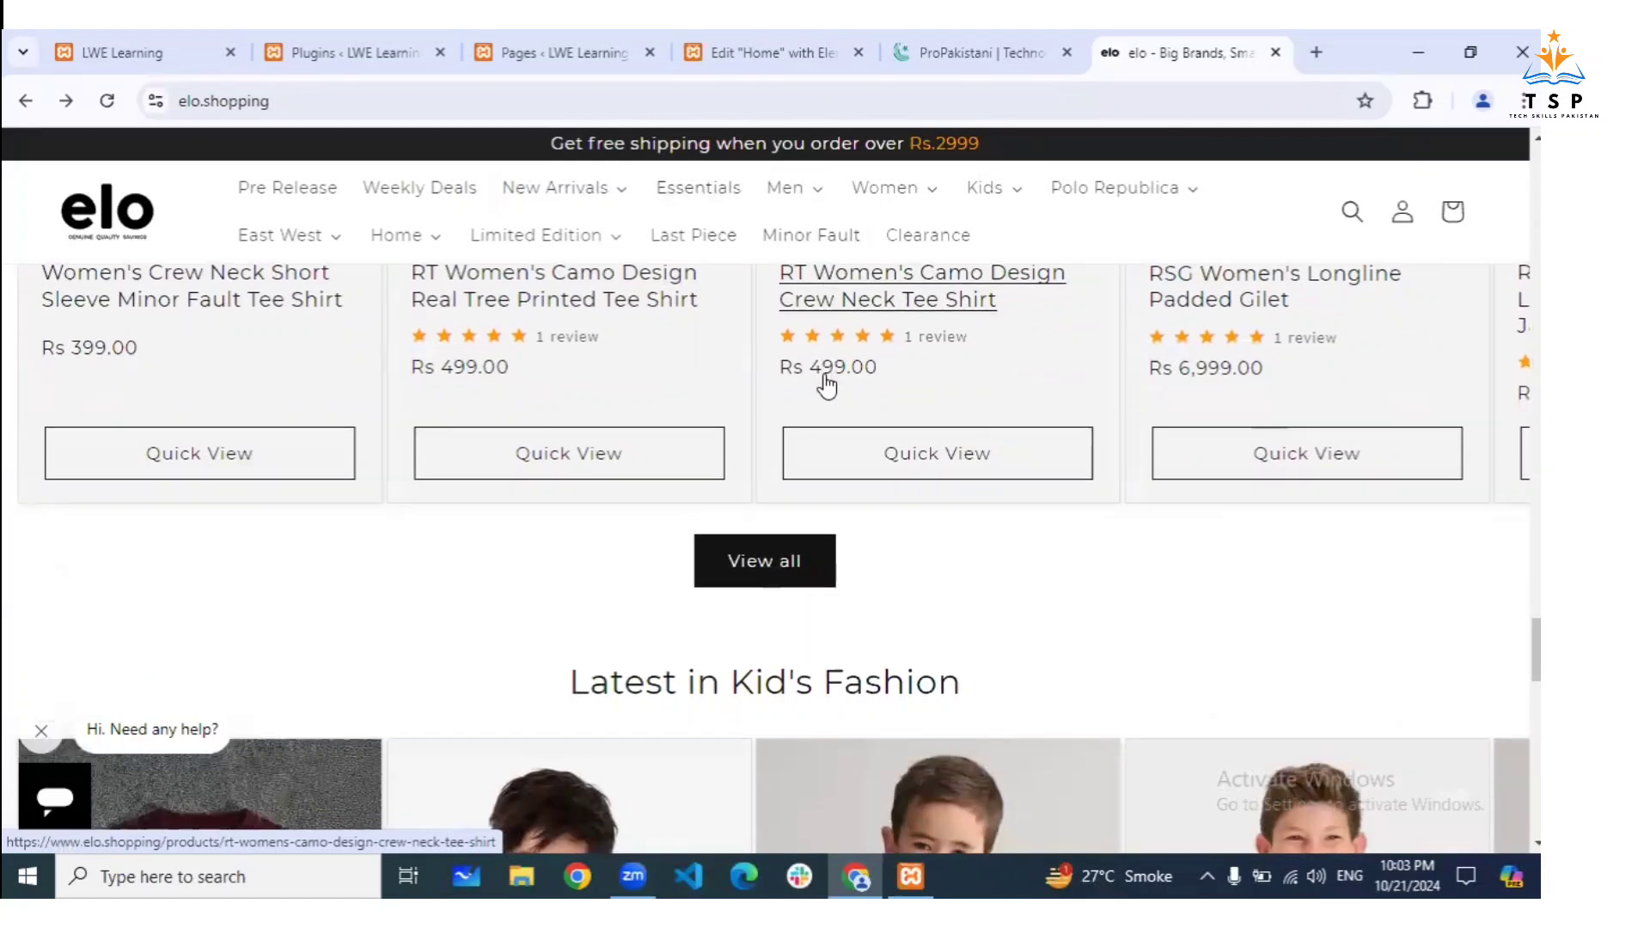
scroll(827, 387, down, 1)
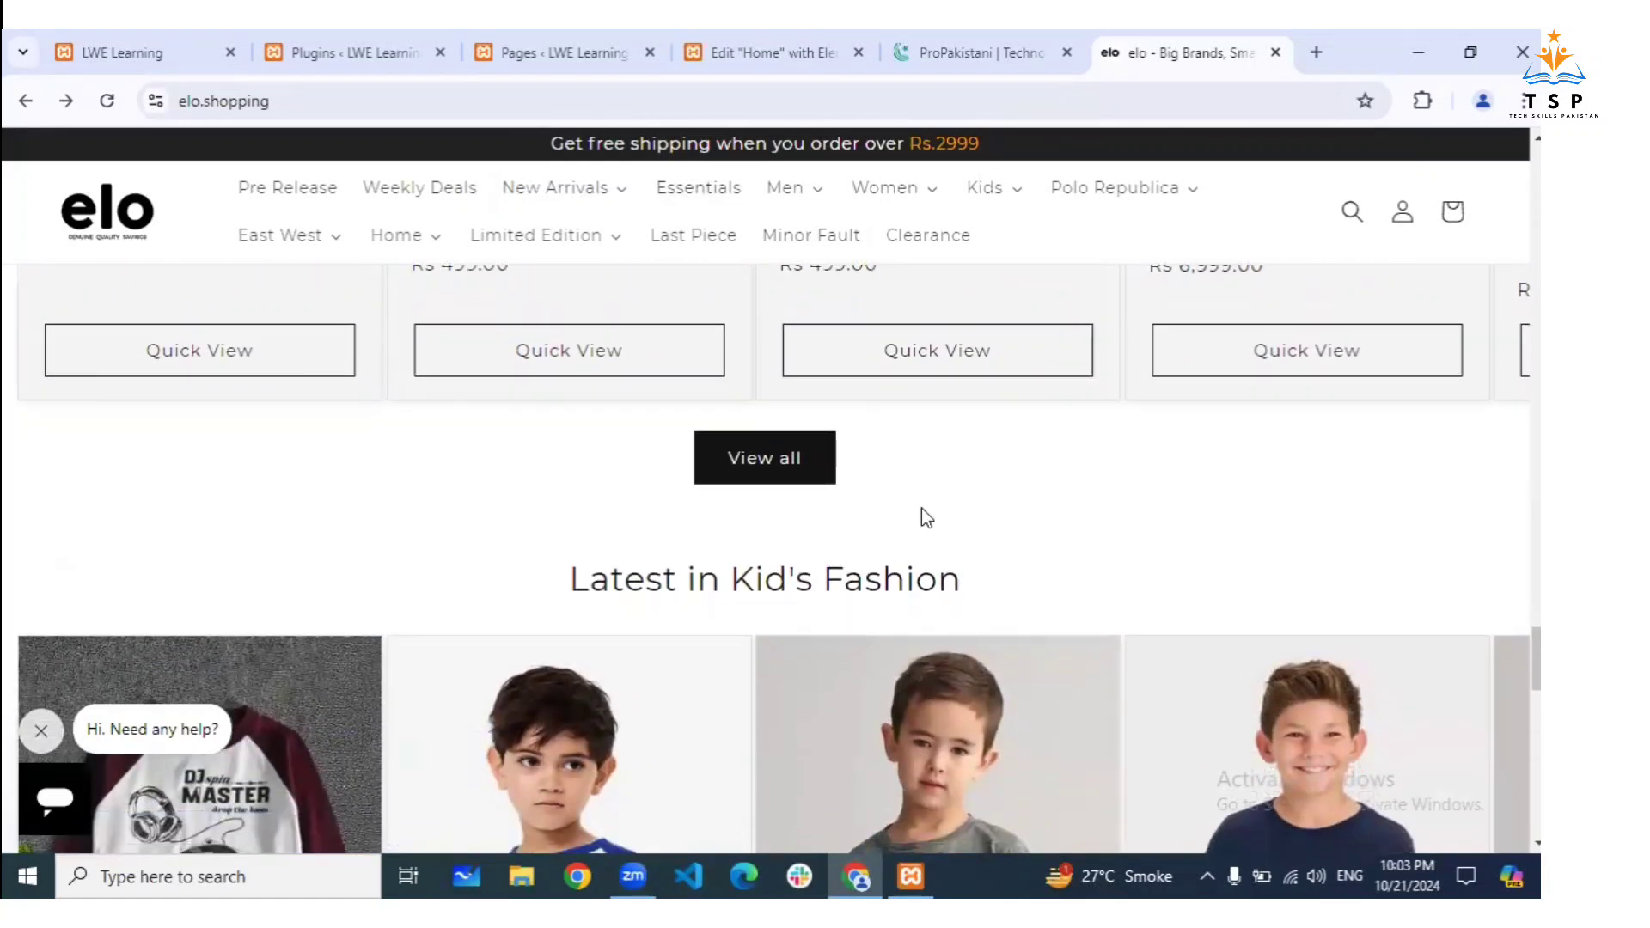
scroll(921, 509, down, 4)
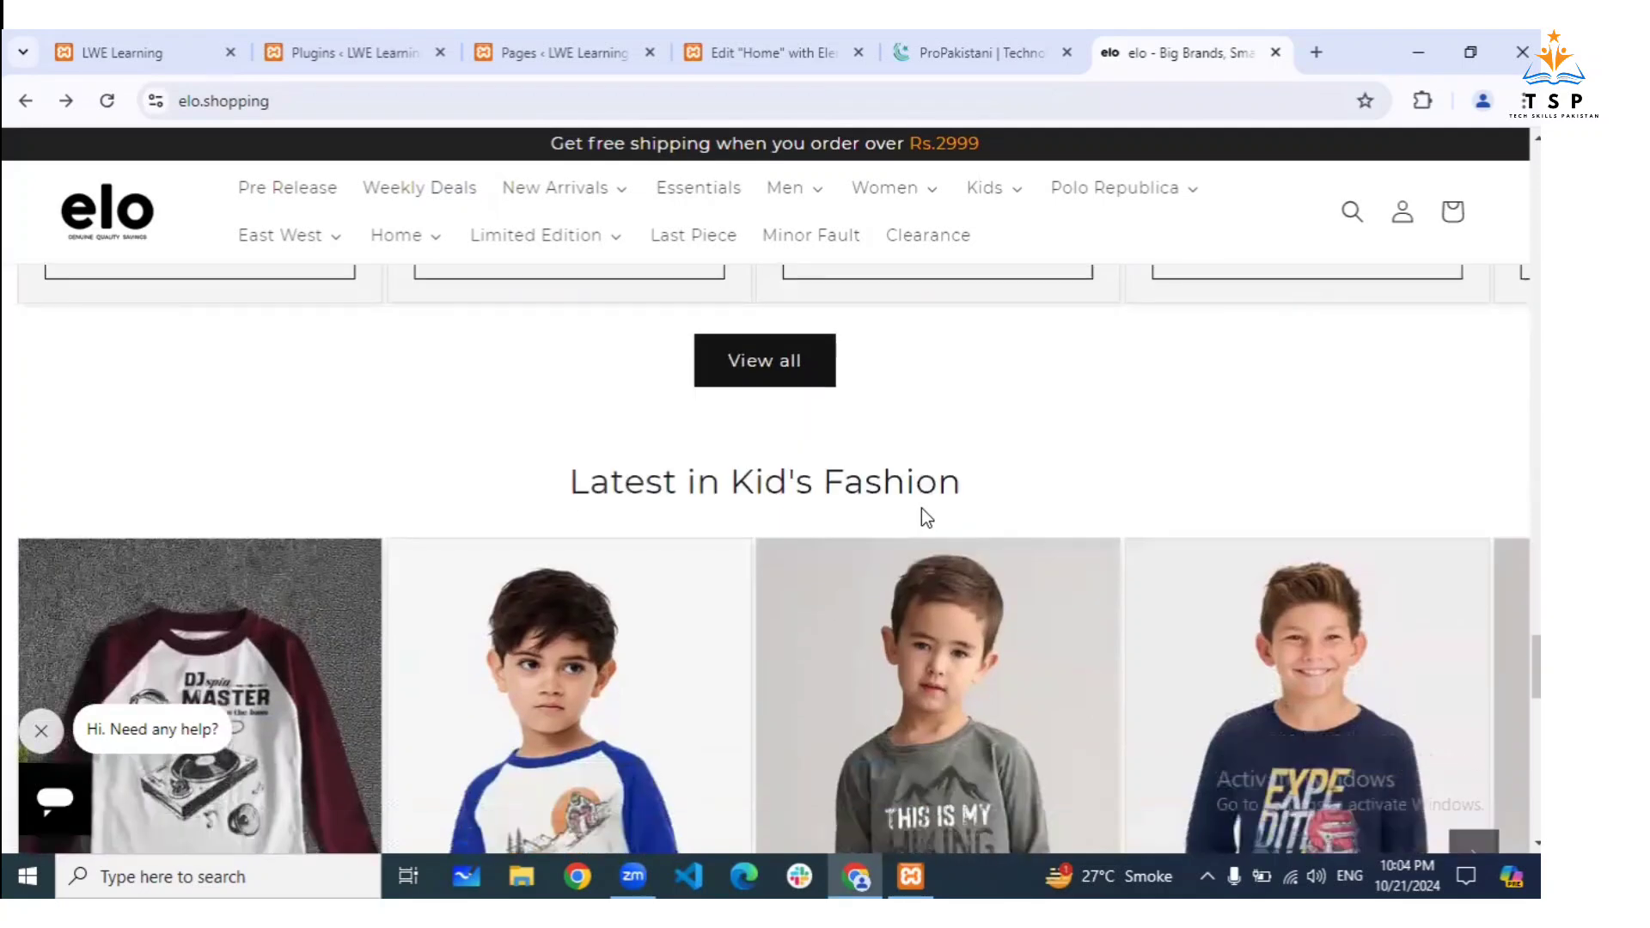
scroll(921, 507, down, 5)
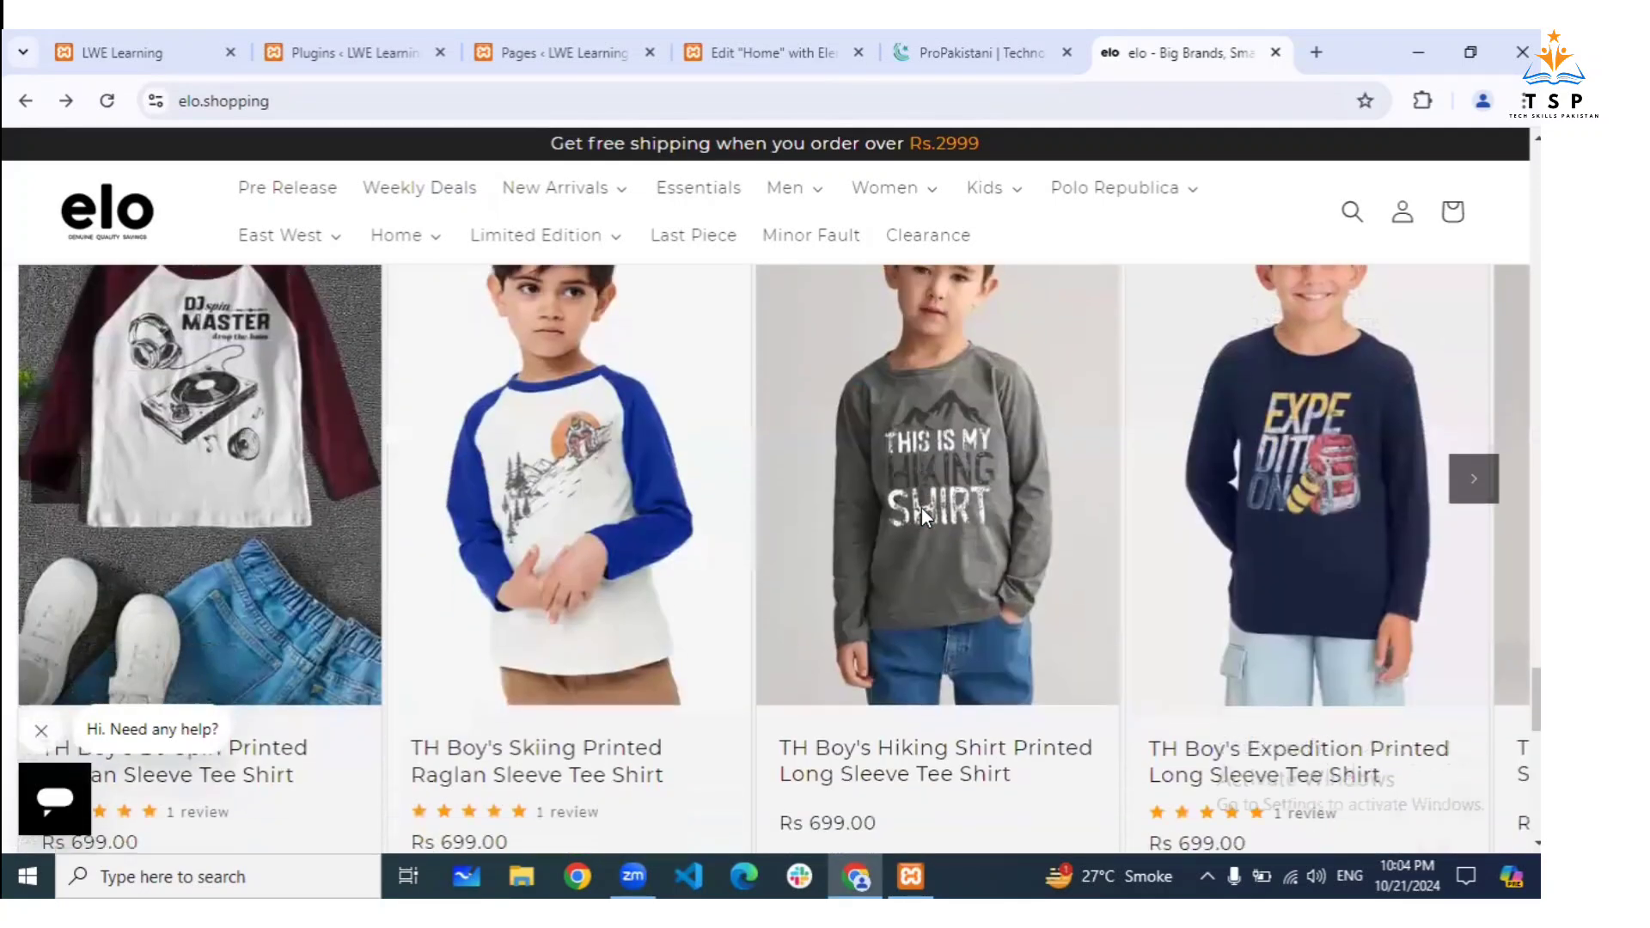
scroll(921, 508, down, 2)
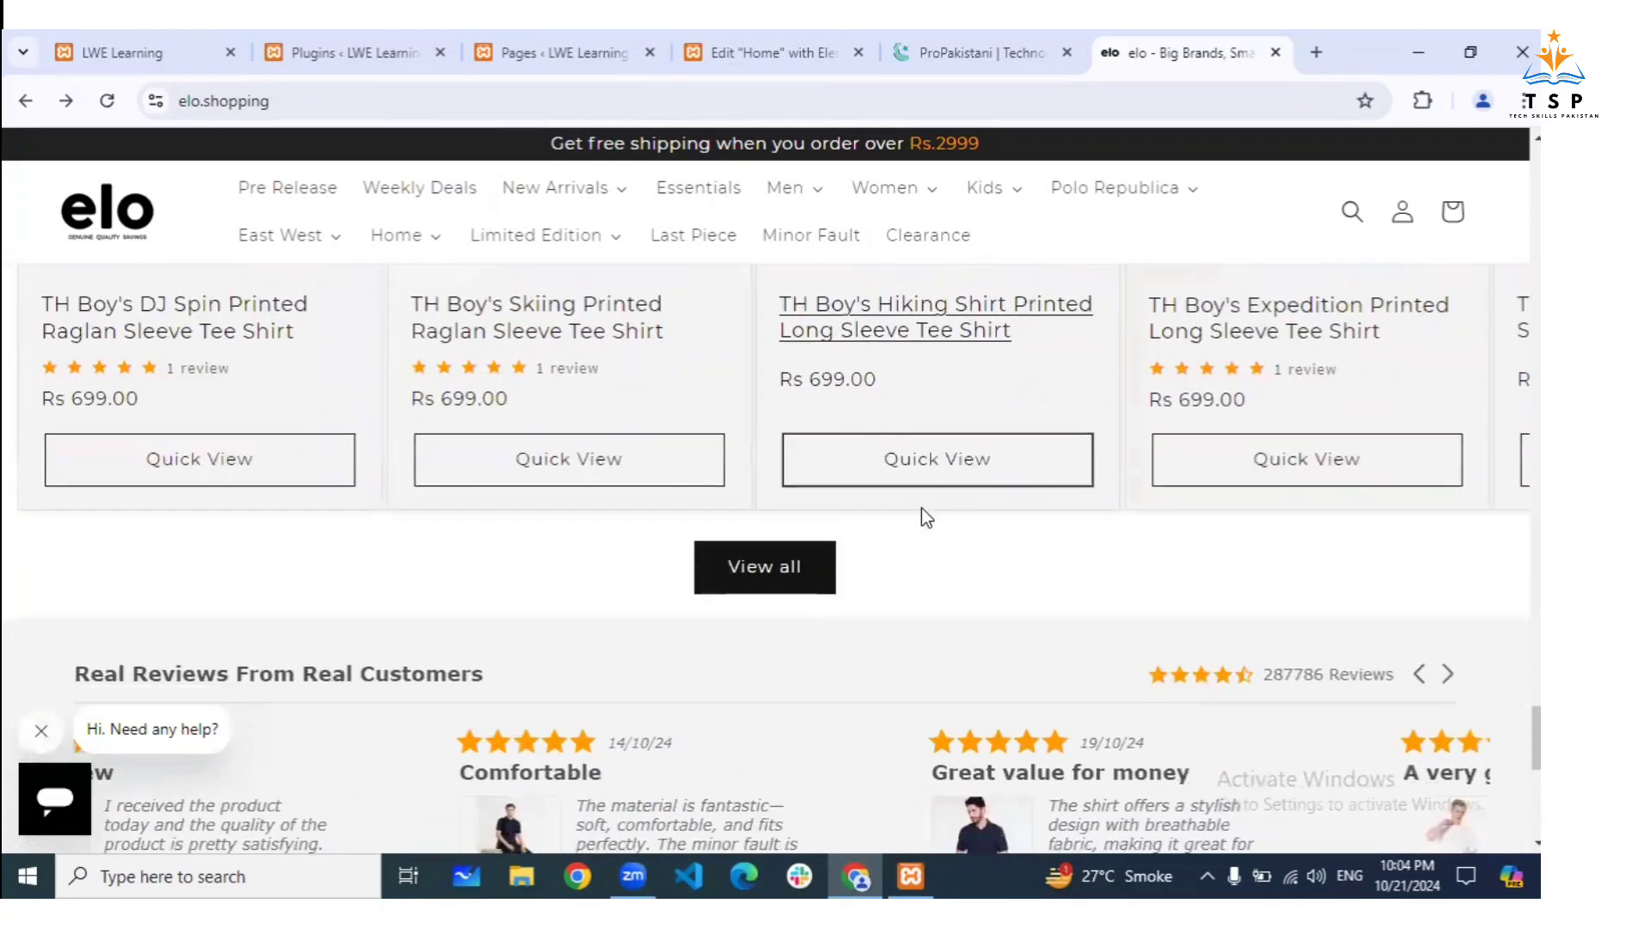
Review the Real Reviews From Real Customers carousel and the footer columns of the elo home page
scroll(921, 509, down, 1)
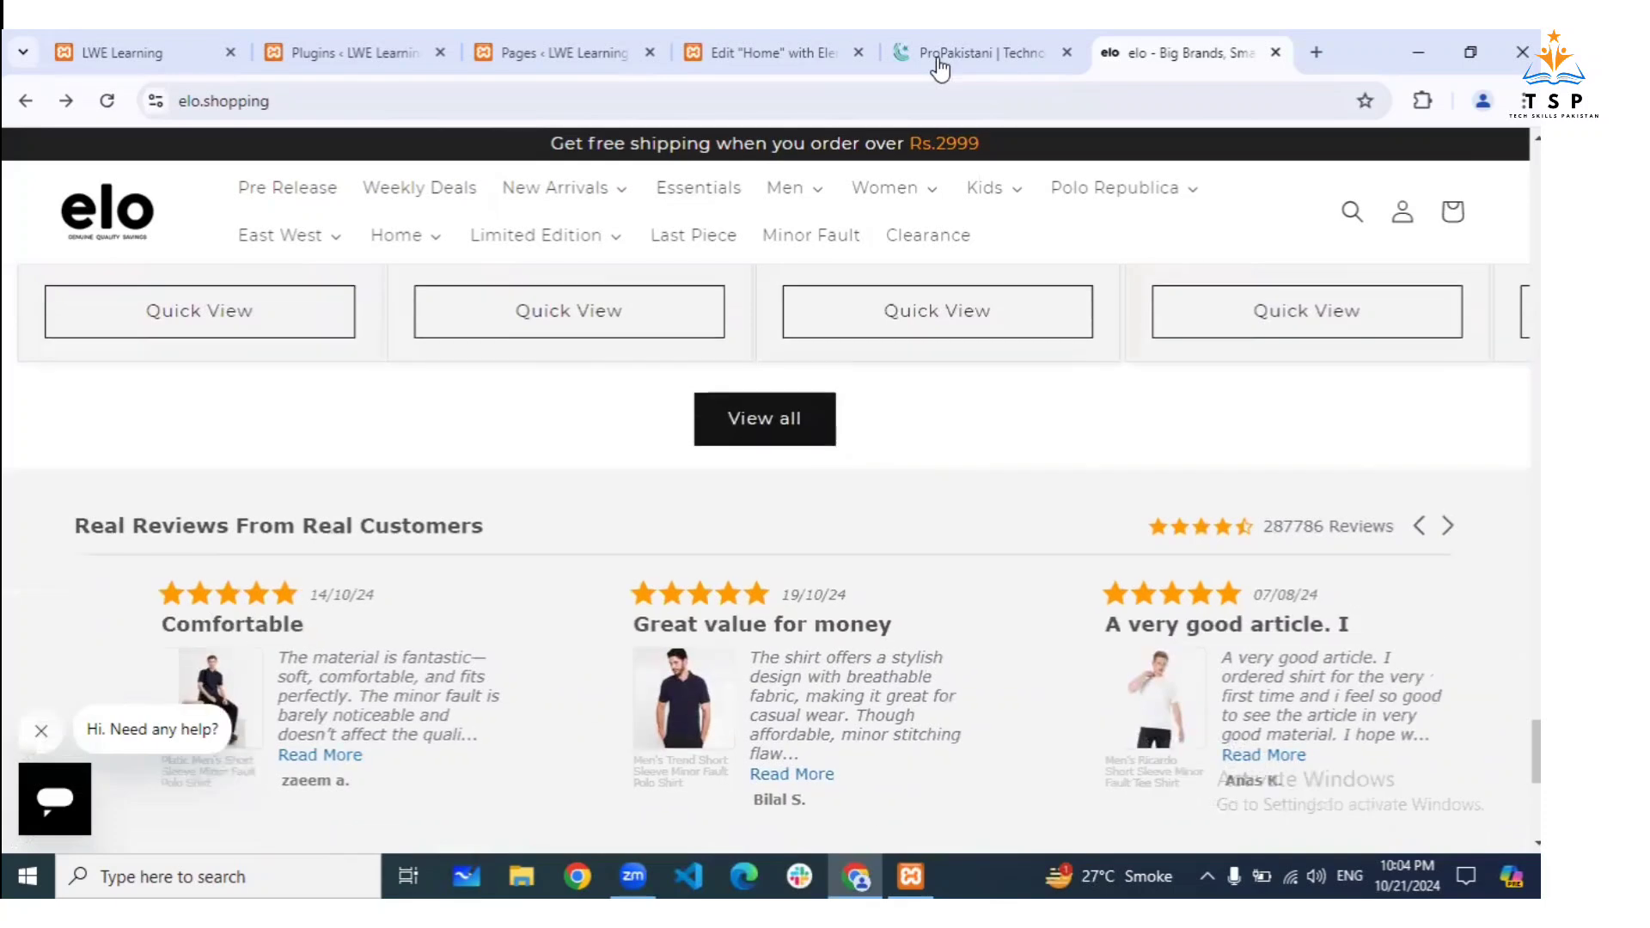
scroll(788, 537, down, 4)
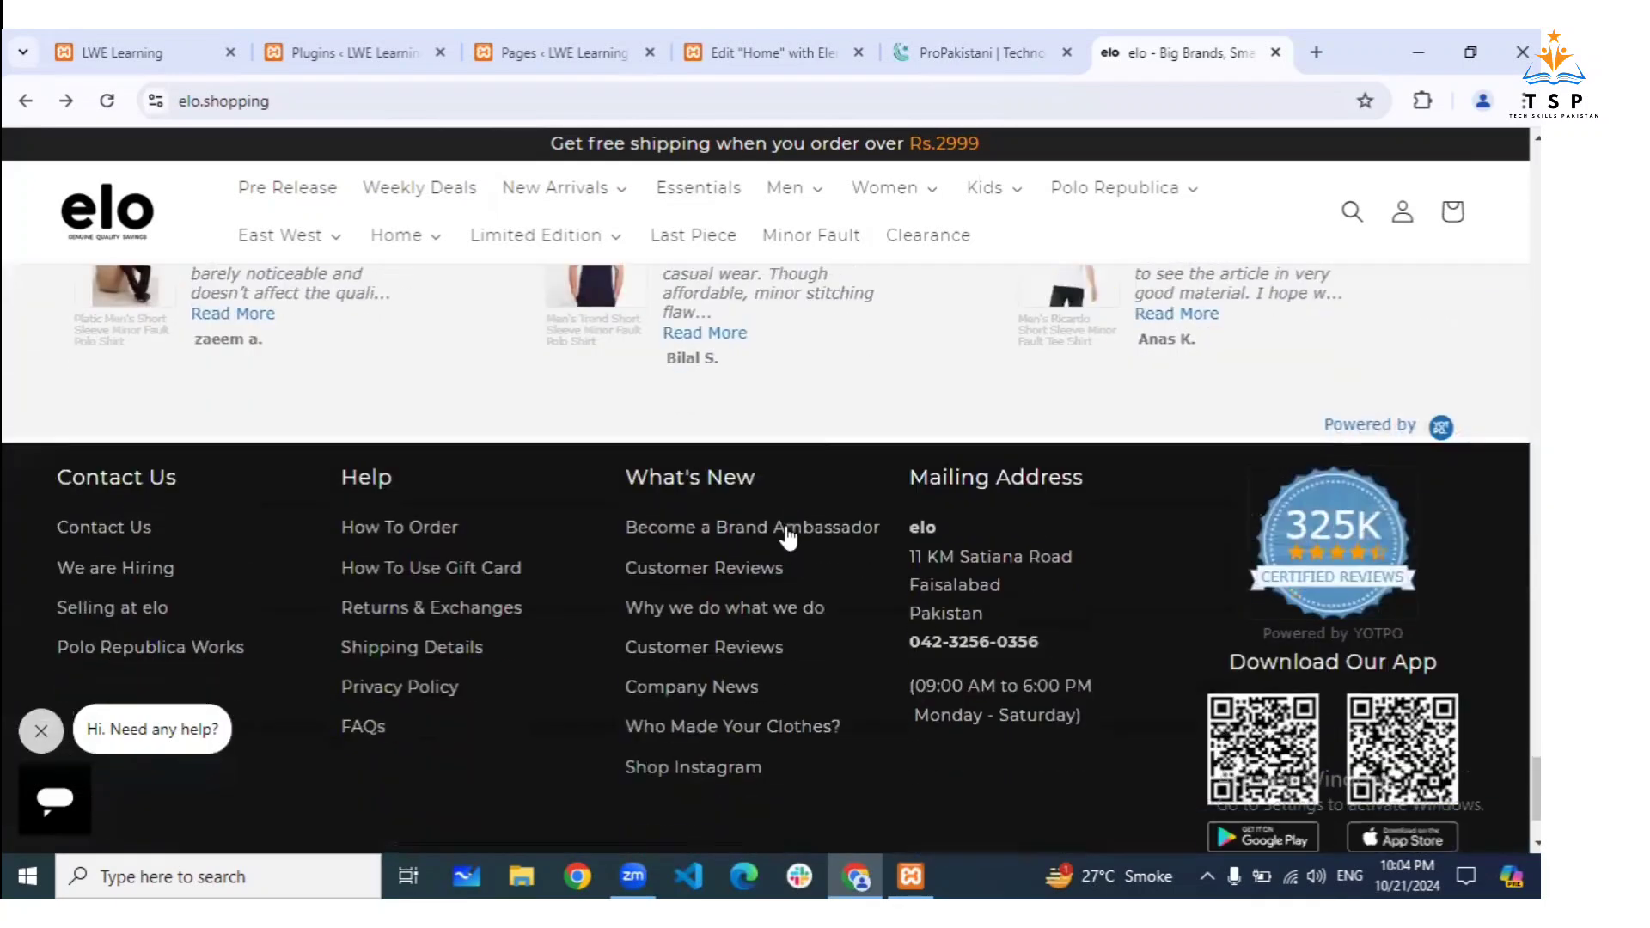
scroll(789, 537, down, 1)
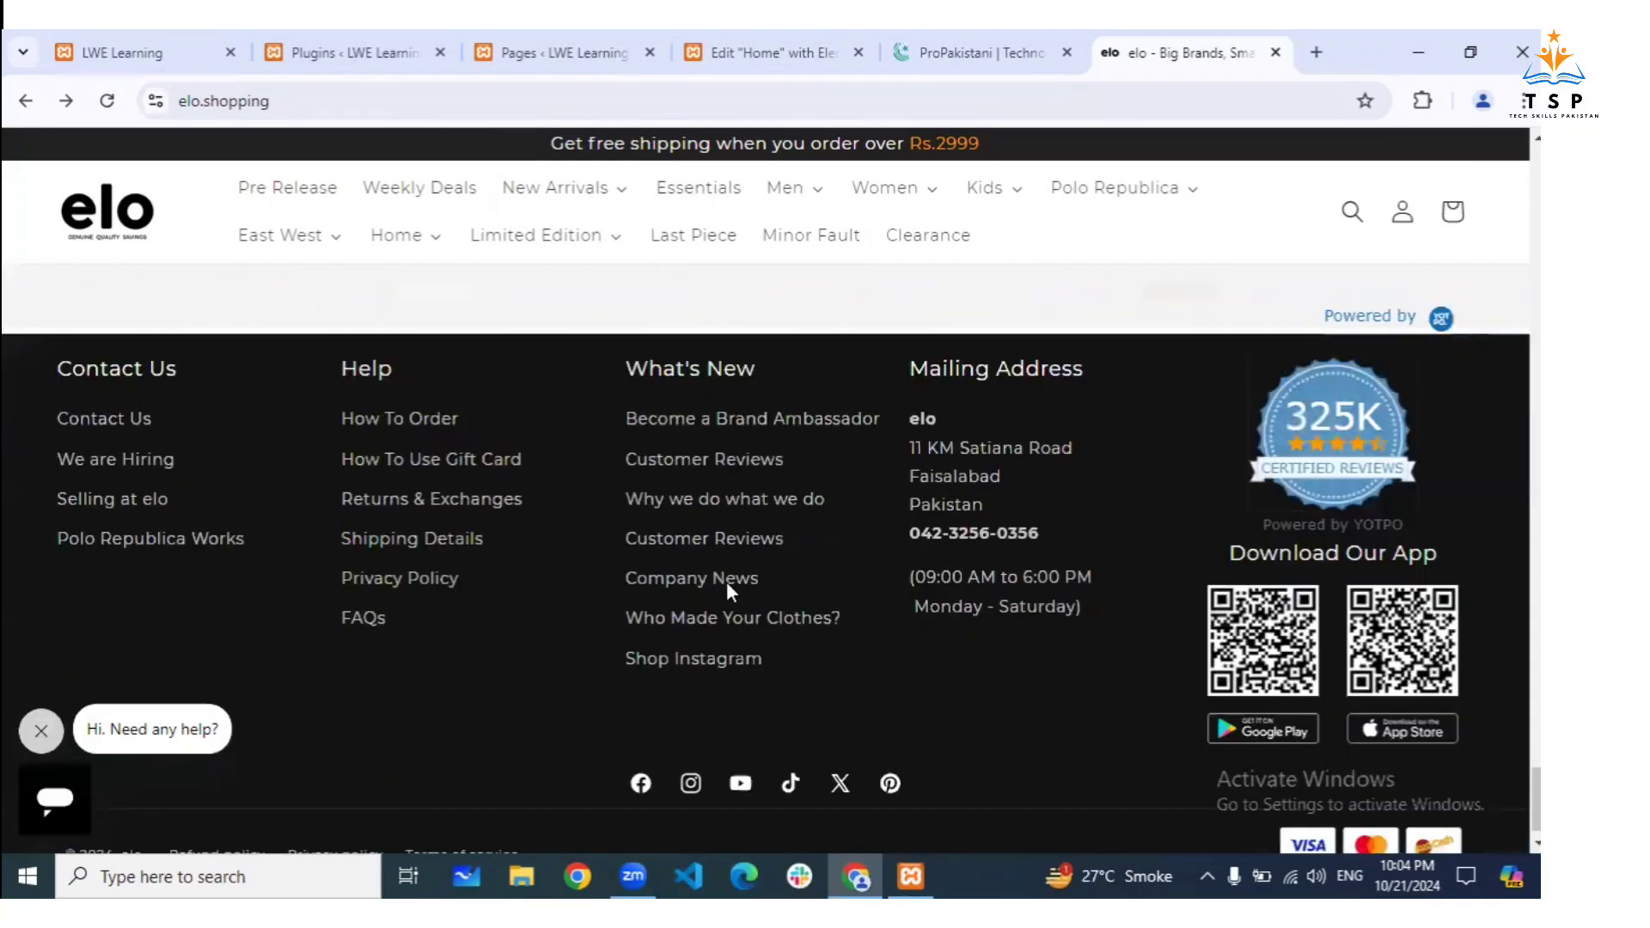
Return to the Home page in the Elementor editor and review its hero section and the empty container below it
key(ctrl+shift+Tab)
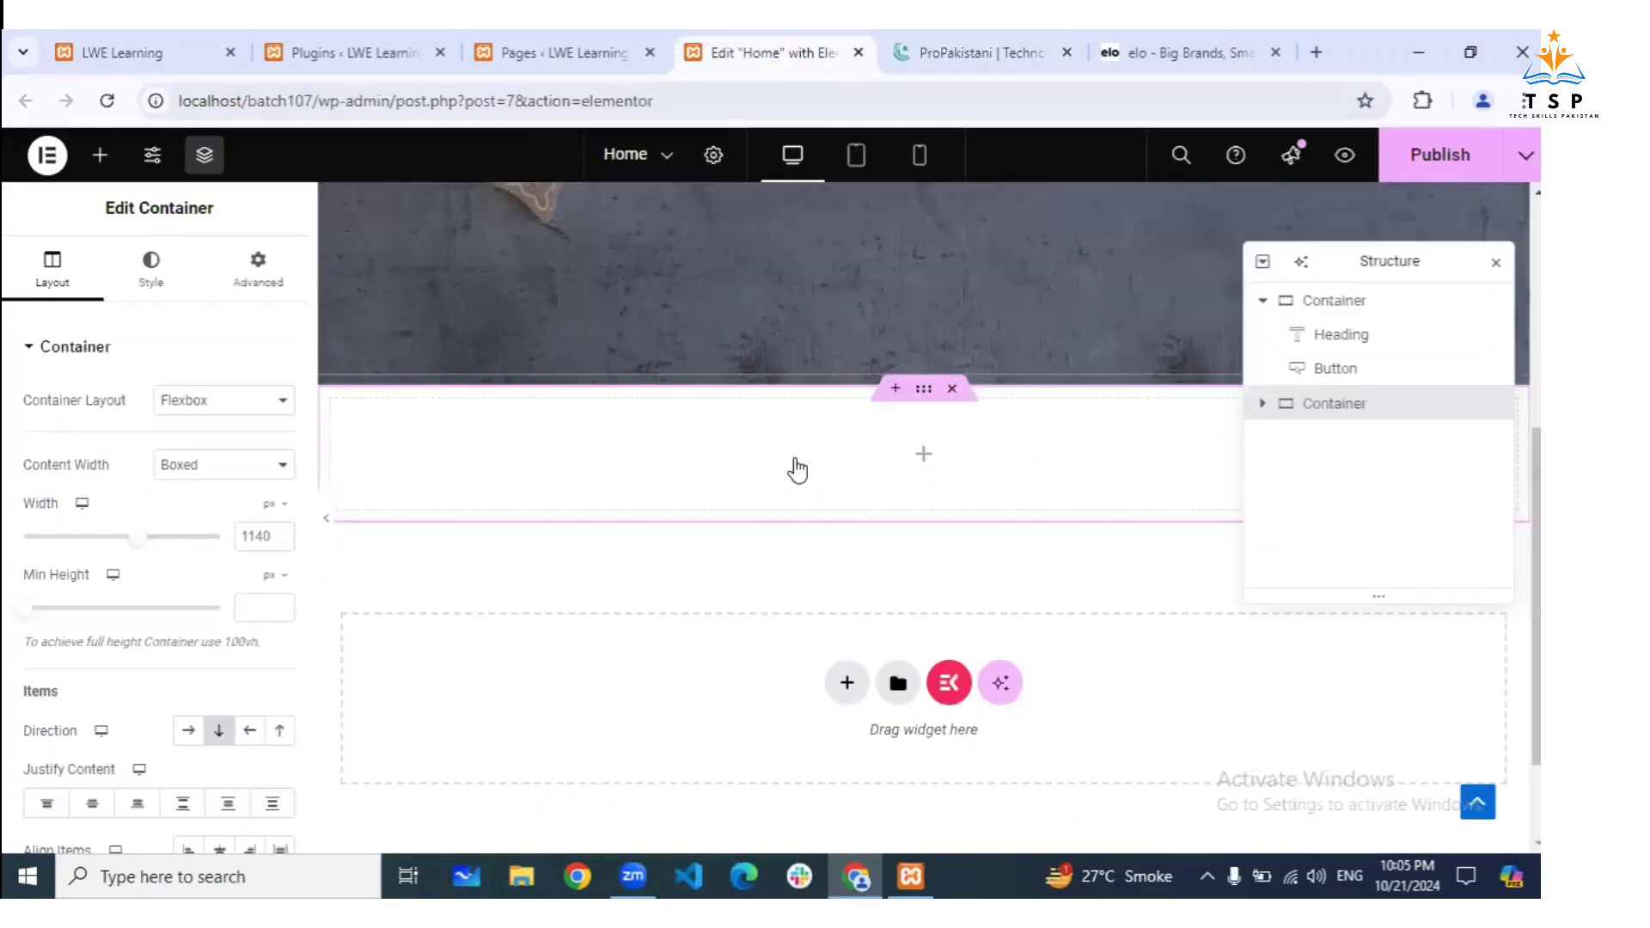
scroll(798, 470, up, 4)
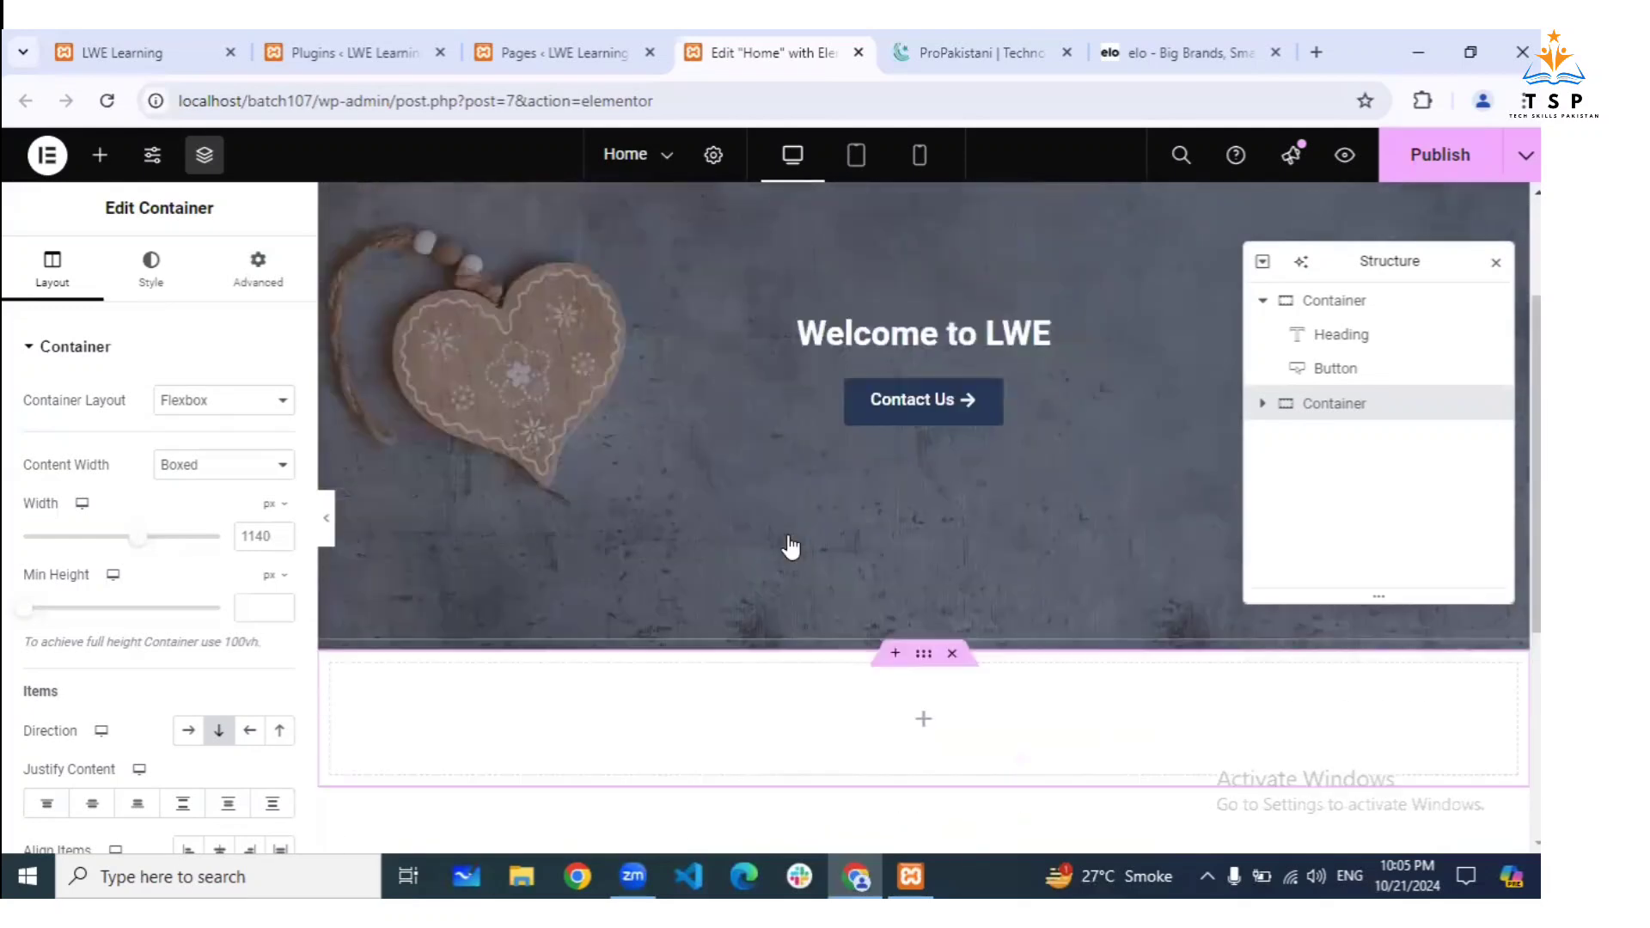
scroll(795, 464, down, 1)
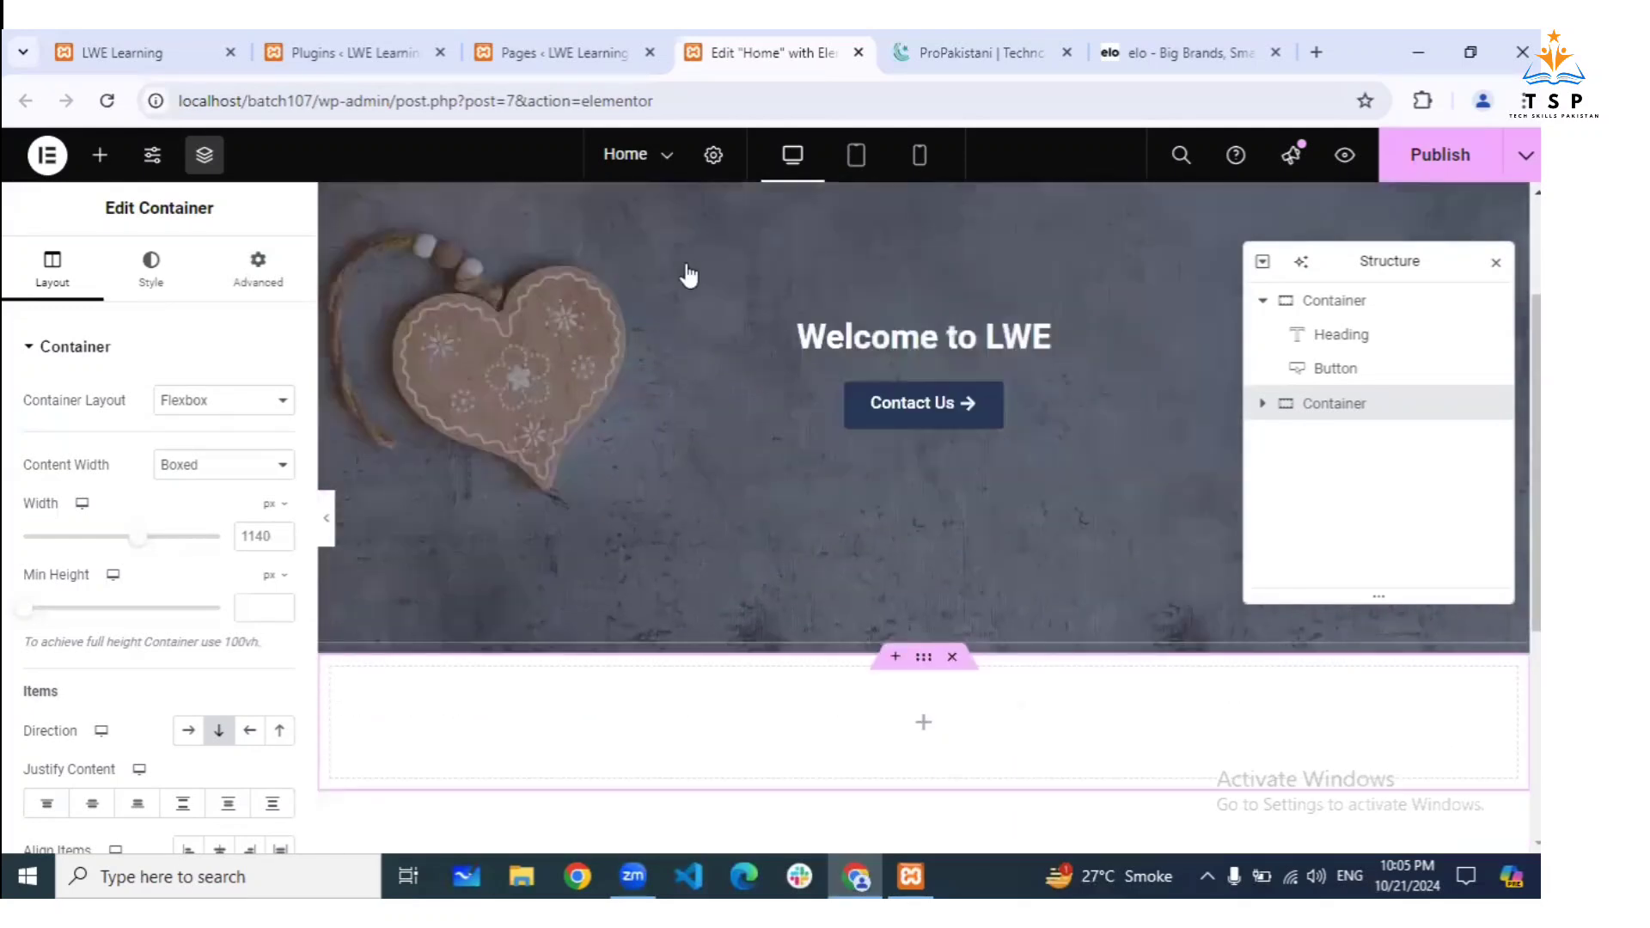
scroll(688, 275, down, 4)
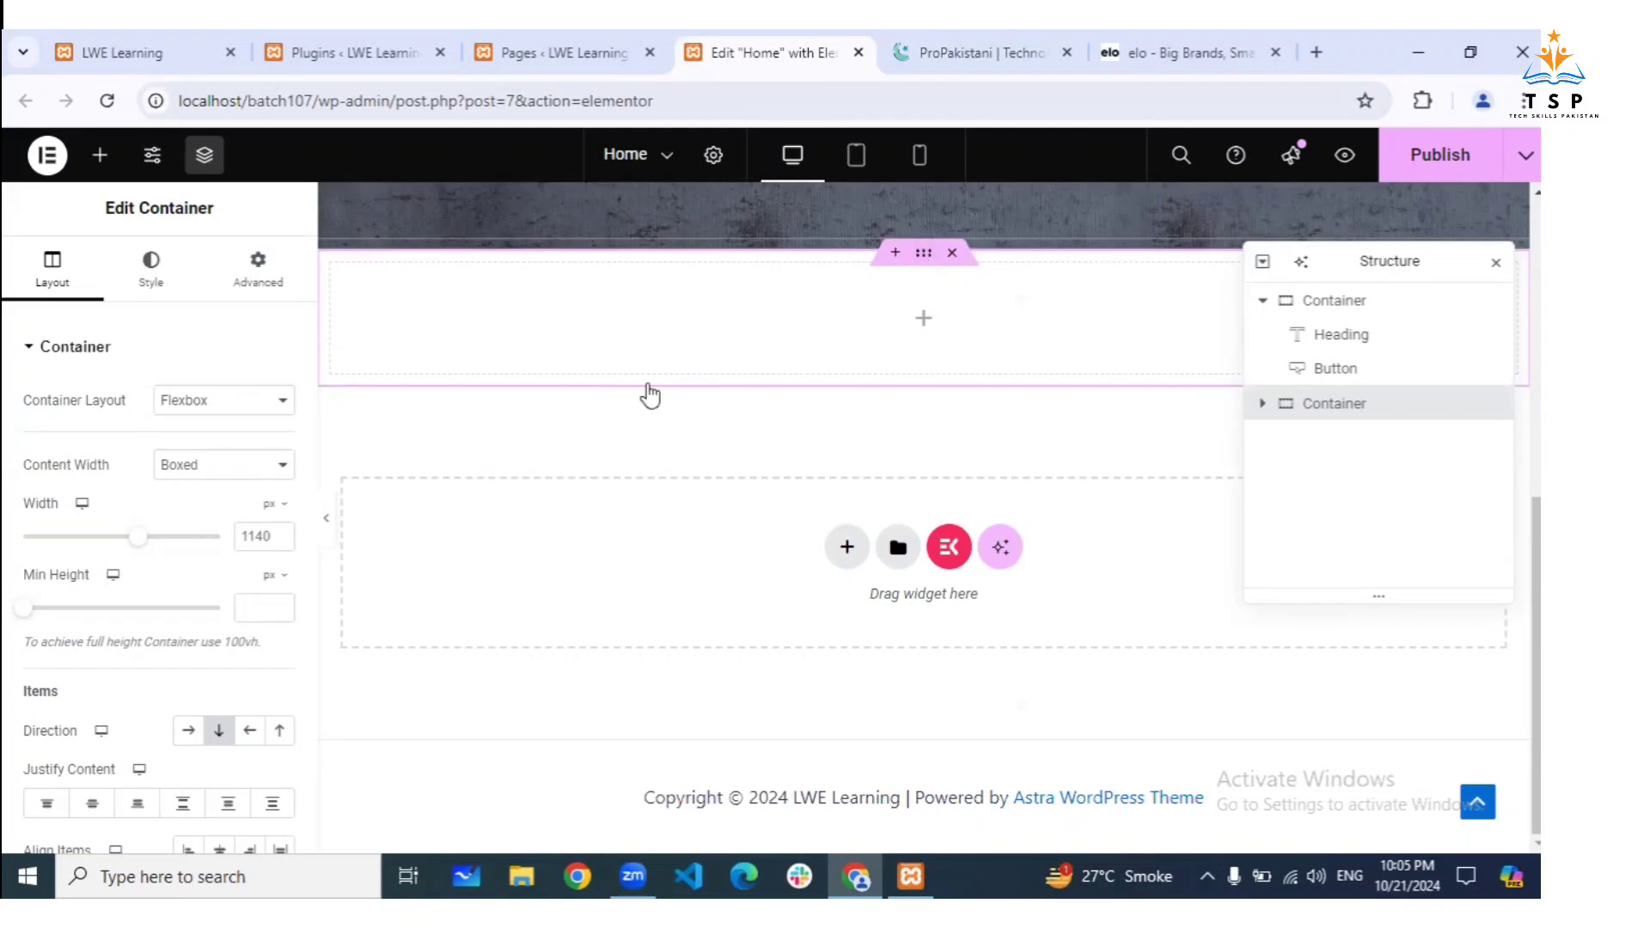
scroll(650, 396, up, 5)
scroll(650, 395, down, 5)
Look over the post grid on the ProPakistani home page as a layout reference
click(982, 60)
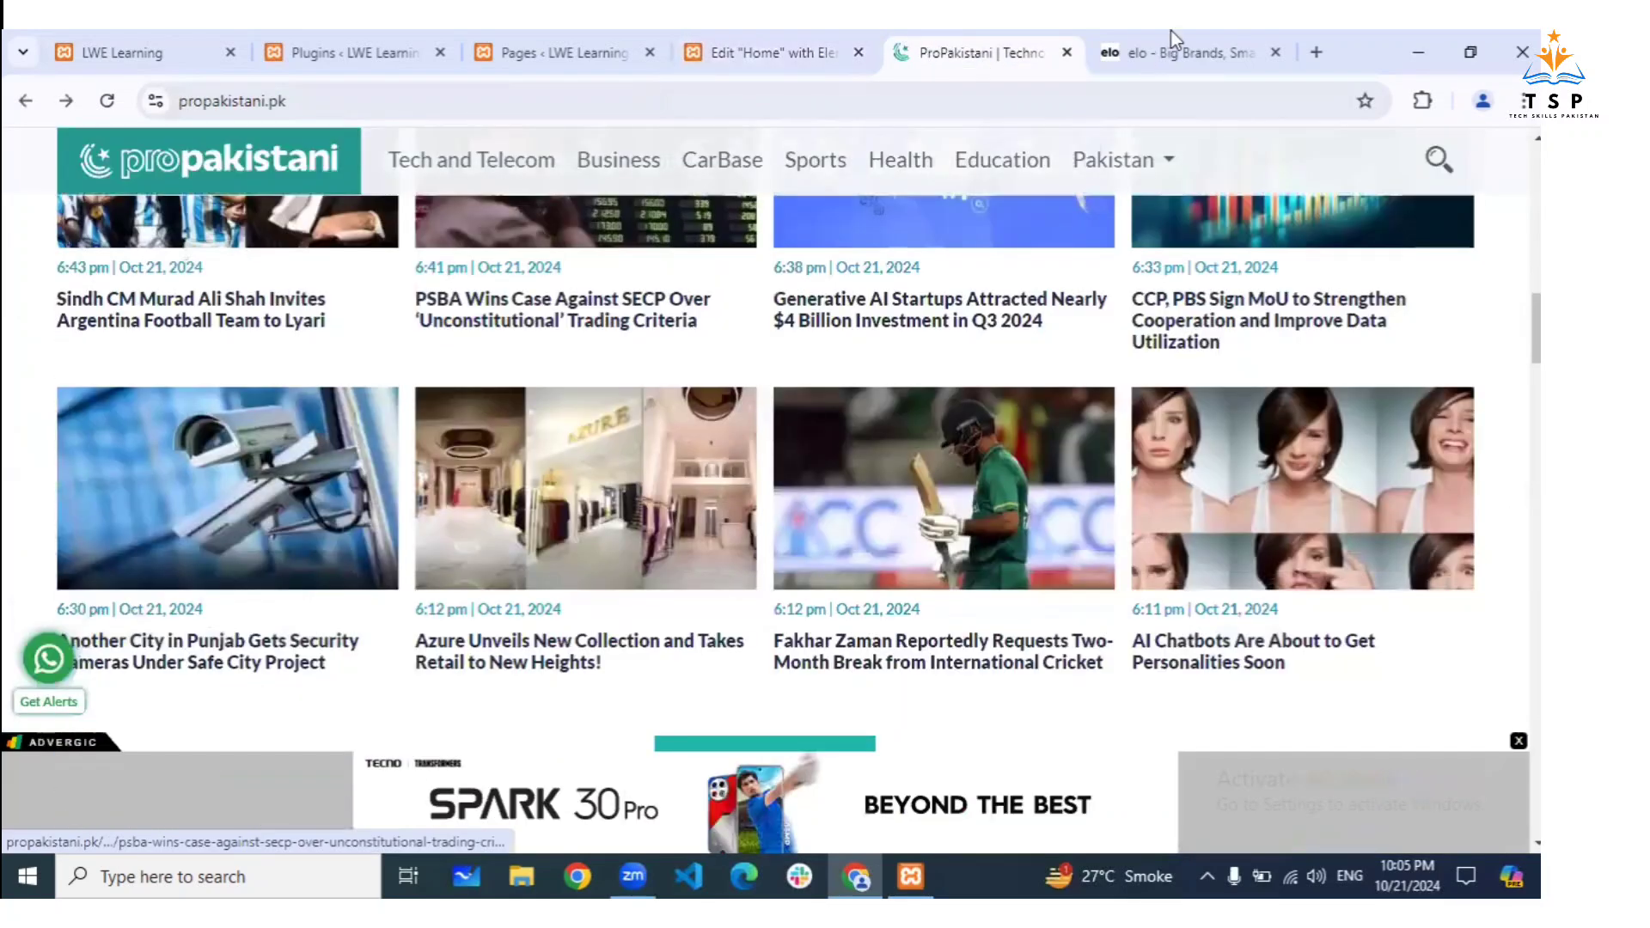
scroll(803, 522, down, 1)
scroll(807, 446, down, 1)
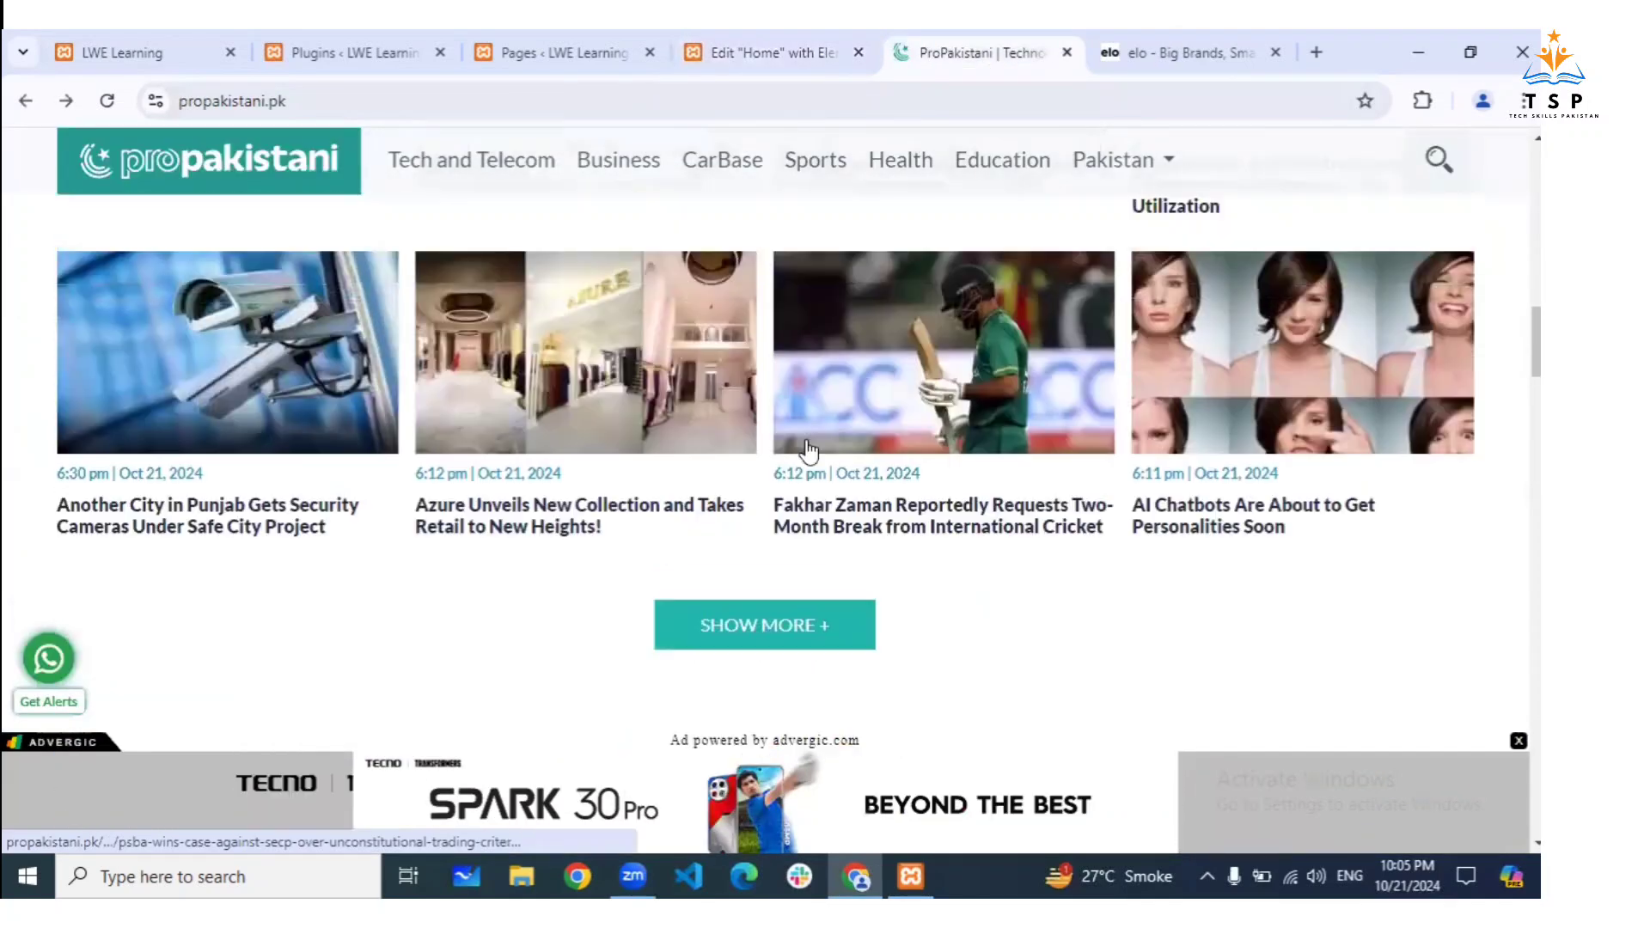
scroll(808, 447, up, 5)
Go back to the elo home page and review its product sections from the footer up to the upper product carousel
click(1186, 52)
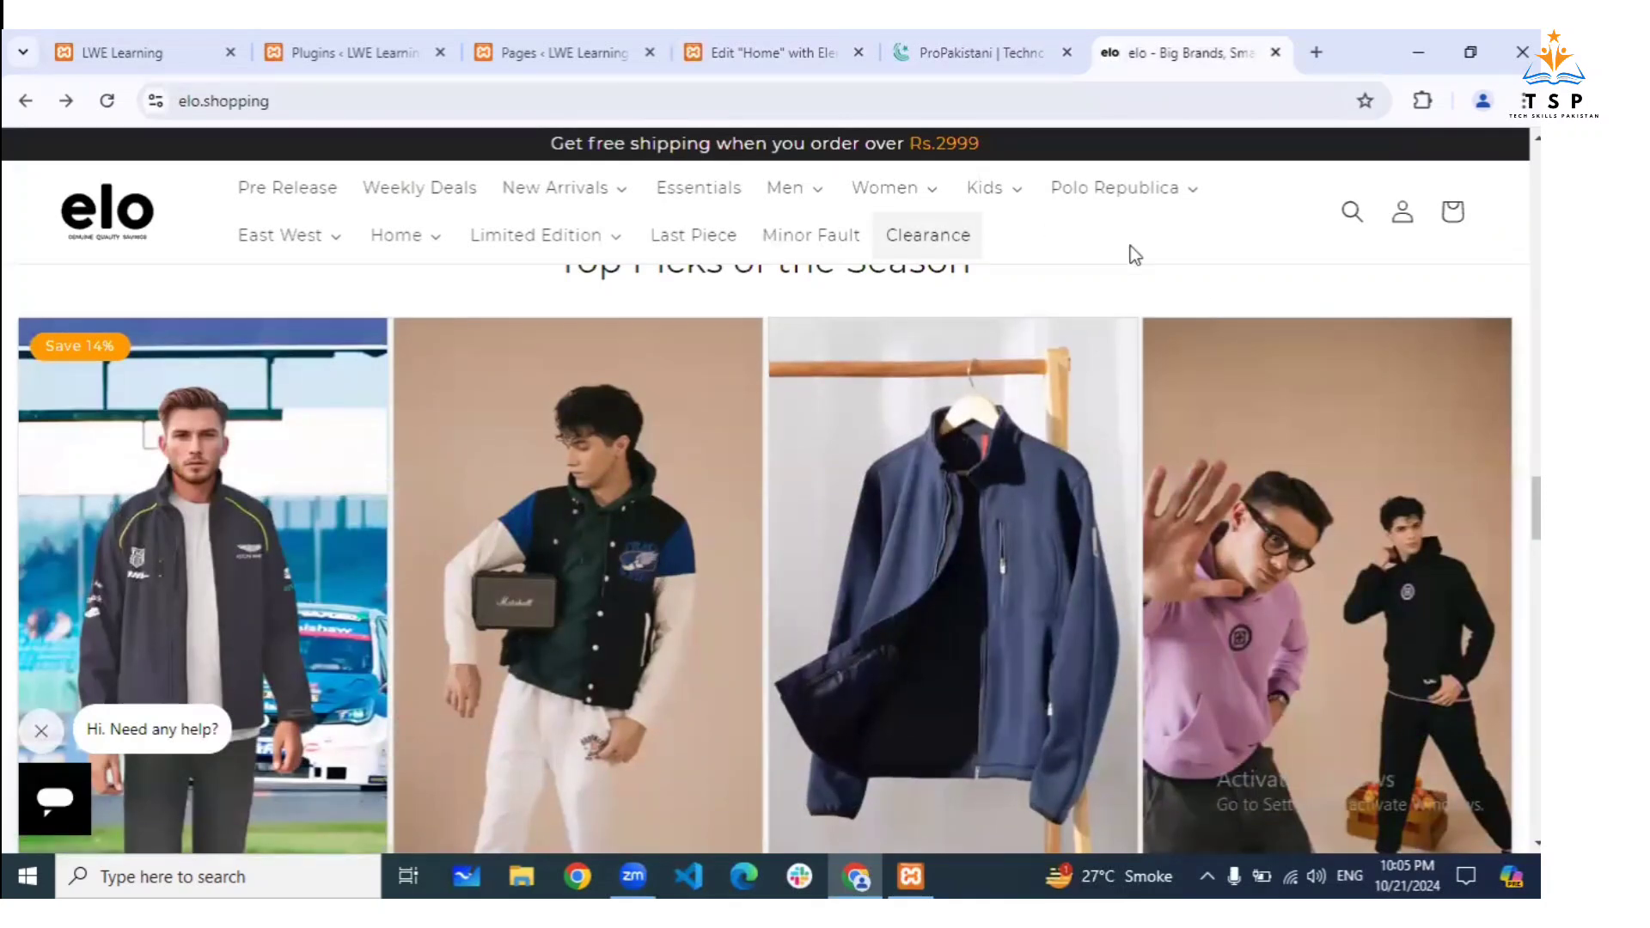
scroll(1131, 246, down, 5)
scroll(122, 419, down, 10)
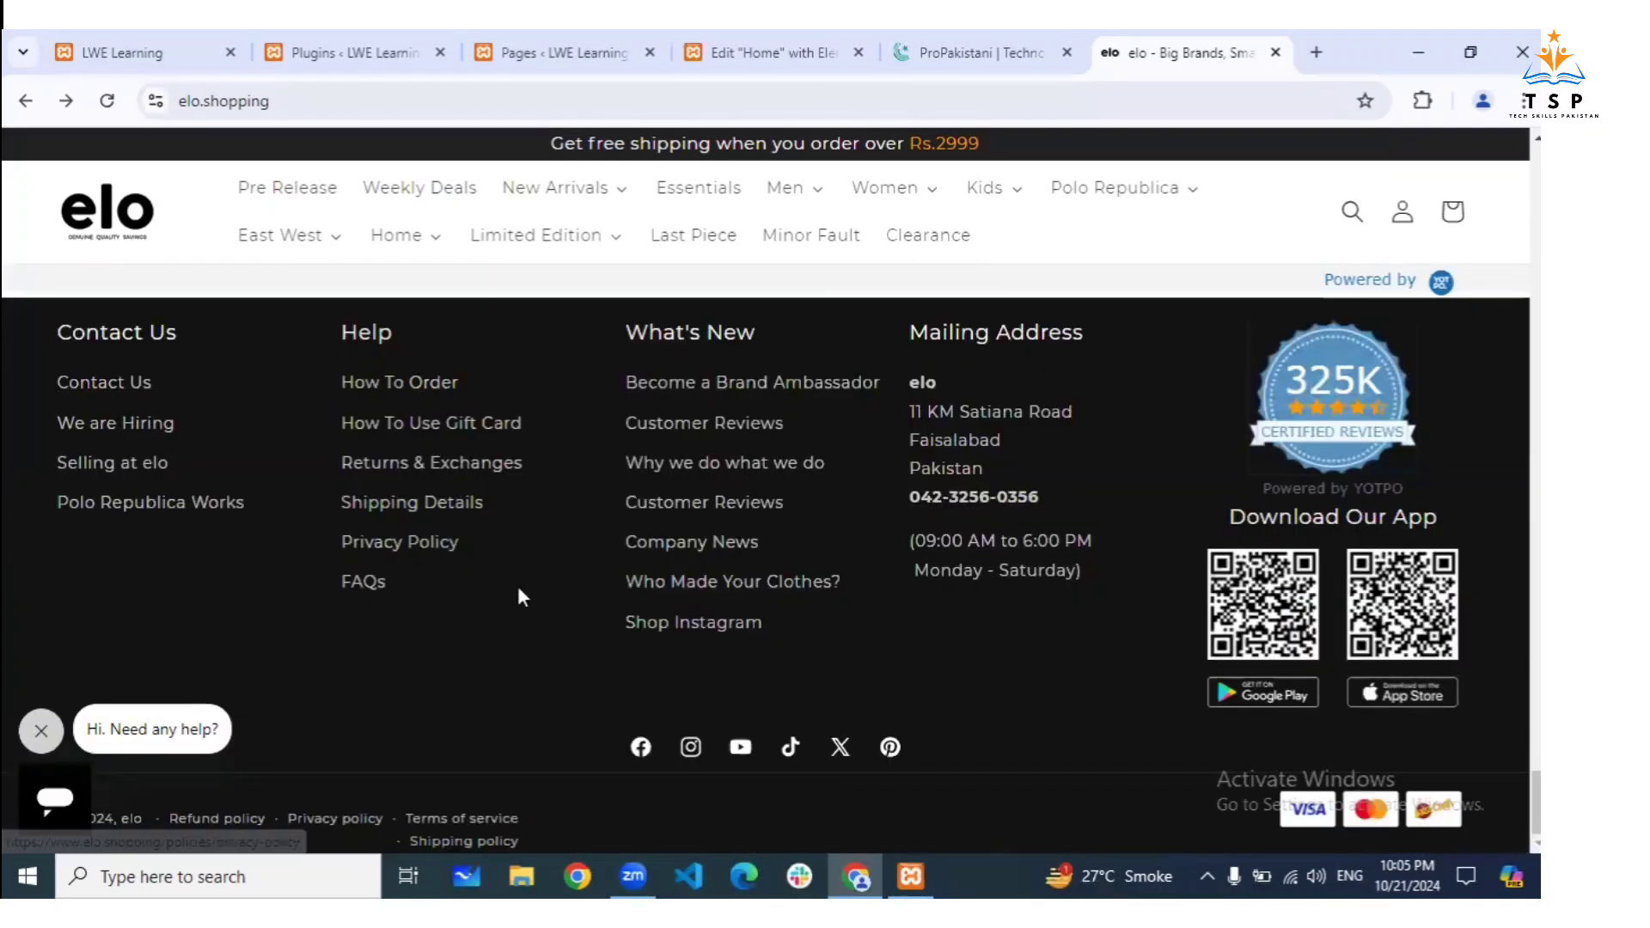
scroll(518, 588, up, 10)
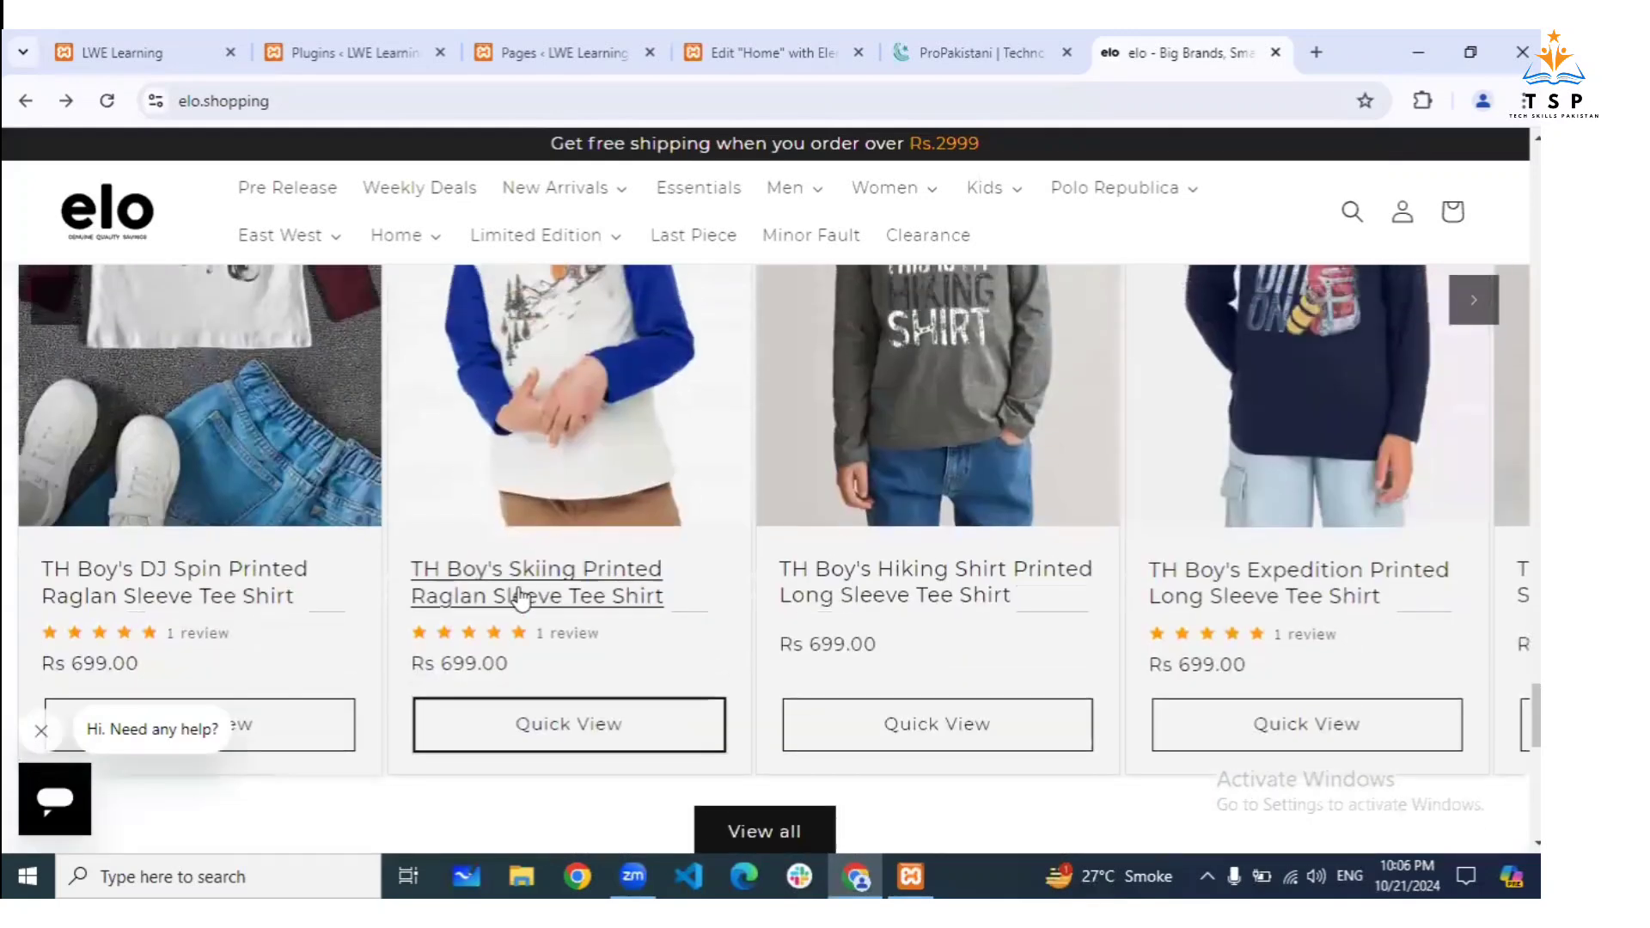
scroll(518, 593, up, 4)
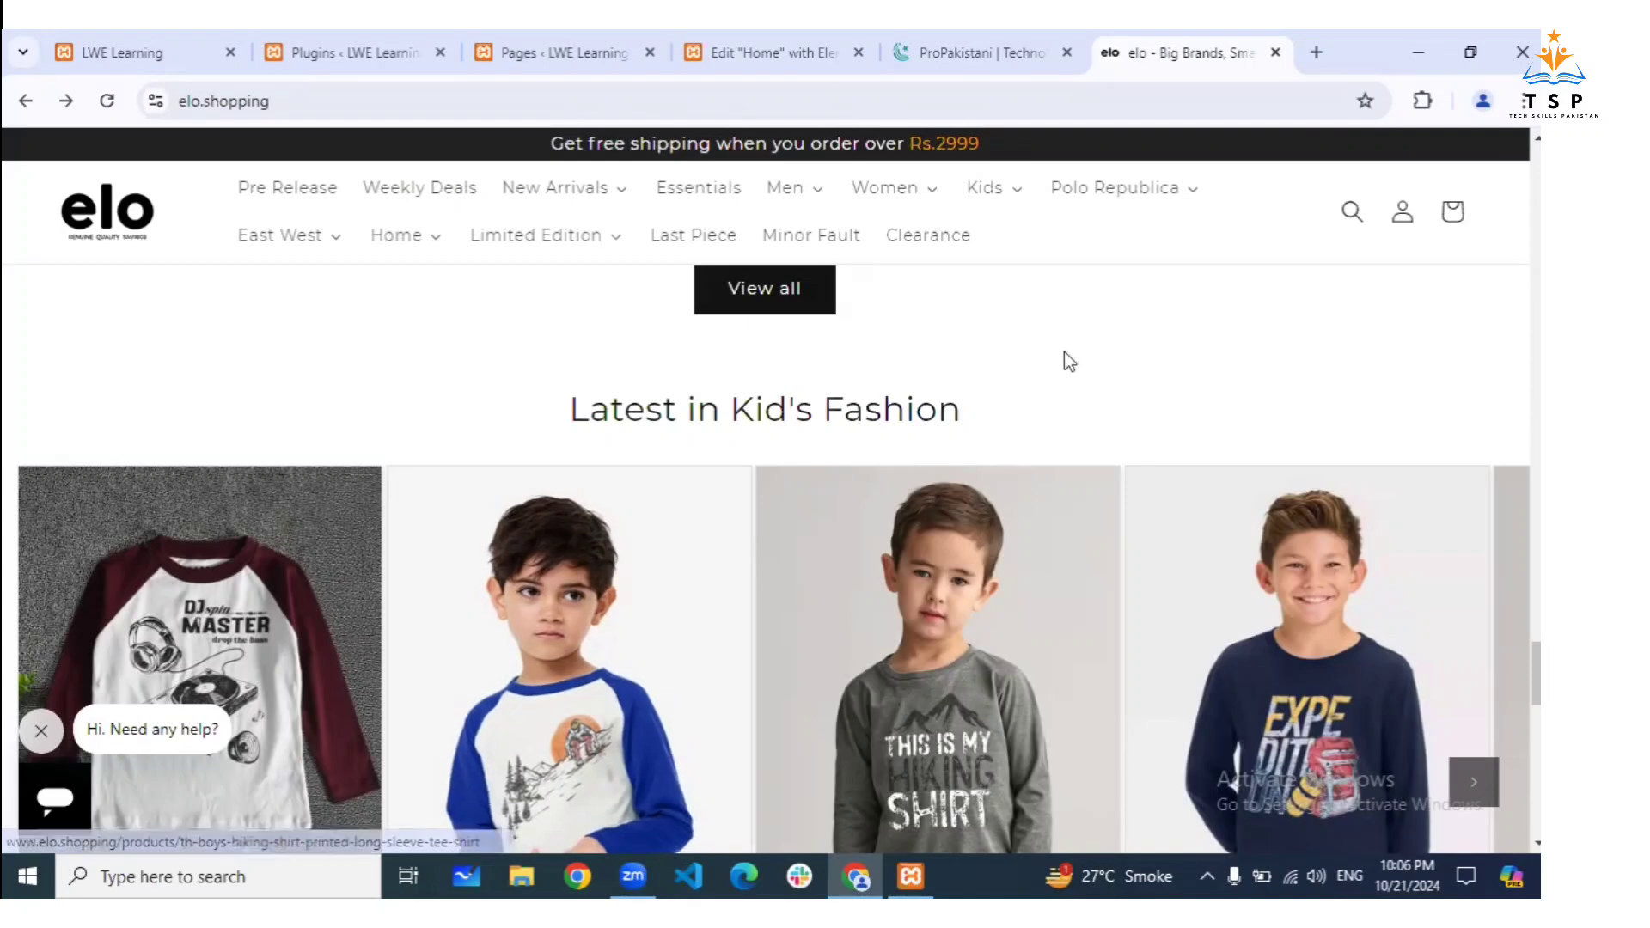
scroll(1063, 352, up, 1)
scroll(1067, 364, up, 6)
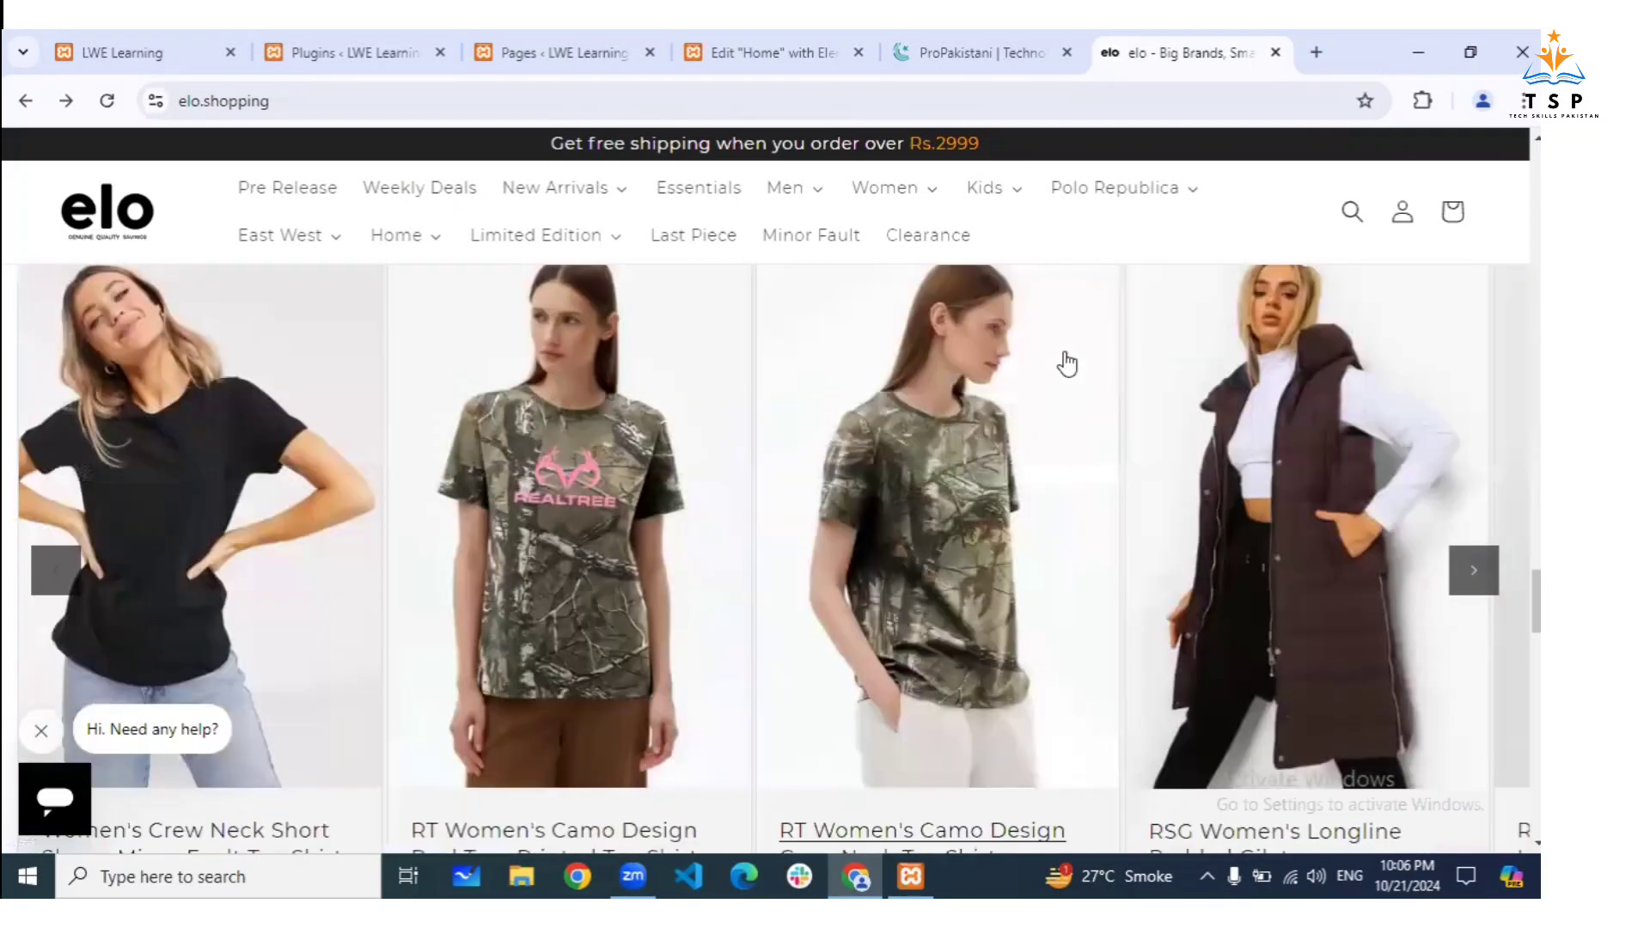
scroll(1067, 363, down, 15)
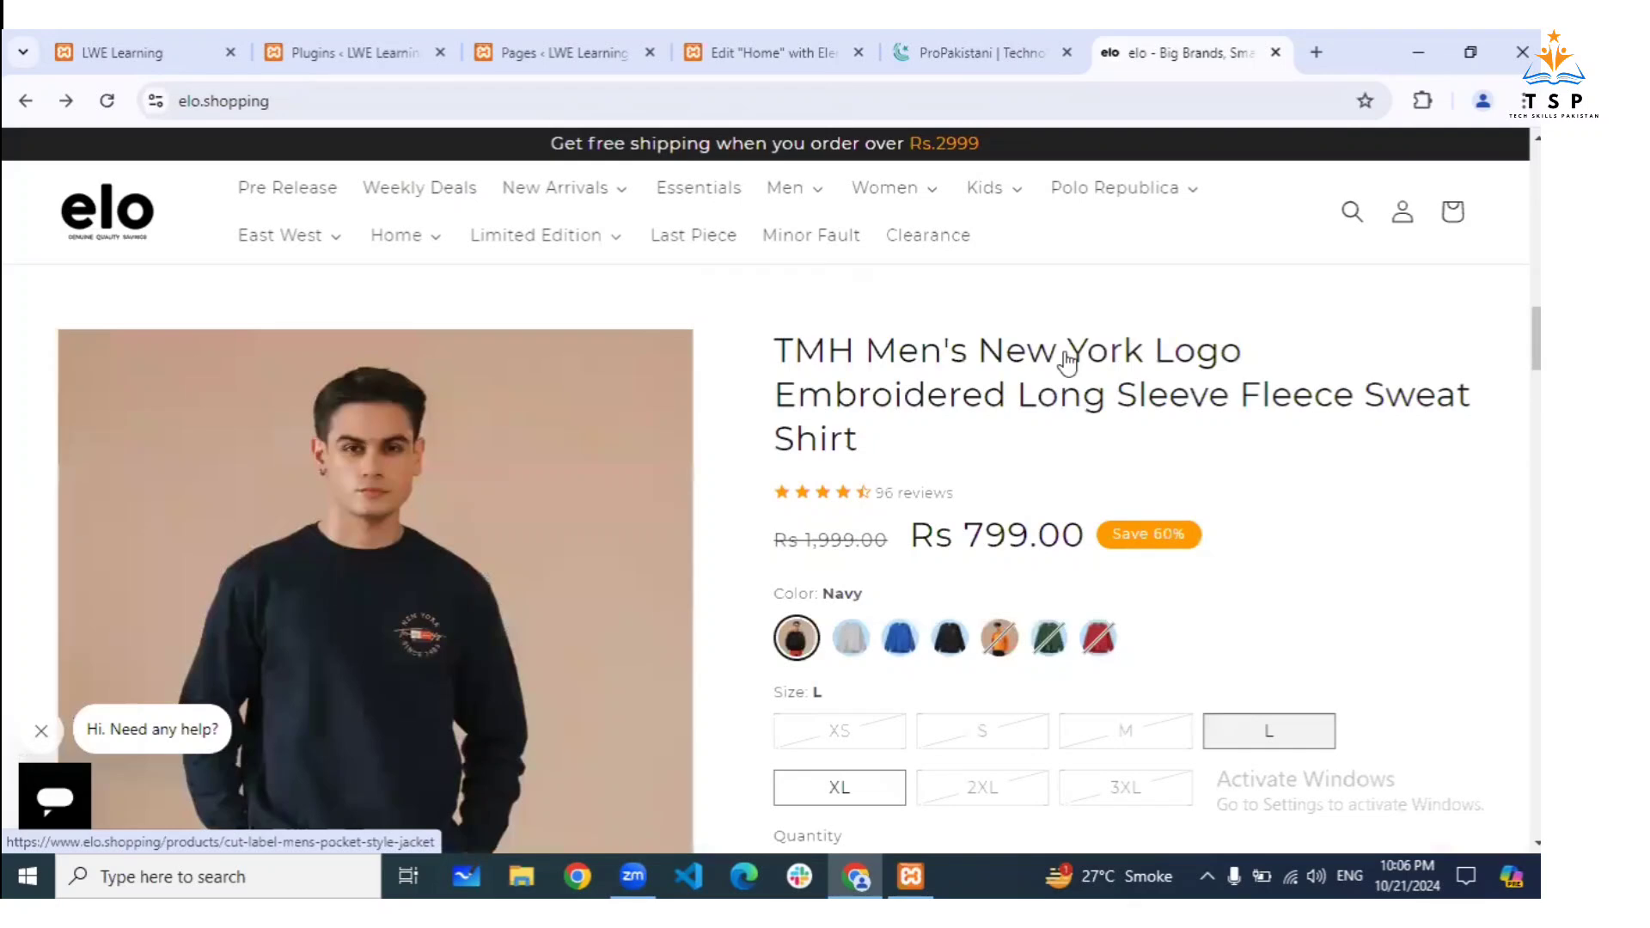
scroll(1066, 364, up, 7)
scroll(571, 404, up, 5)
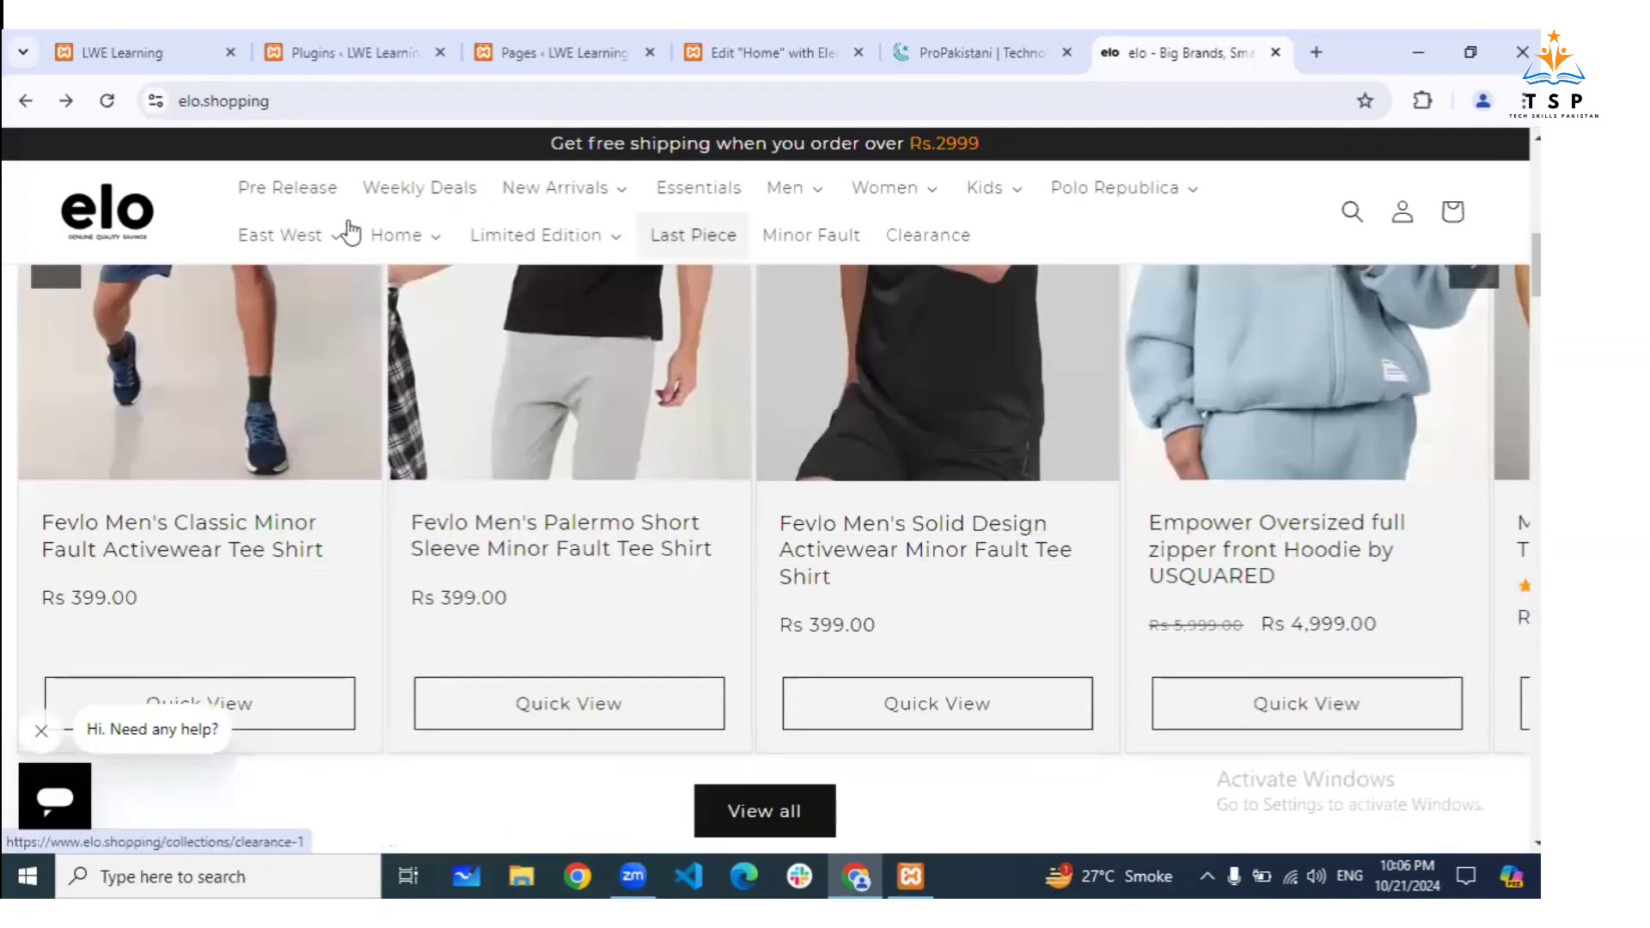
mouse_move(826, 208)
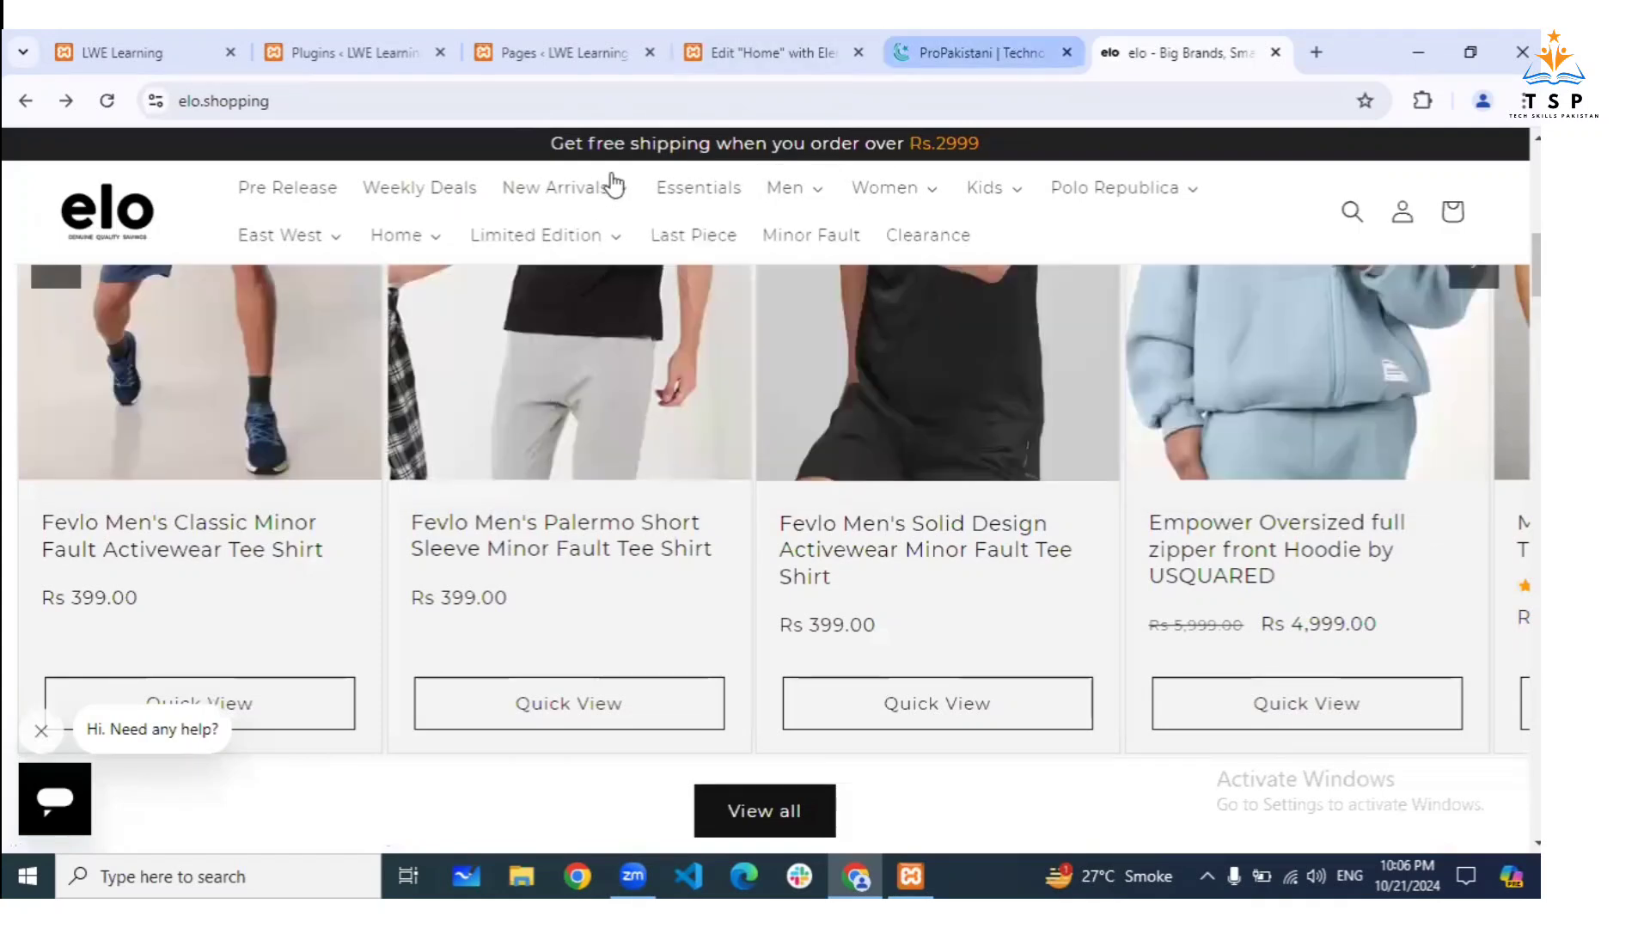
Open ProPakistani's Business category and examine how its posts are listed
key(ctrl+shift+Tab)
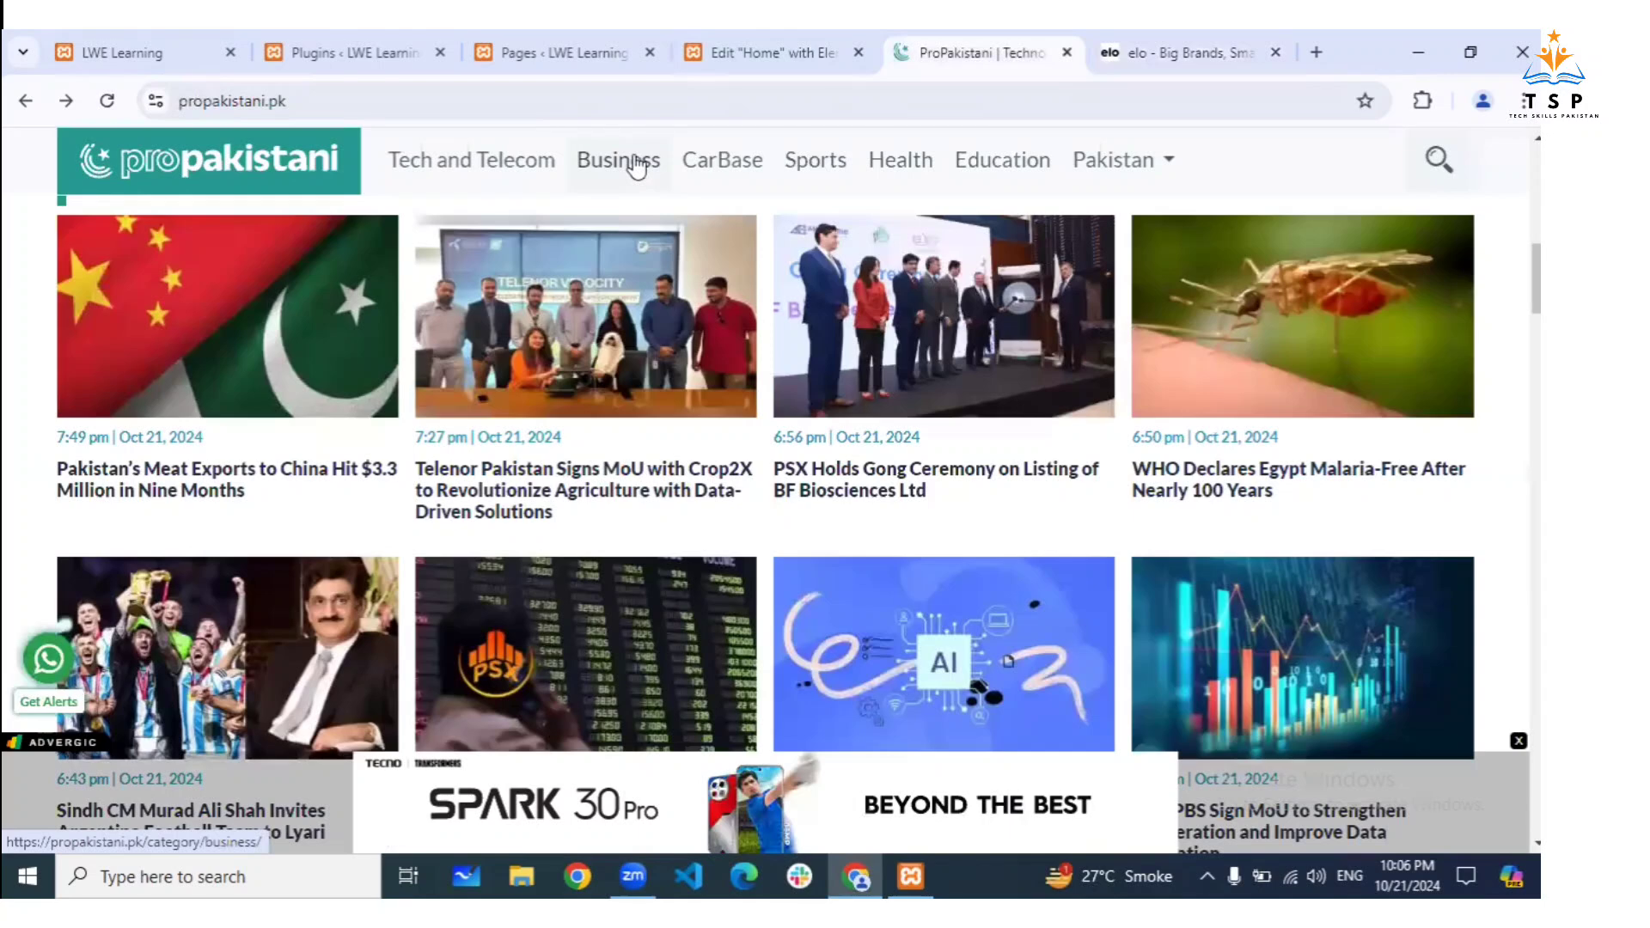
click(637, 163)
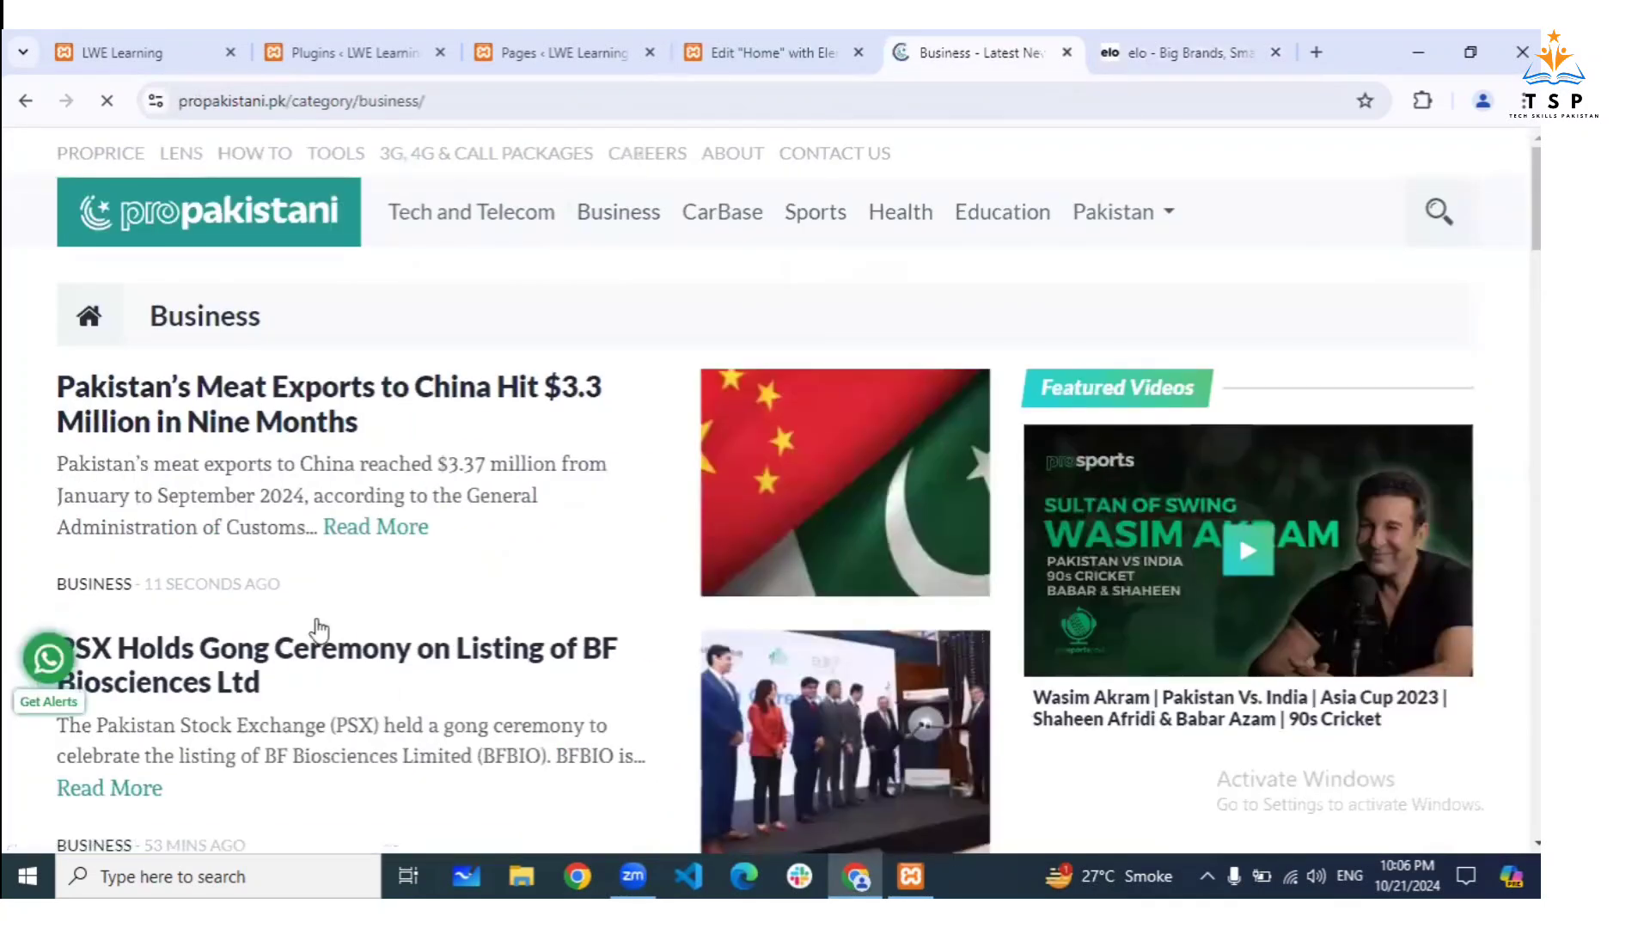
scroll(318, 630, down, 10)
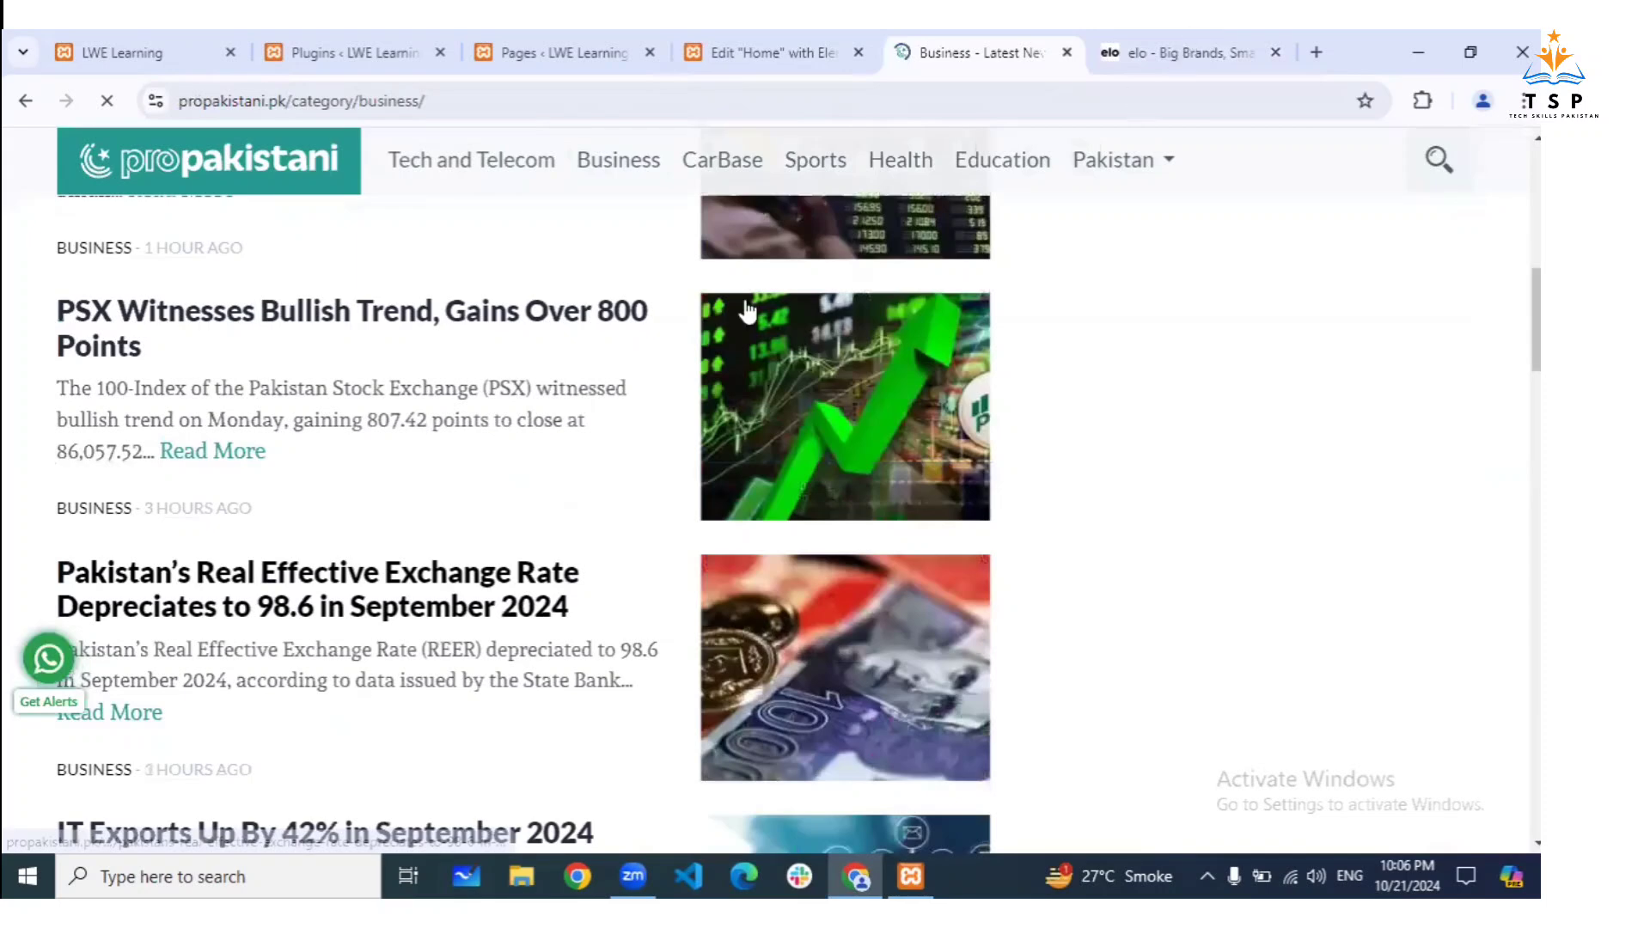
scroll(515, 398, down, 5)
scroll(795, 206, down, 4)
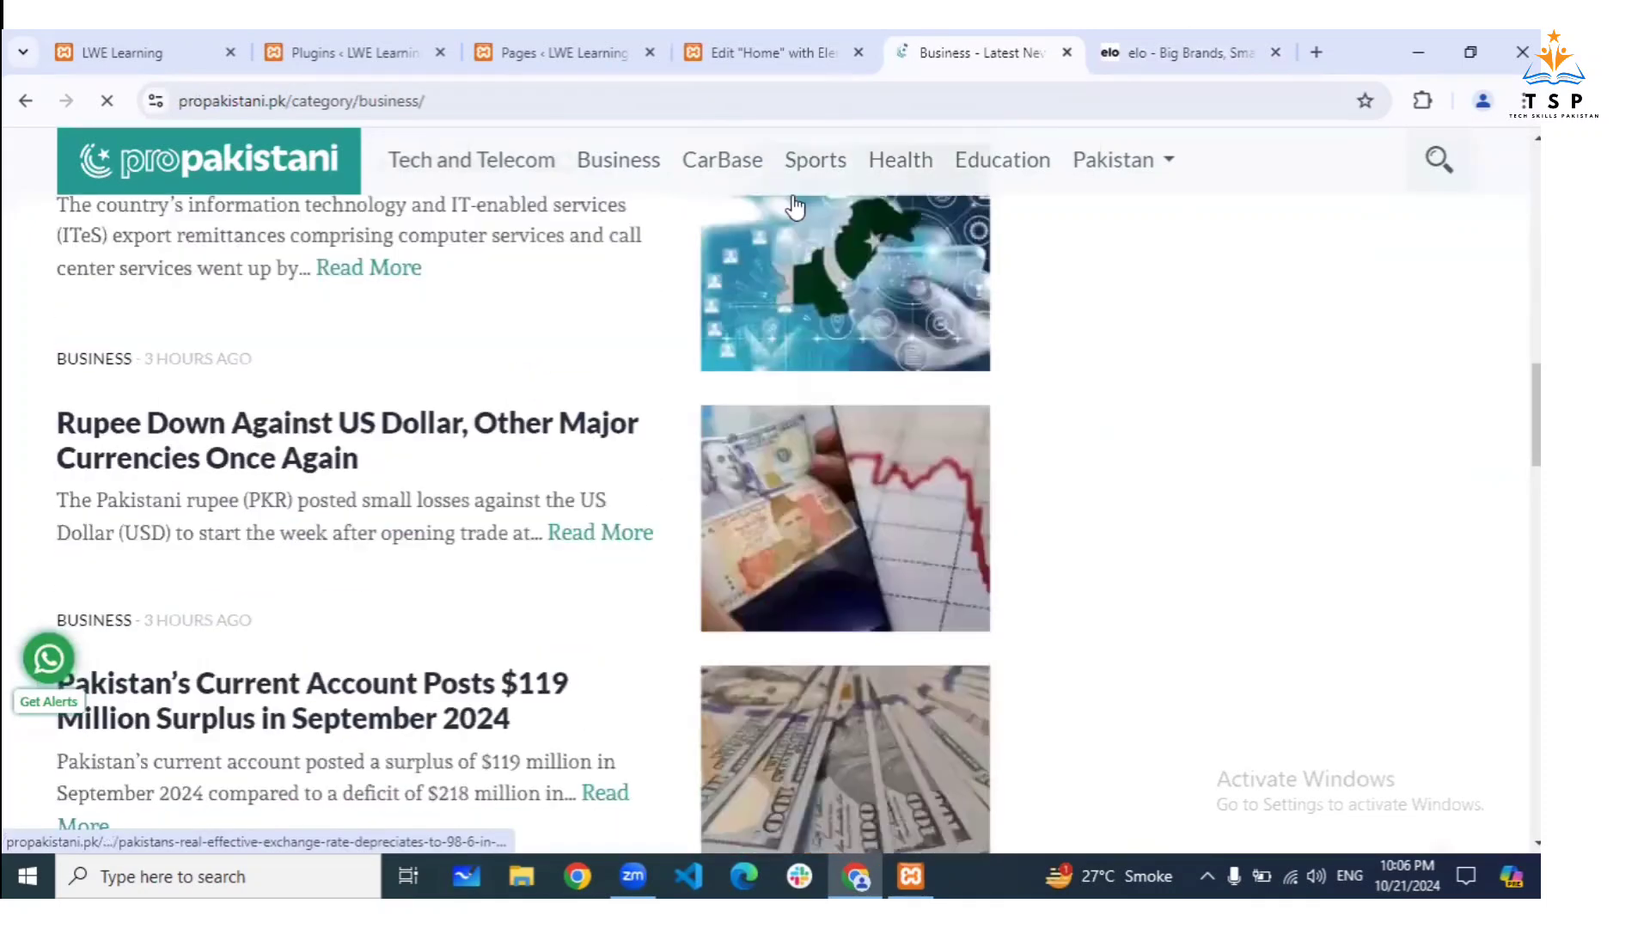
scroll(795, 206, down, 2)
scroll(384, 307, up, 18)
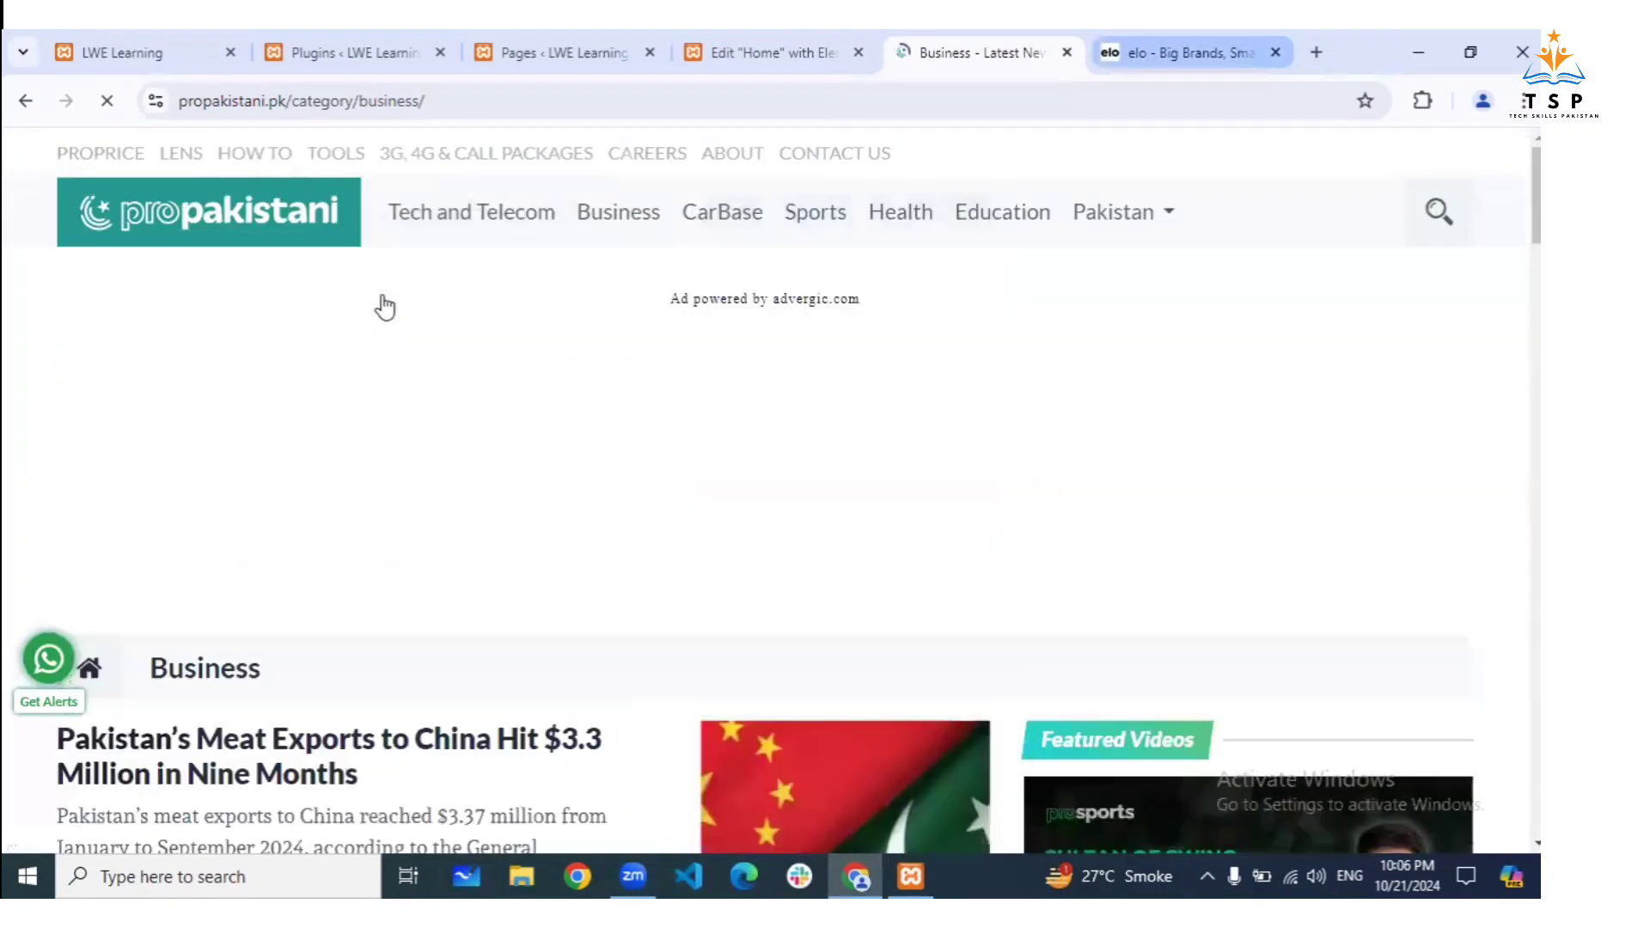
Open elo's Men's Jeans collection and examine how its product grid is laid out
key(ctrl+Tab)
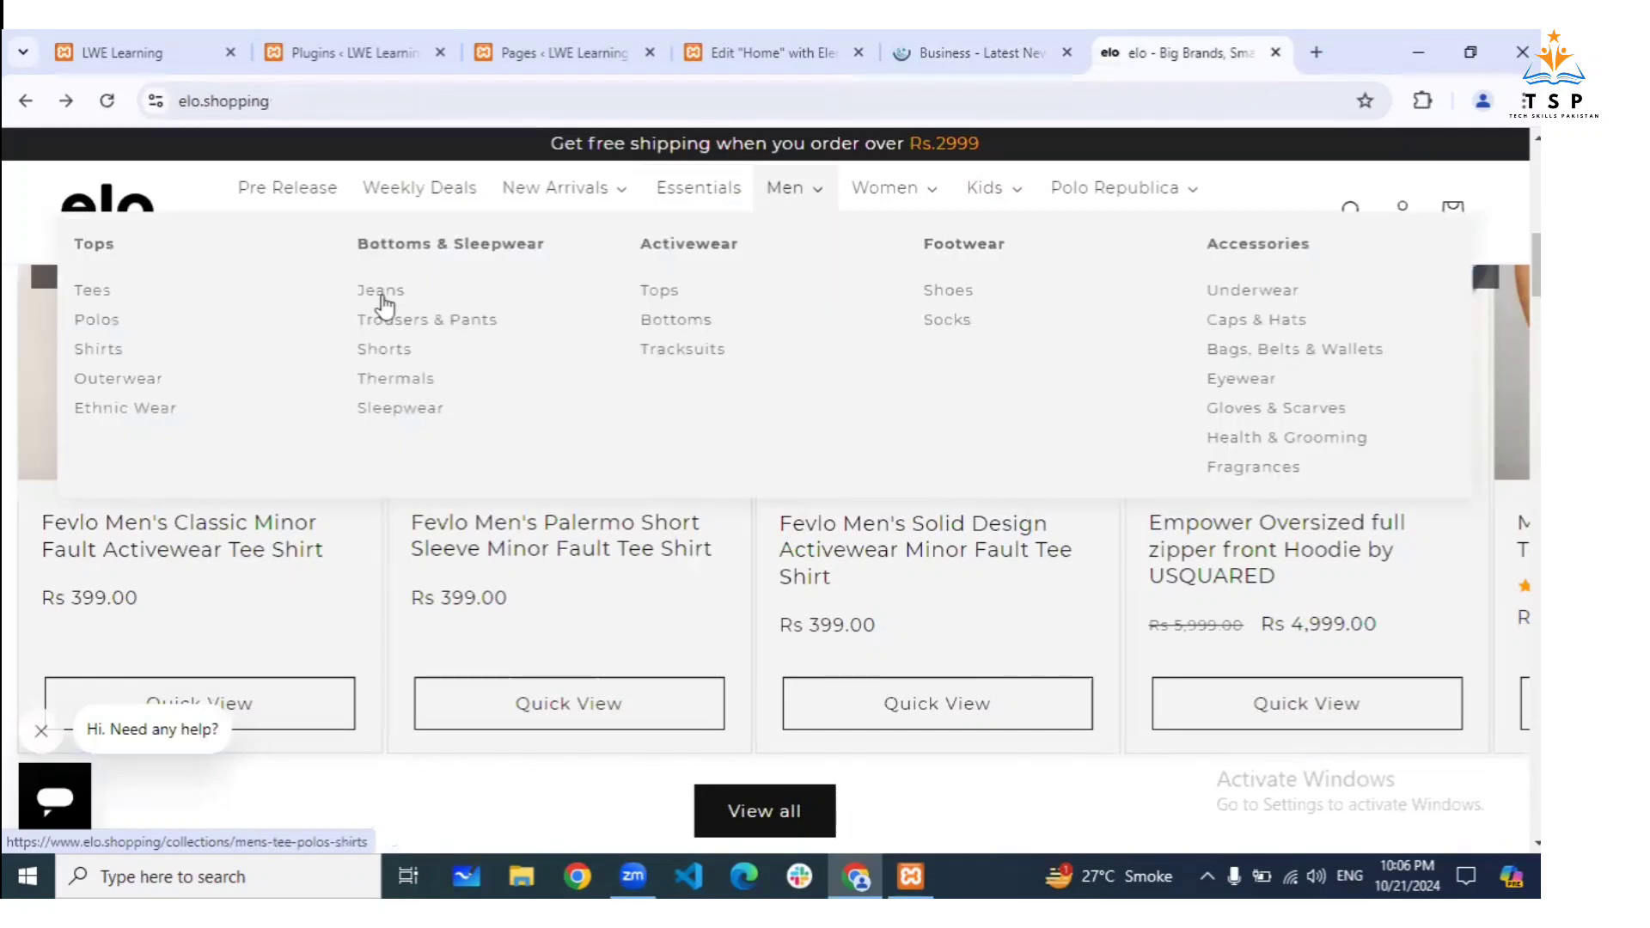
click(381, 292)
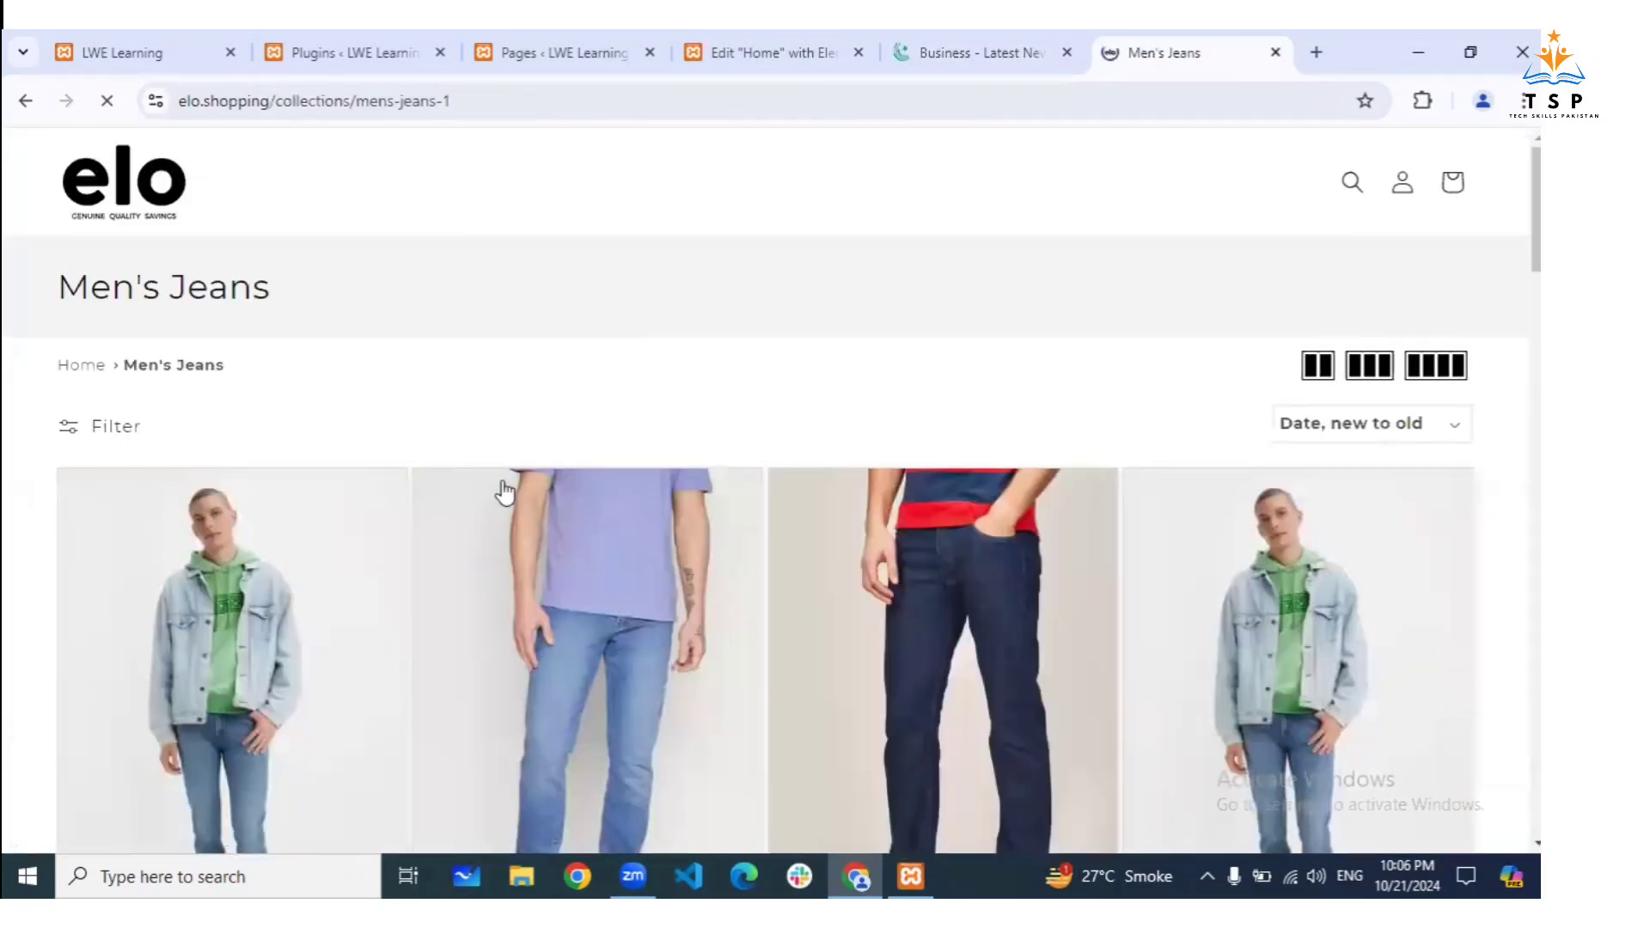
scroll(1046, 471, down, 4)
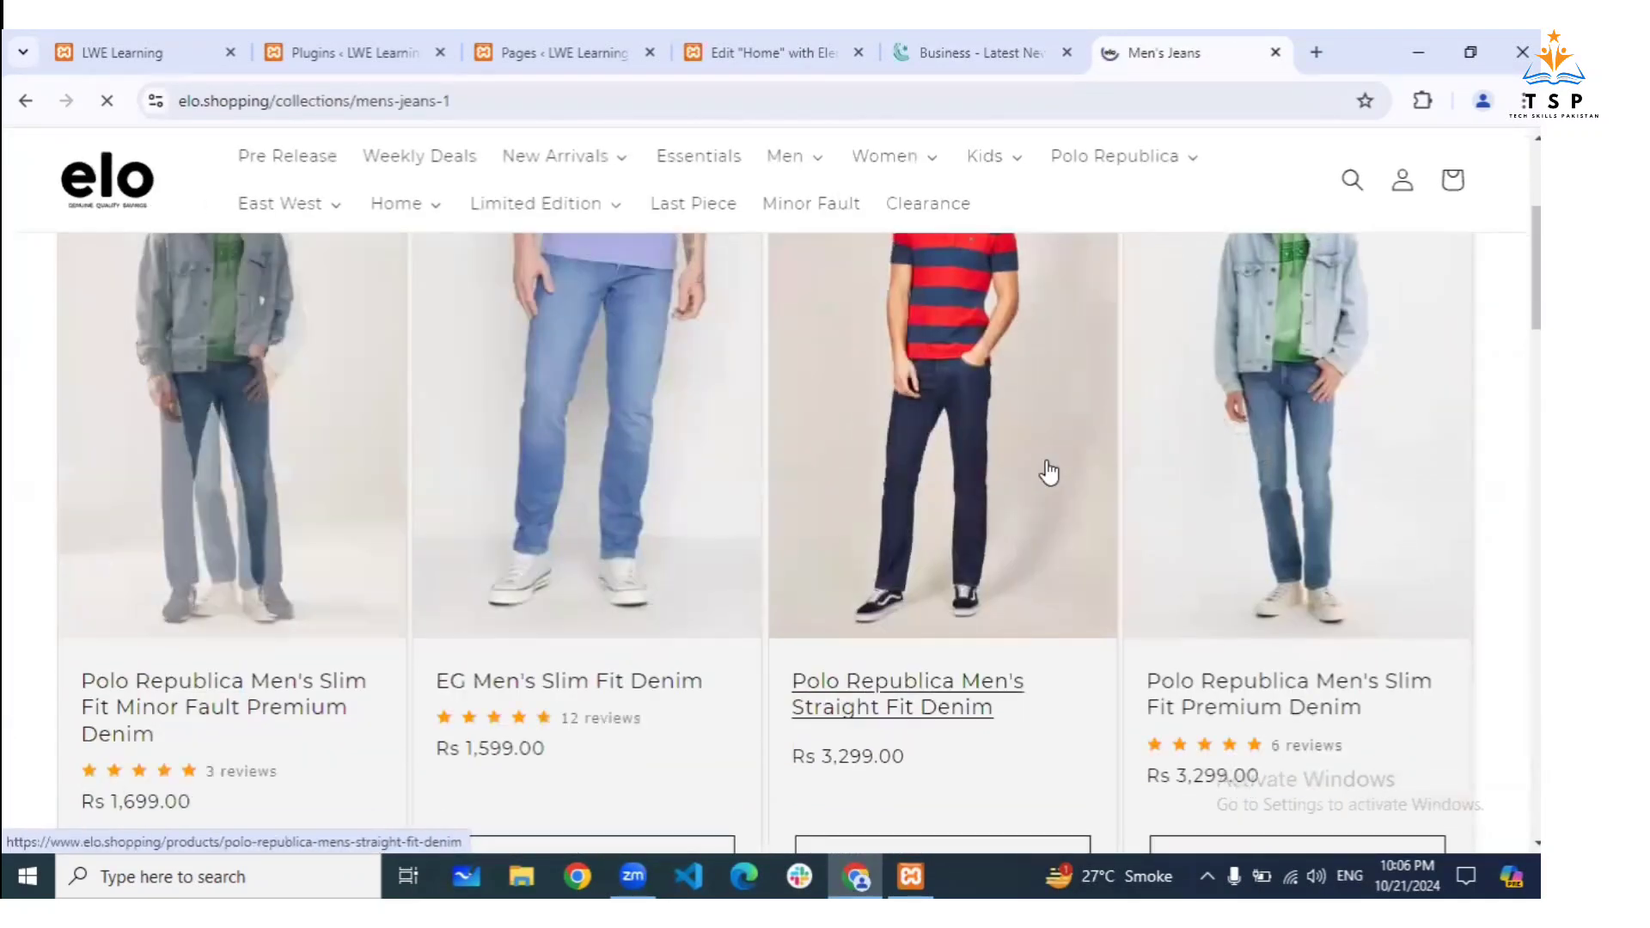
scroll(1049, 471, down, 1)
scroll(1048, 471, down, 6)
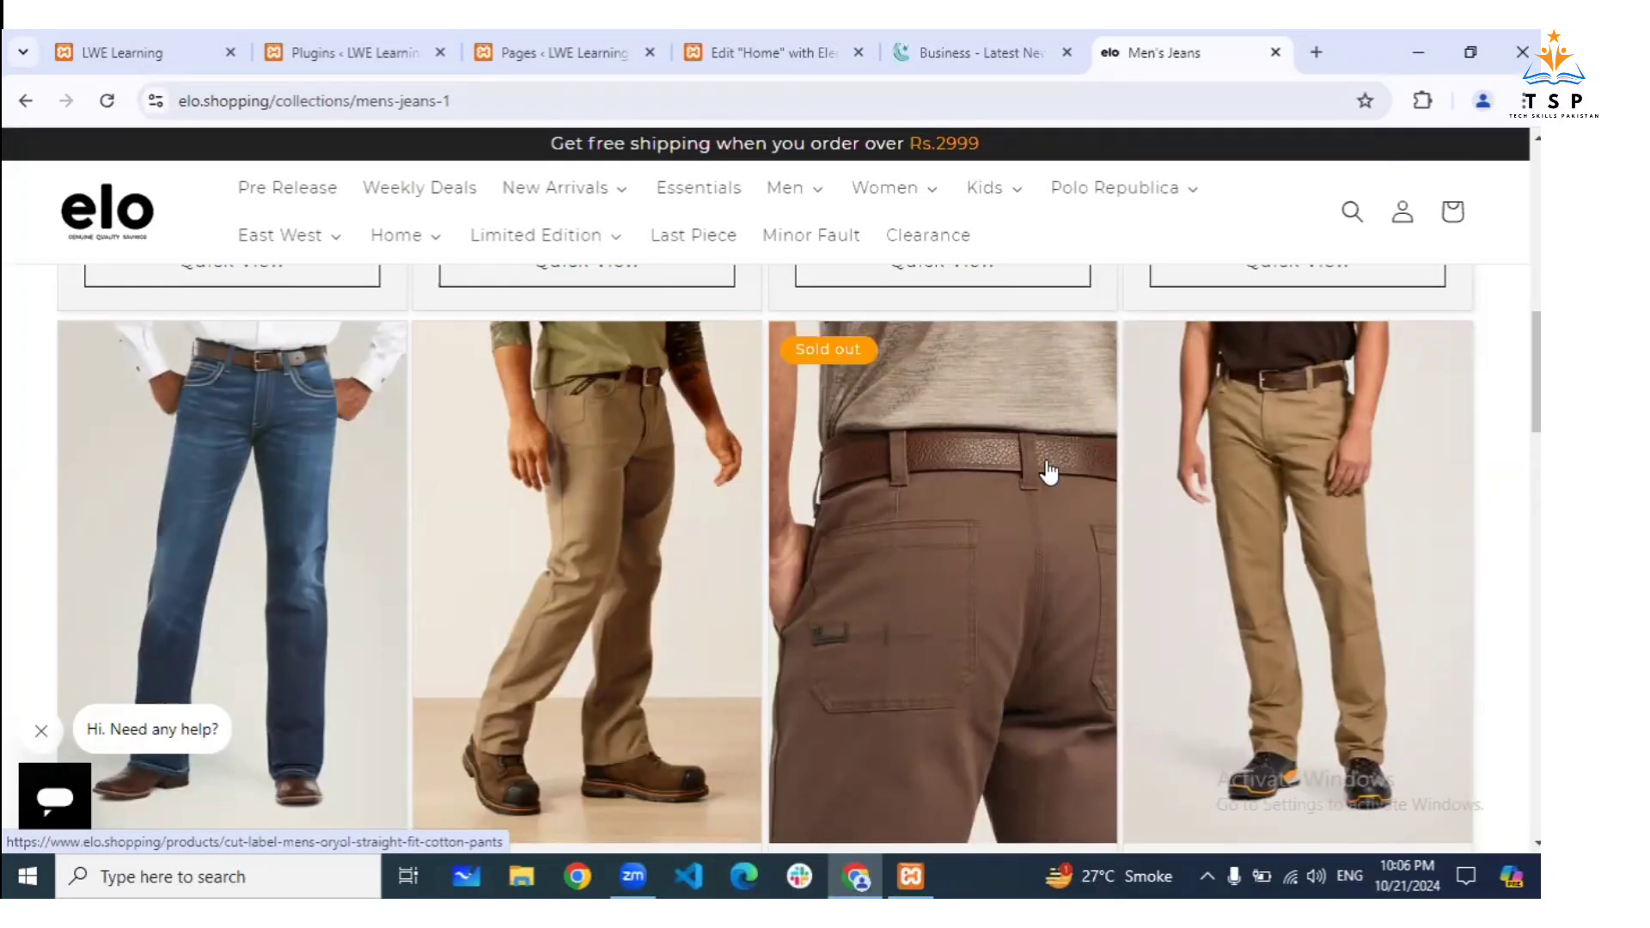
scroll(1048, 472, down, 3)
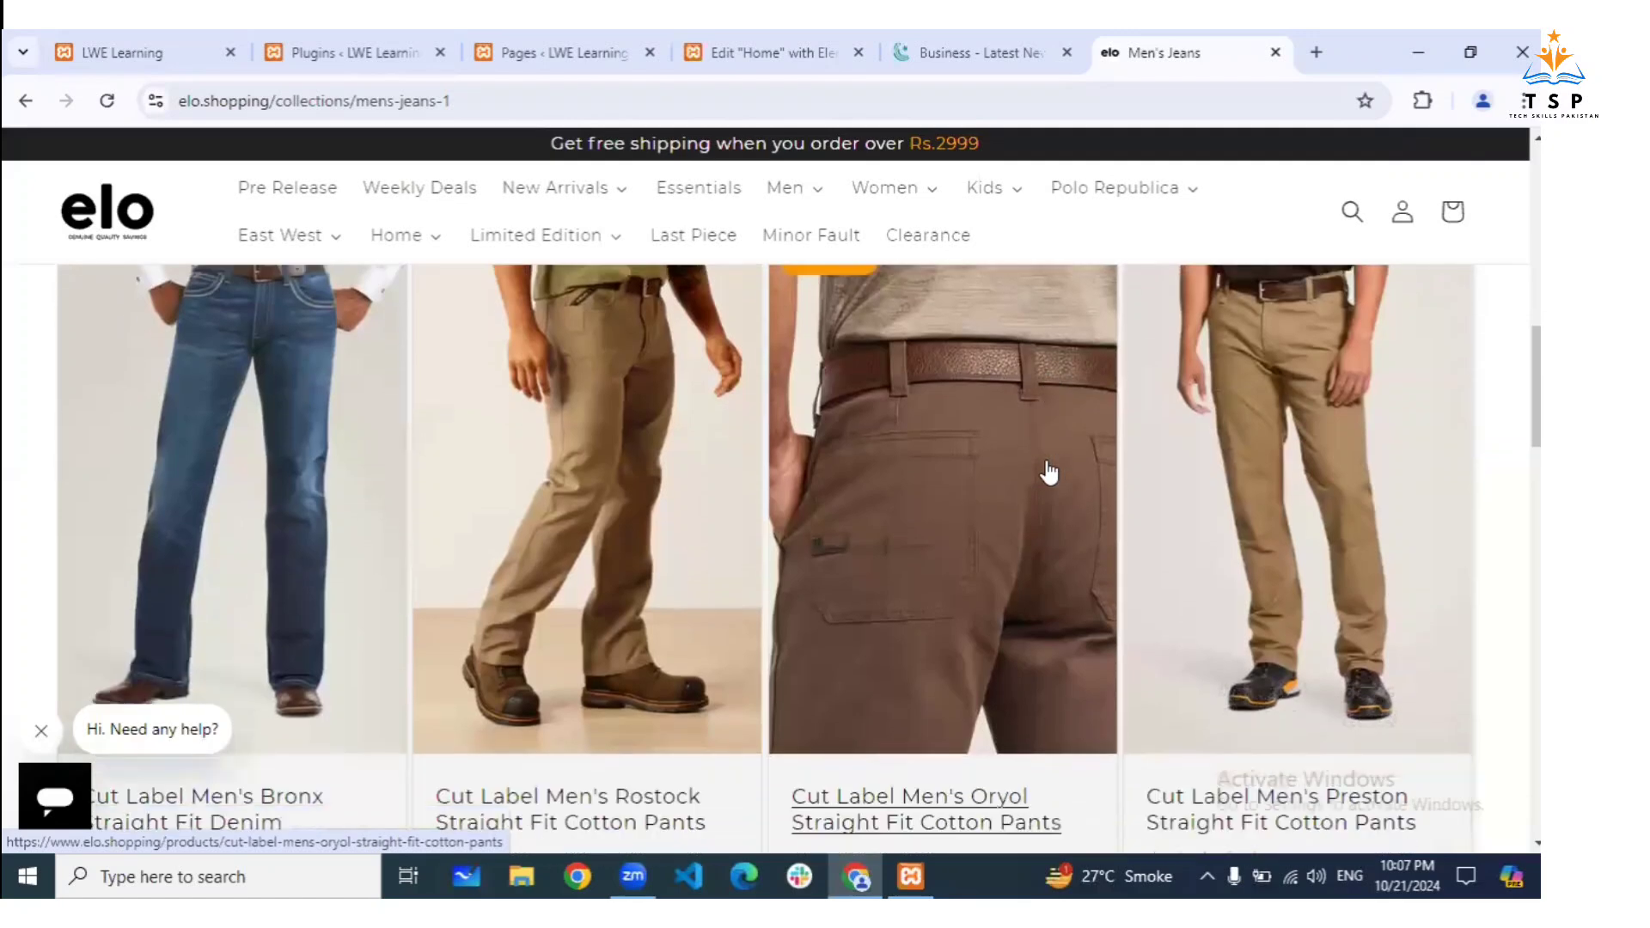
scroll(1048, 472, down, 6)
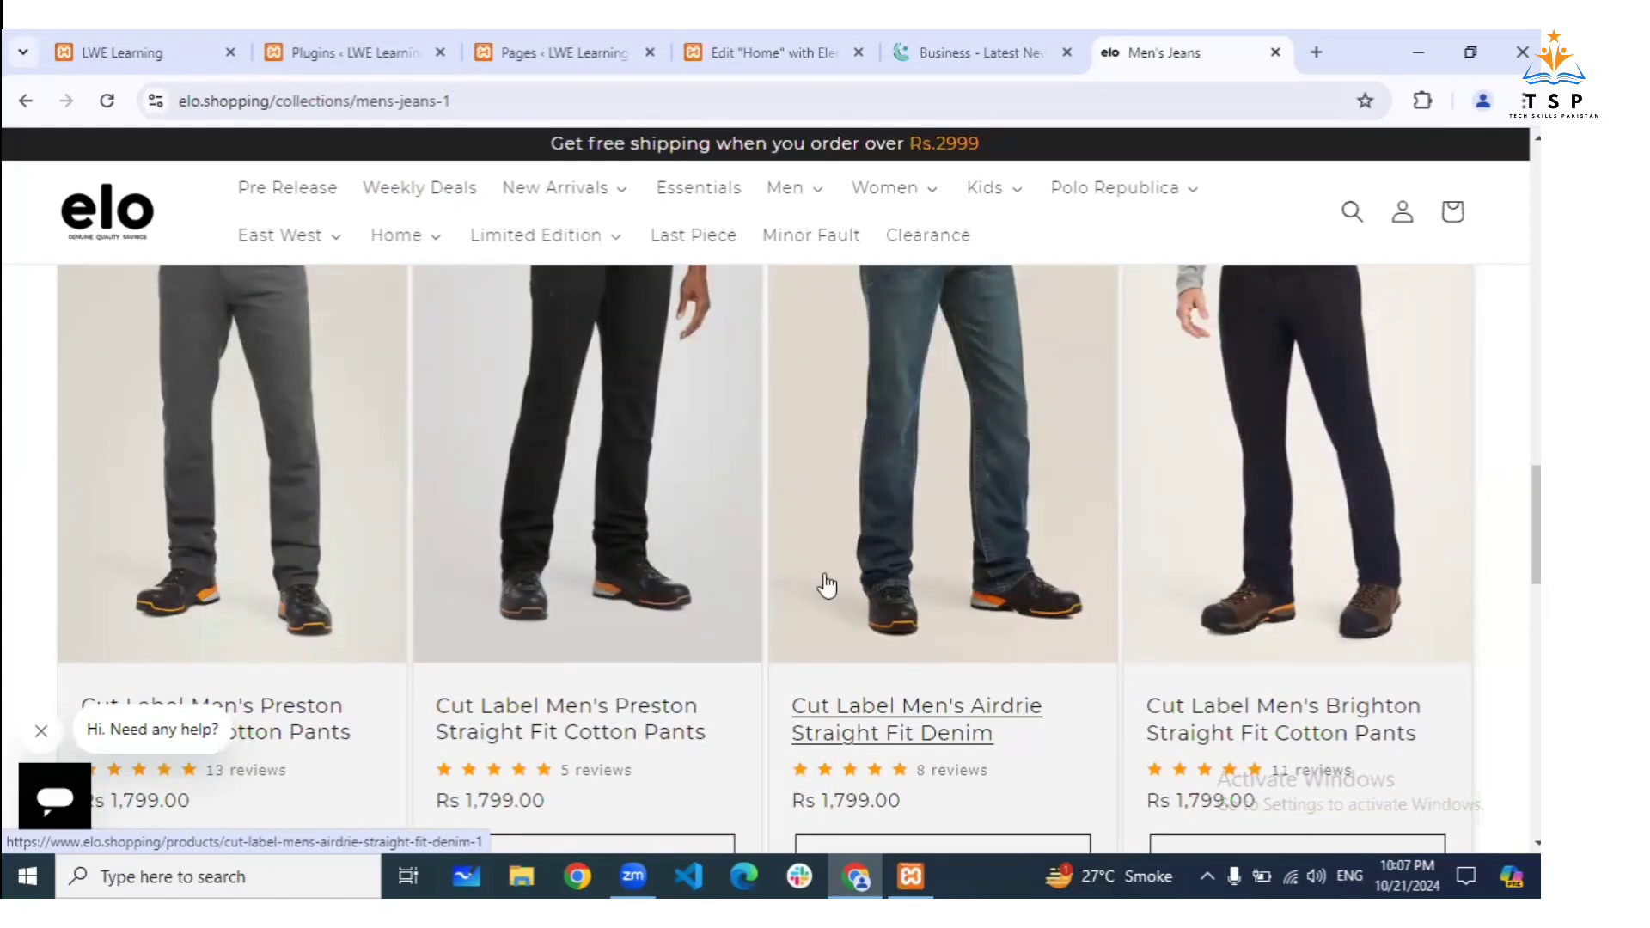
Look through further rows of elo's Men's Jeans product grid, then return to the Home page editor
scroll(822, 578, down, 5)
scroll(826, 585, down, 5)
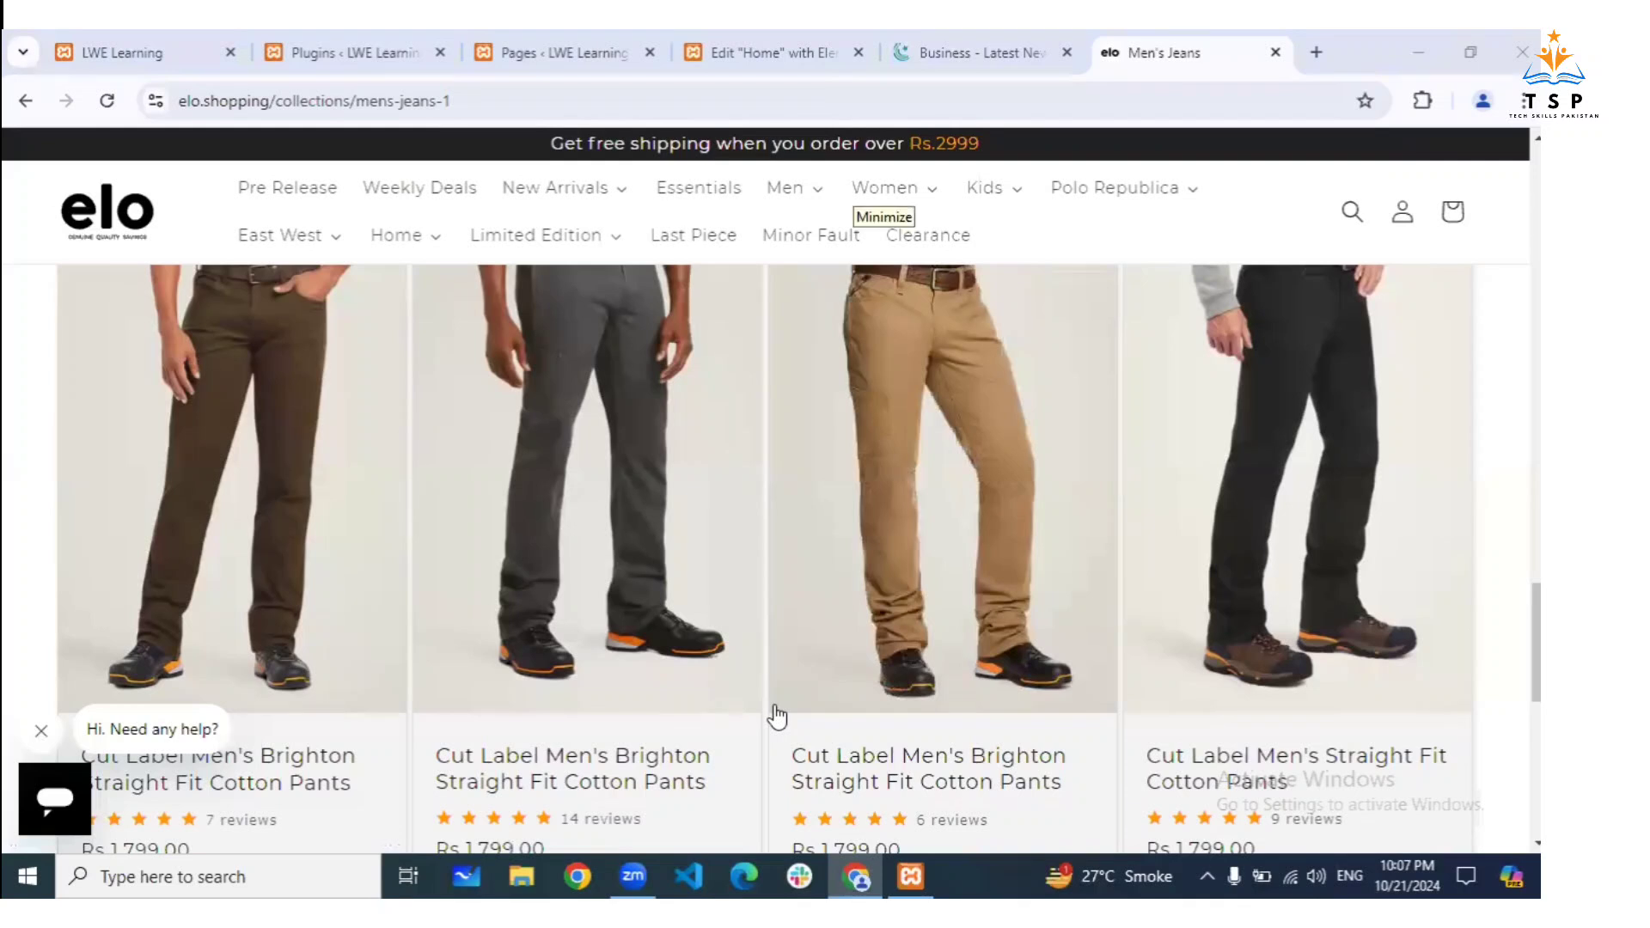
click(689, 31)
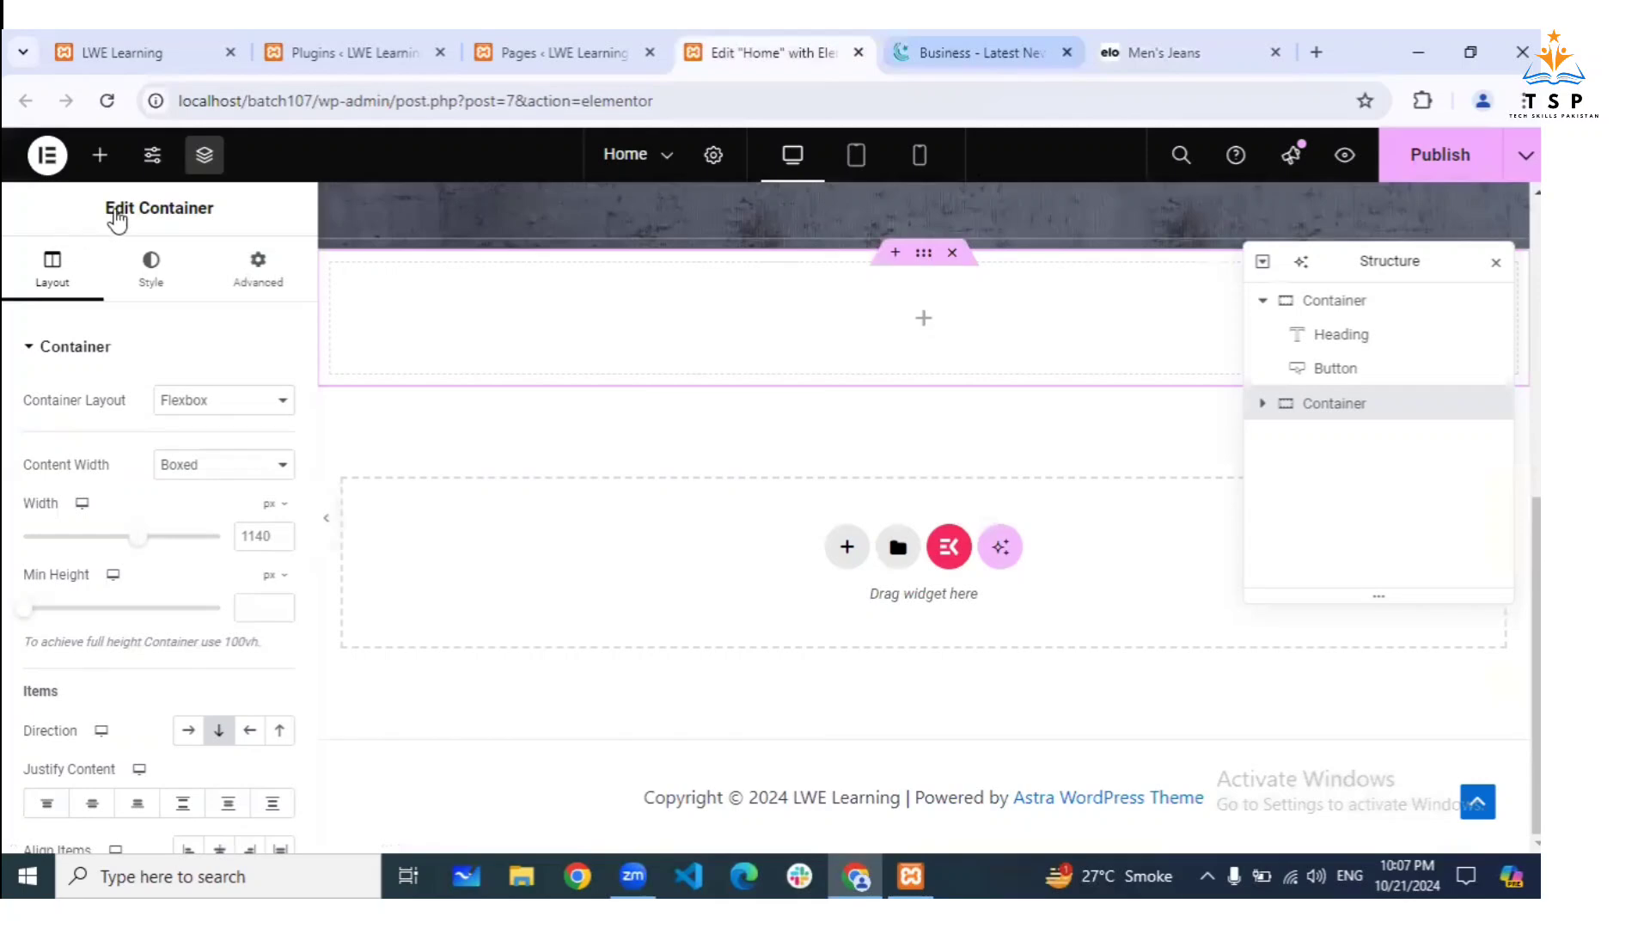
Go to ProPakistani's home page and view its Latest News section as a layout reference
key(ctrl+Tab)
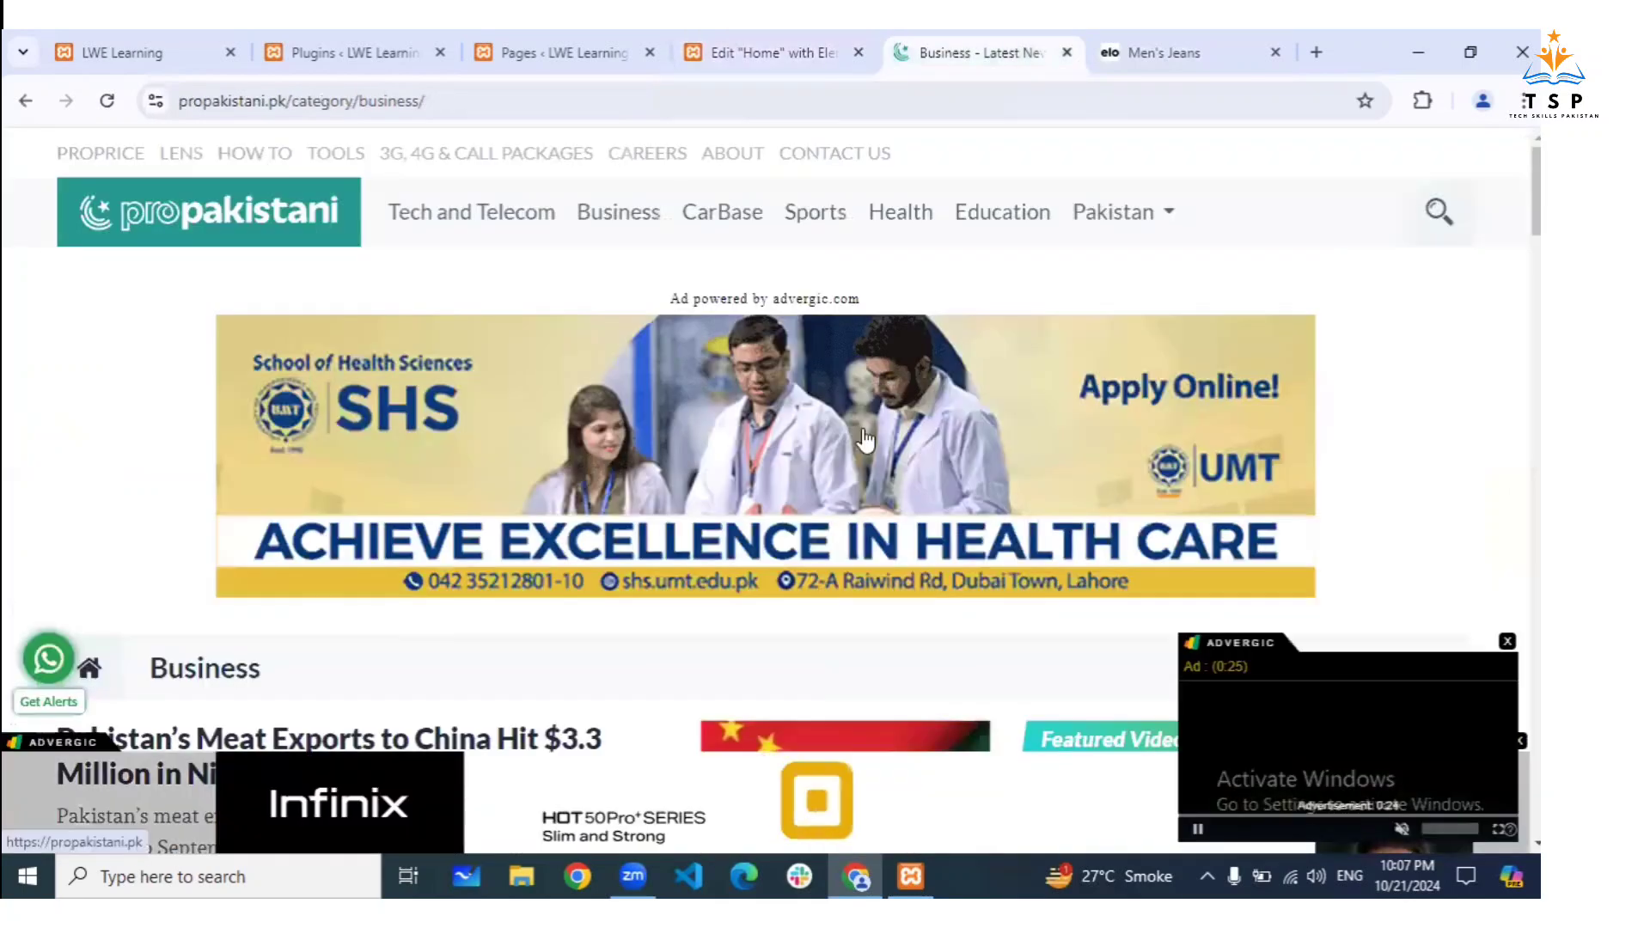
click(802, 545)
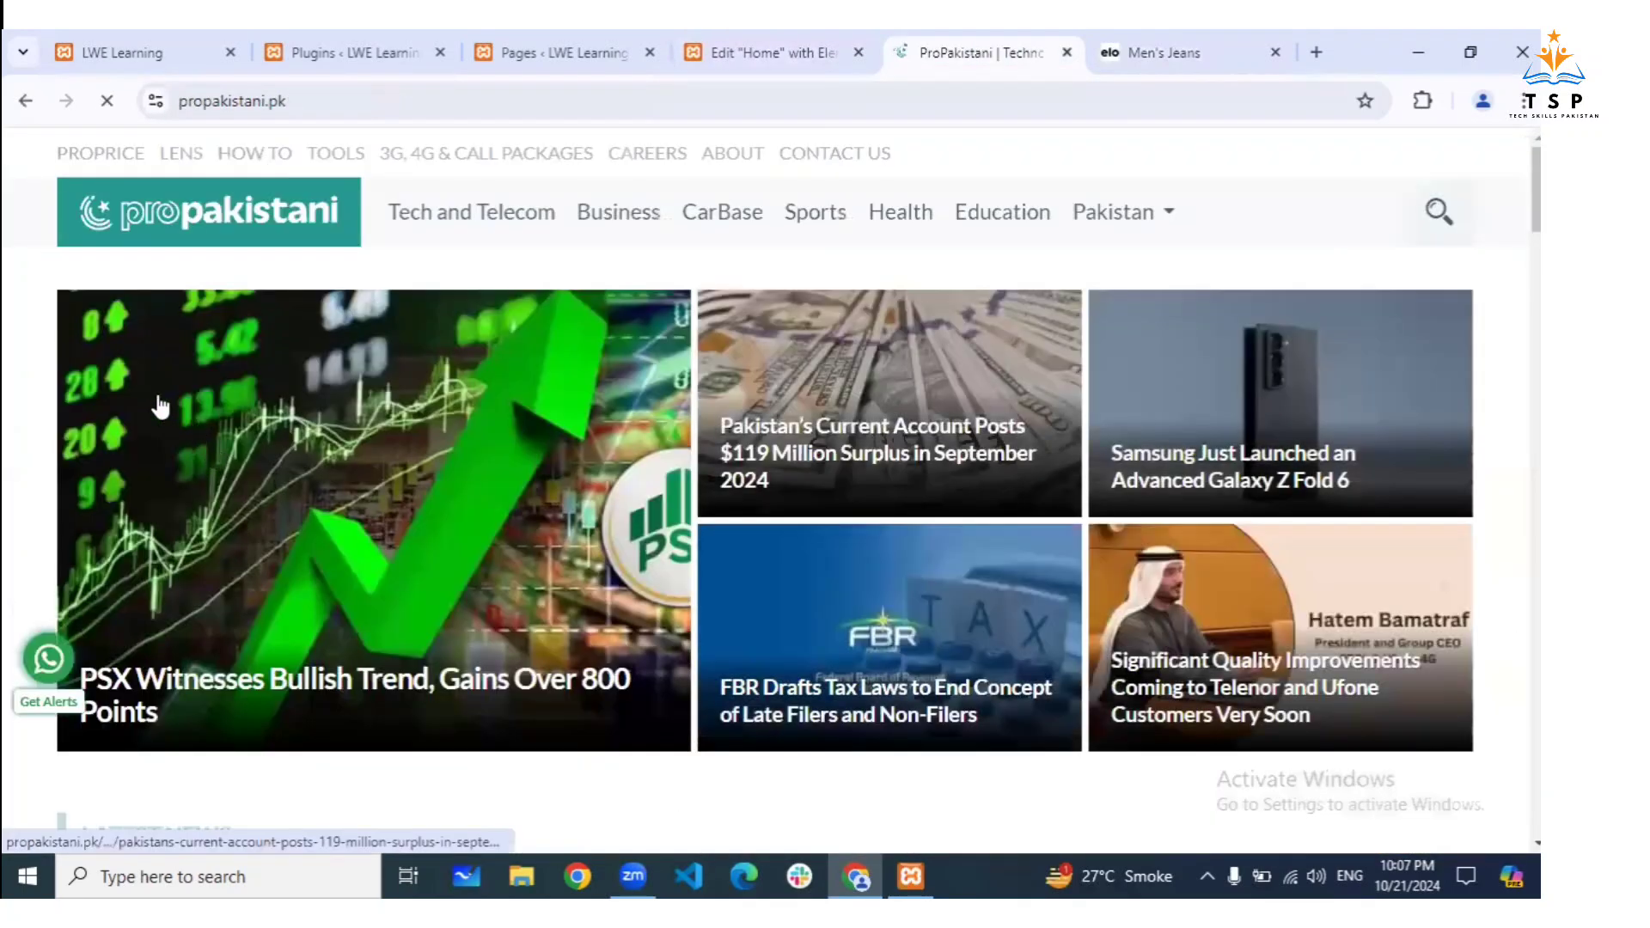
scroll(331, 617, down, 5)
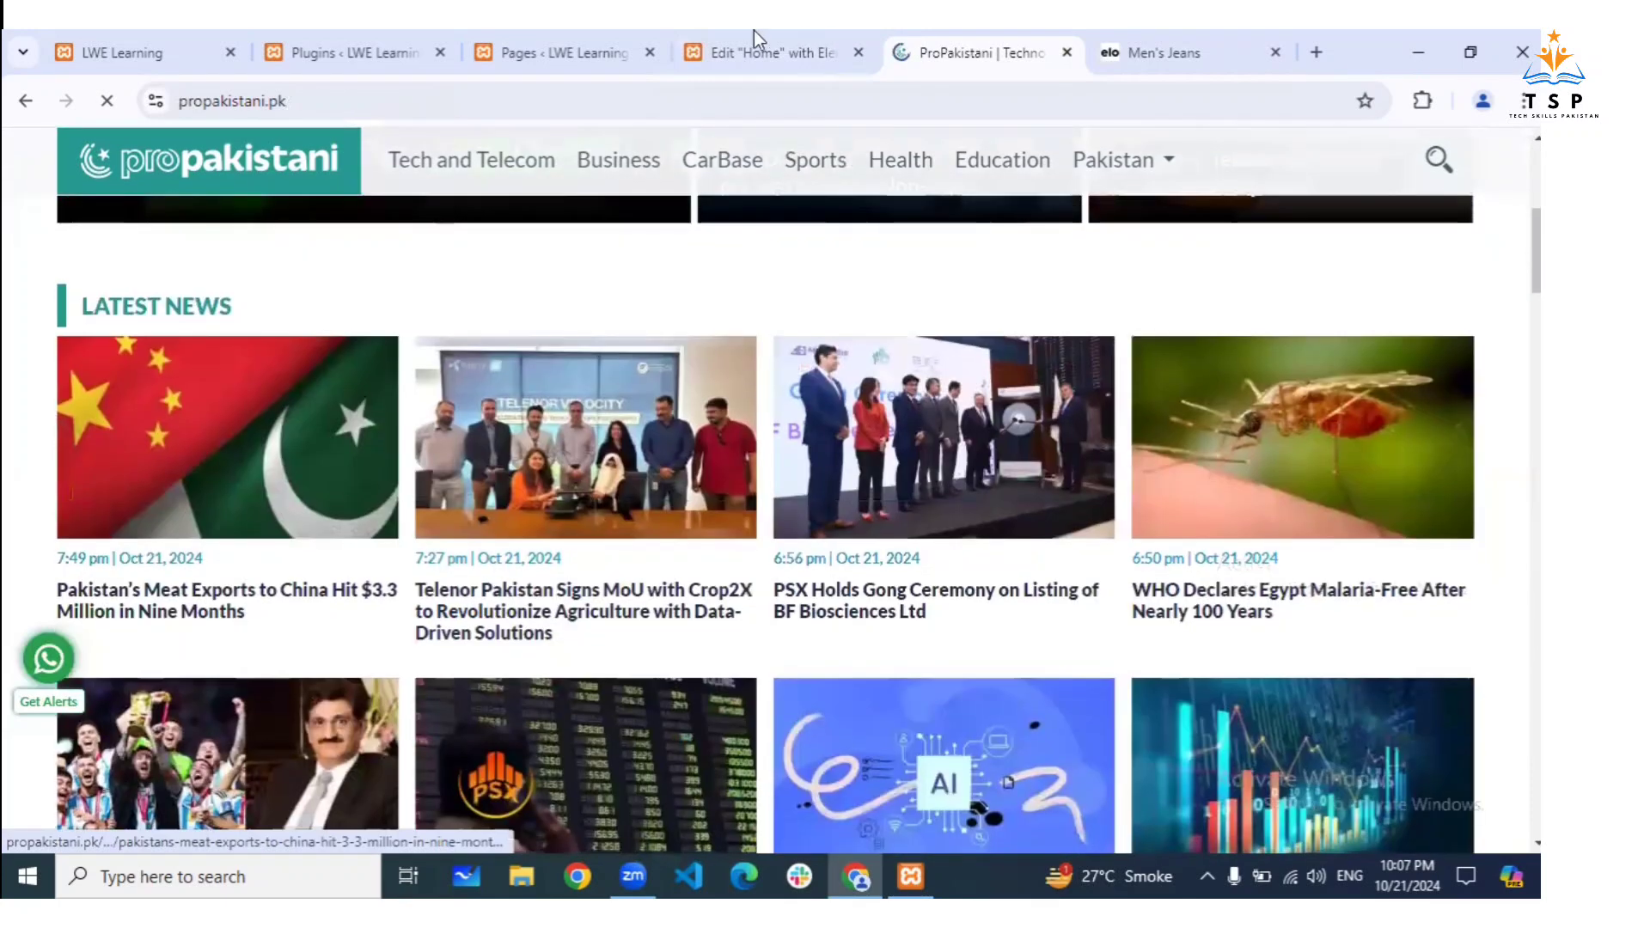
Add a Heading widget to the empty container below the banner on the Home page and set its title to "Latest News"
click(756, 50)
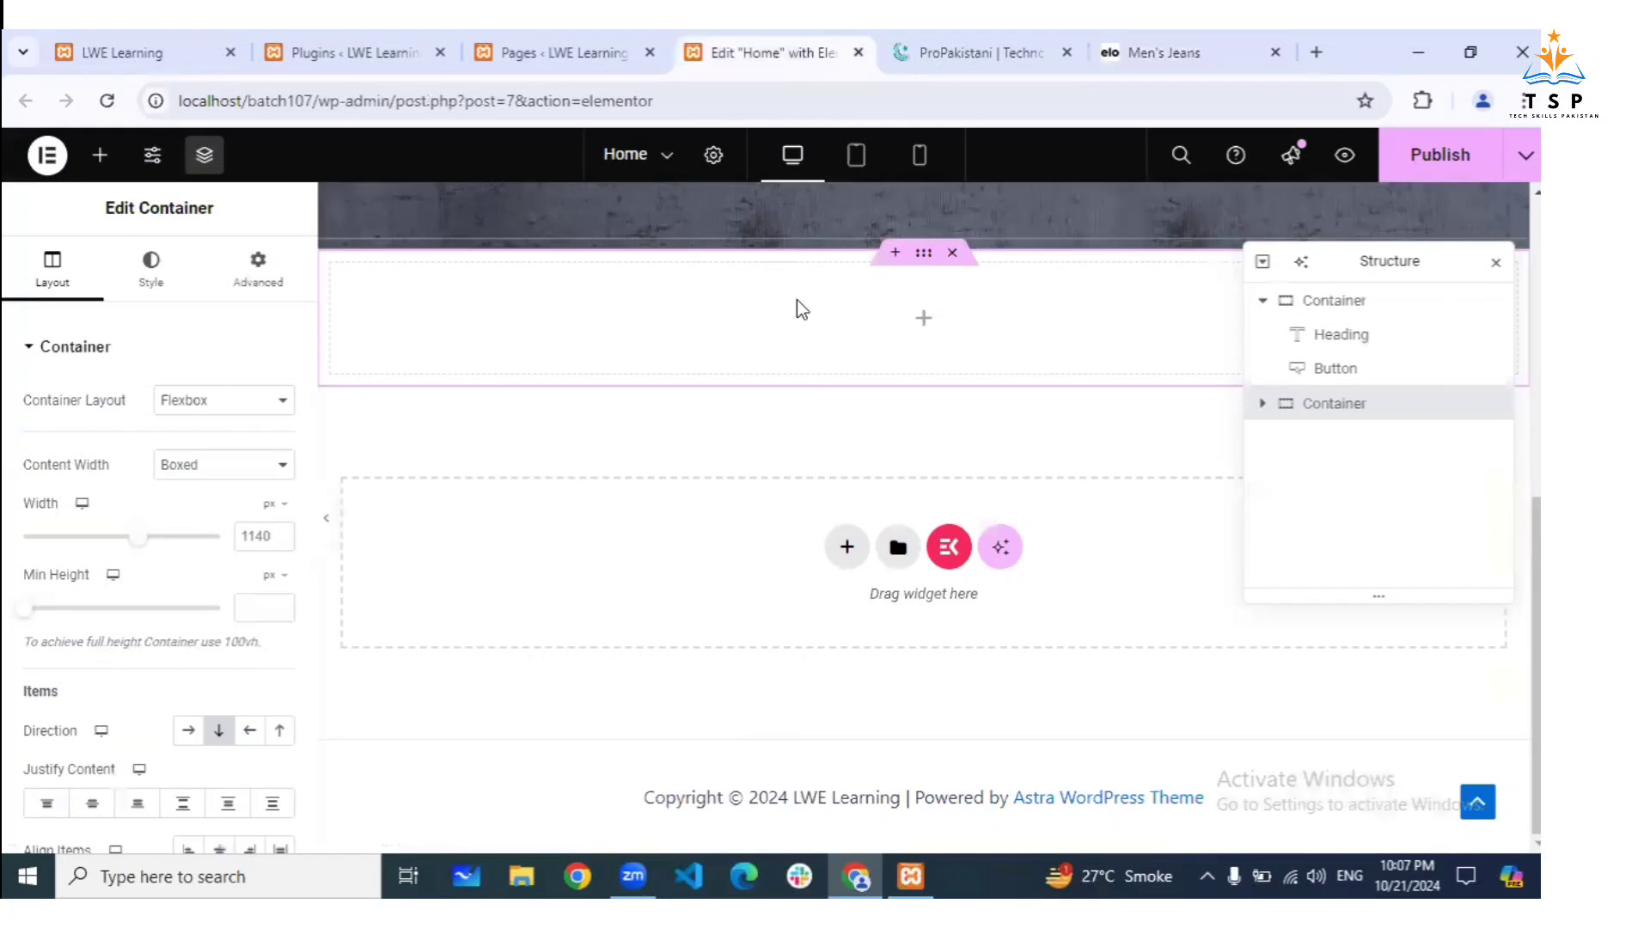
click(99, 157)
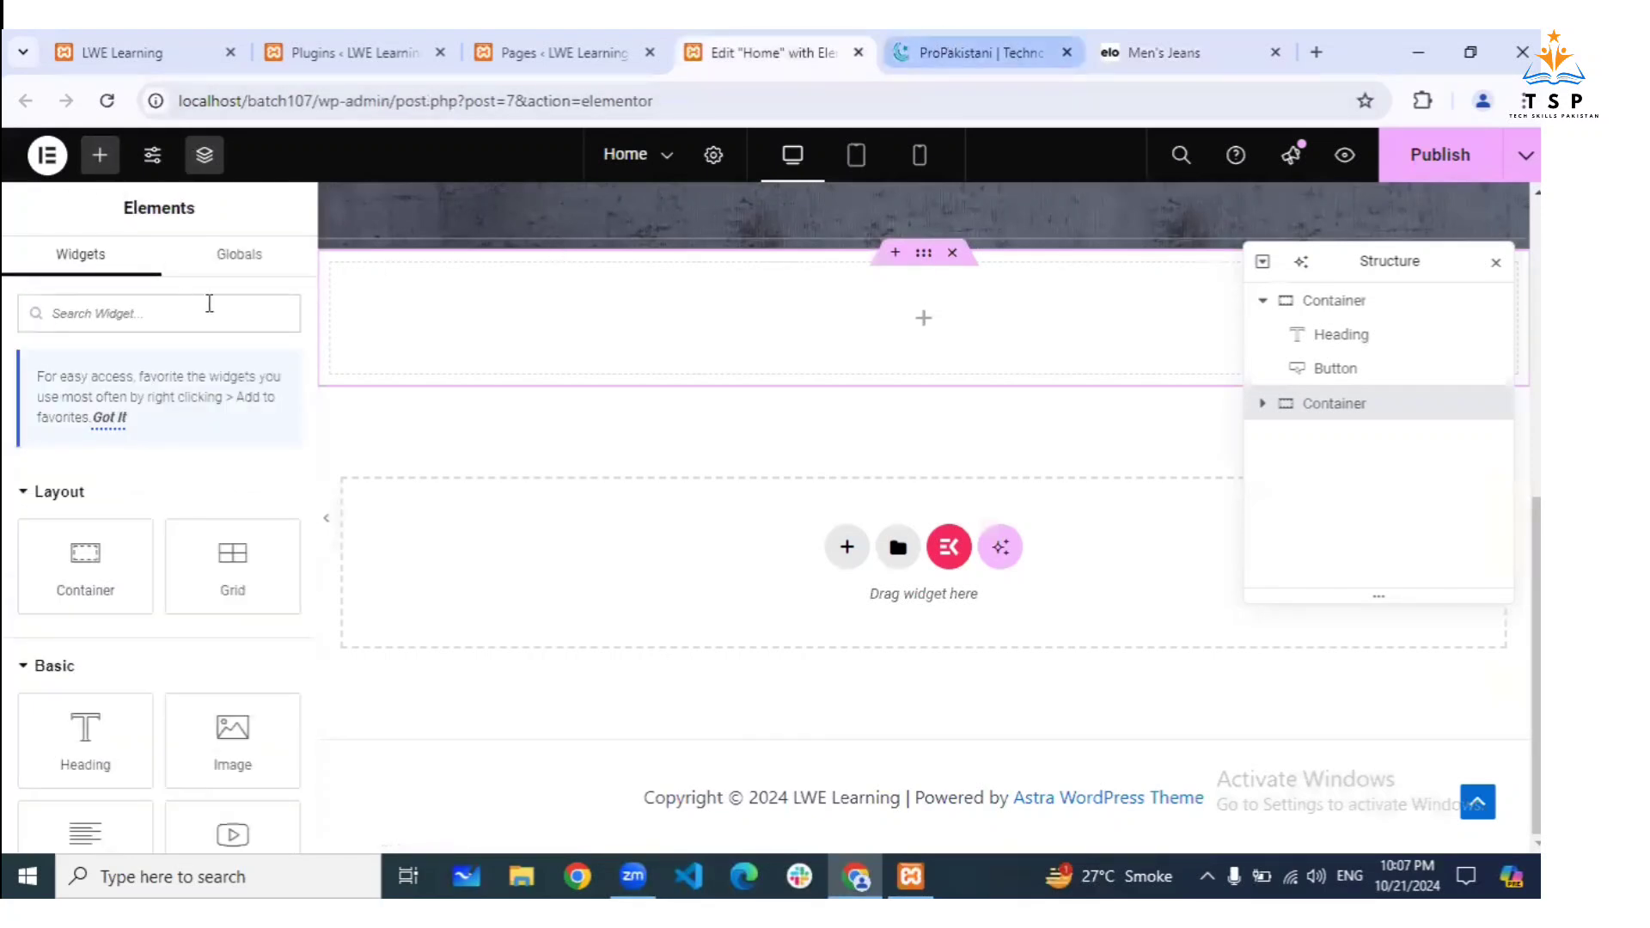
key(ctrl+Tab)
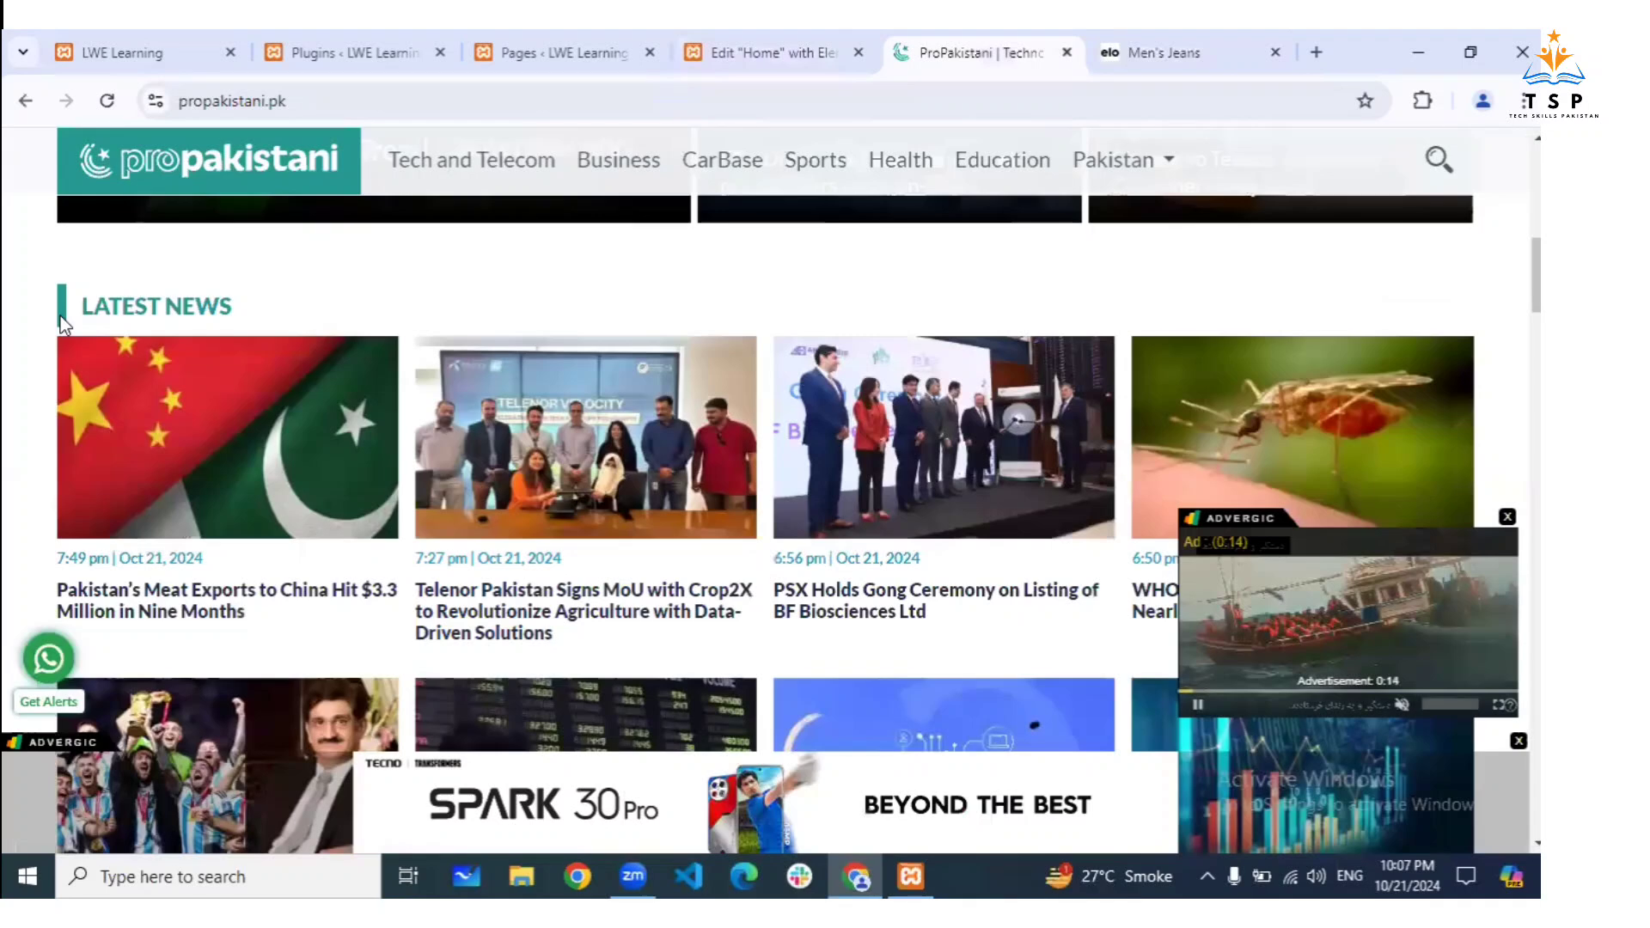
triple_click(60, 317)
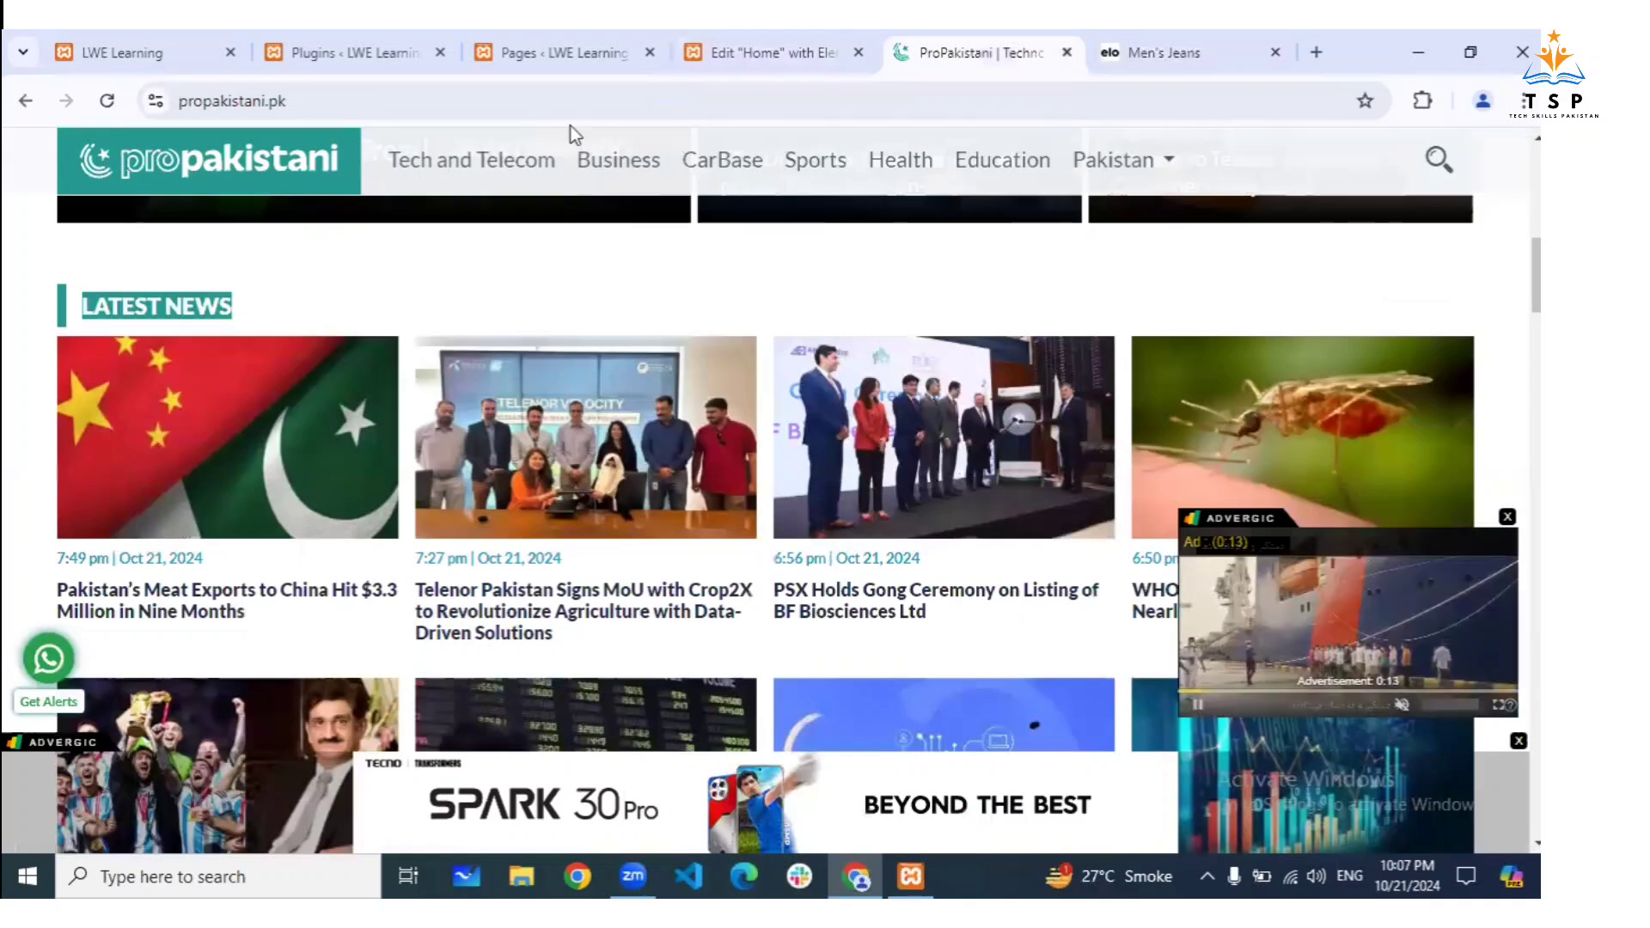
click(779, 34)
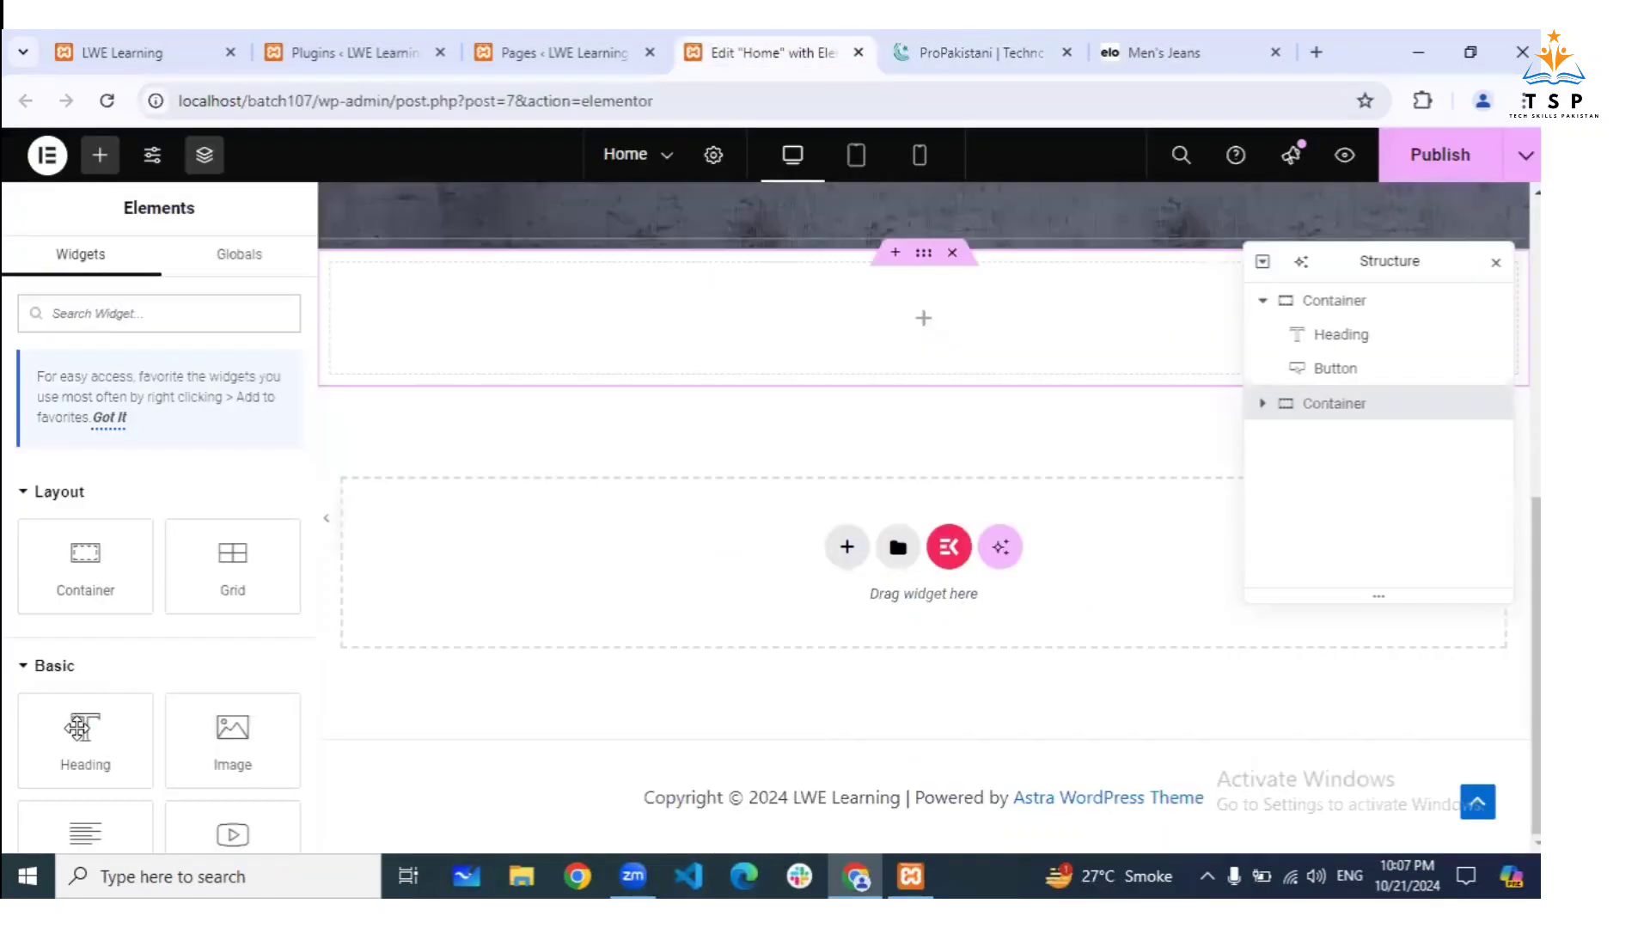
drag(77, 729, 444, 295)
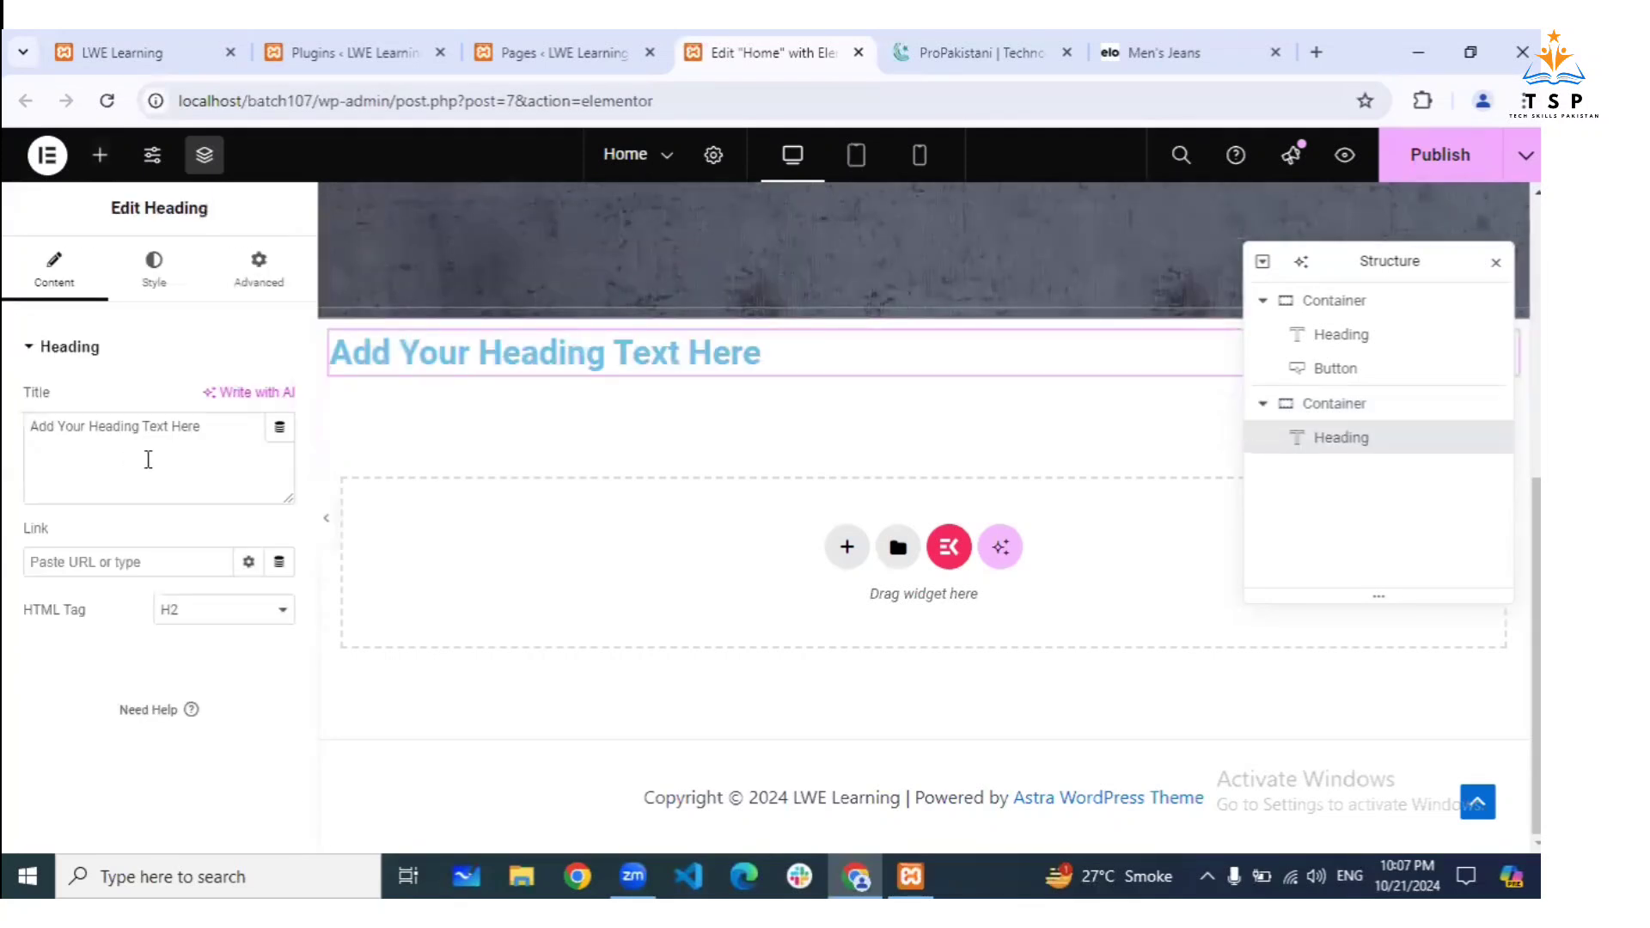
click(149, 460)
key(ctrl+a)
text(Latest News)
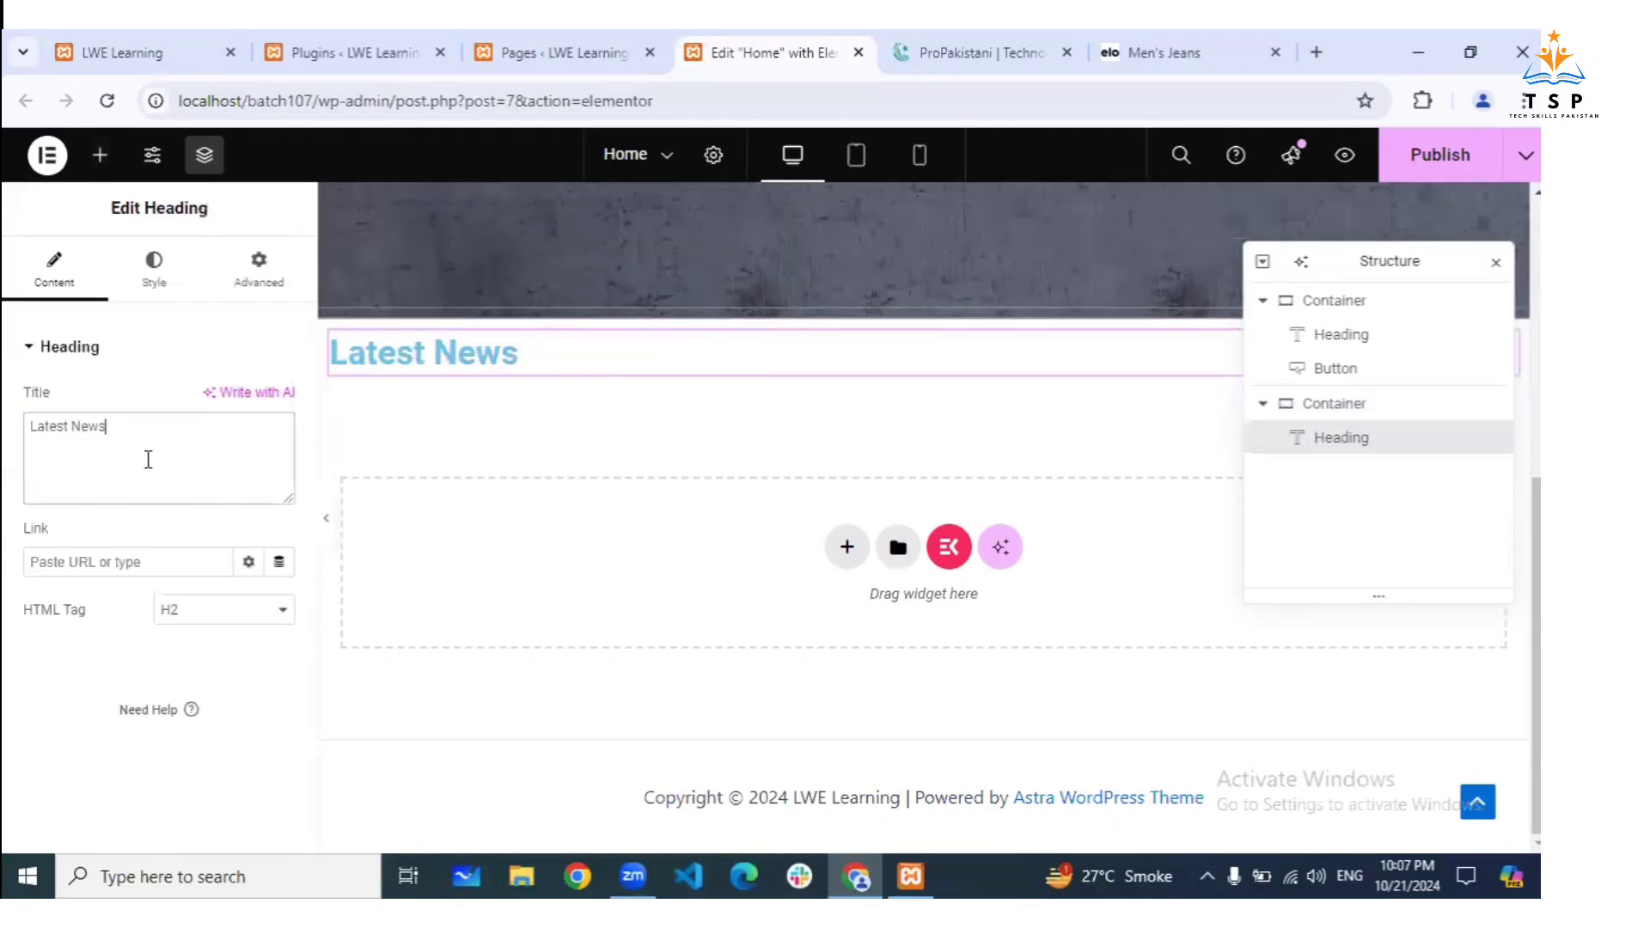
Change the text color of the "Latest News" heading to a muted green
click(156, 273)
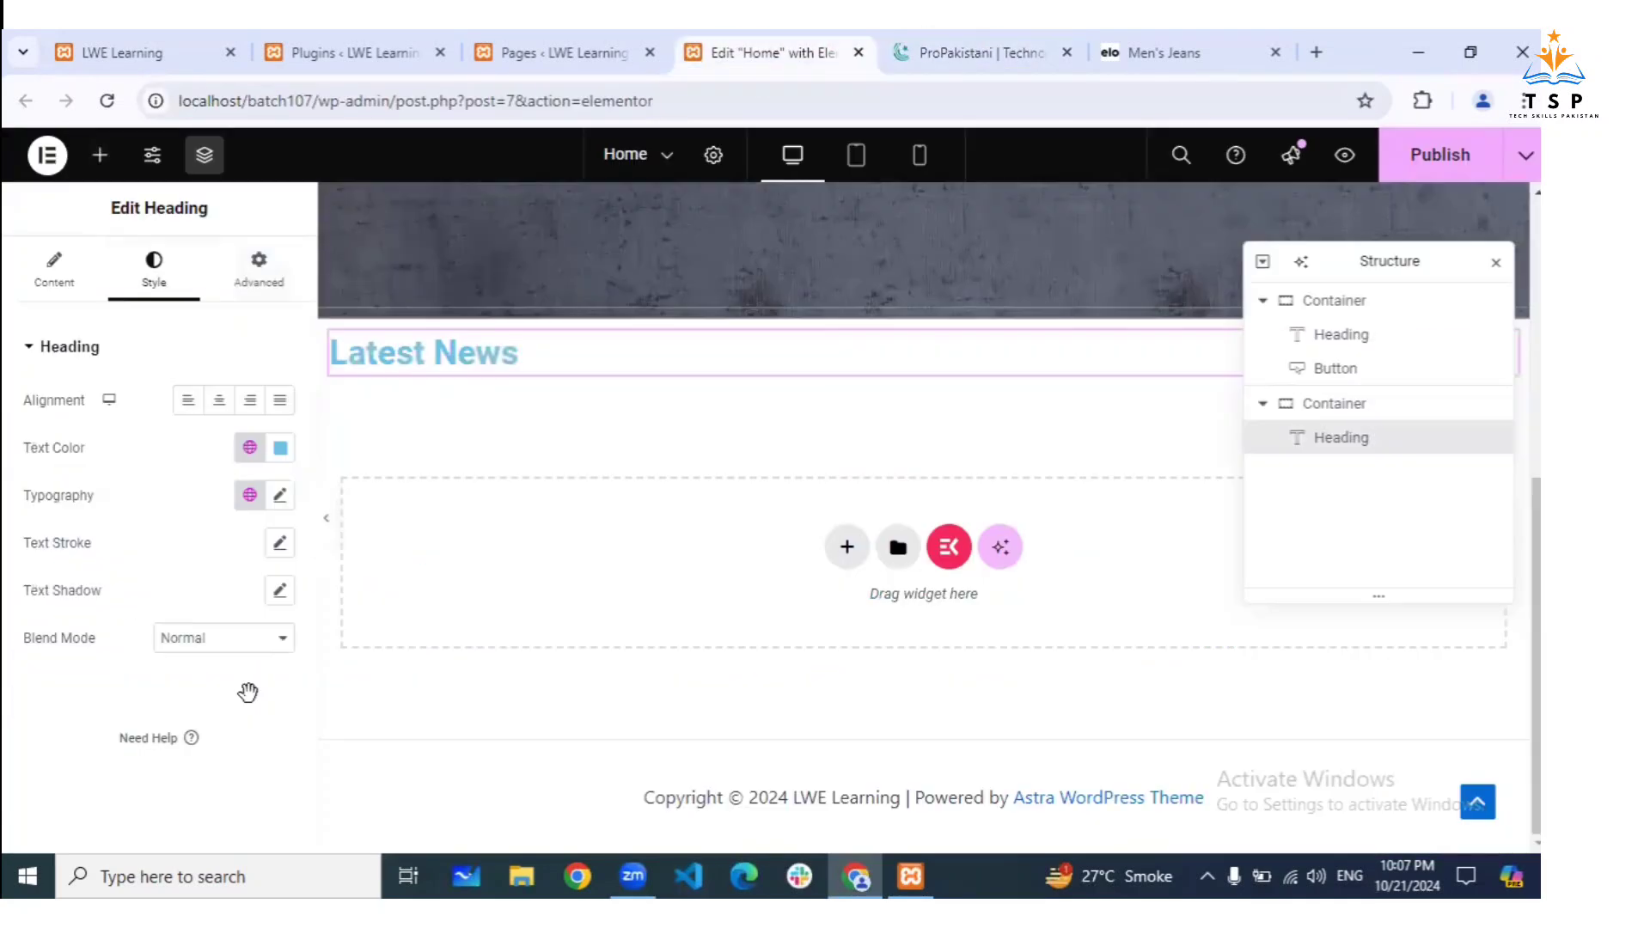
click(280, 448)
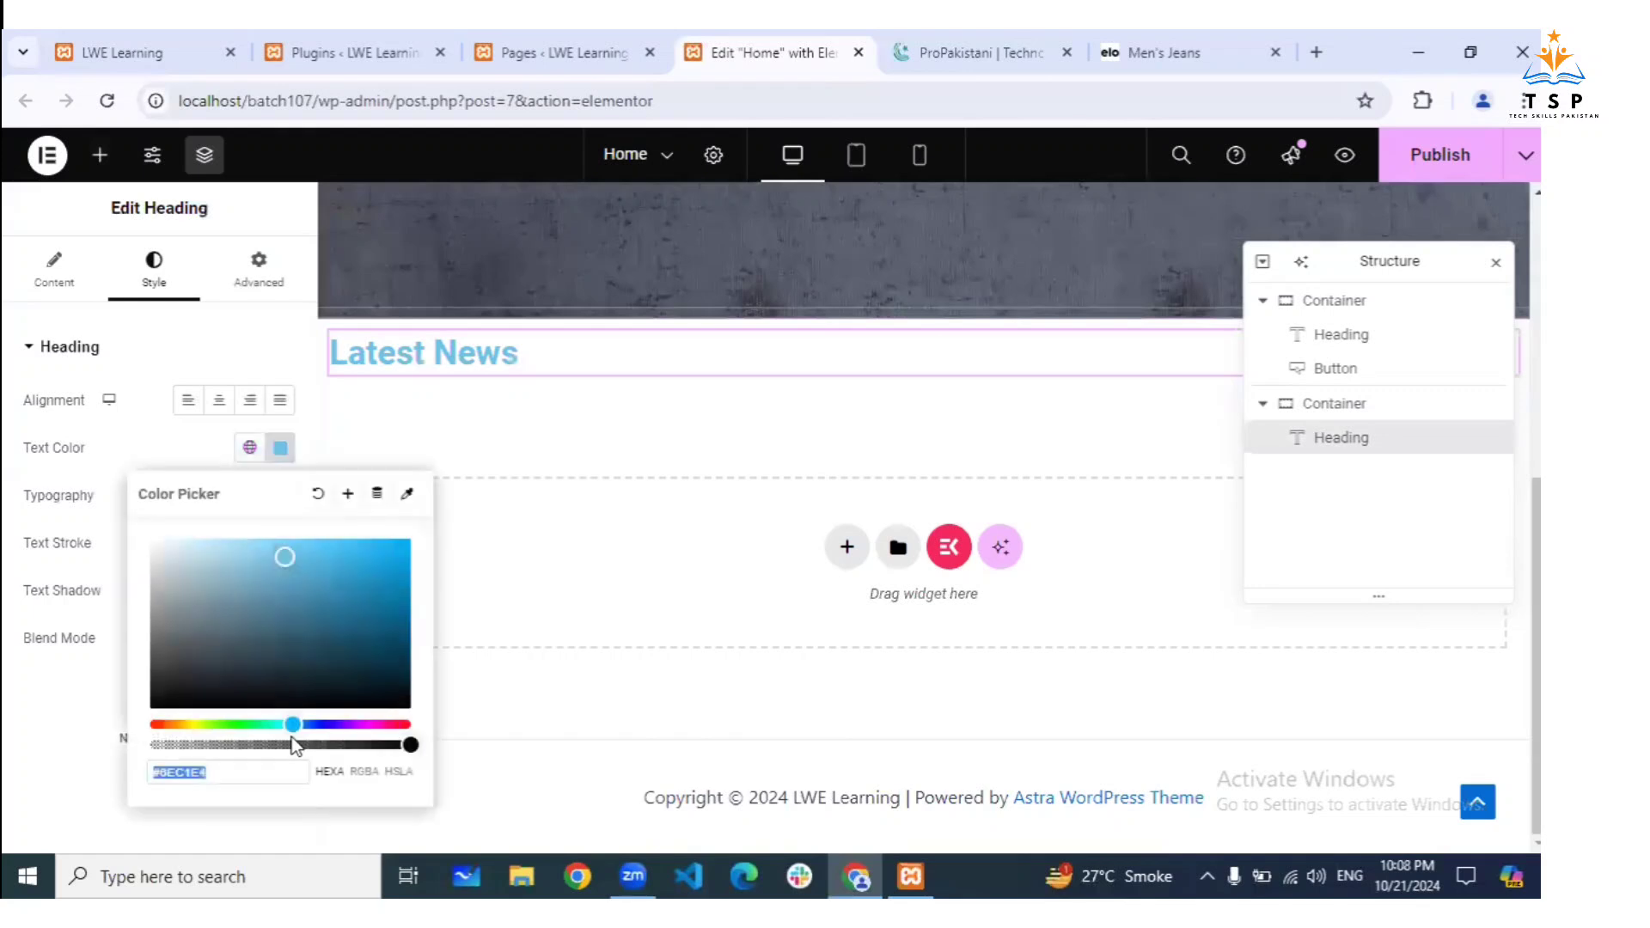
drag(292, 724, 253, 726)
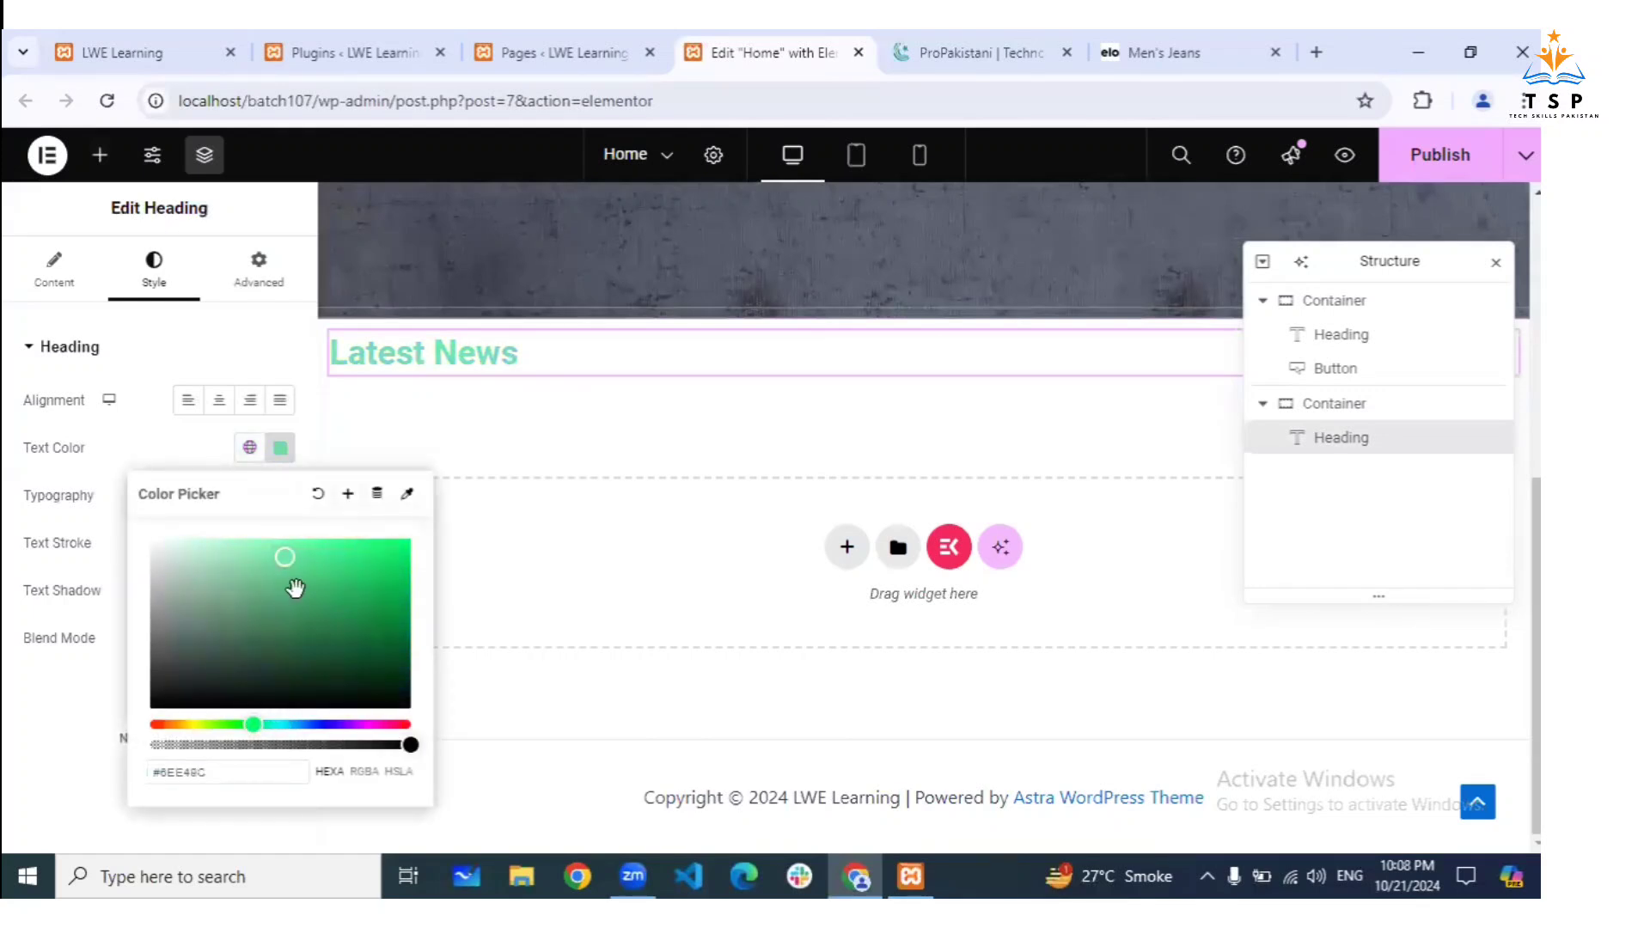
drag(286, 558, 275, 590)
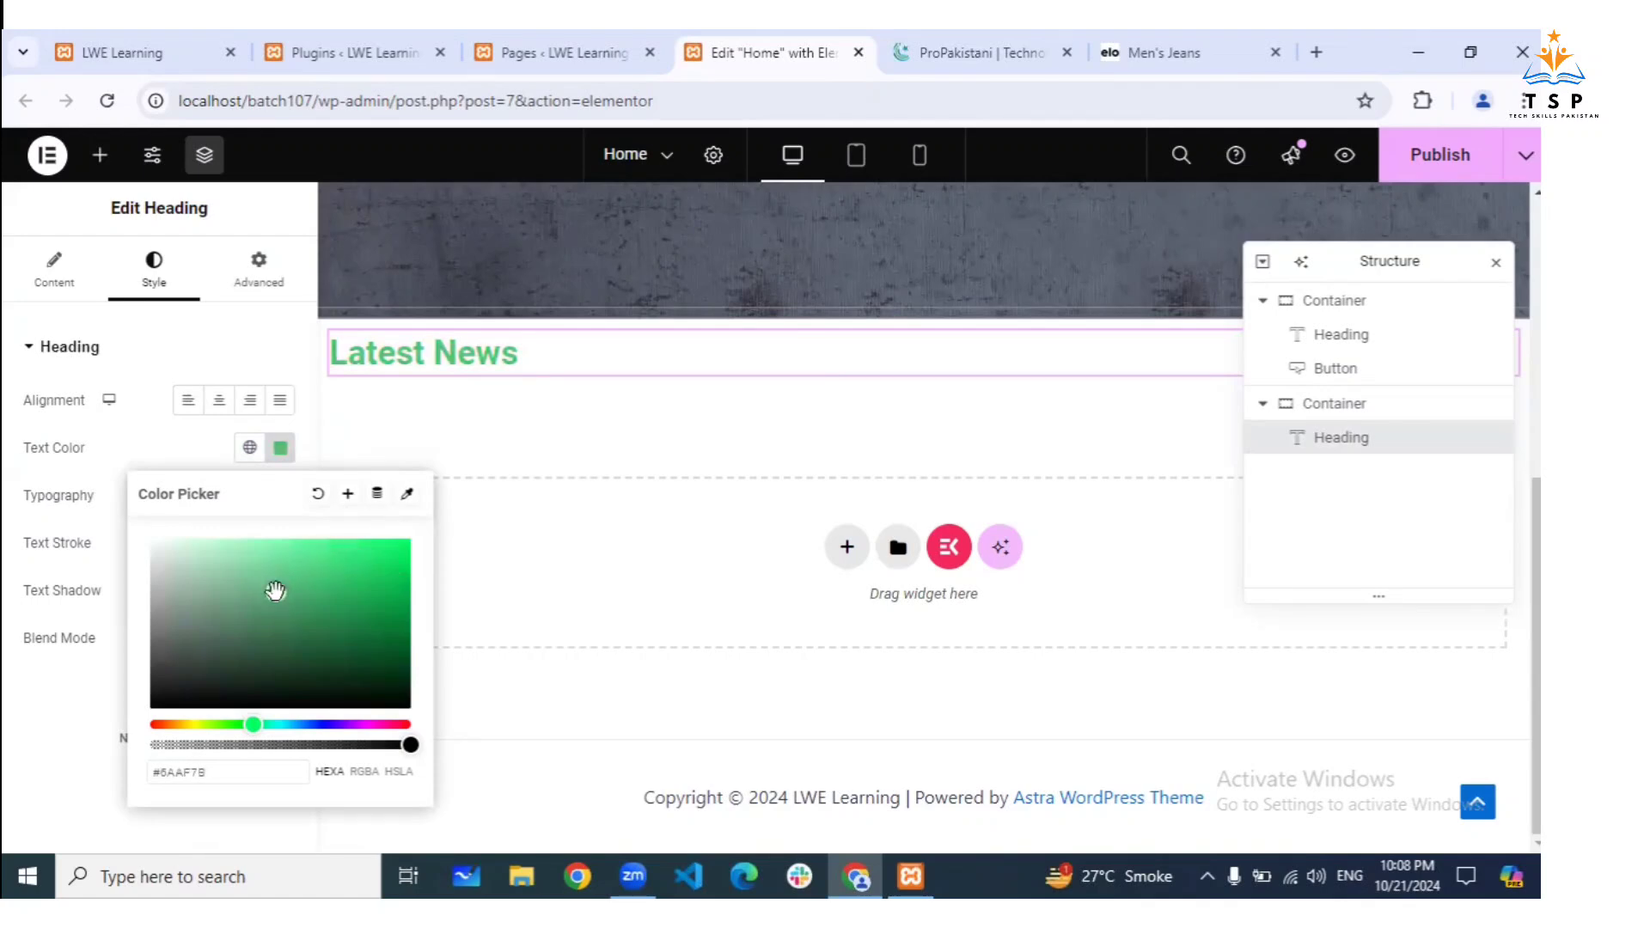
click(8, 396)
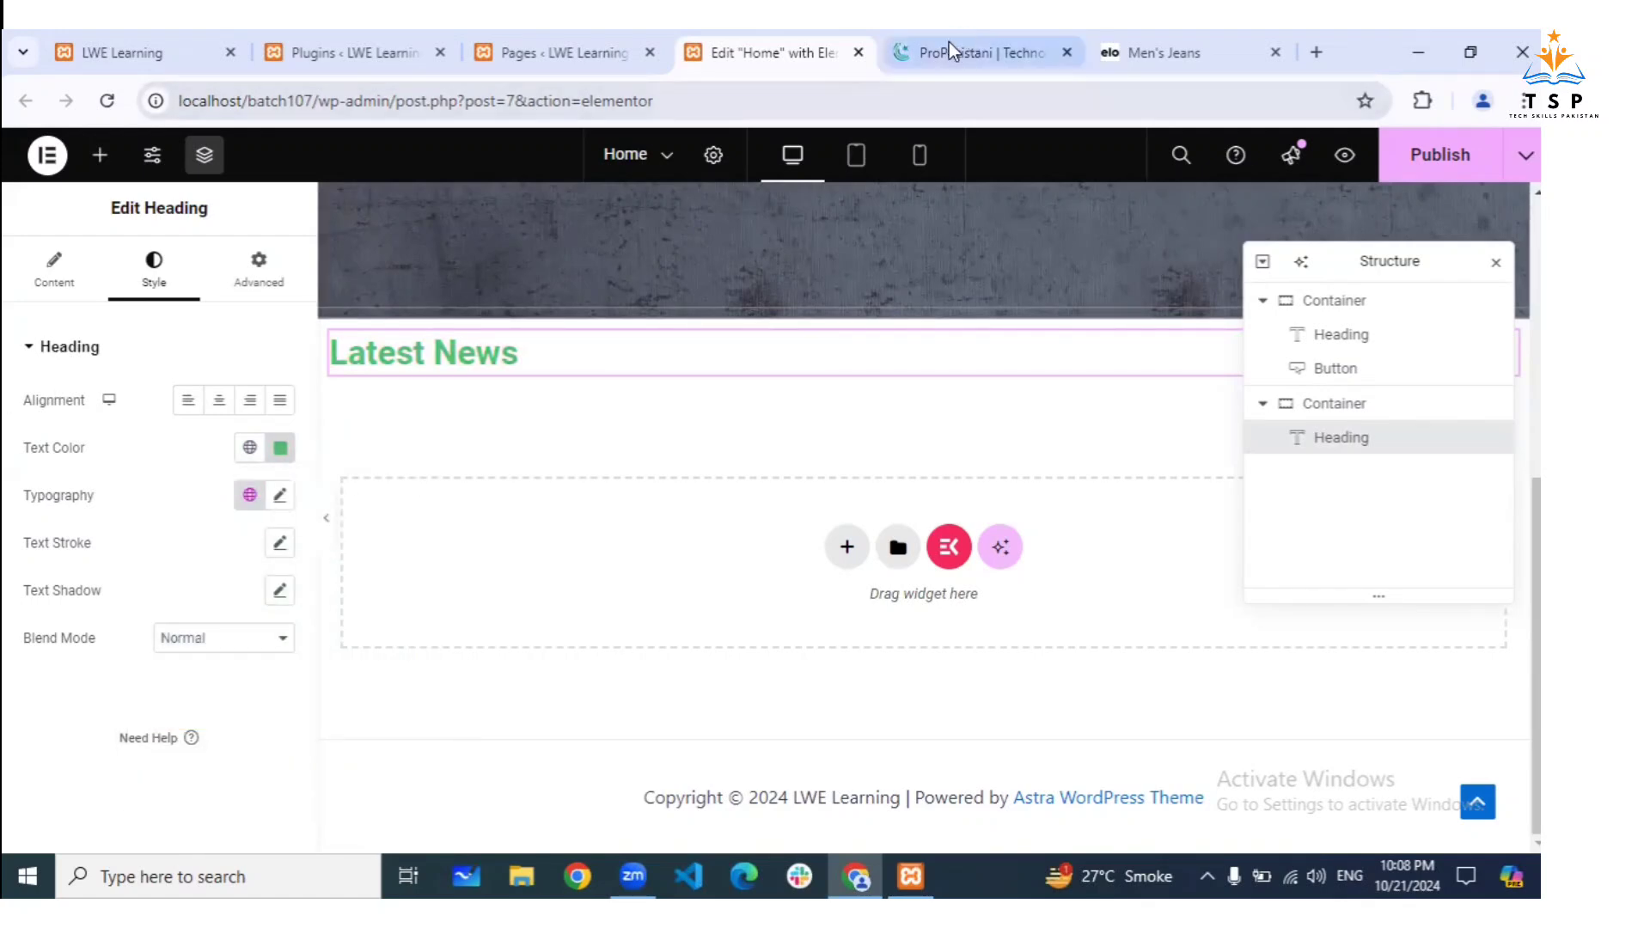
Compare the "Latest News" heading on the Home page with the section heading on ProPakistani's home page
key(ctrl+Tab)
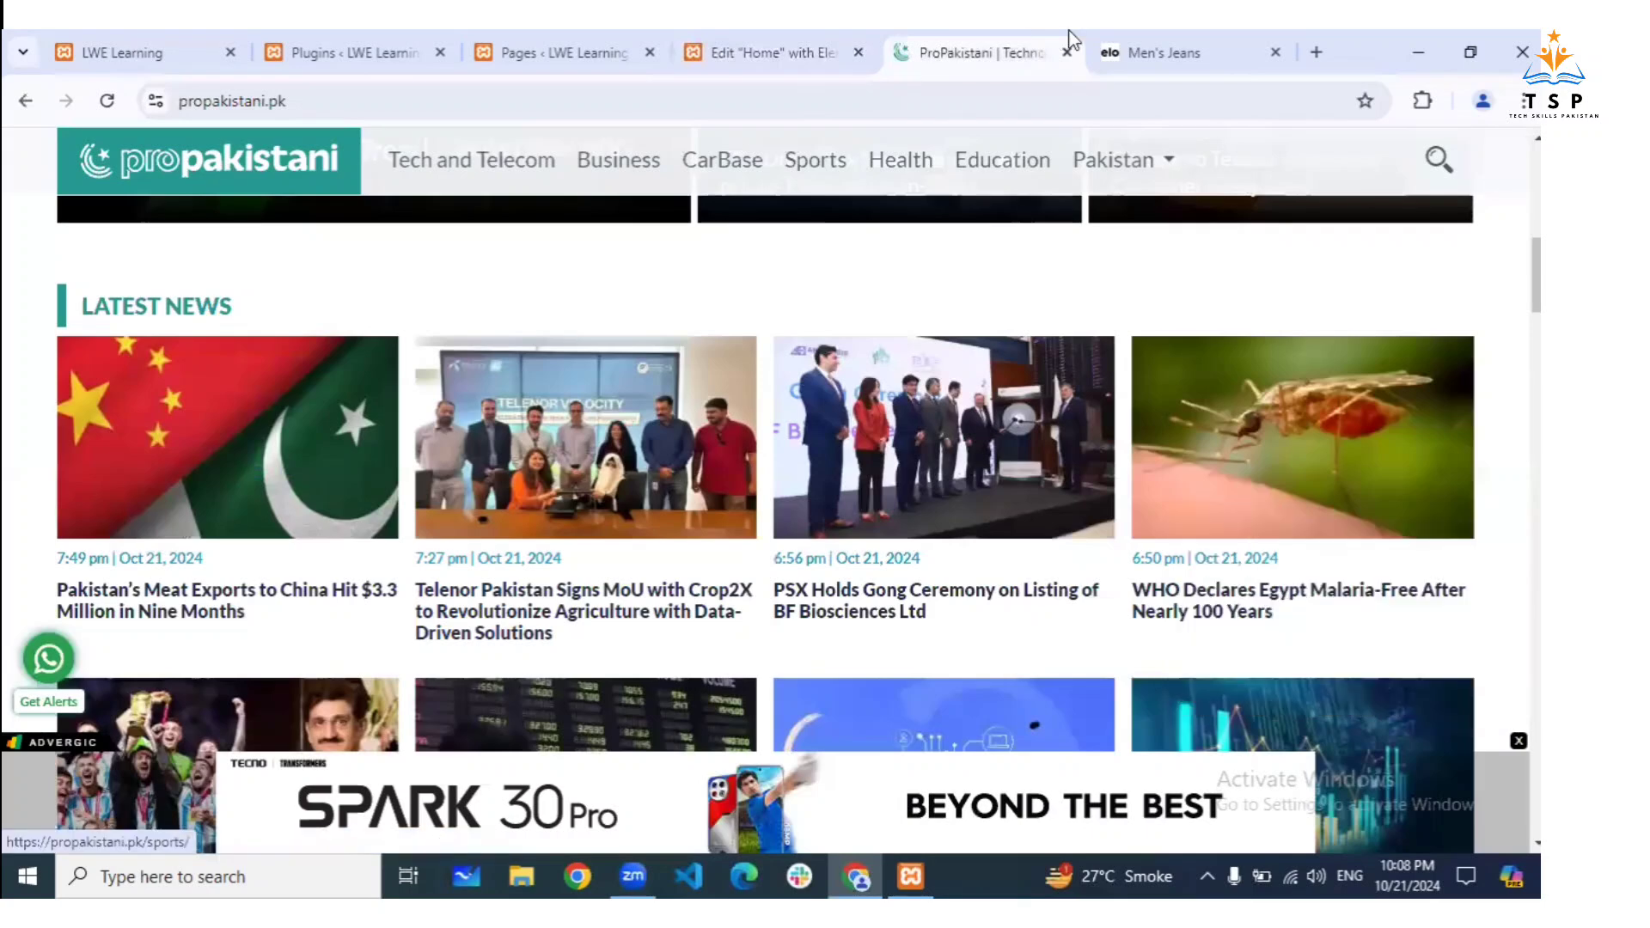
click(744, 52)
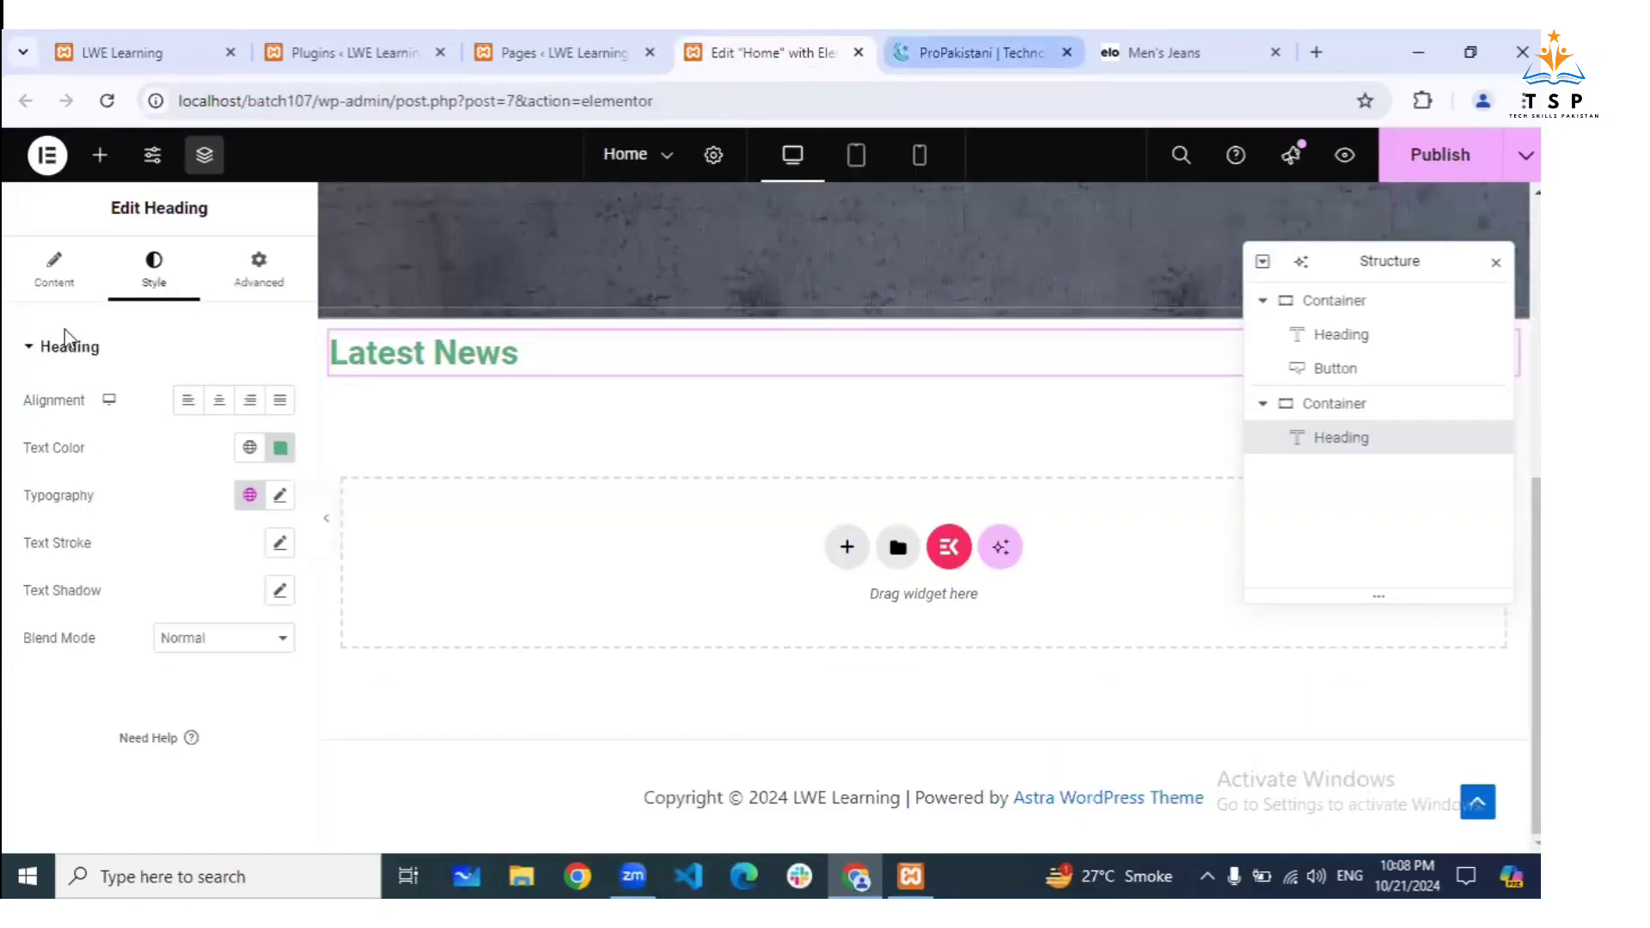
click(971, 53)
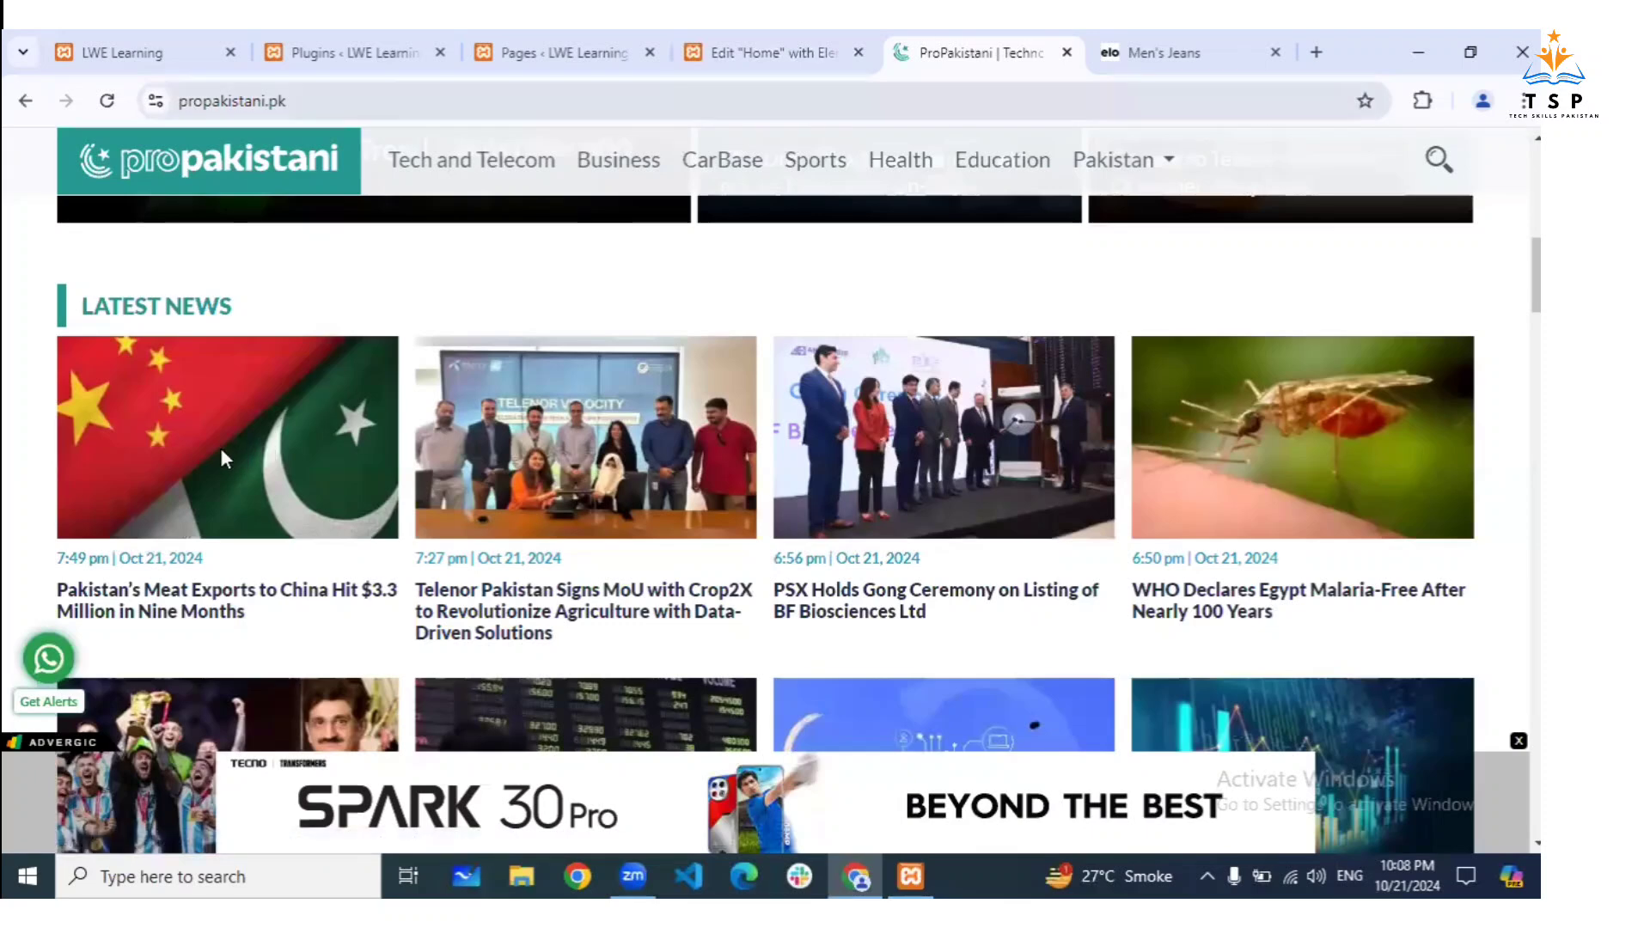
click(765, 53)
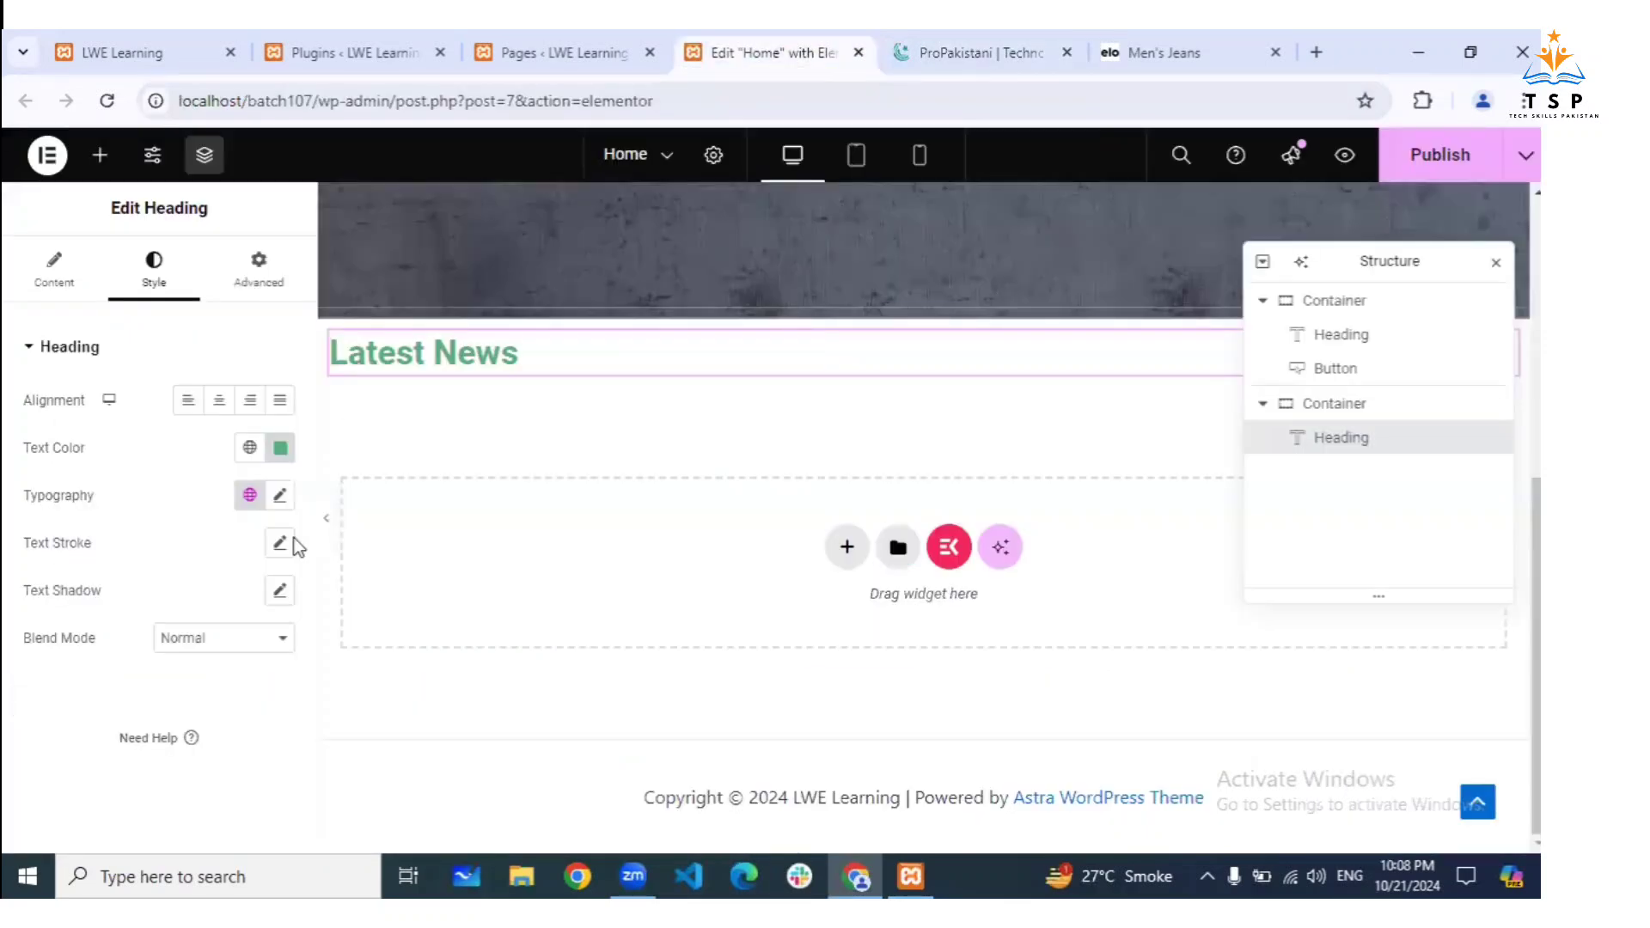
Give the Latest News heading a solid border, with the border radius values unlinked at 0 px
click(262, 277)
scroll(158, 574, down, 5)
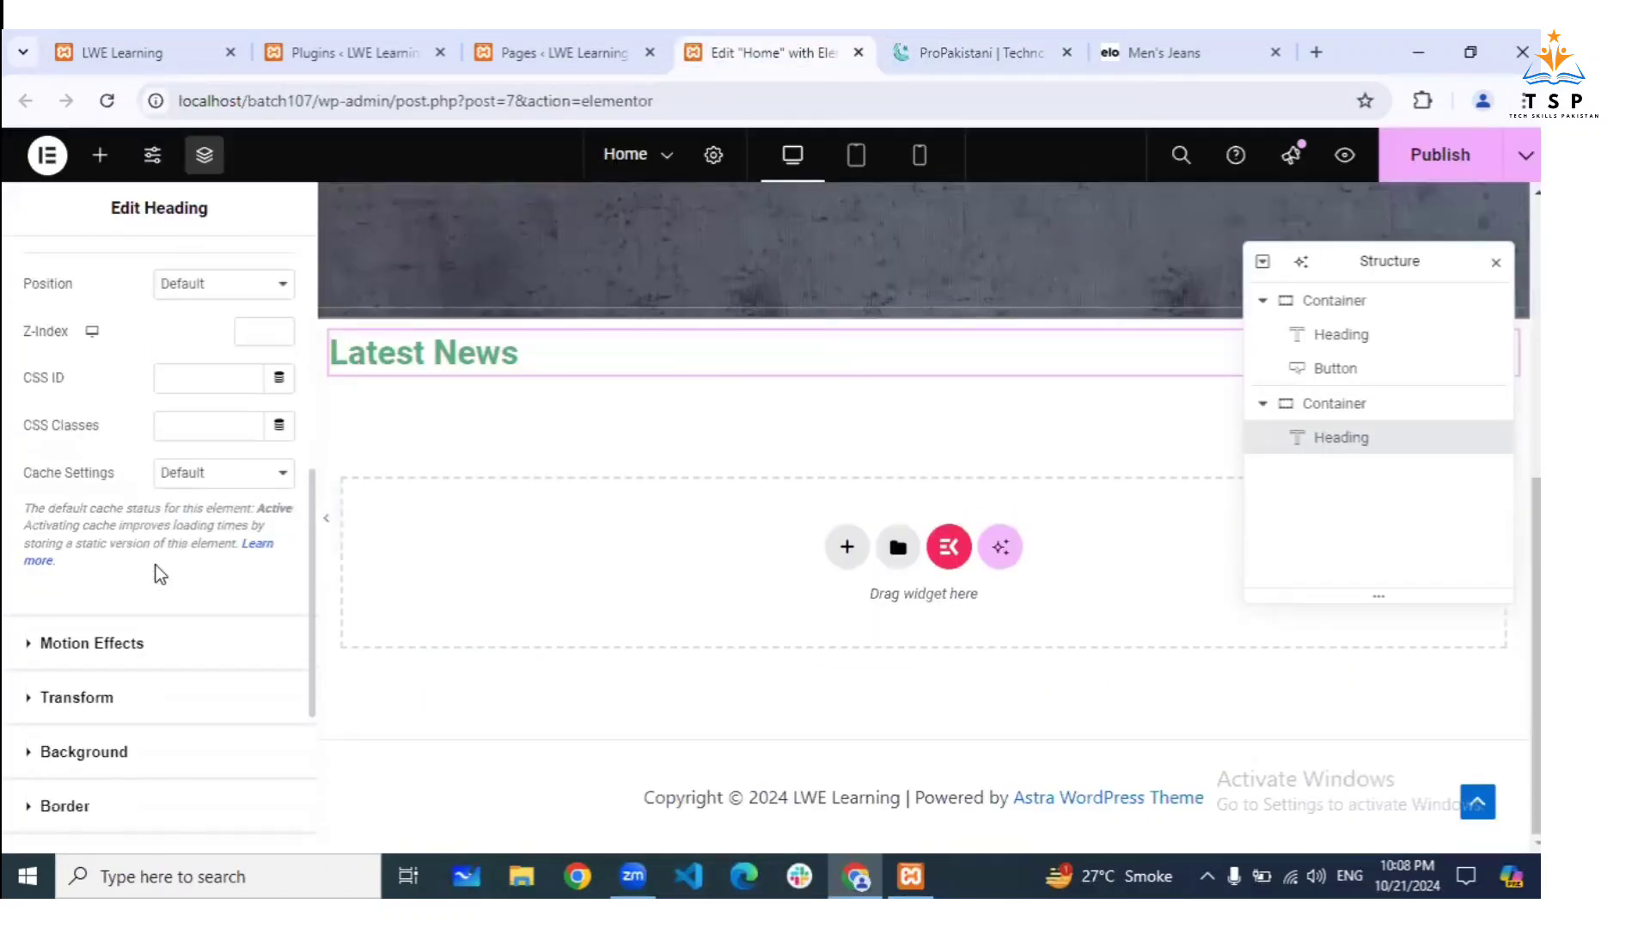
scroll(158, 574, down, 4)
scroll(142, 563, up, 3)
scroll(126, 563, down, 3)
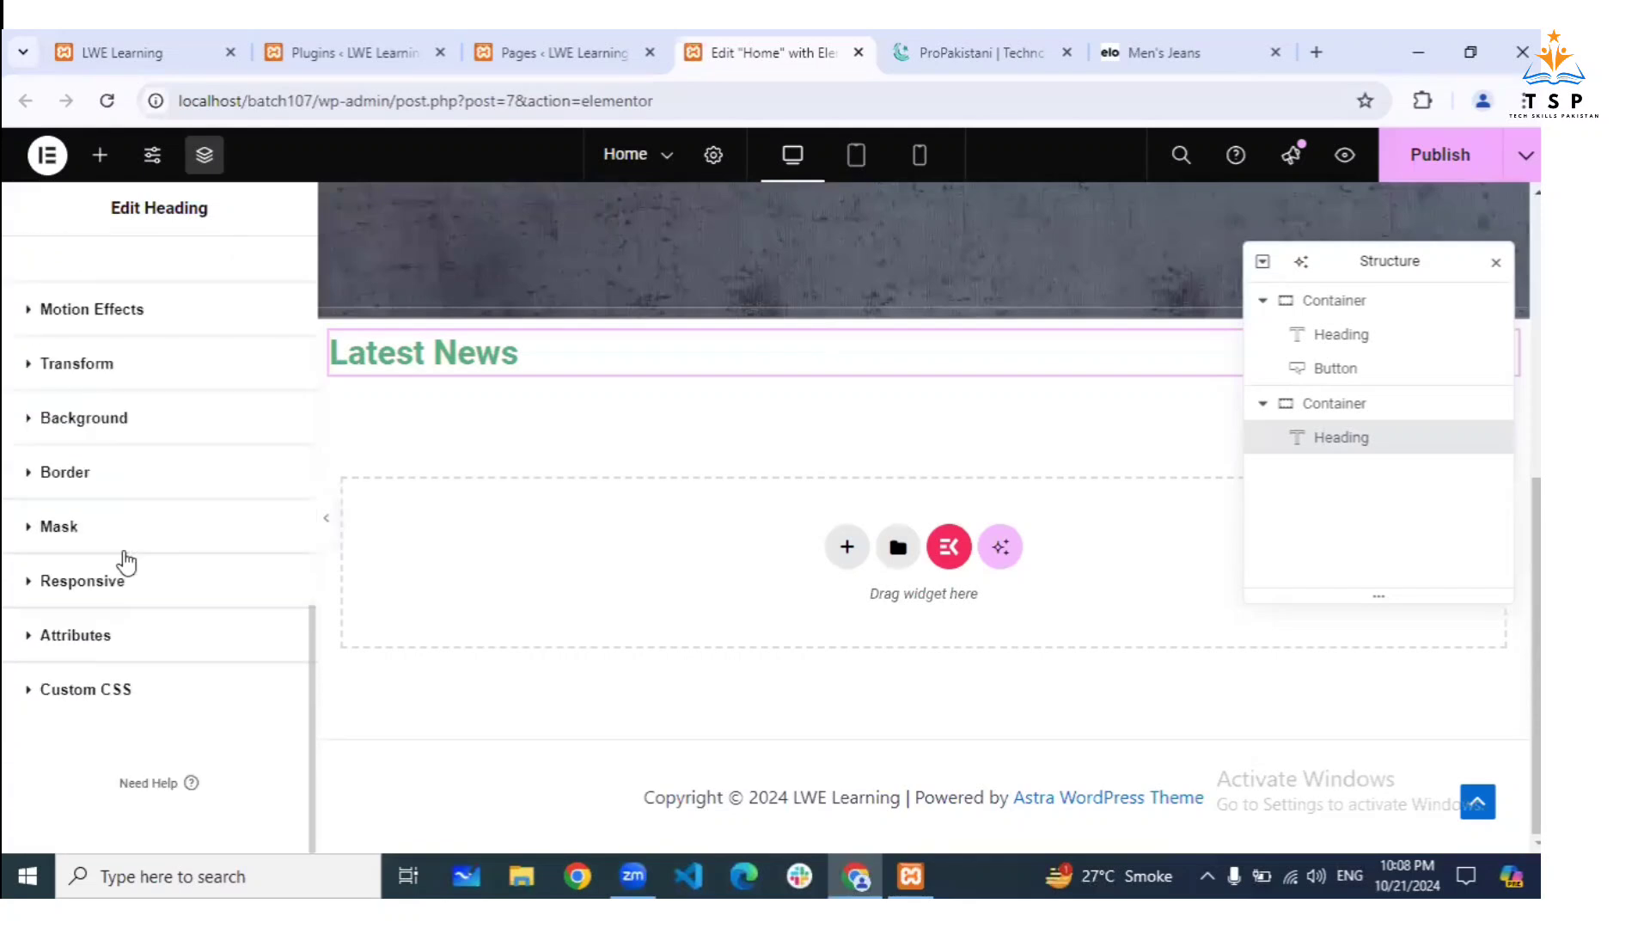
click(103, 483)
scroll(187, 621, down, 3)
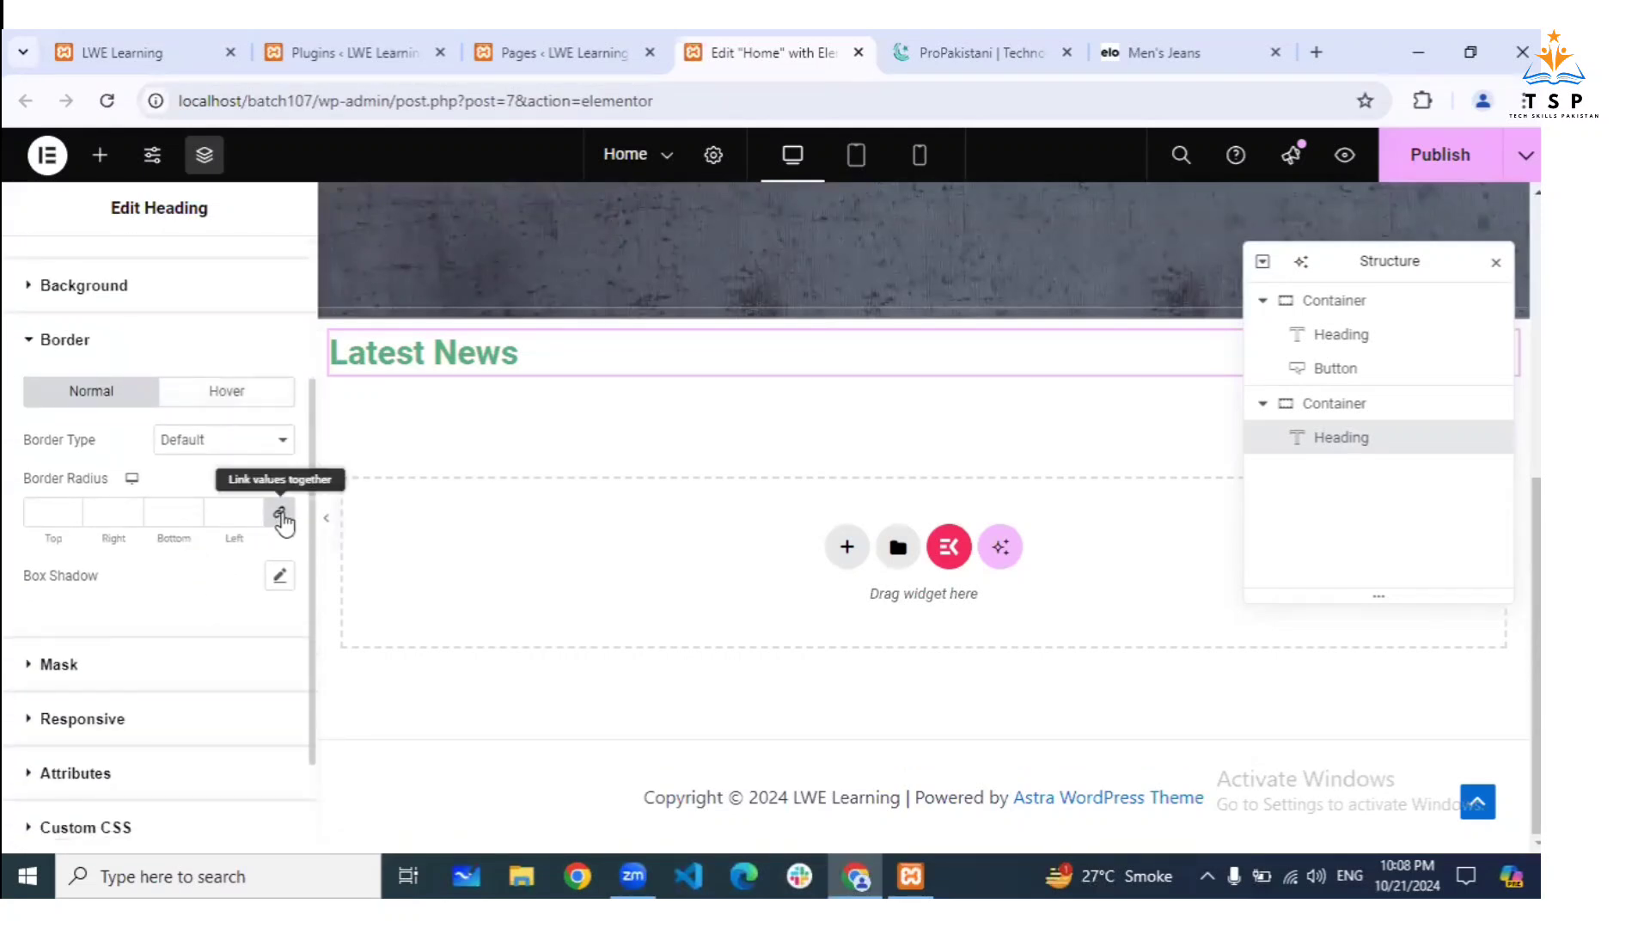
click(281, 515)
click(282, 439)
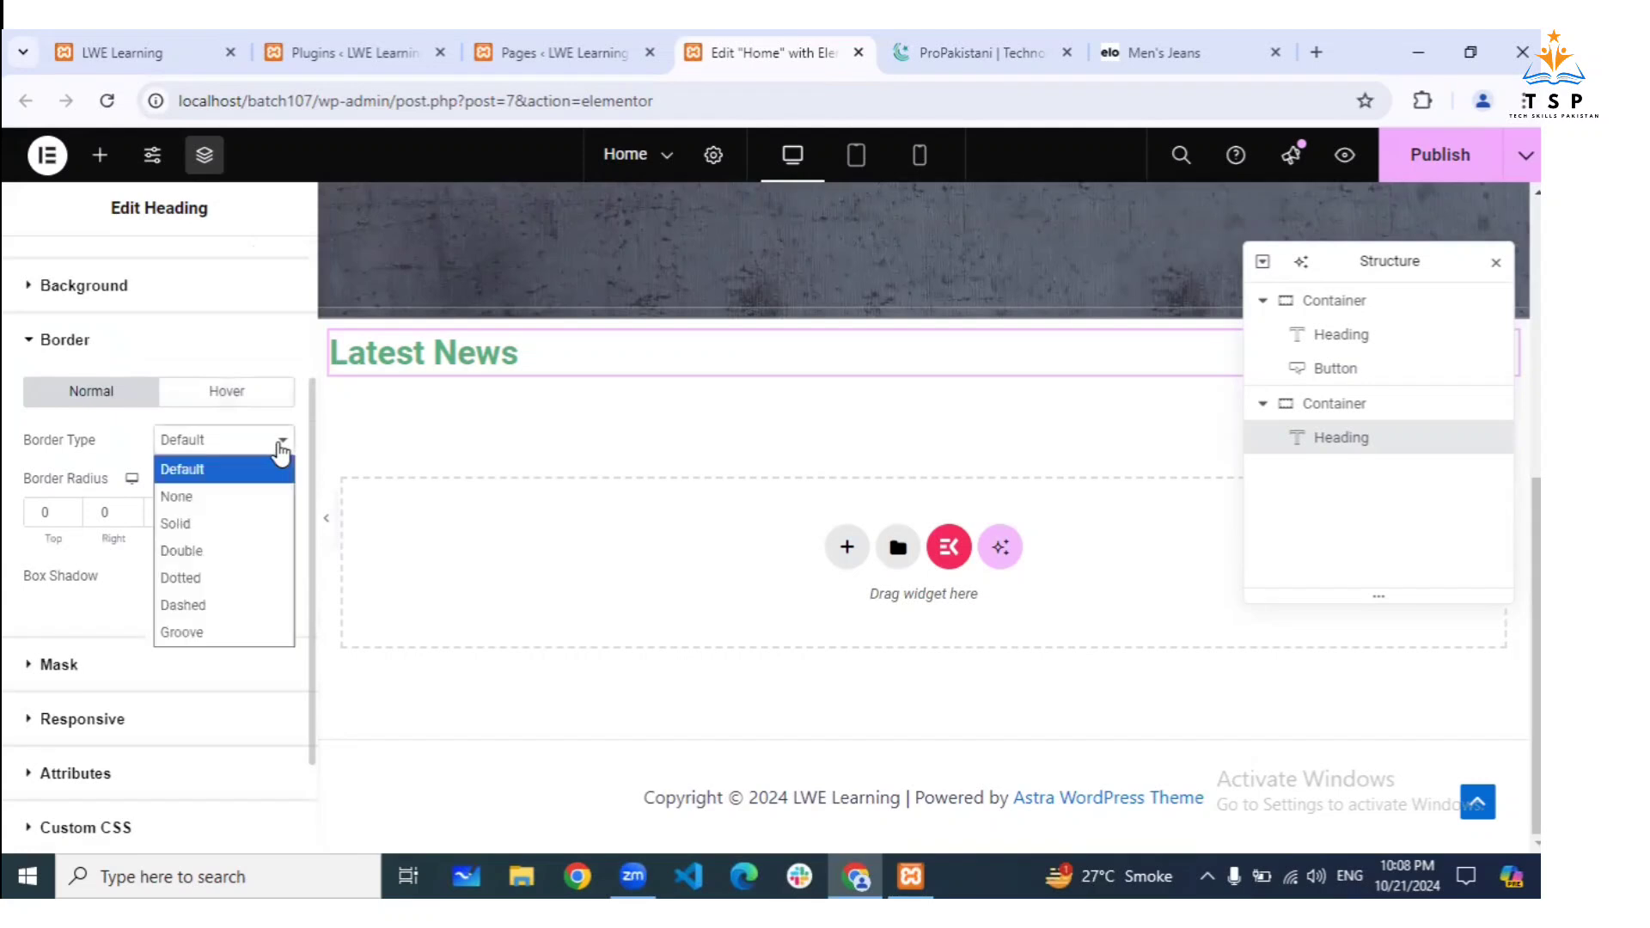
click(247, 523)
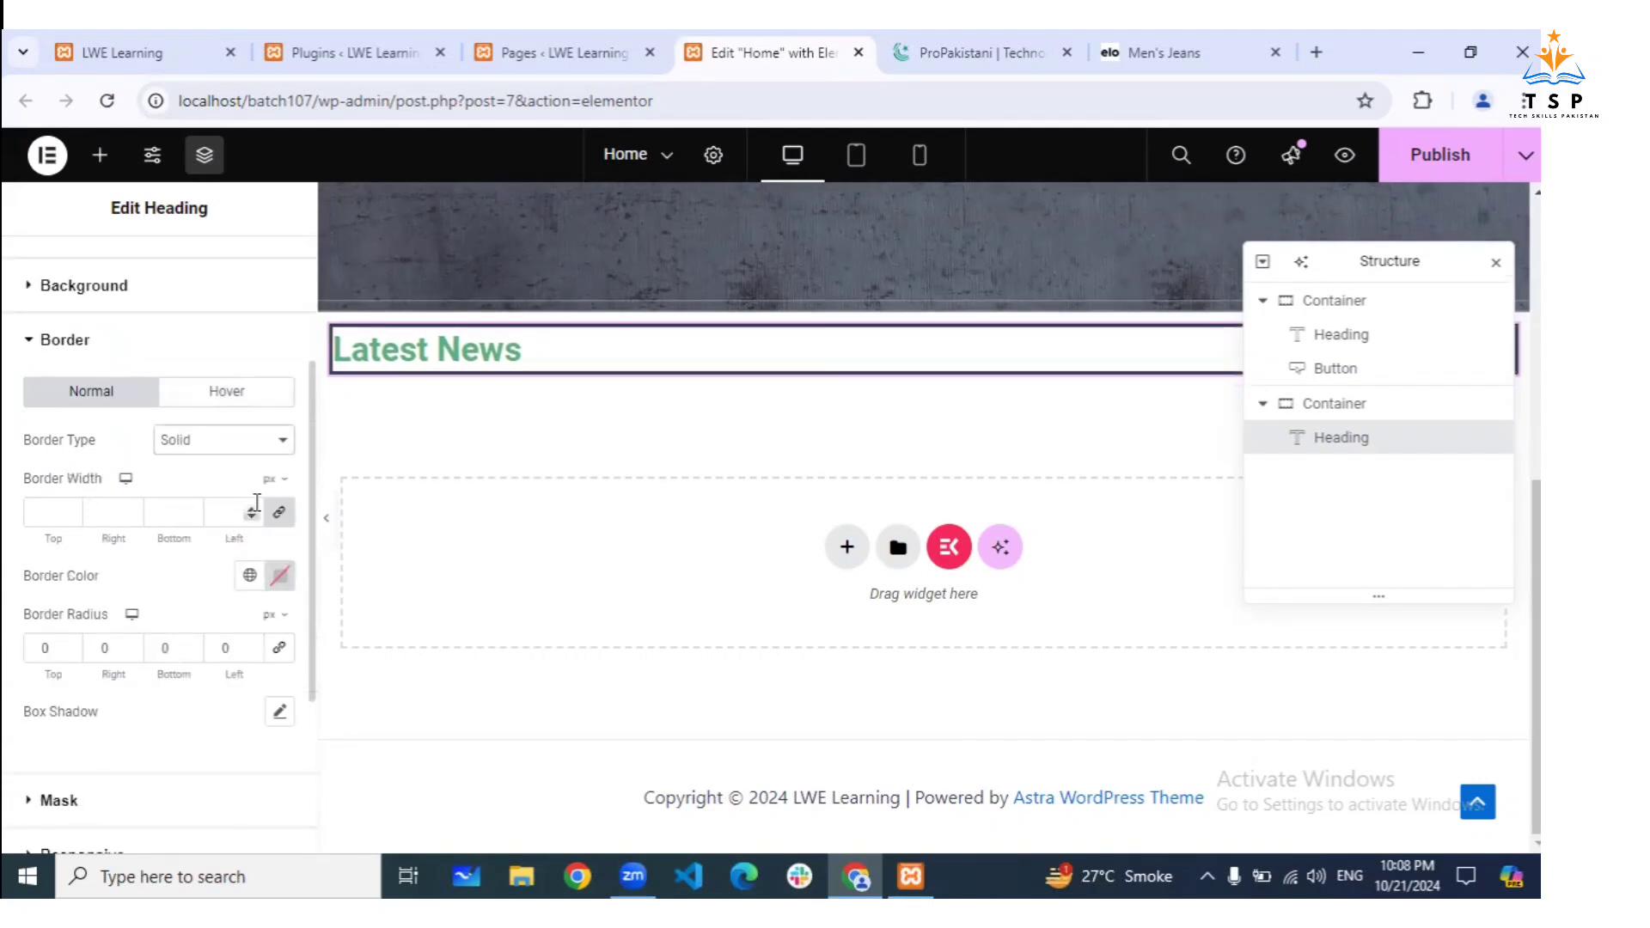
Unlink the heading's border widths and set the left one to 5 px, with the other sides at 0
click(275, 515)
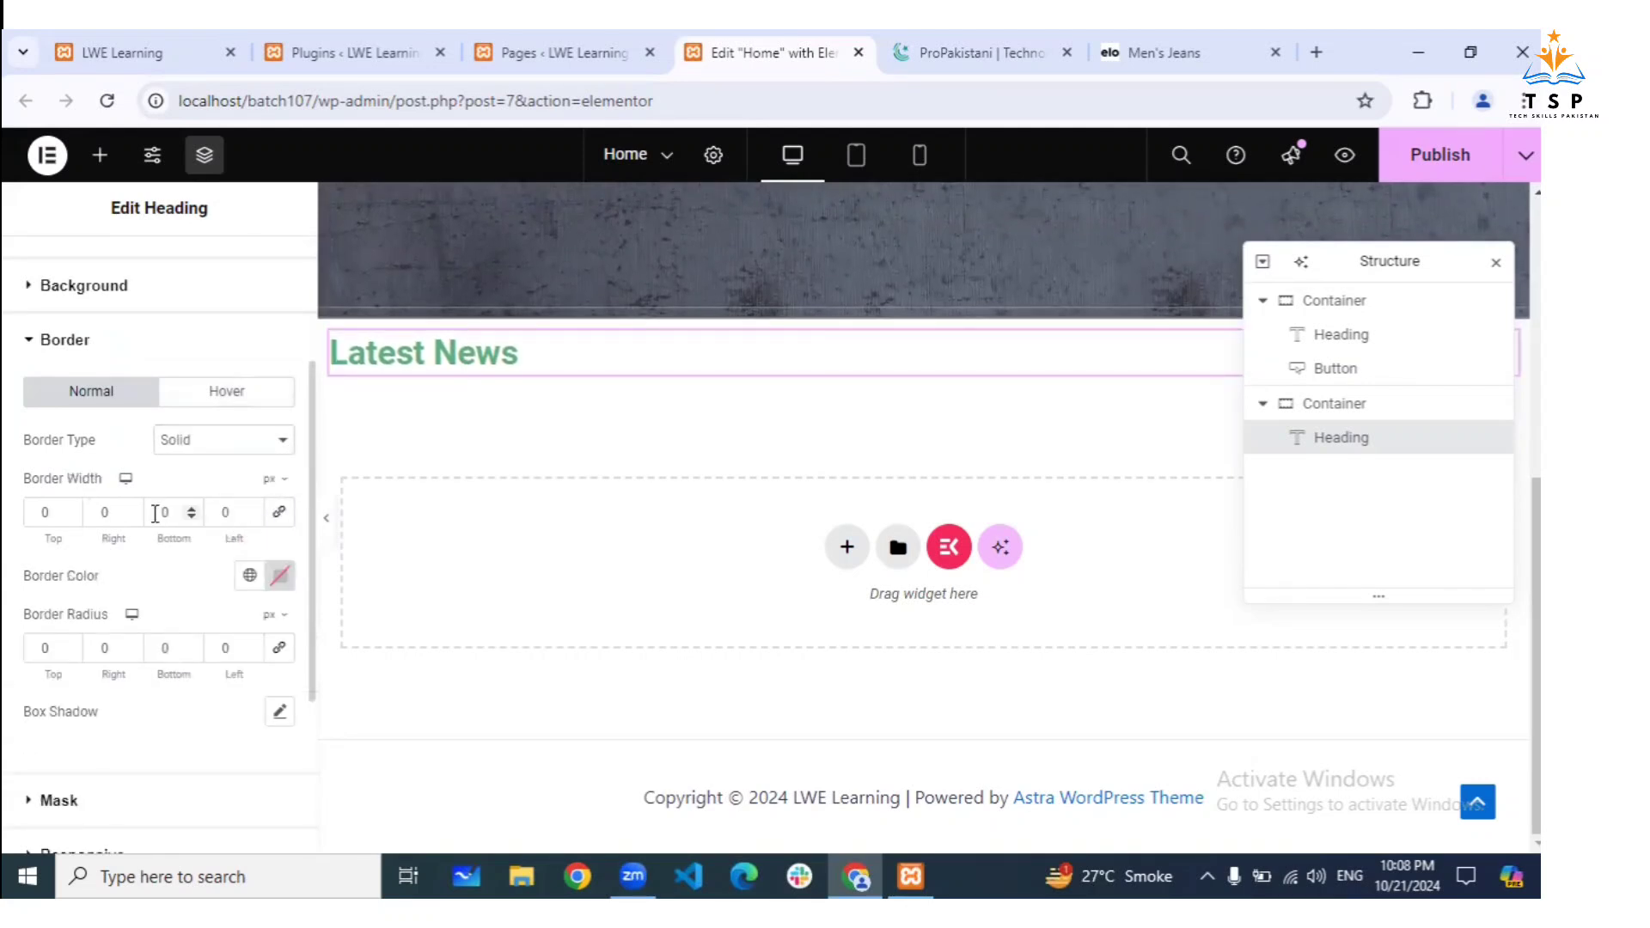
click(251, 508)
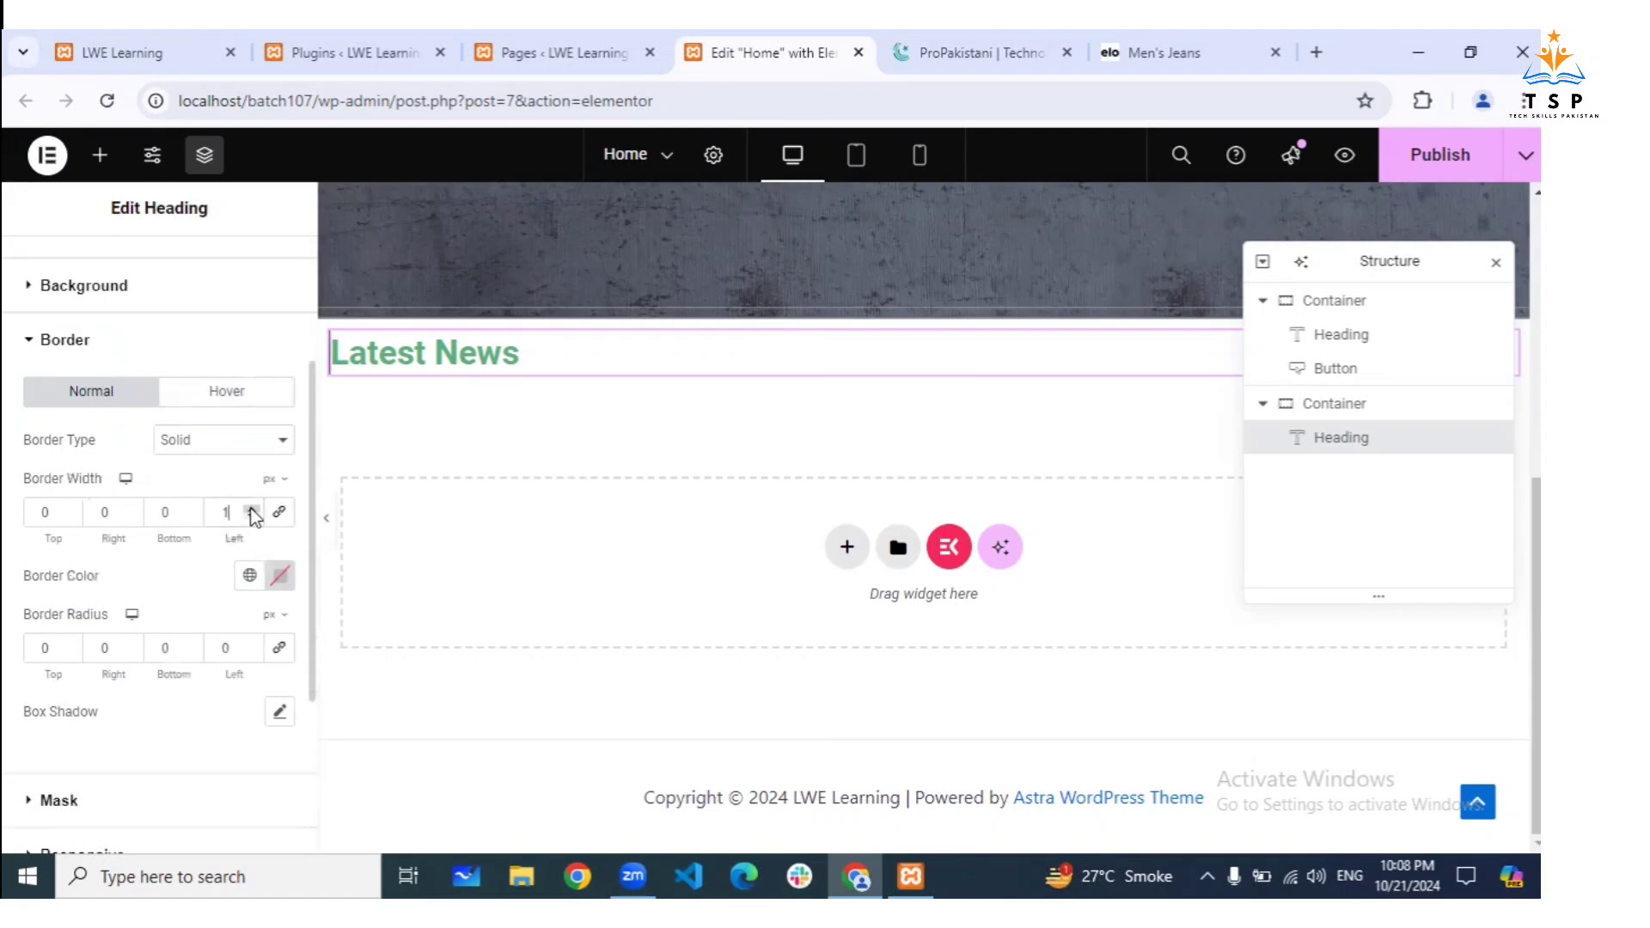
click(251, 509)
click(251, 509)
click(251, 509)
click(251, 509)
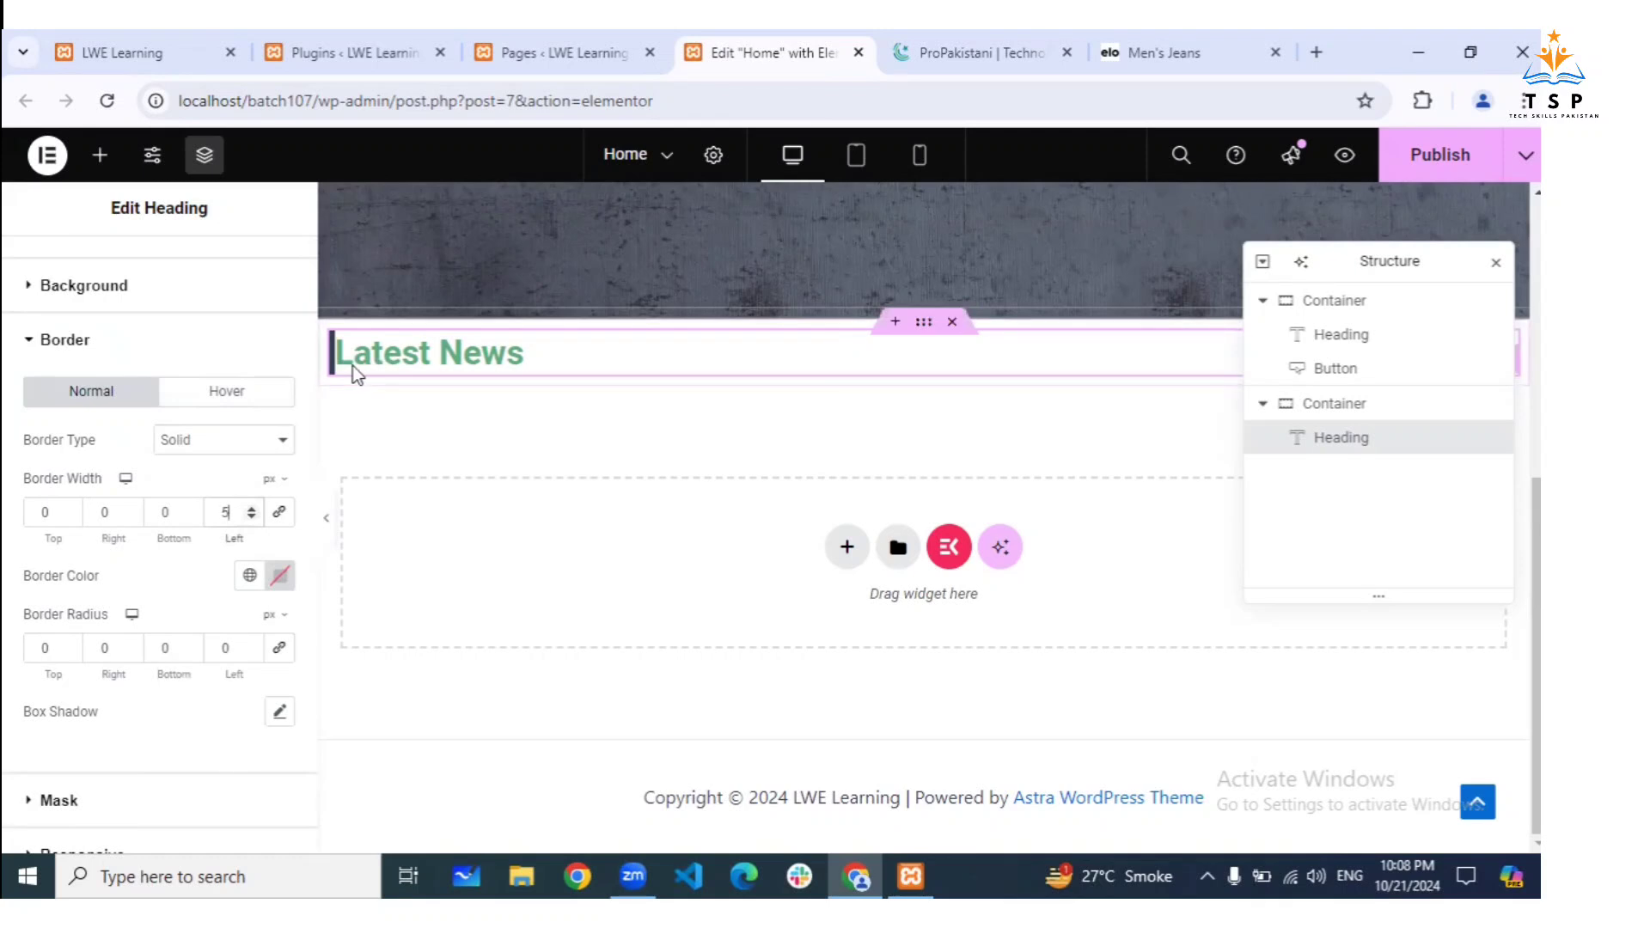
Unlink the heading's padding values and set the left padding to 10 px, with the other sides at 0
scroll(192, 574, up, 3)
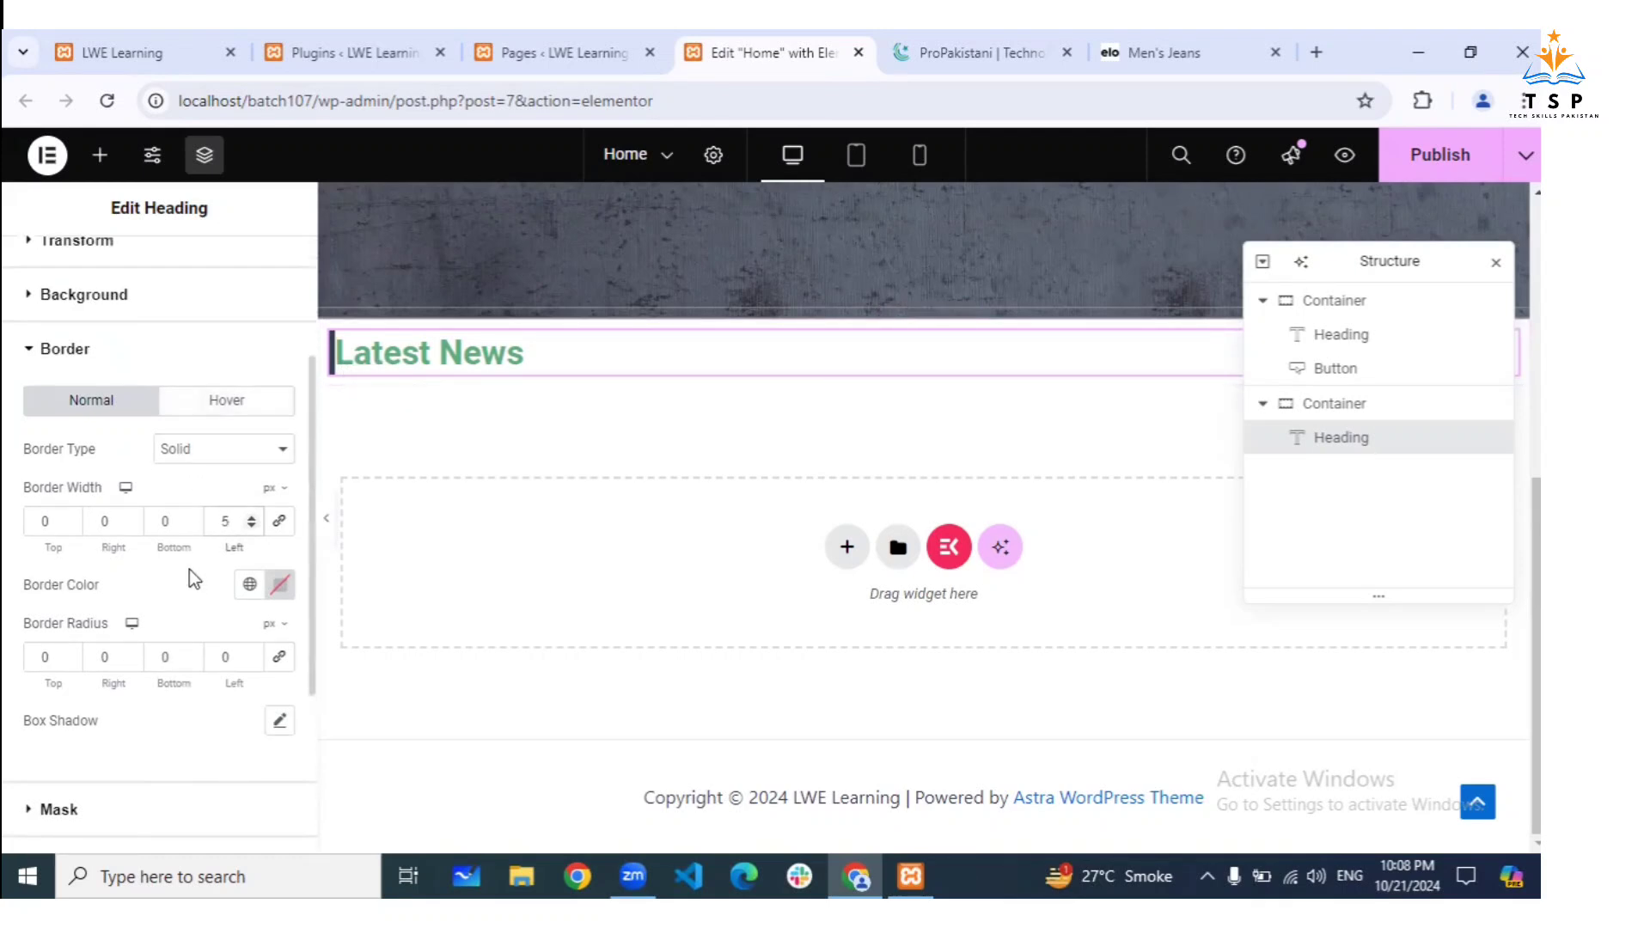
click(164, 347)
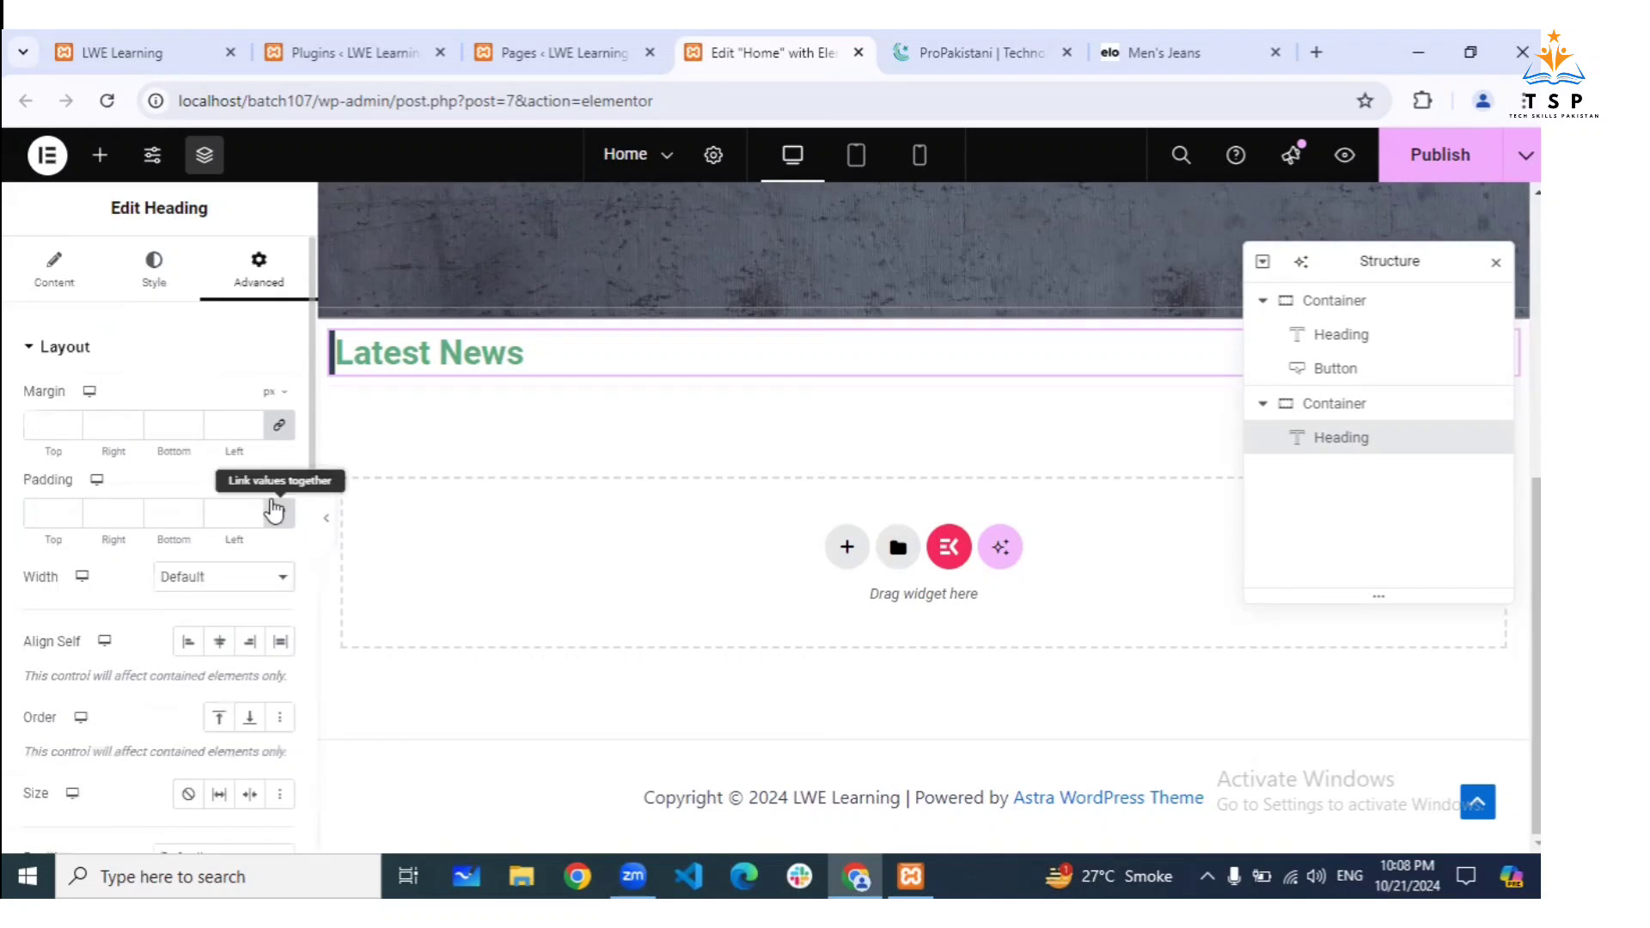
click(274, 513)
click(253, 508)
click(253, 508)
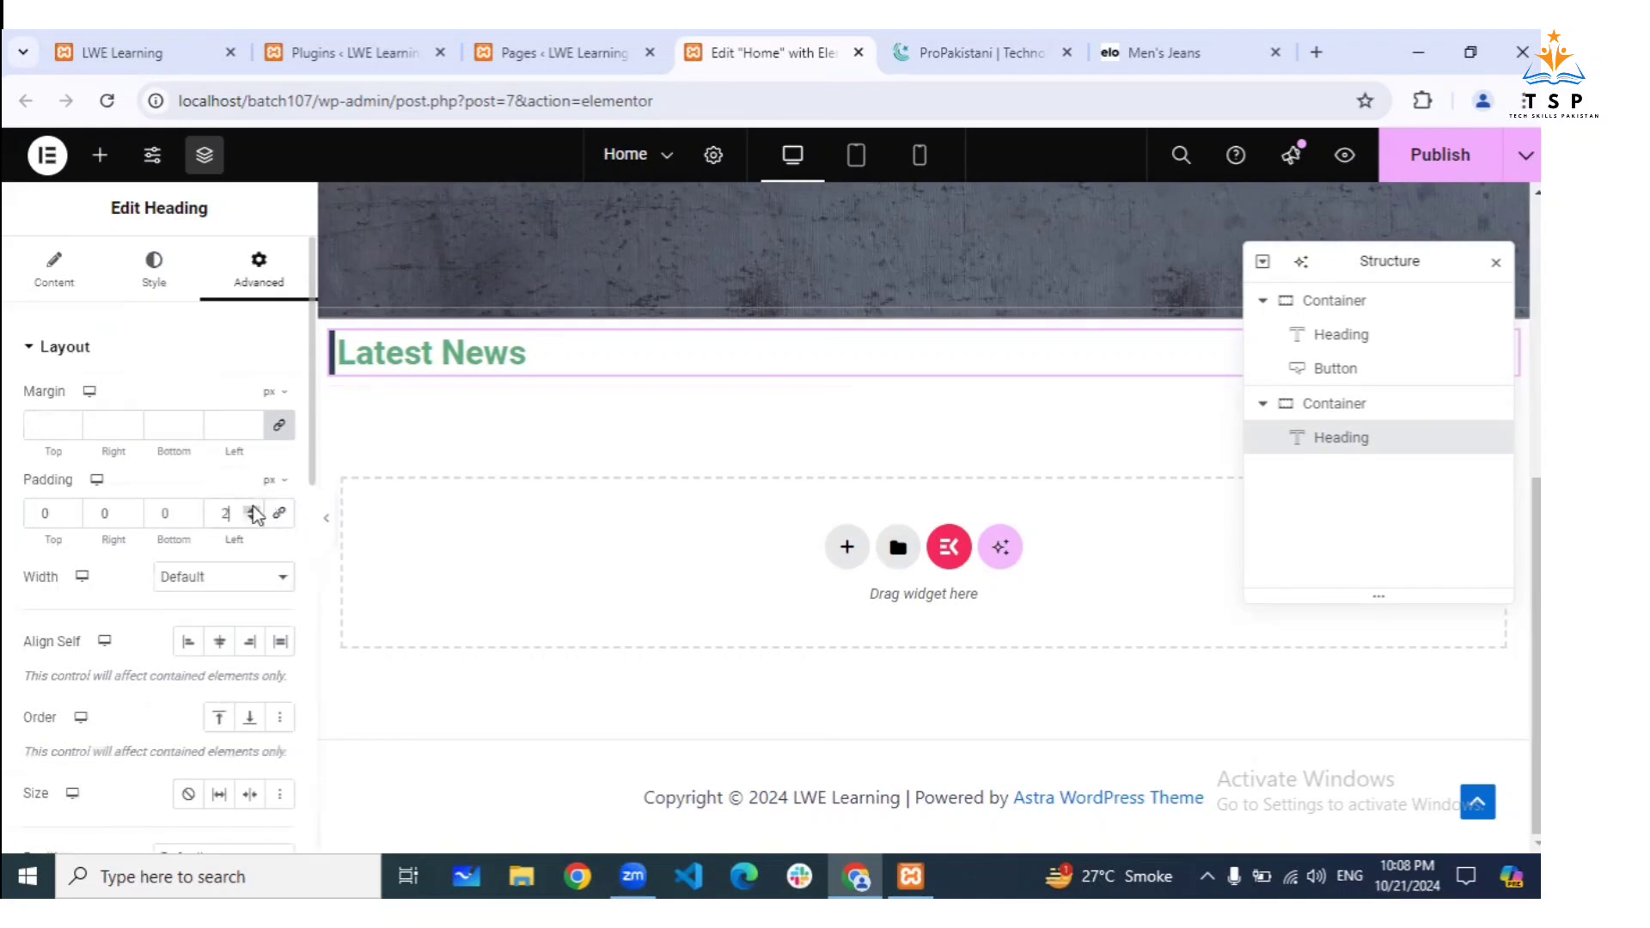
click(252, 508)
click(253, 508)
click(253, 508)
click(253, 508)
click(253, 508)
click(252, 508)
click(252, 508)
click(253, 508)
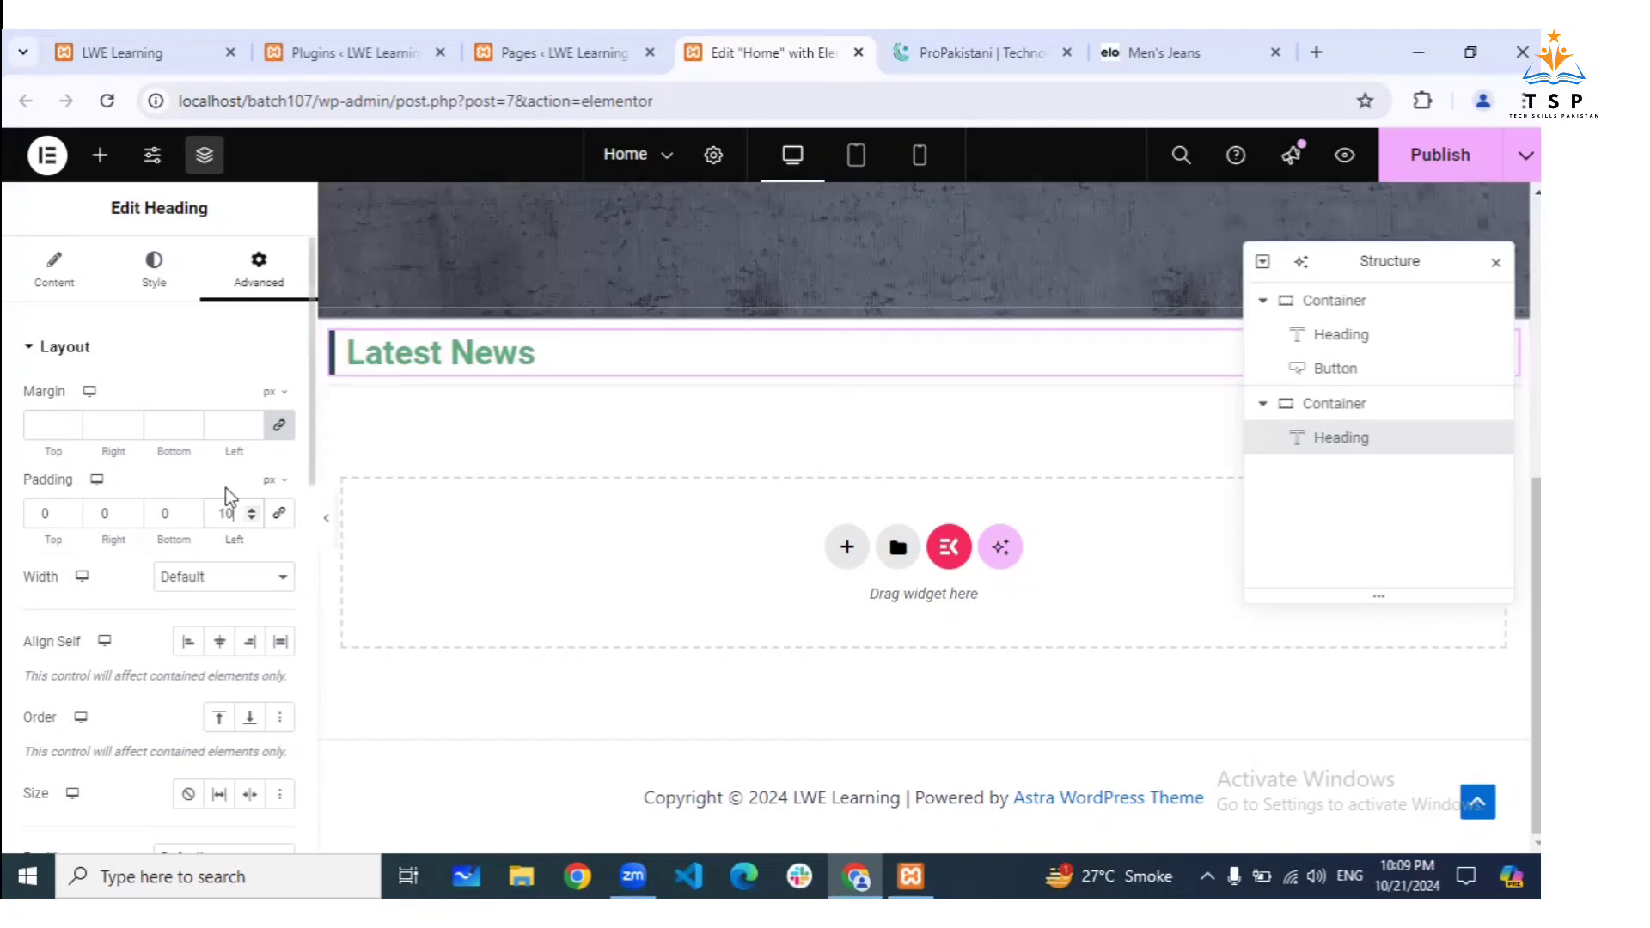
Copy the hex code of the Latest News heading's text color, #5AAF7B
click(158, 273)
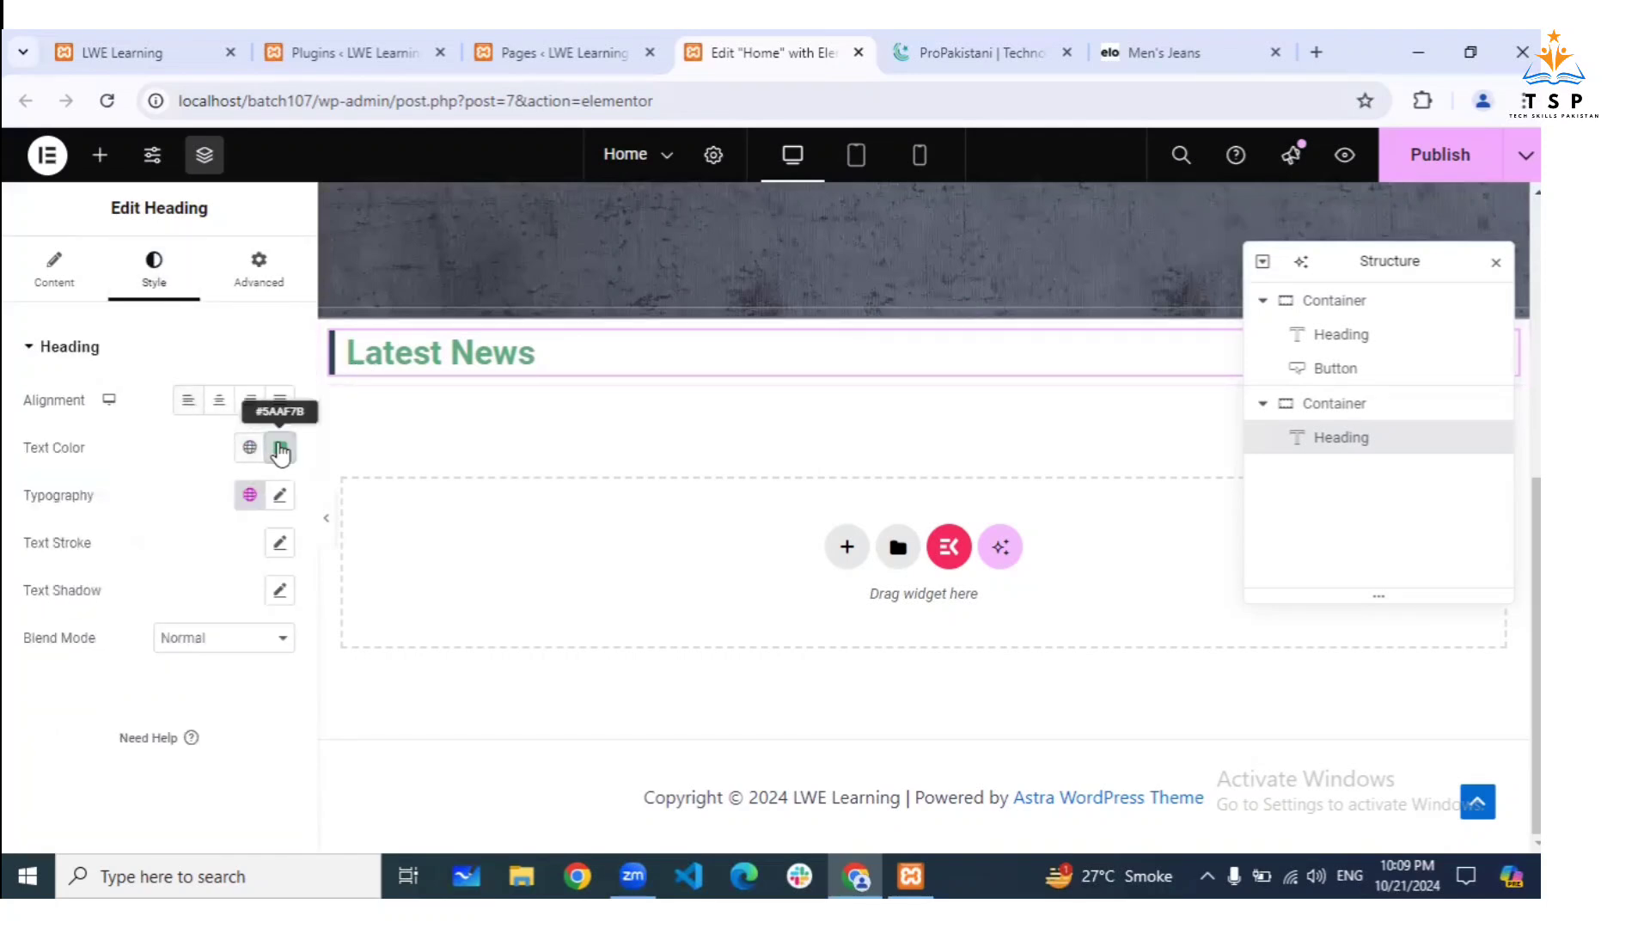
click(281, 448)
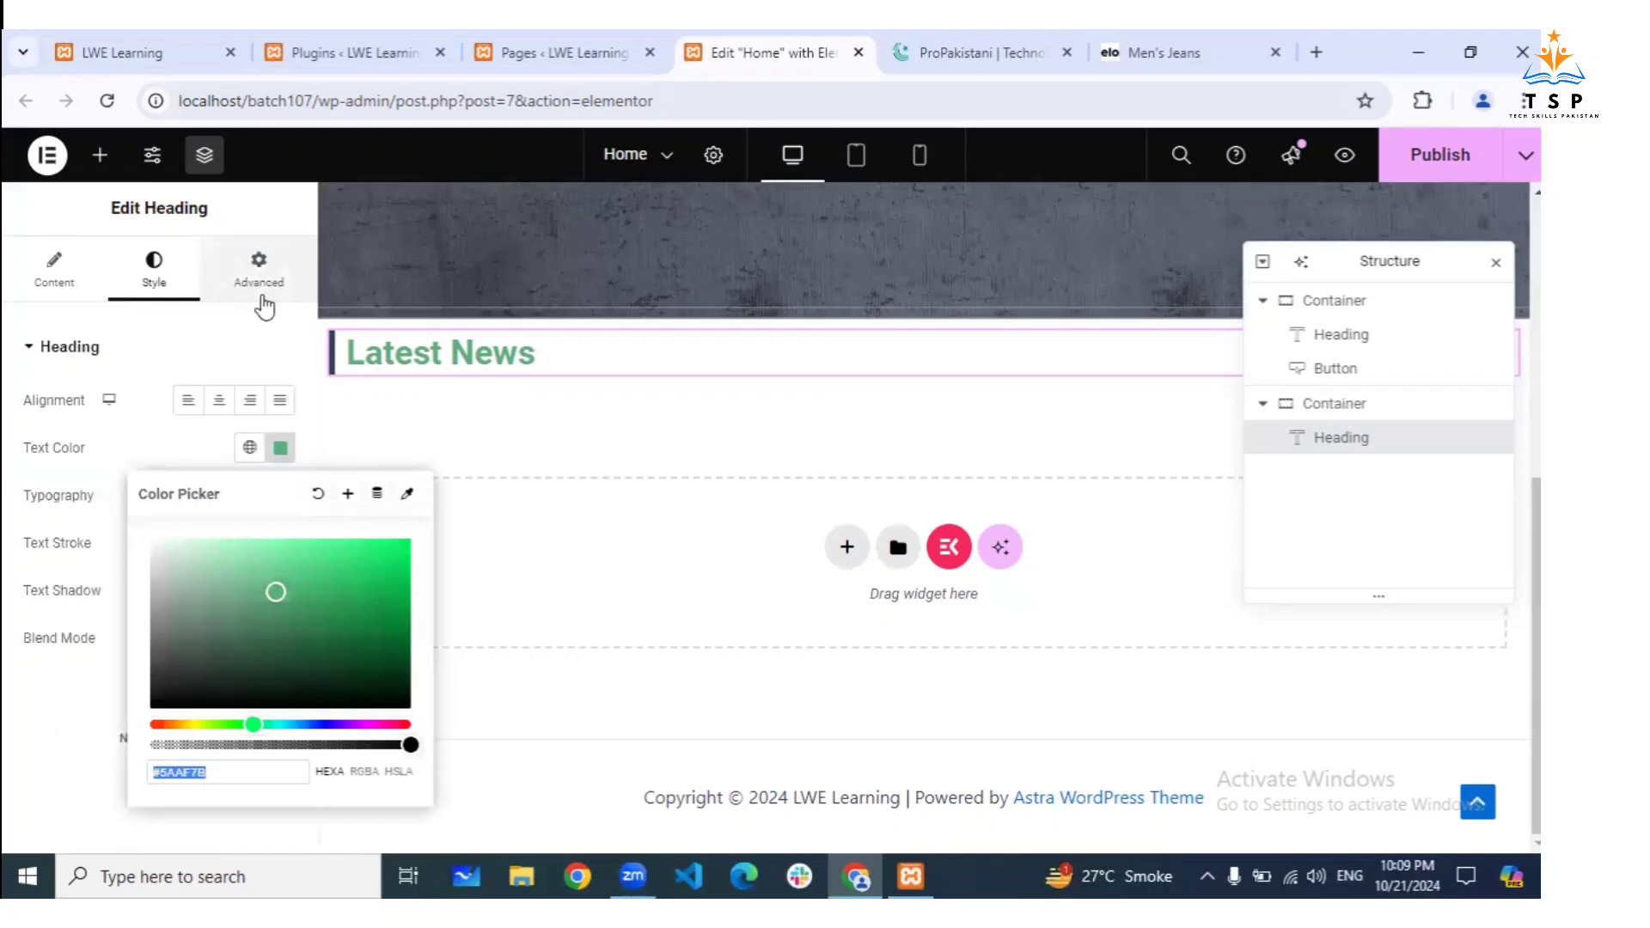
click(264, 307)
Set the heading's border color to the copied hex value #5AAF7B
click(259, 275)
scroll(210, 504, down, 5)
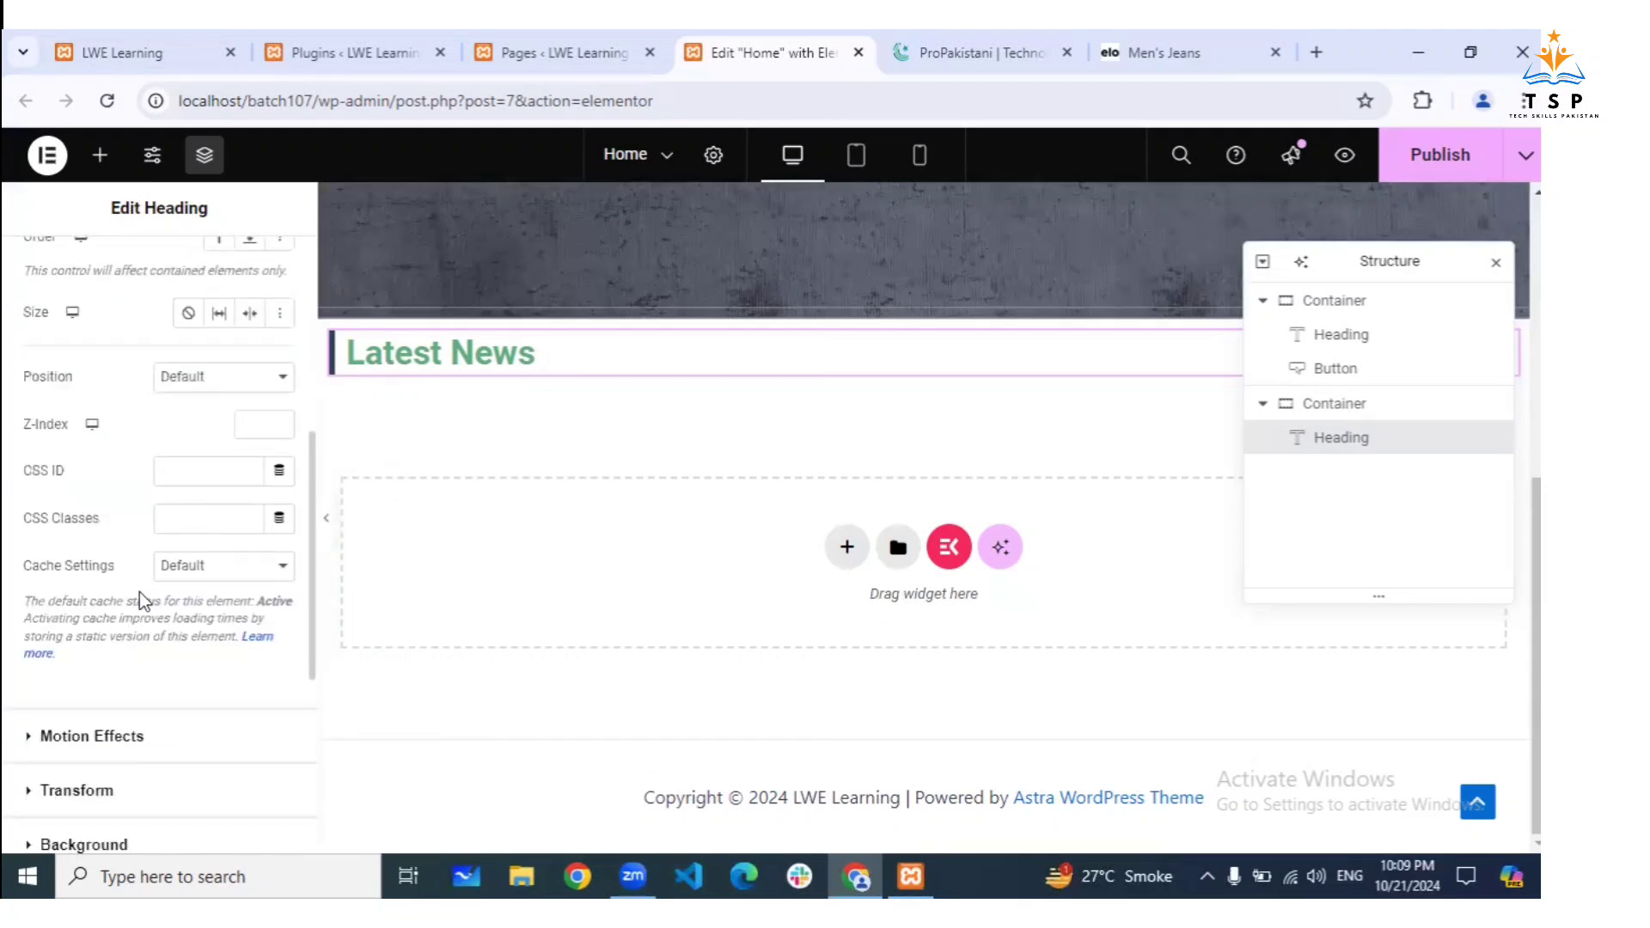
scroll(122, 677, down, 5)
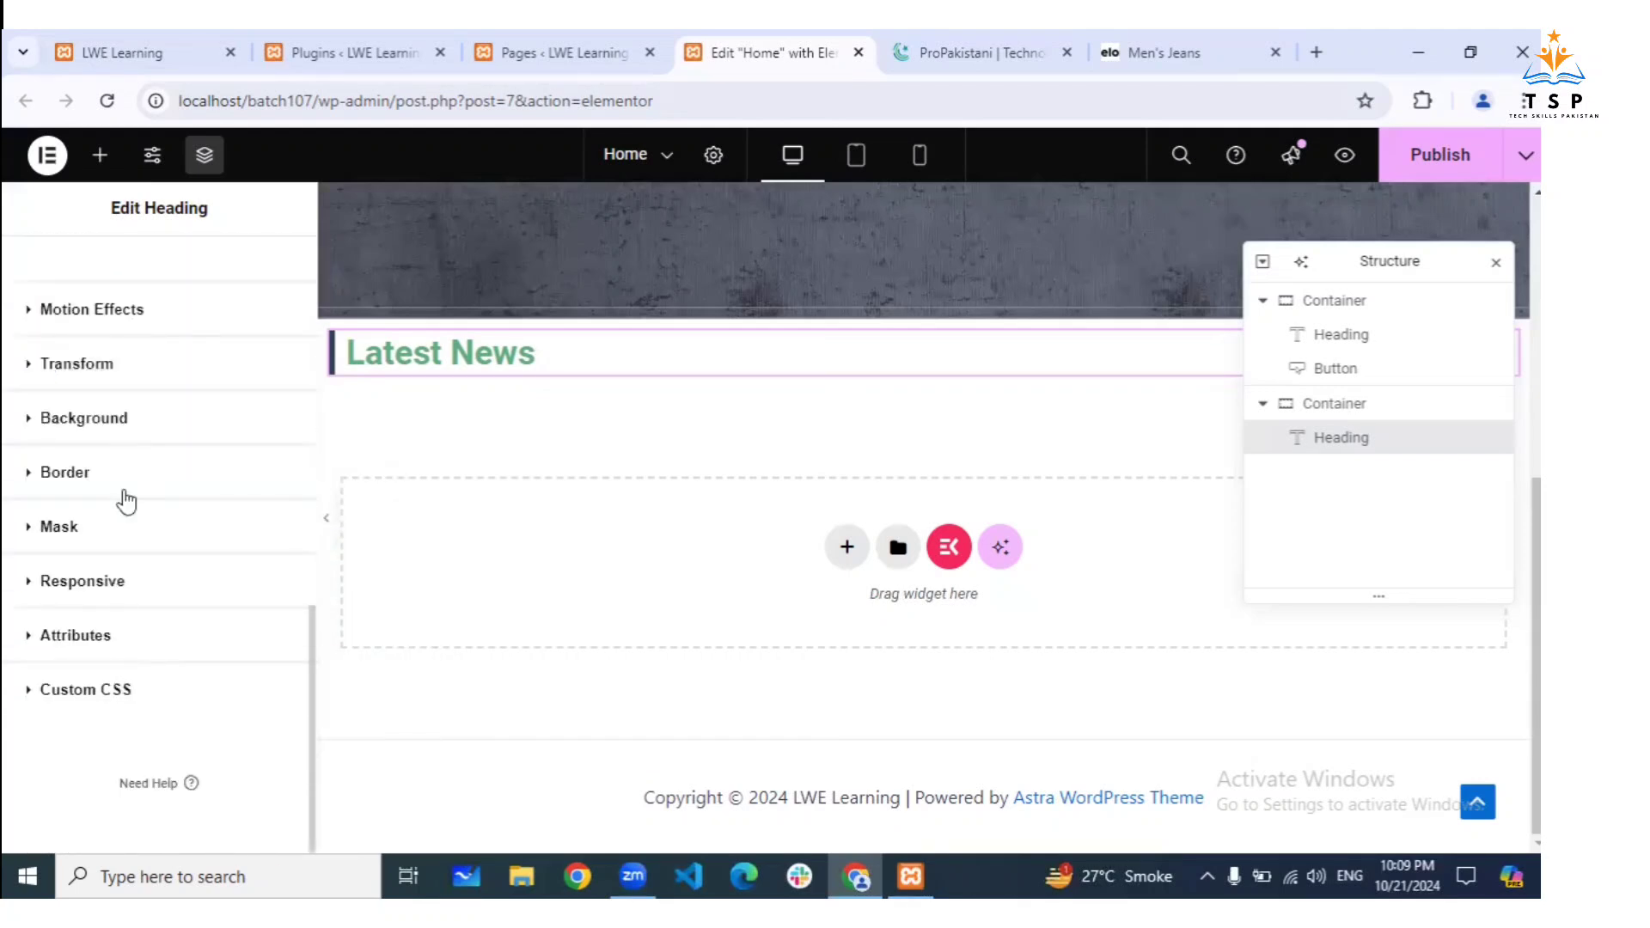
click(122, 479)
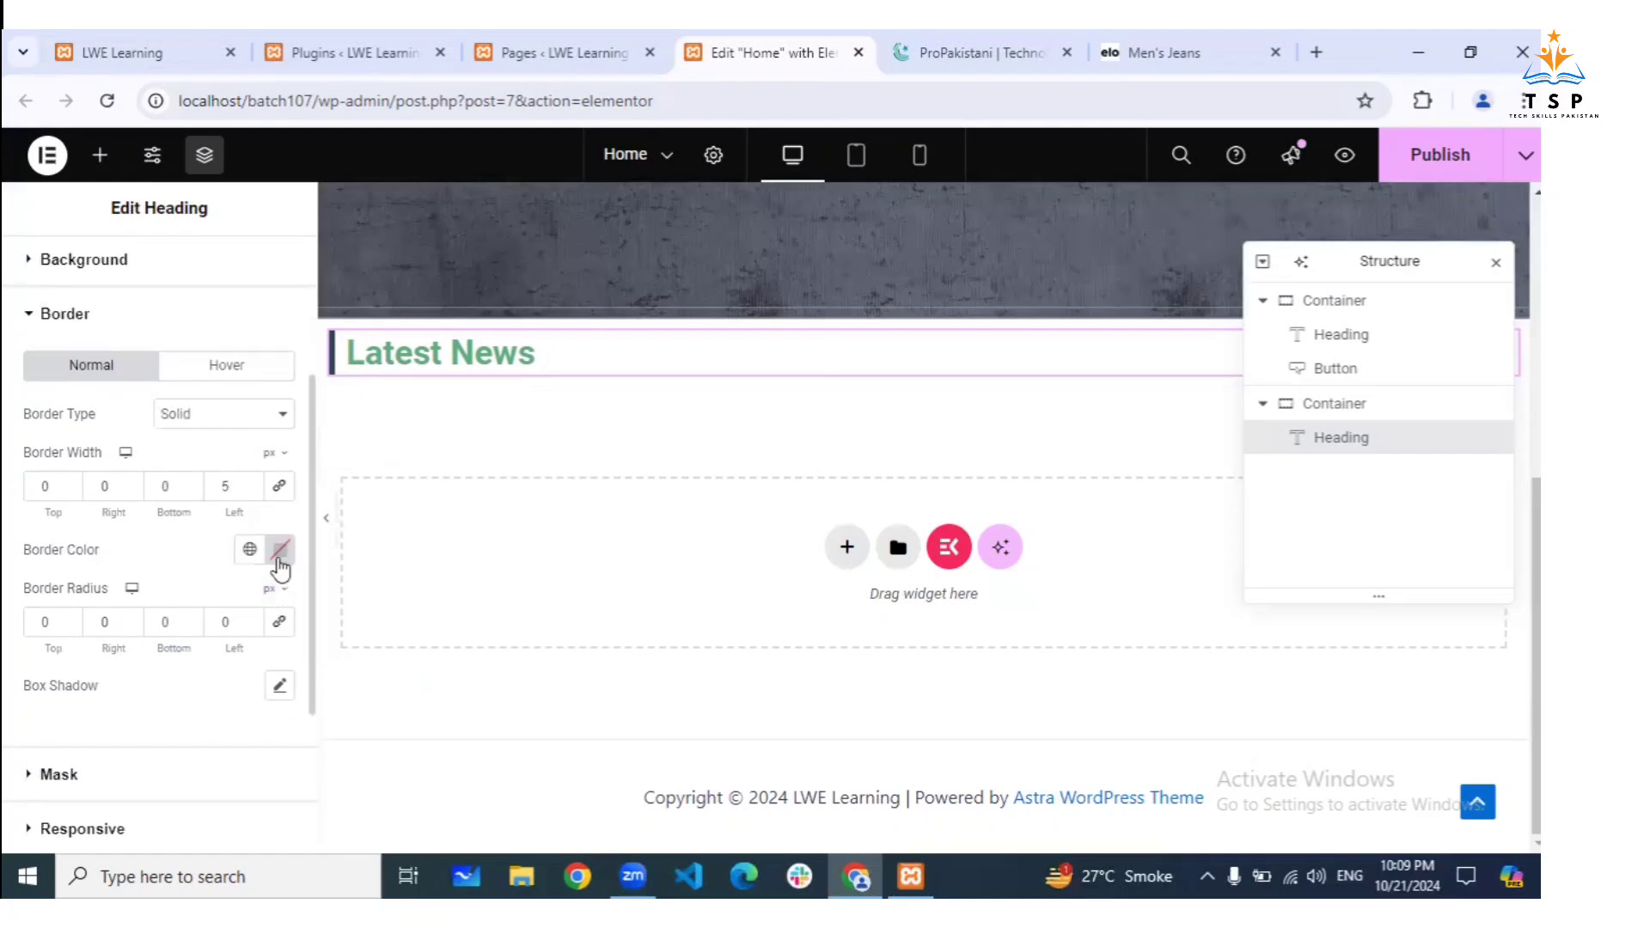
click(279, 554)
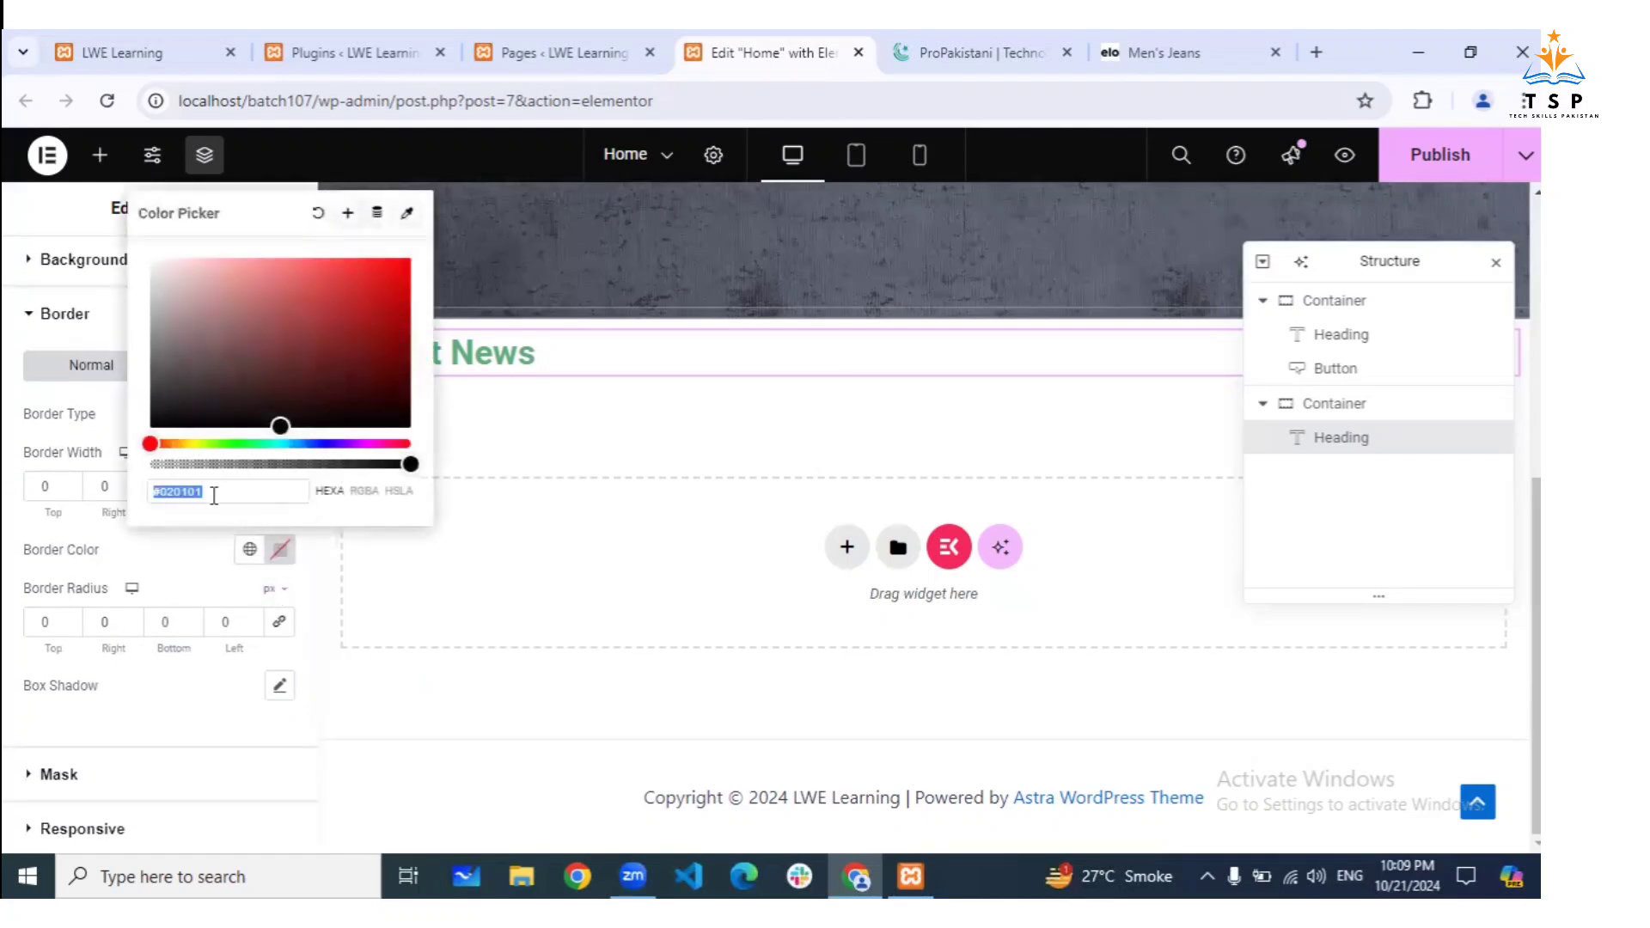
click(248, 548)
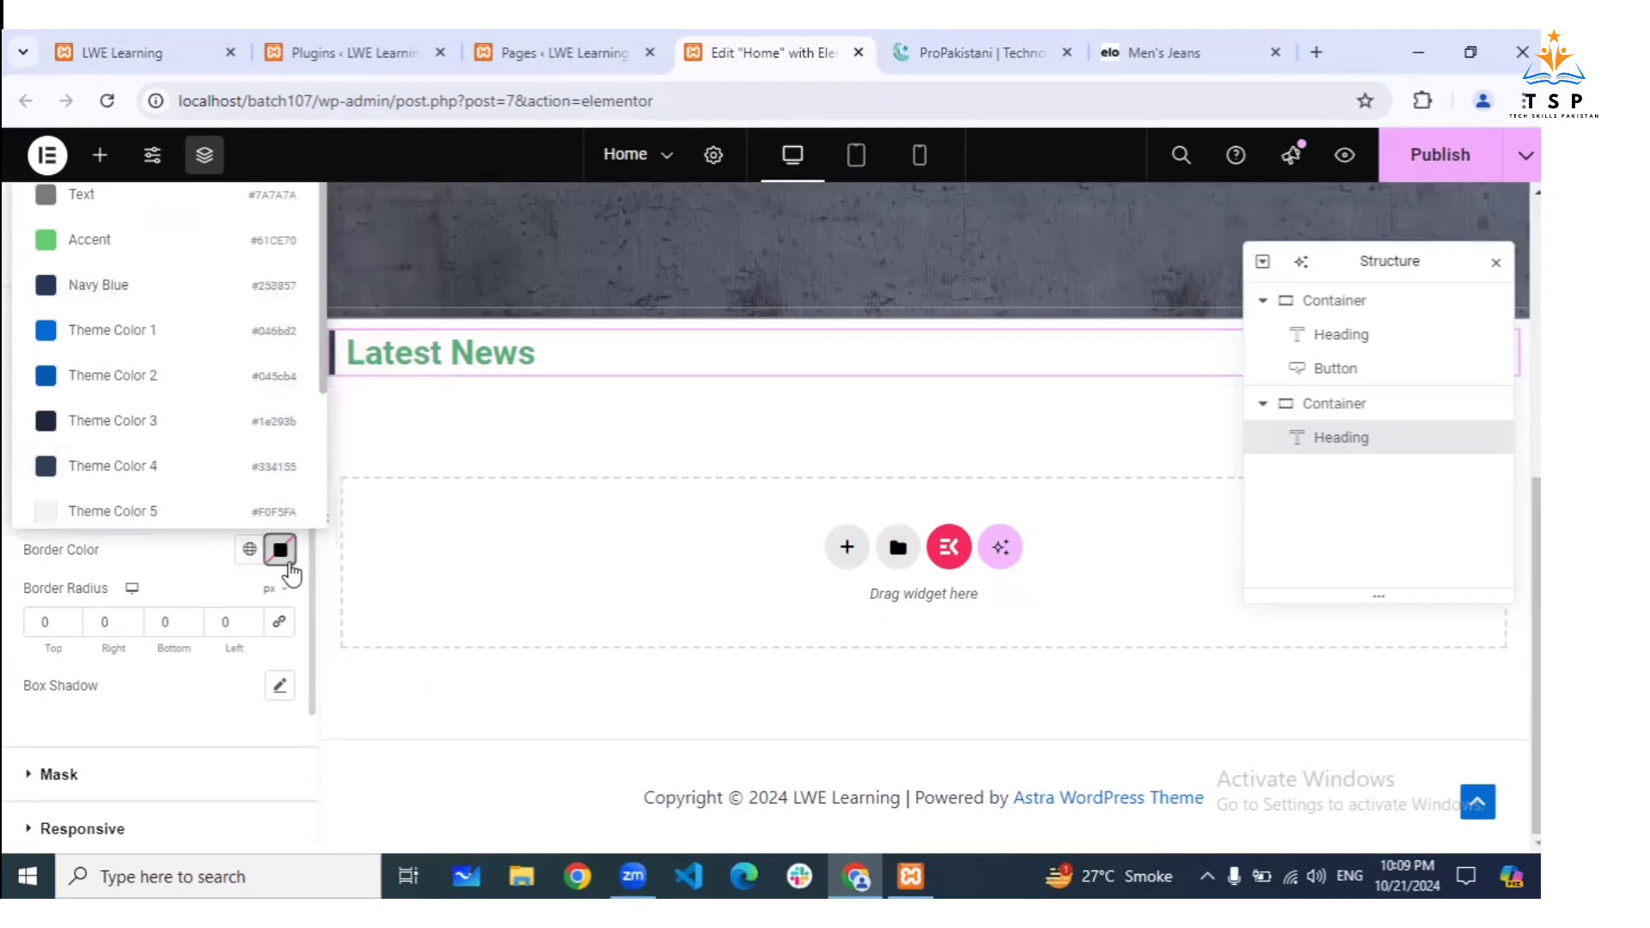
click(280, 550)
key(ctrl+v)
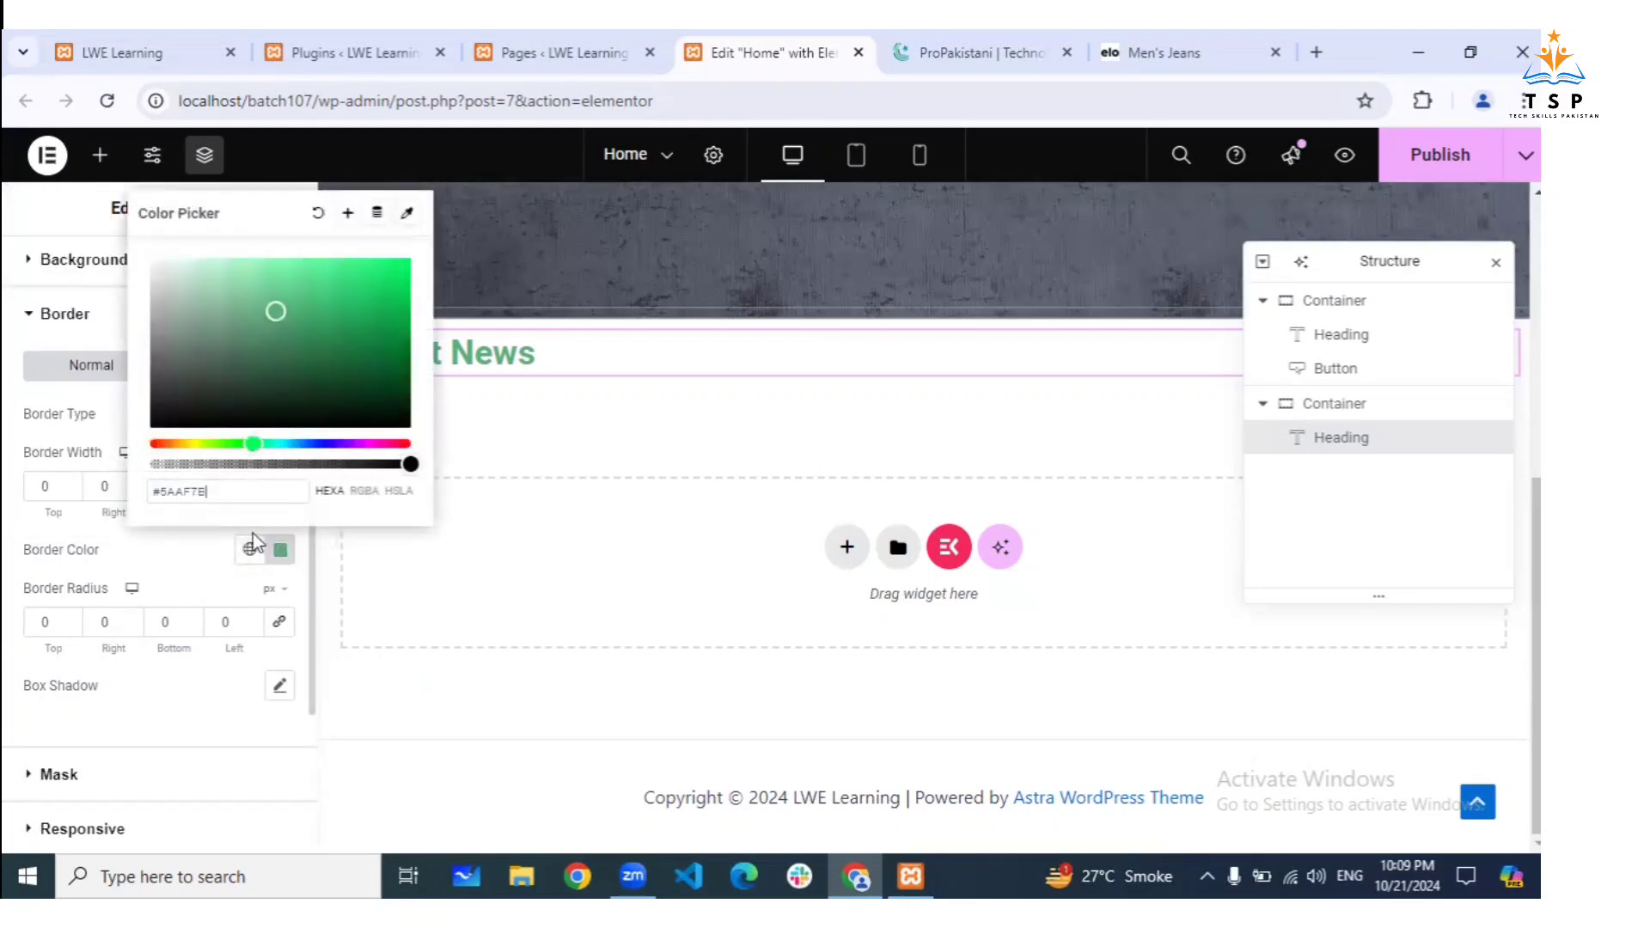
click(280, 550)
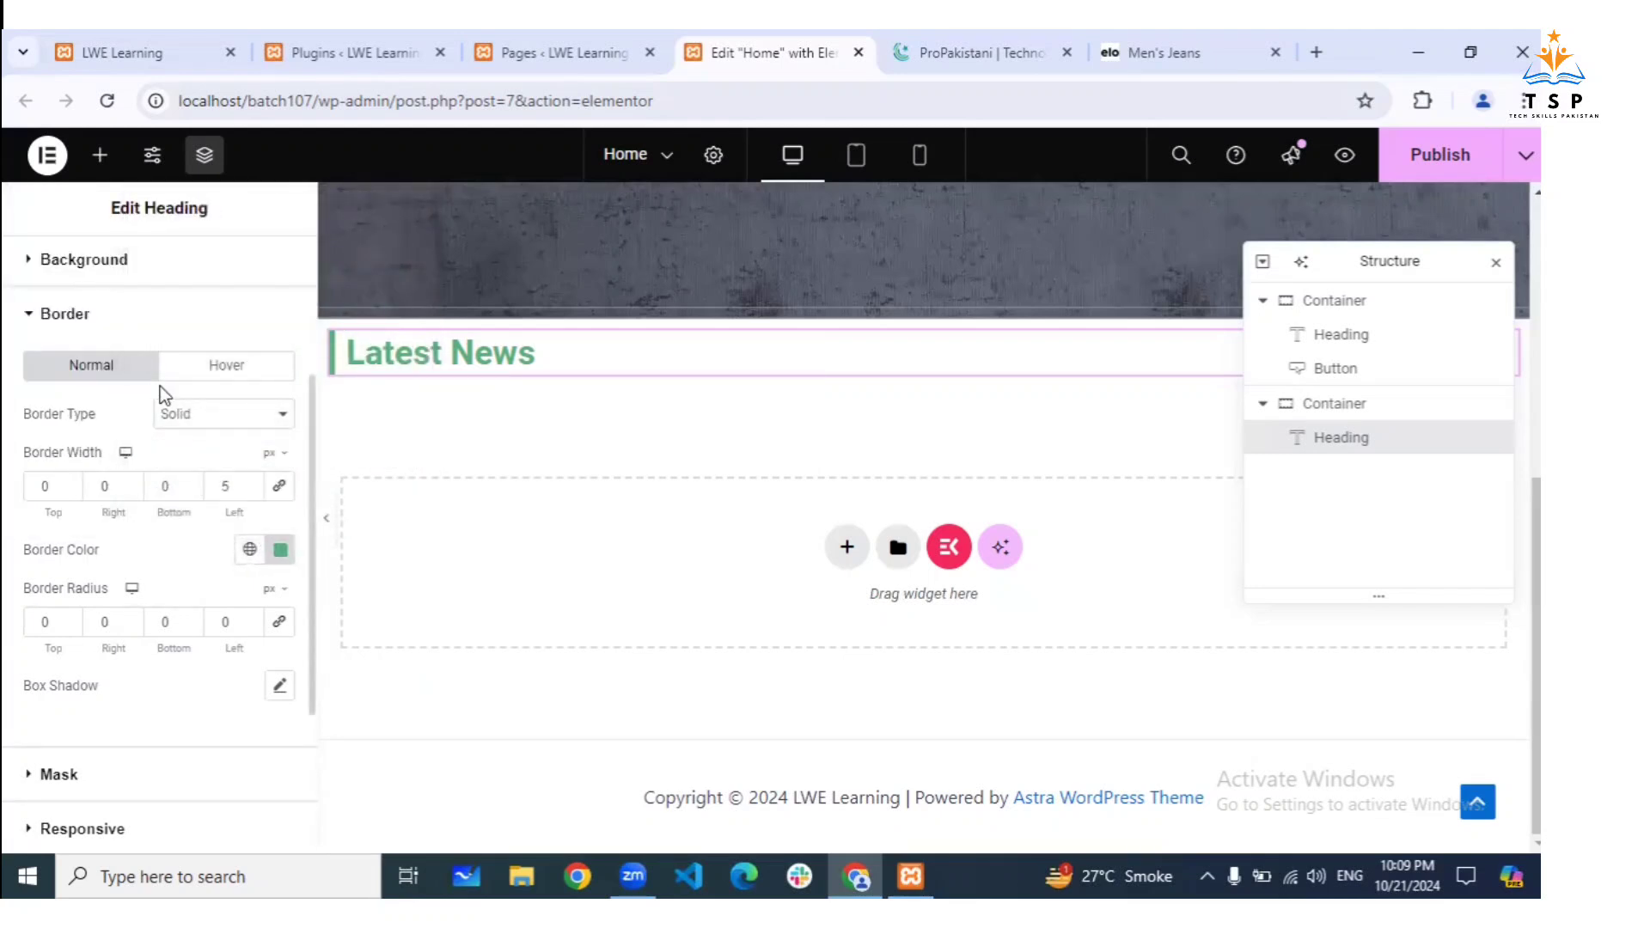
Search the widgets for "post" and add the Posts widget below the Latest News heading
scroll(312, 449, up, 3)
click(101, 156)
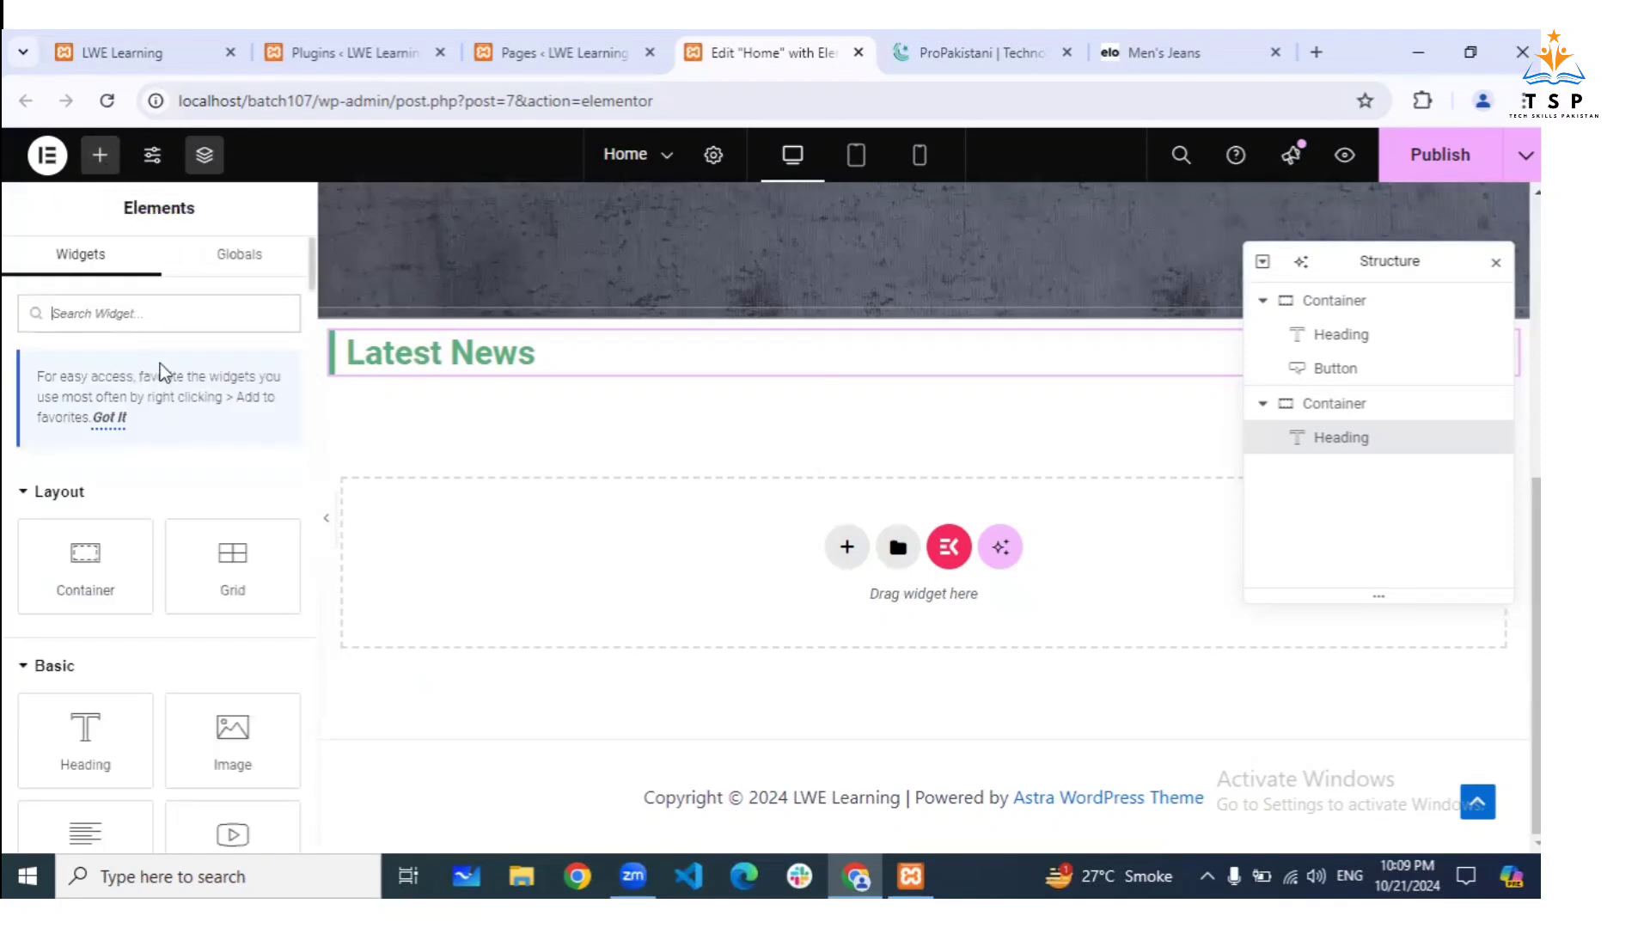
text(post)
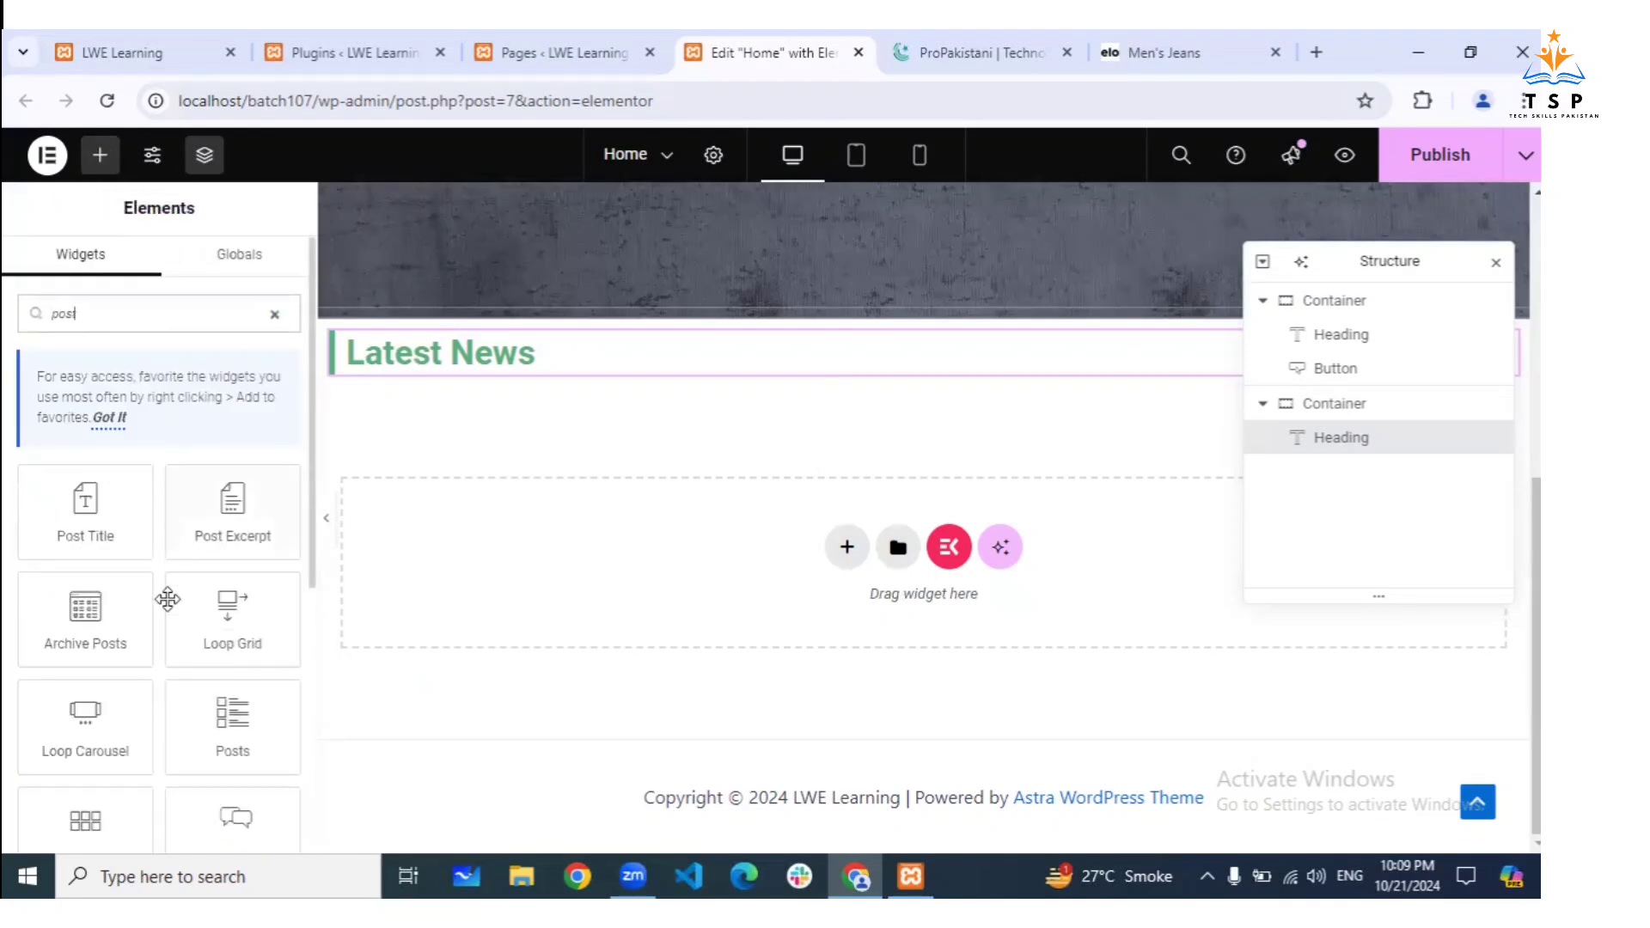
scroll(168, 602, down, 2)
scroll(168, 606, down, 3)
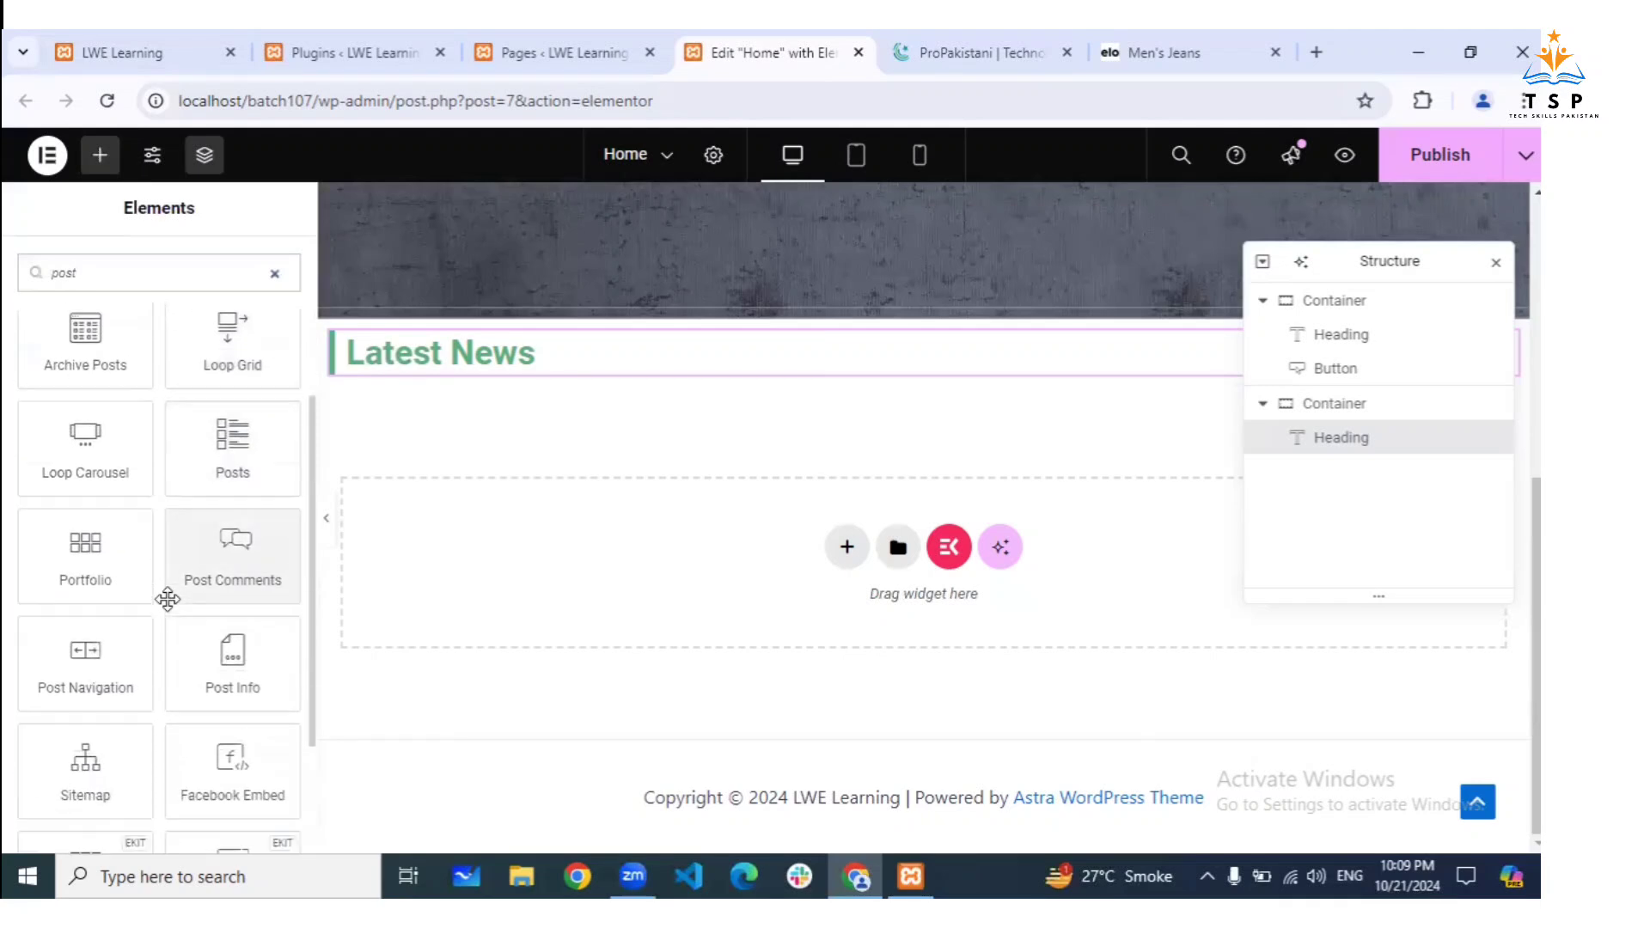
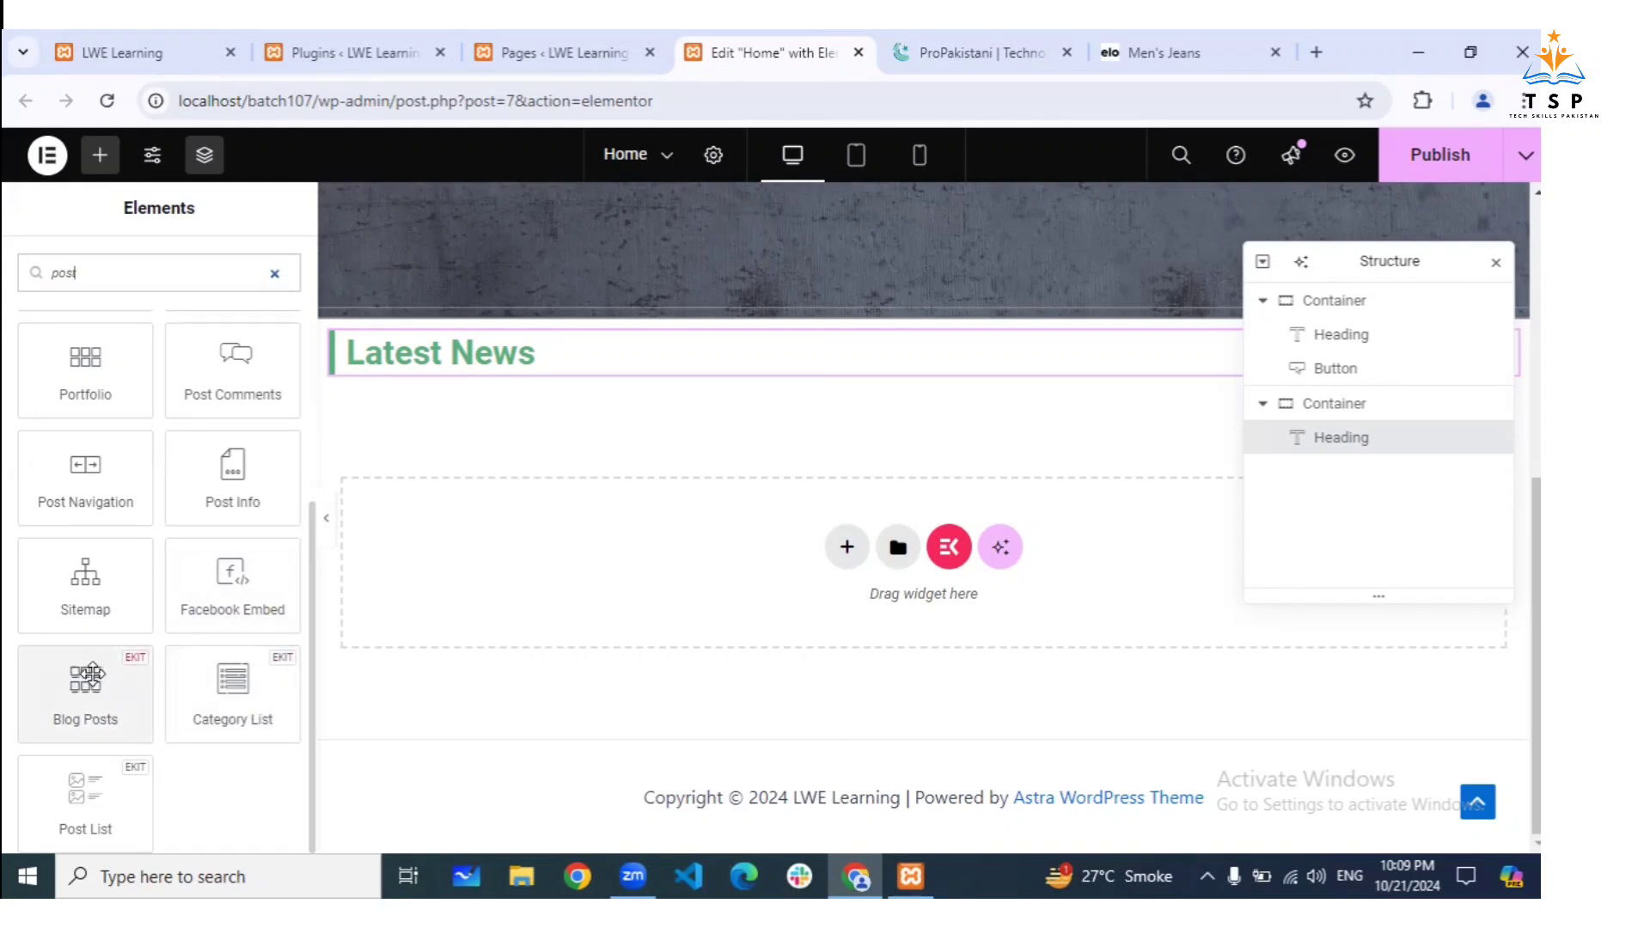
scroll(251, 498, up, 2)
scroll(251, 498, up, 3)
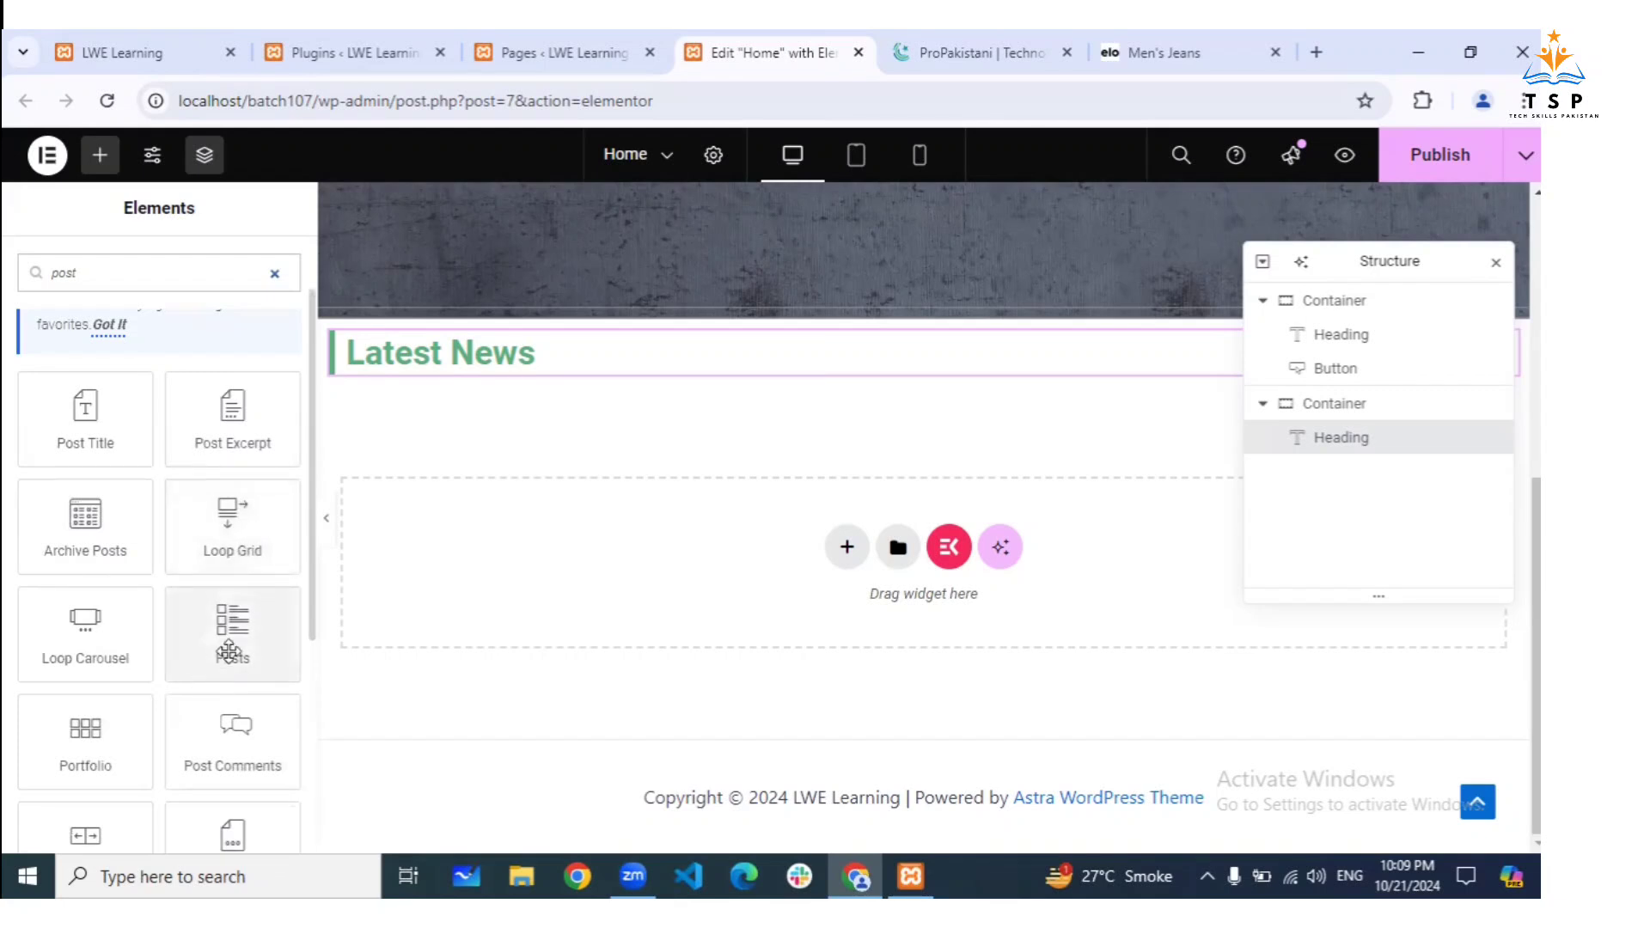
scroll(142, 722, down, 6)
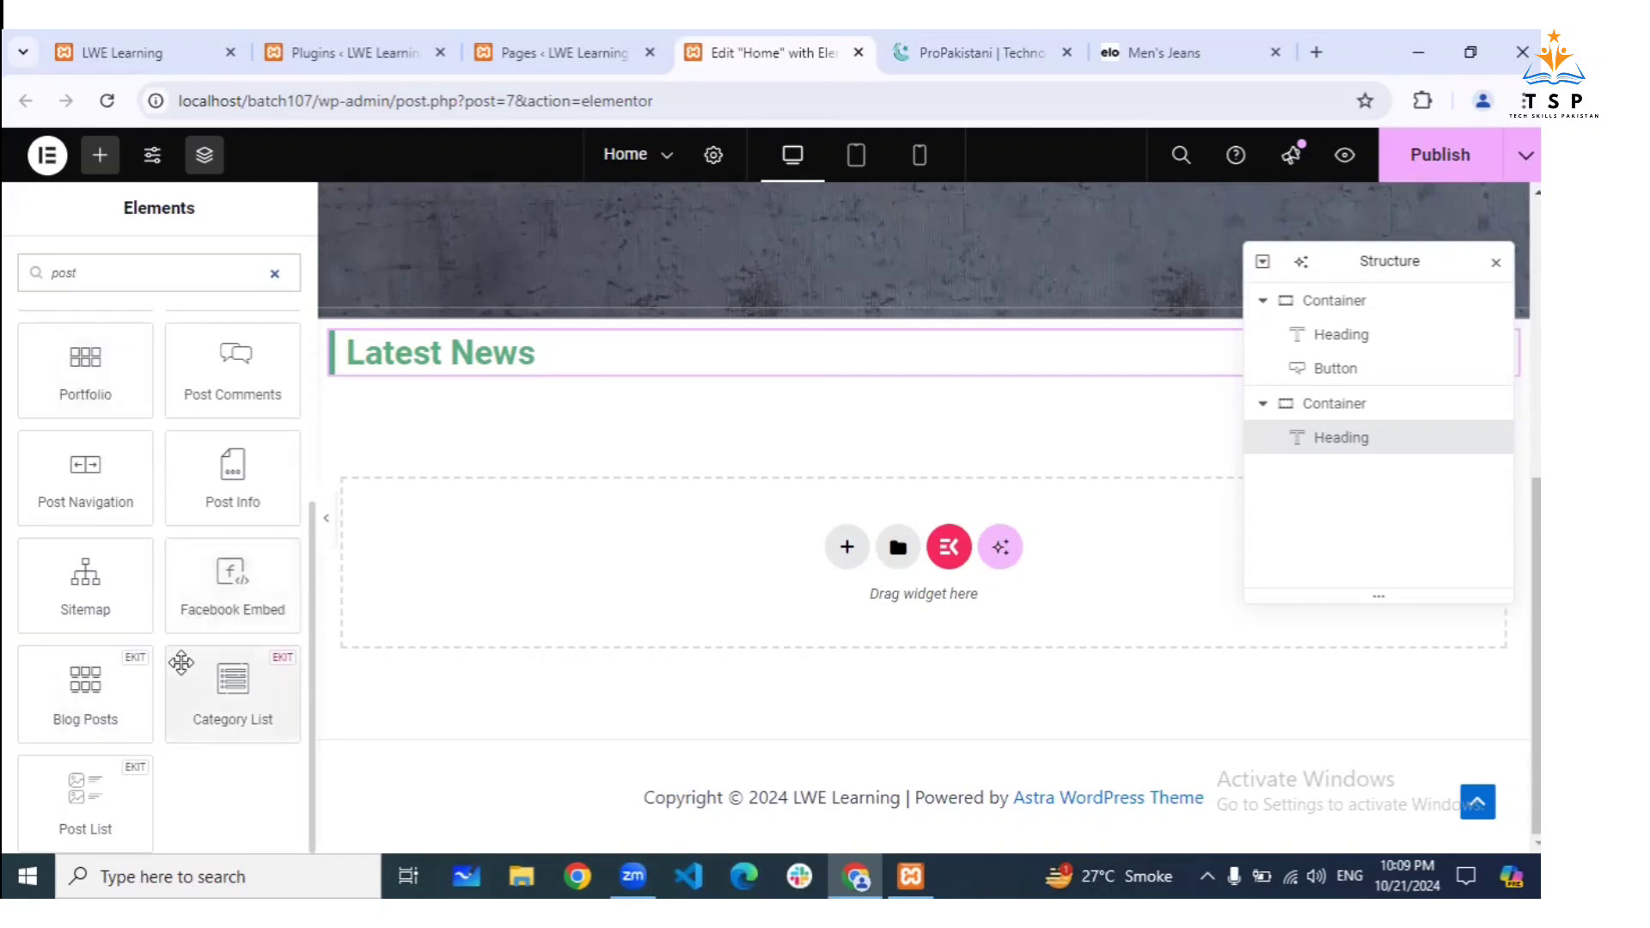
scroll(228, 508, up, 4)
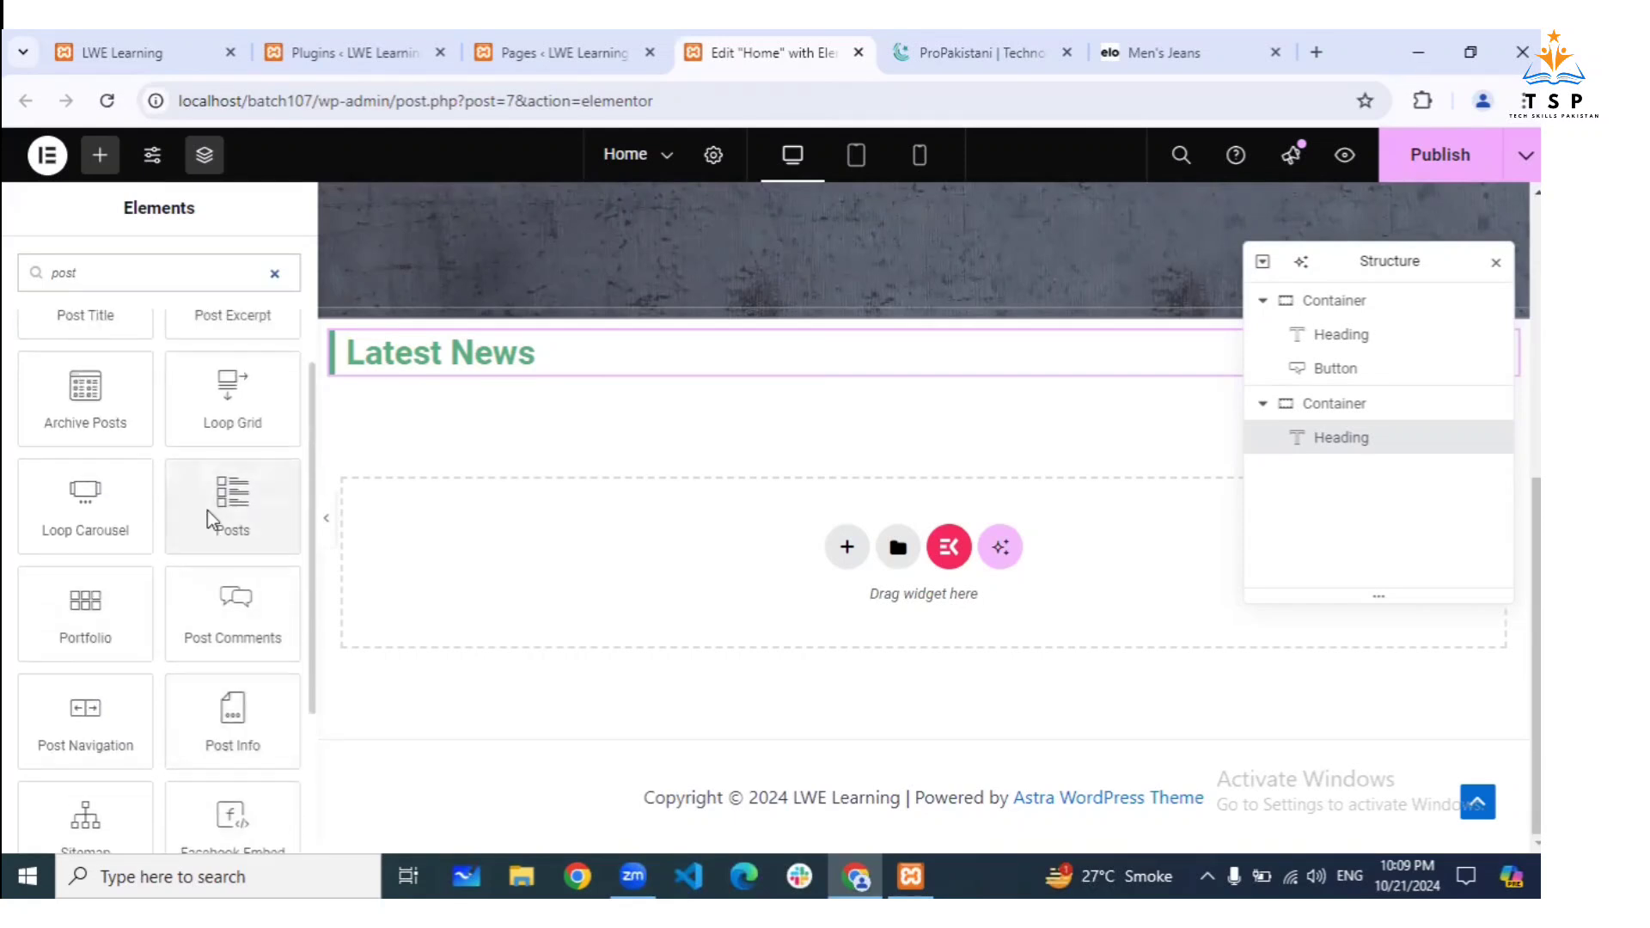
click(226, 567)
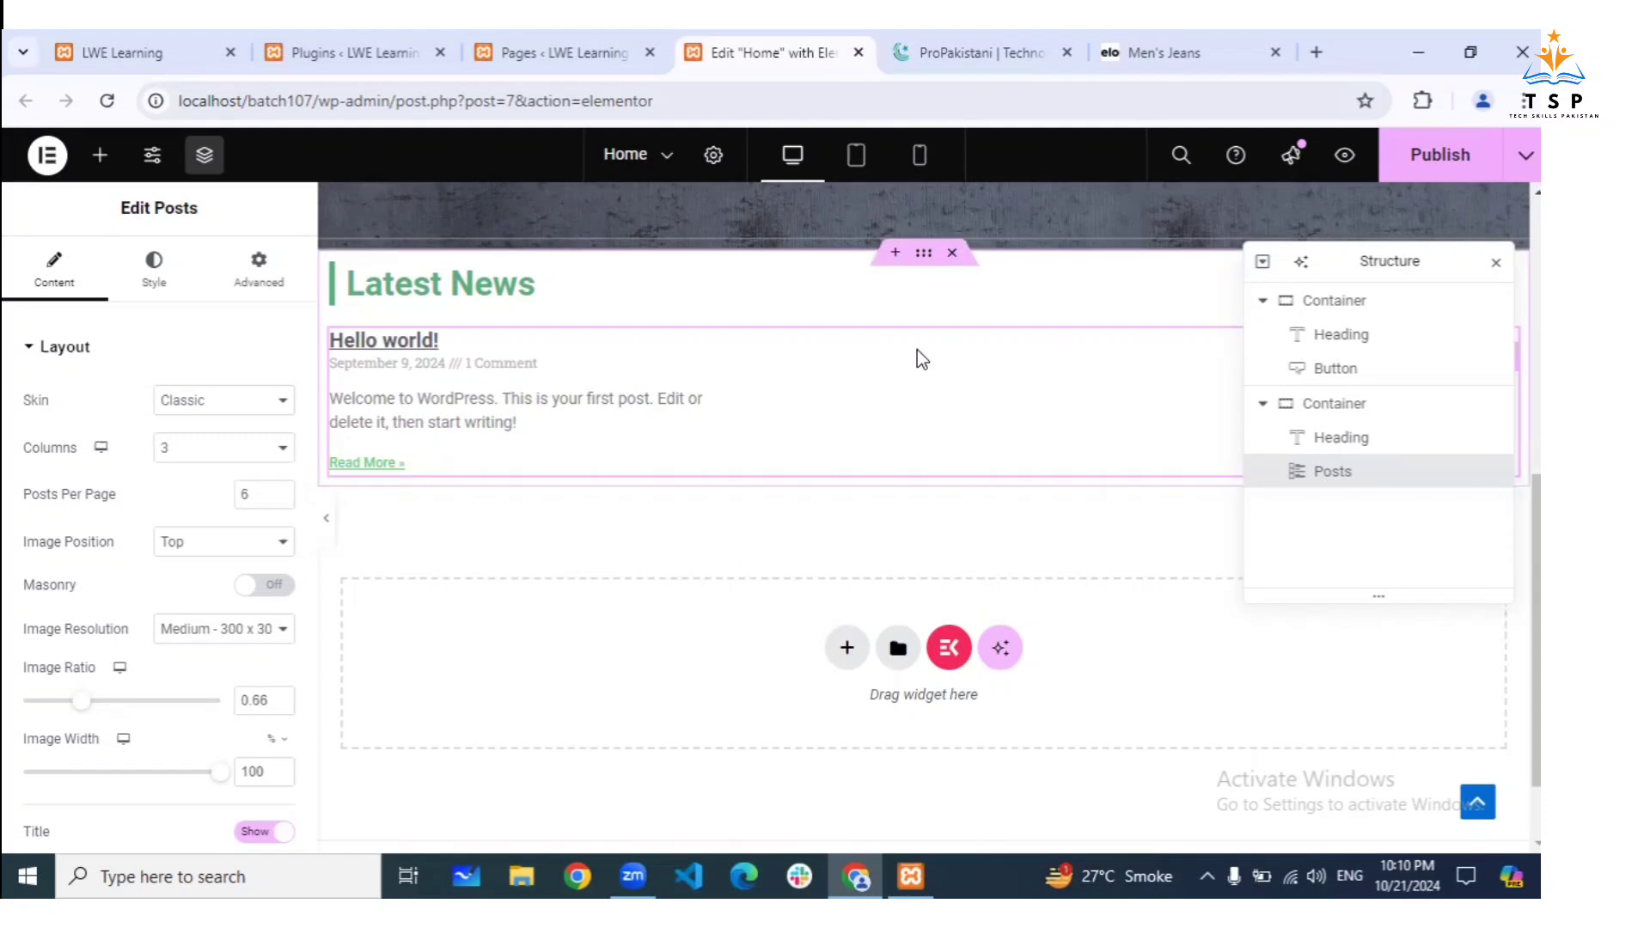
Set the Latest News container's padding to 80 px top and bottom and 0 on the sides, and select the Posts widget
click(924, 258)
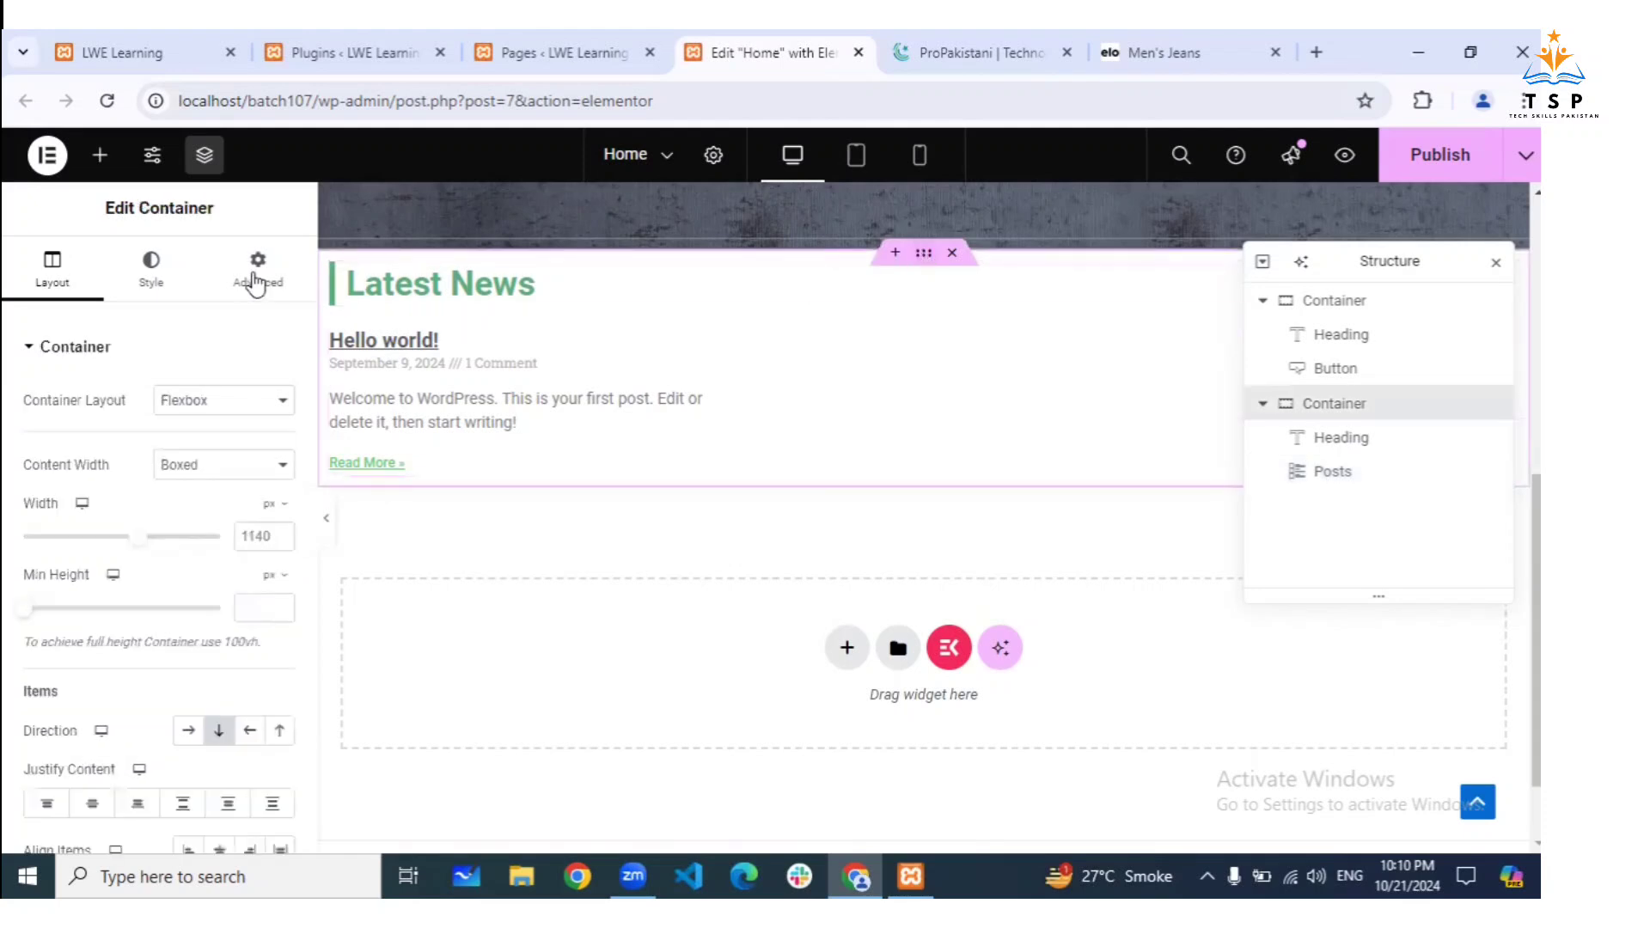
click(257, 268)
click(277, 511)
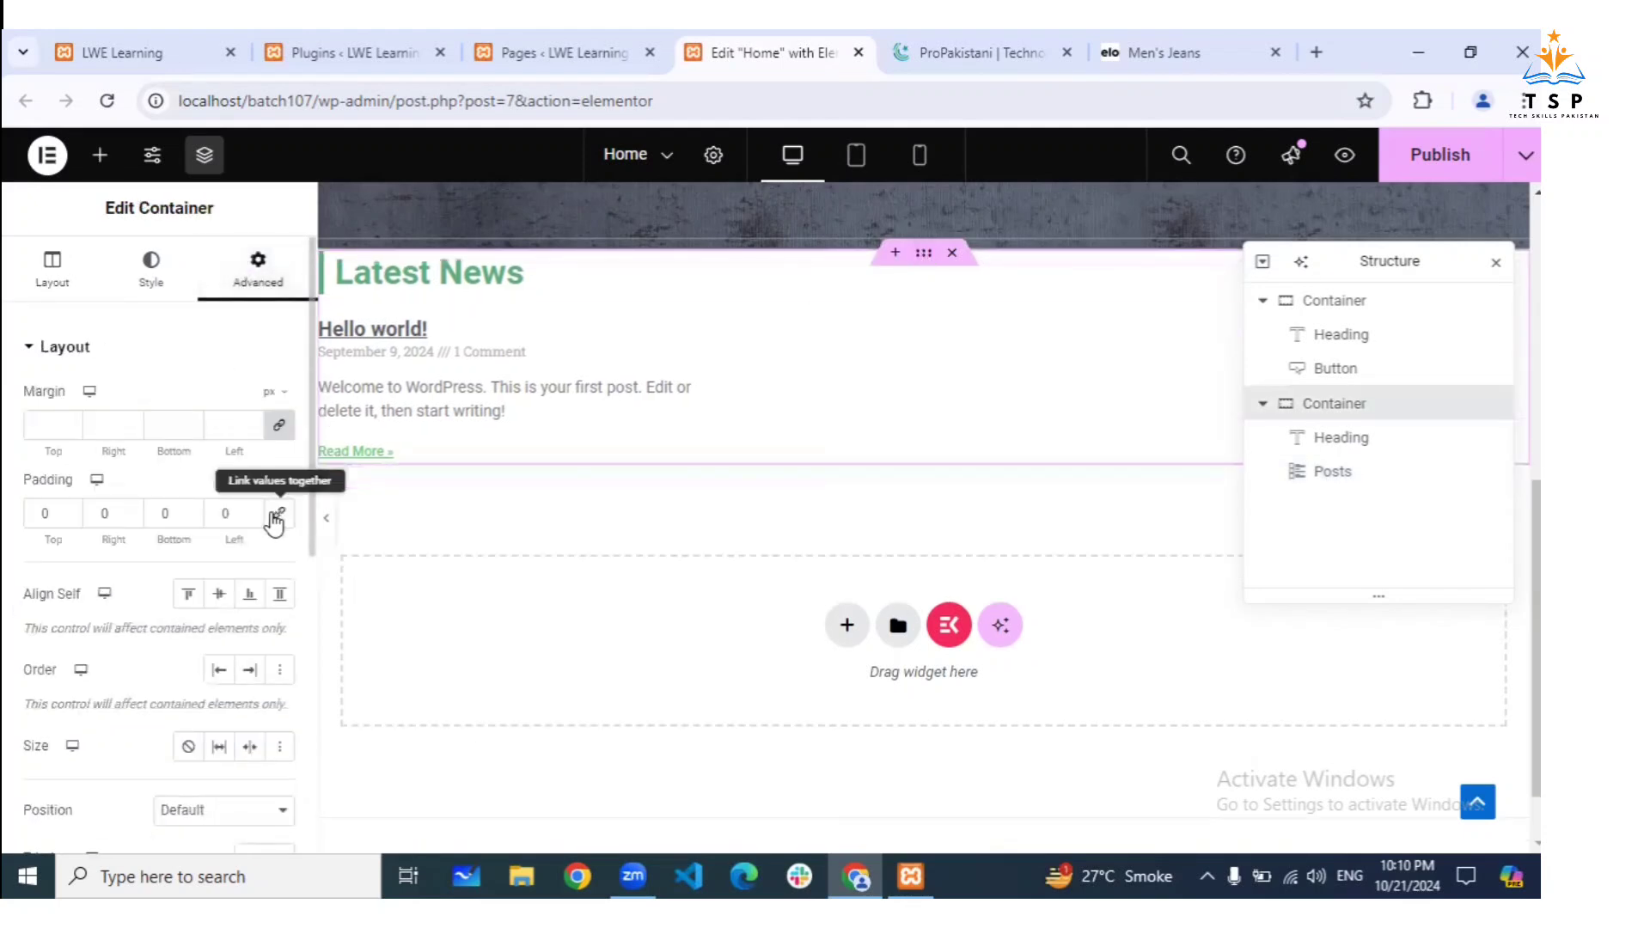
drag(65, 518, 7, 520)
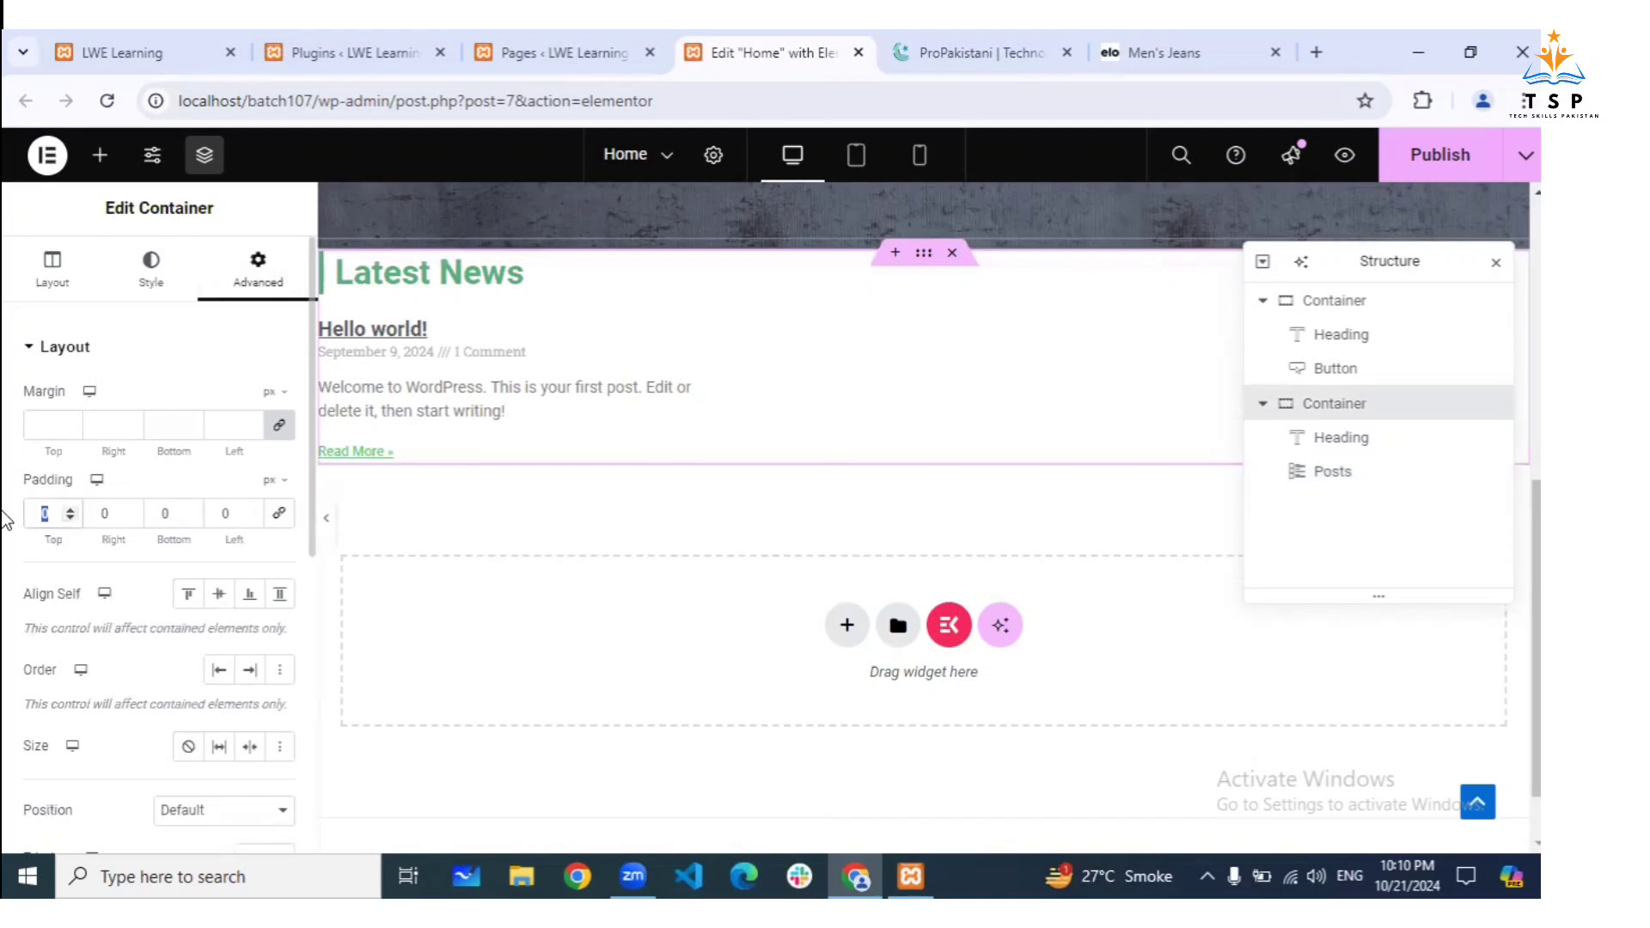
text(80)
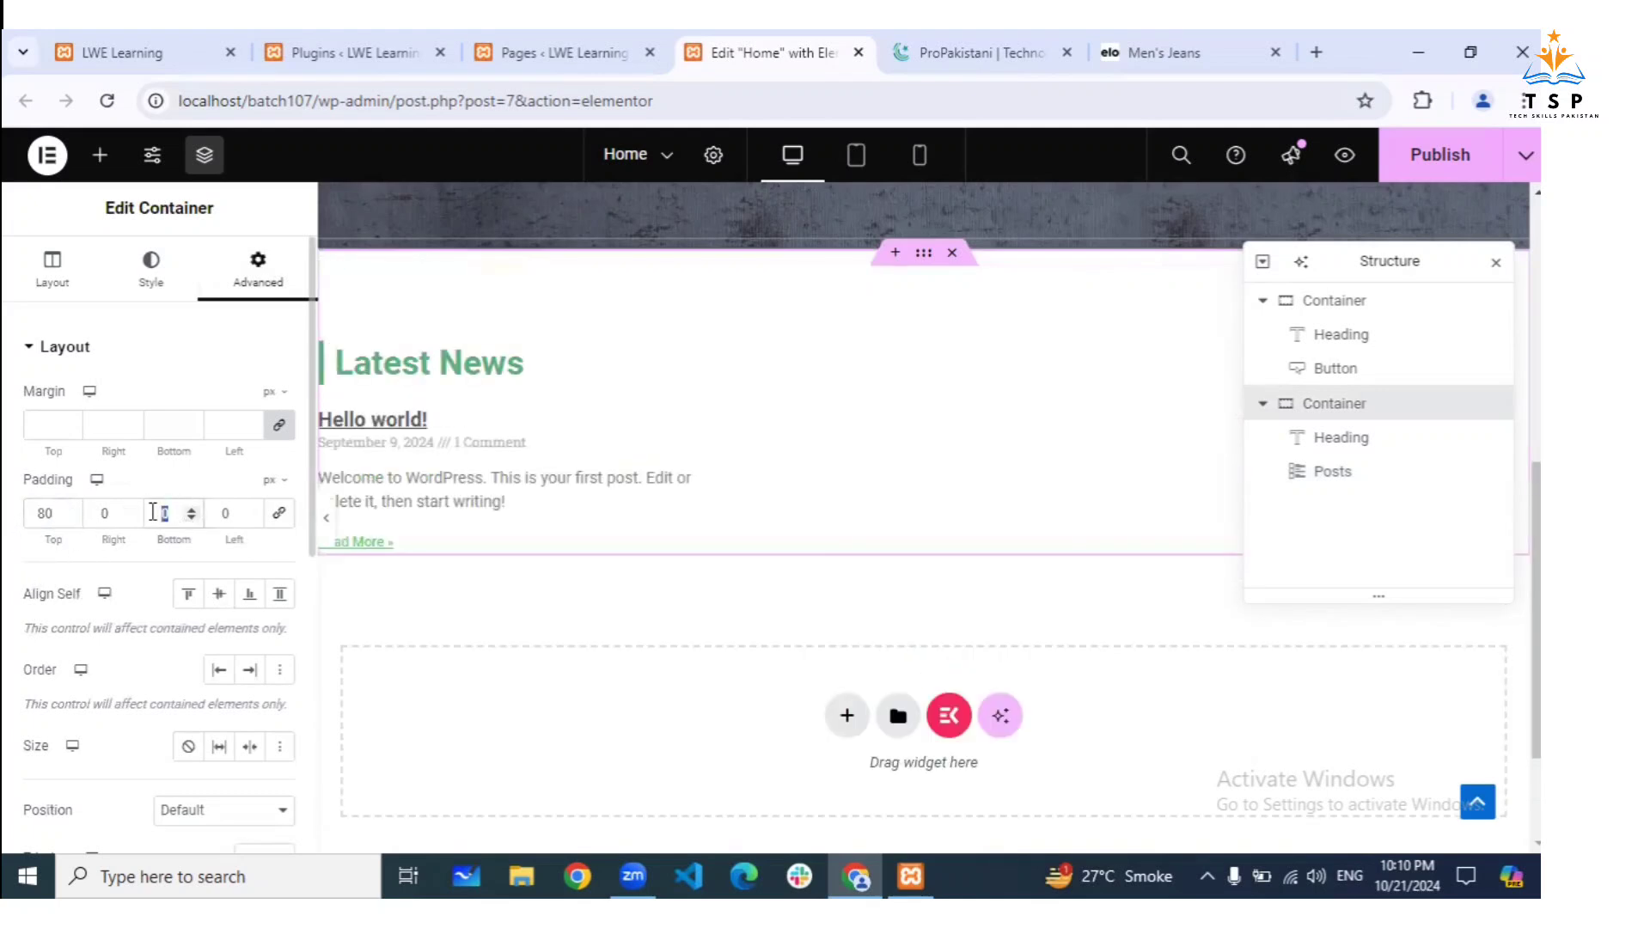
text(80)
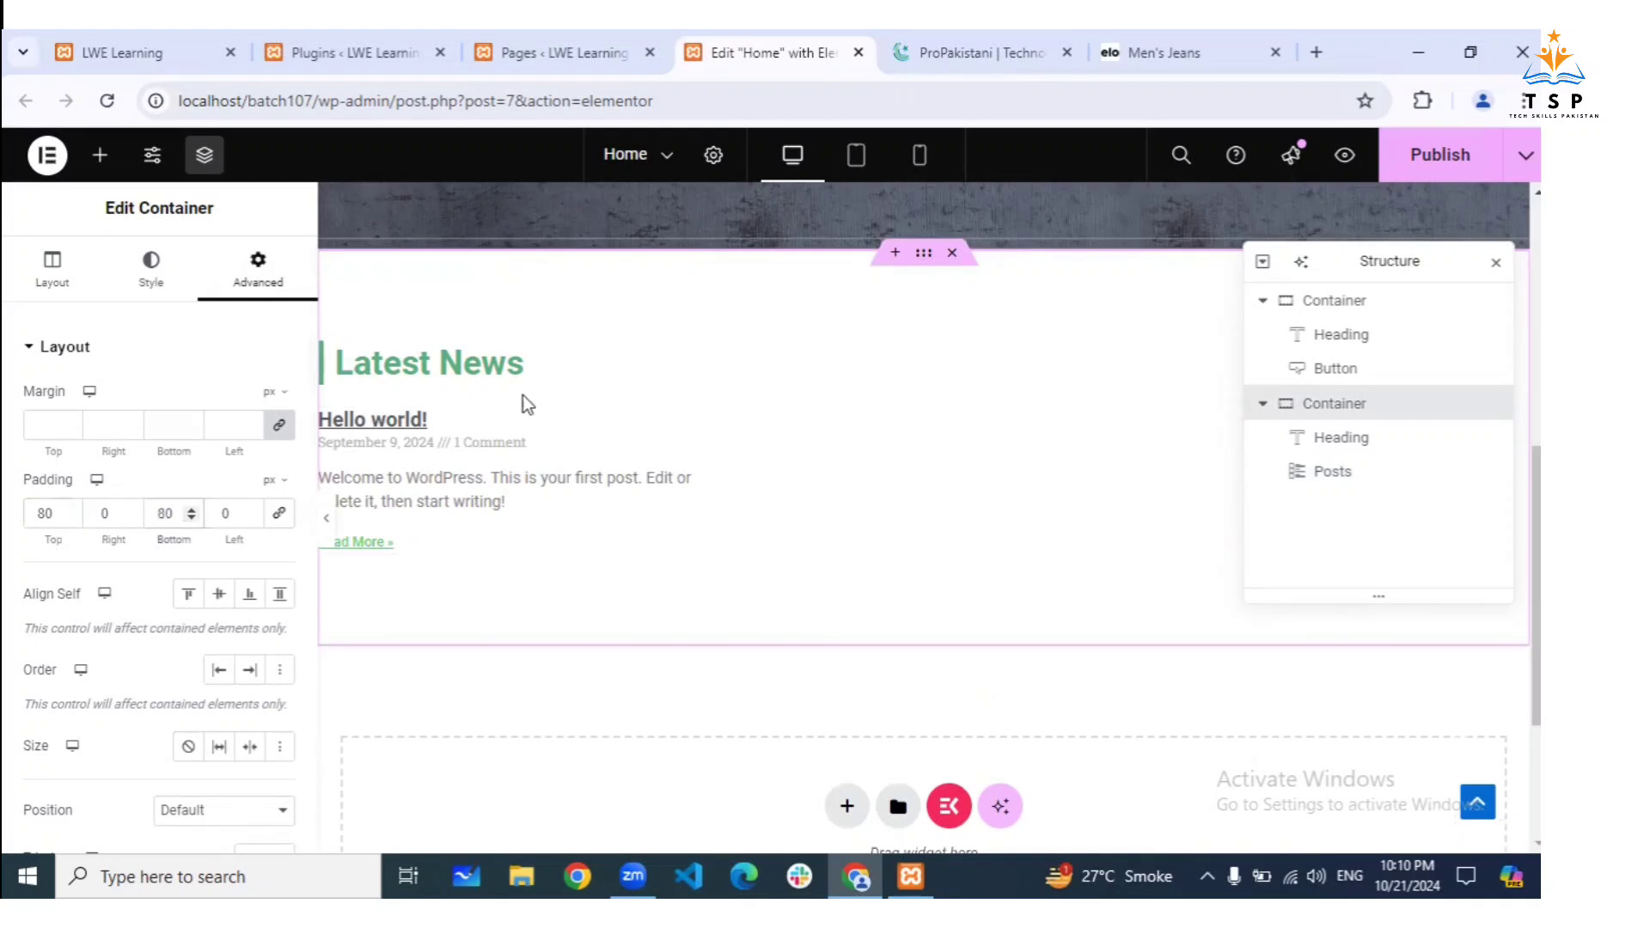
click(565, 451)
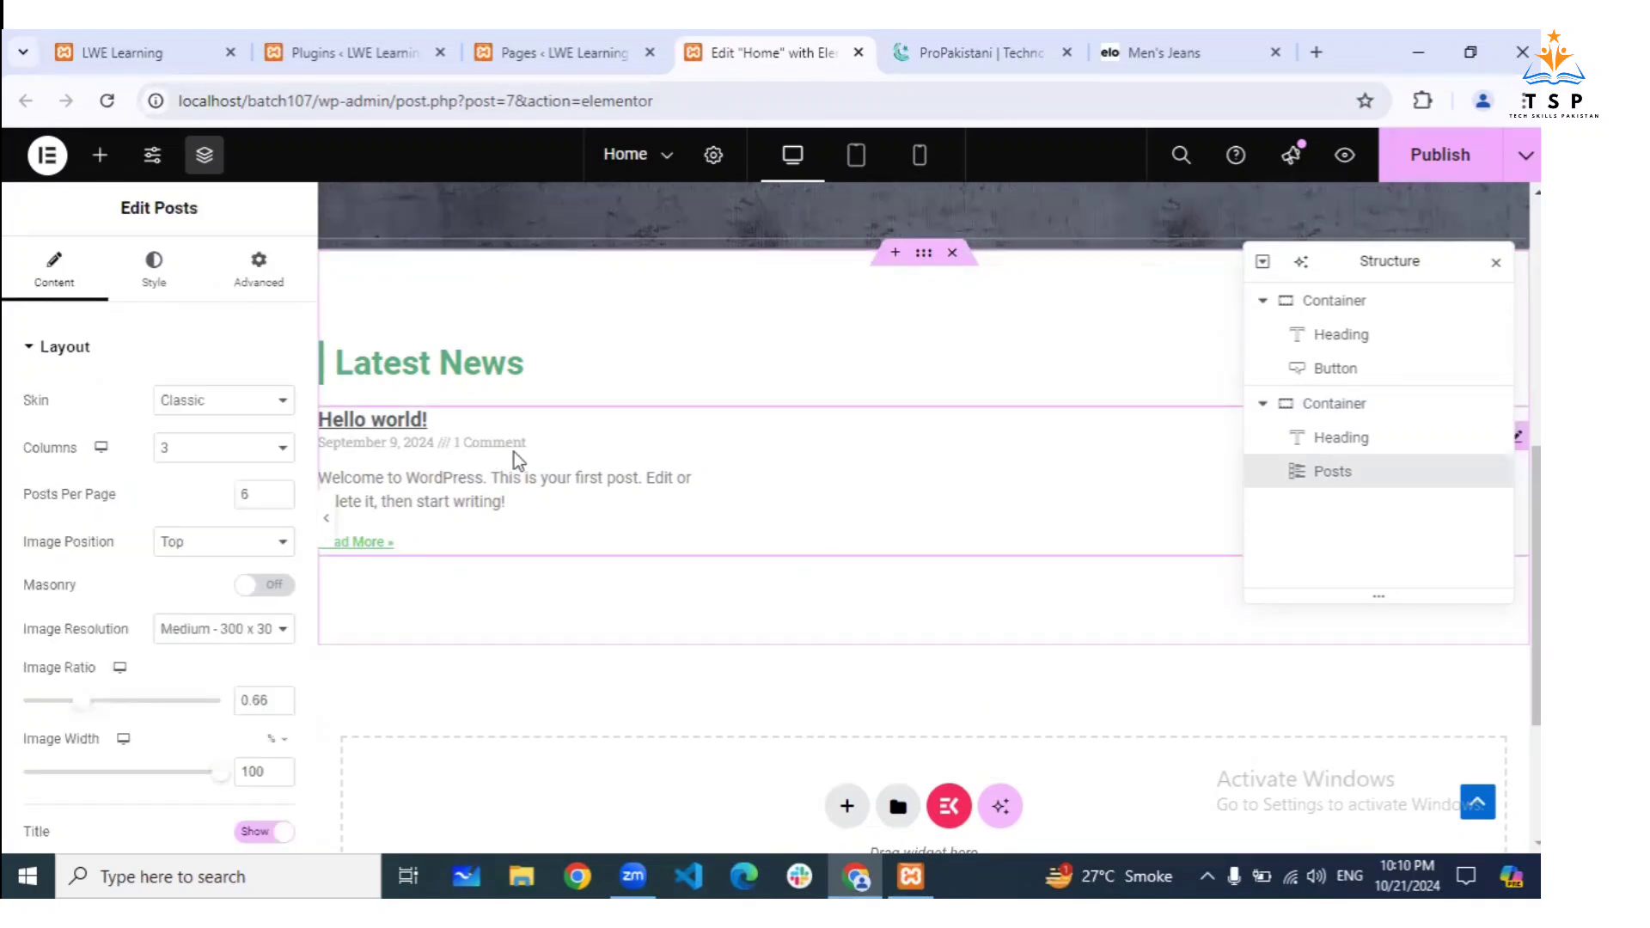
Set the skin of the Posts widget to Cards
click(238, 400)
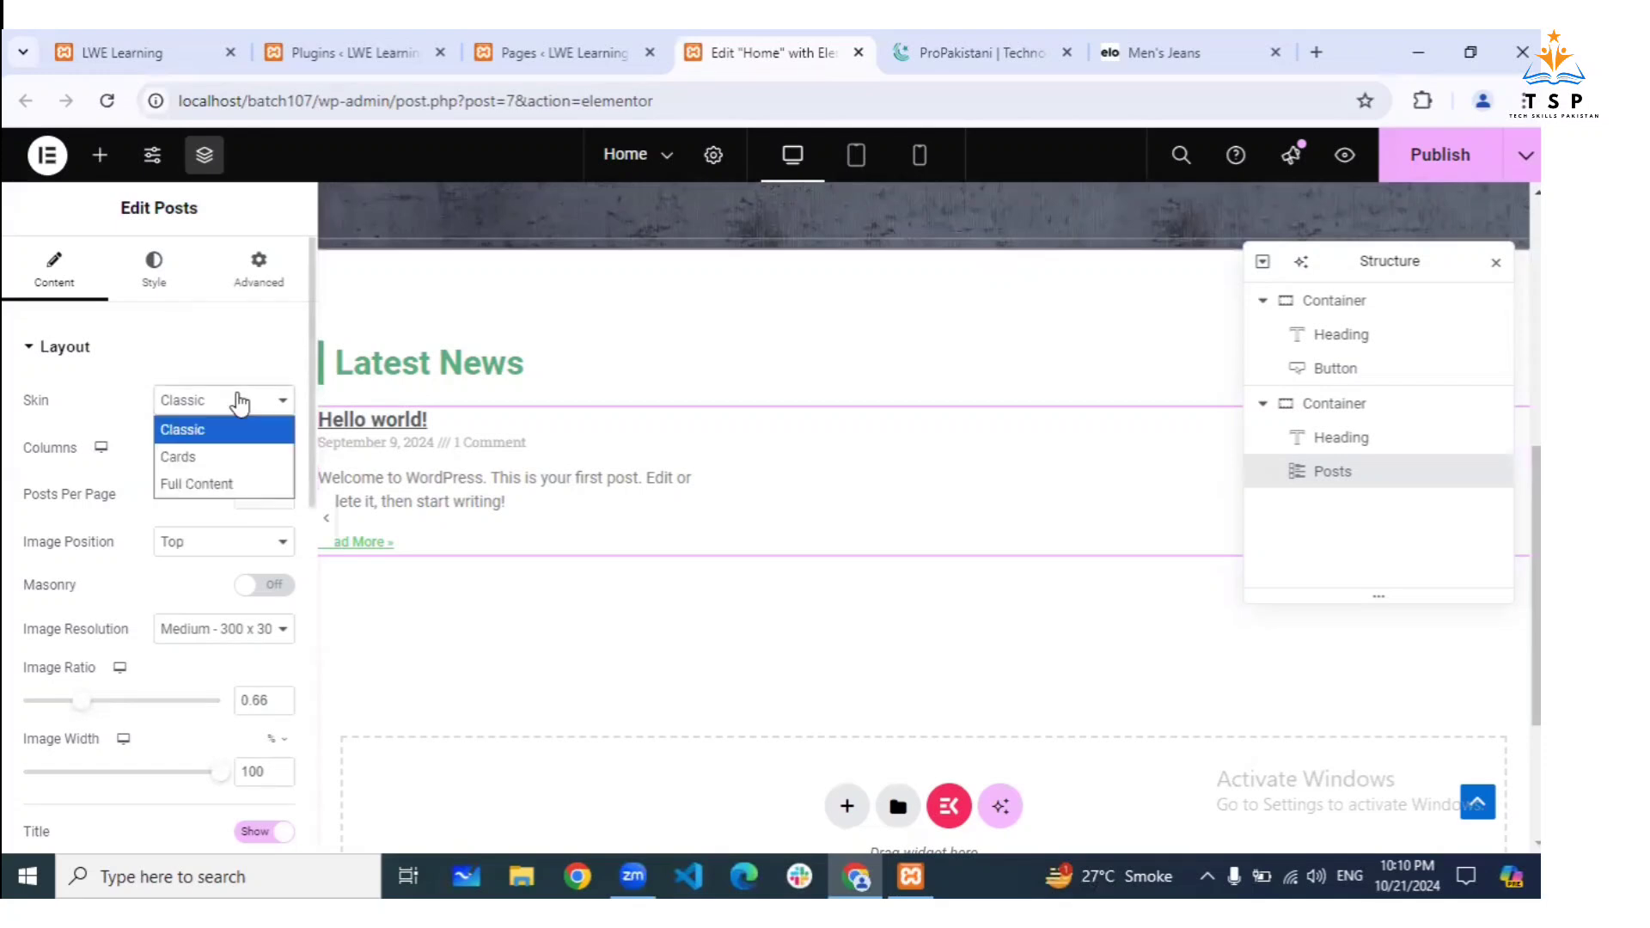
click(222, 455)
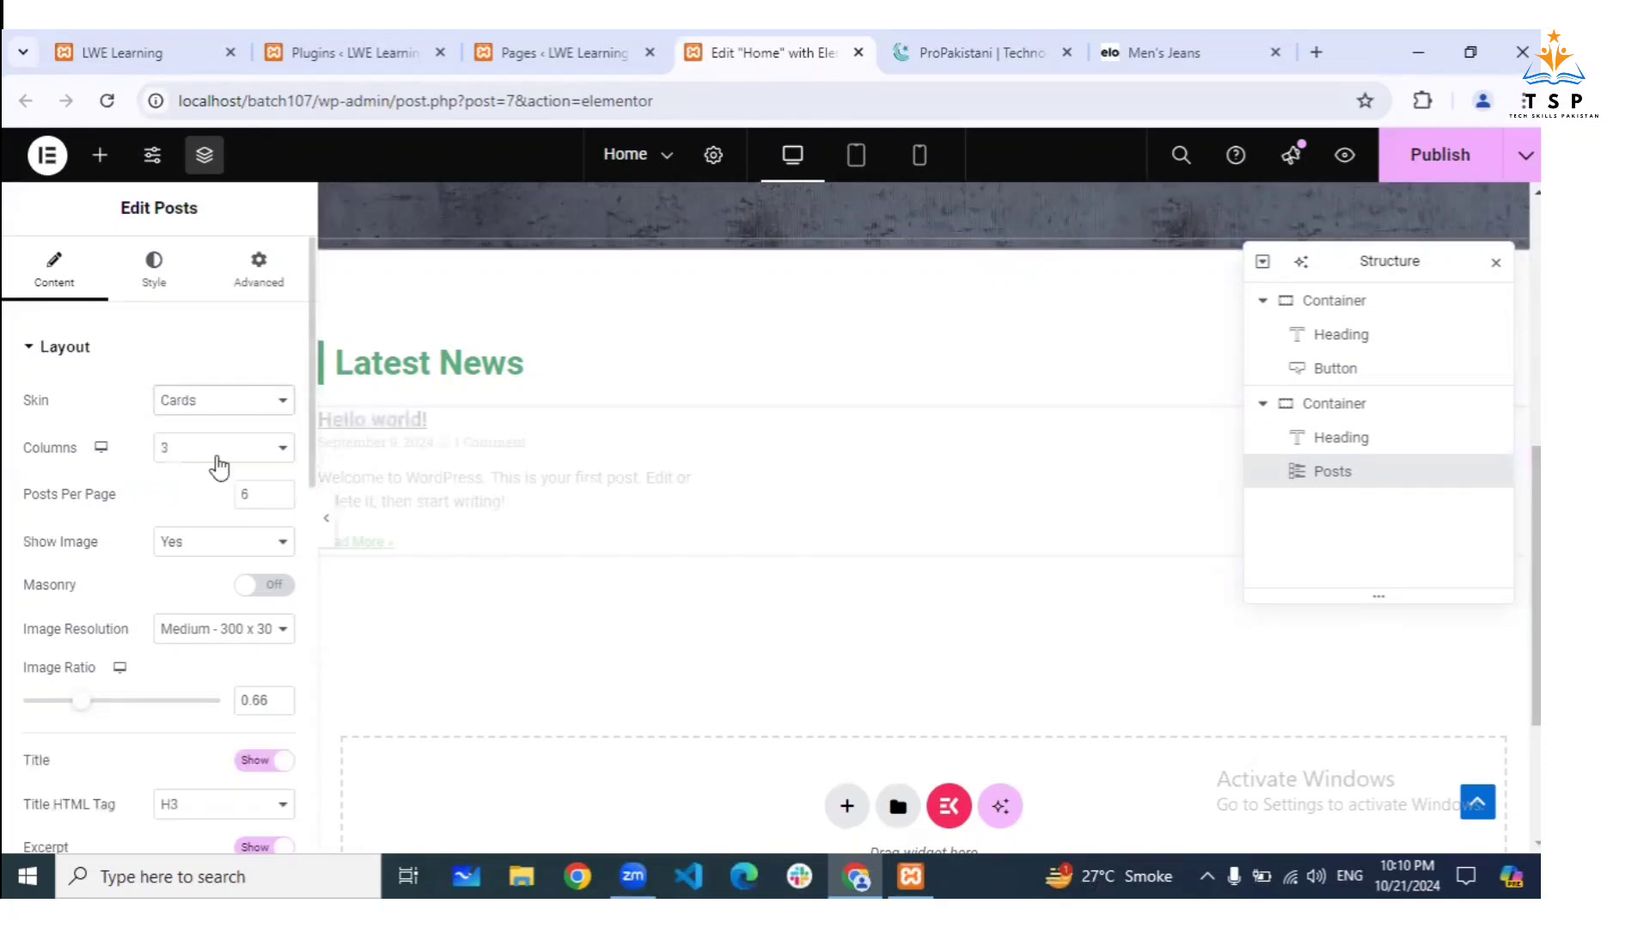
click(260, 415)
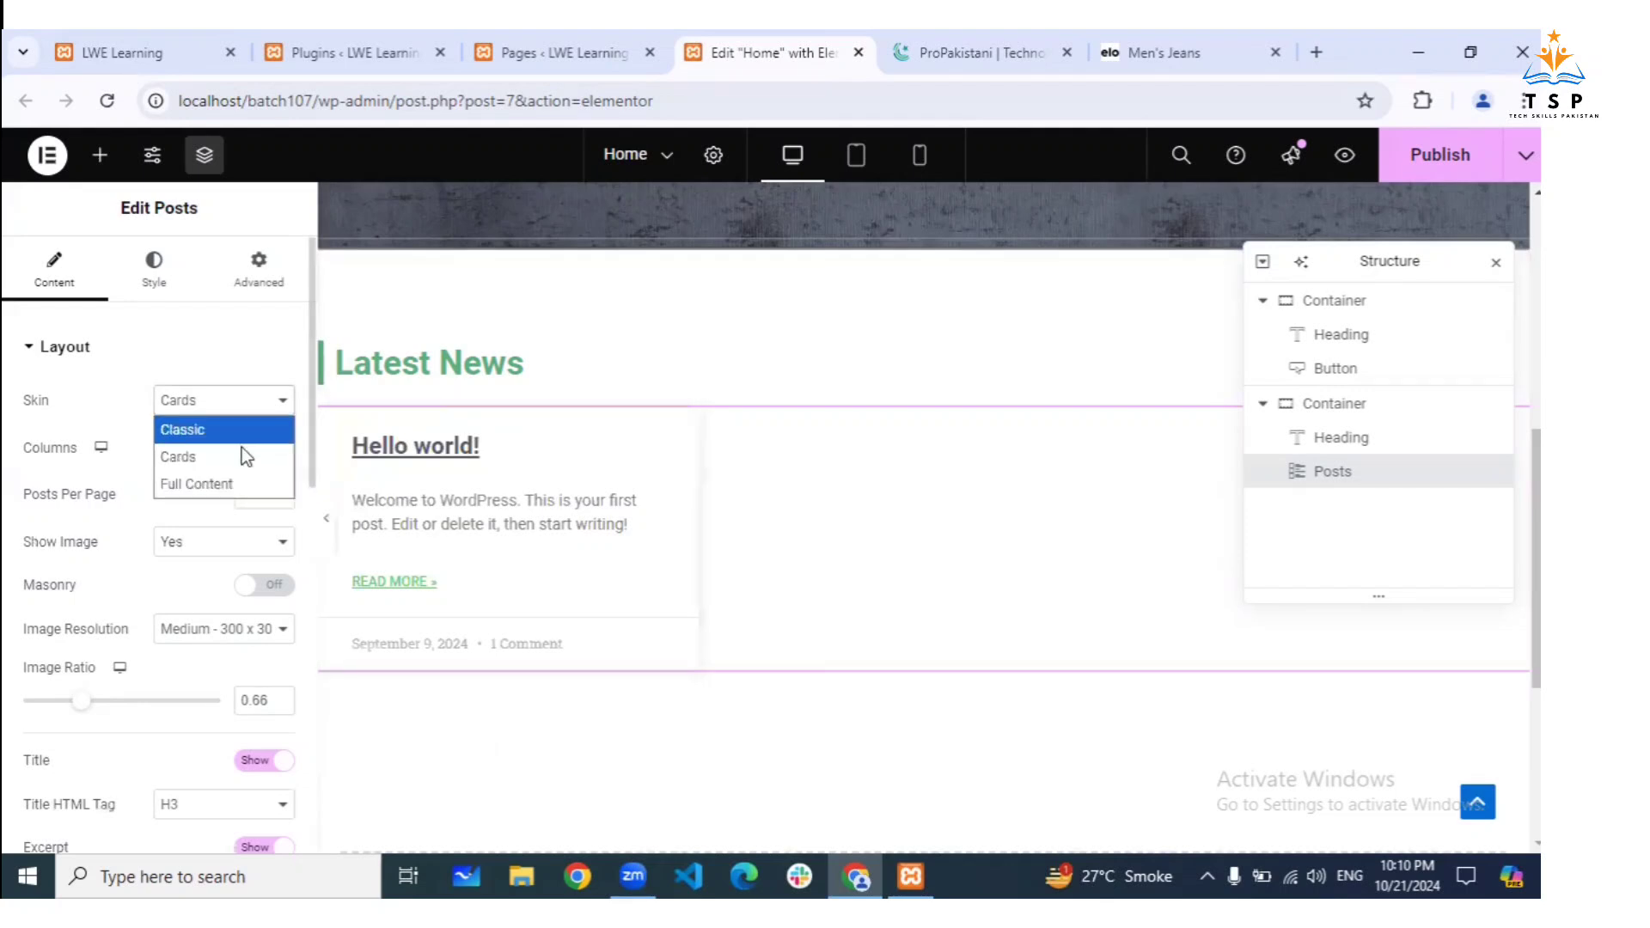
click(5, 468)
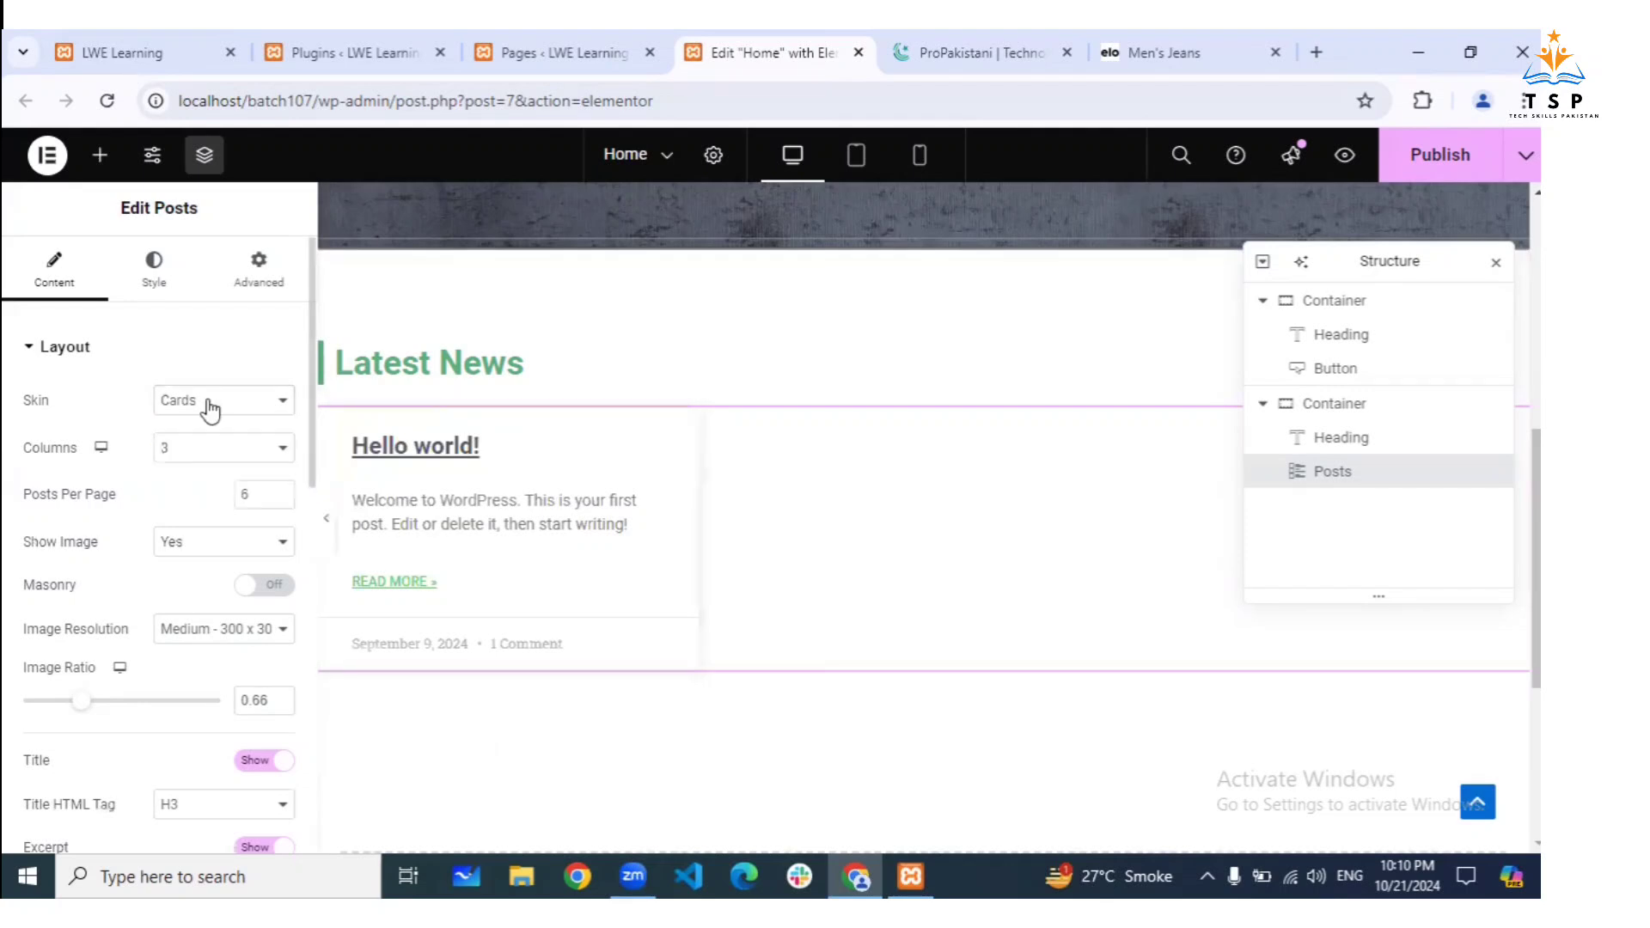
Set the Posts widget to display its cards in 4 columns, using the ProPakistani page as reference
click(1031, 50)
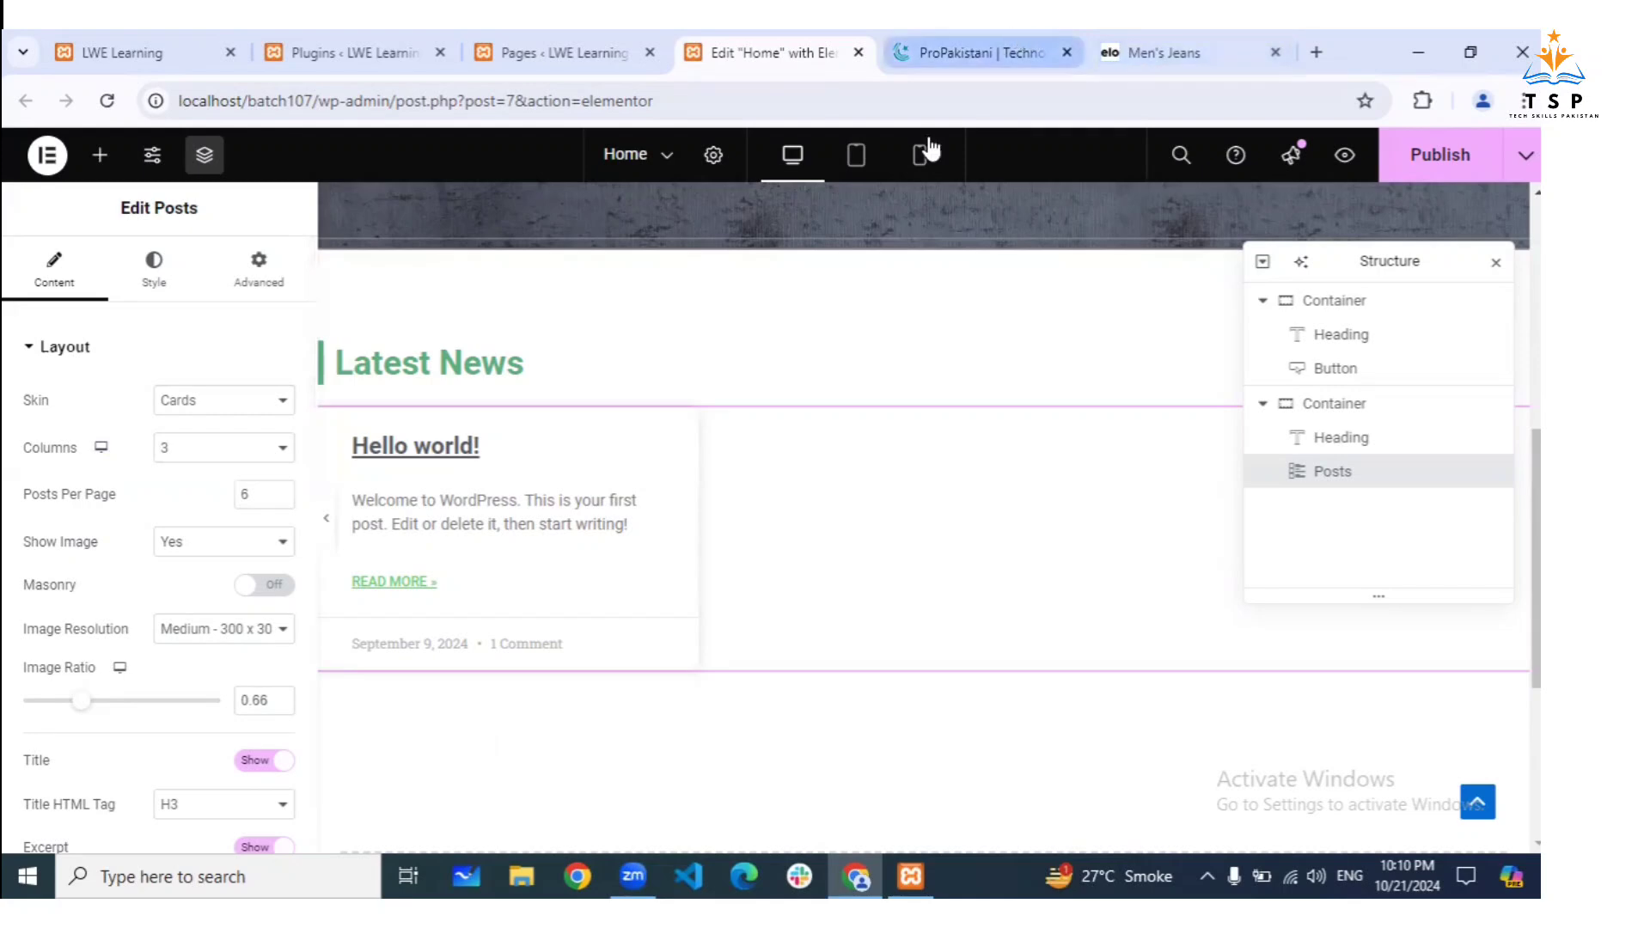
click(766, 41)
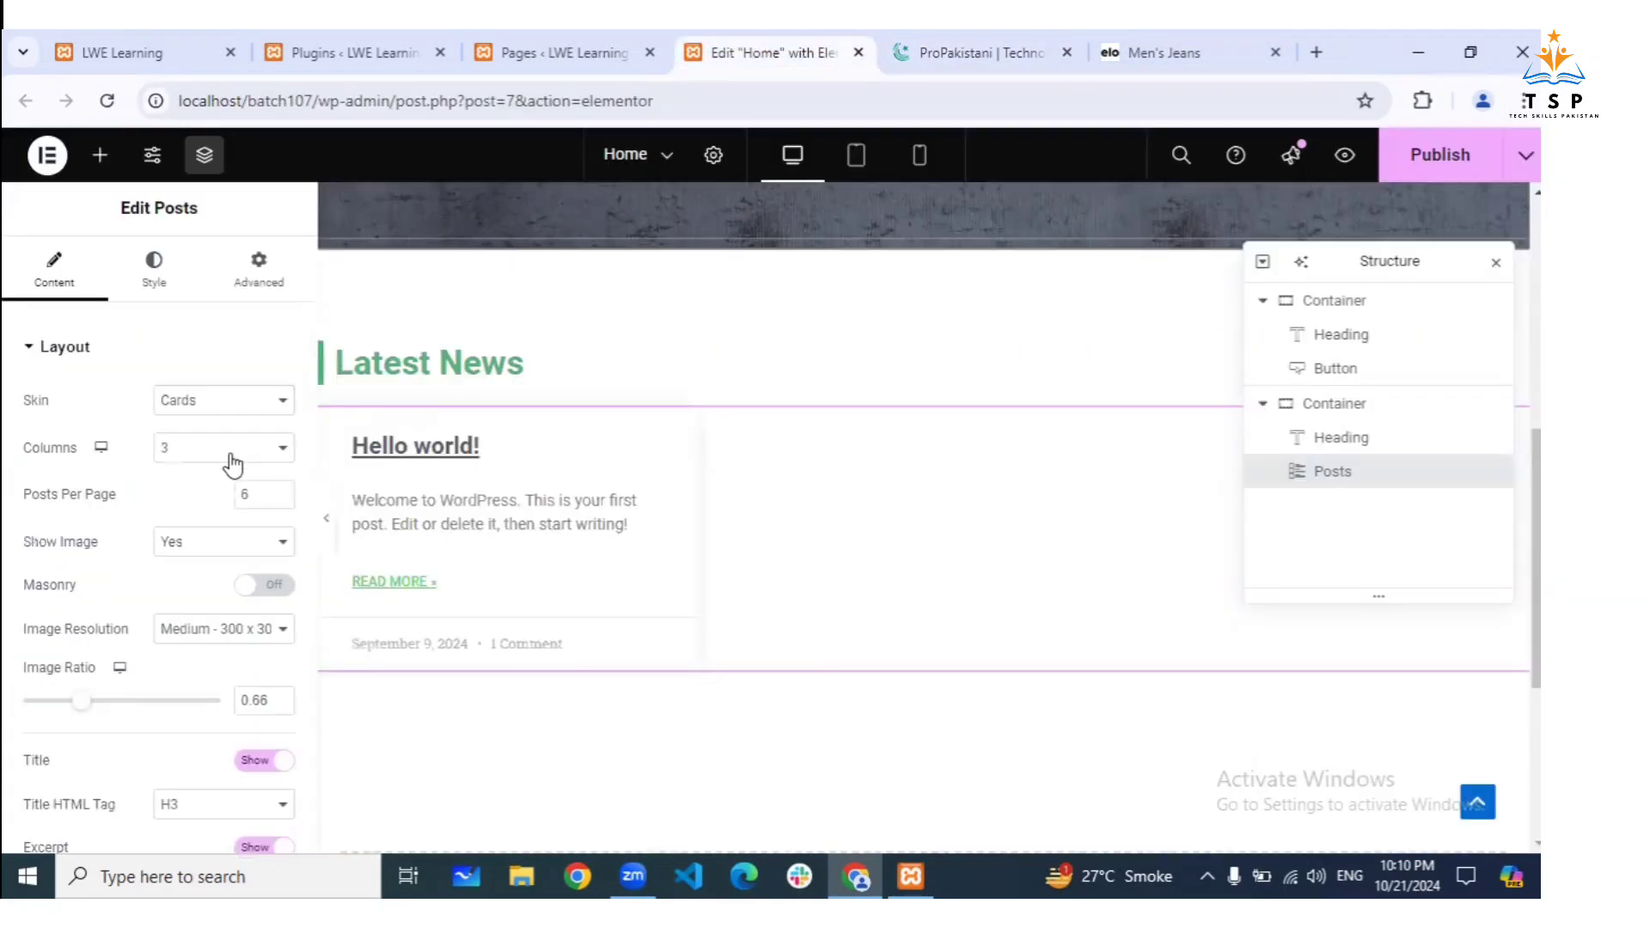
click(225, 451)
click(208, 559)
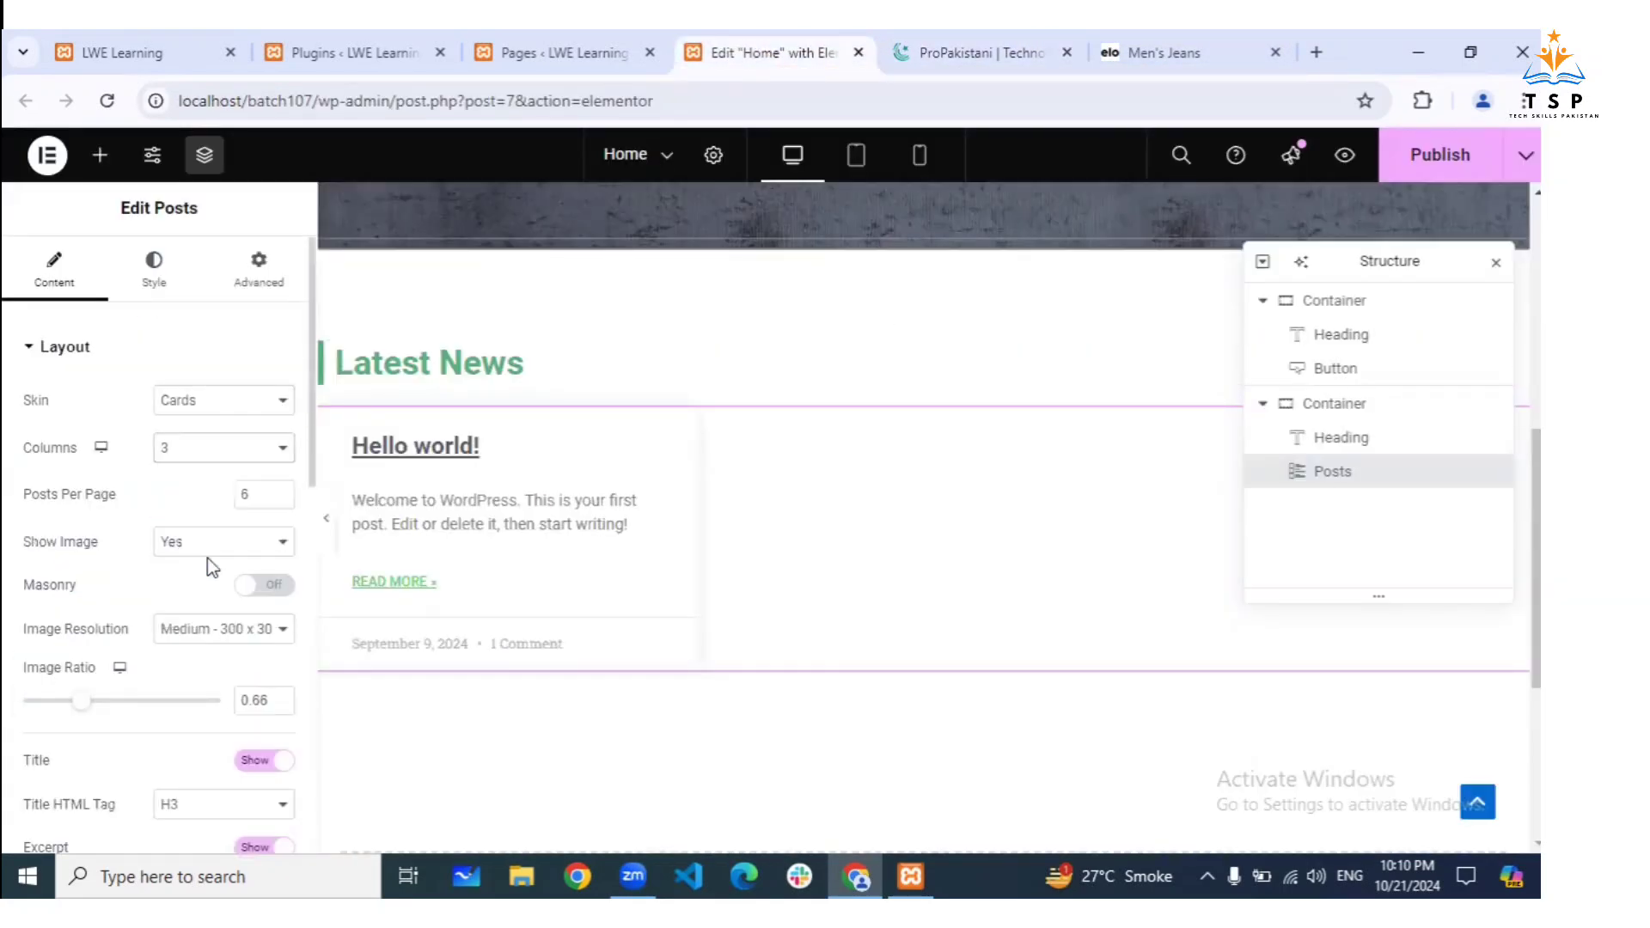
Check the ProPakistani Latest News grid for reference and set the Posts widget to 12 posts per page
click(890, 38)
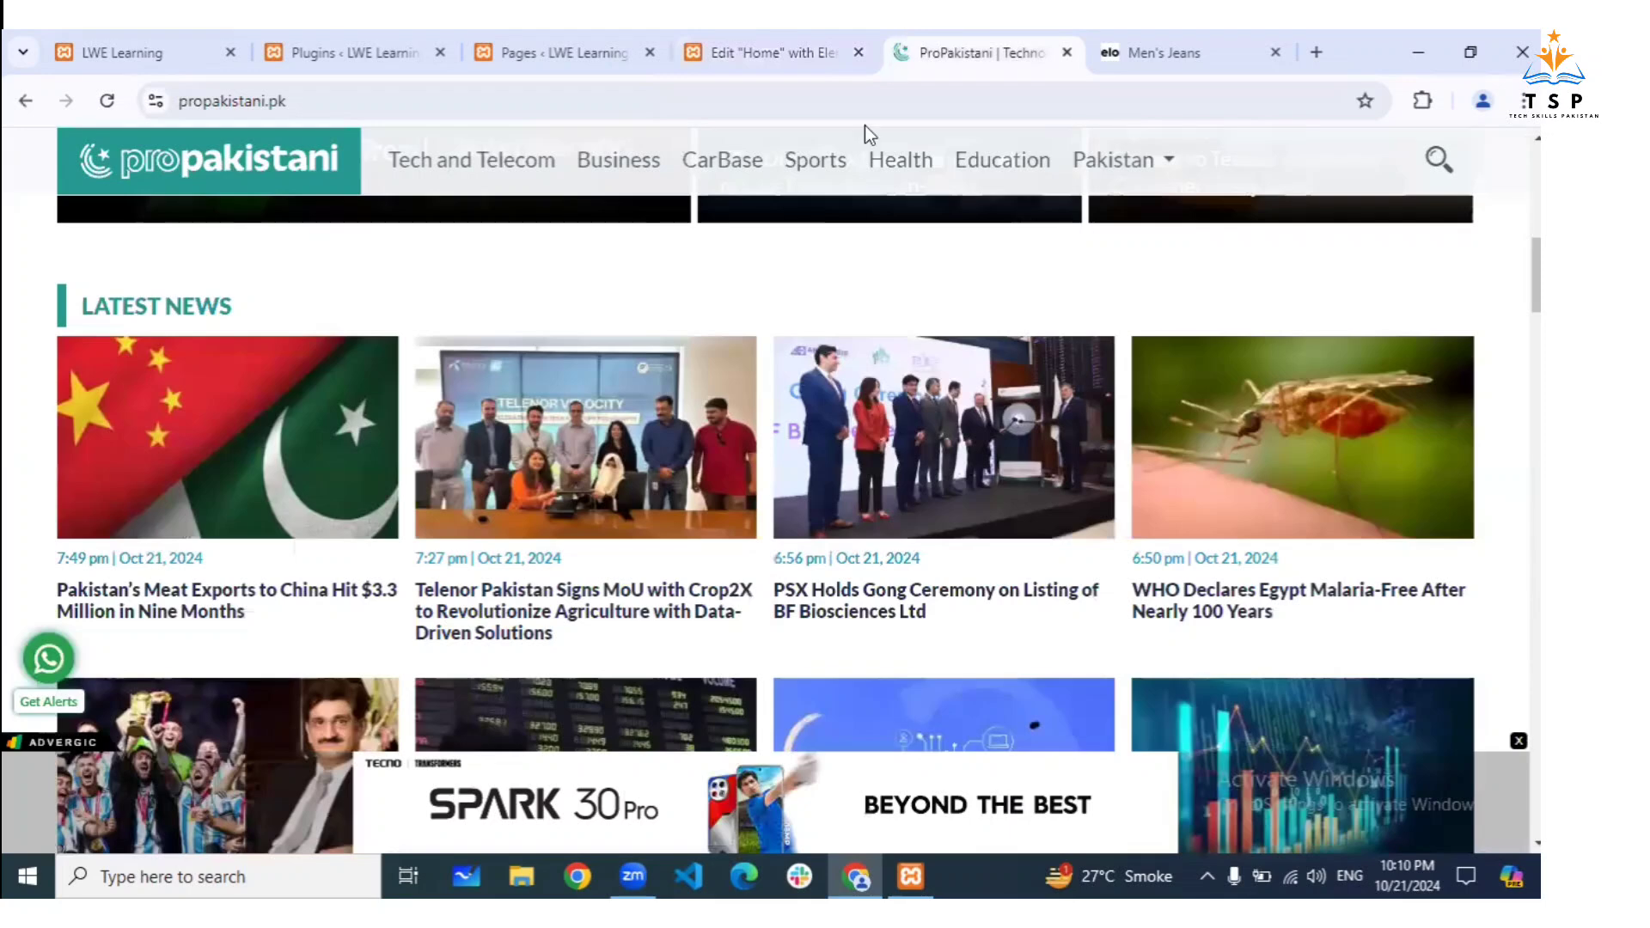
scroll(701, 447, down, 1)
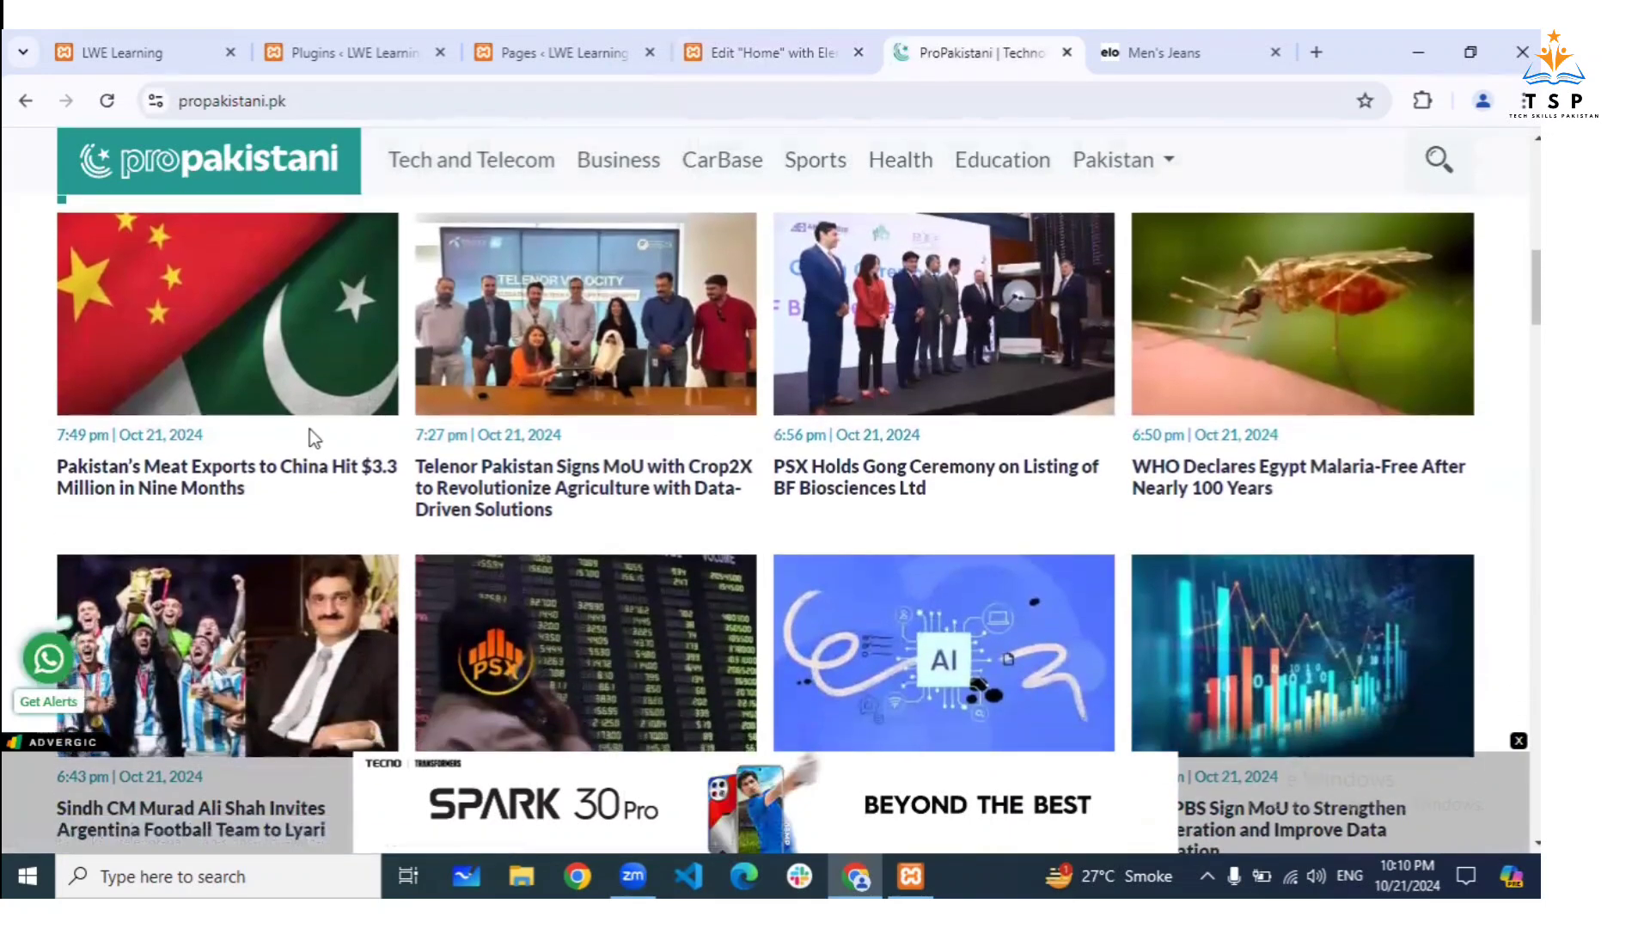
scroll(643, 418, down, 3)
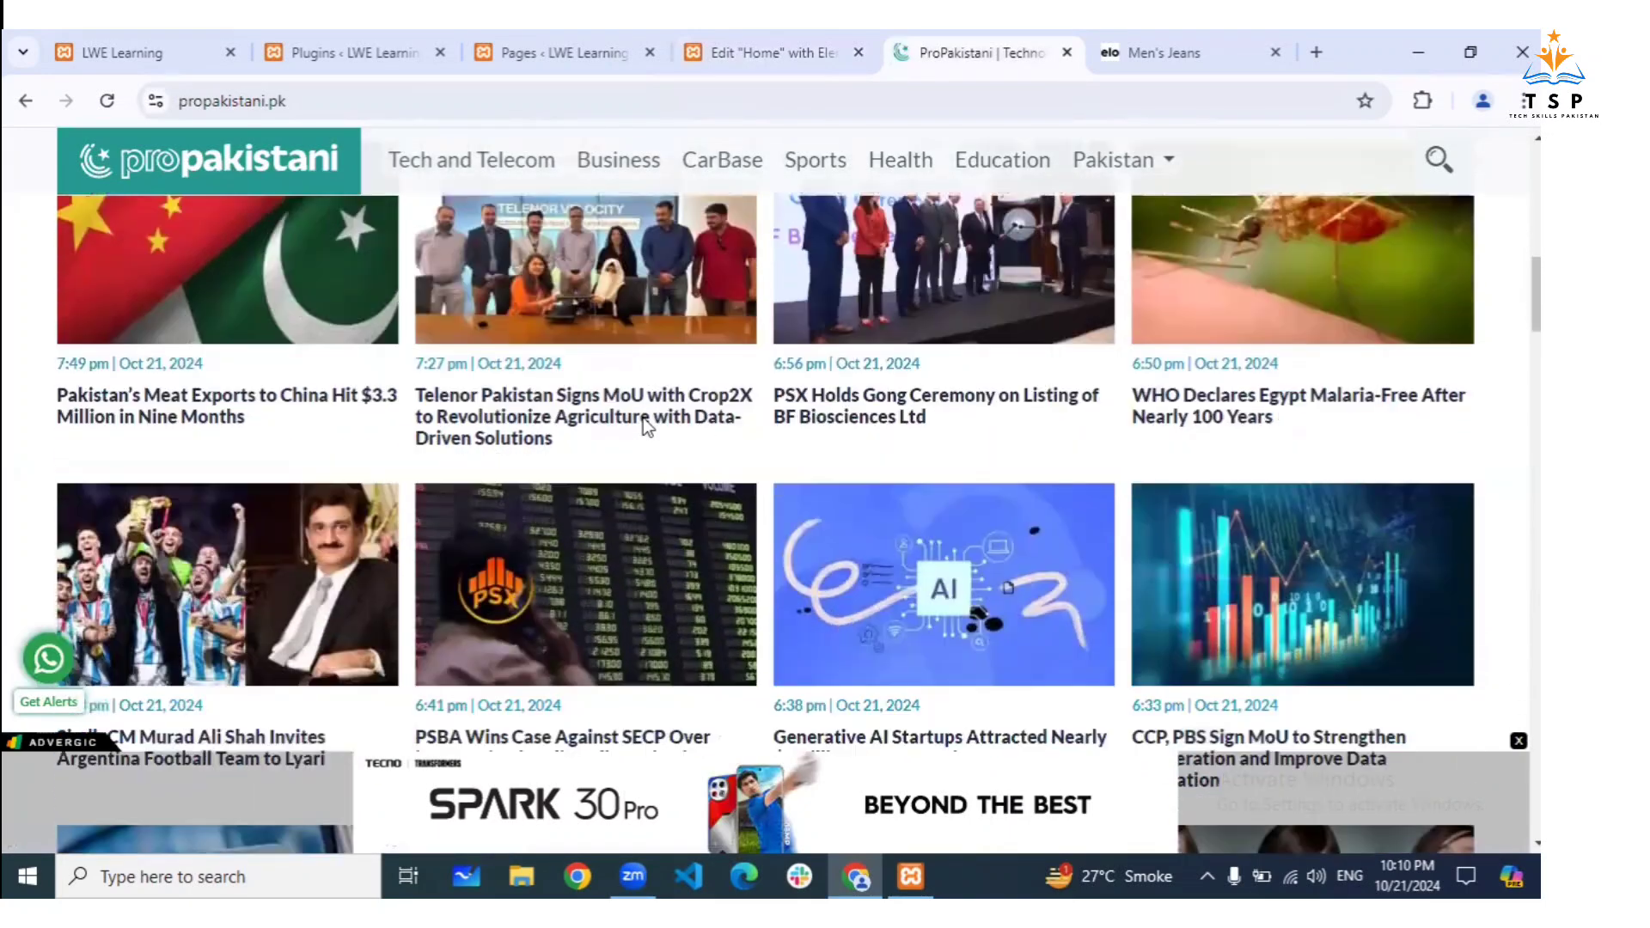
scroll(642, 416, down, 2)
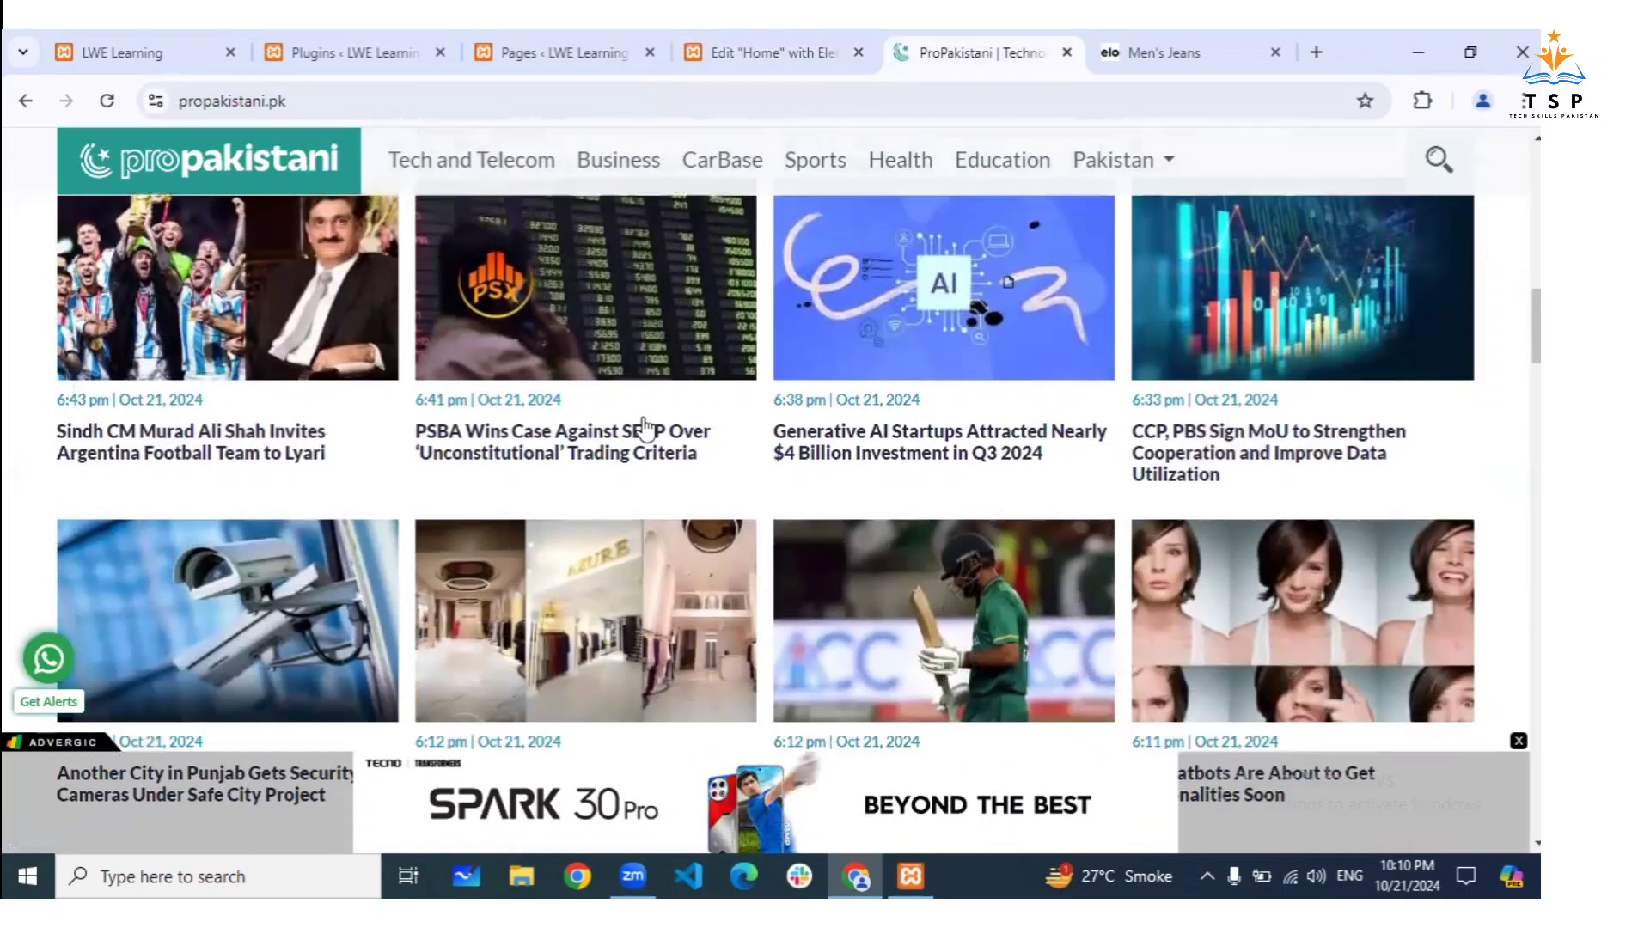
scroll(646, 427, down, 5)
scroll(790, 479, up, 4)
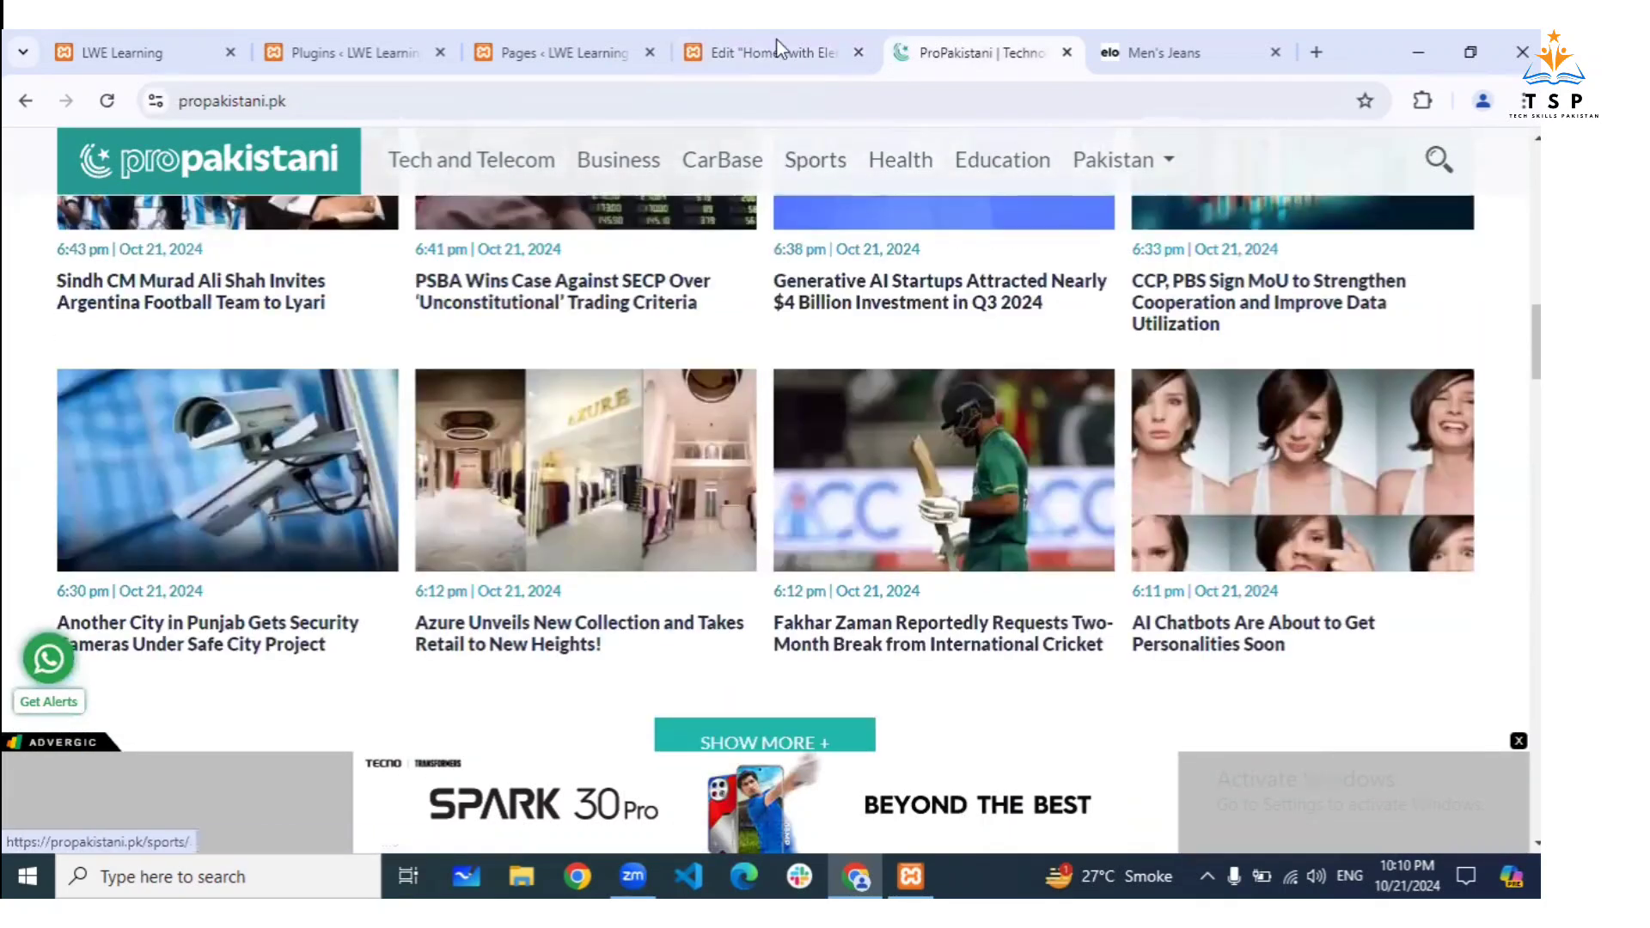
click(777, 50)
click(279, 493)
click(279, 493)
click(280, 493)
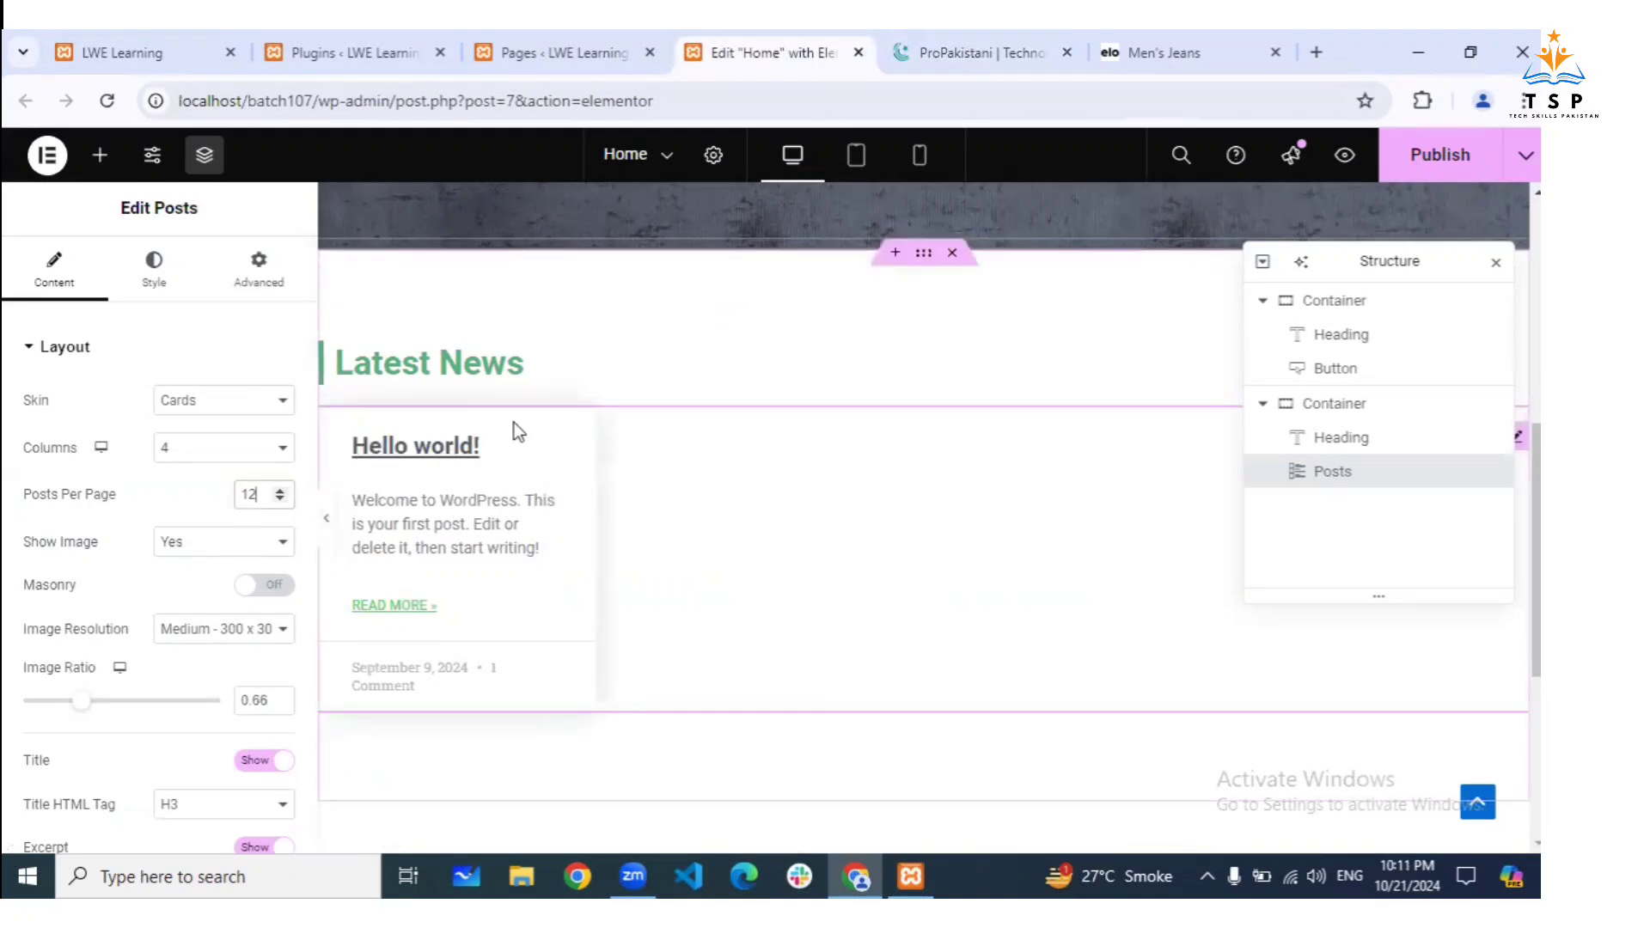
Compare the post details with ProPakistani, remove Comments from the Posts widget's meta data and add Time
scroll(139, 632, down, 3)
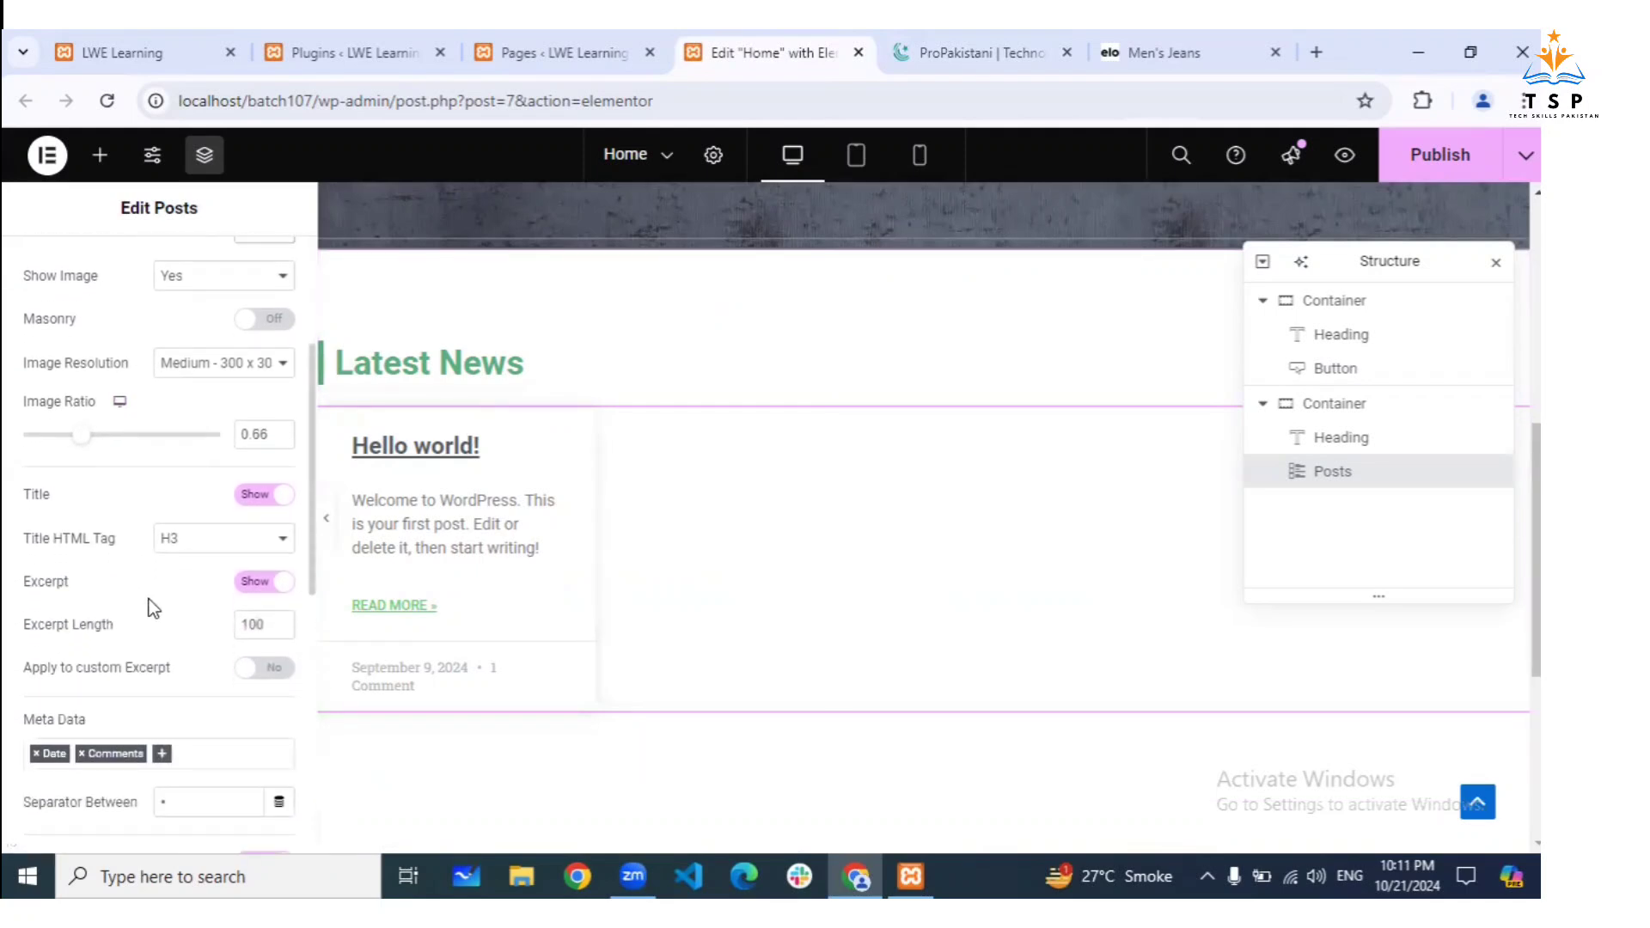
scroll(151, 595, down, 1)
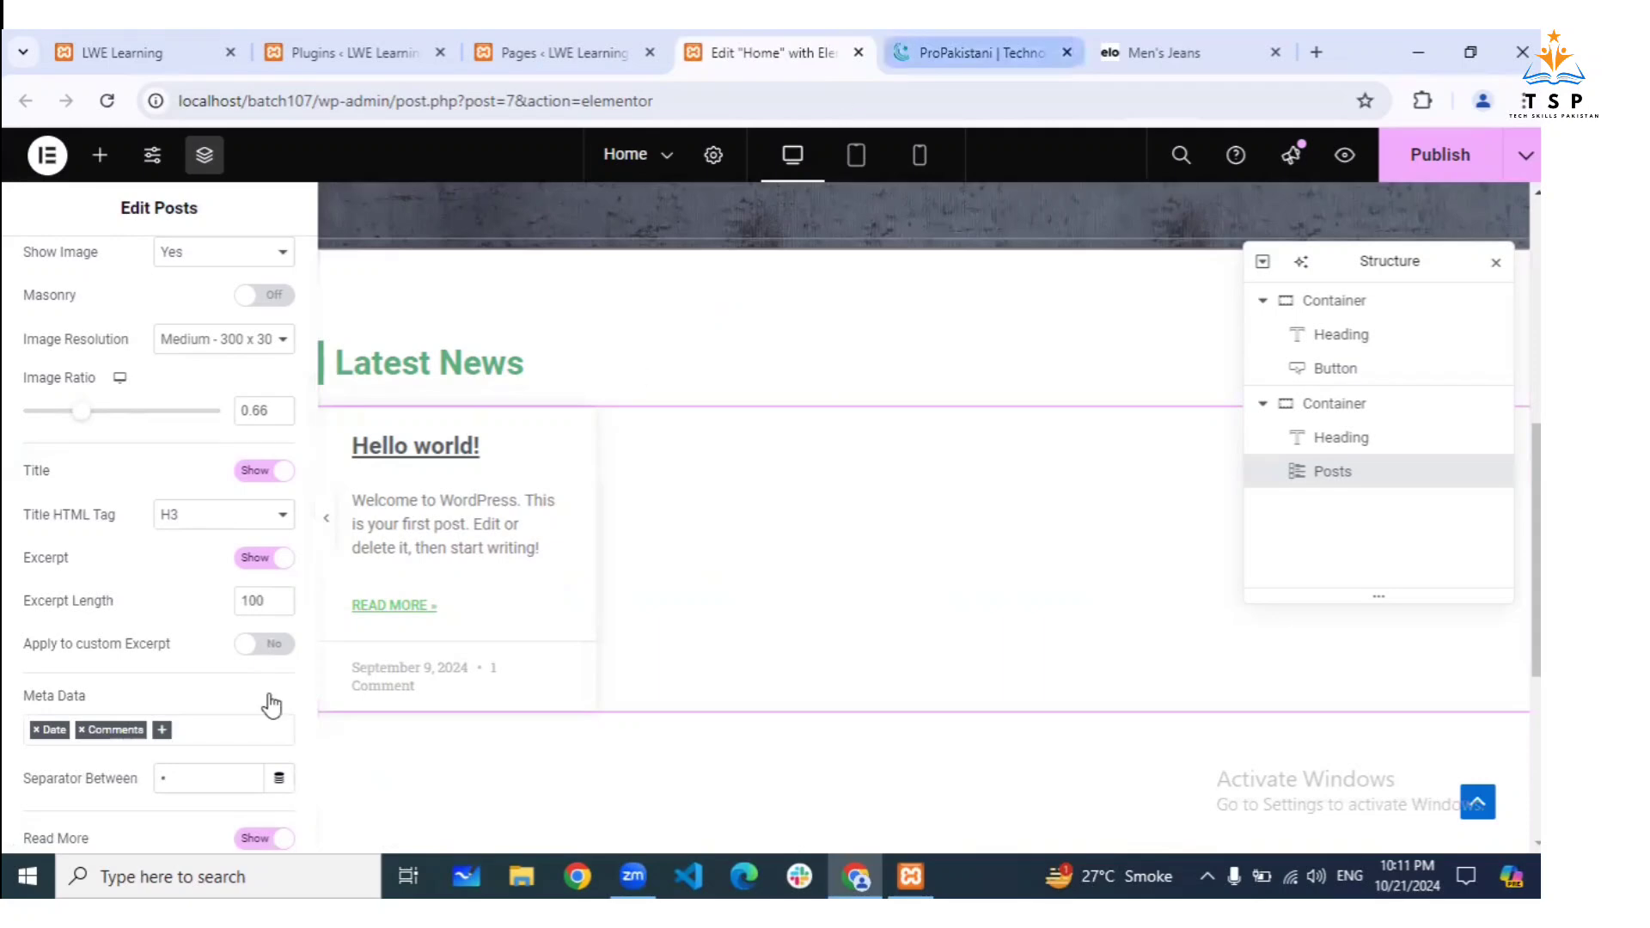
click(969, 52)
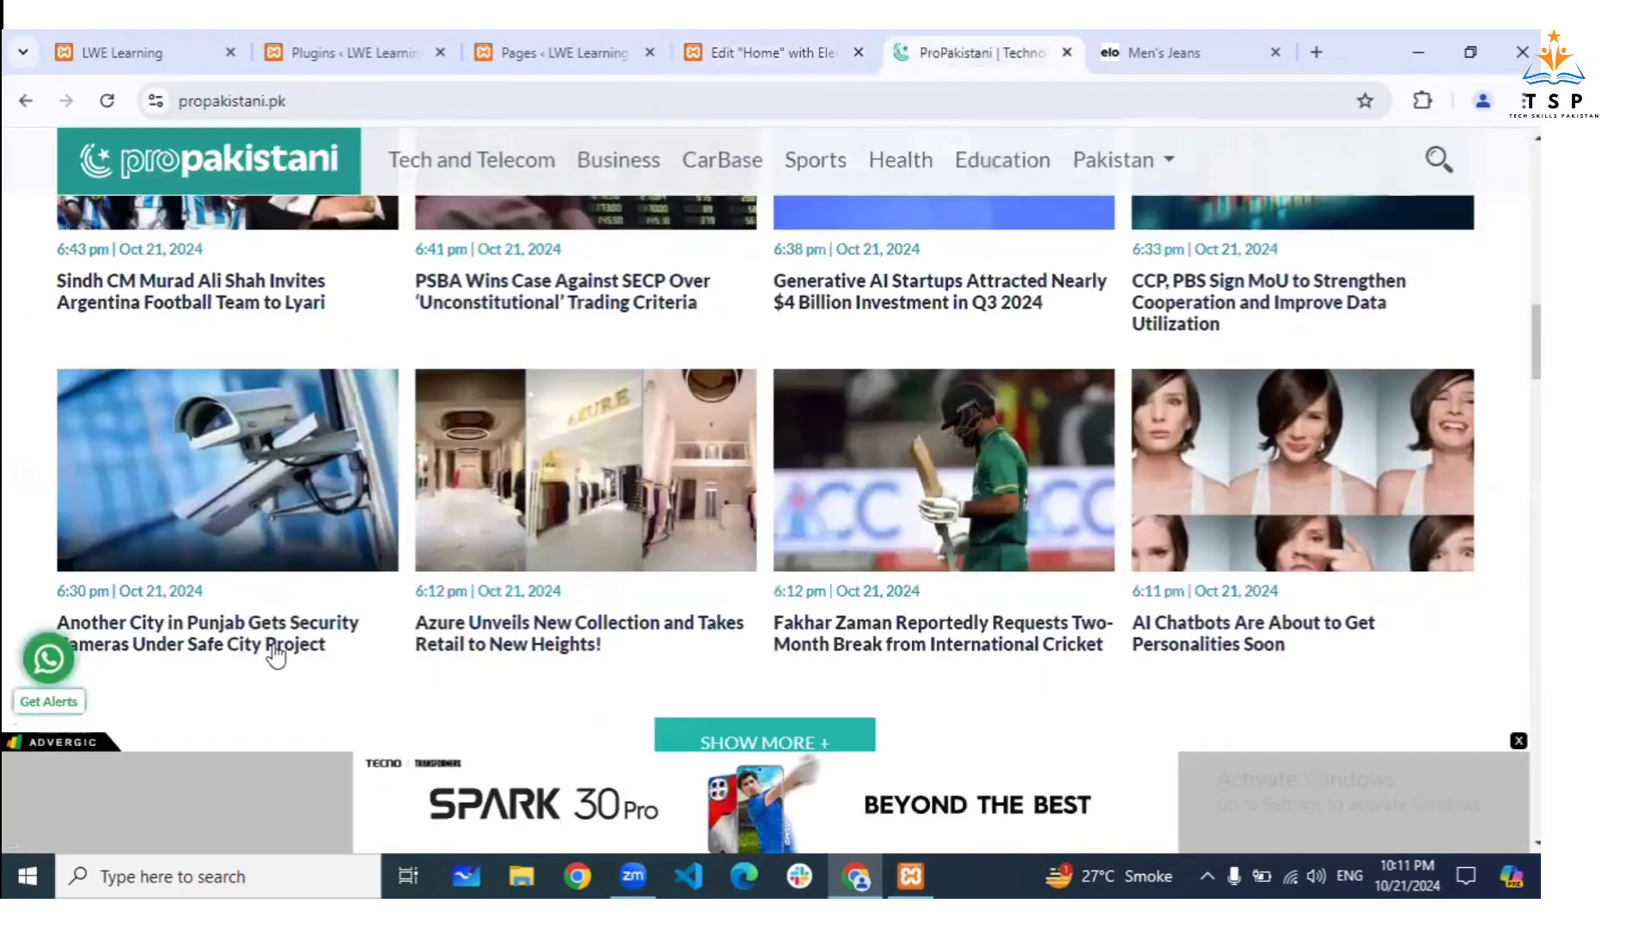
click(775, 33)
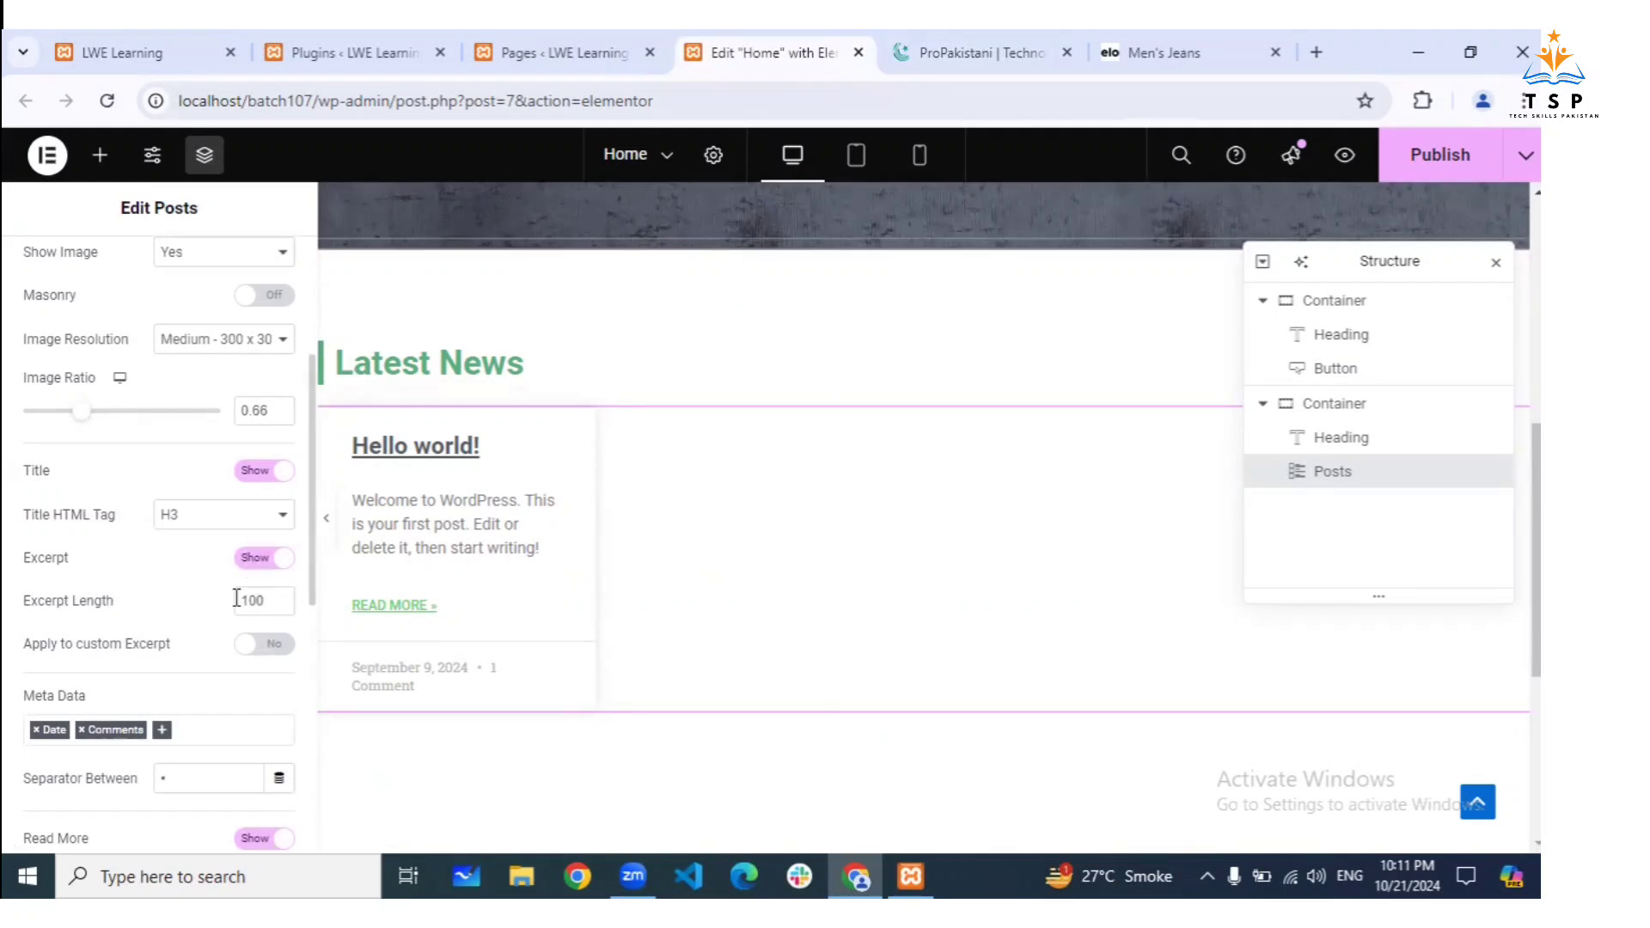
scroll(166, 667, down, 3)
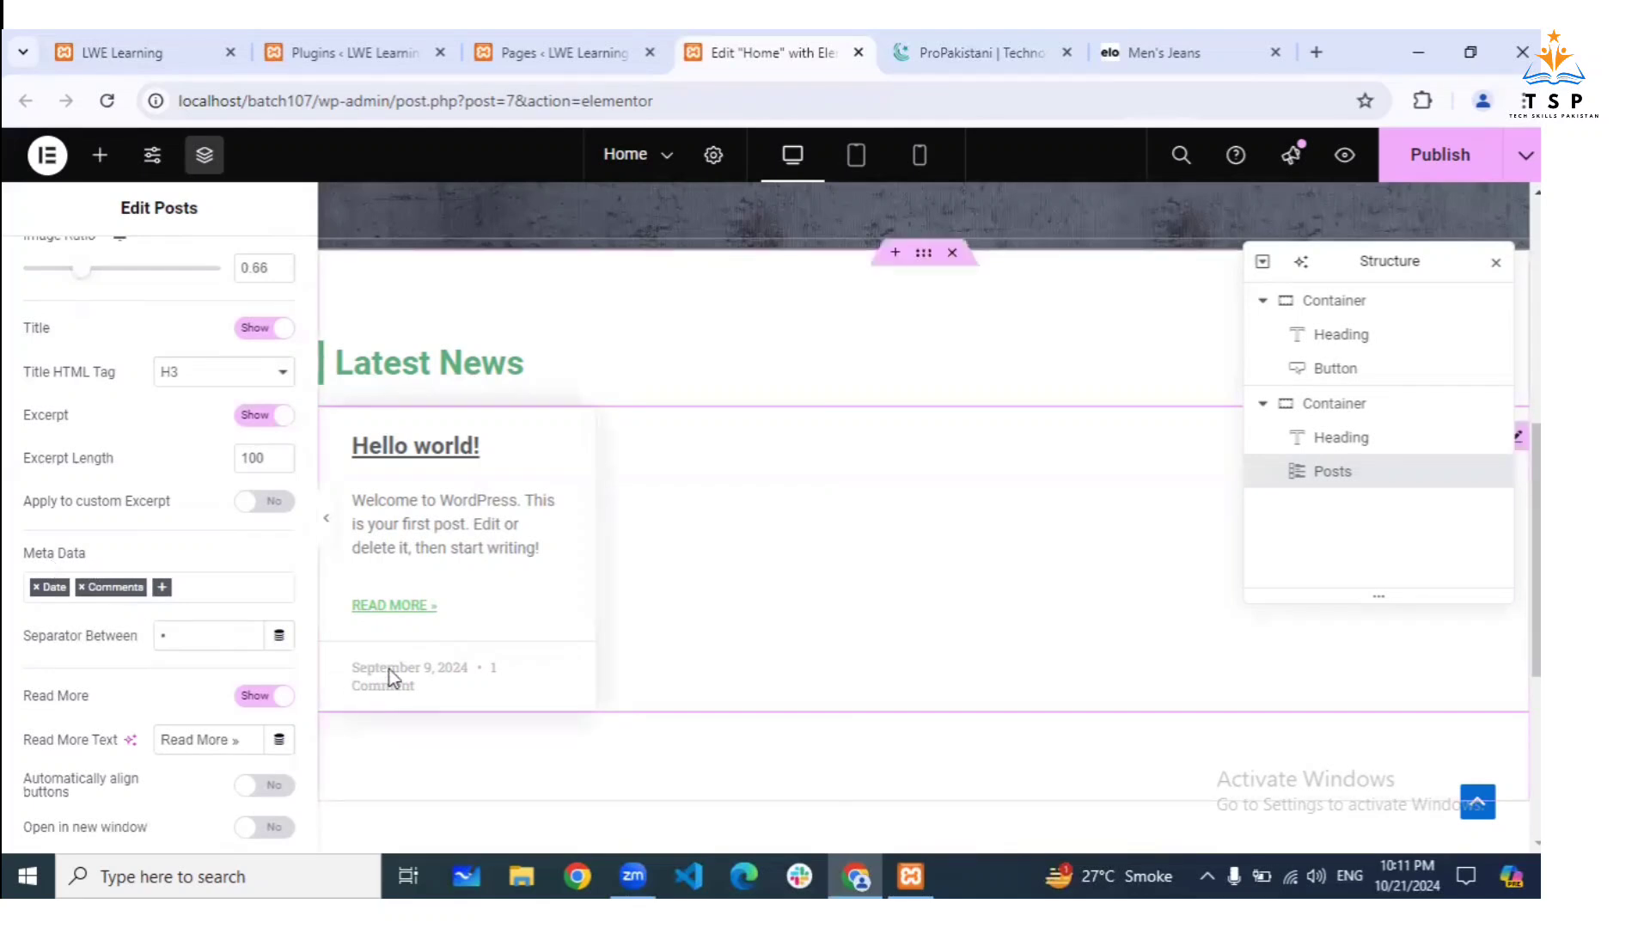
click(82, 588)
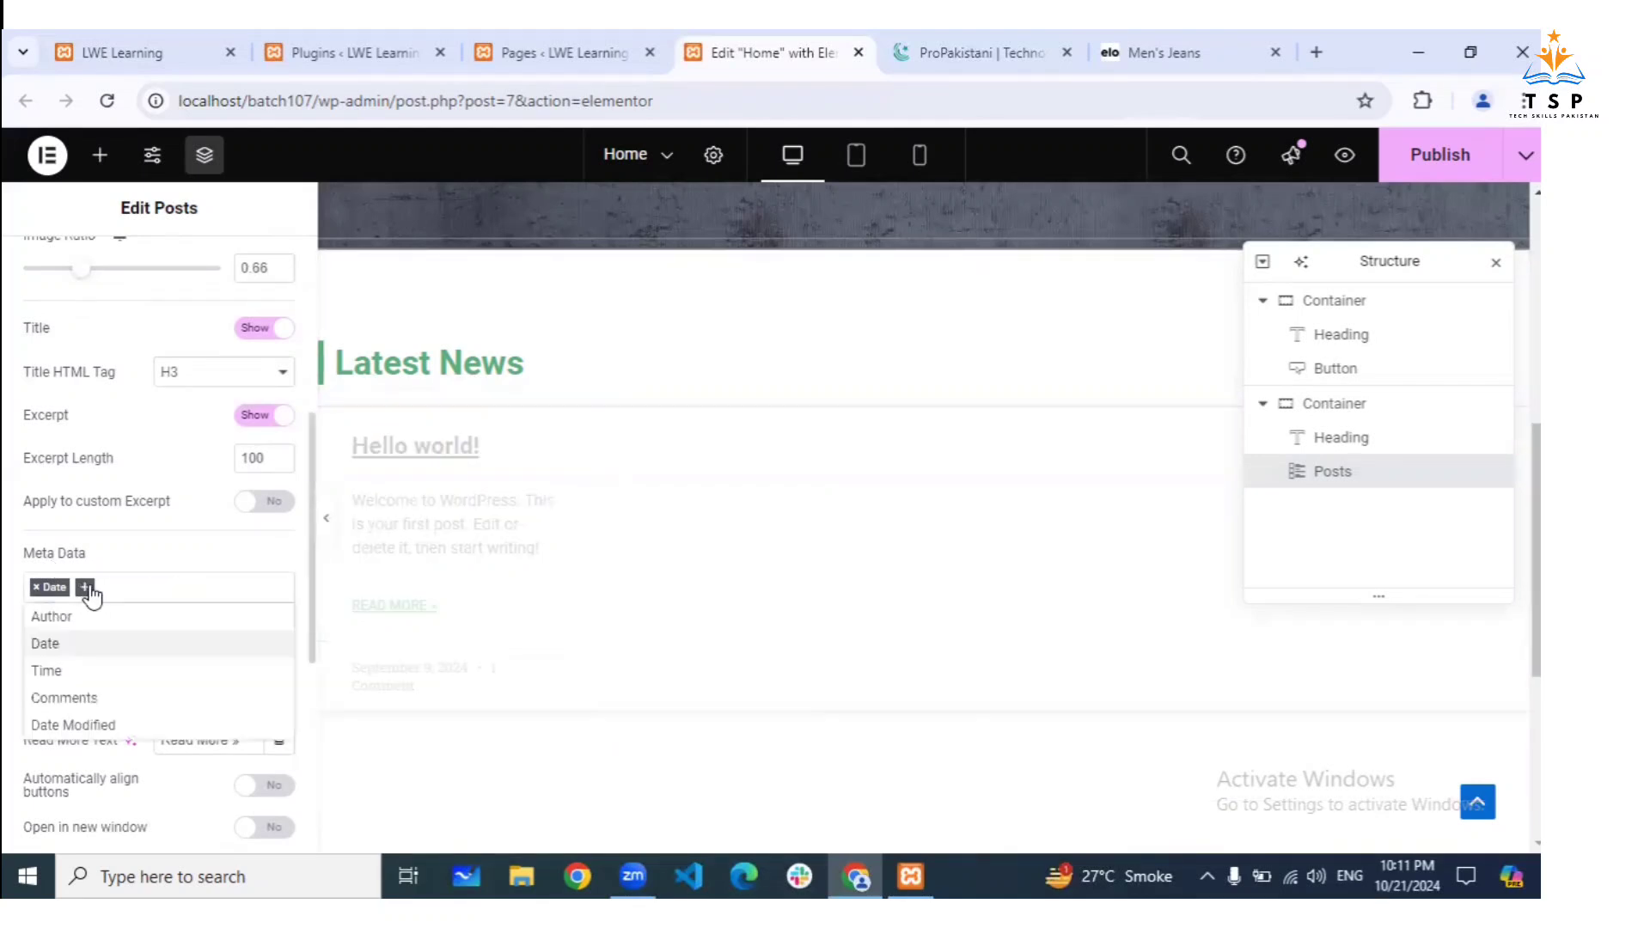
click(60, 670)
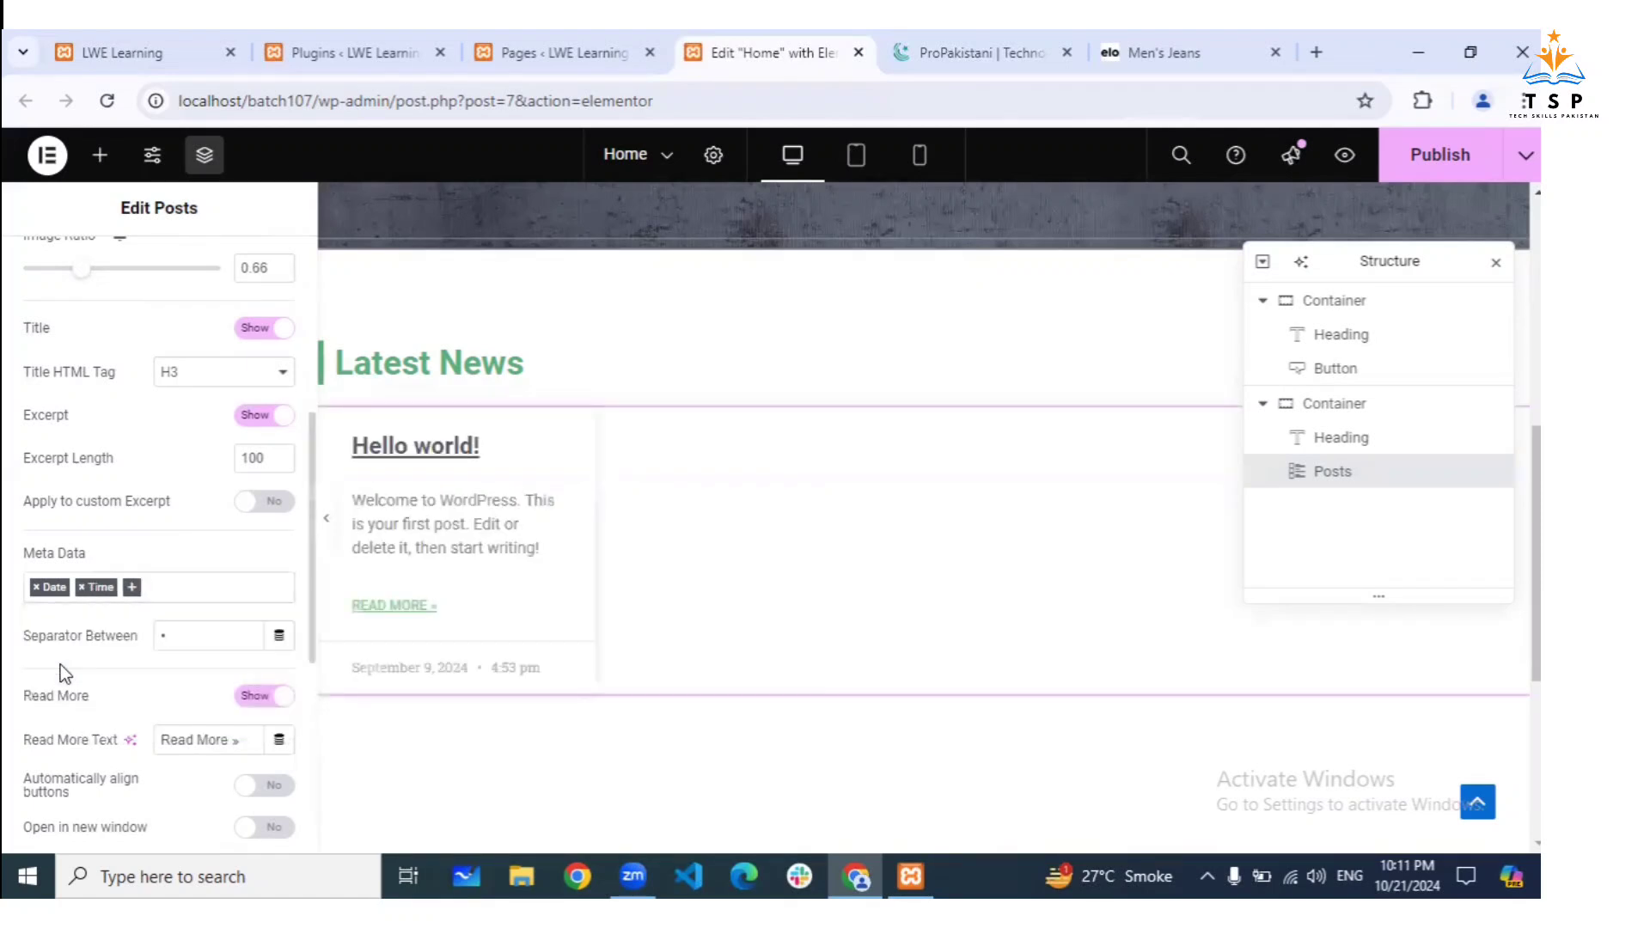
Set the separator between the meta data items to | and hide the Read More link
click(177, 633)
click(261, 698)
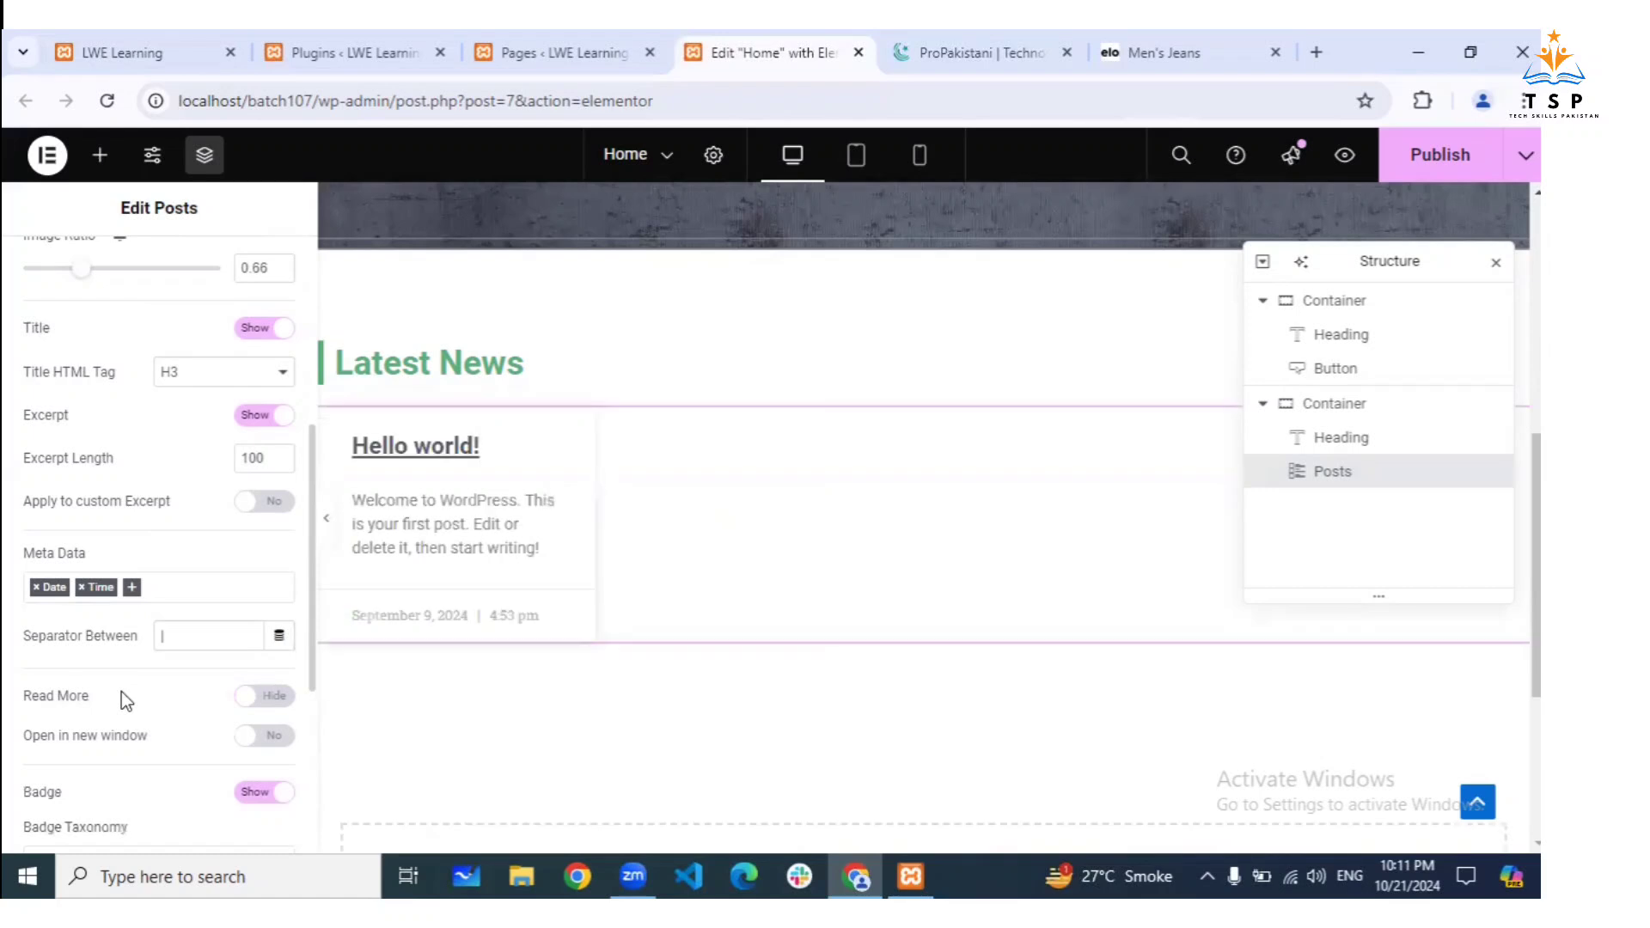
scroll(148, 675, down, 2)
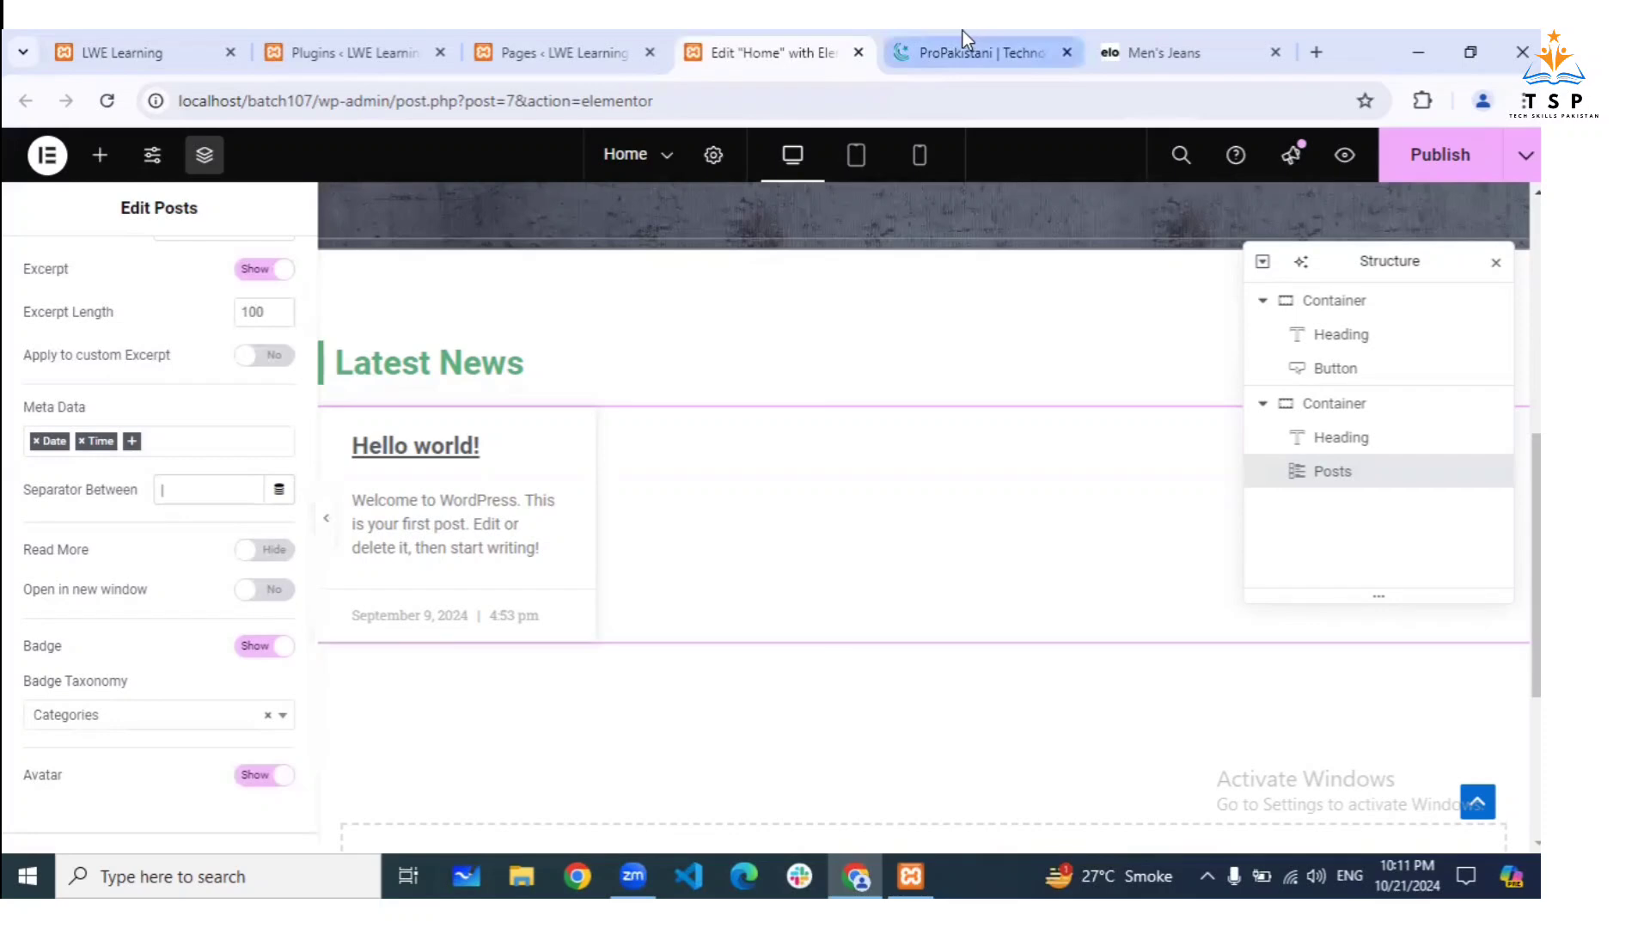
Examine the category sections below Latest News on the ProPakistani home page and return to the Home page editor
scroll(596, 531, down, 9)
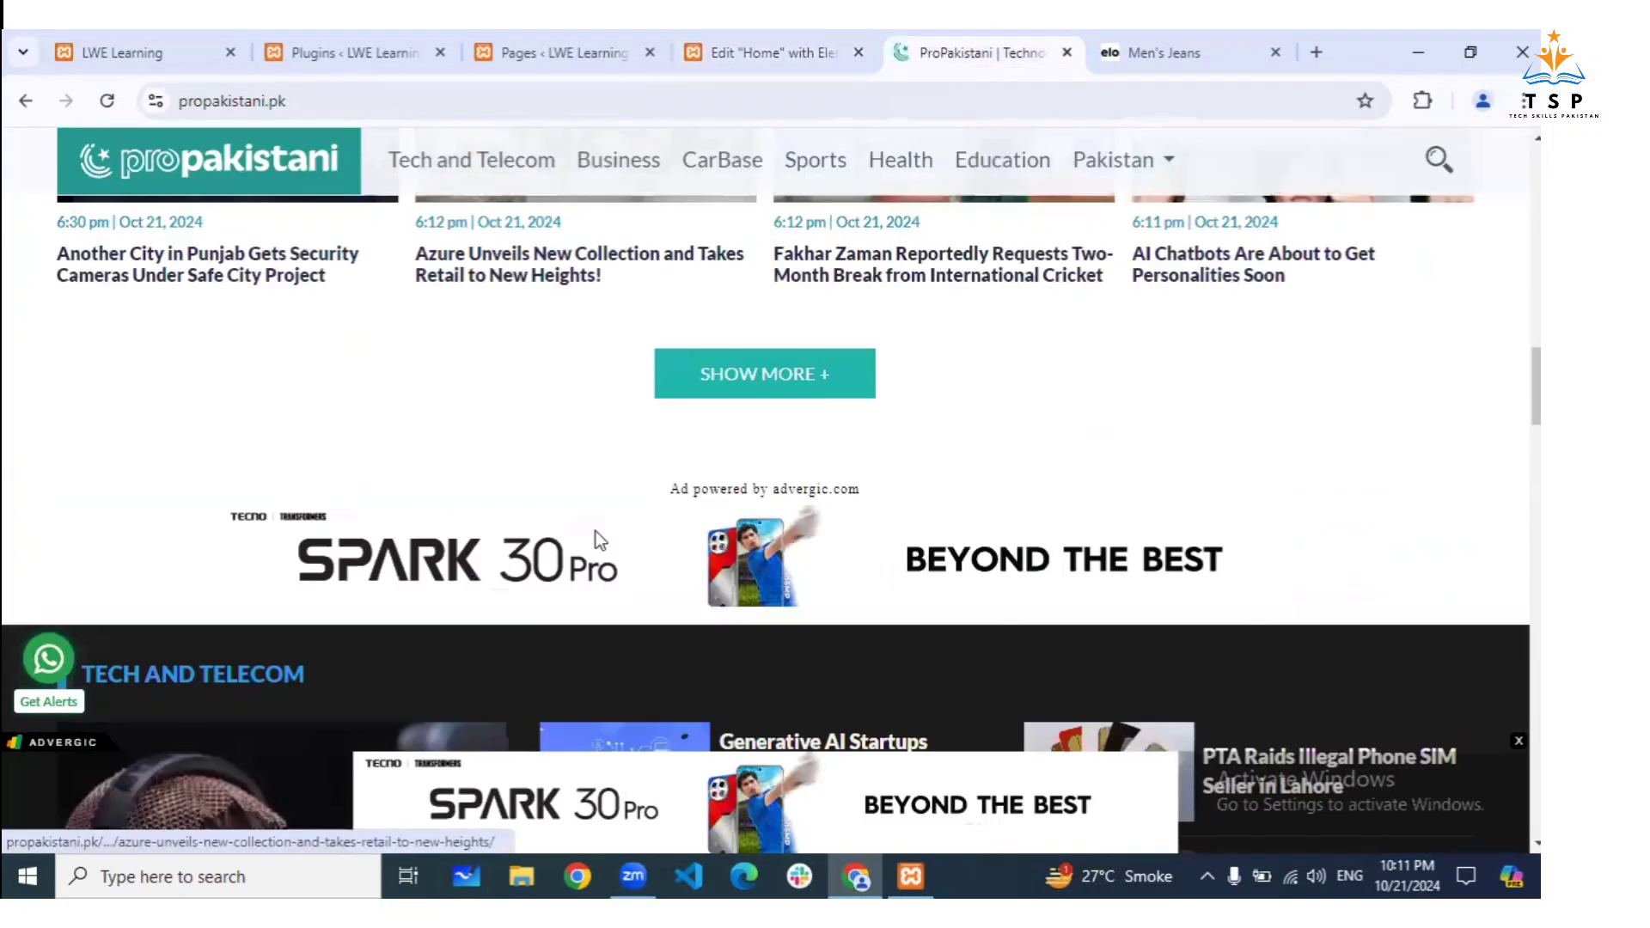
scroll(596, 529, down, 4)
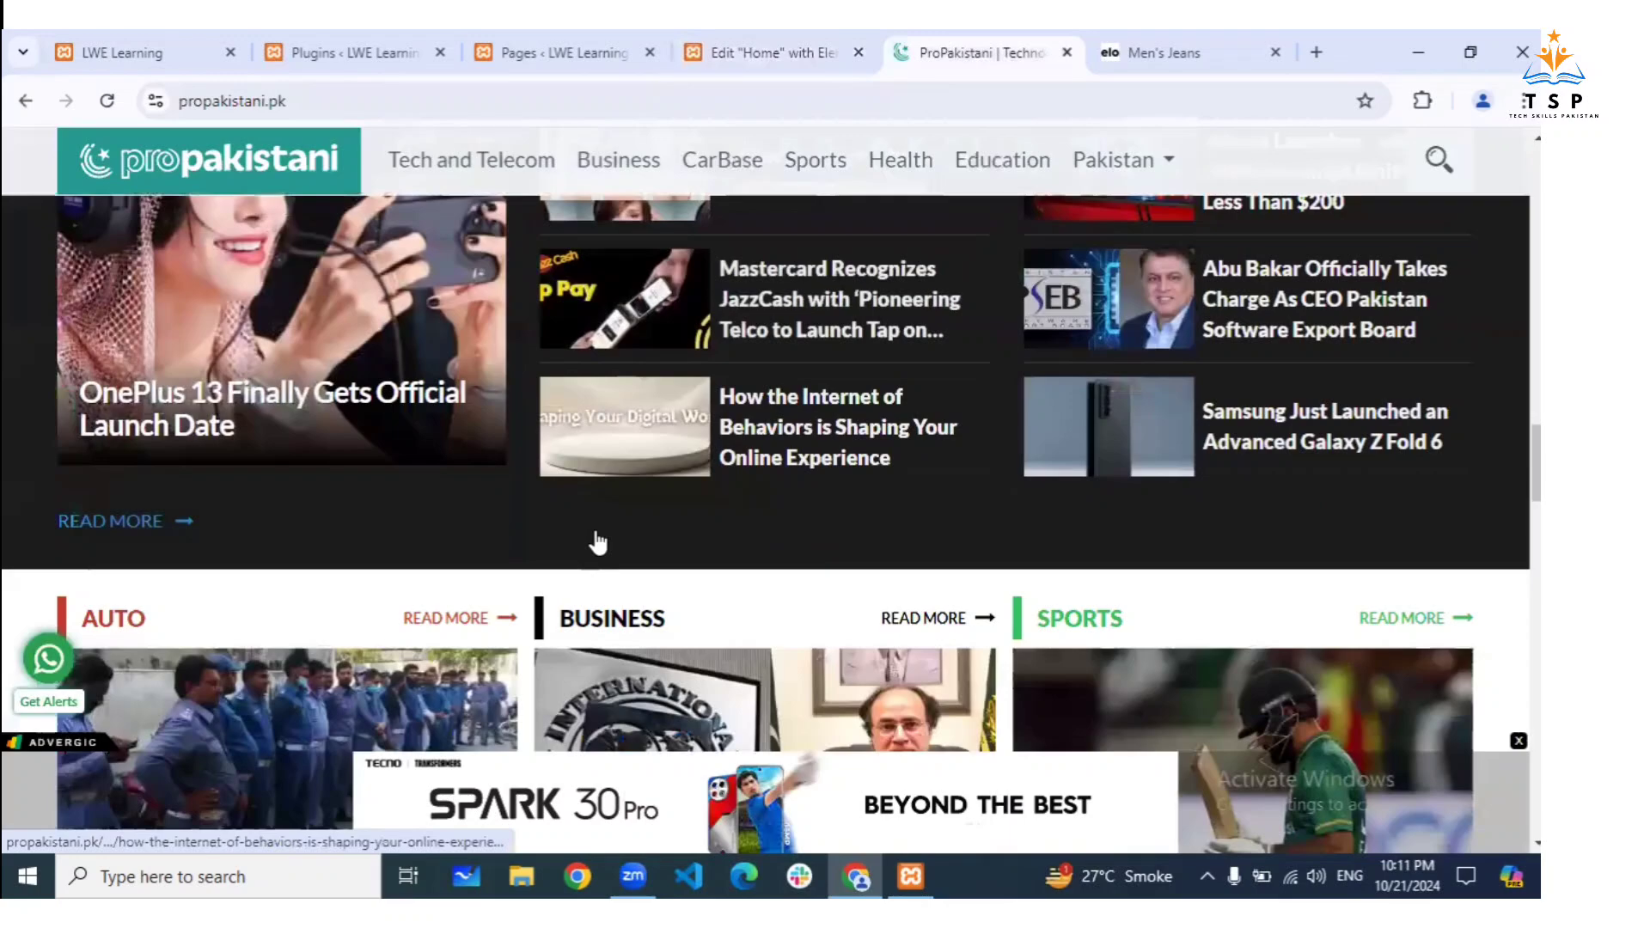
scroll(598, 541, down, 4)
scroll(347, 261, down, 4)
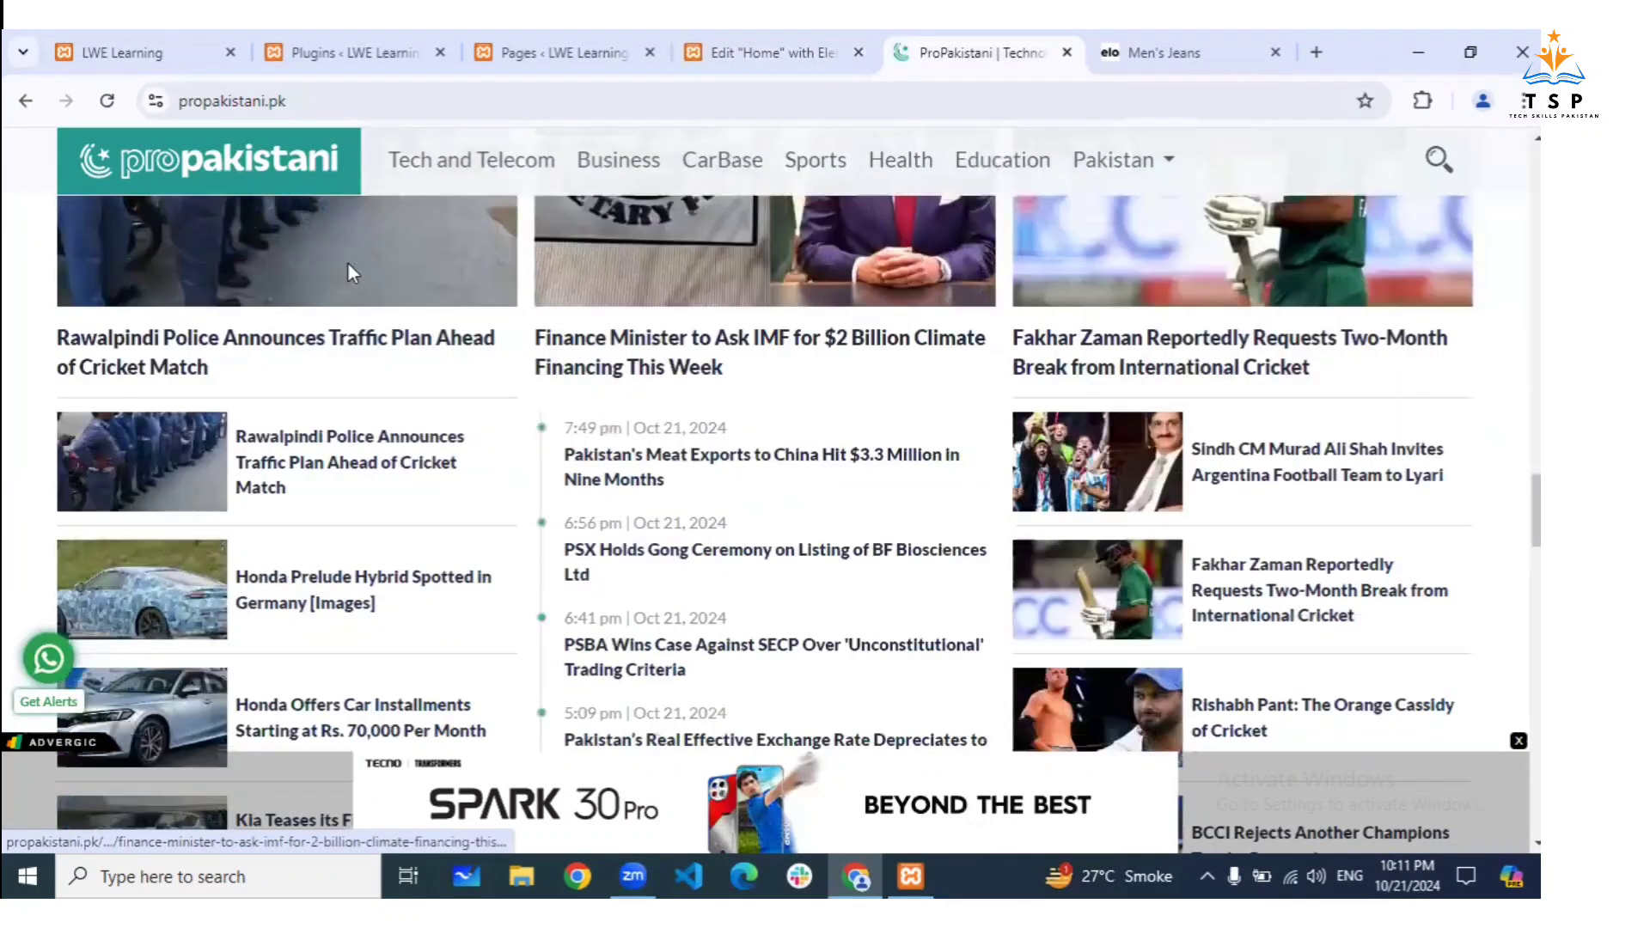
scroll(333, 268, down, 7)
scroll(438, 318, down, 6)
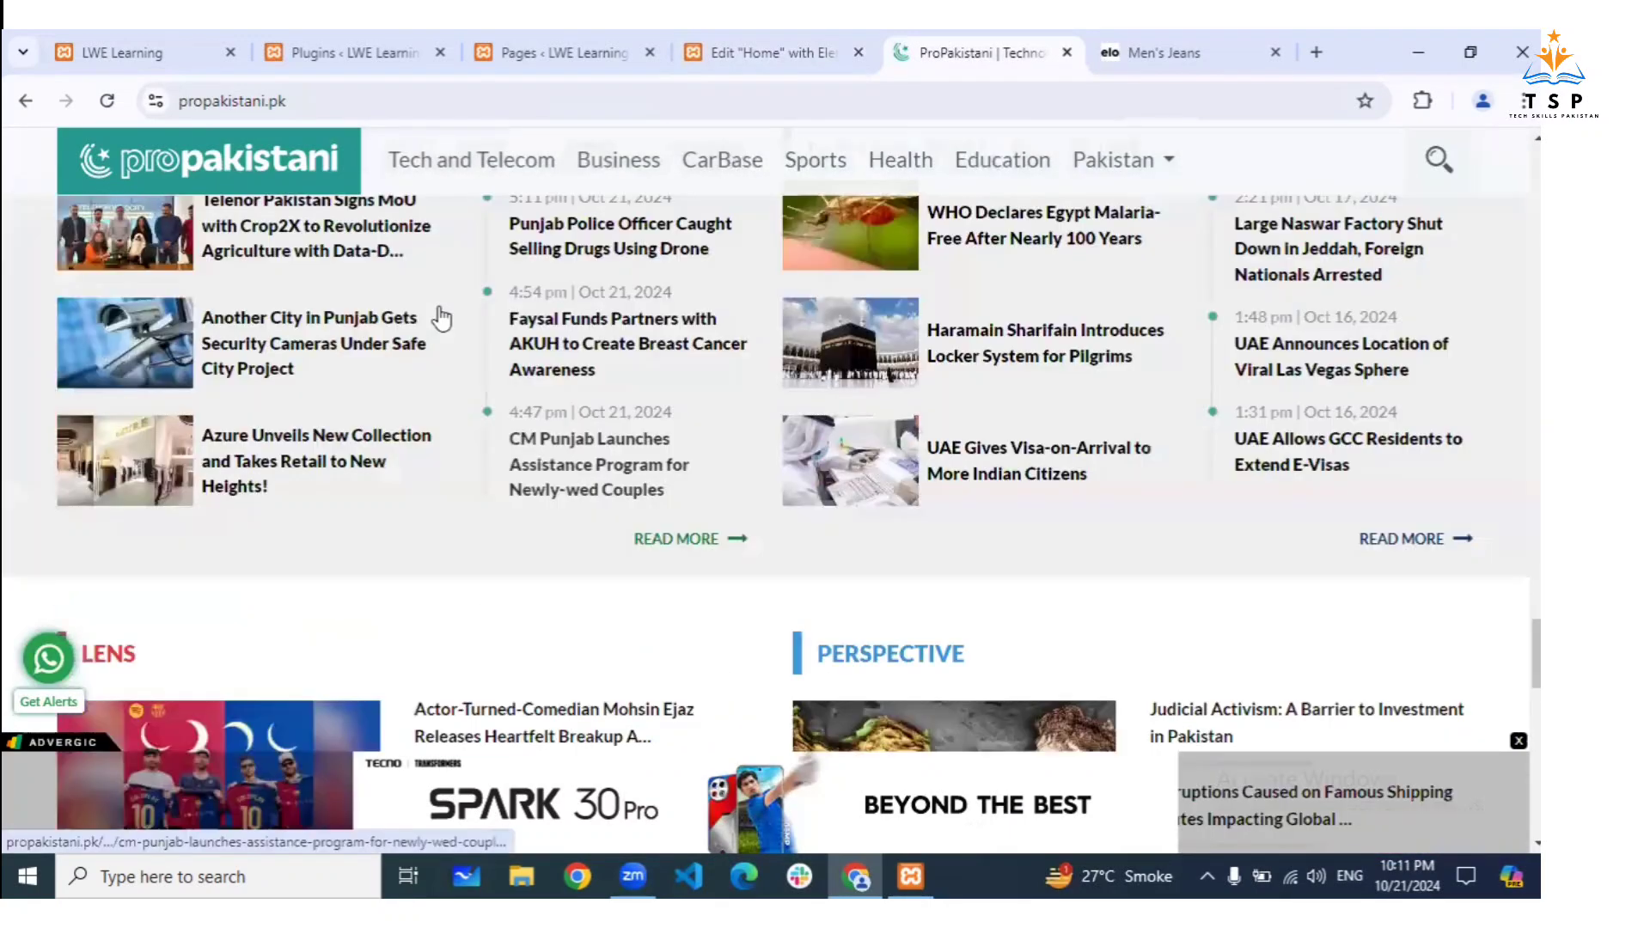
scroll(441, 318, down, 5)
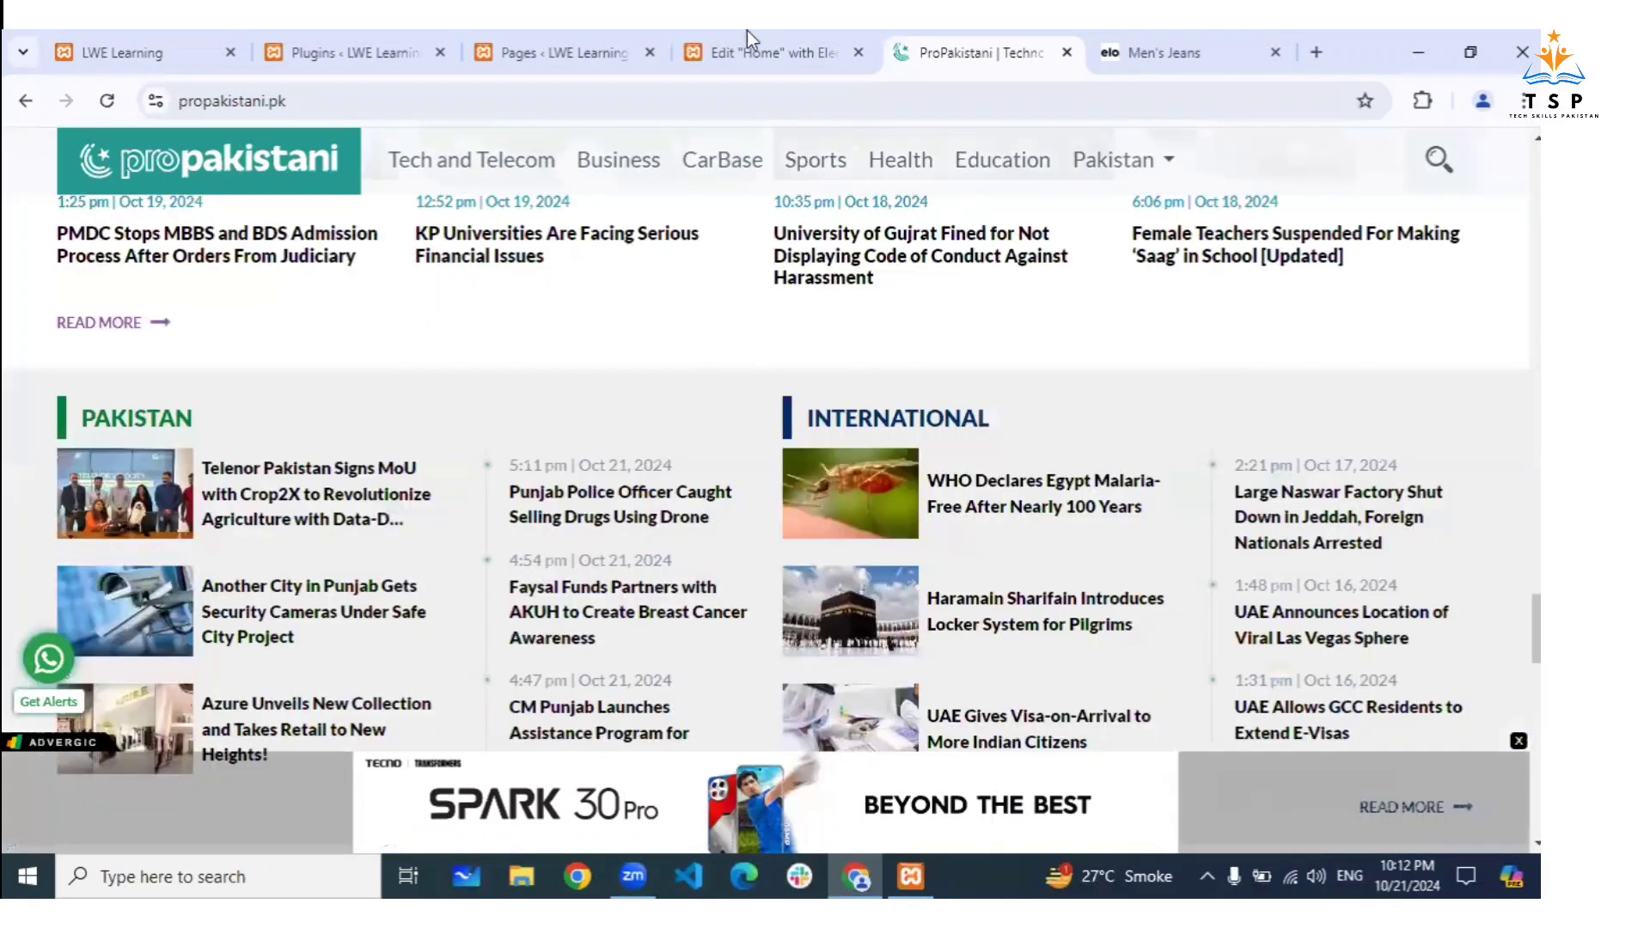
click(747, 45)
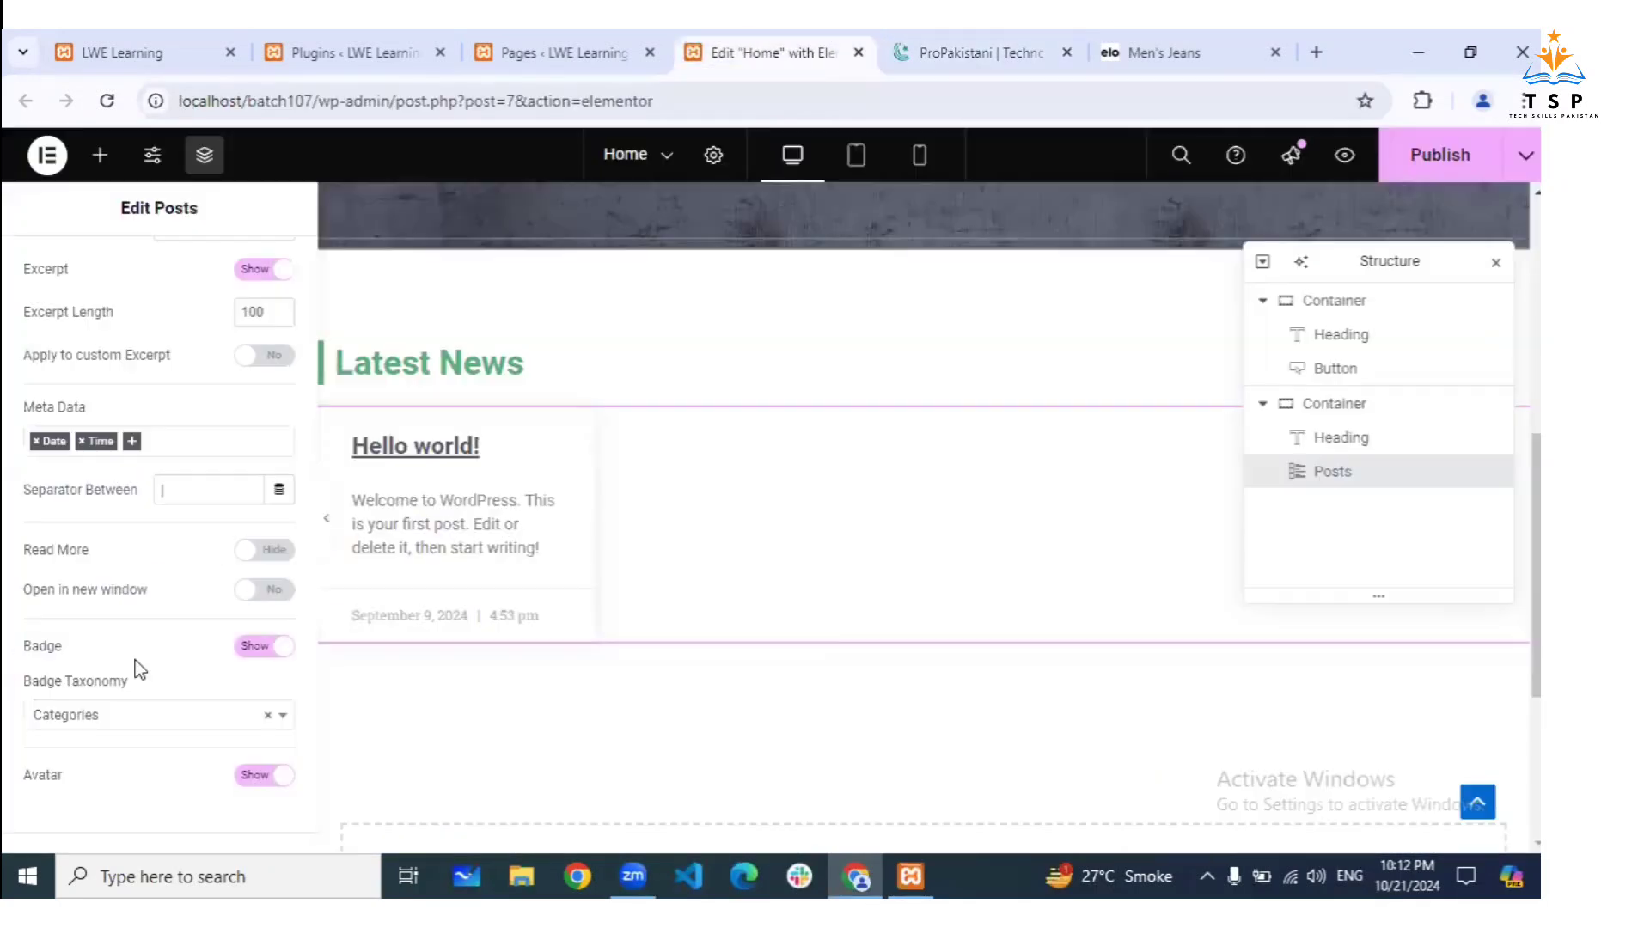
Review the Posts widget's query settings, content layout and style options
scroll(129, 799, down, 3)
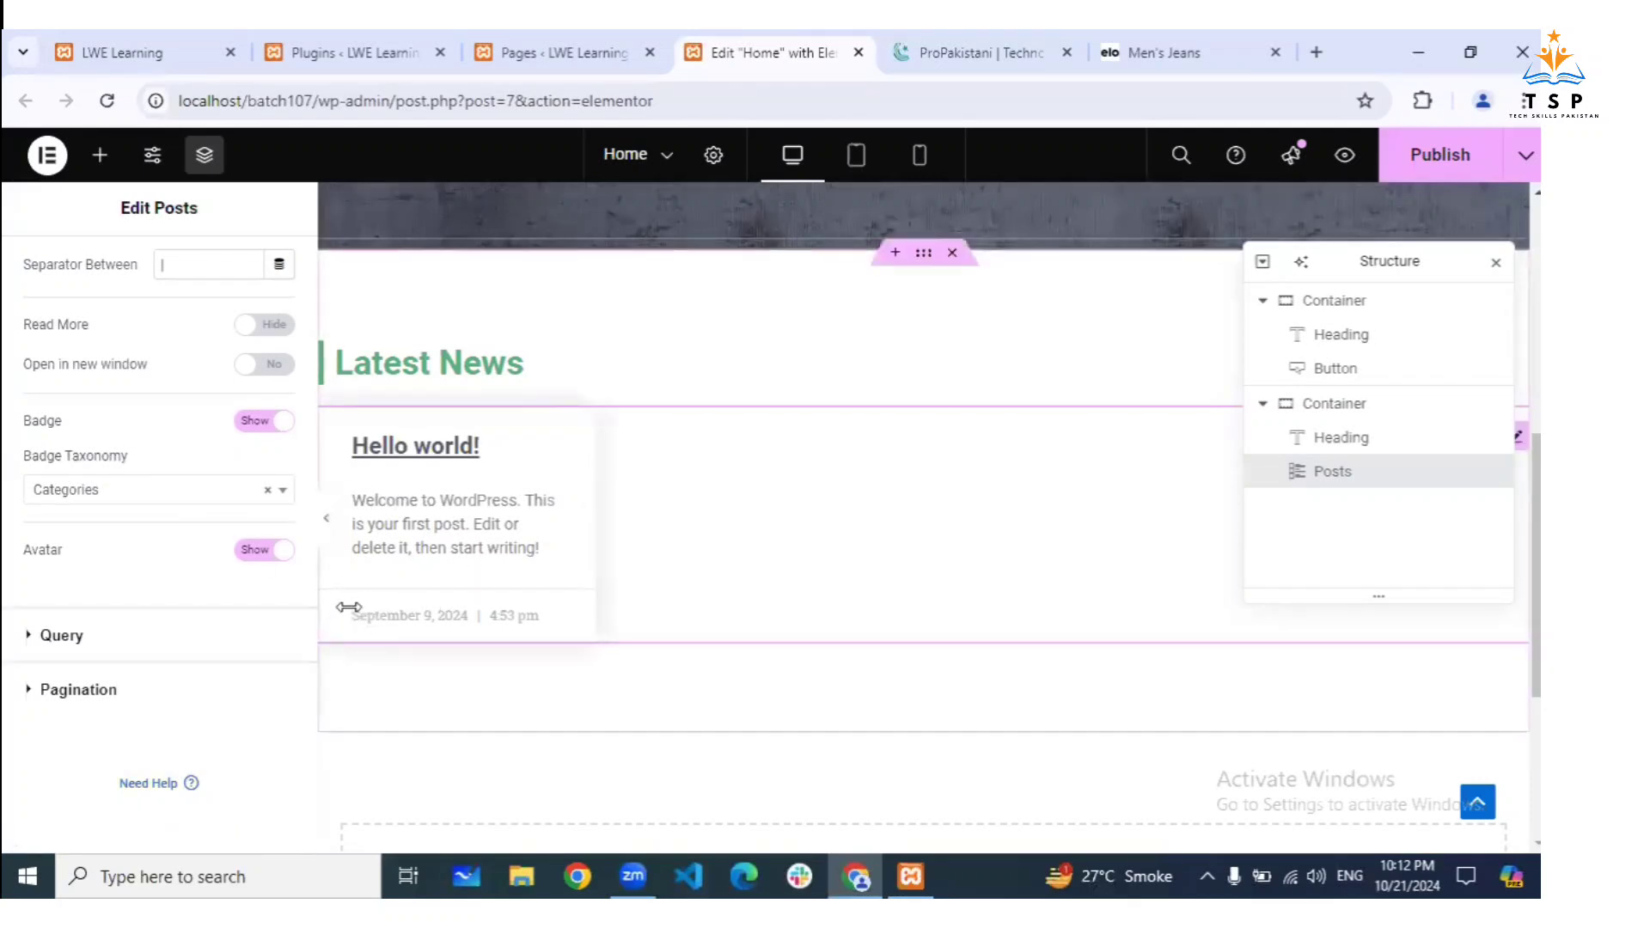
click(61, 636)
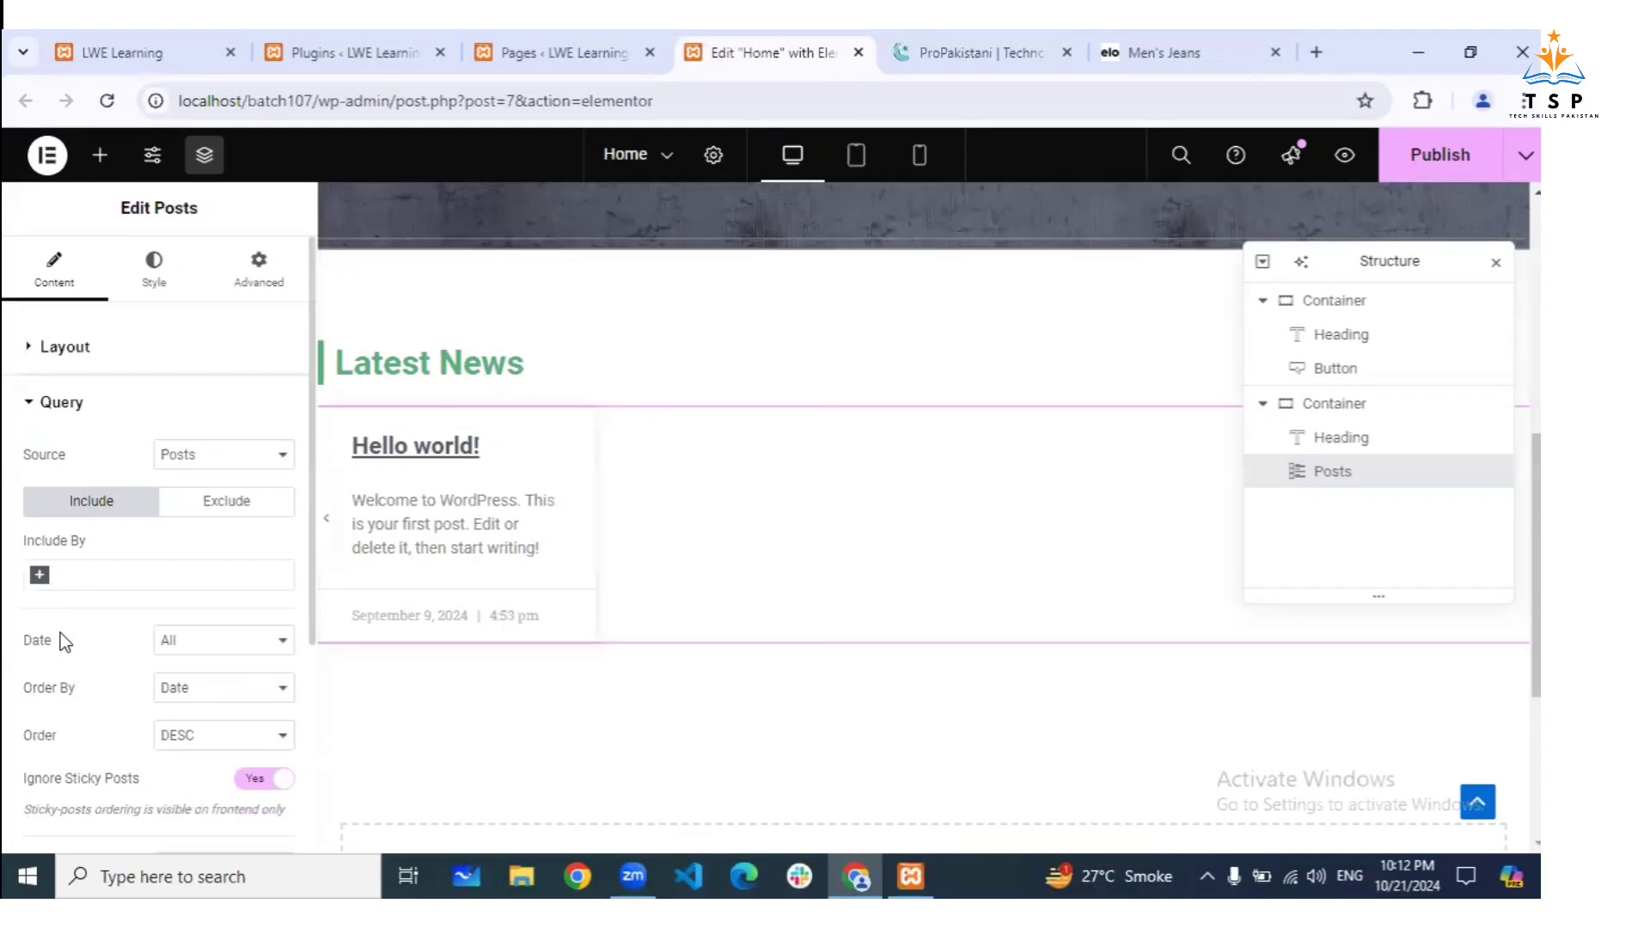
click(178, 337)
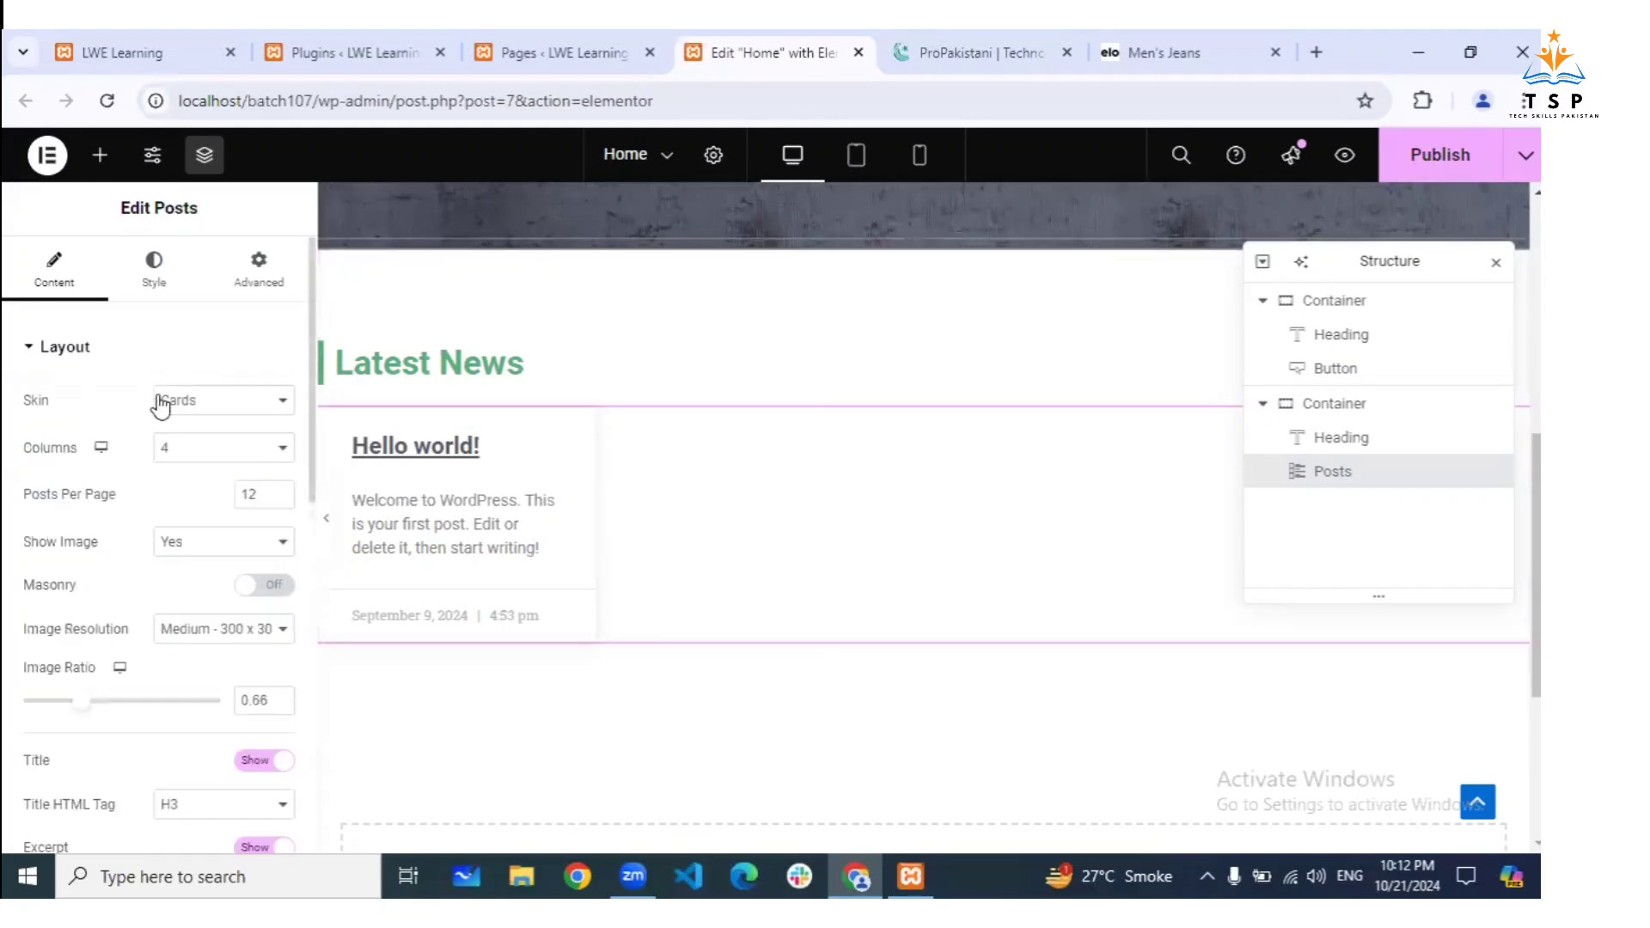
click(156, 280)
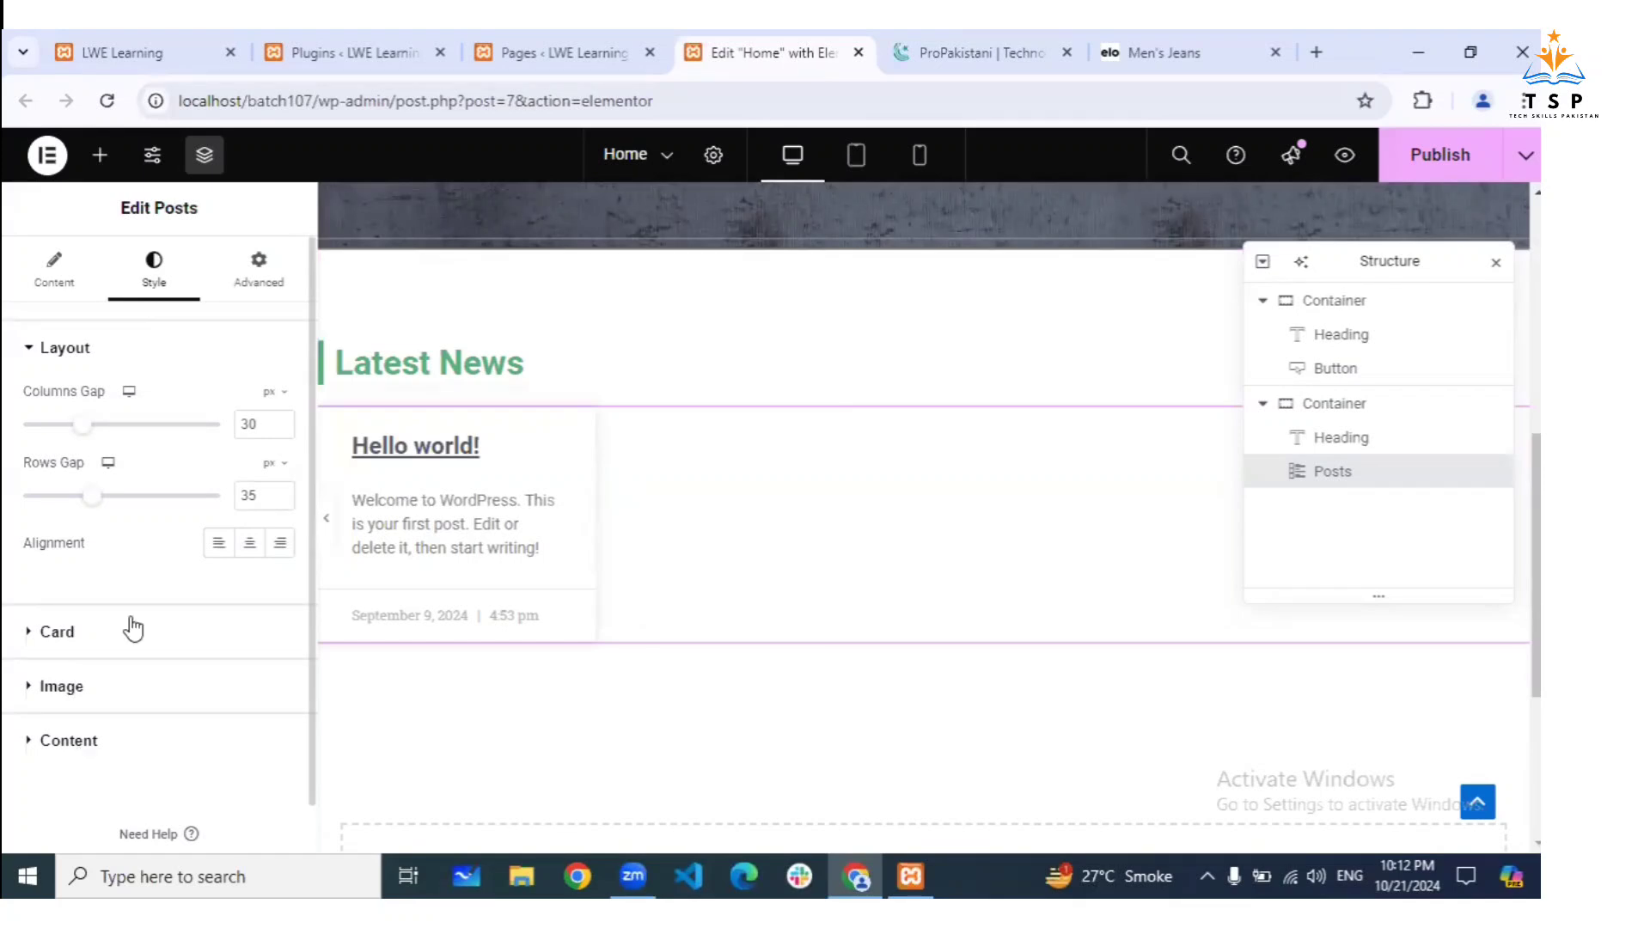
click(49, 273)
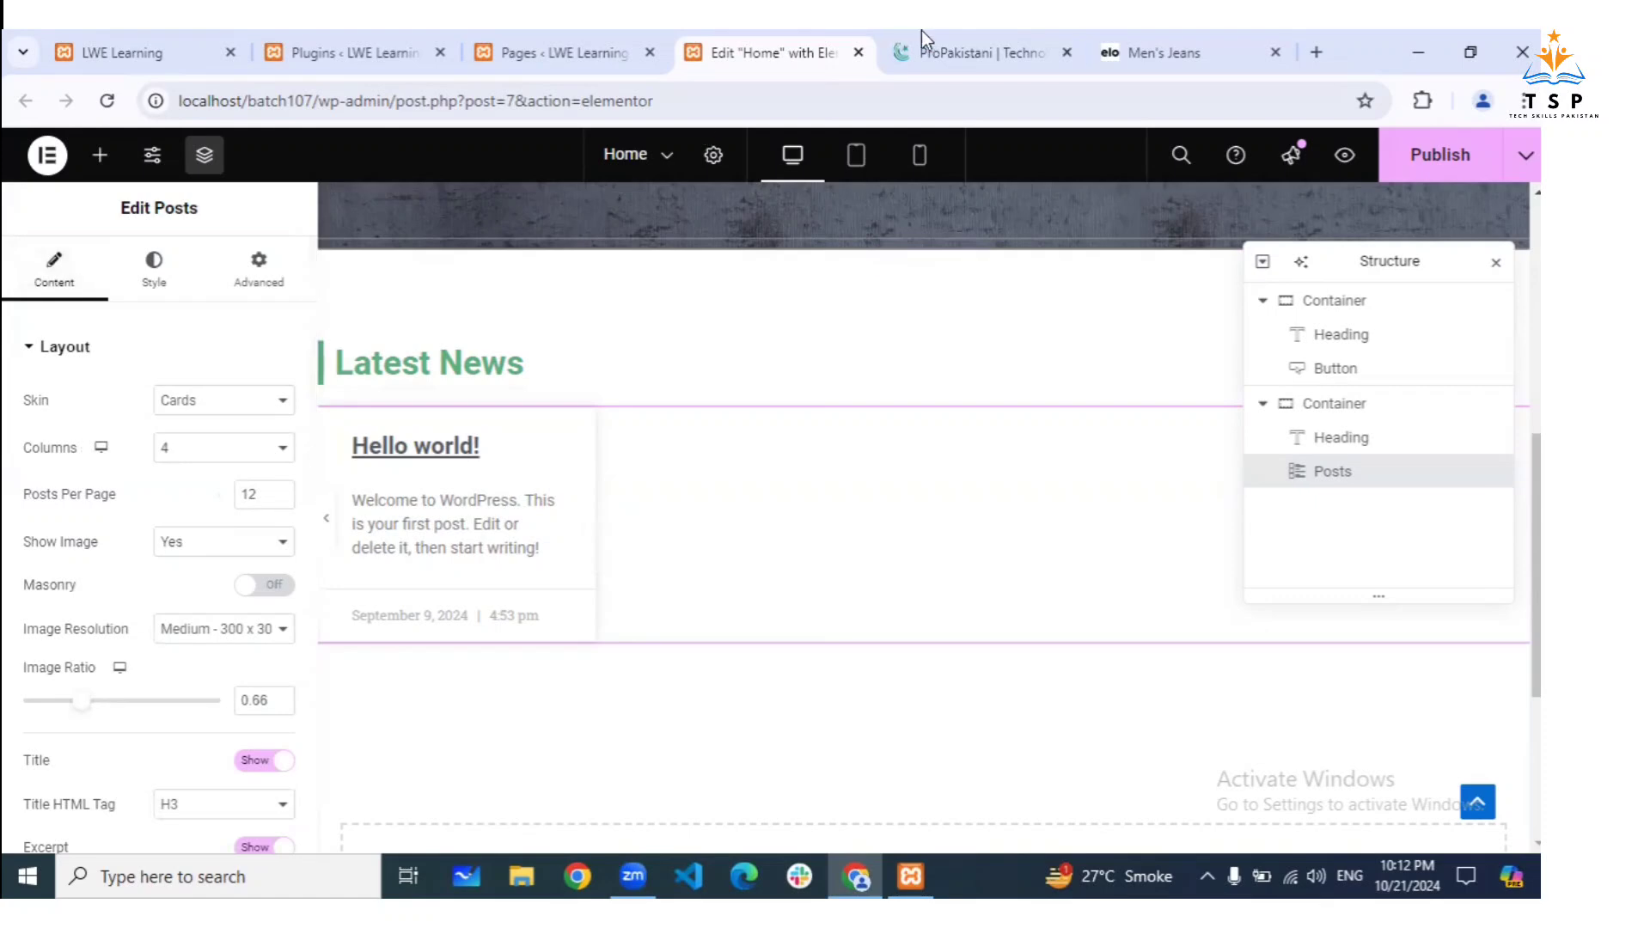
Switch to the ProPakistani page and examine how the posts in its Latest News grid are laid out
key(ctrl+Tab)
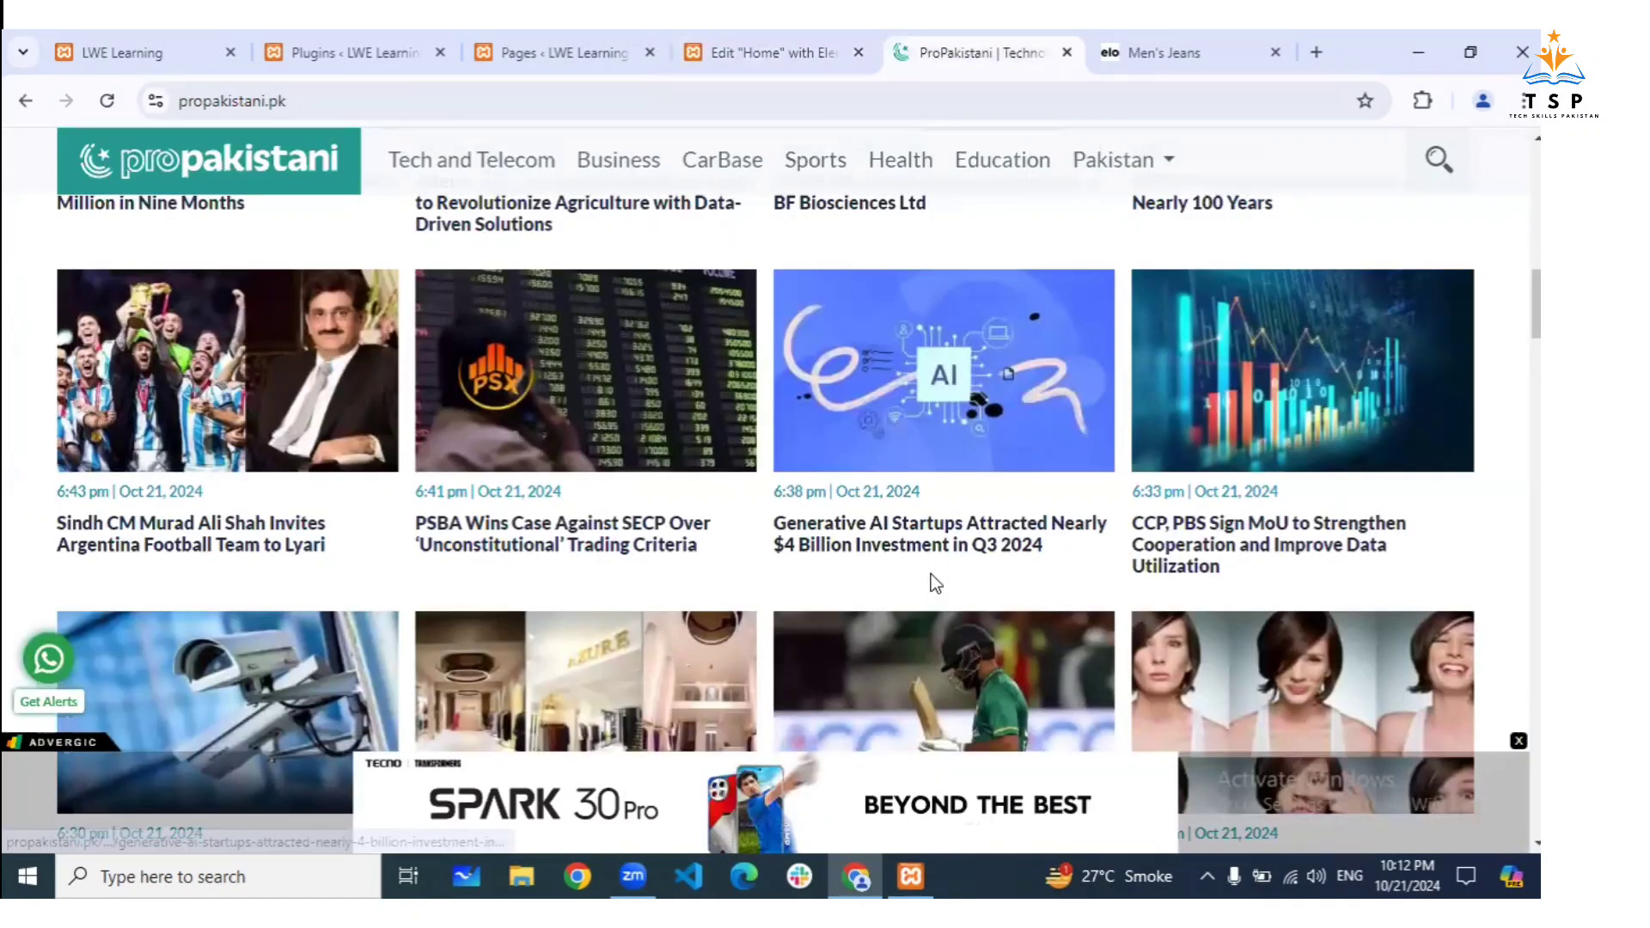
scroll(931, 574, down, 2)
scroll(931, 574, down, 1)
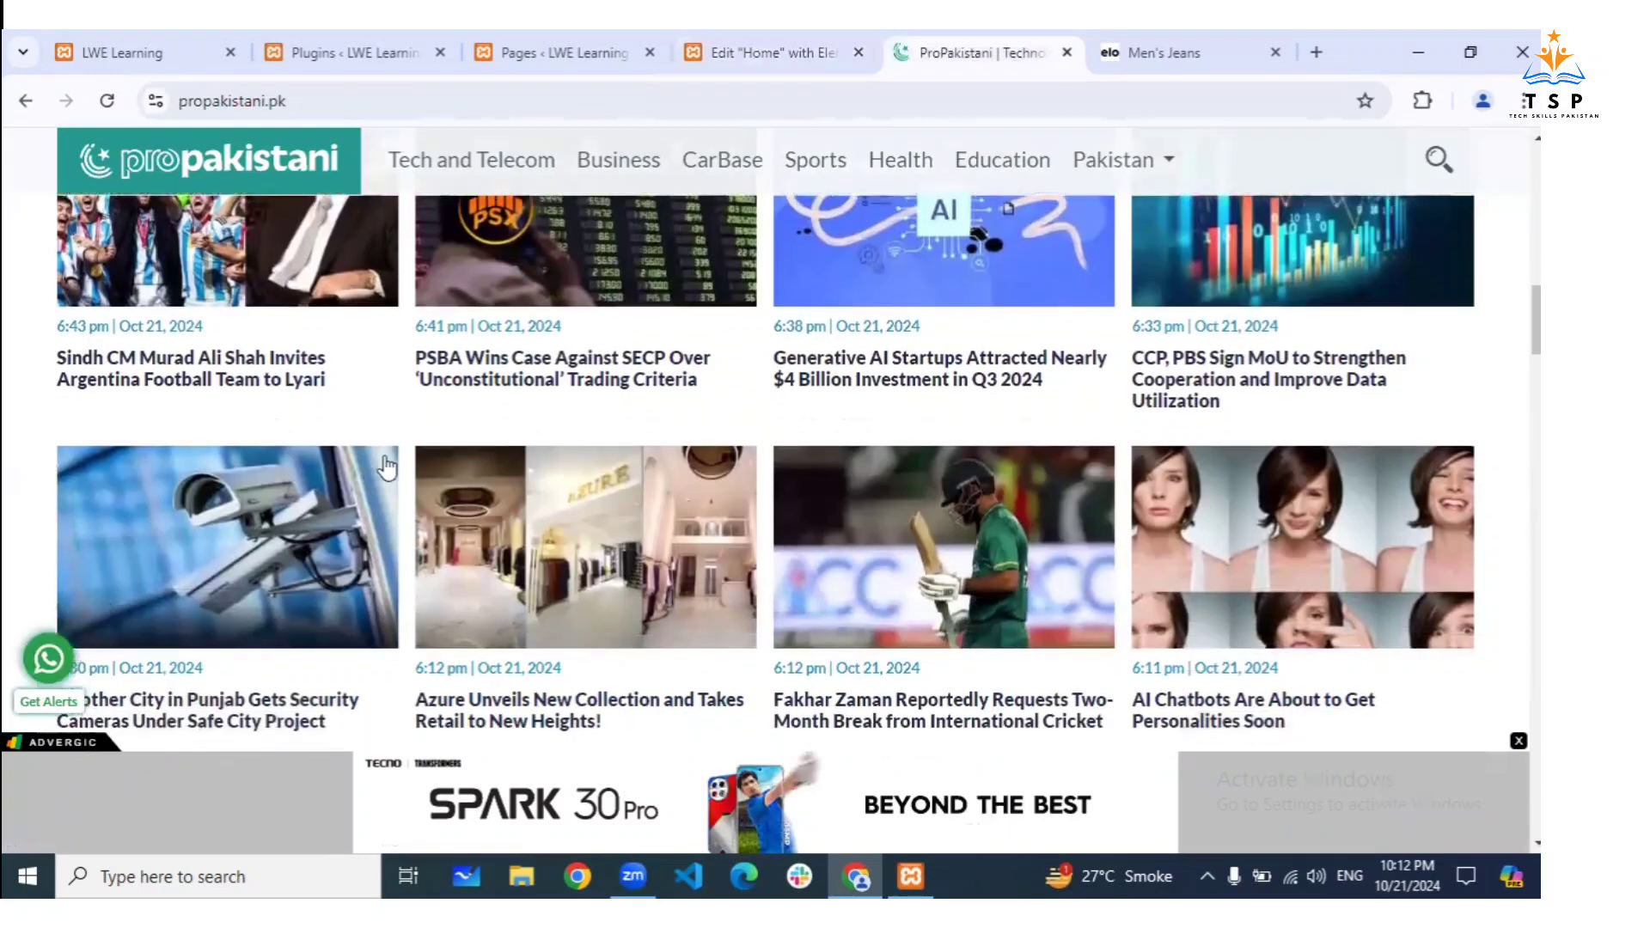
Compare the Latest News grid with the Tech and Telecom, Auto, Business and Sports sections, and return to the Home page editor
scroll(1046, 617, up, 5)
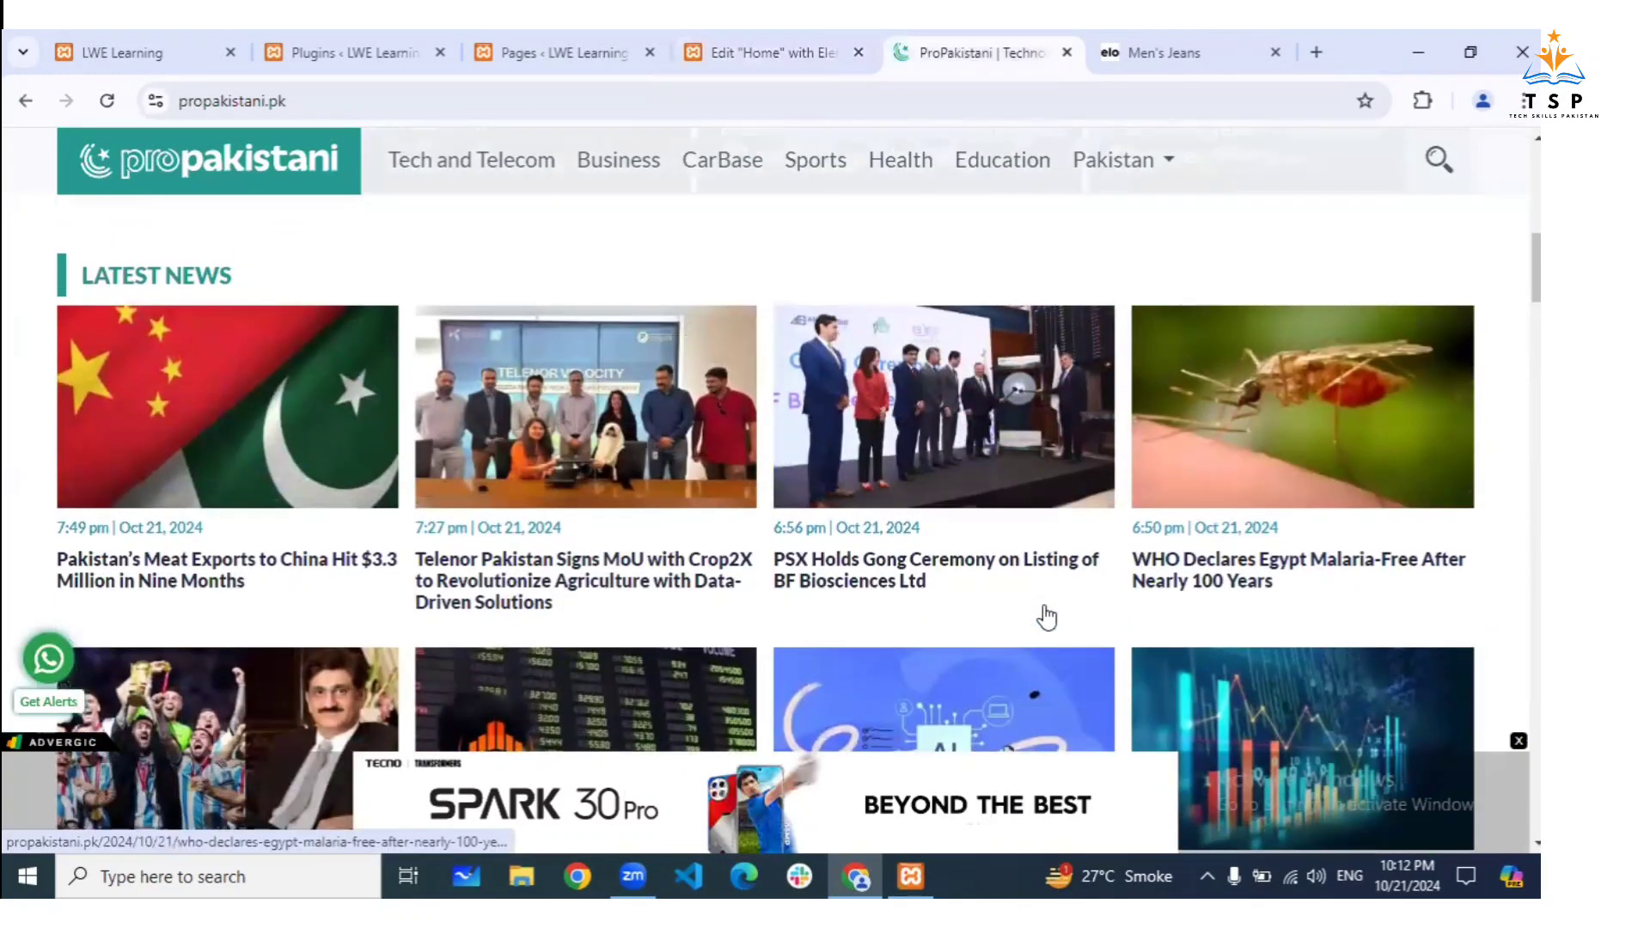
scroll(1046, 616, down, 8)
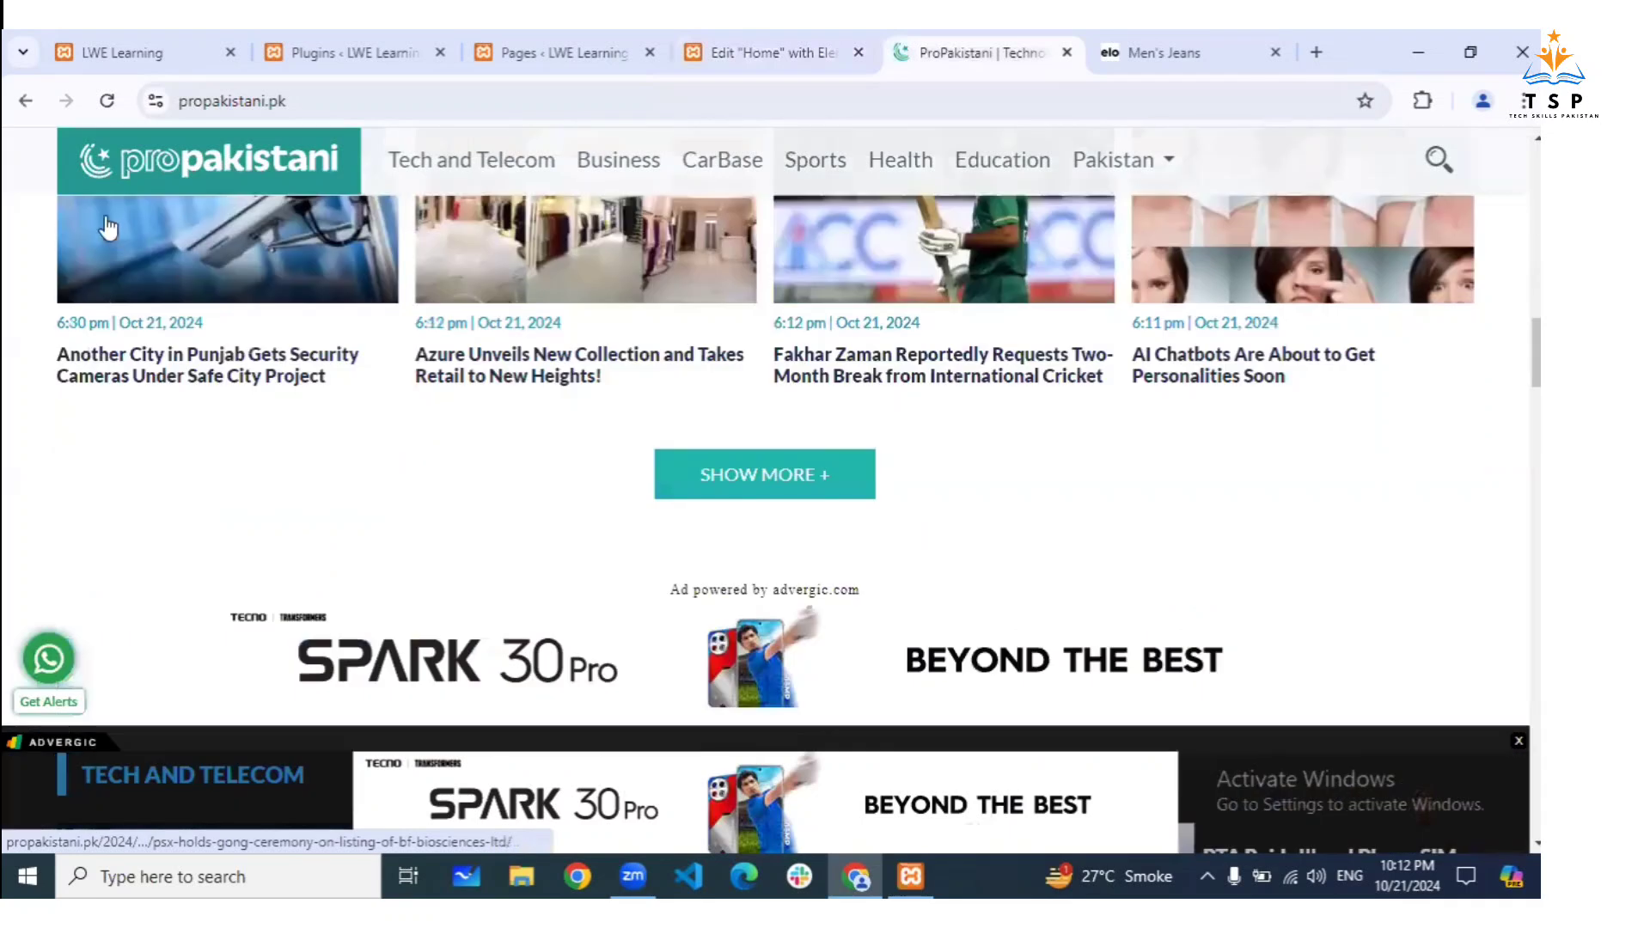
scroll(781, 369, down, 3)
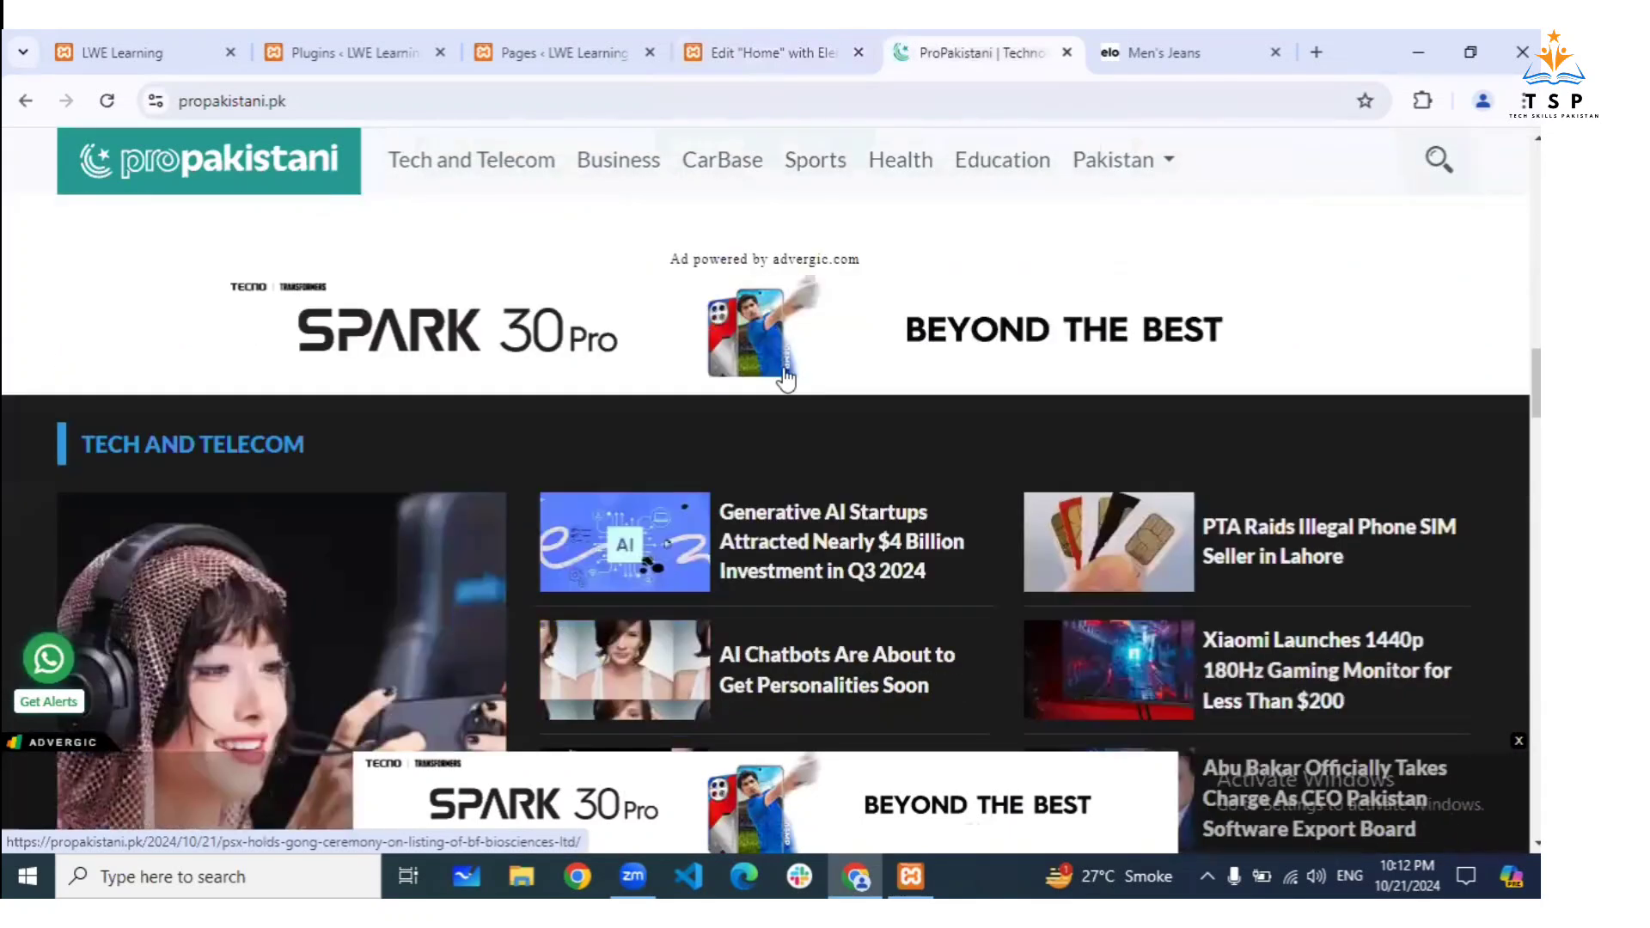
scroll(724, 312, down, 2)
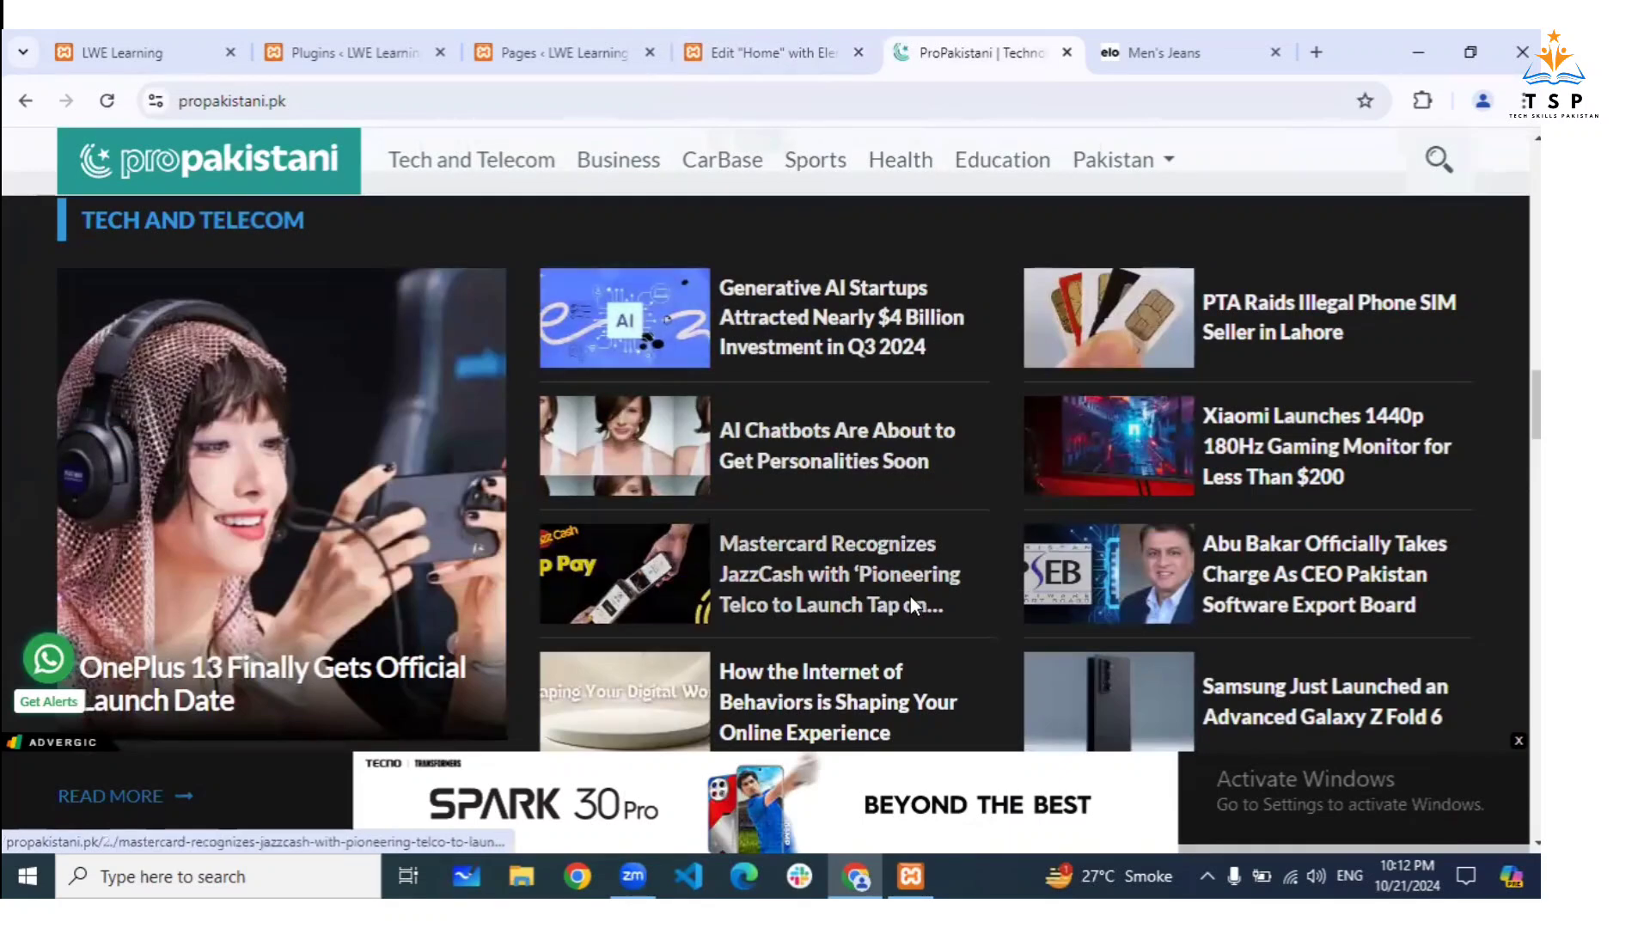
scroll(909, 595, down, 4)
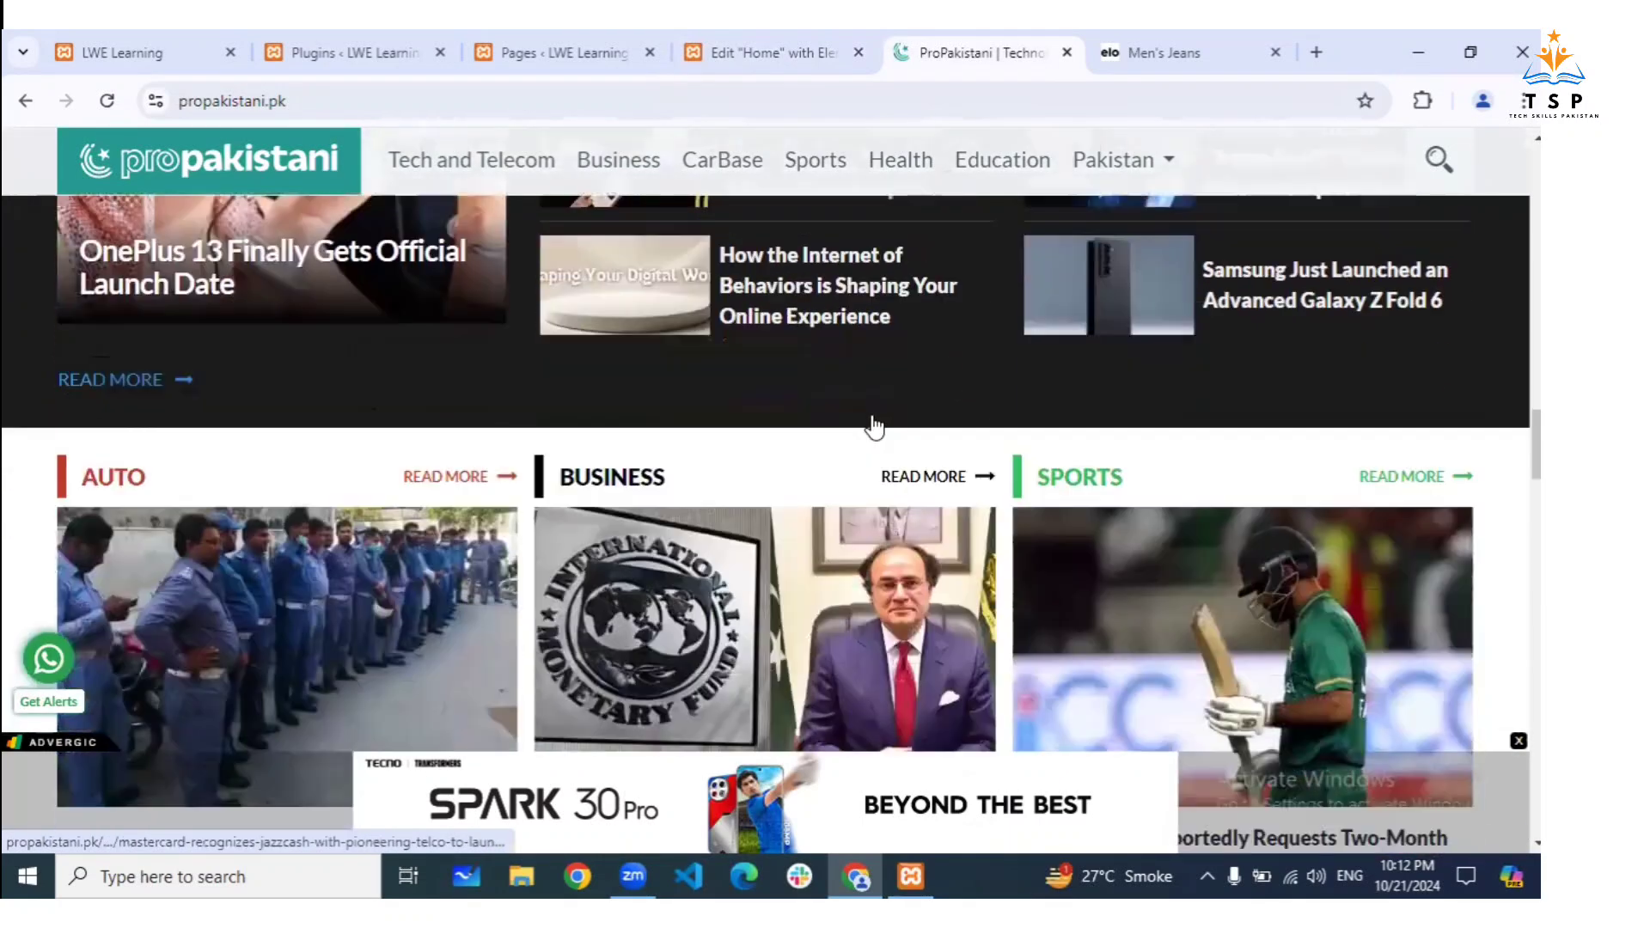
scroll(886, 545, down, 2)
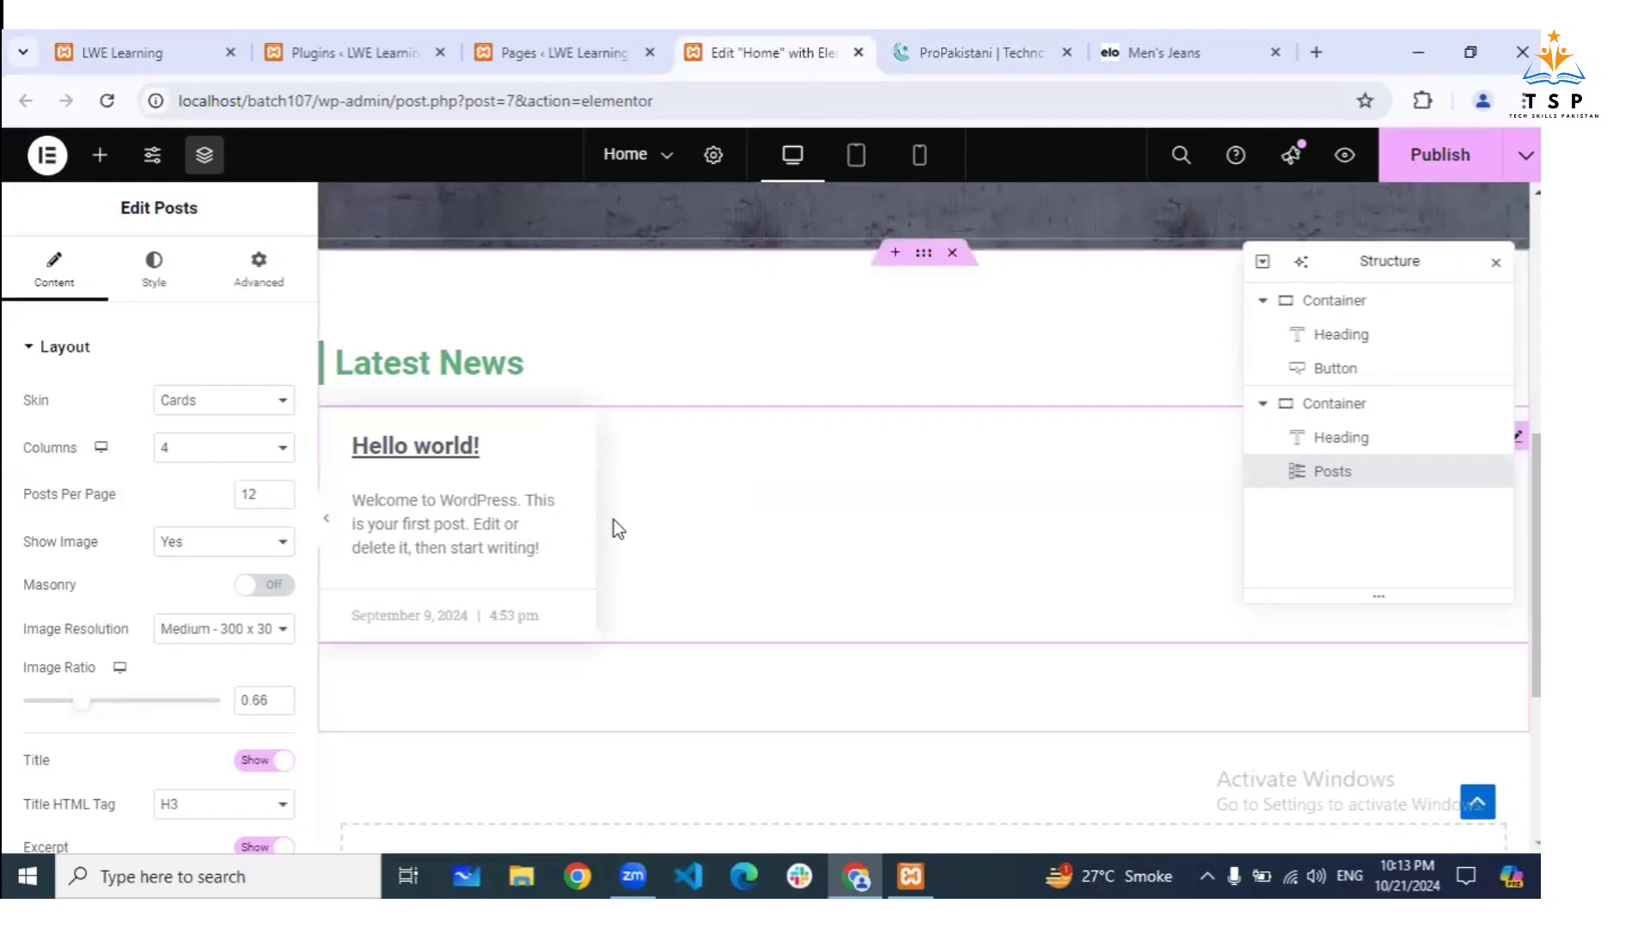
Open the Posts widget's query settings and add Term as the criterion for including posts
scroll(28, 636, down, 9)
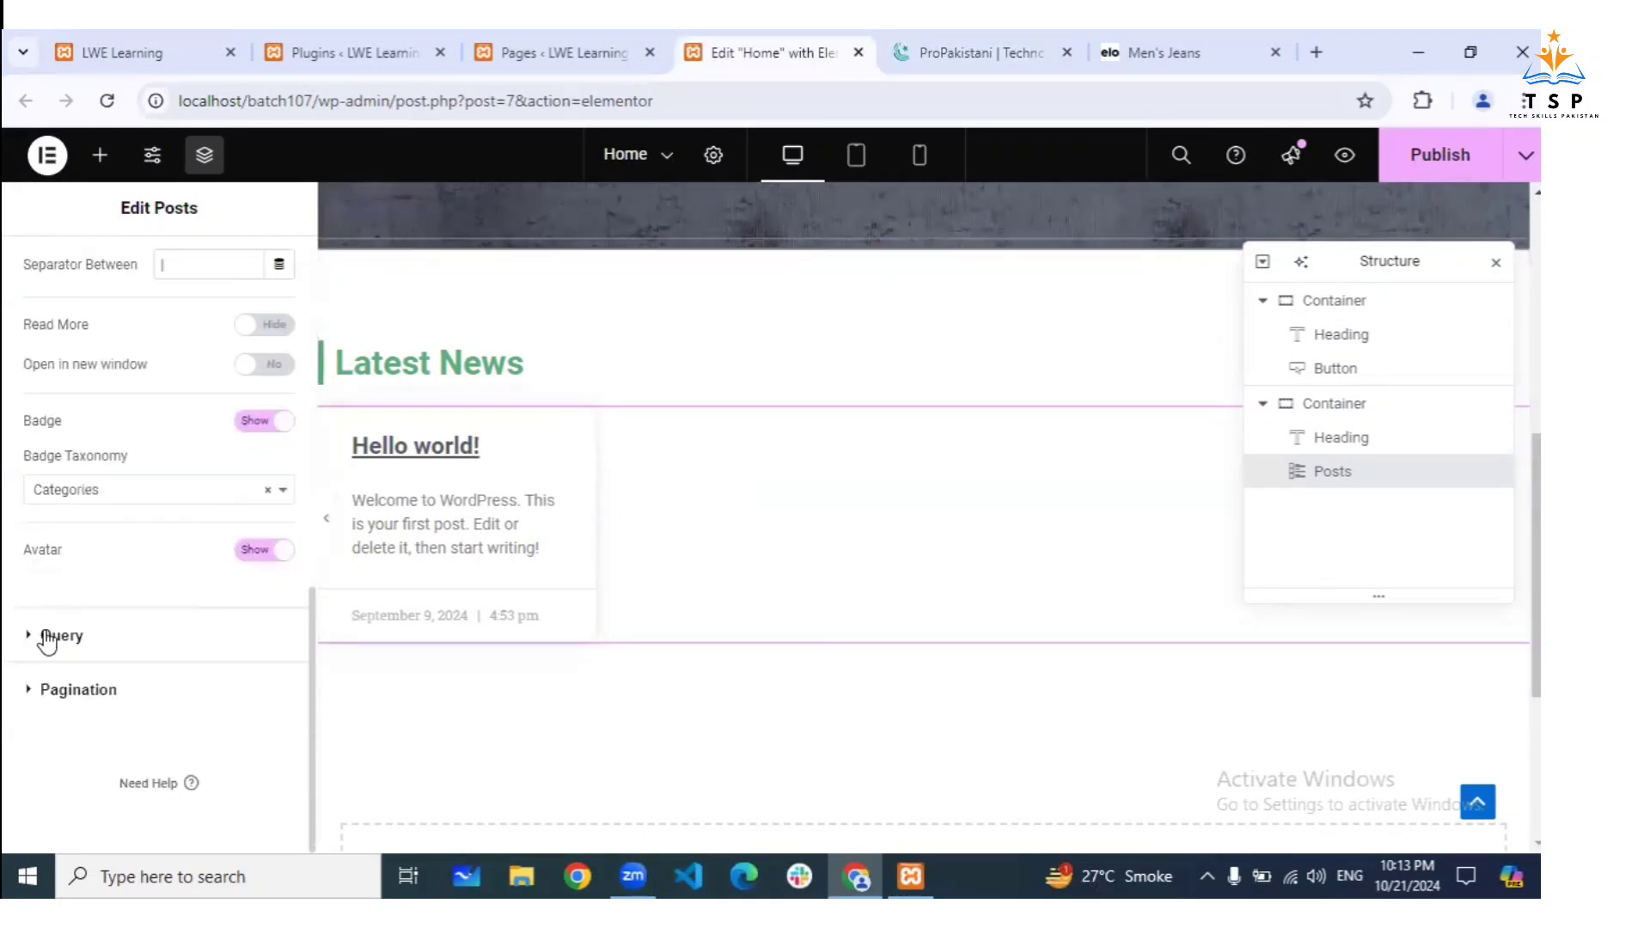
click(41, 636)
scroll(179, 515, down, 1)
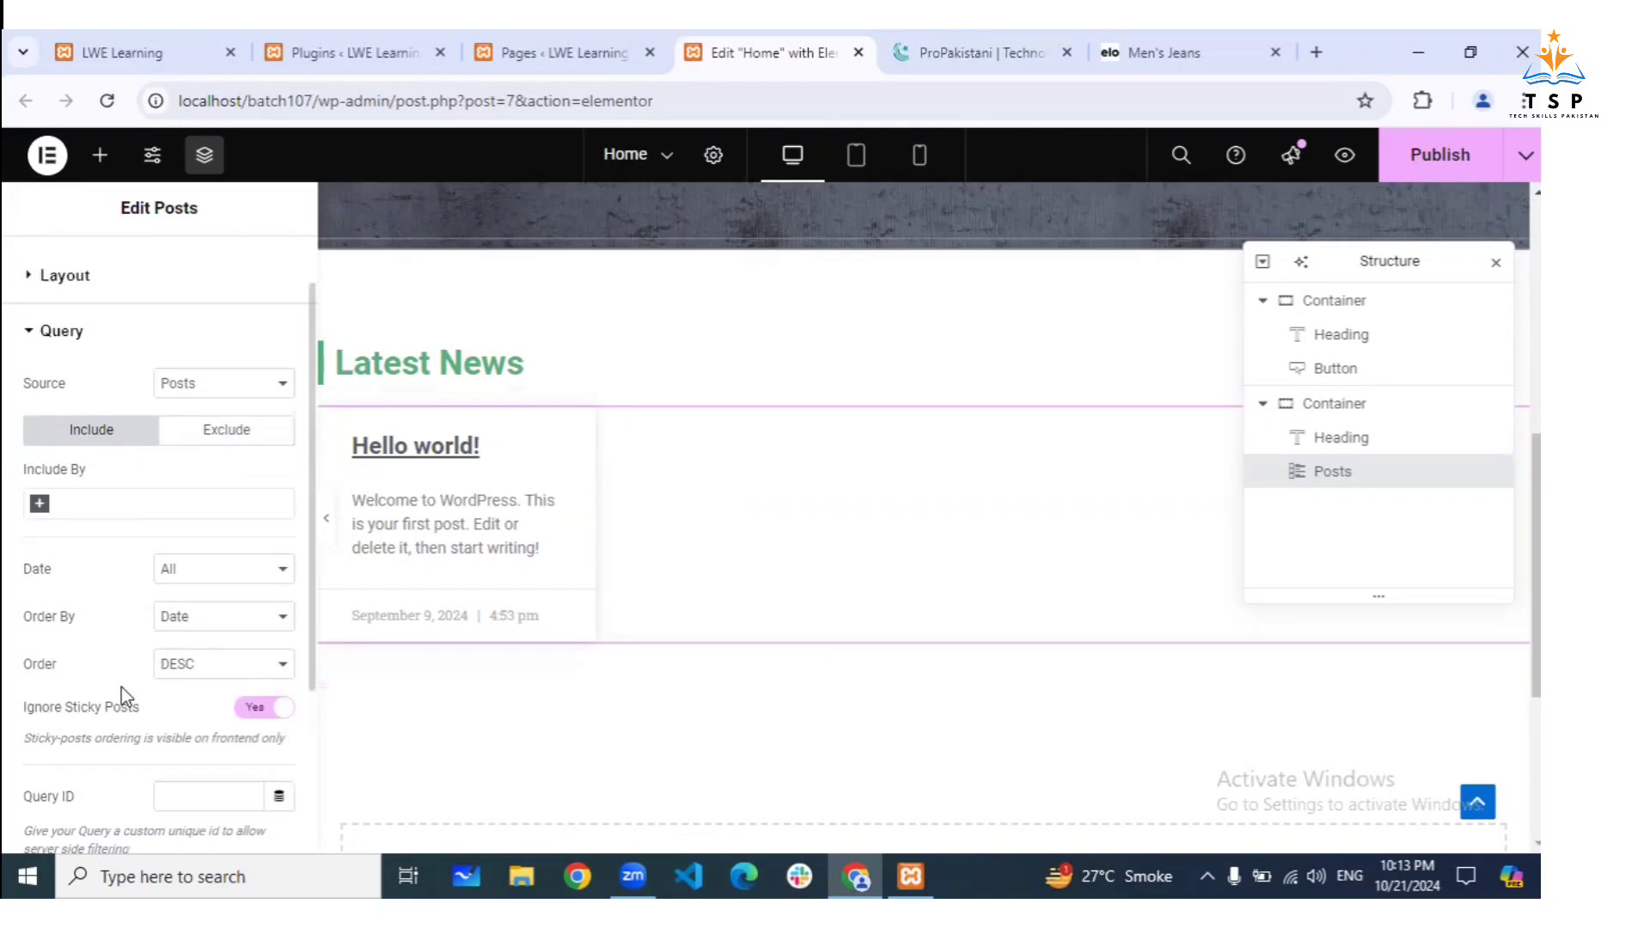
scroll(121, 694, down, 1)
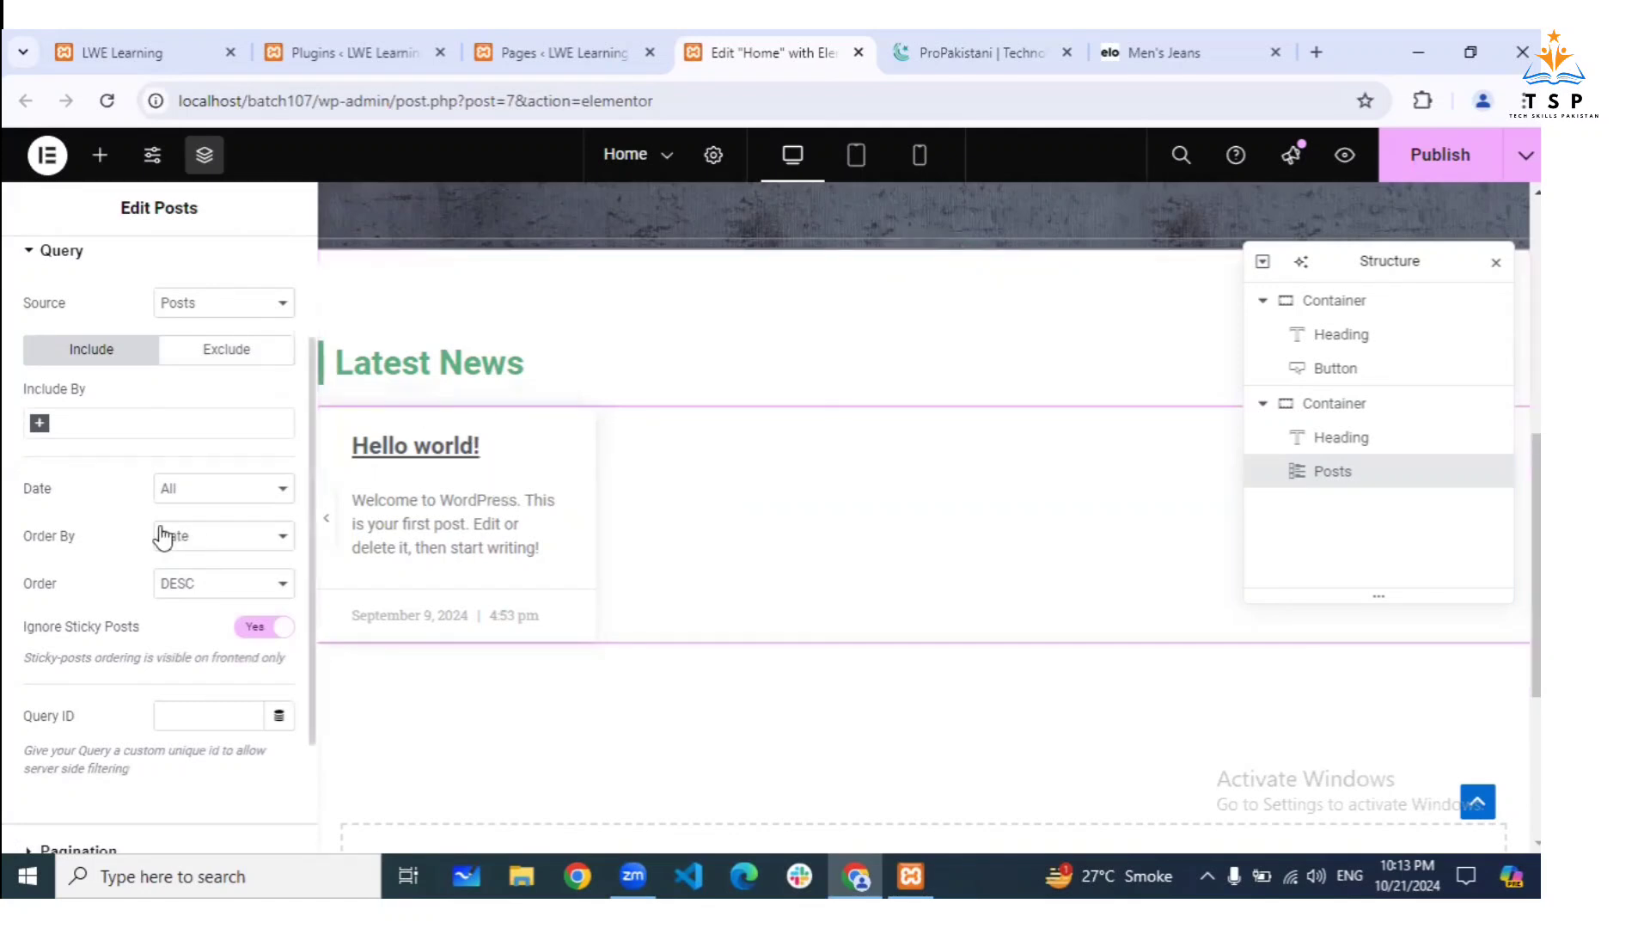
scroll(121, 629, up, 2)
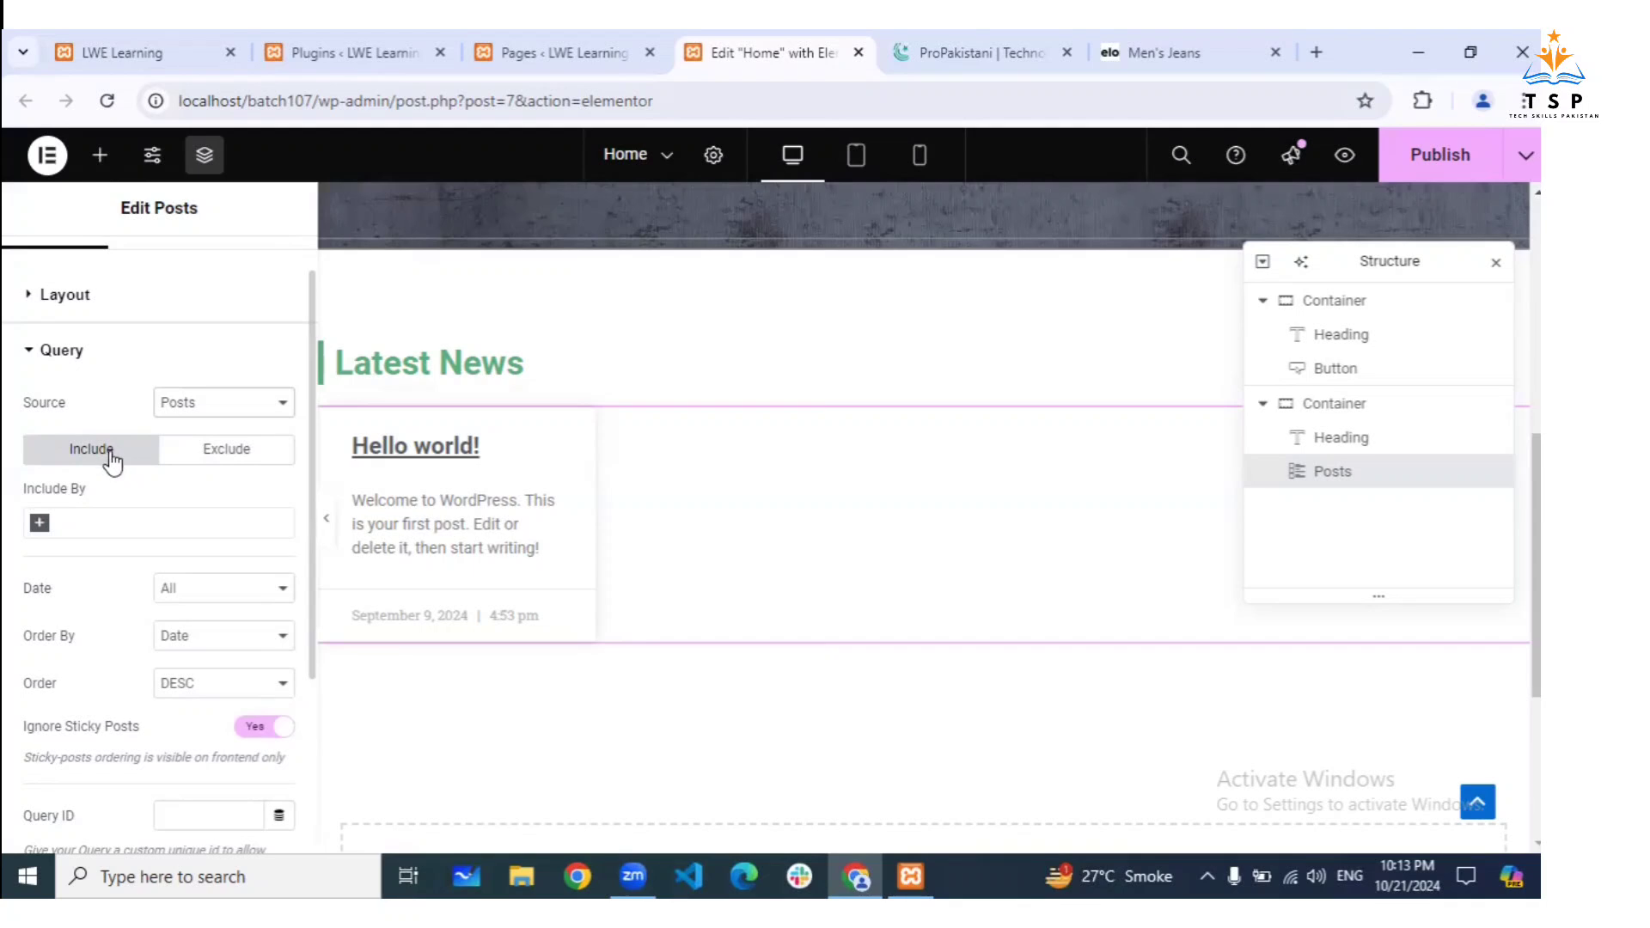
click(40, 526)
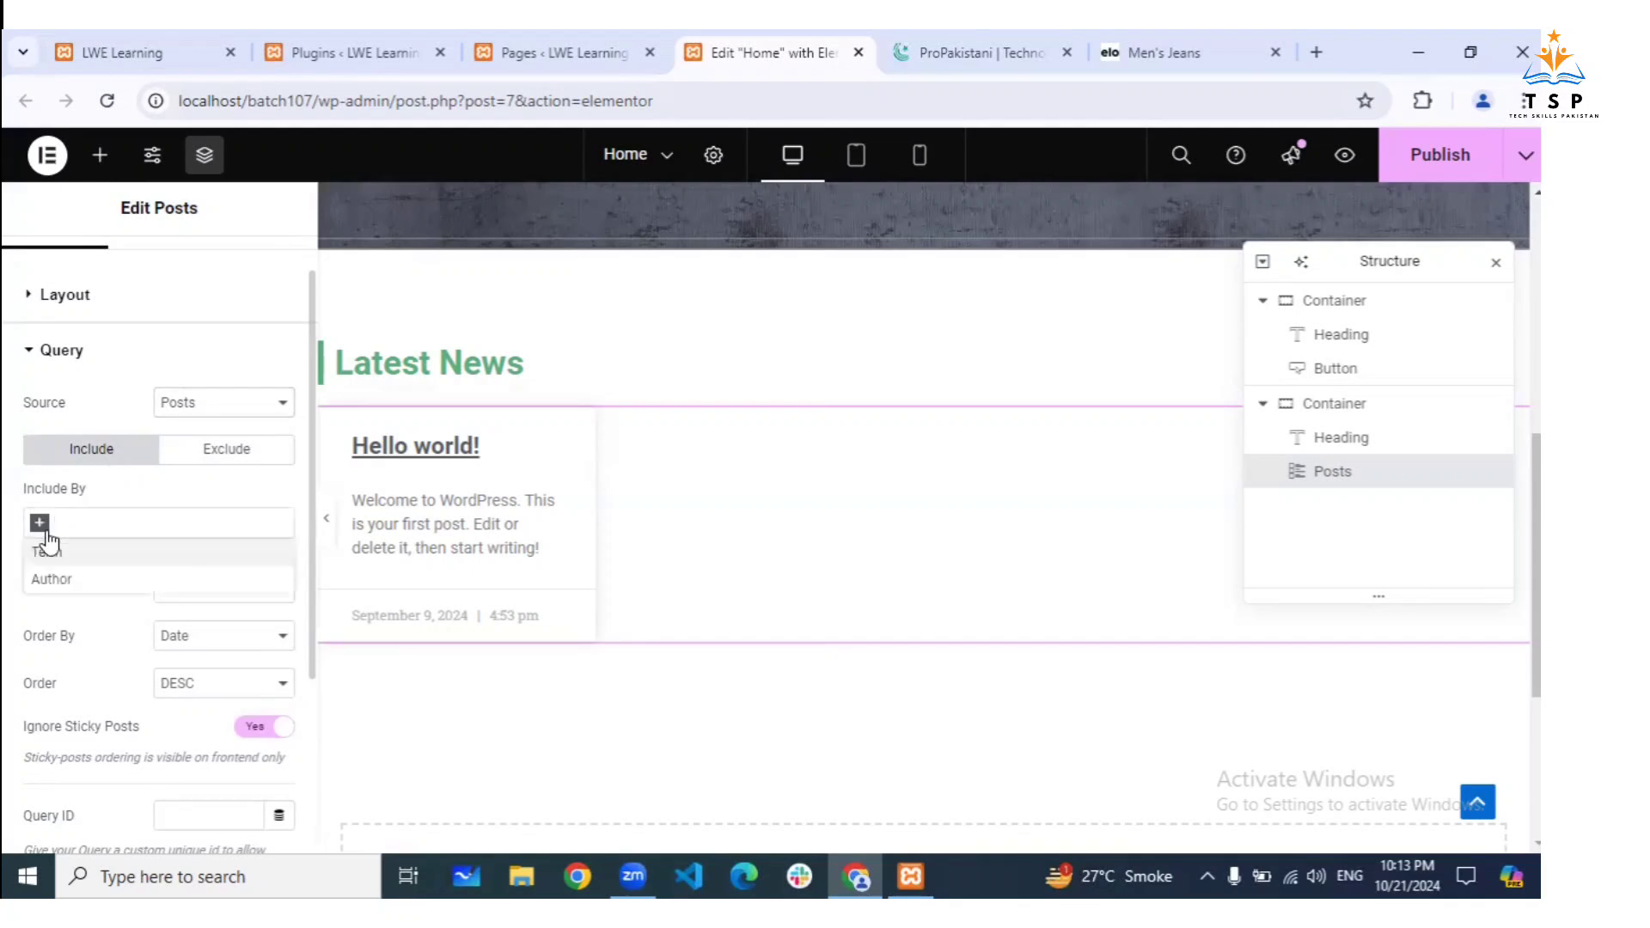
click(60, 554)
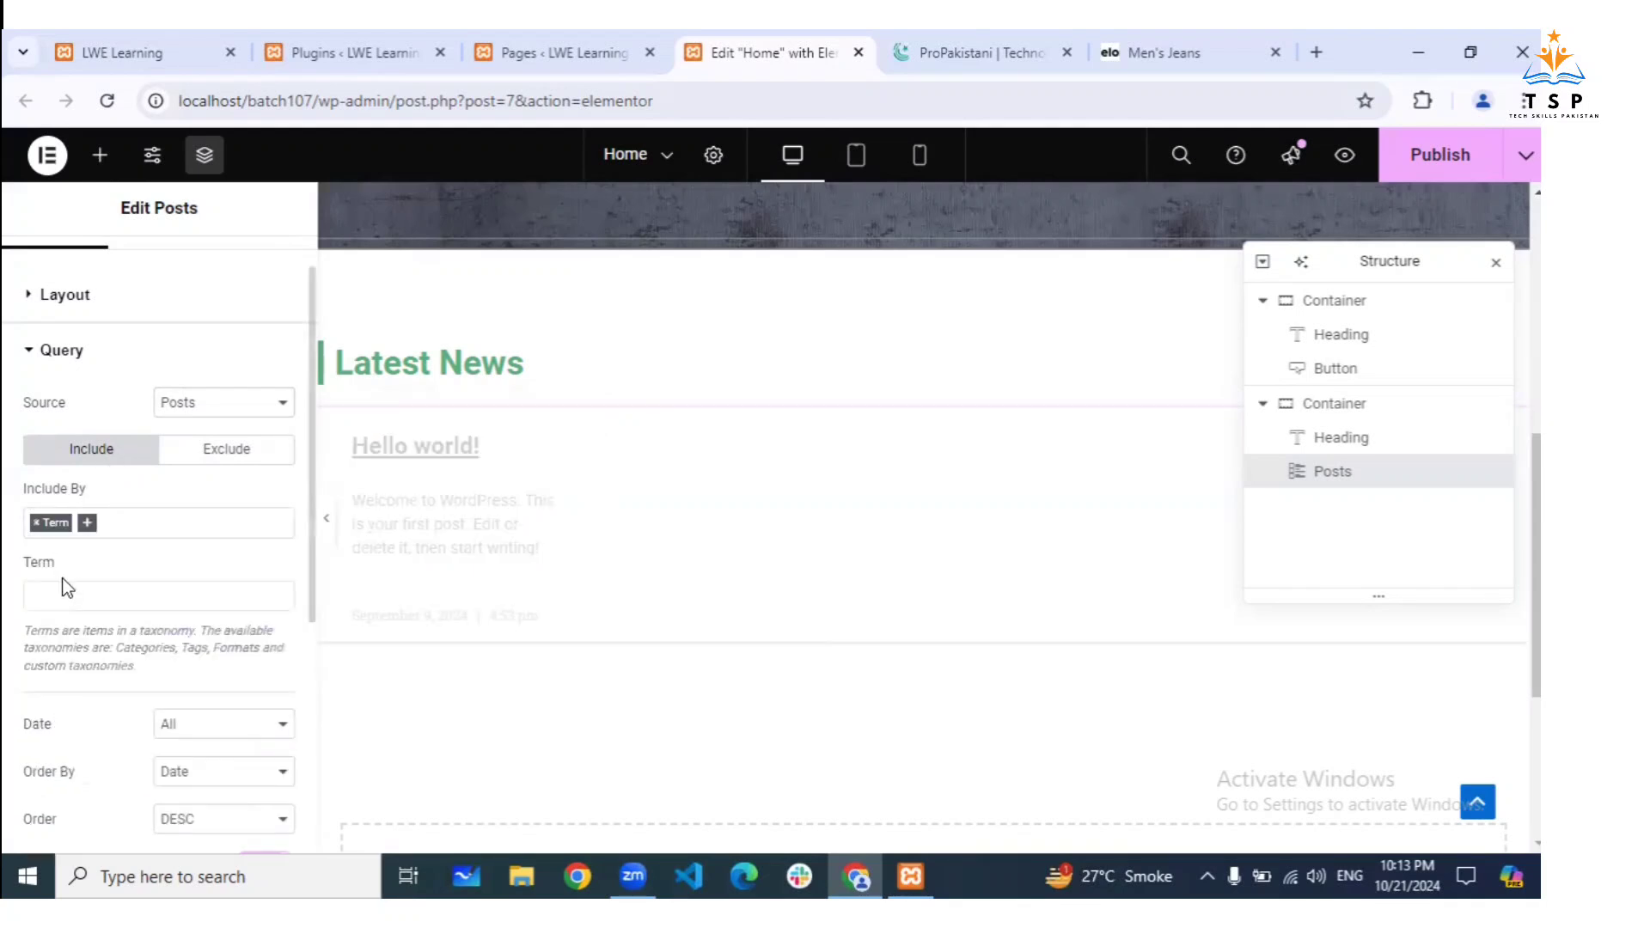
Set the included term of the Posts query to the Uncategorized category
click(60, 590)
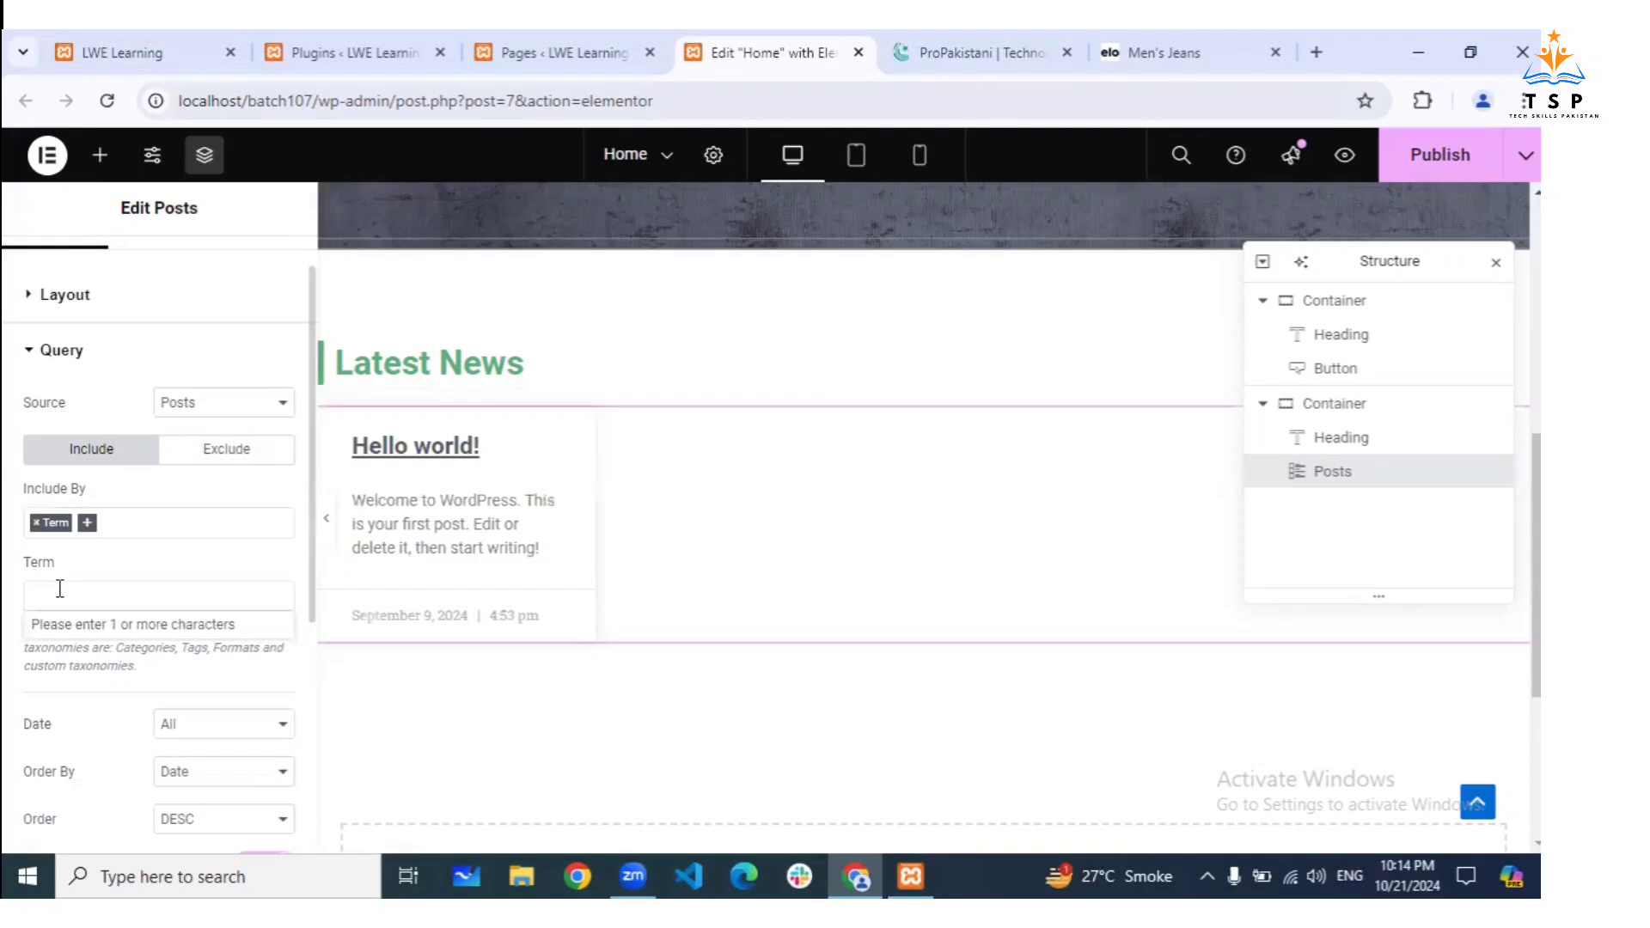
click(62, 589)
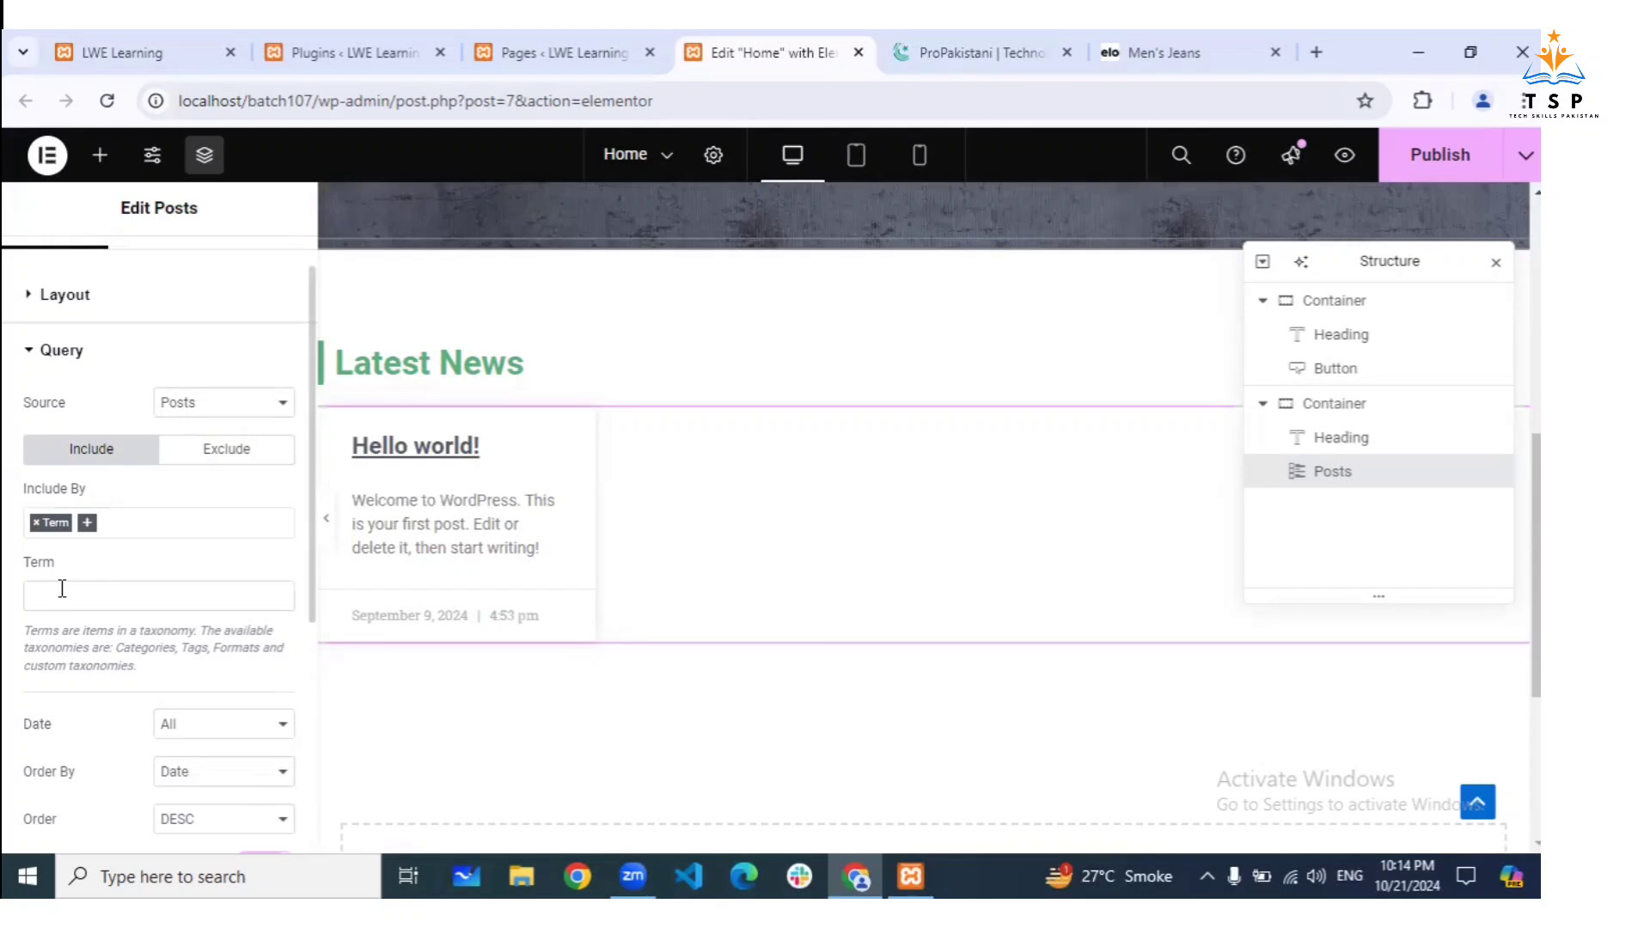
click(62, 590)
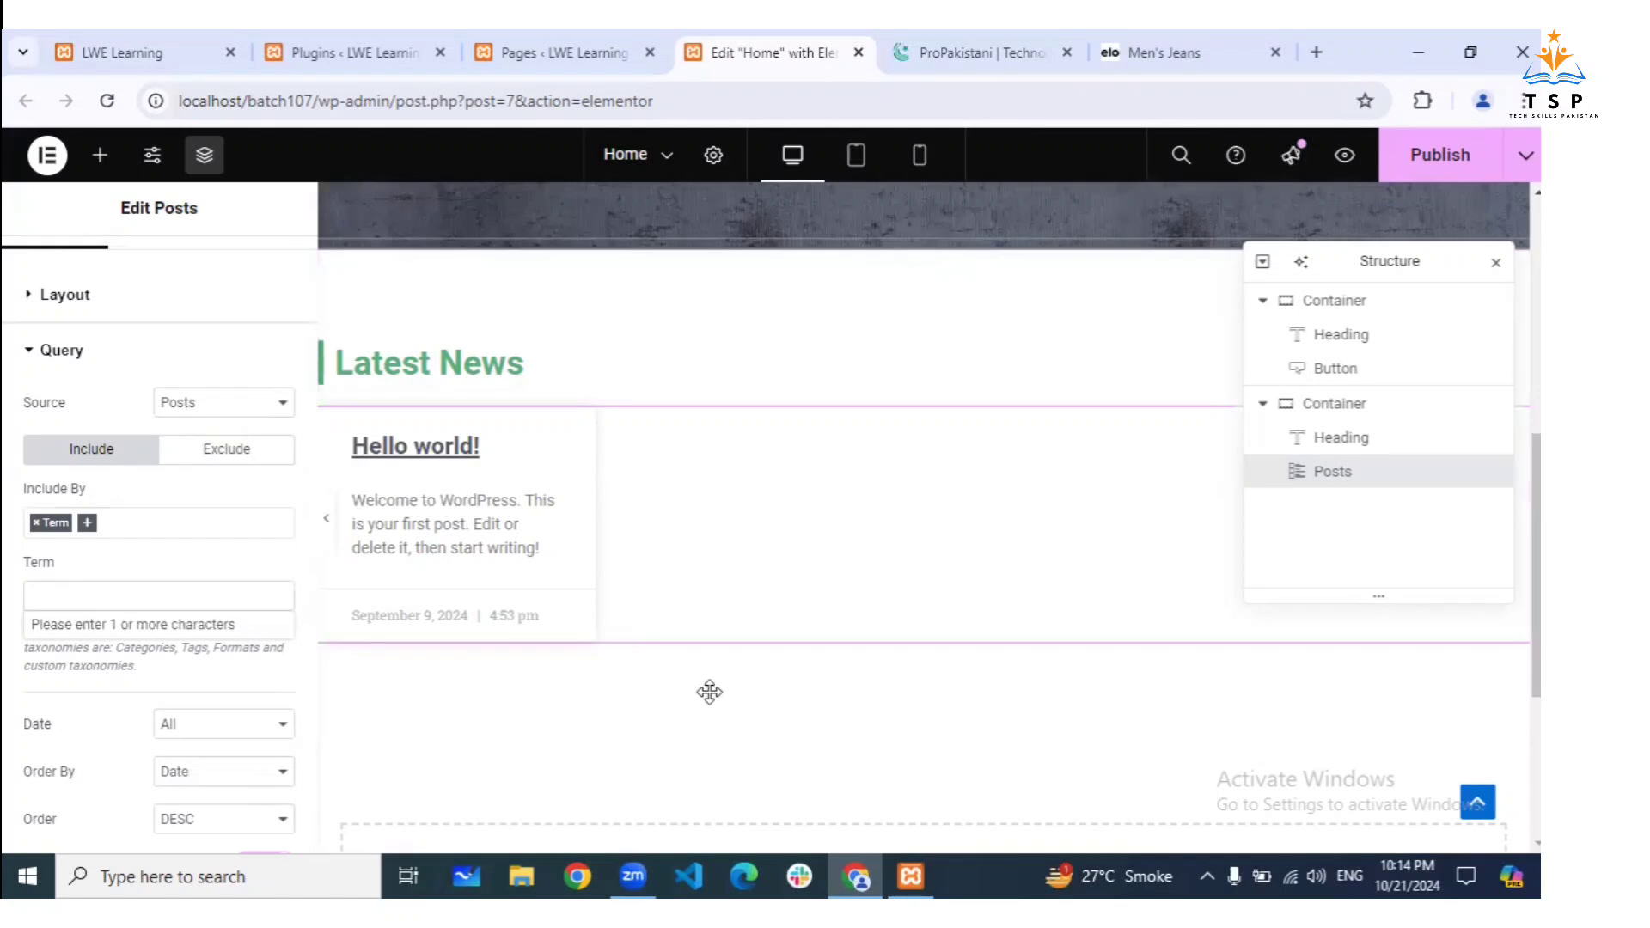
click(107, 584)
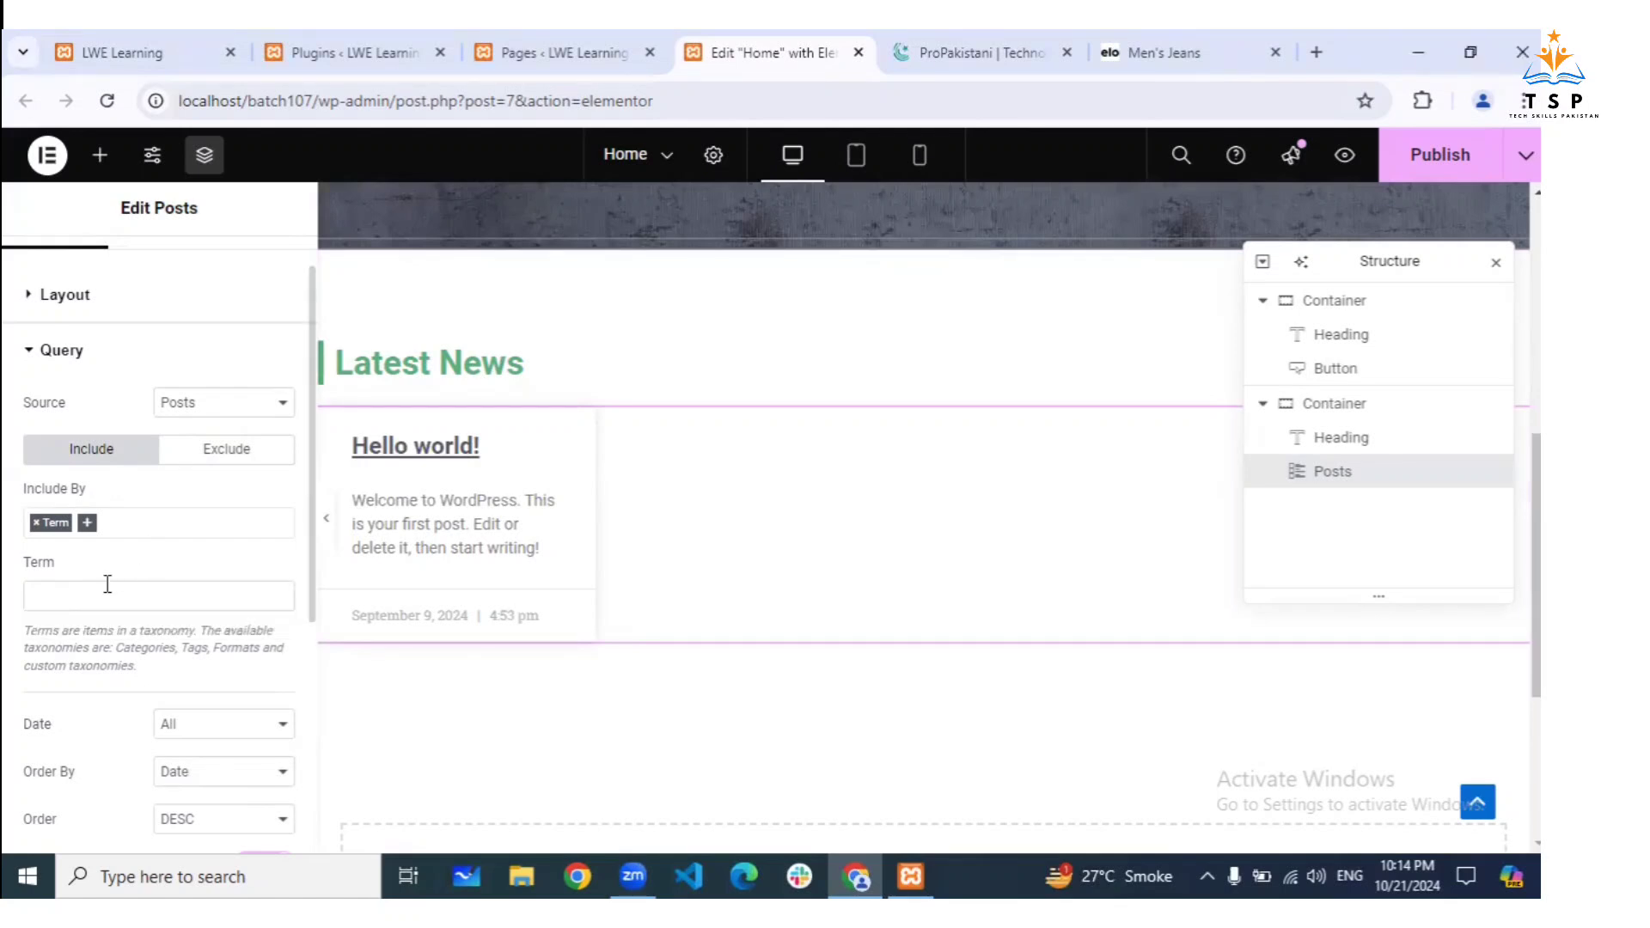
click(115, 591)
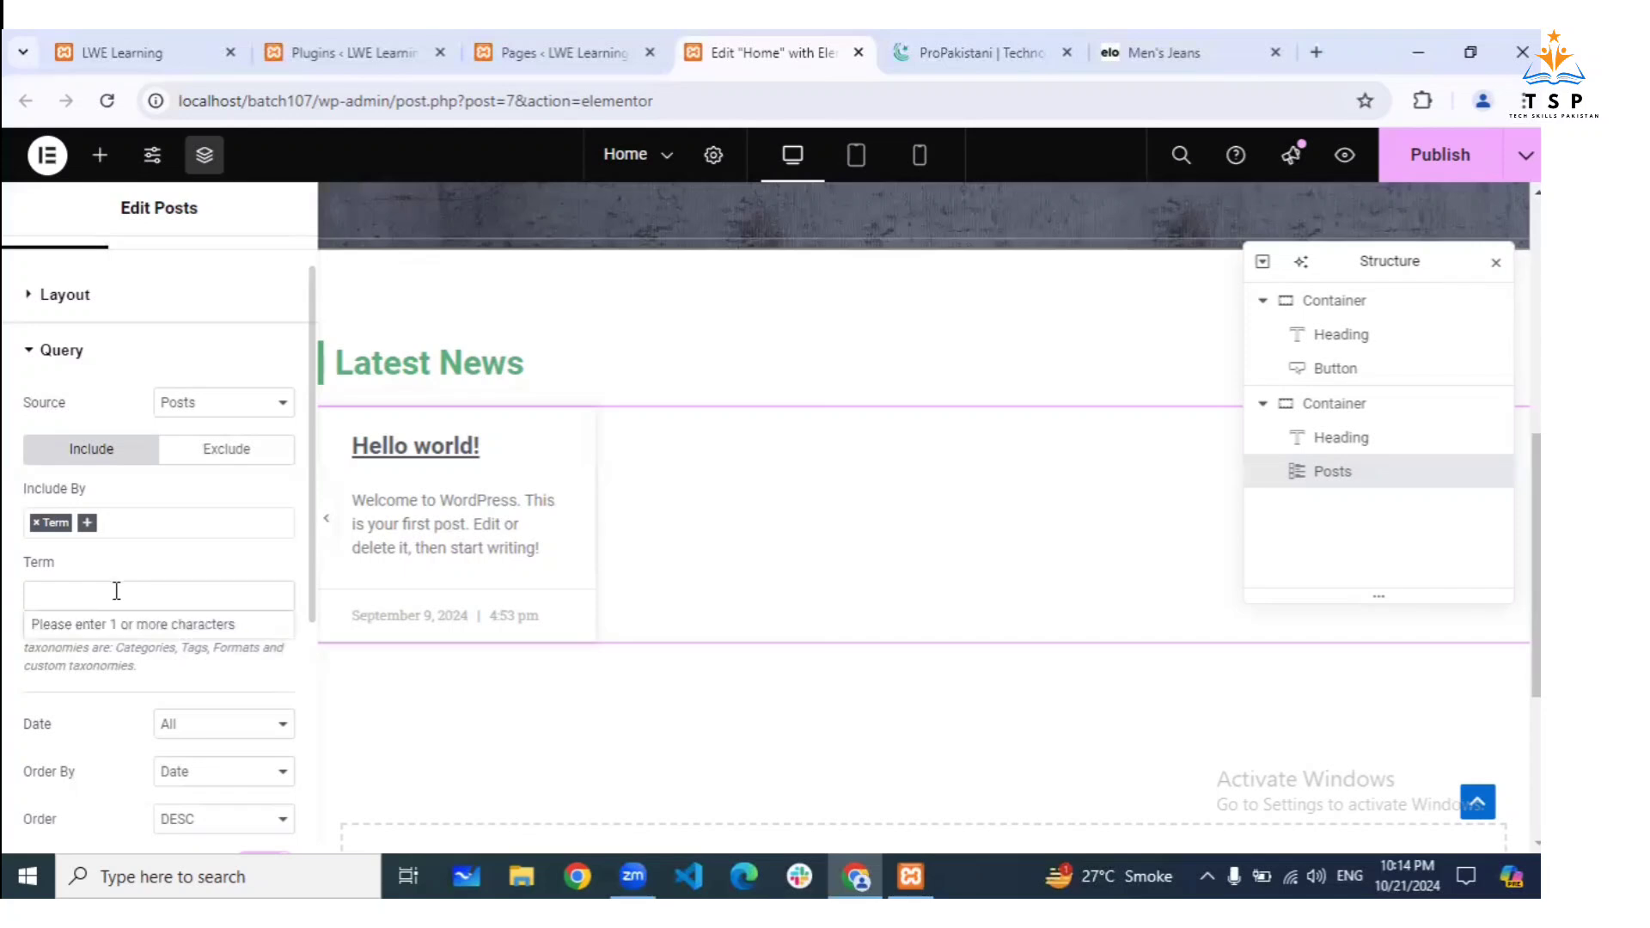
text(un)
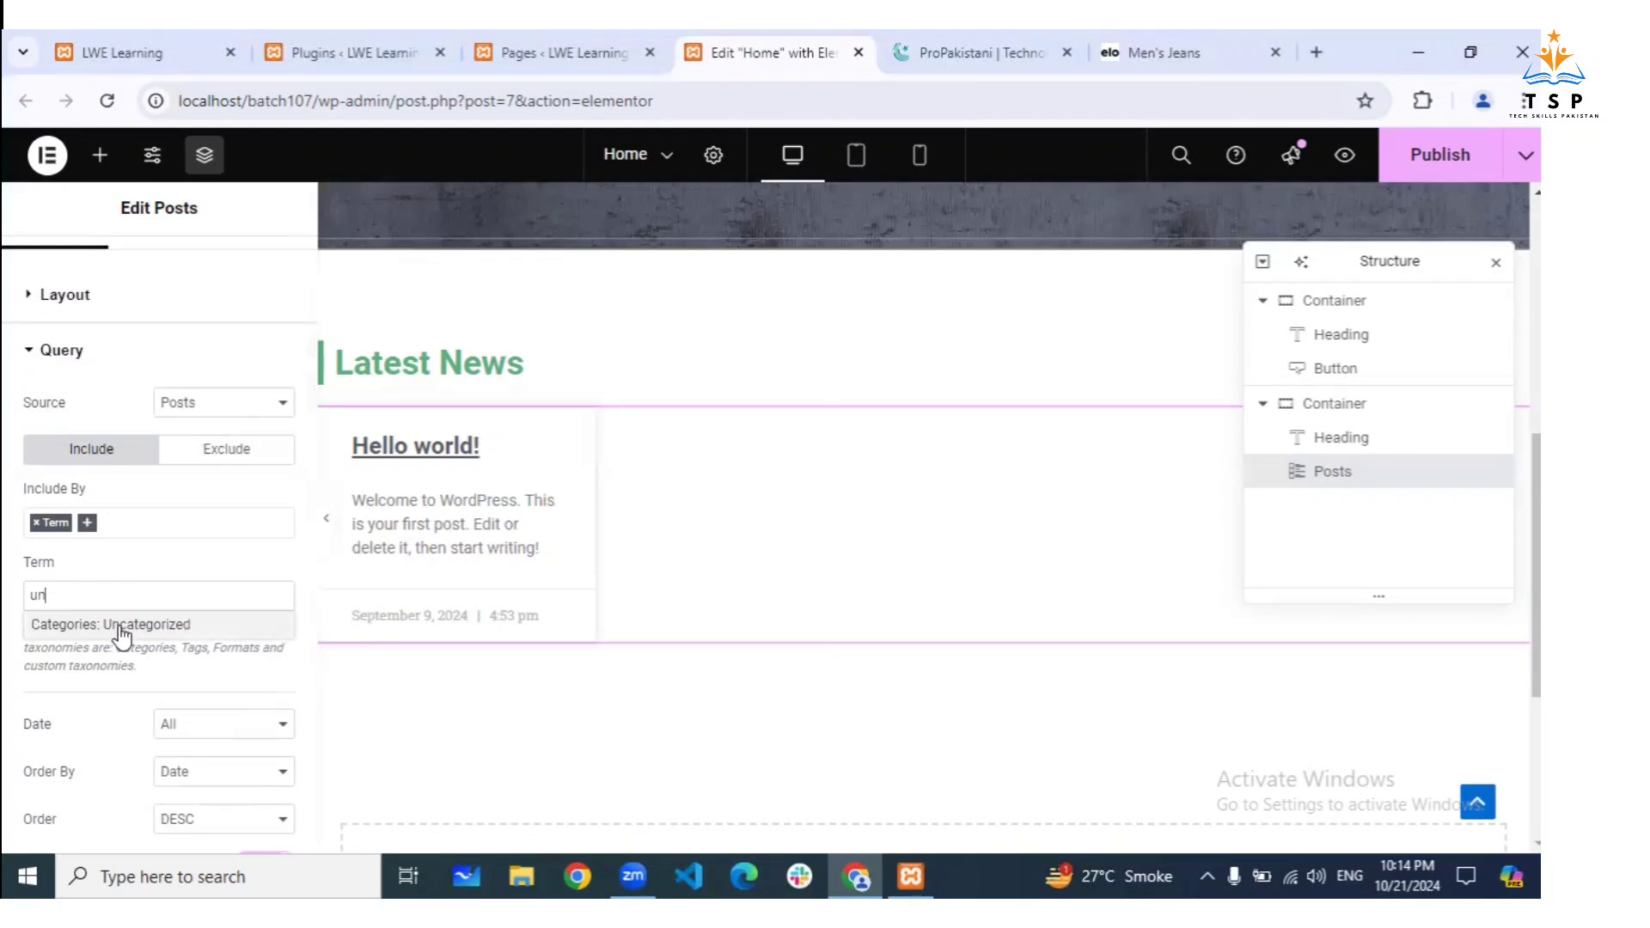
click(122, 626)
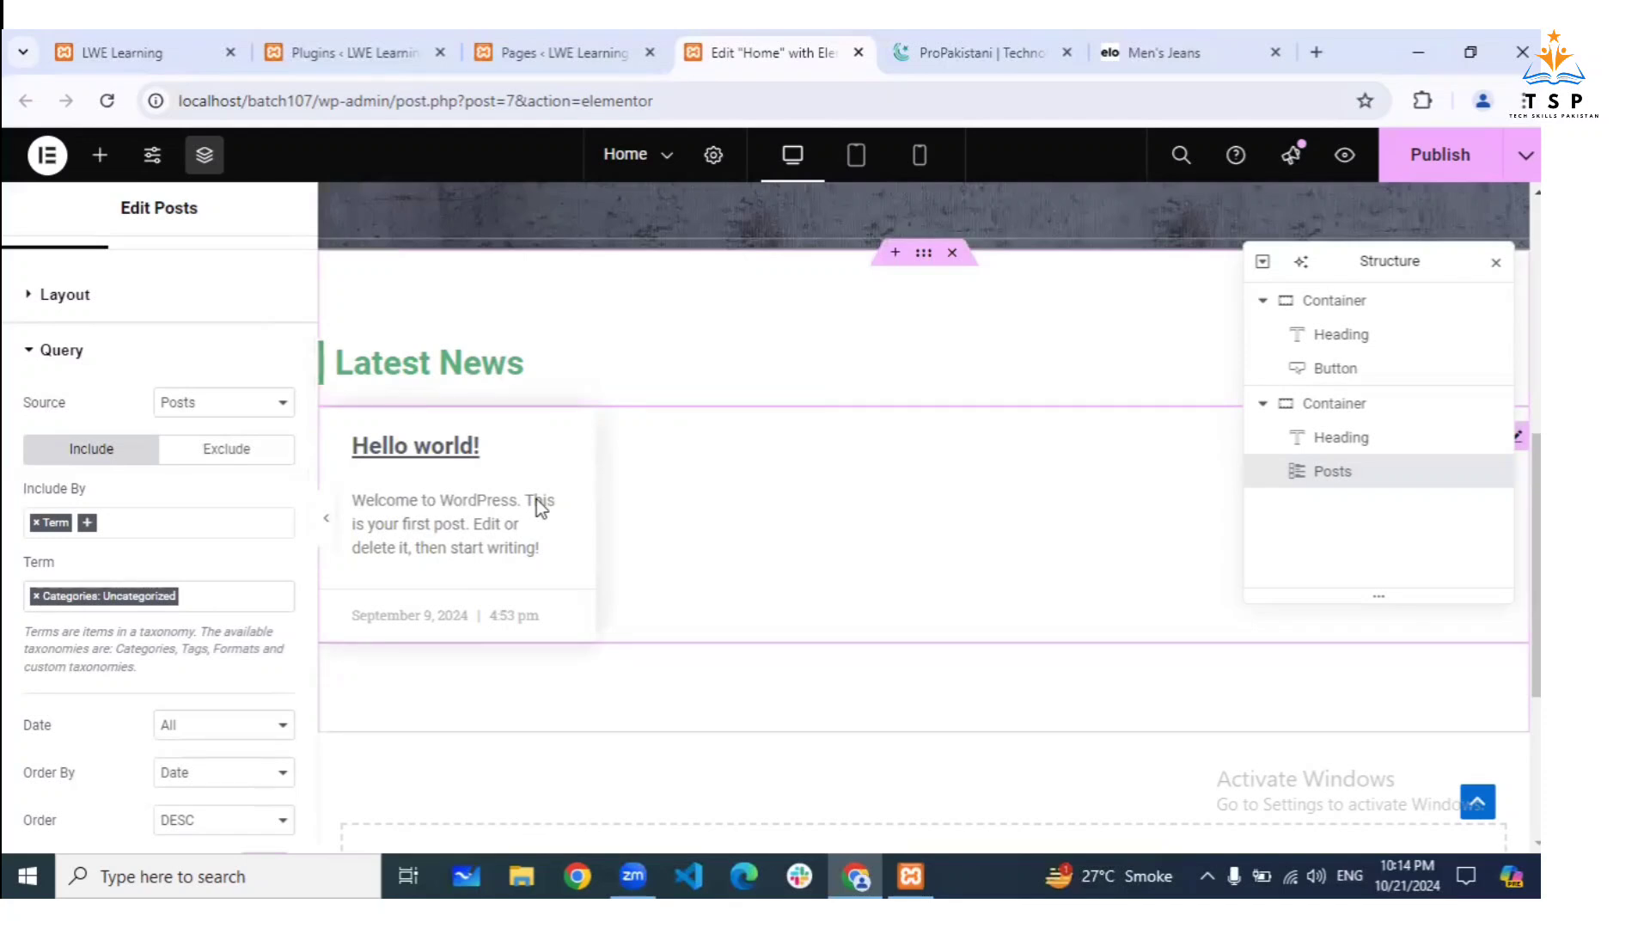
click(214, 607)
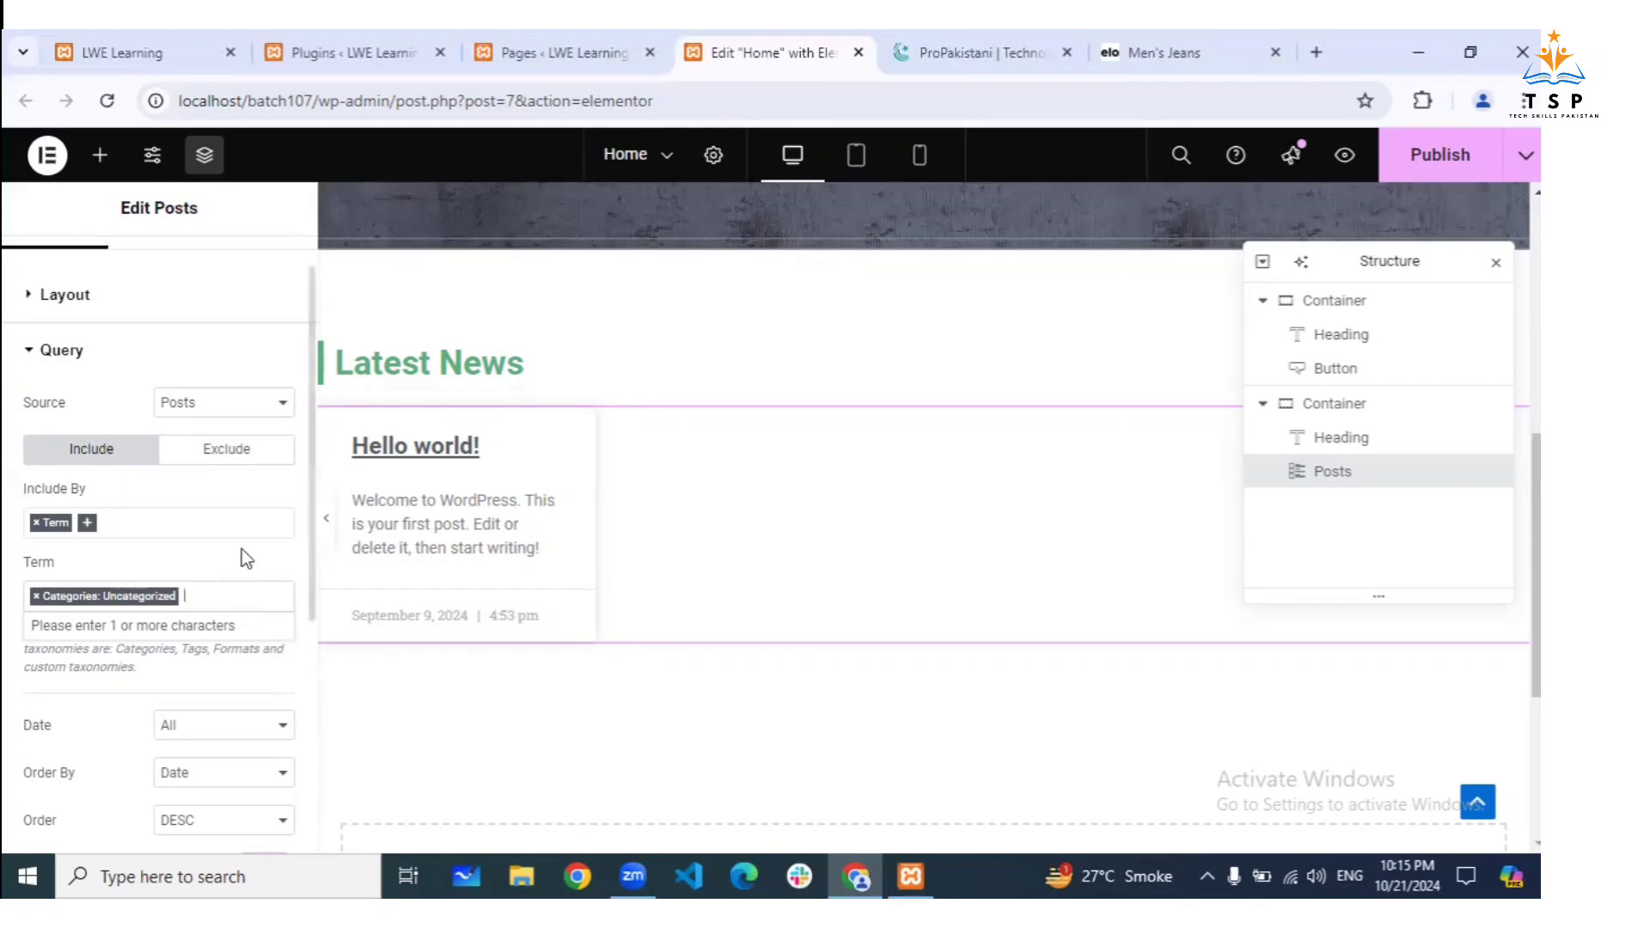
Check the exclude options of the Posts query and return to its include options
click(227, 444)
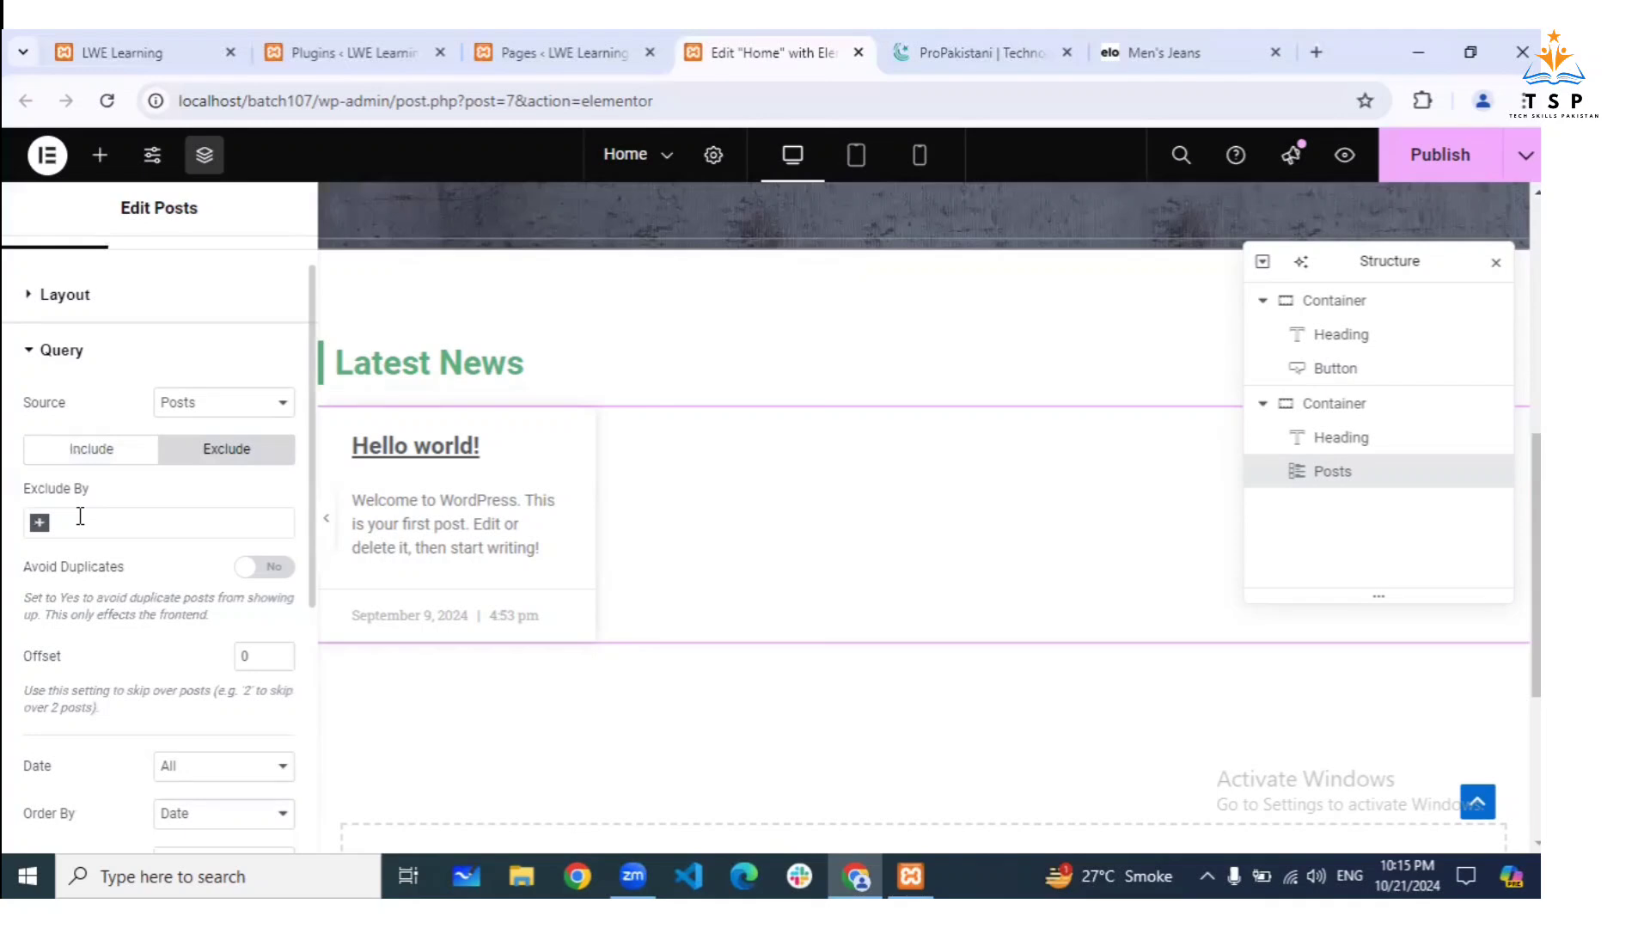
click(92, 449)
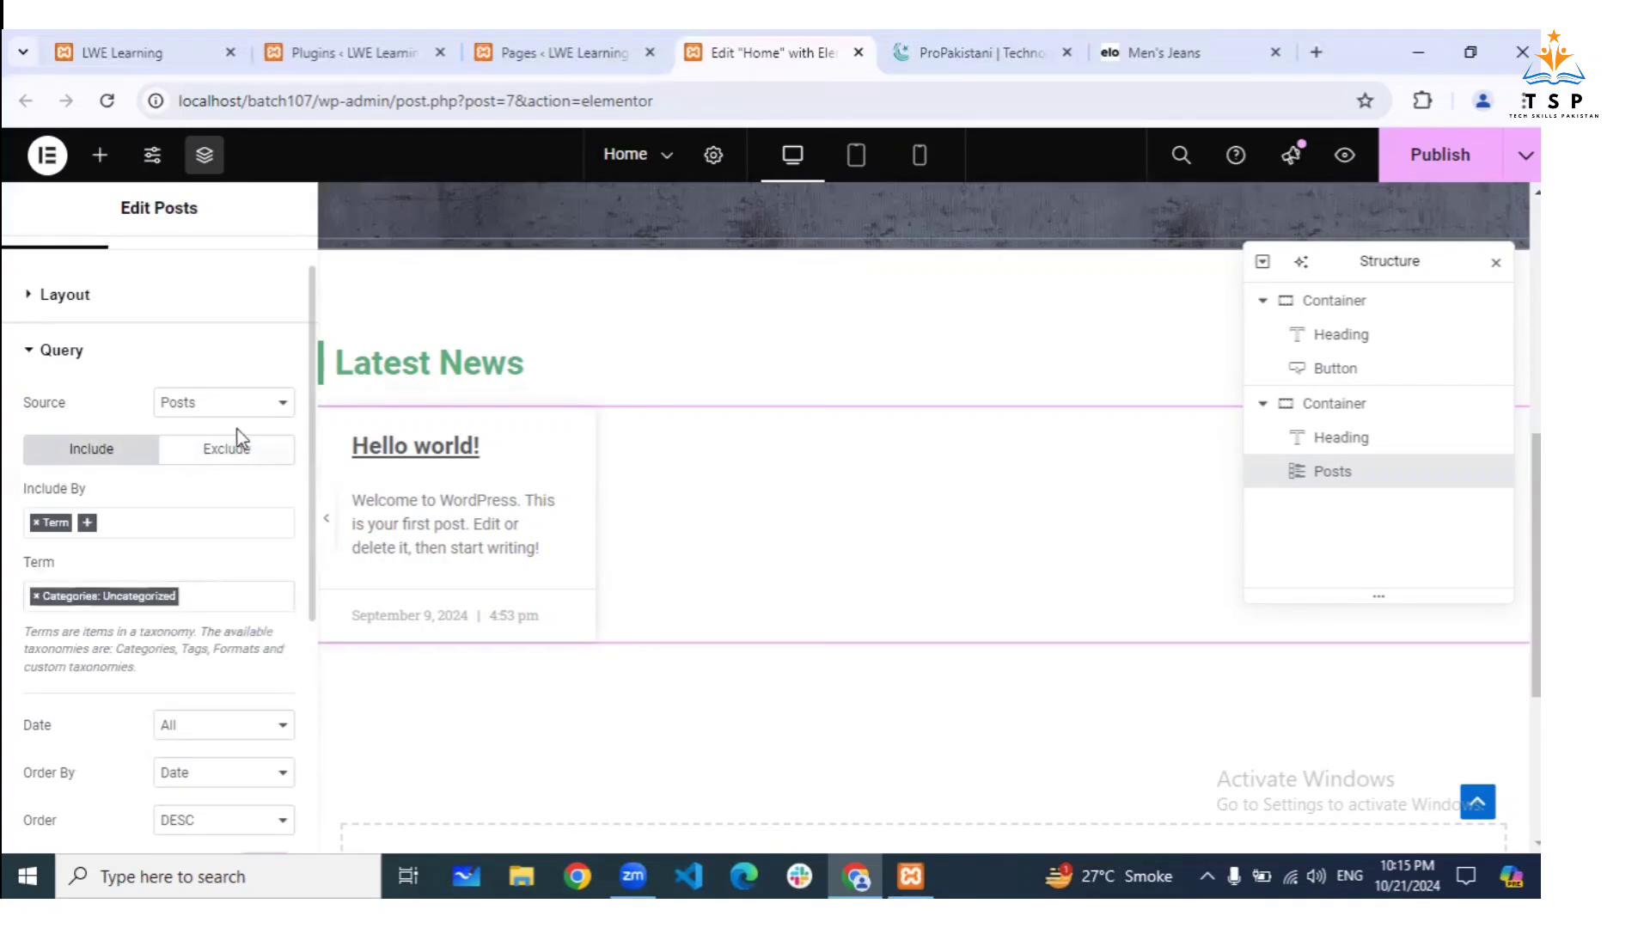
click(221, 451)
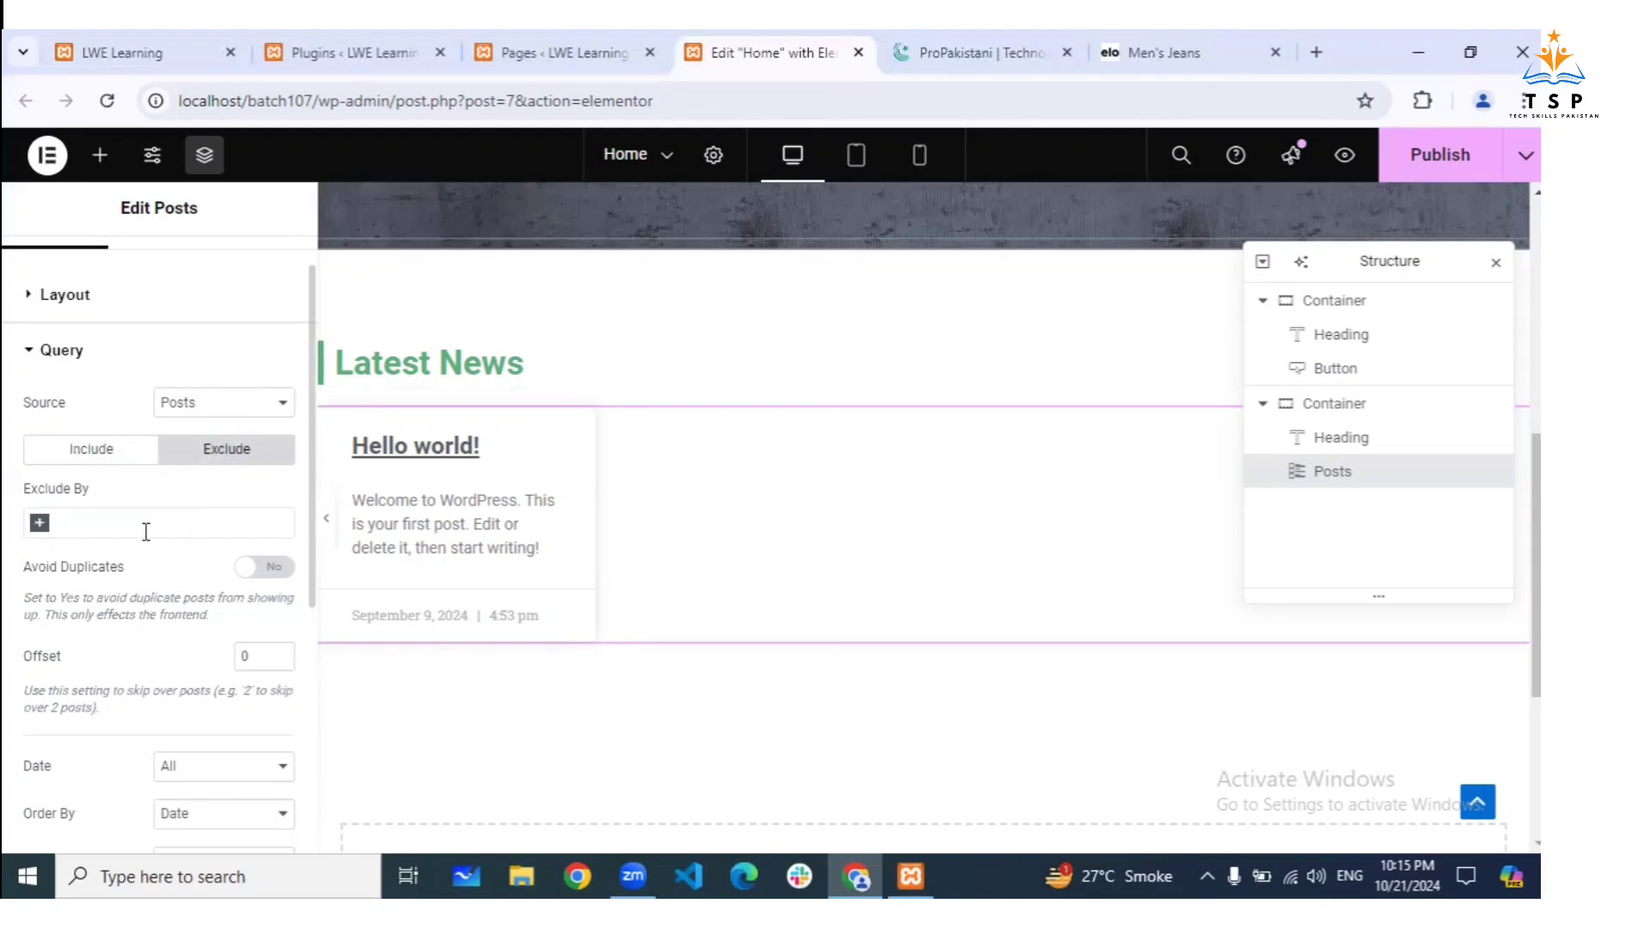
click(92, 451)
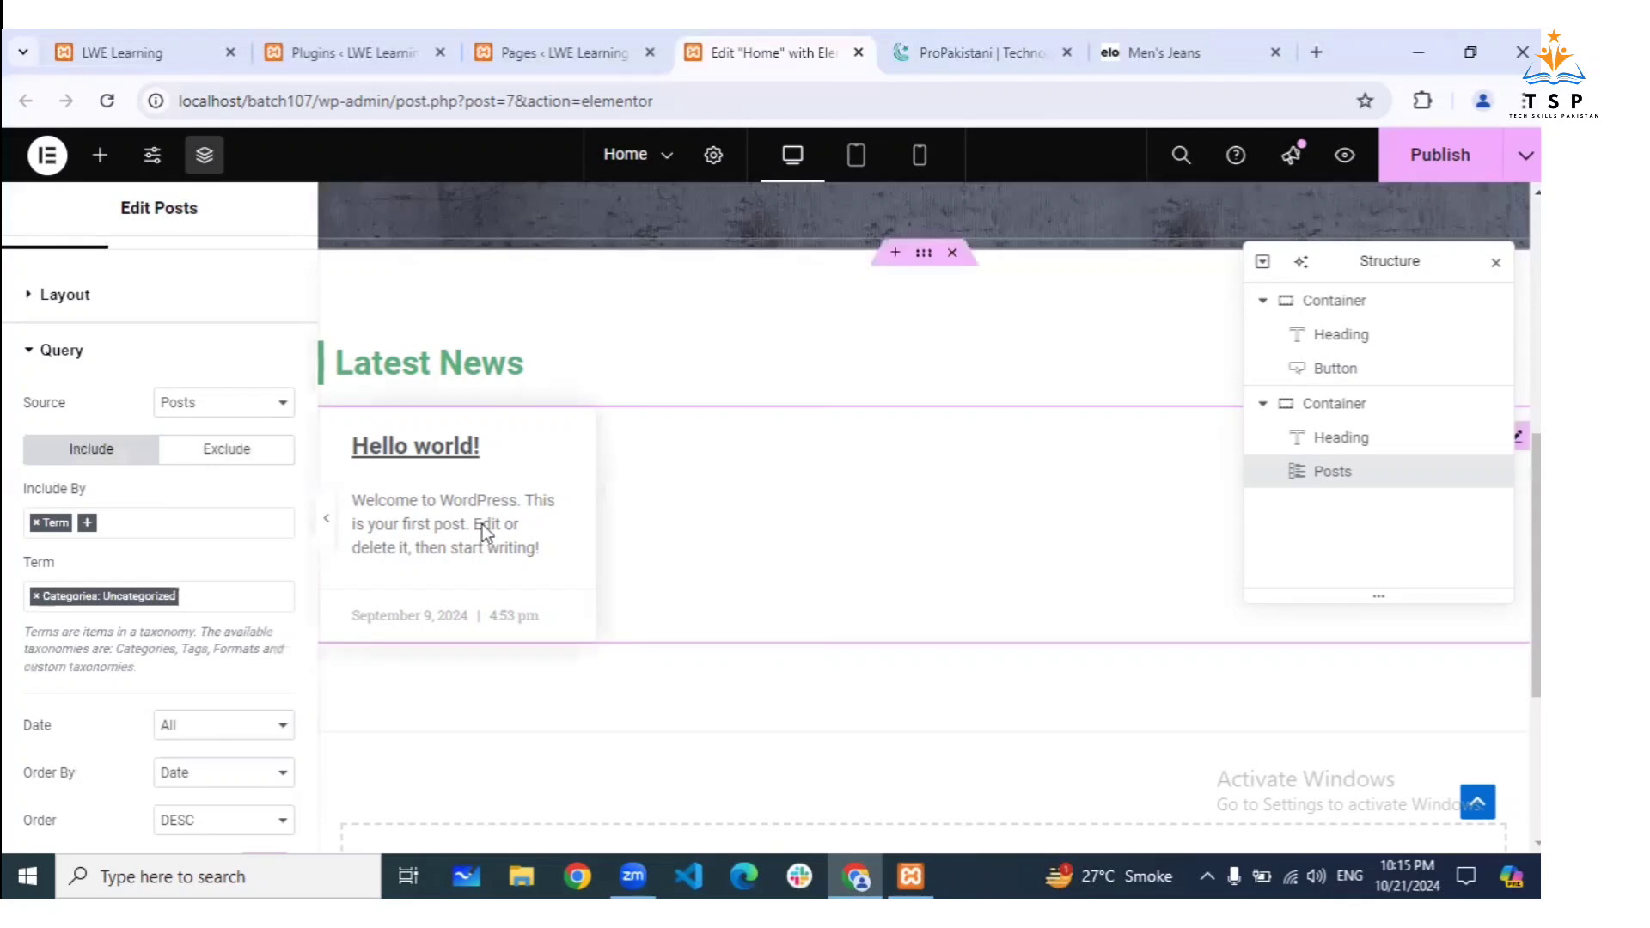
Look through the remaining query options and open the Posts widget's pagination settings
scroll(60, 761, down, 3)
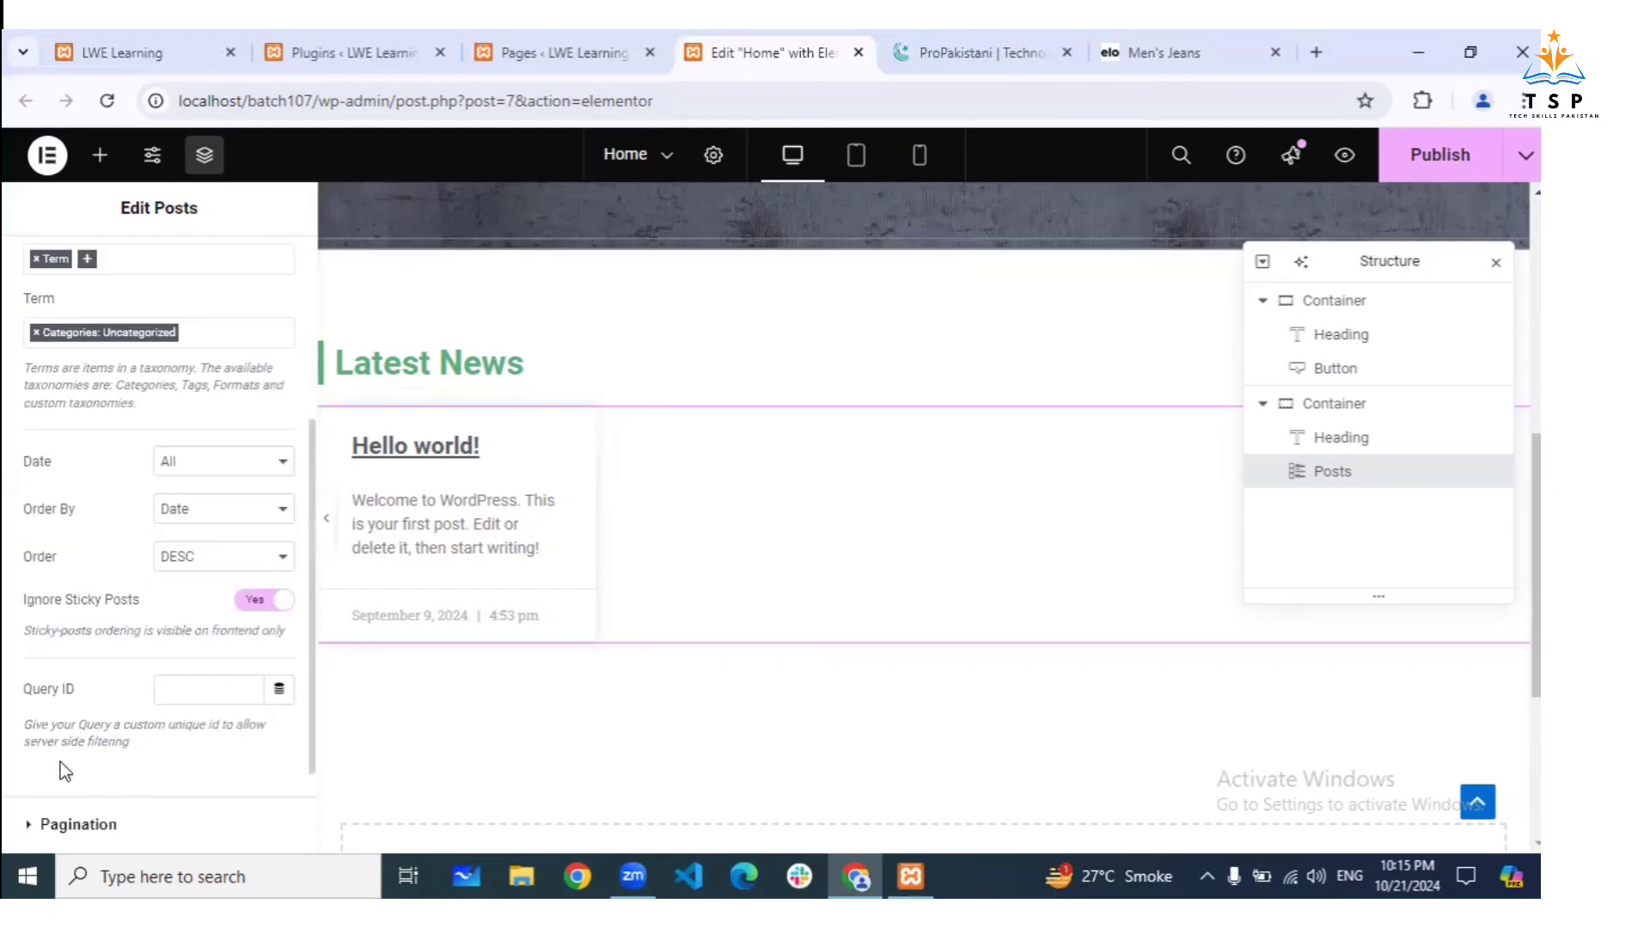
scroll(61, 759, down, 2)
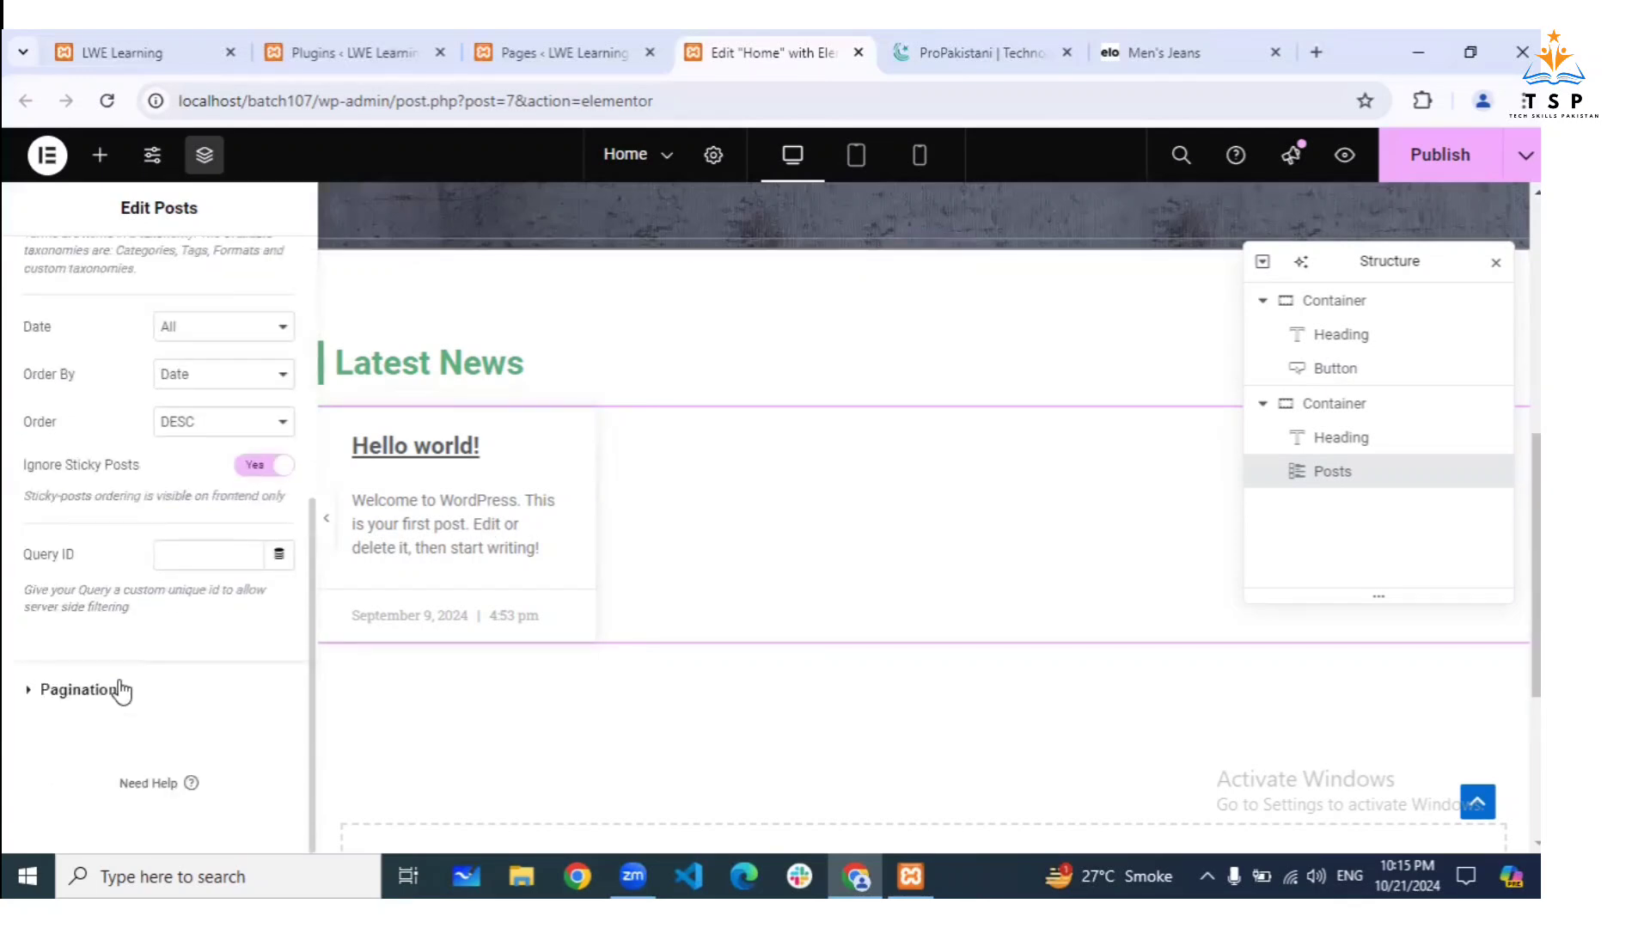
click(120, 690)
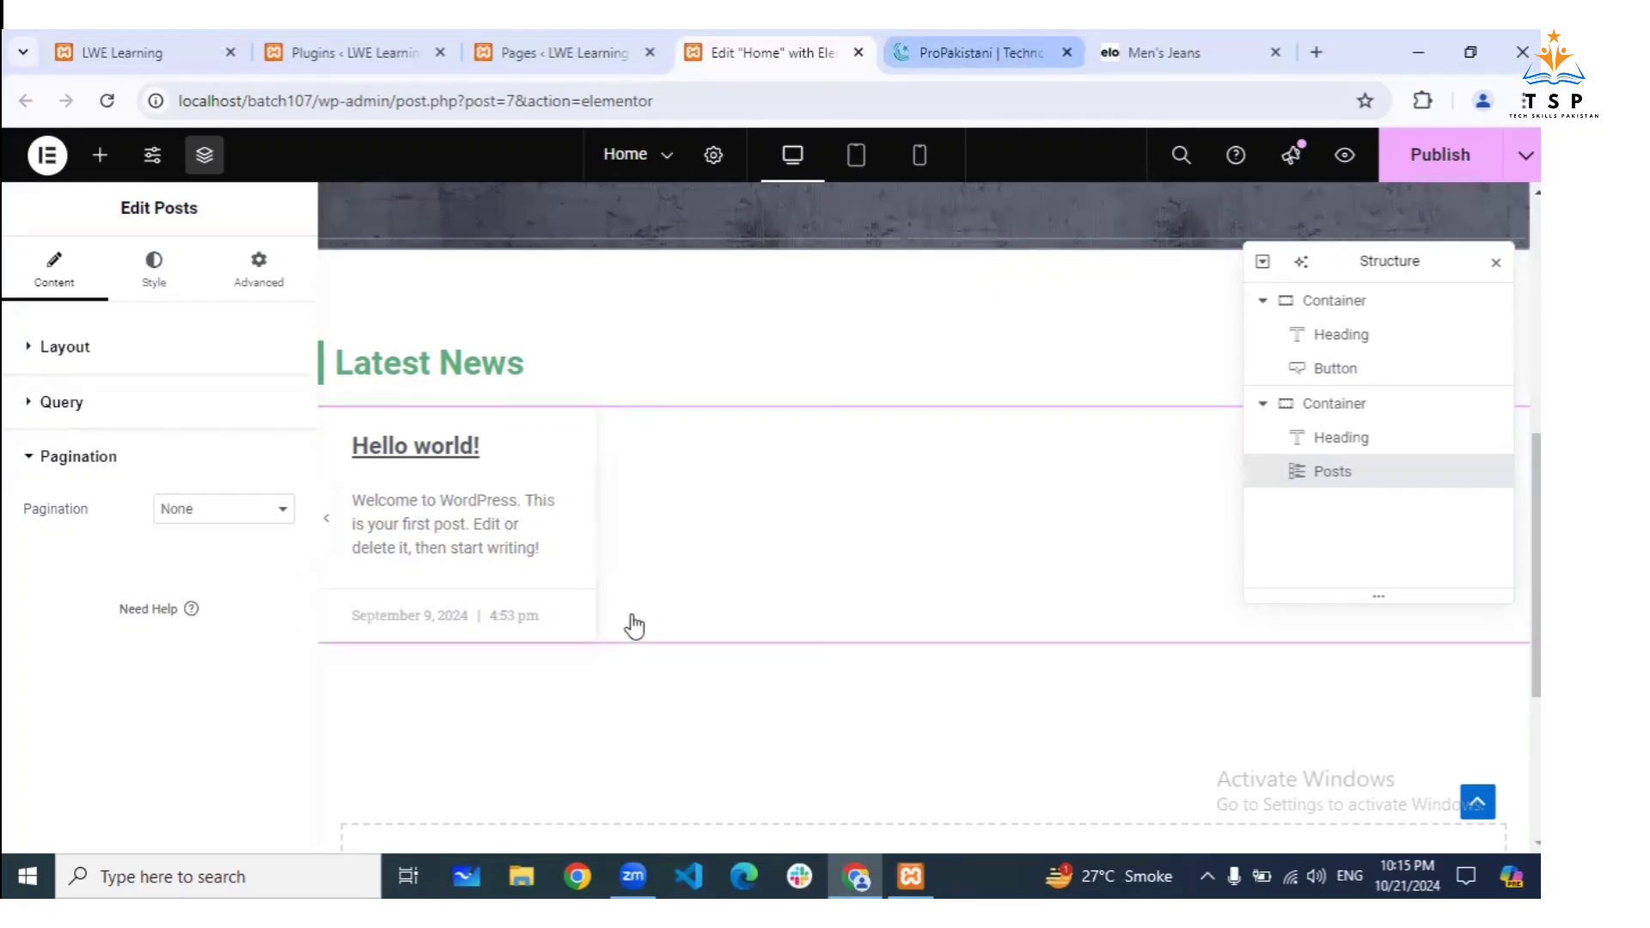
Switch to the ProPakistani page and load more Latest News posts with Show More to examine how its pagination works
key(ctrl+Tab)
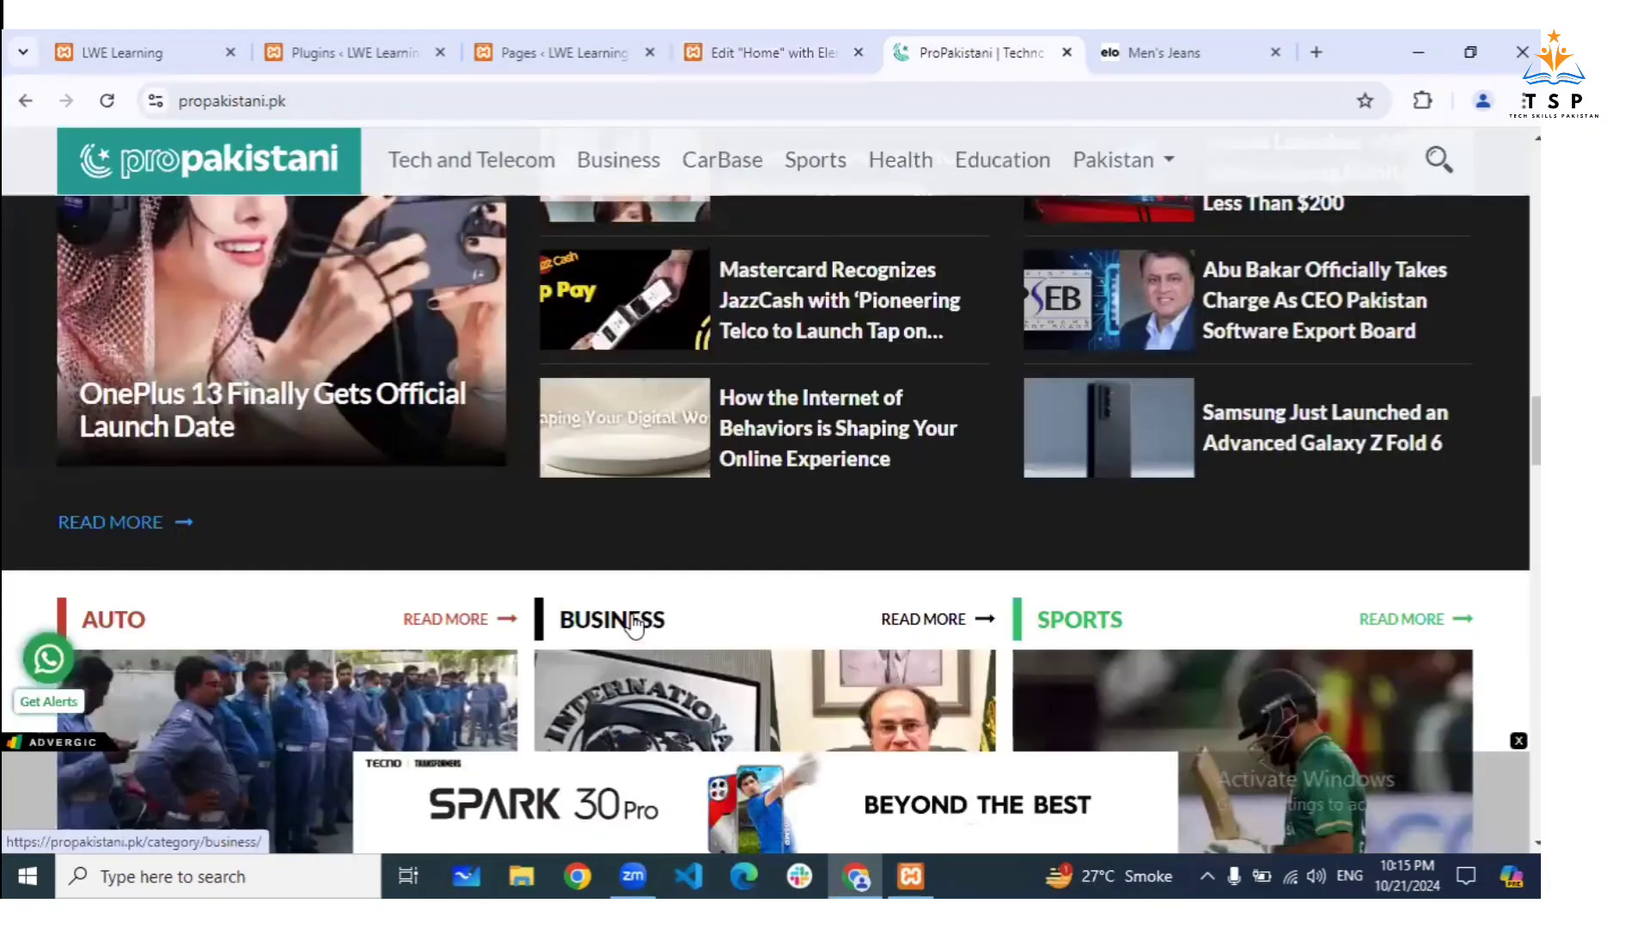
scroll(633, 626, up, 1)
scroll(633, 625, up, 10)
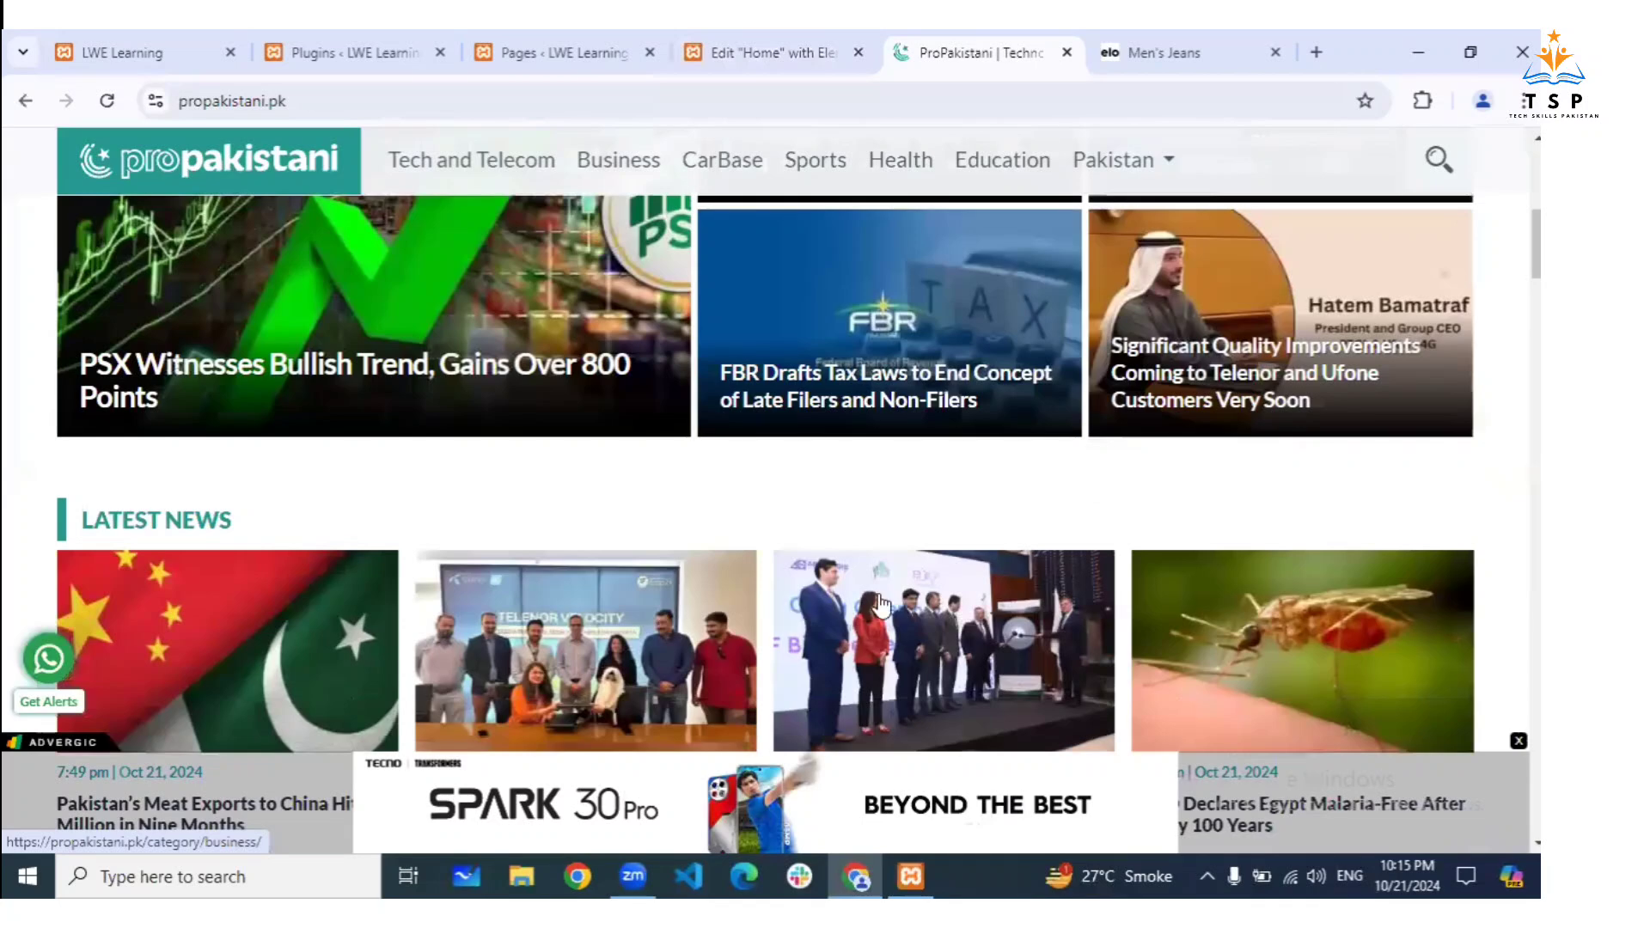
scroll(1262, 563, down, 5)
scroll(945, 631, down, 5)
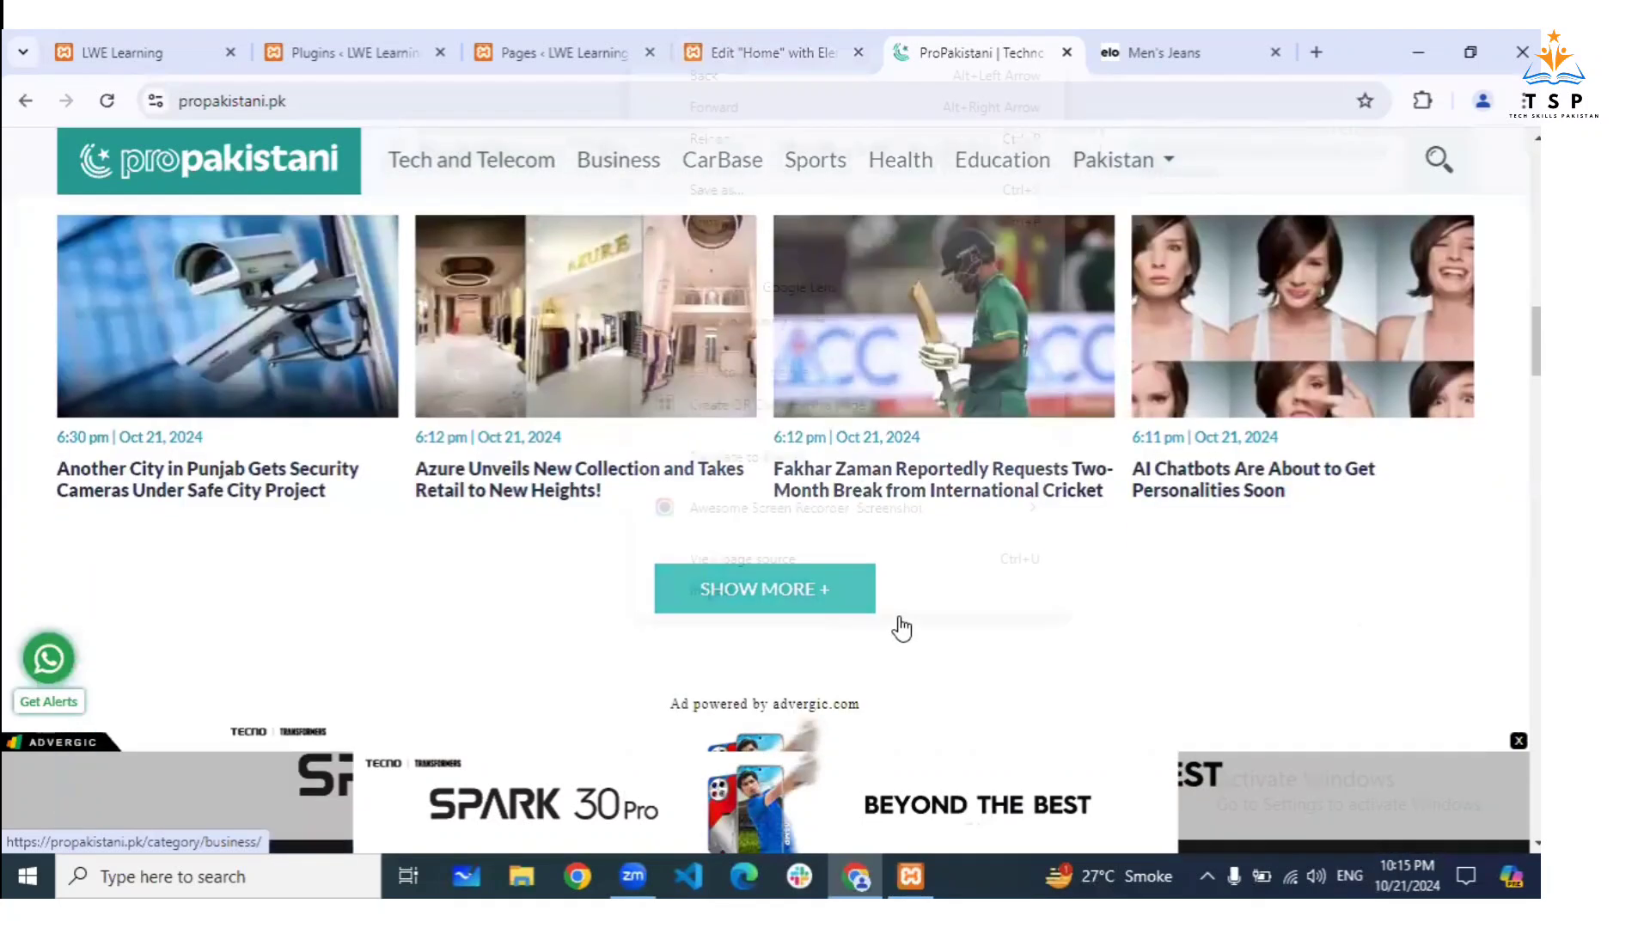
right_click(896, 625)
click(785, 607)
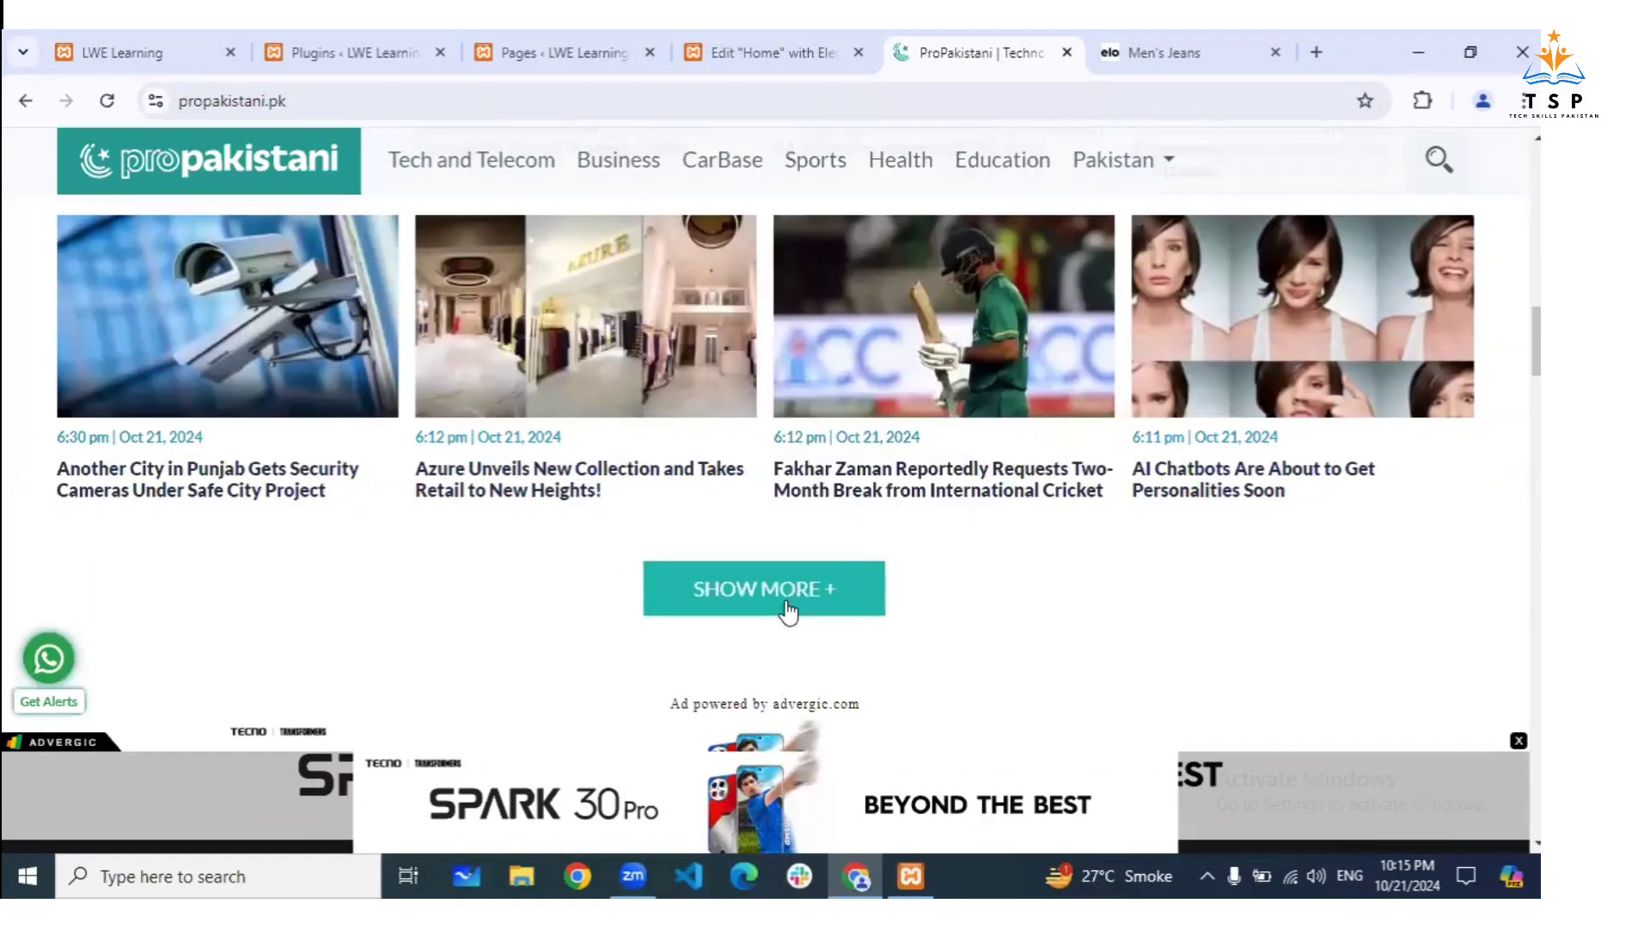
click(785, 605)
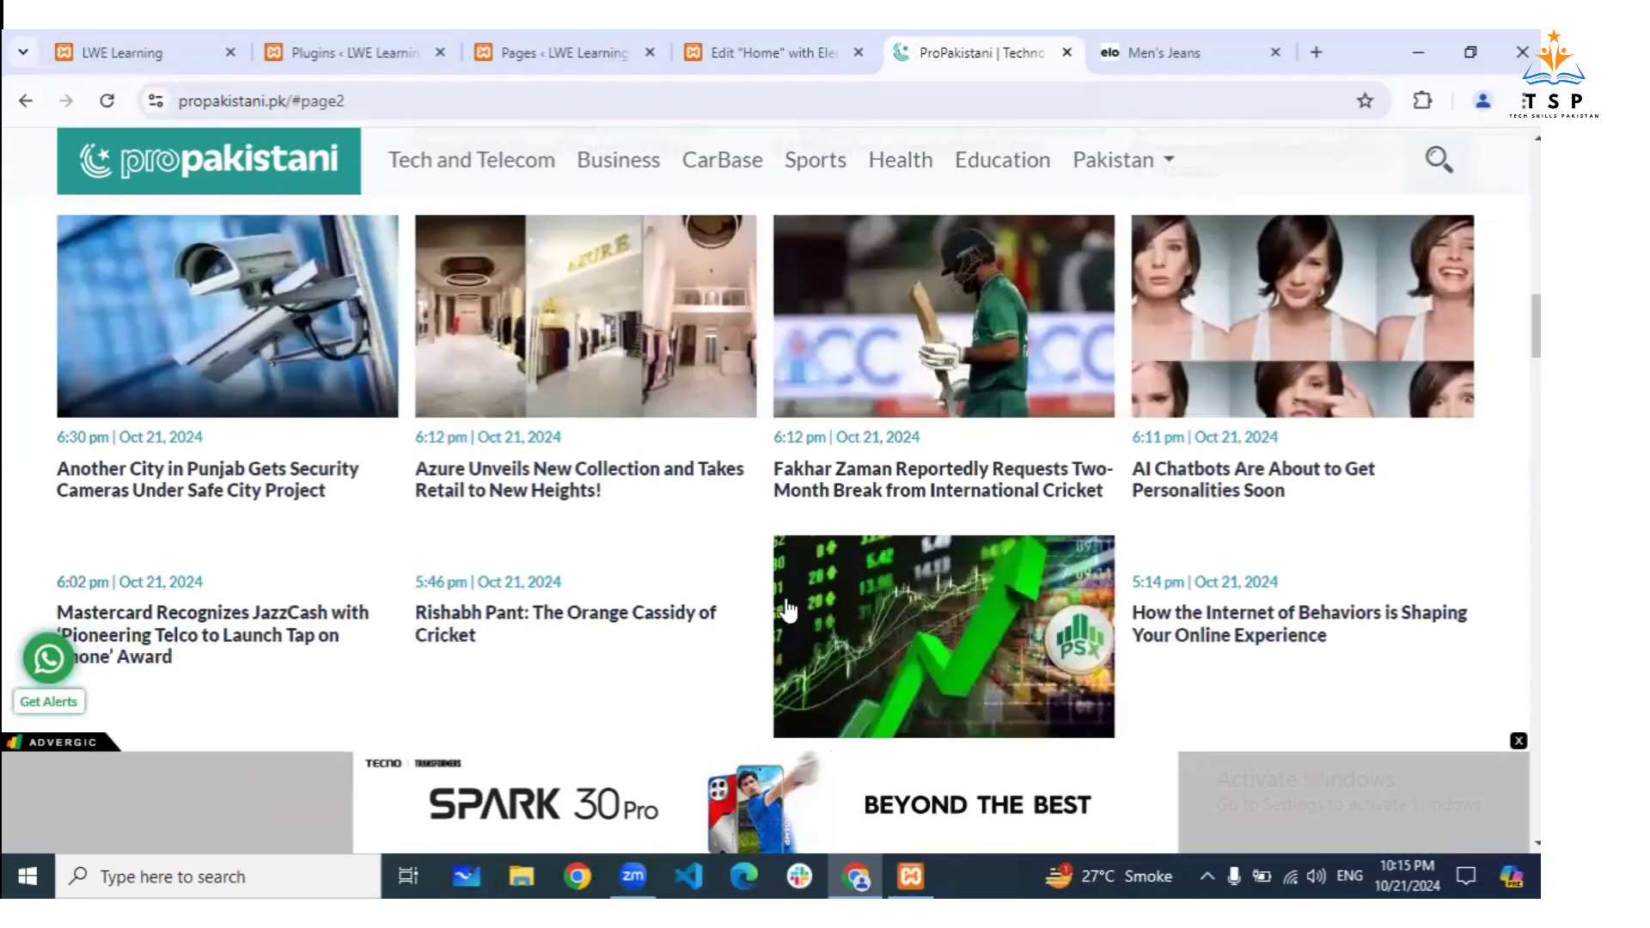
scroll(786, 610, down, 5)
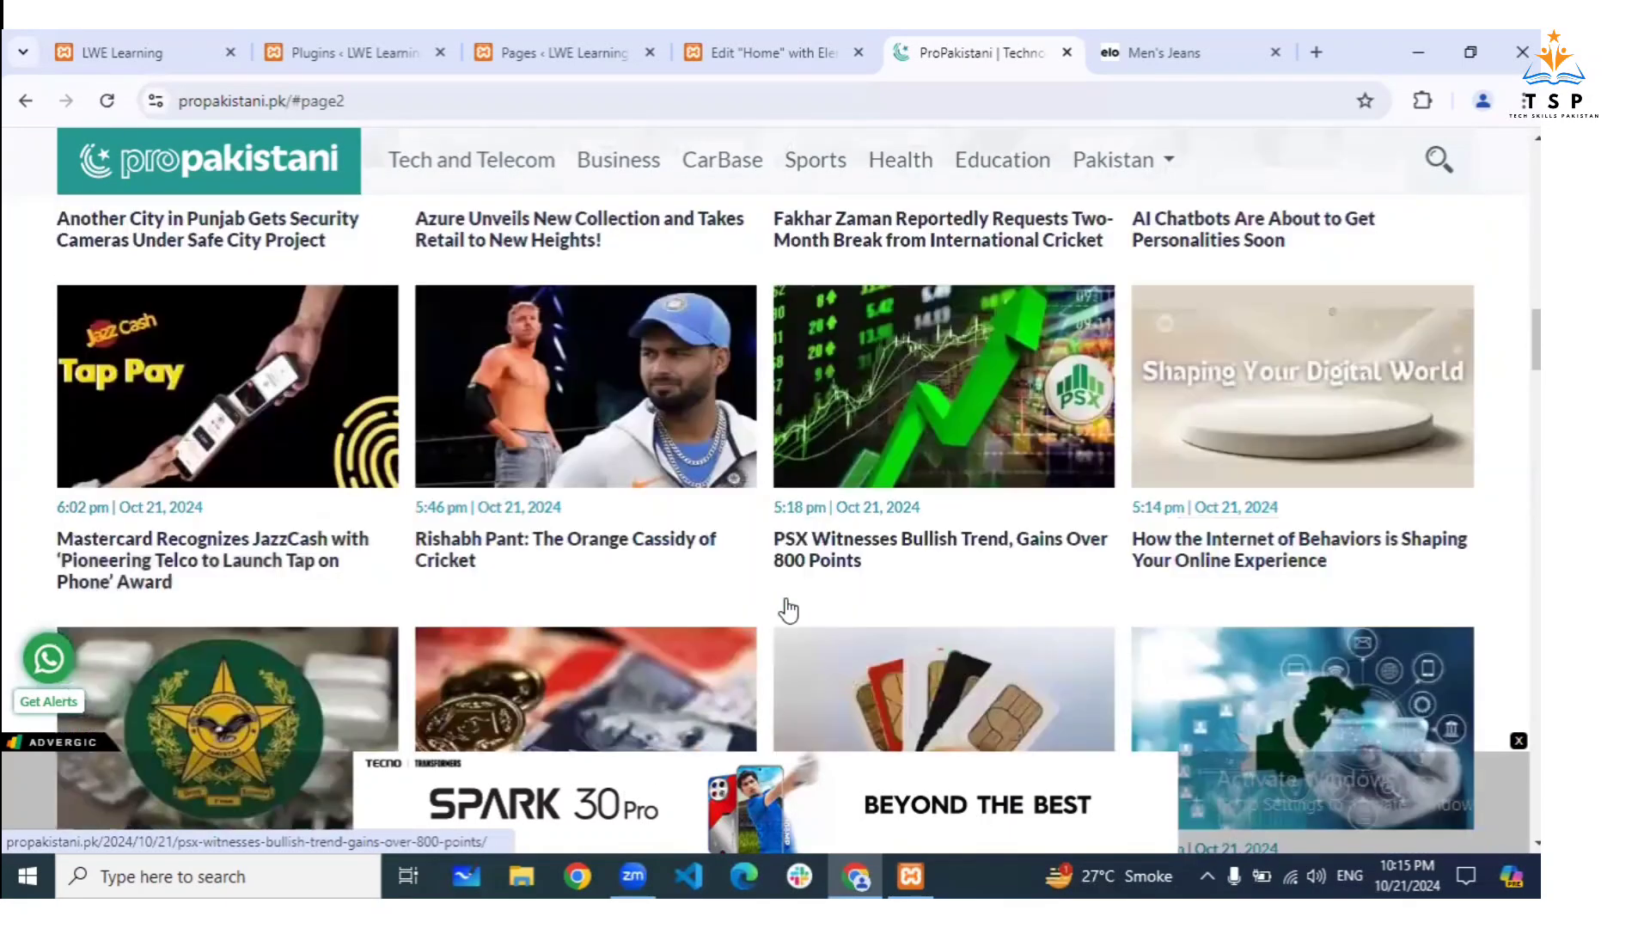
scroll(783, 501, down, 10)
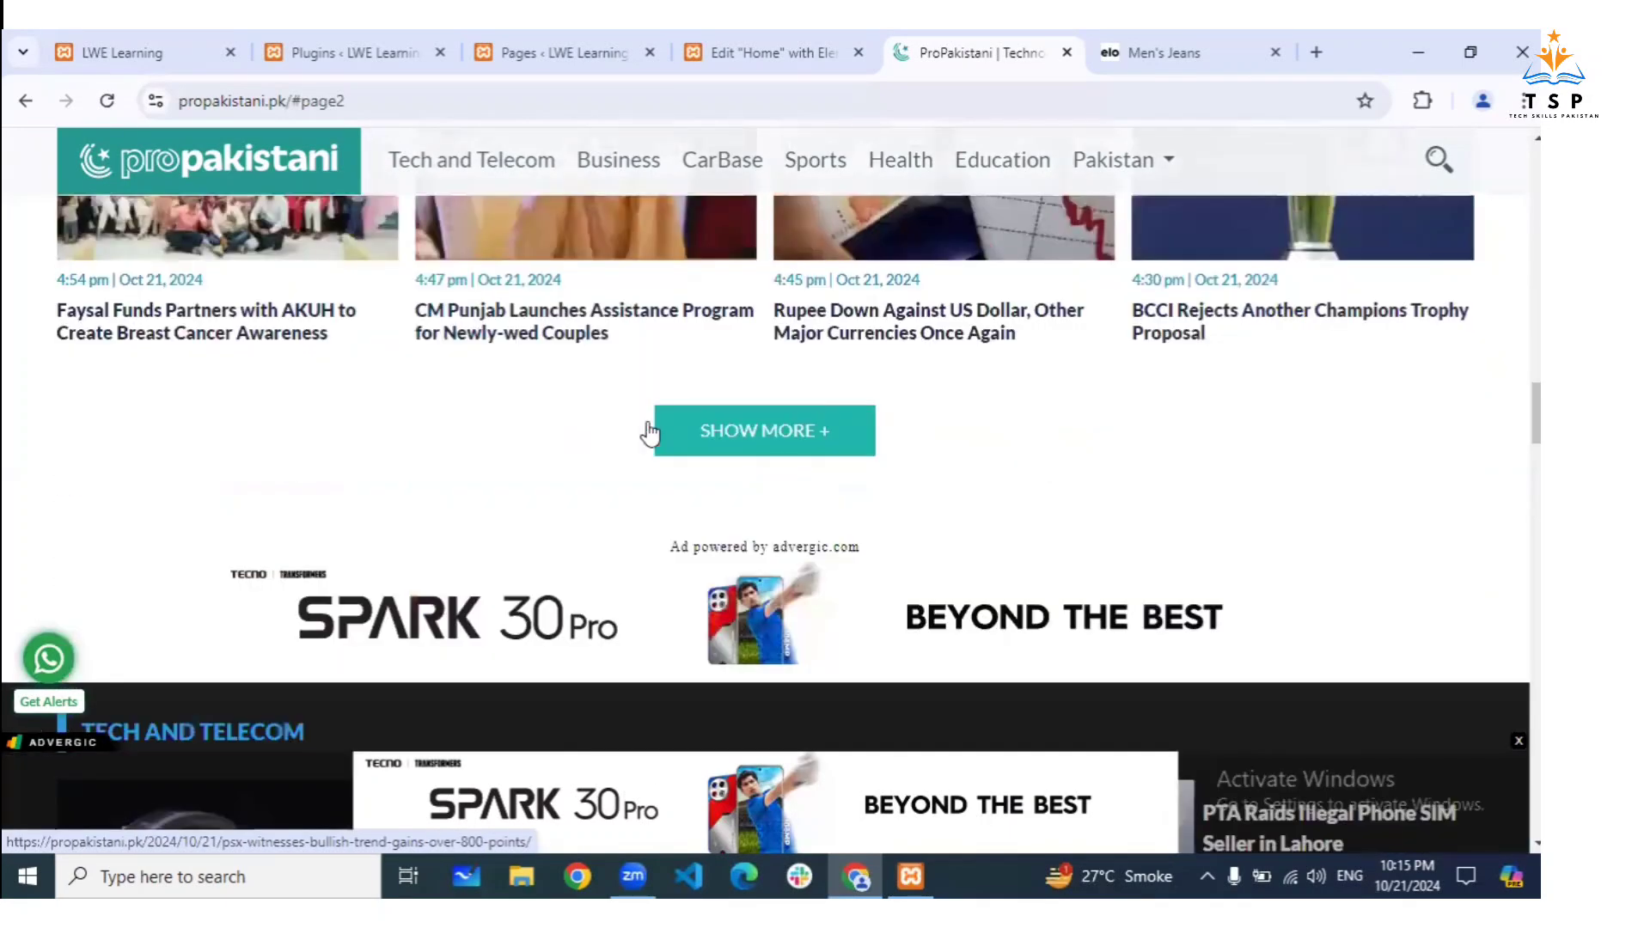
scroll(964, 284, up, 7)
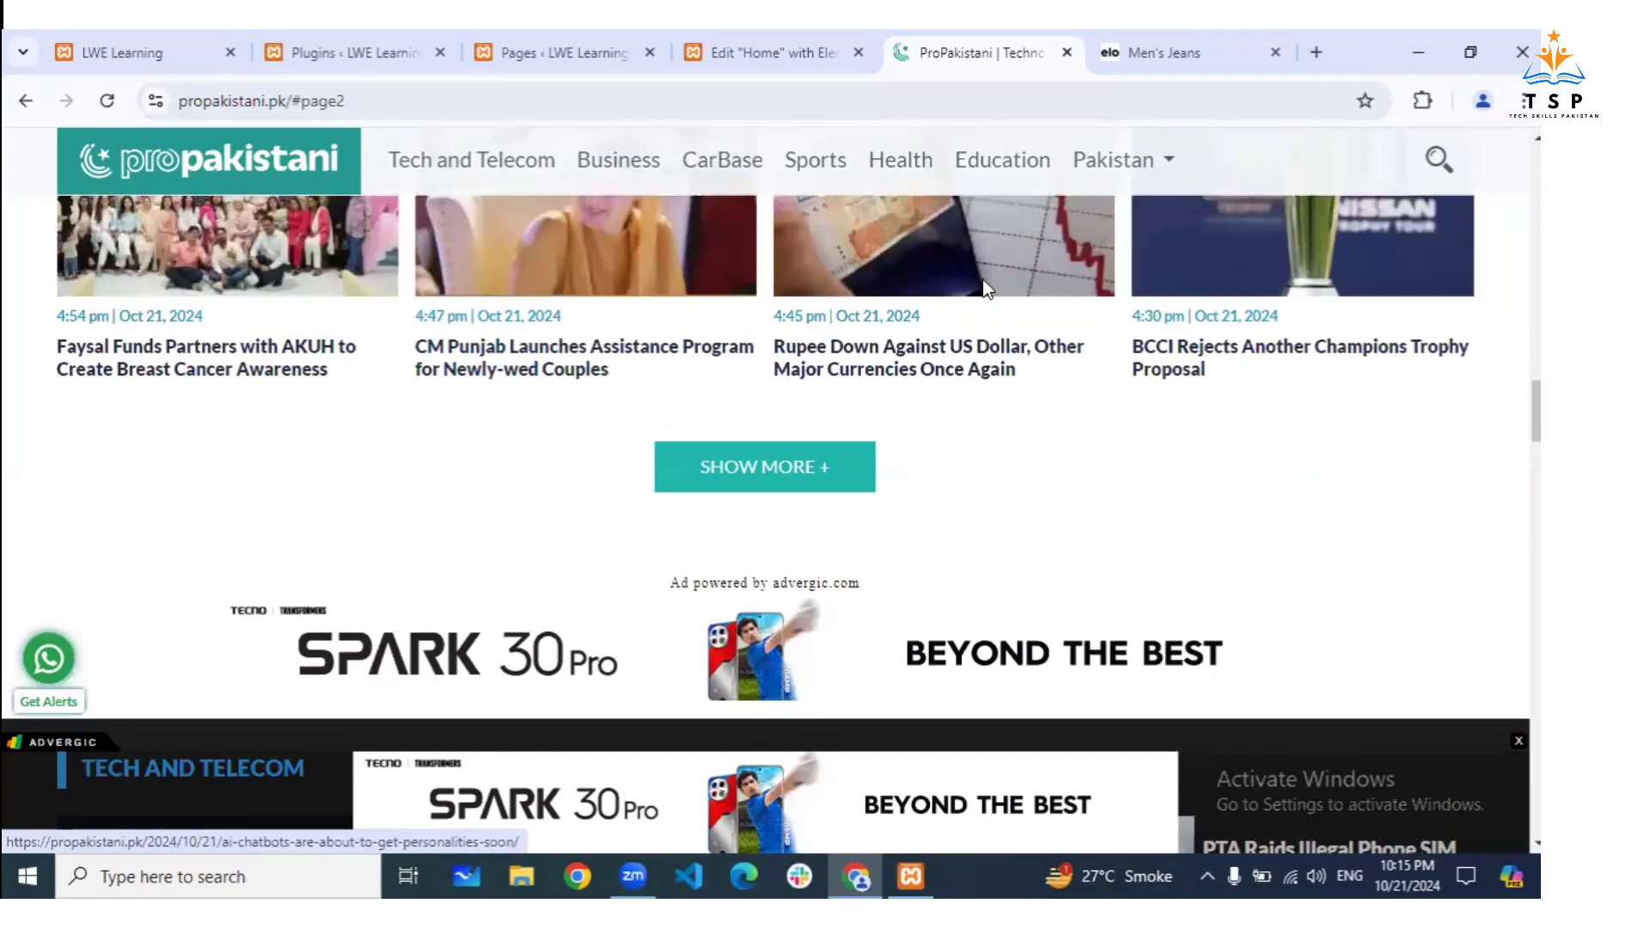
Switch back to the Home page editor and set the Posts widget's pagination to Load on Click
scroll(967, 302, down, 2)
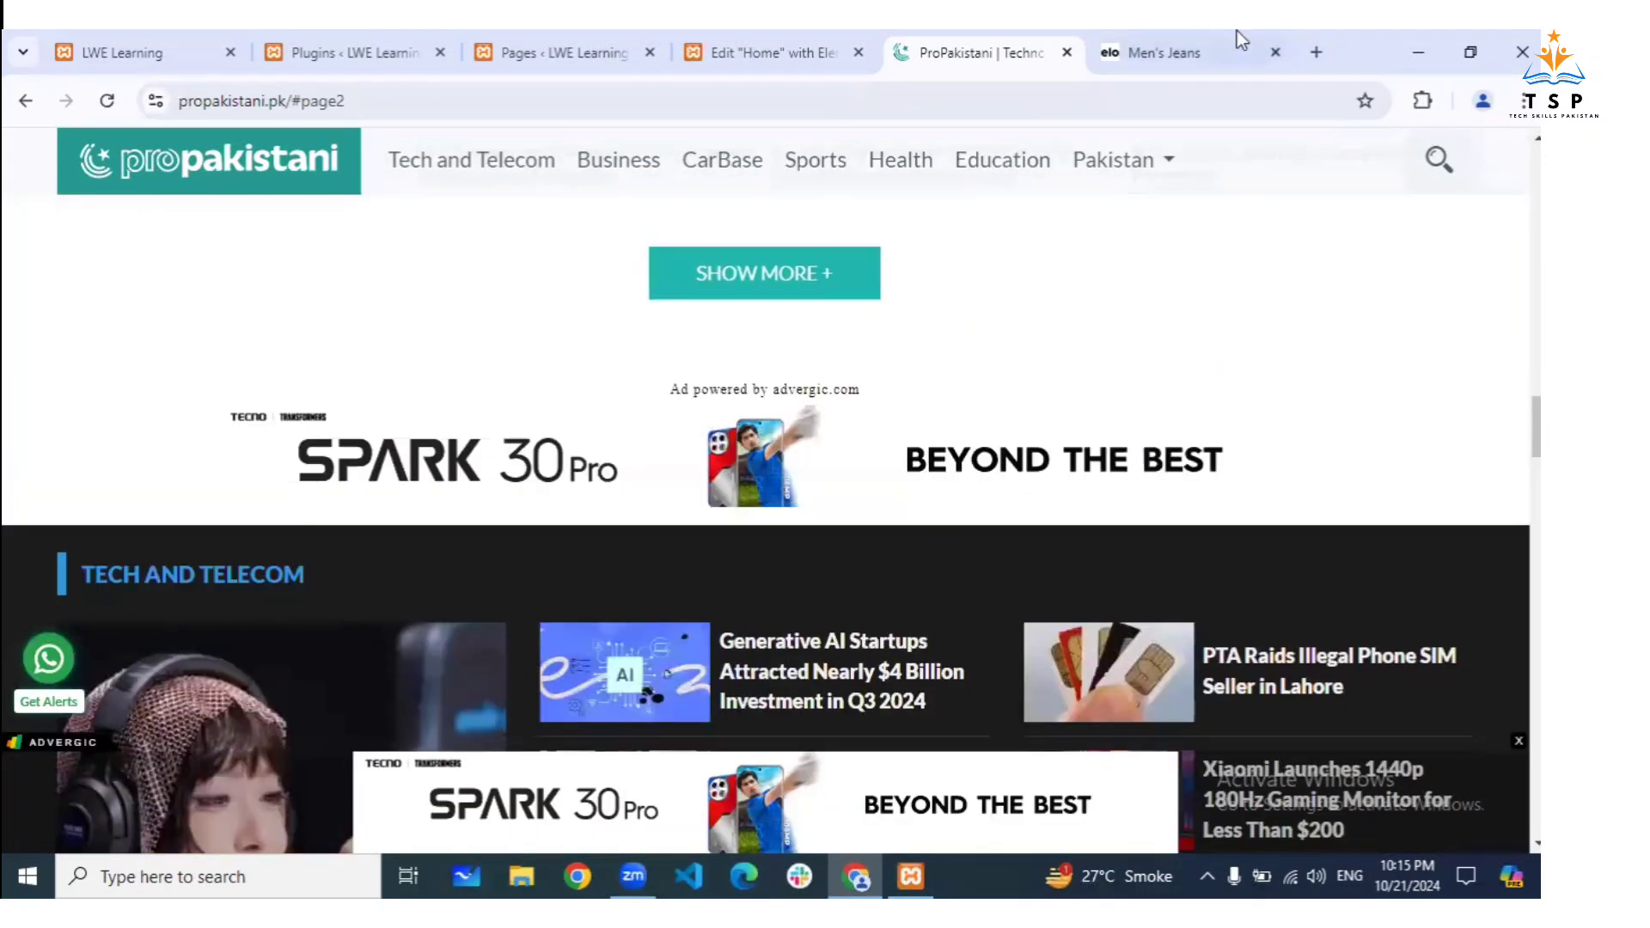
click(772, 30)
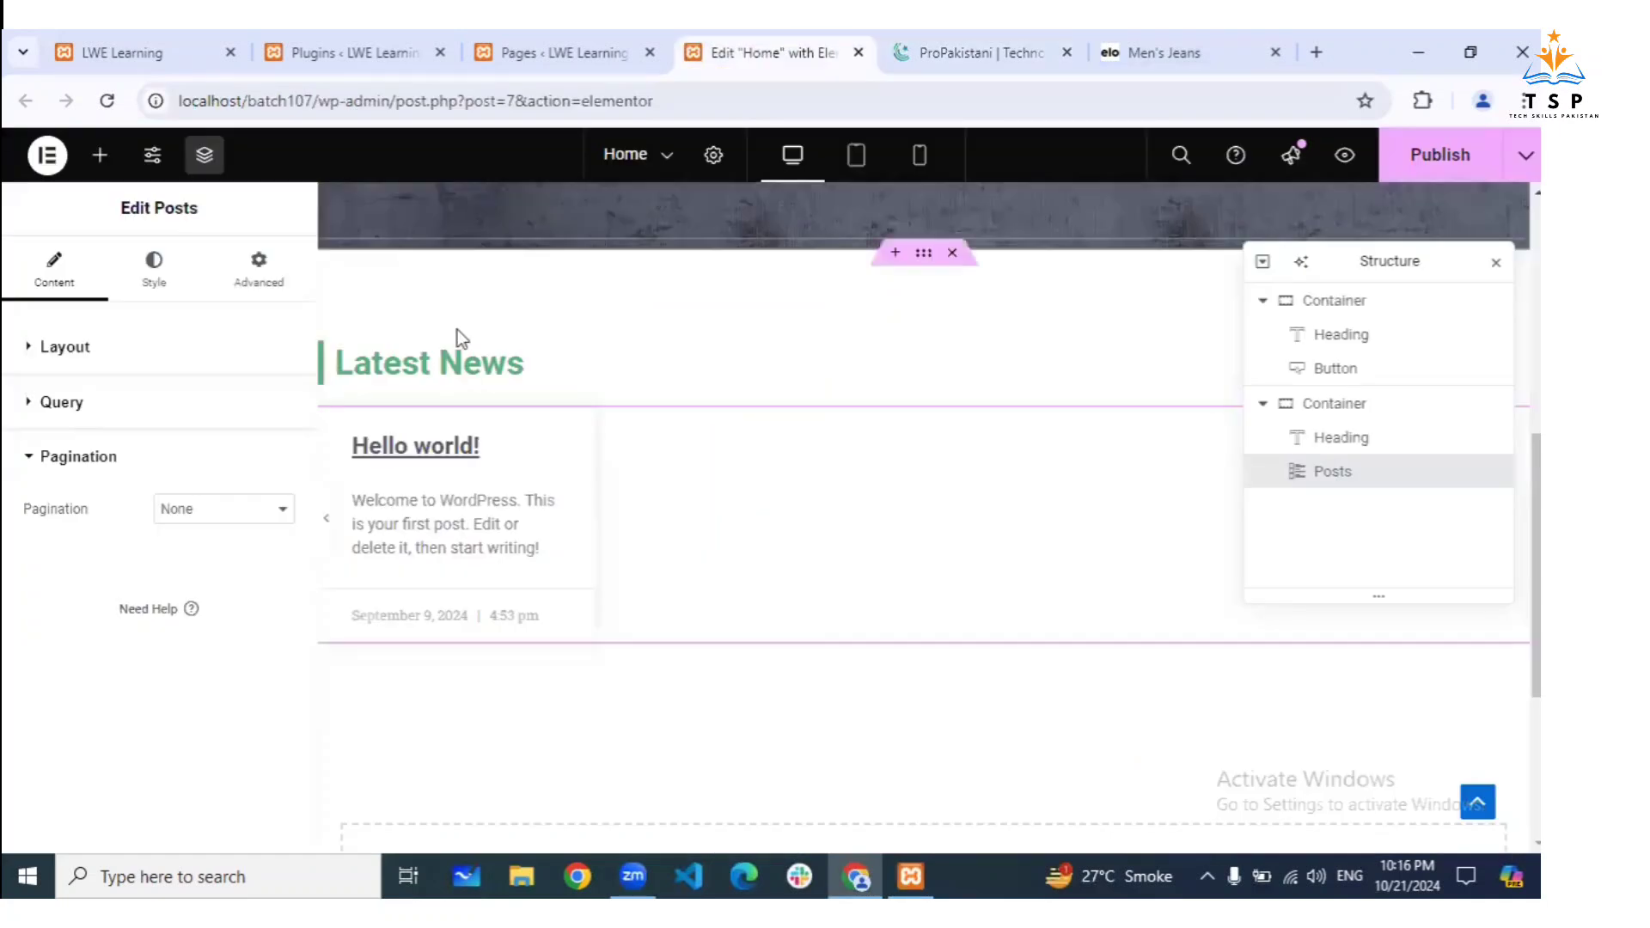
click(229, 508)
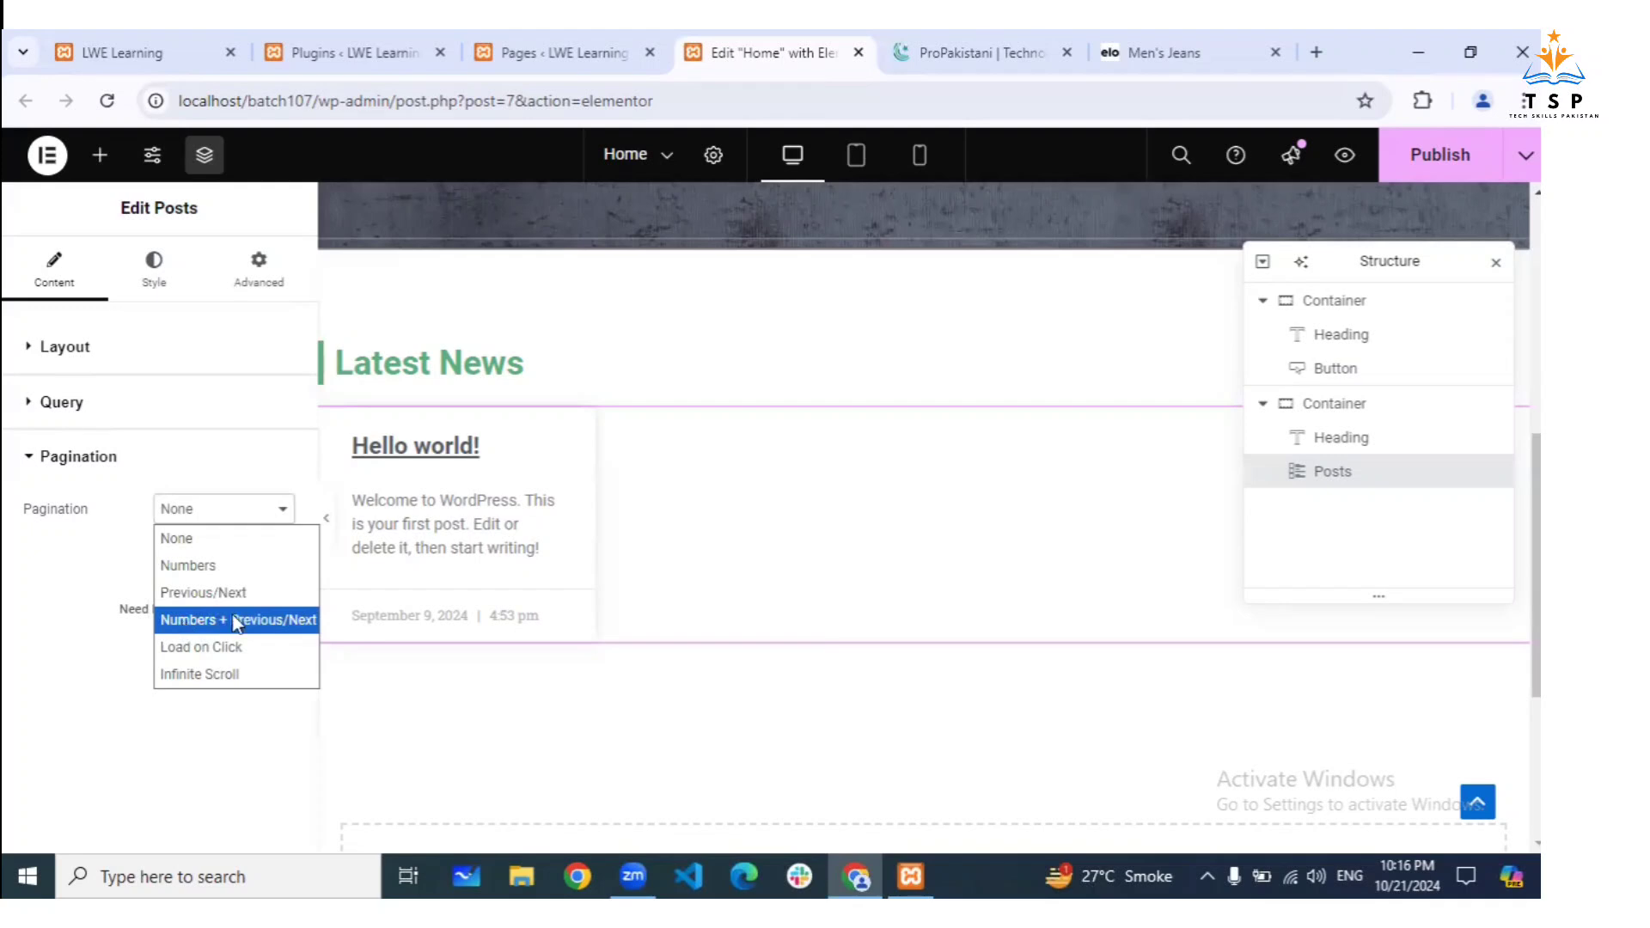
click(203, 651)
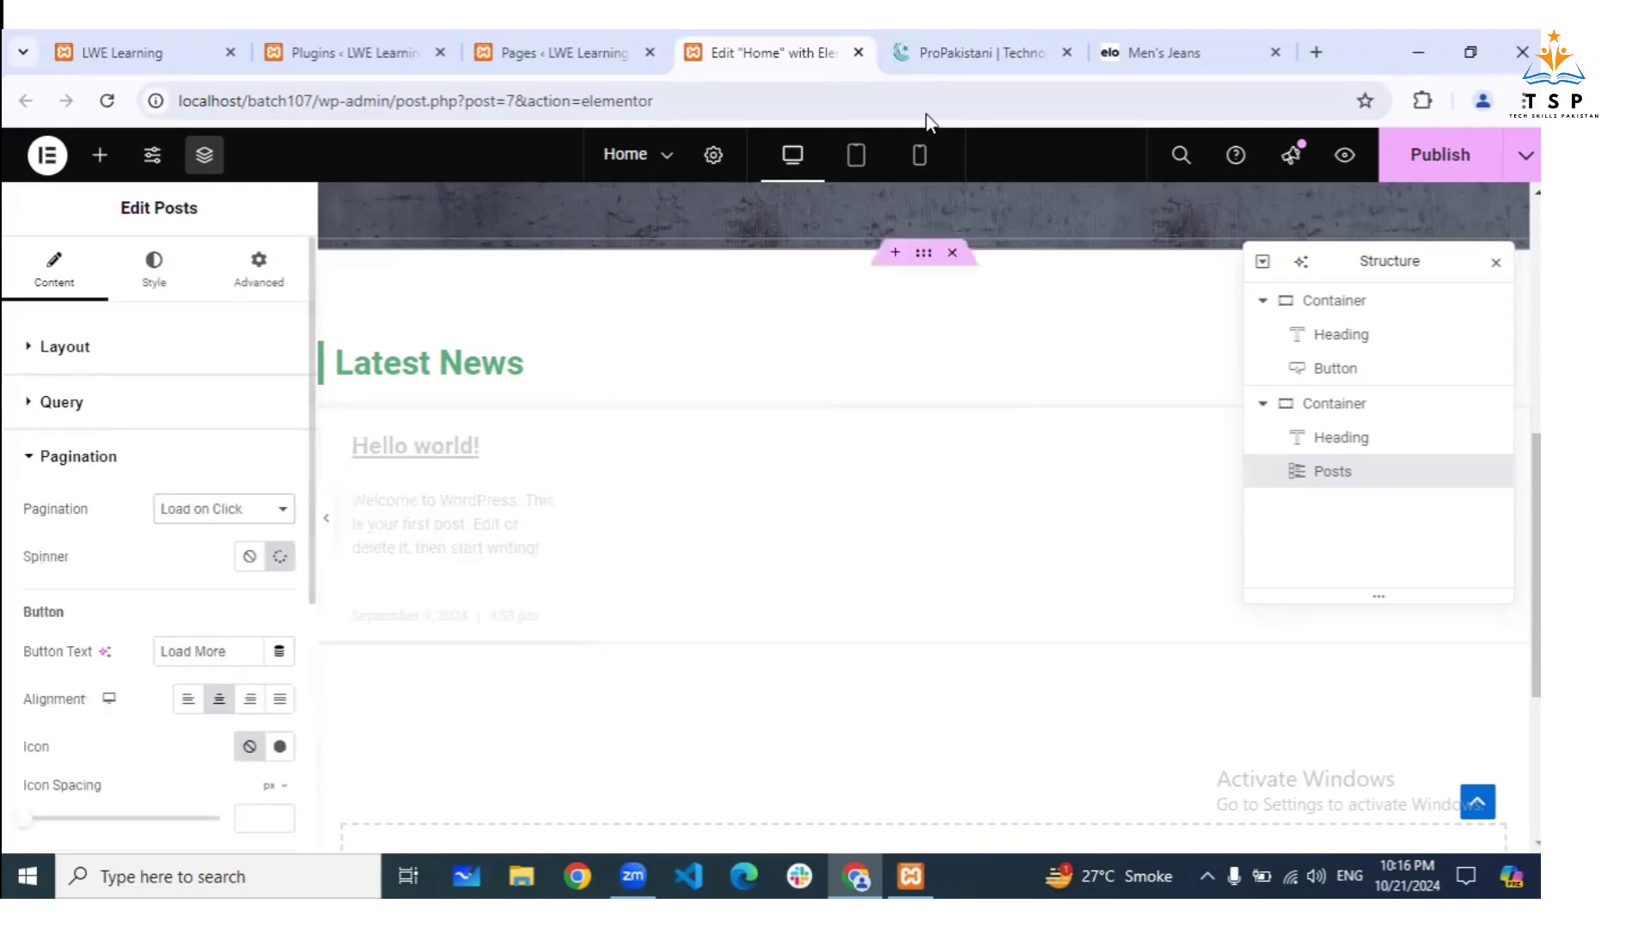
Load more Latest News posts on the ProPakistani page and compare this with the Posts widget's pagination button settings
click(971, 52)
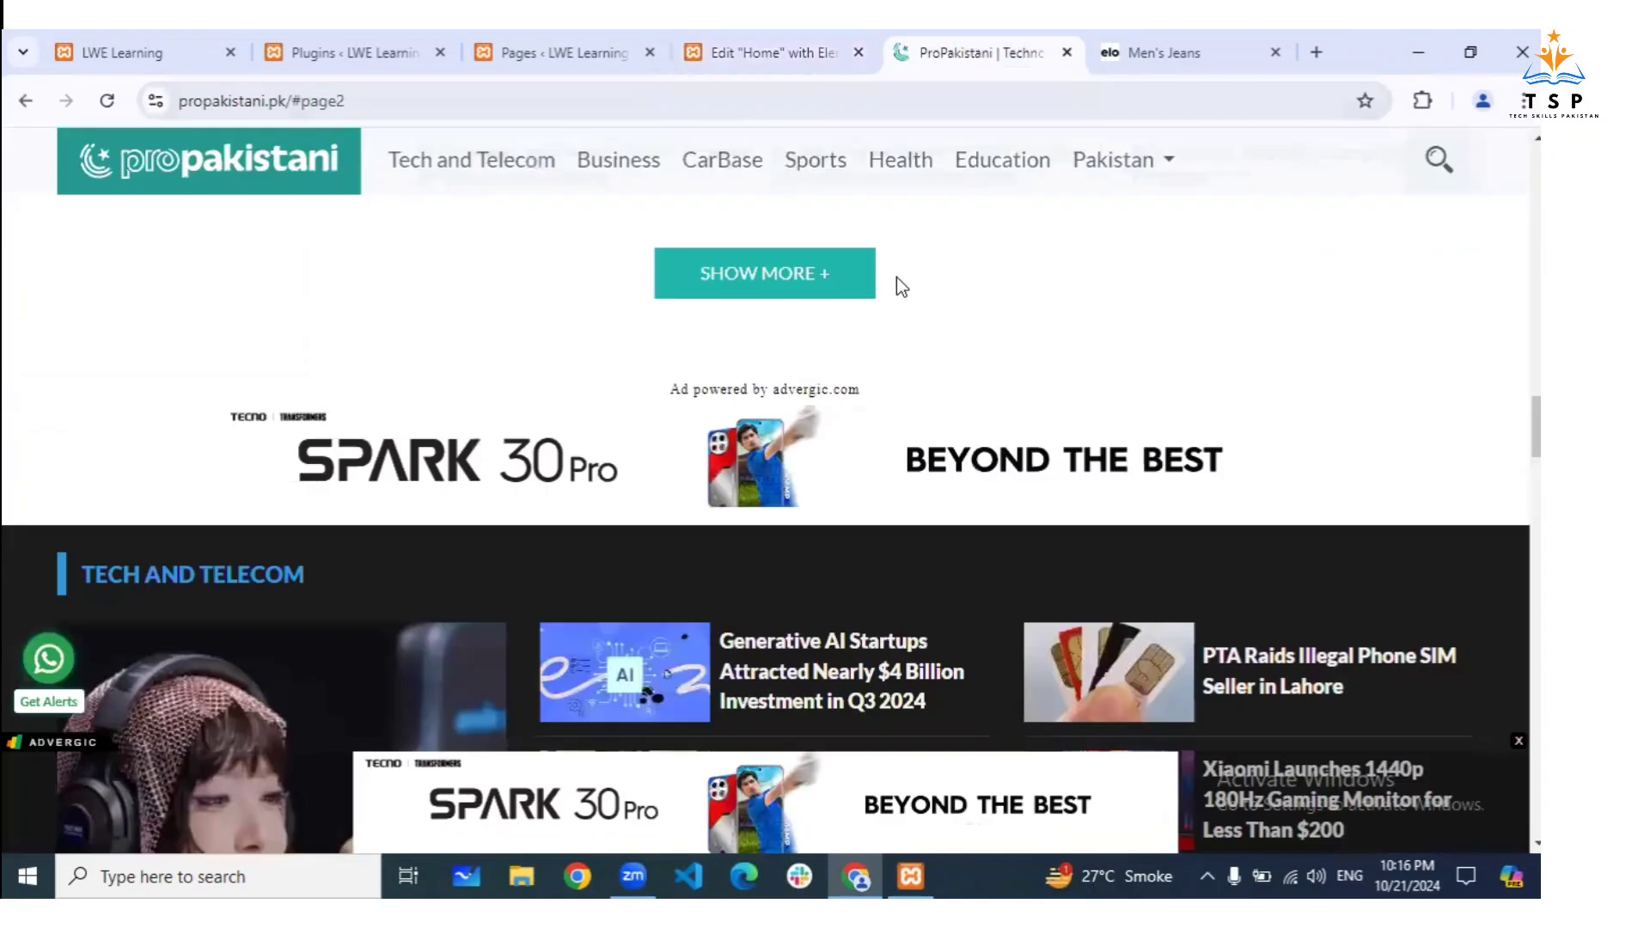
scroll(772, 419, up, 2)
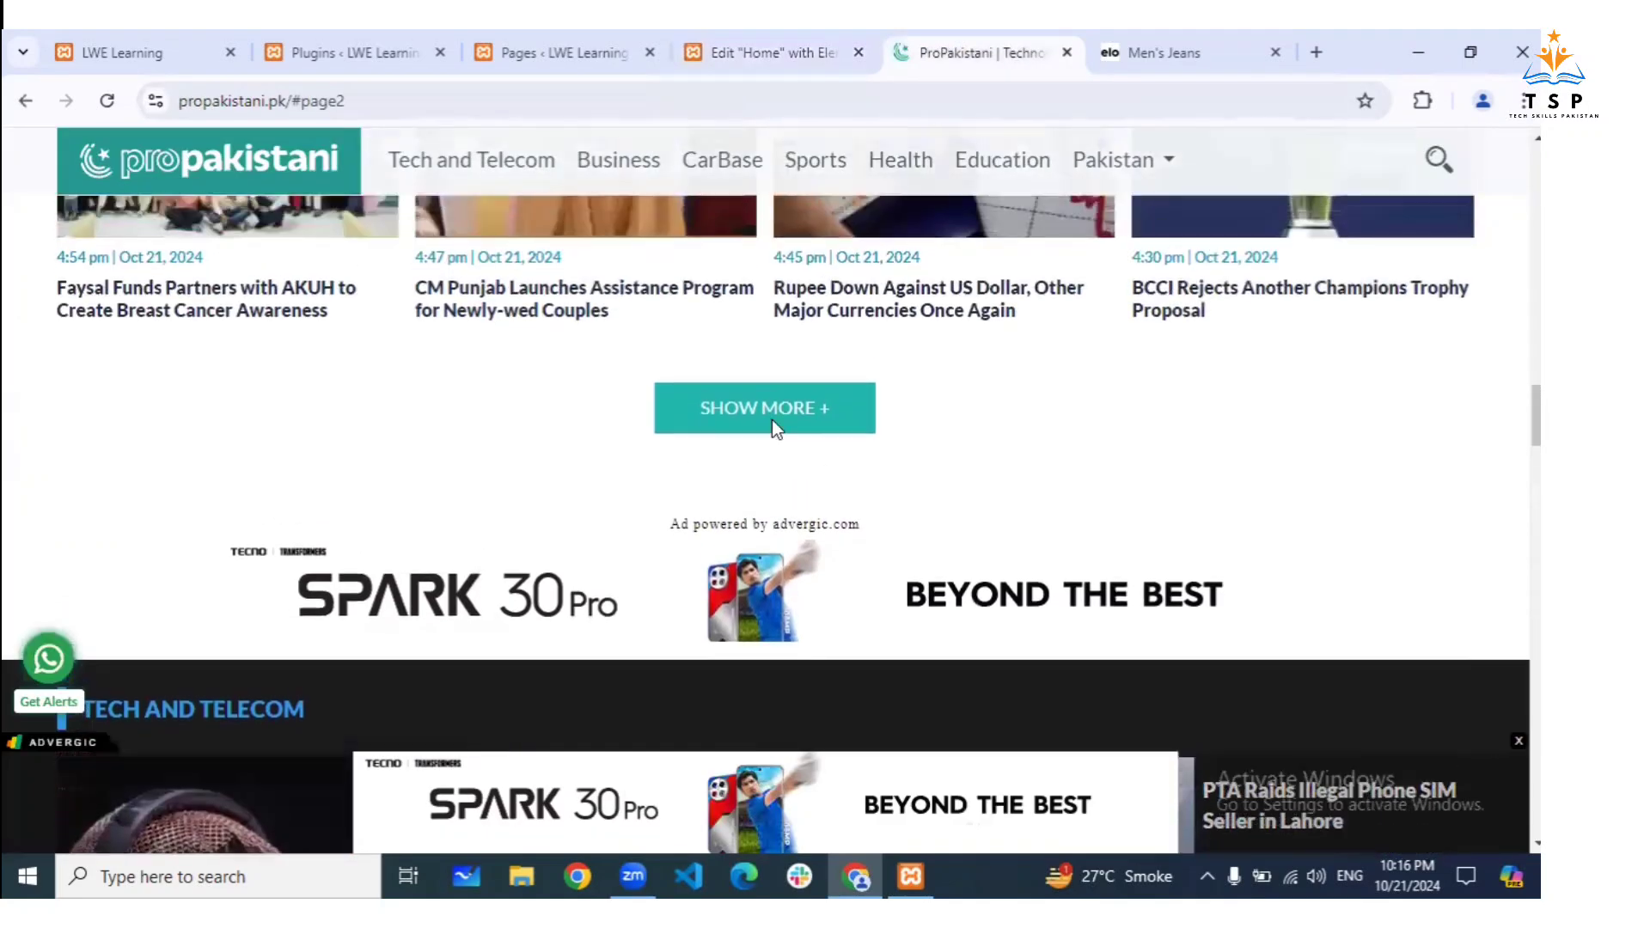
click(772, 428)
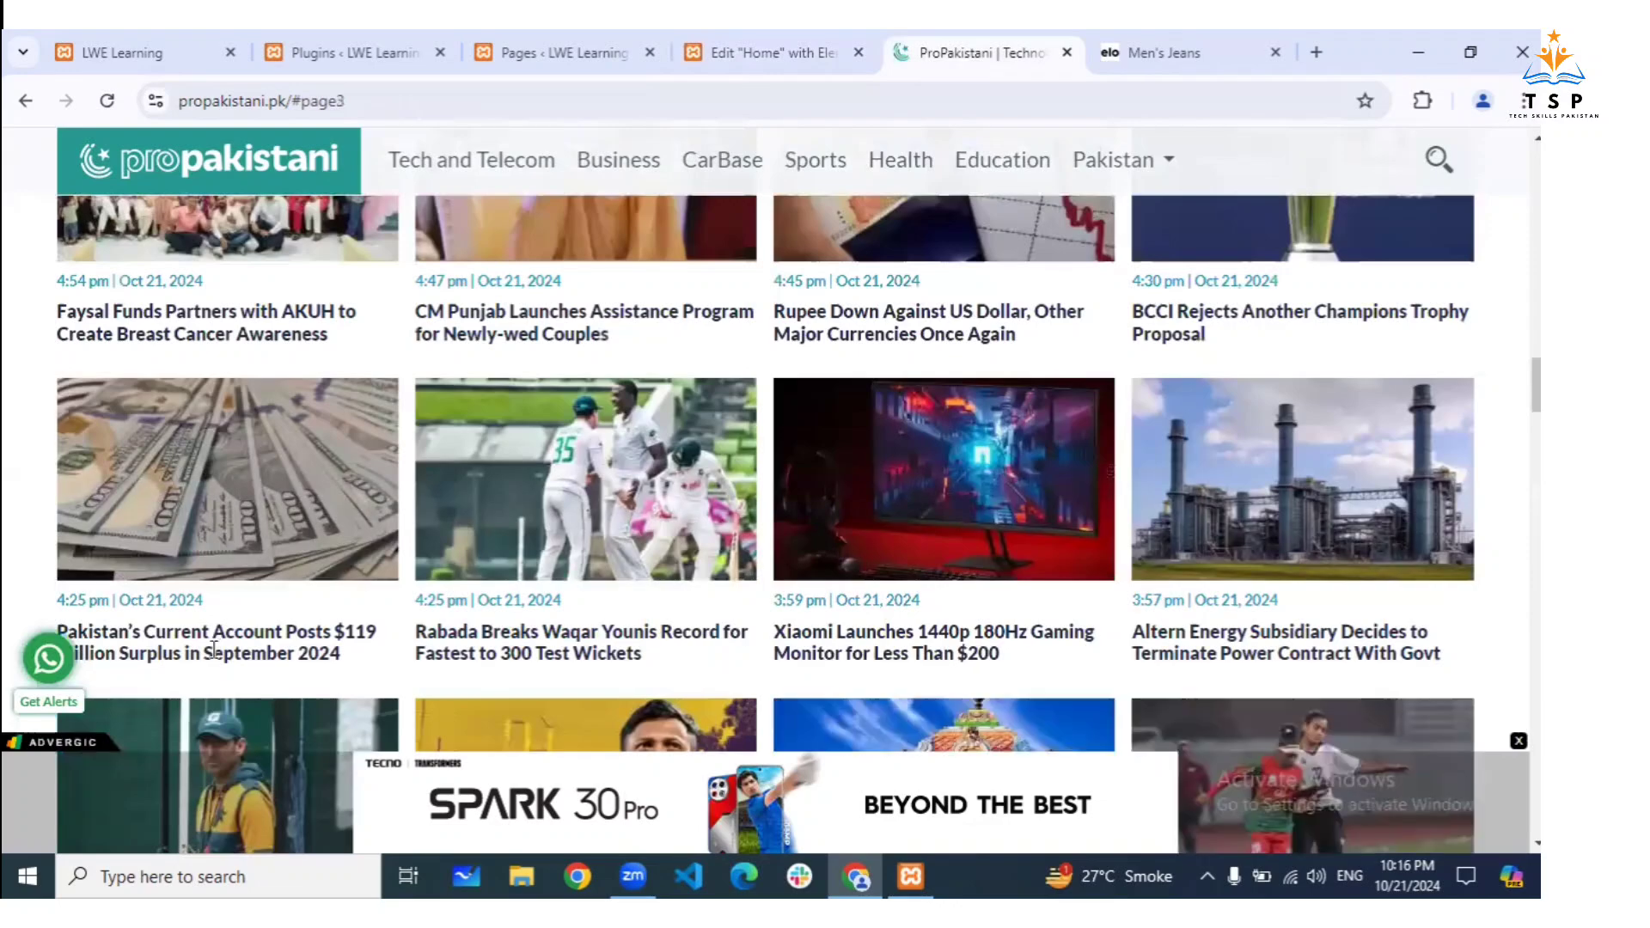
scroll(214, 650, down, 1)
scroll(148, 669, down, 3)
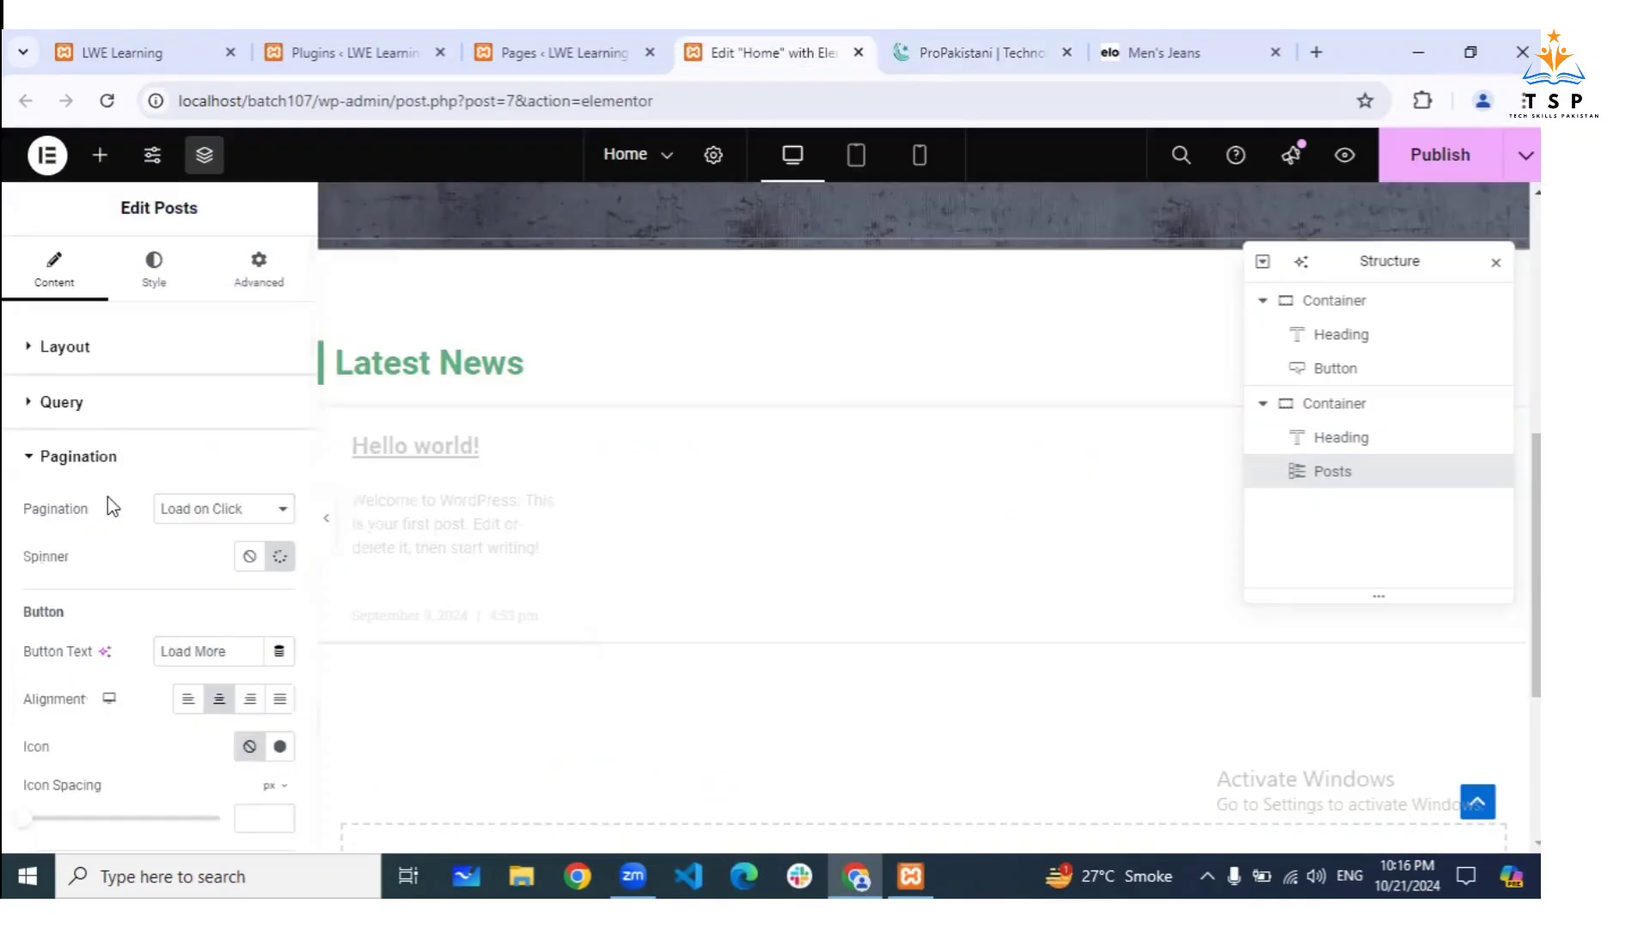
scroll(106, 497, down, 3)
scroll(220, 507, up, 2)
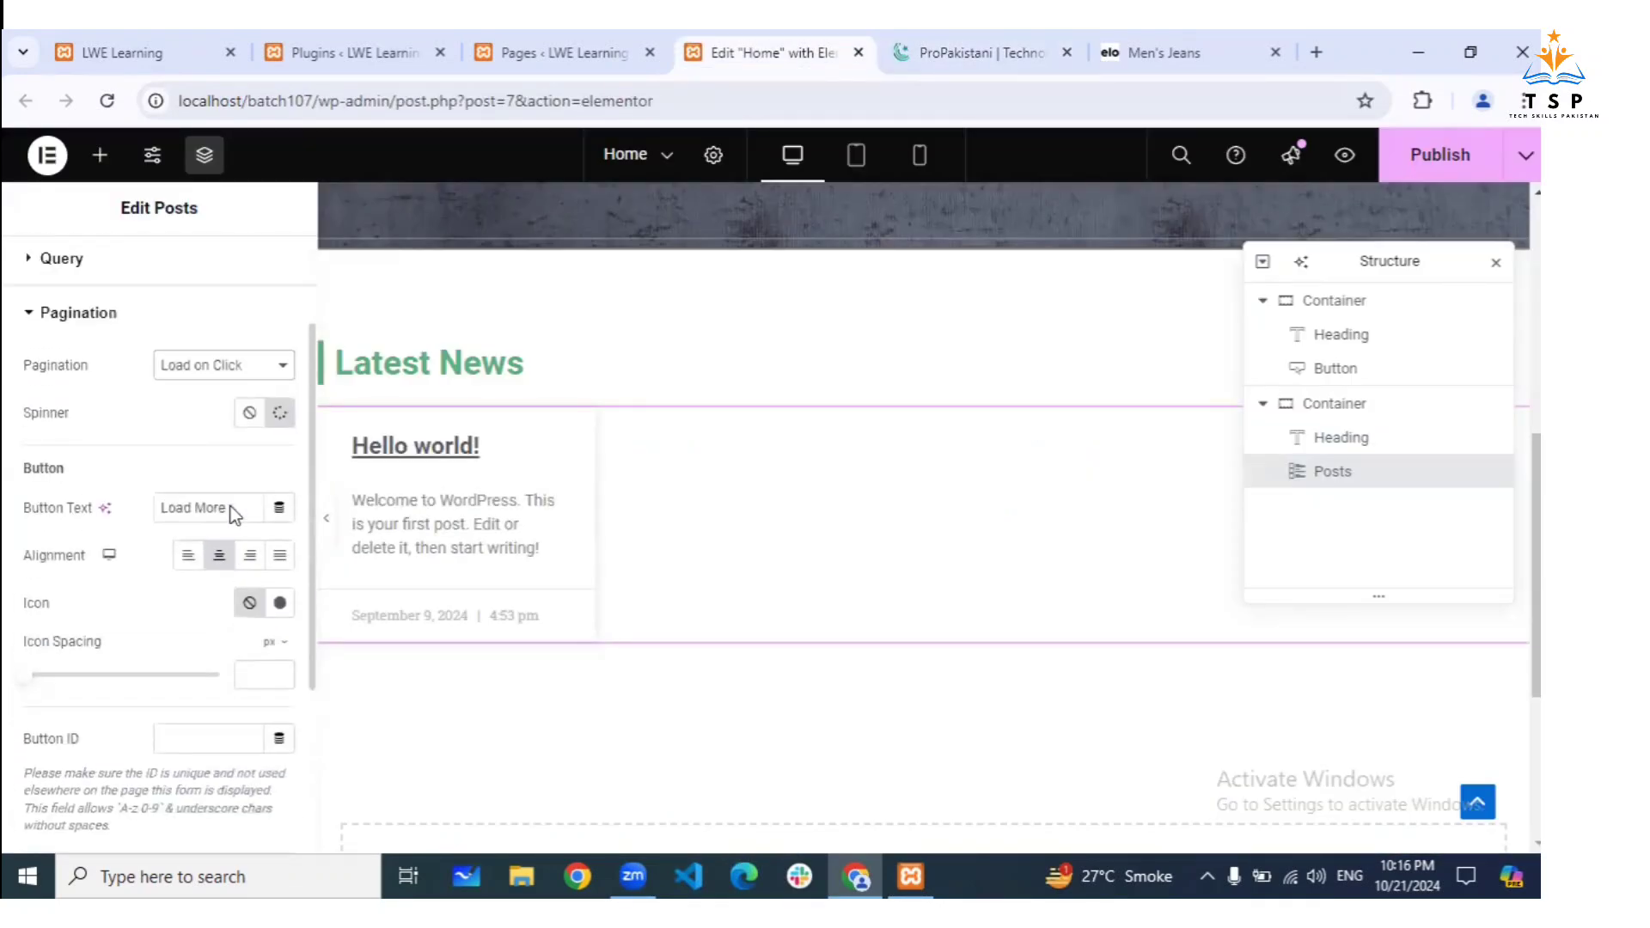
Examine ProPakistani's Show More button again, then check the icon library for the Posts pagination button and close it
click(969, 43)
scroll(707, 522, down, 10)
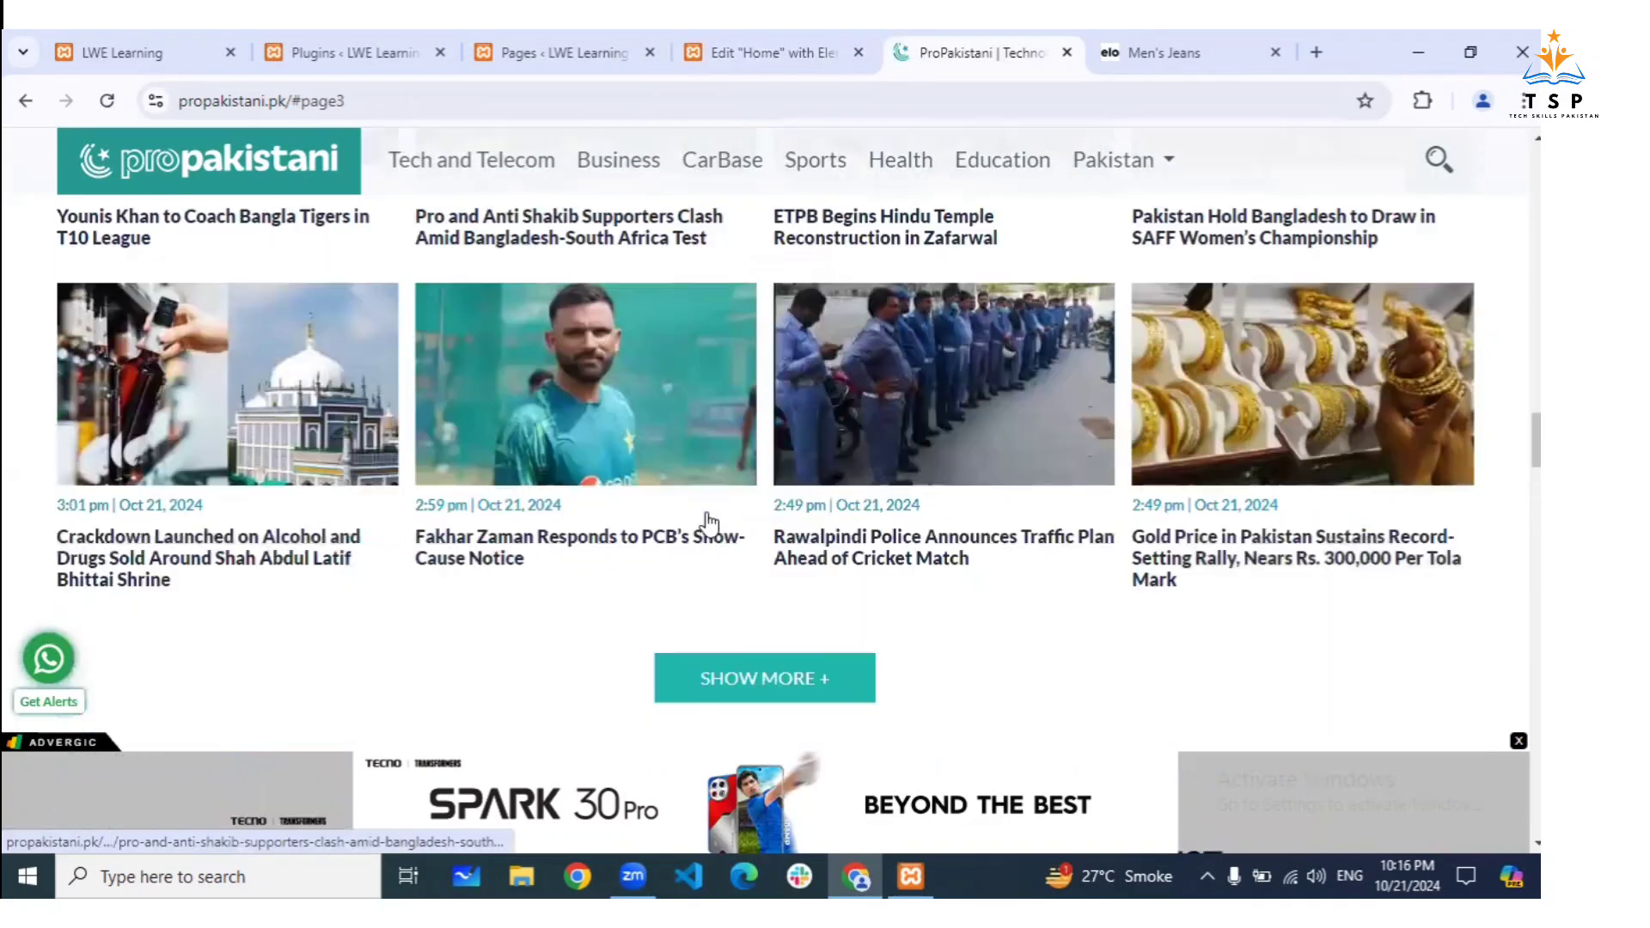
scroll(182, 536, down, 2)
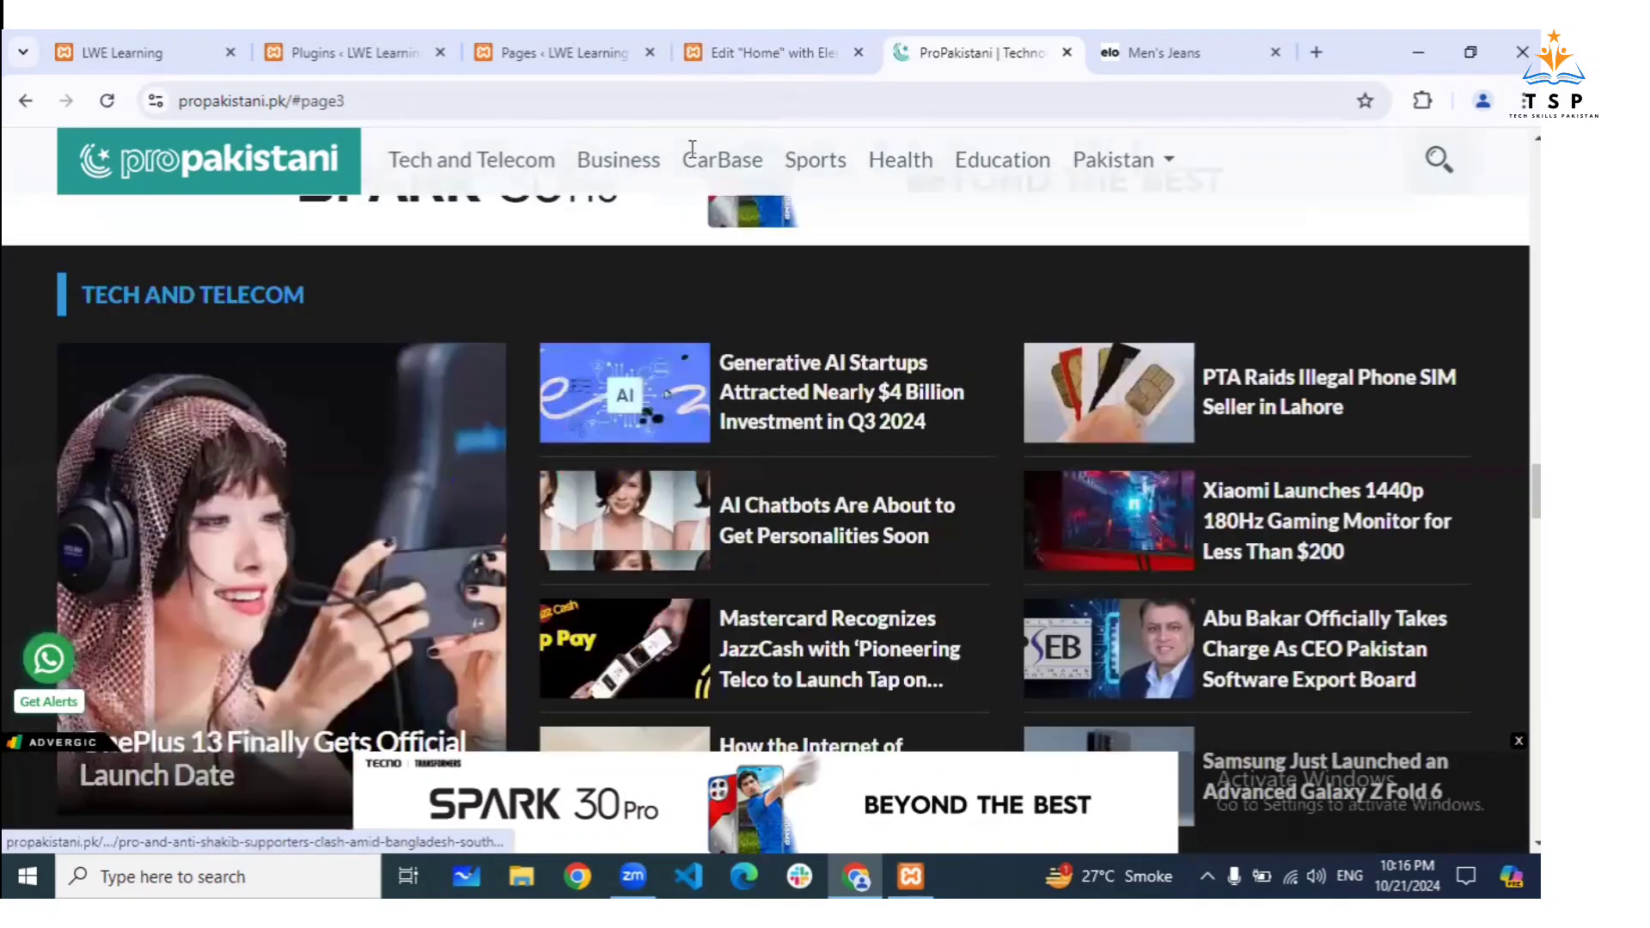
scroll(182, 536, up, 4)
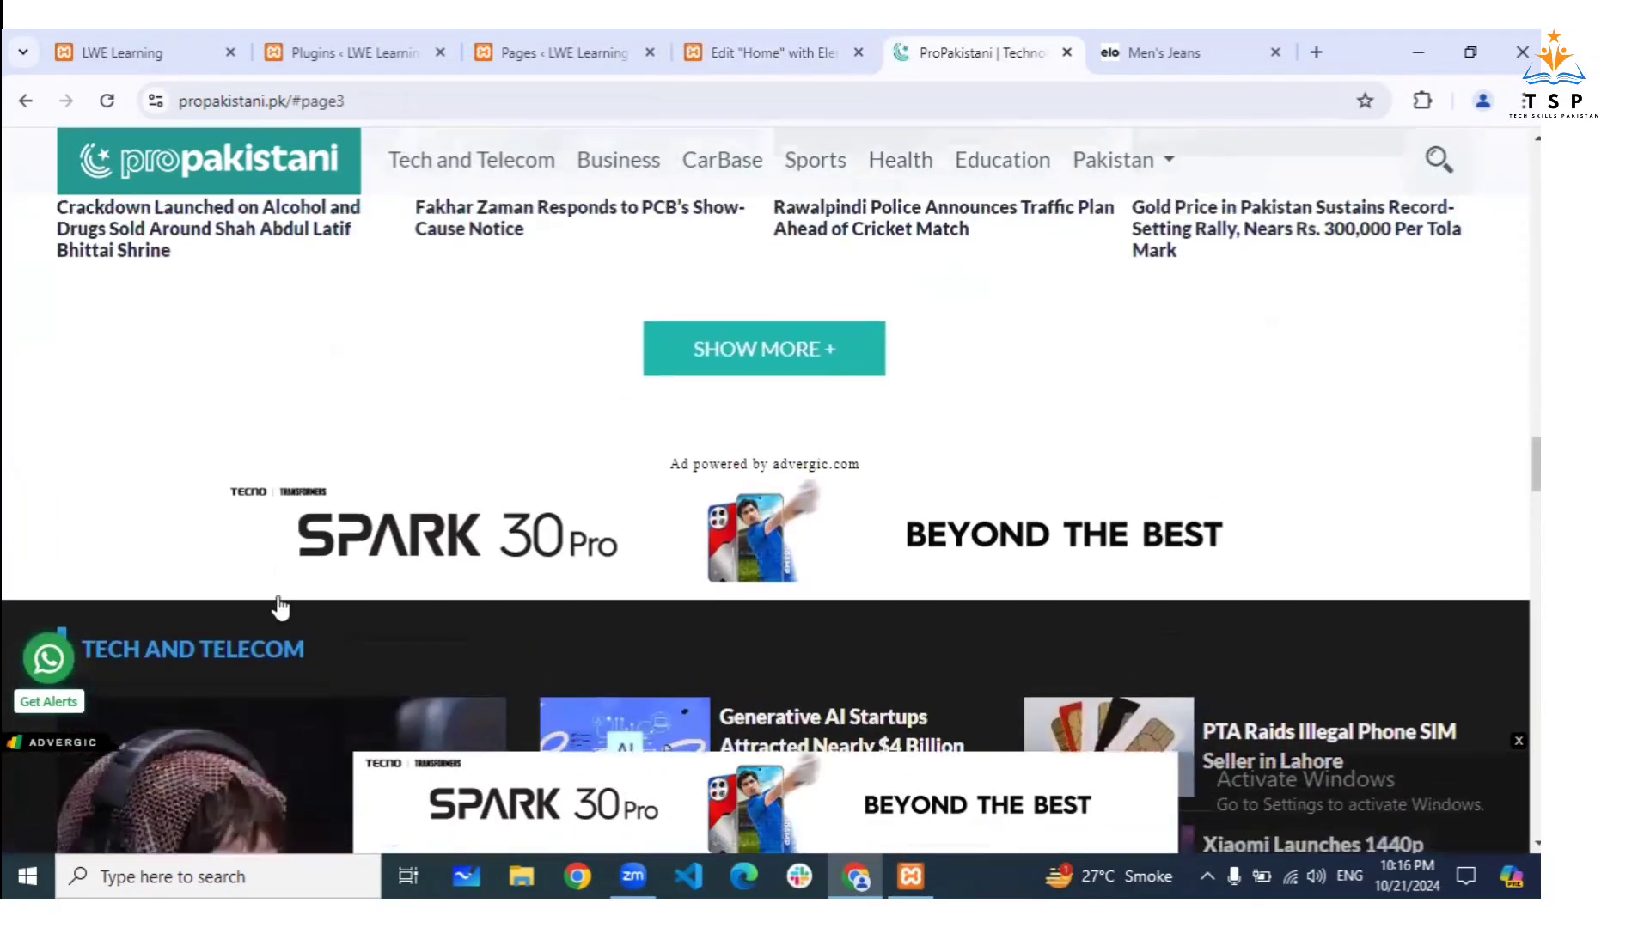
key(ctrl+shift+Tab)
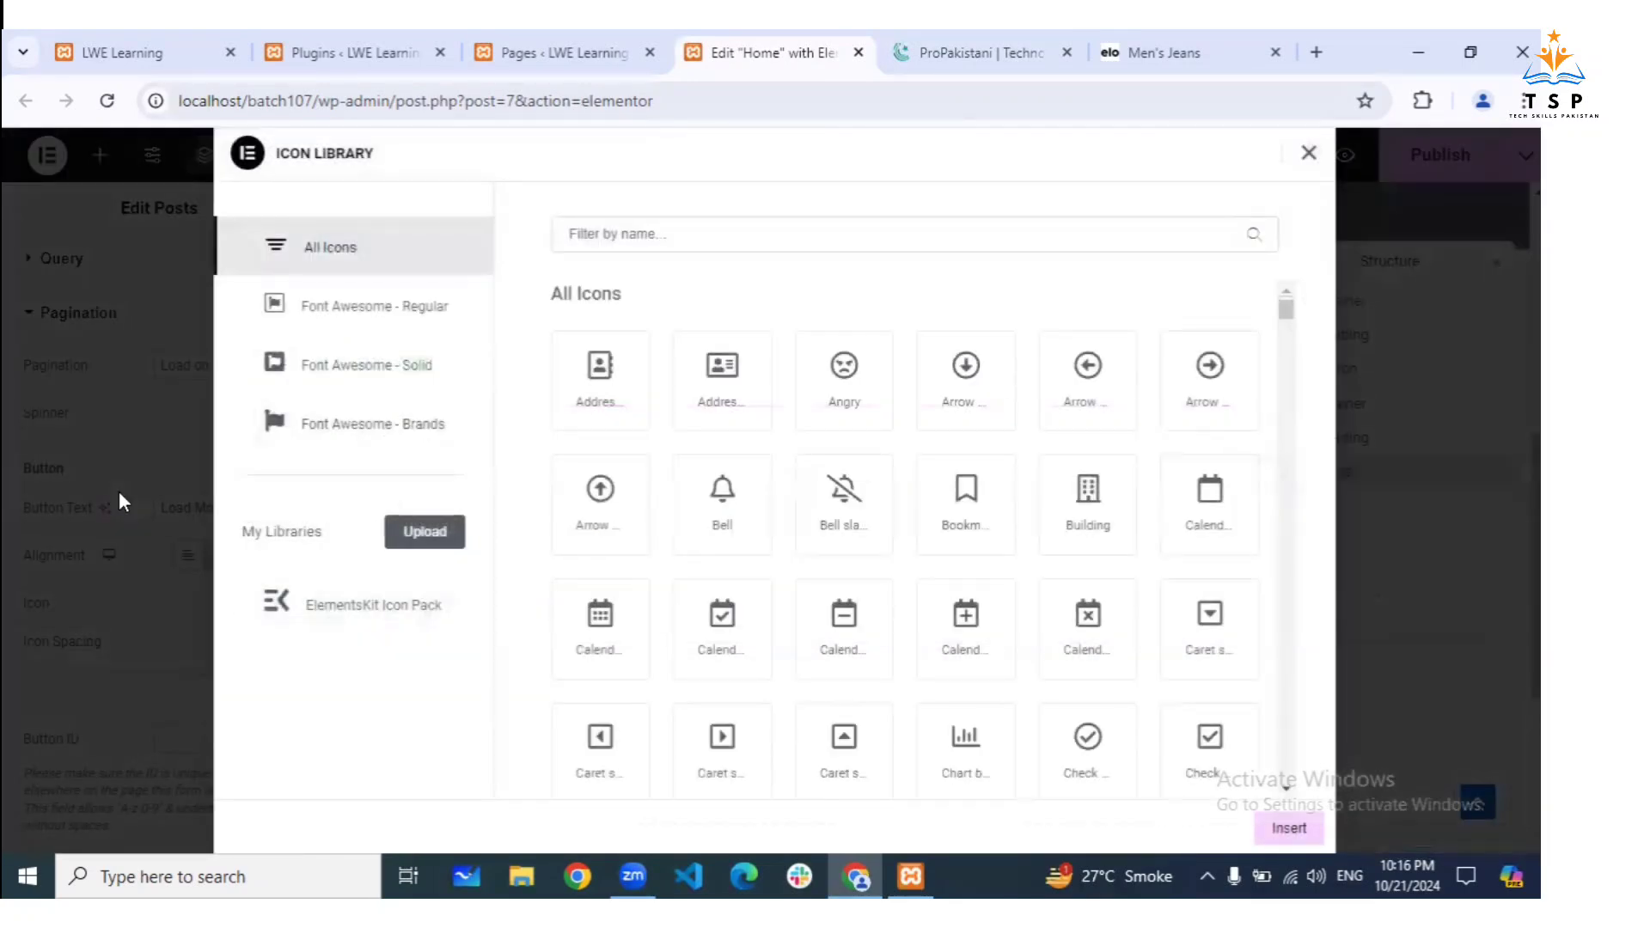
click(119, 492)
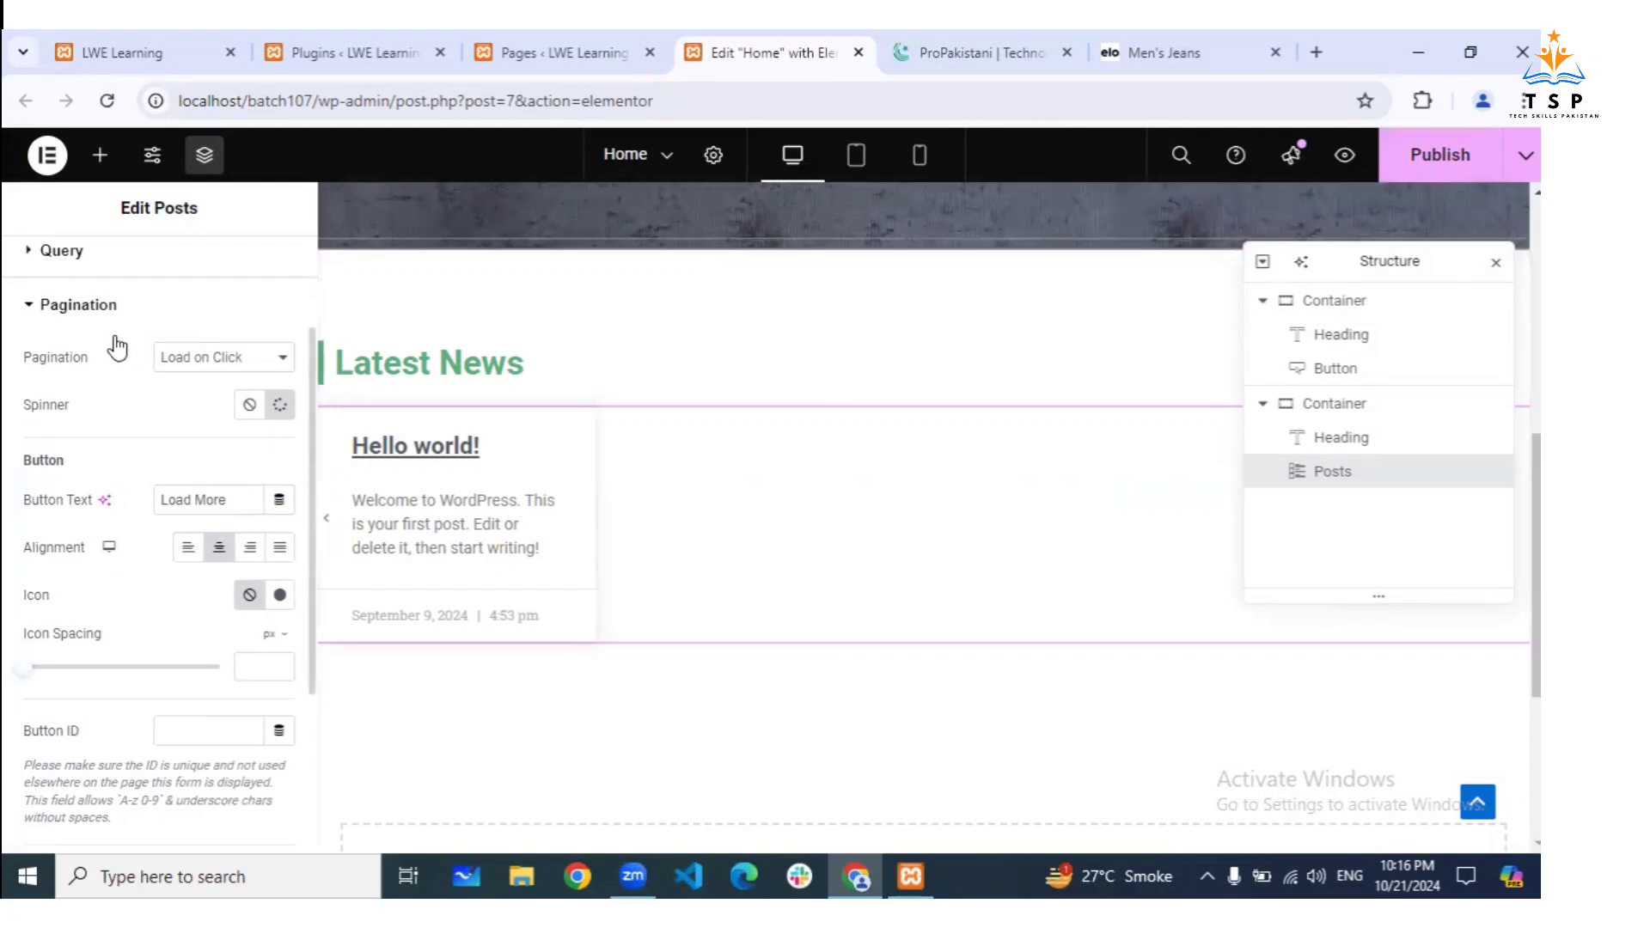
In the Posts widget's layout settings, try another posts per page value and restore it to 12
scroll(107, 273, up, 1)
scroll(108, 273, up, 3)
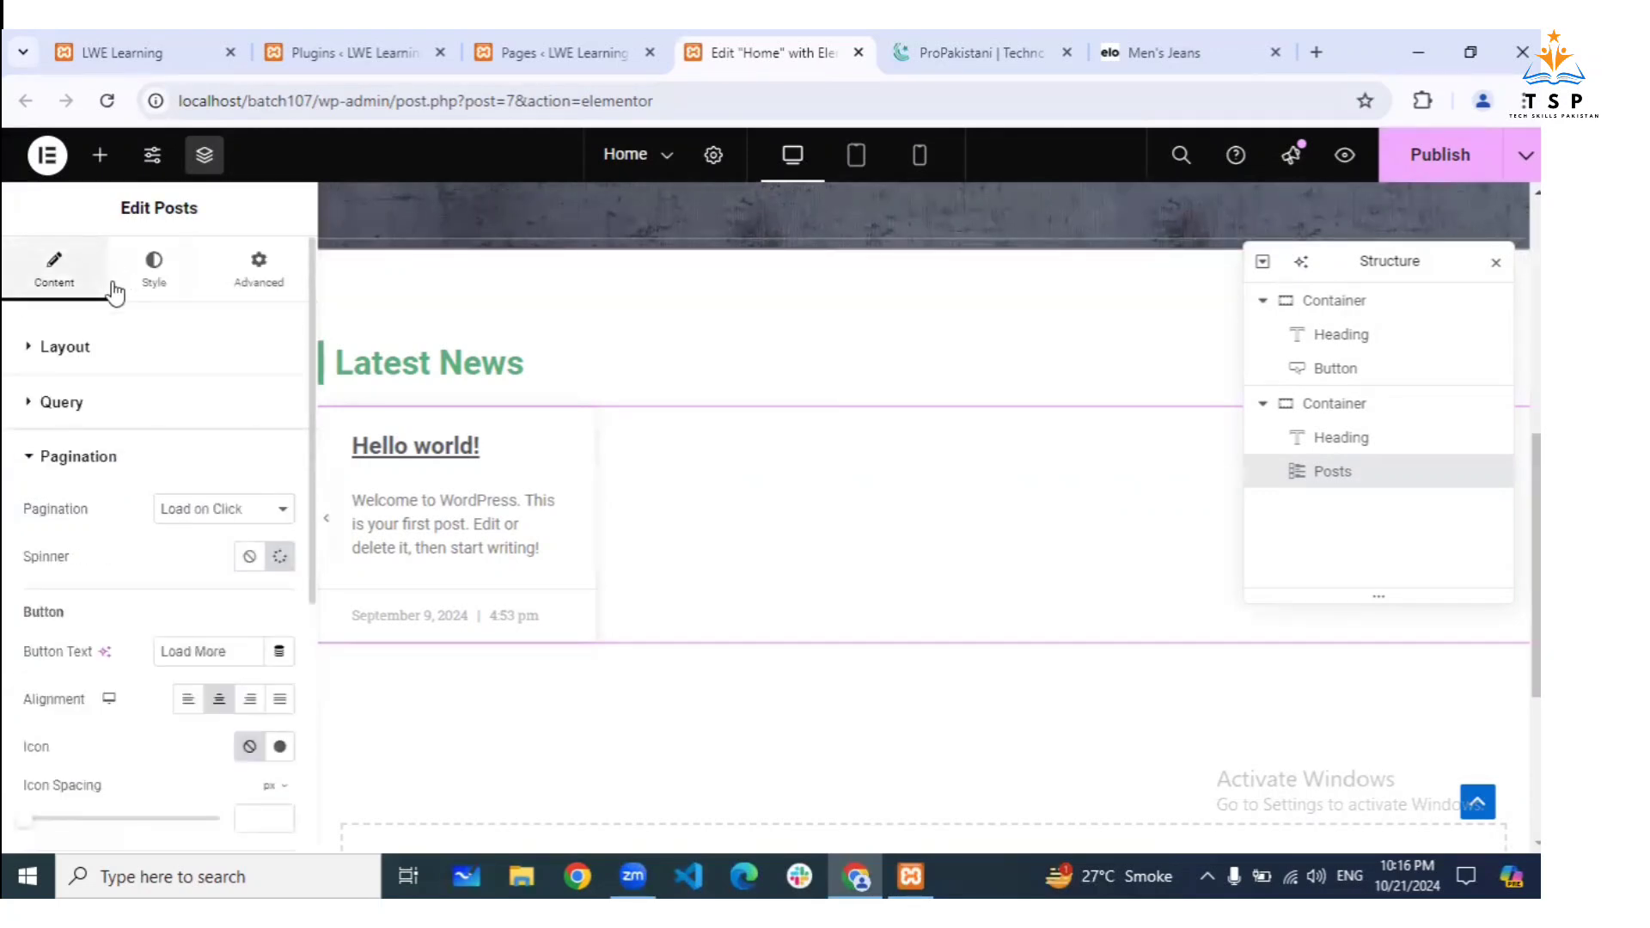
click(82, 339)
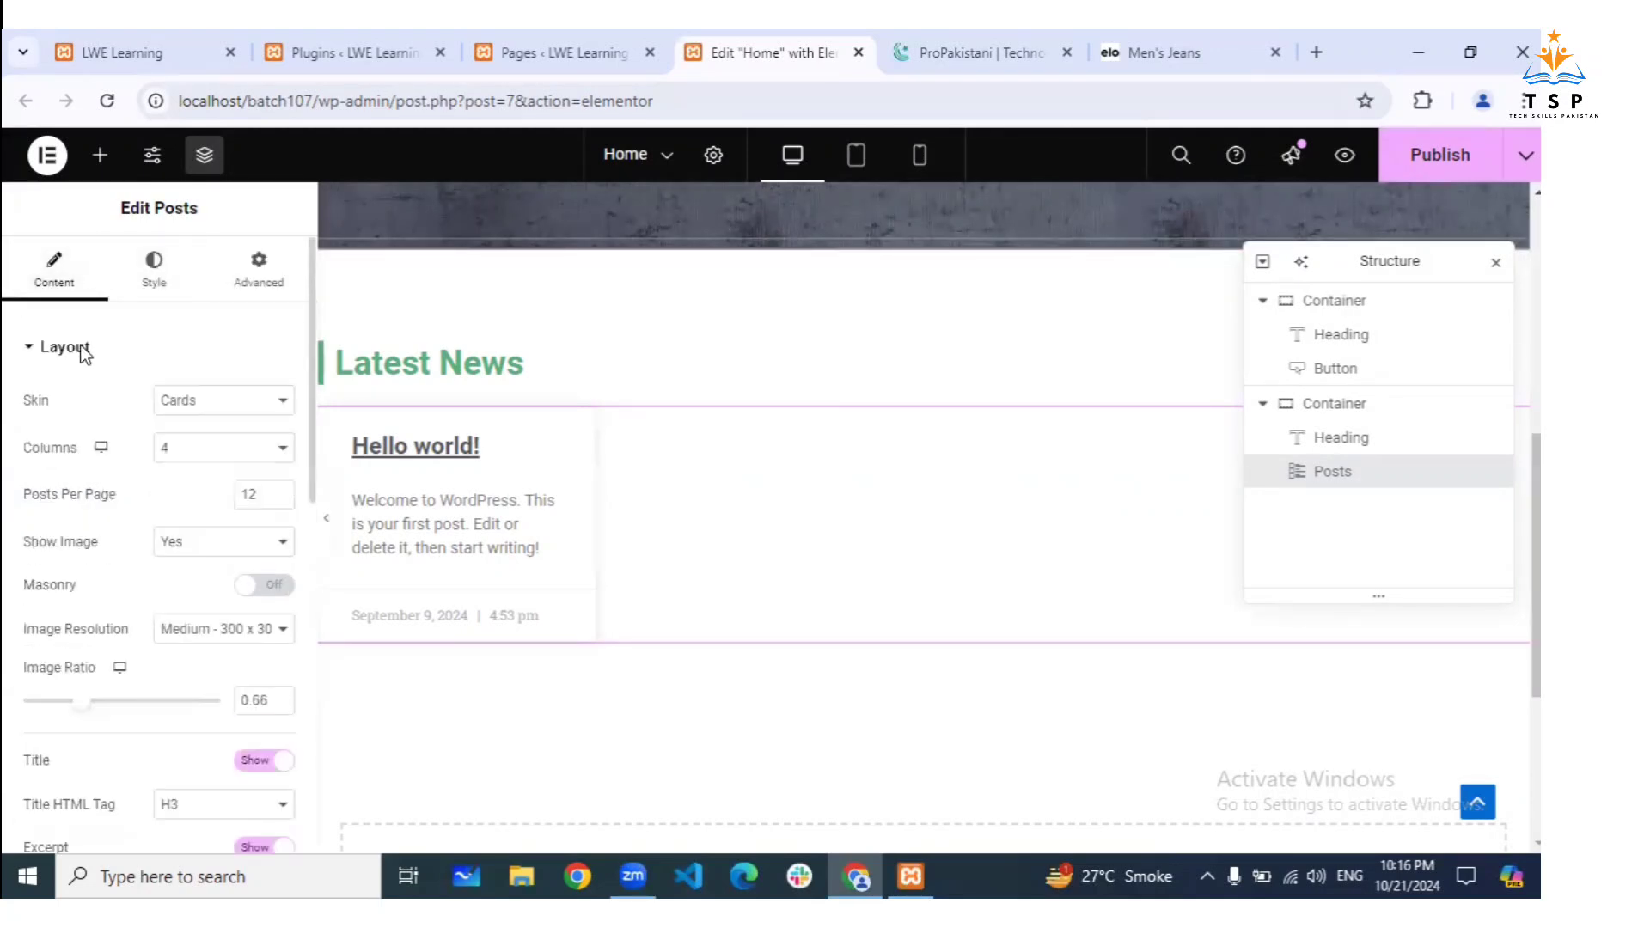
double_click(248, 491)
text(1)
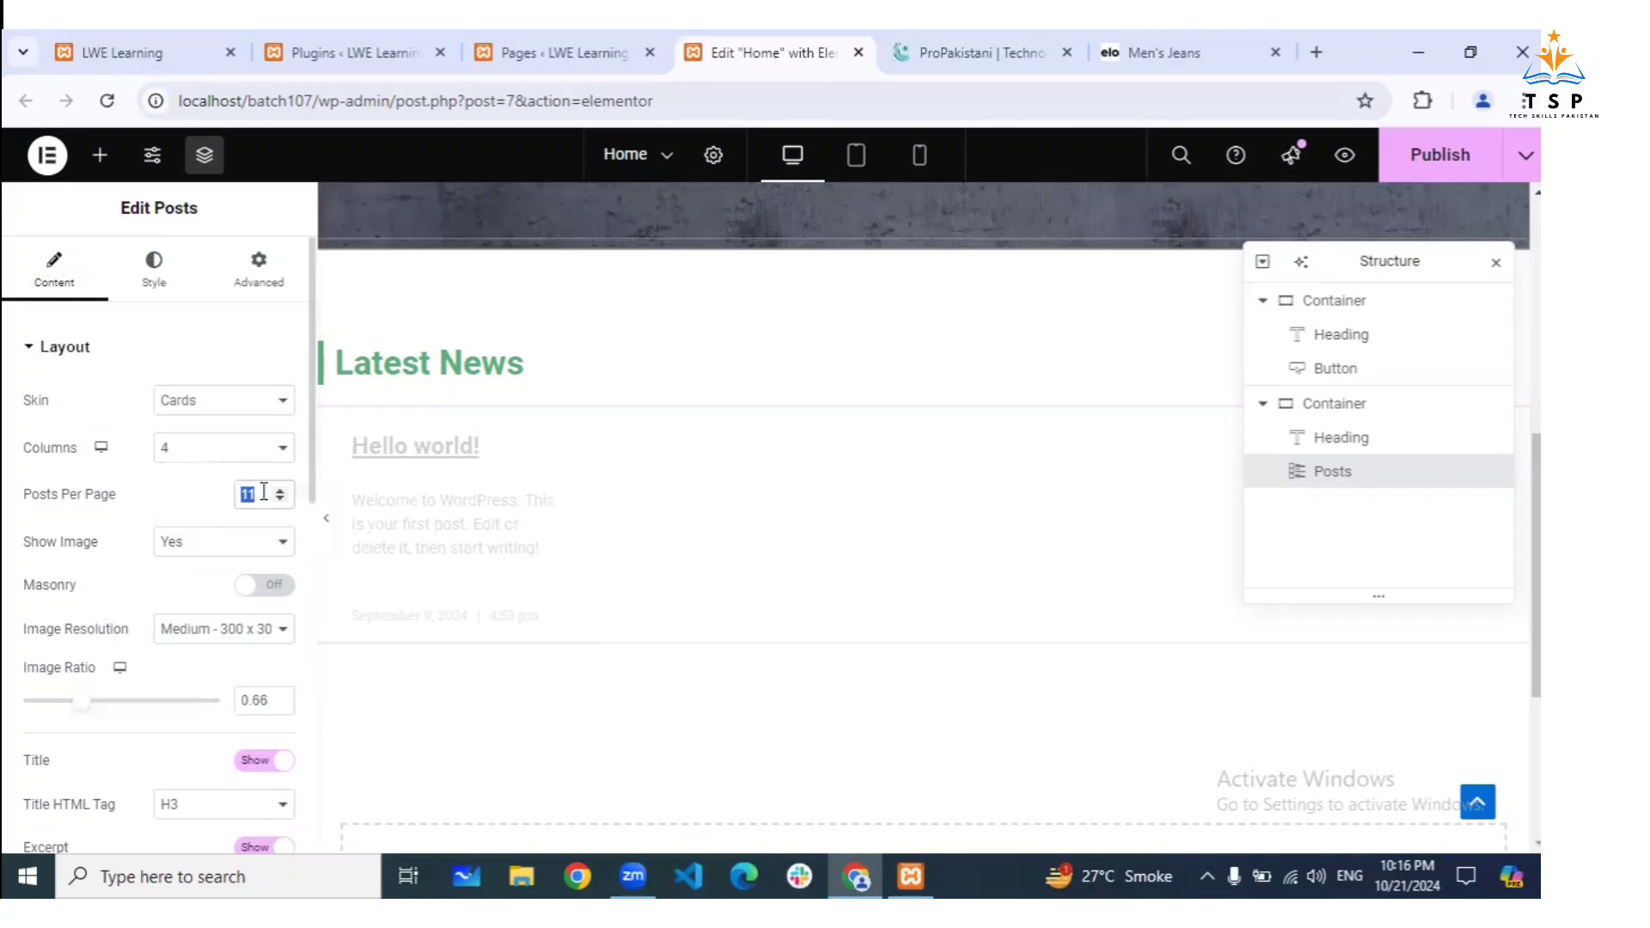
click(278, 488)
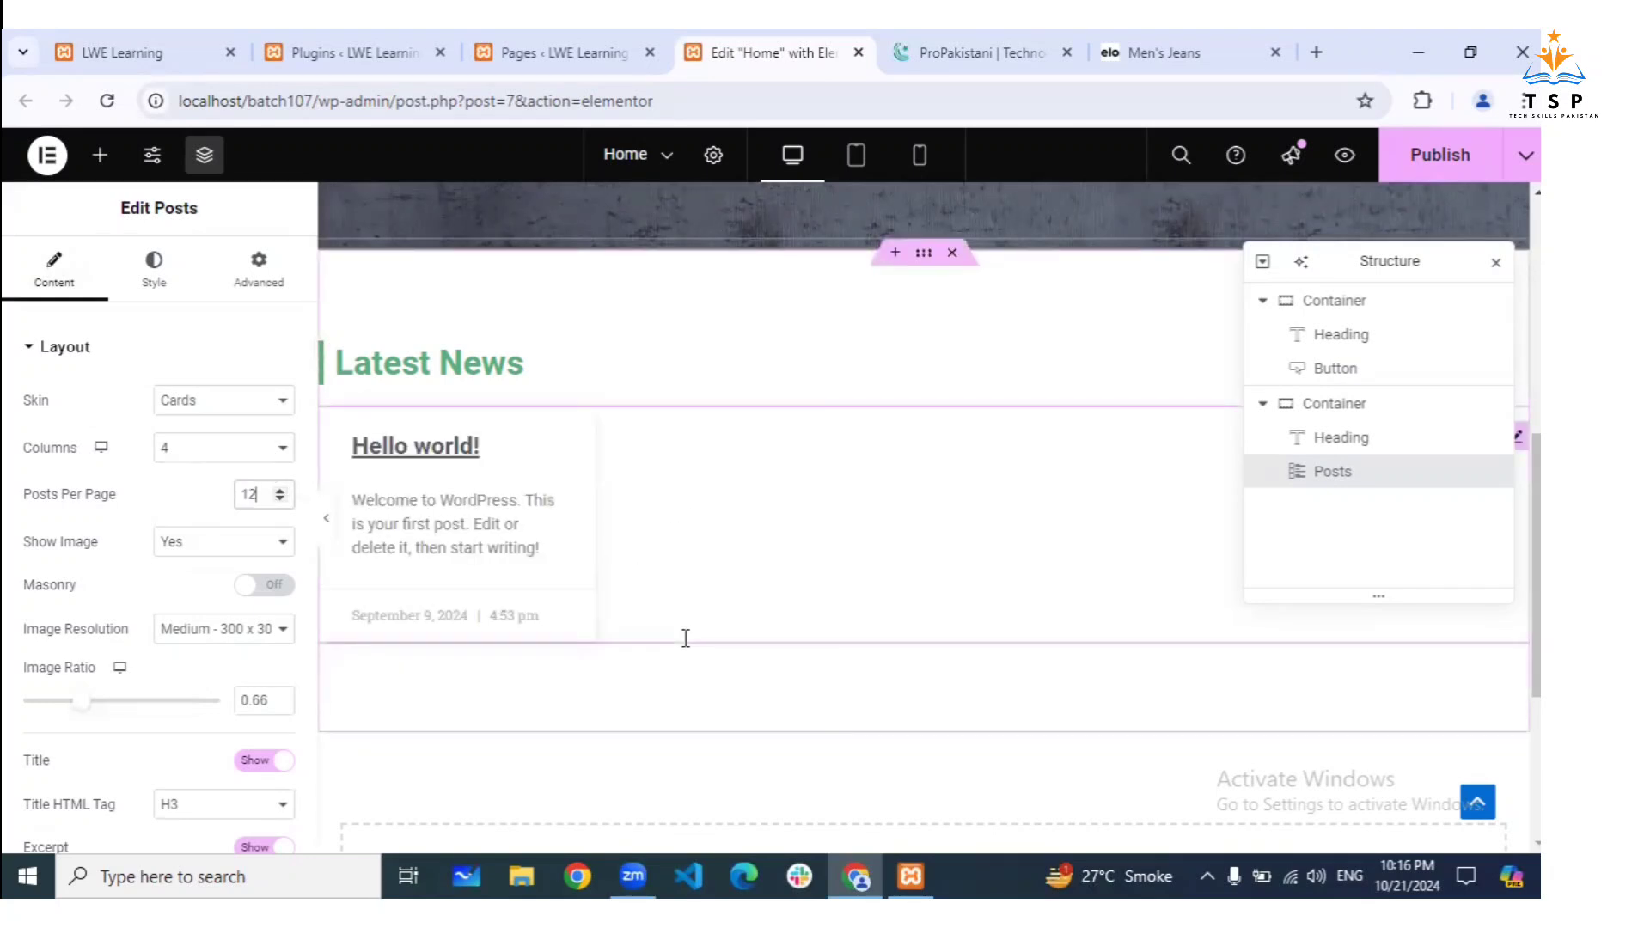
Publish the Home page changes and close the floating Structure panel
scroll(10, 661, down, 9)
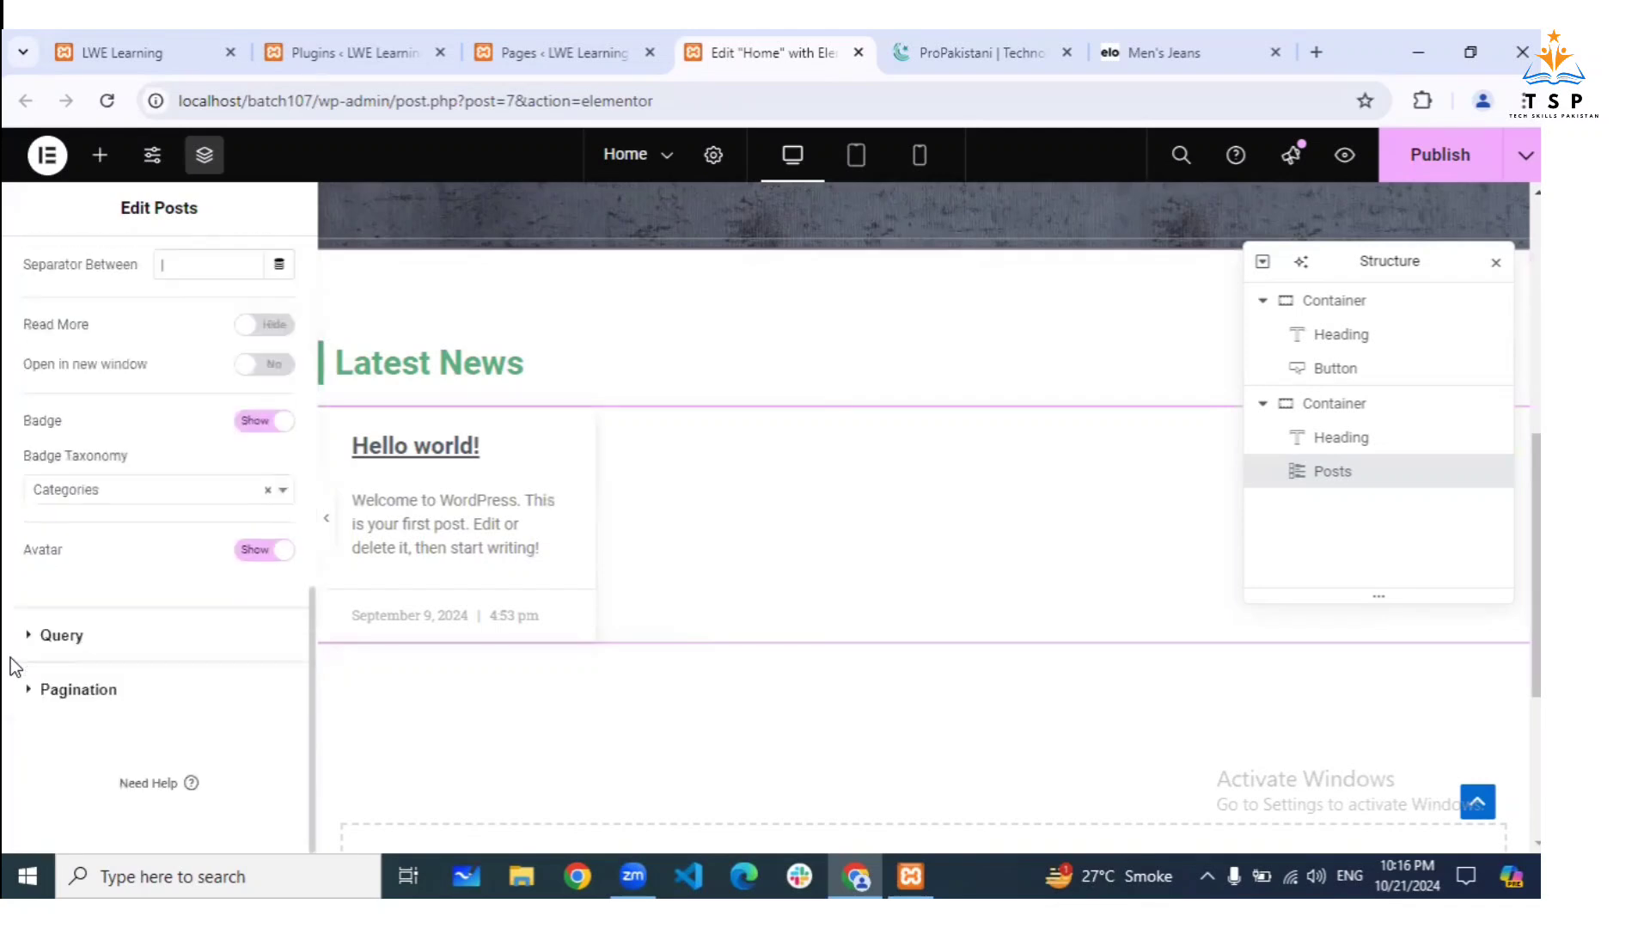
scroll(10, 657, up, 10)
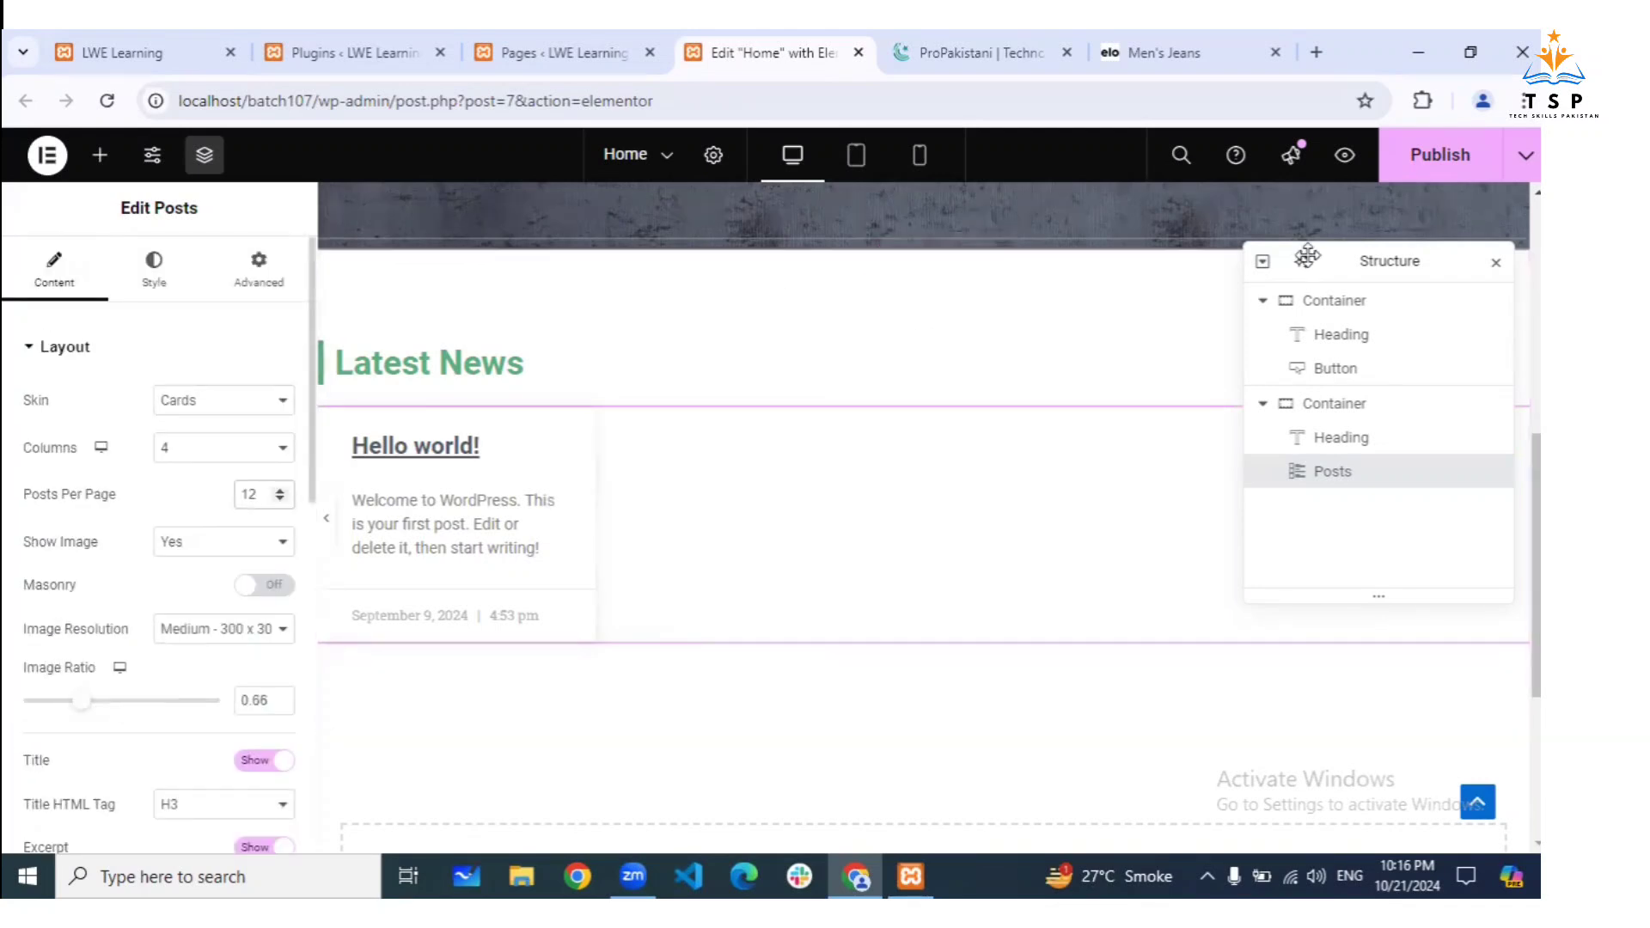
click(1432, 180)
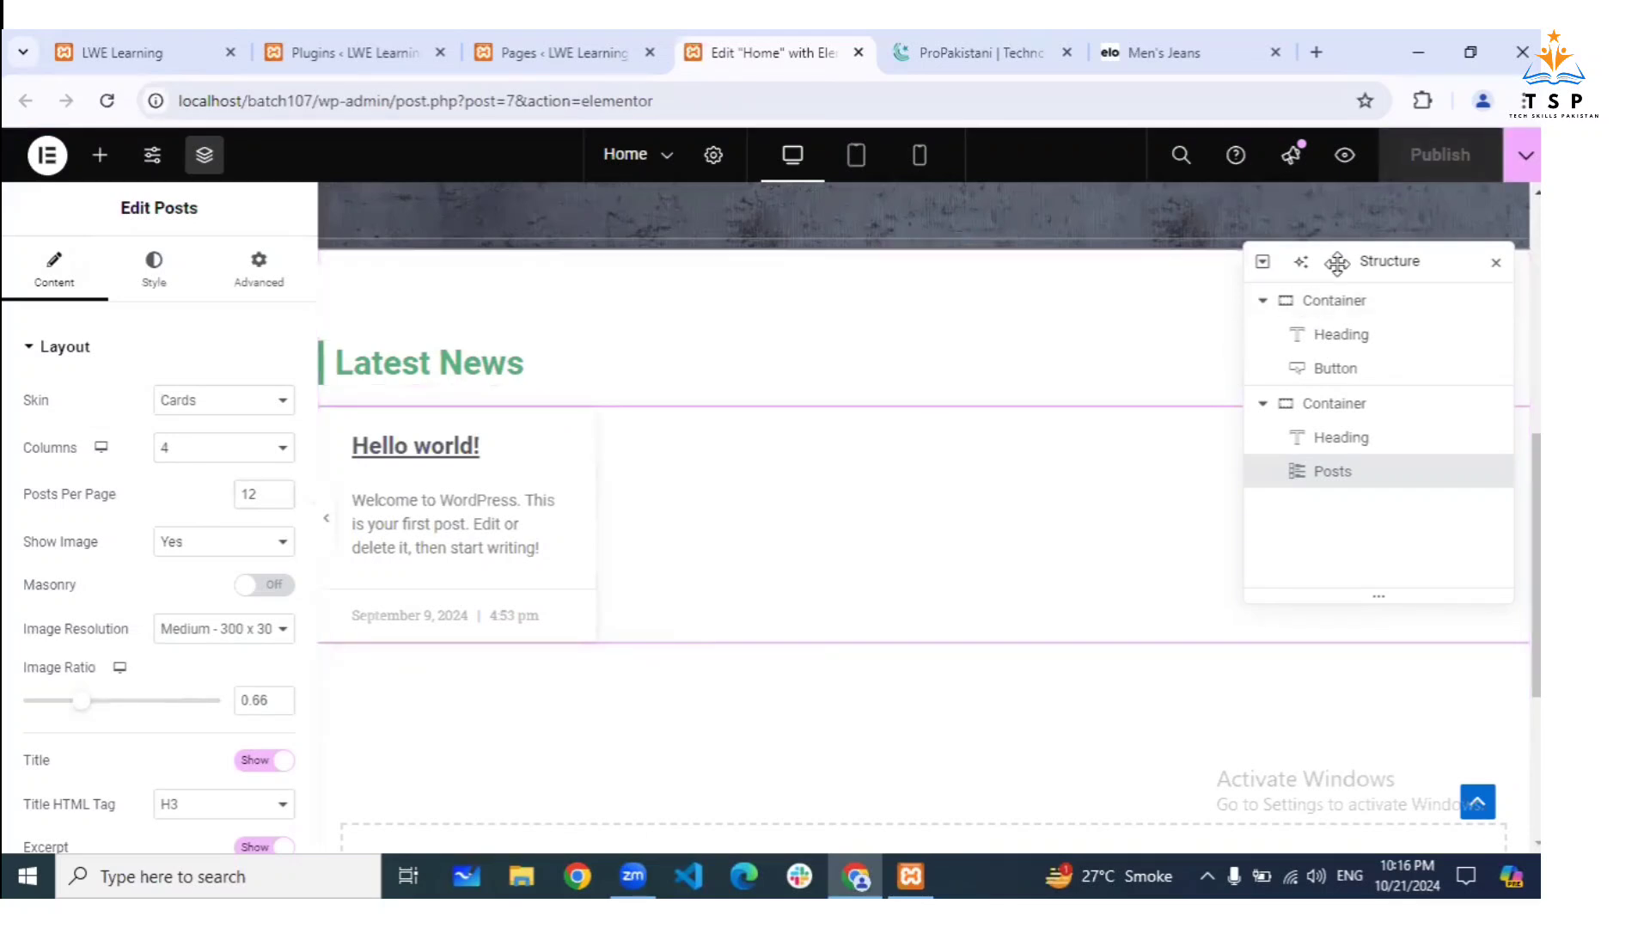
drag(1337, 262, 1128, 310)
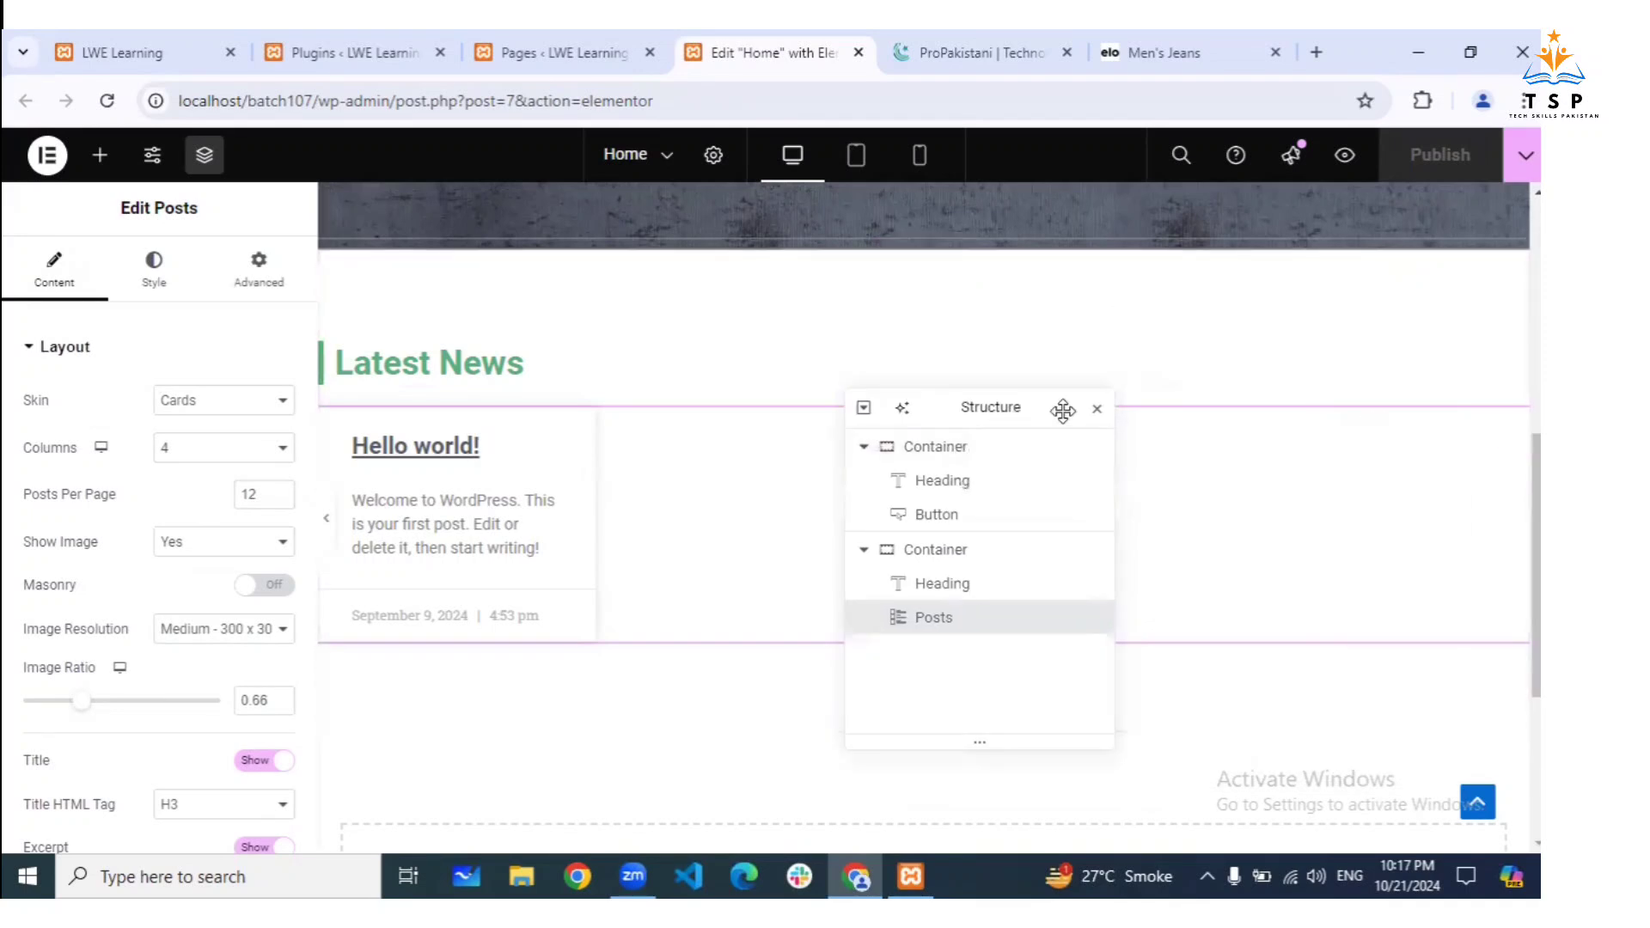
click(1098, 415)
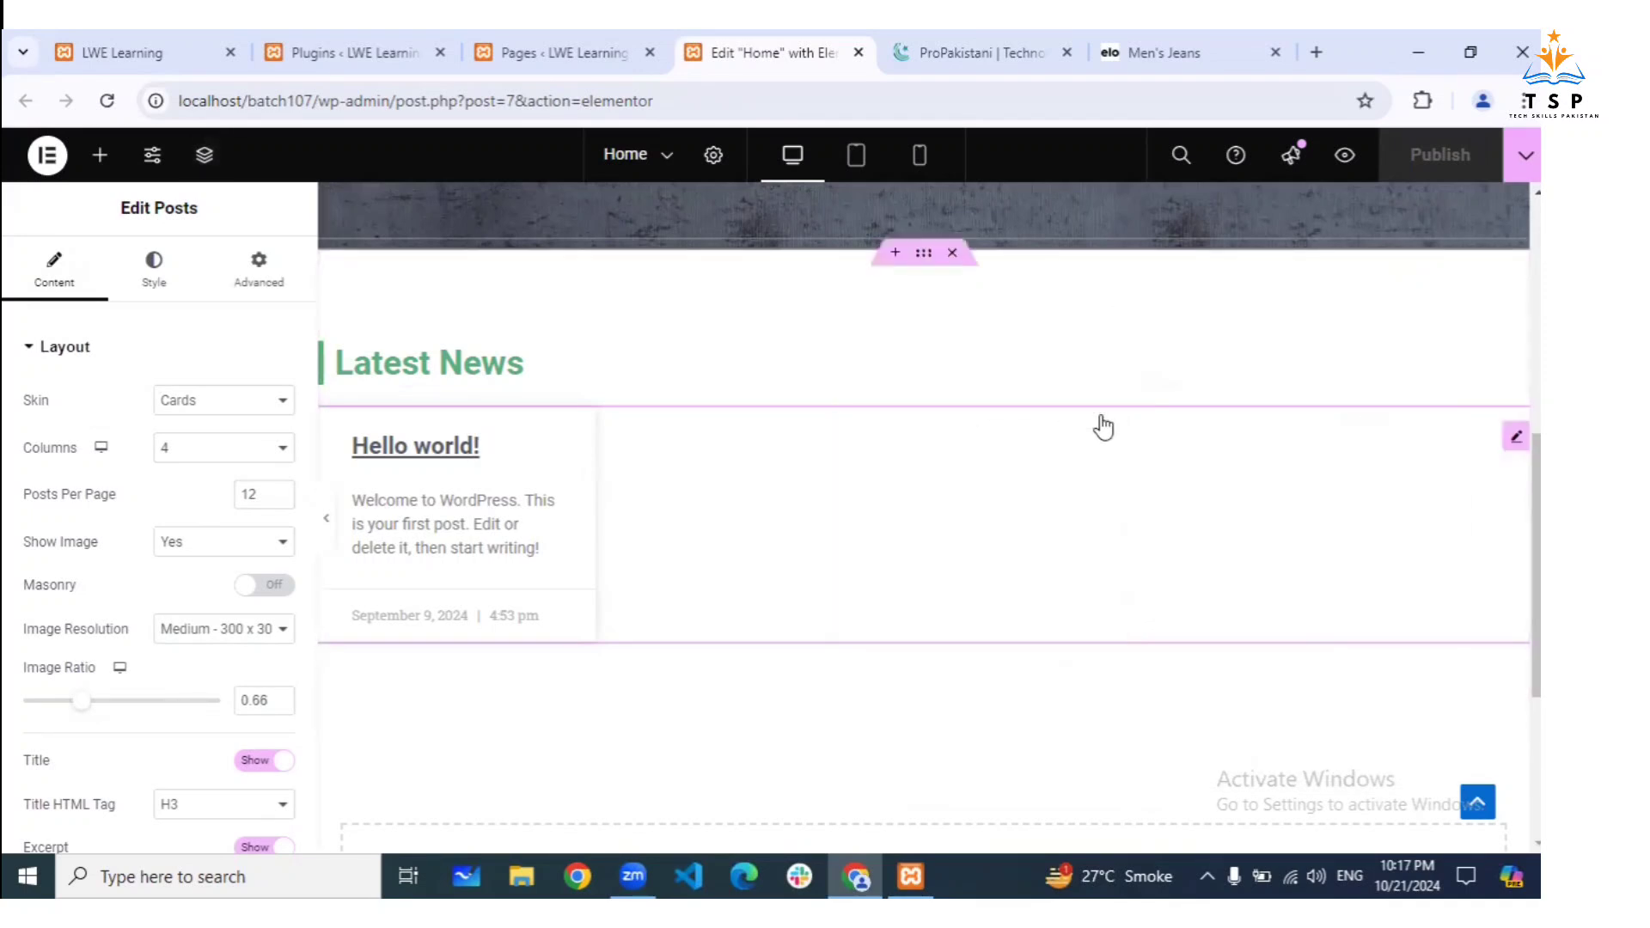
Add a single-column flexbox container below the Latest News section and set its content width to Full Width
scroll(881, 538, down, 3)
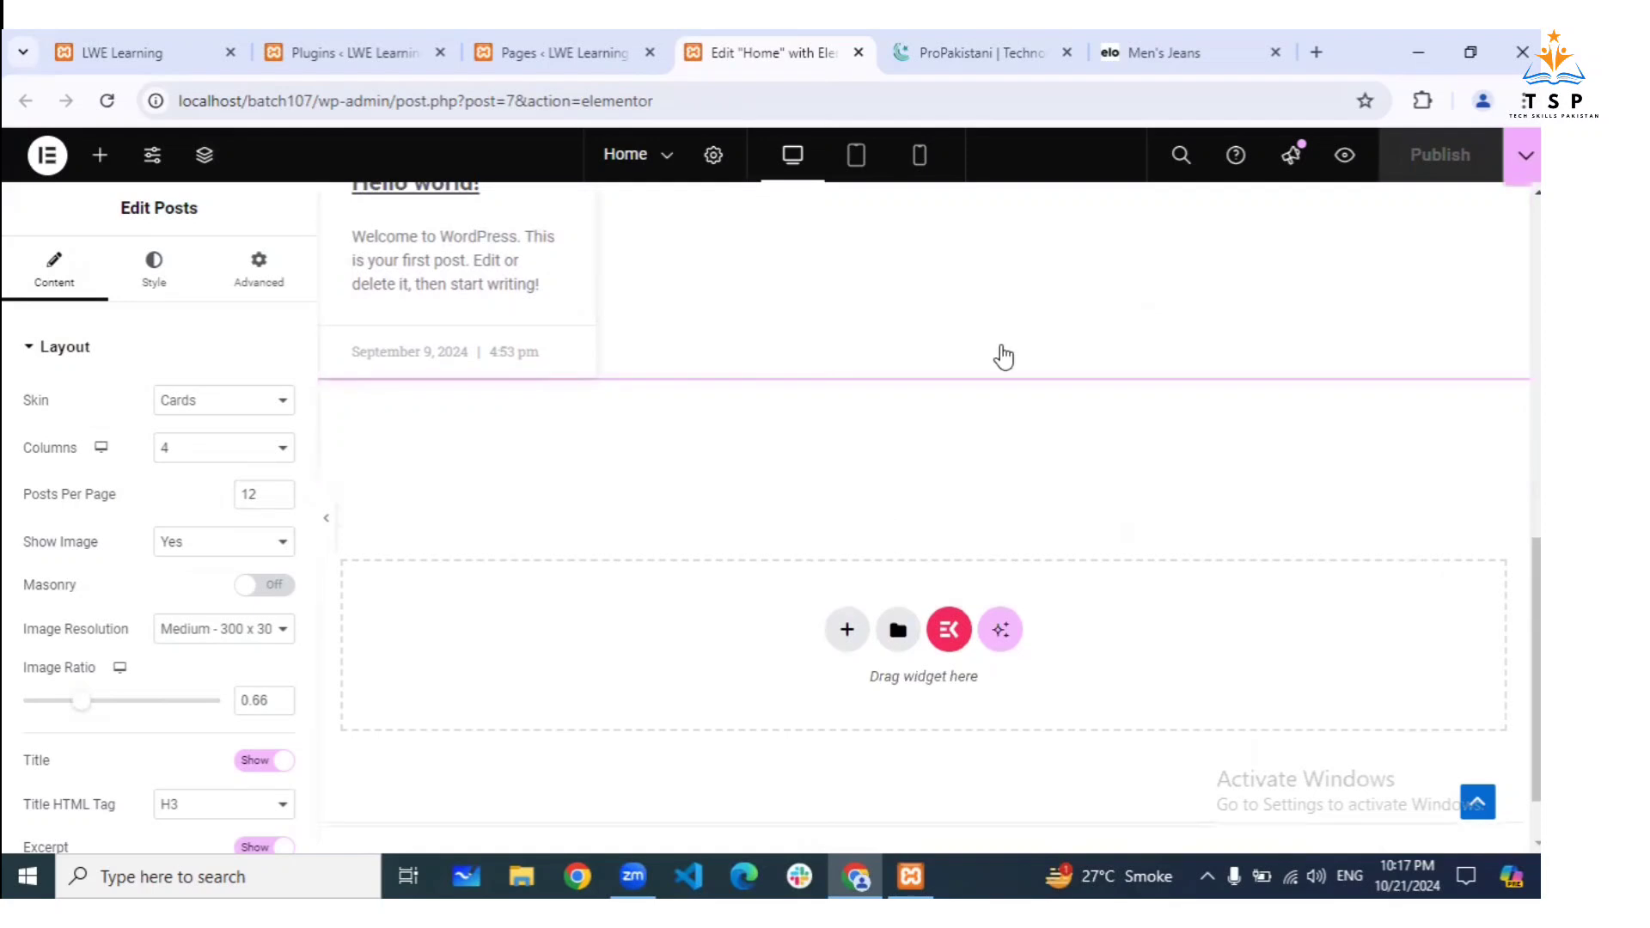
scroll(1003, 356, up, 6)
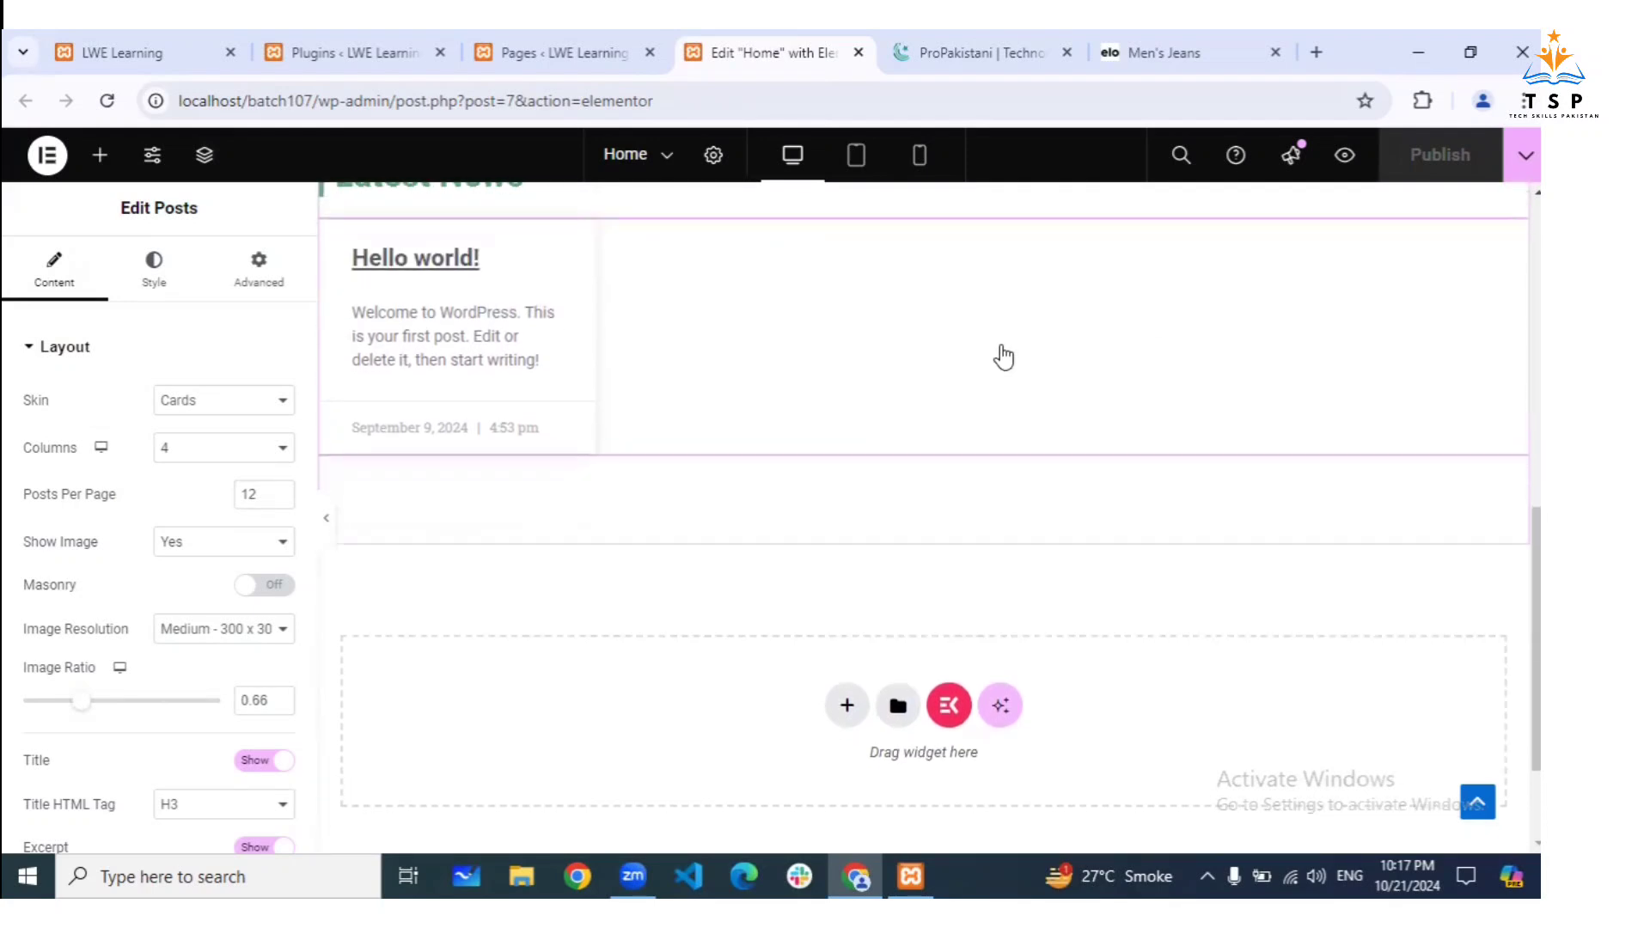
scroll(1003, 356, up, 2)
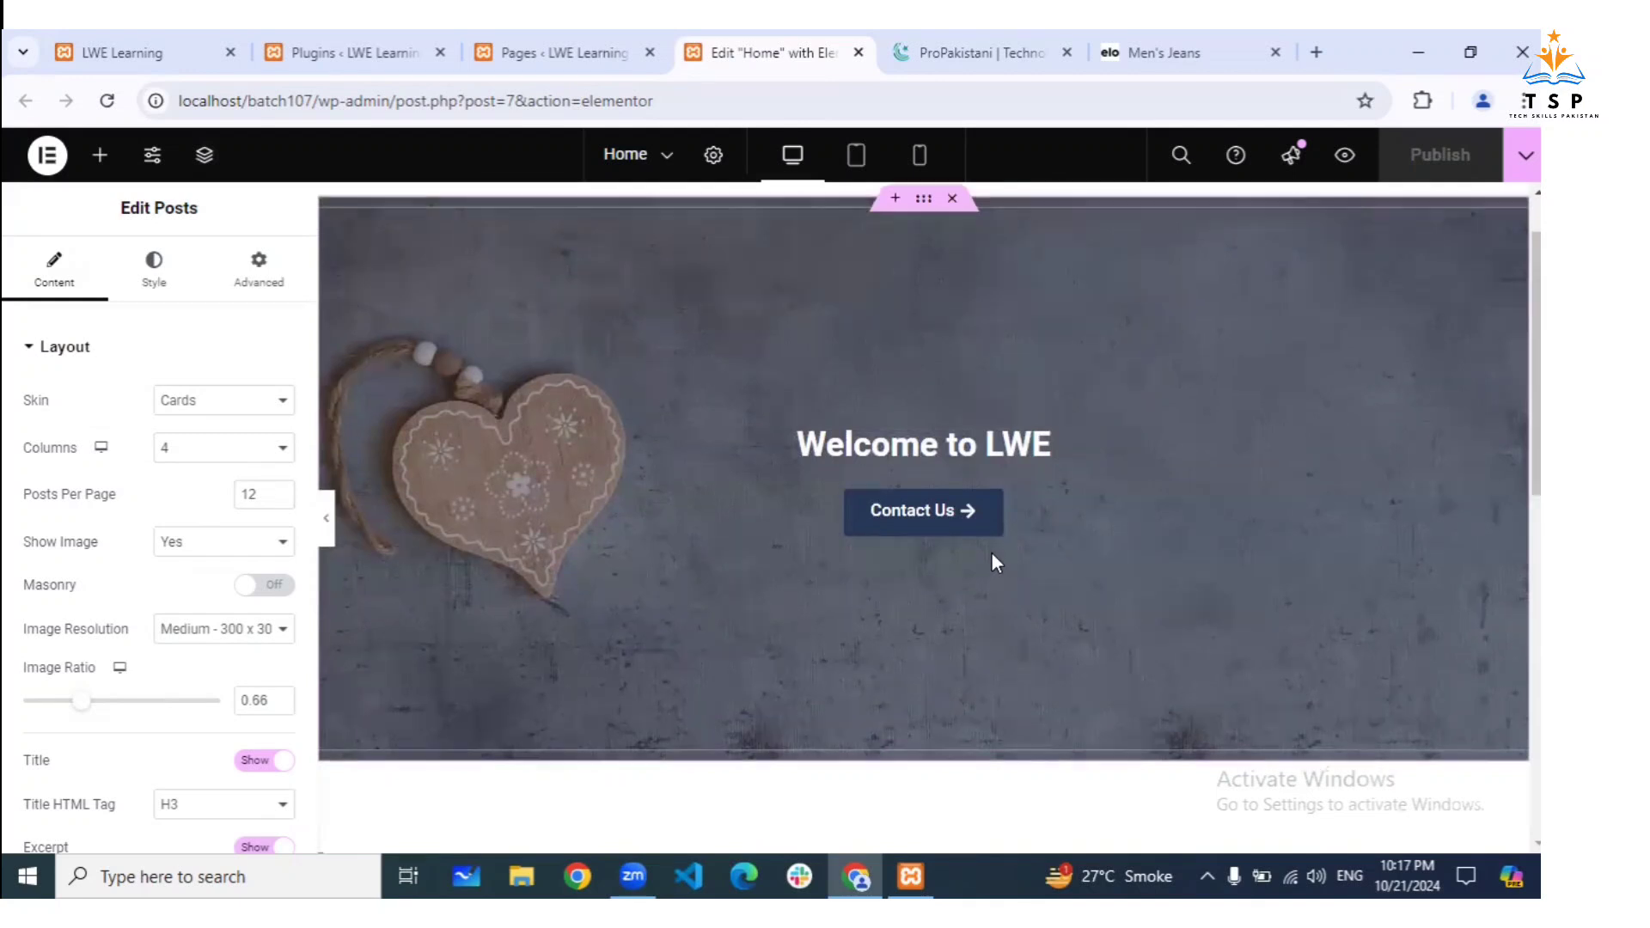
scroll(993, 559, down, 3)
scroll(995, 561, down, 2)
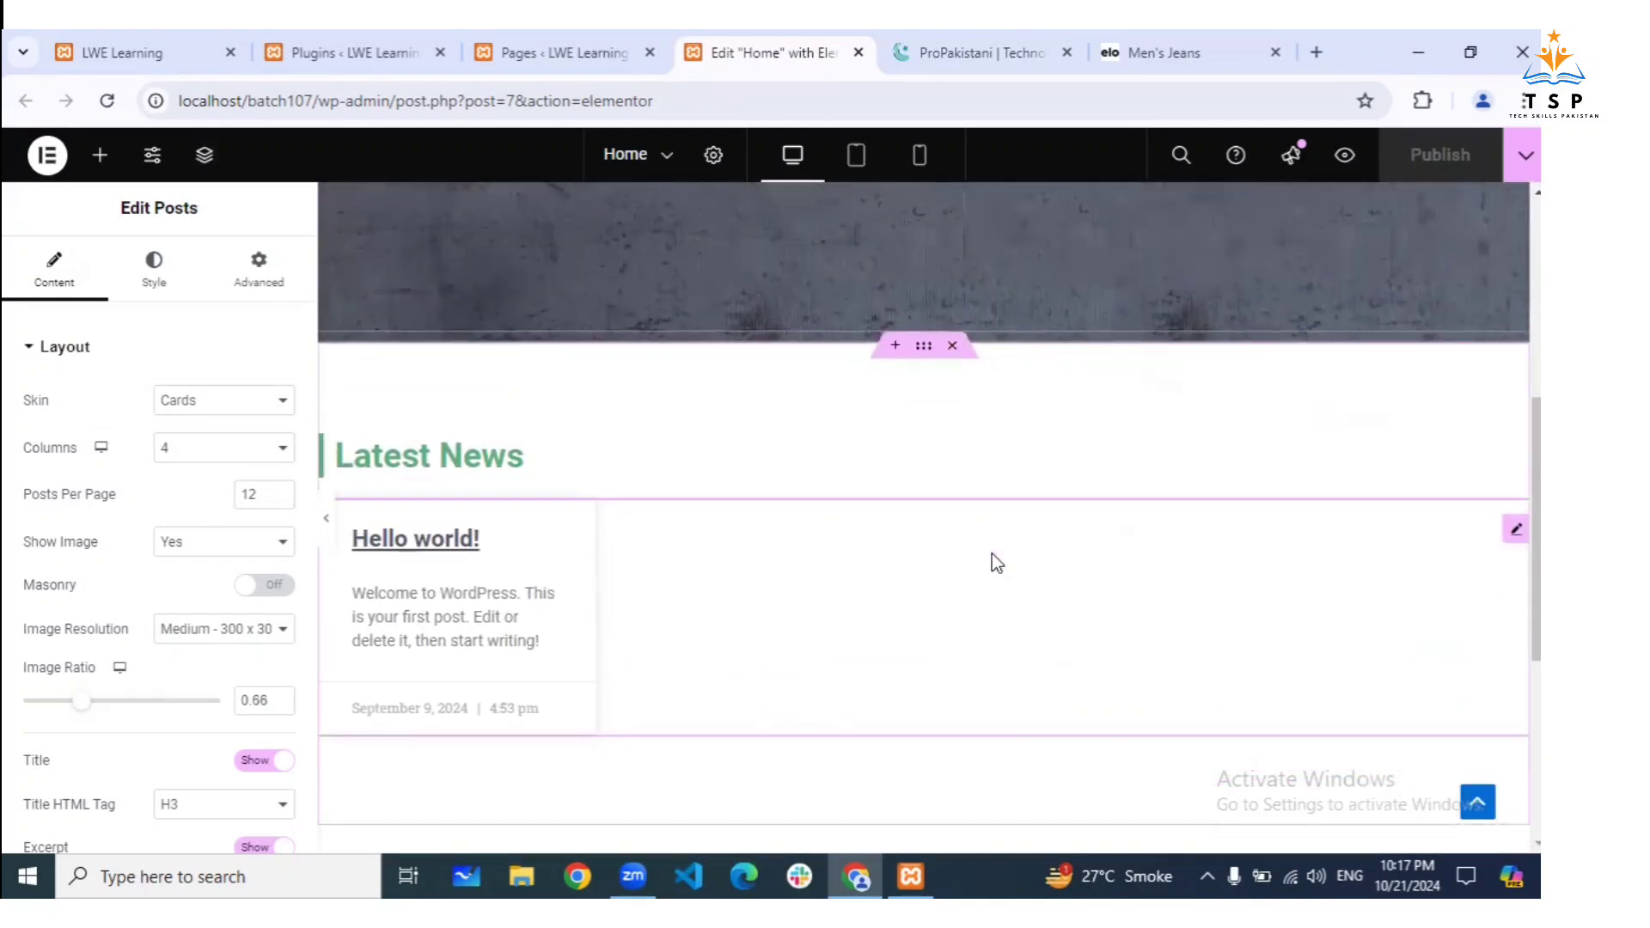
scroll(1068, 592, down, 4)
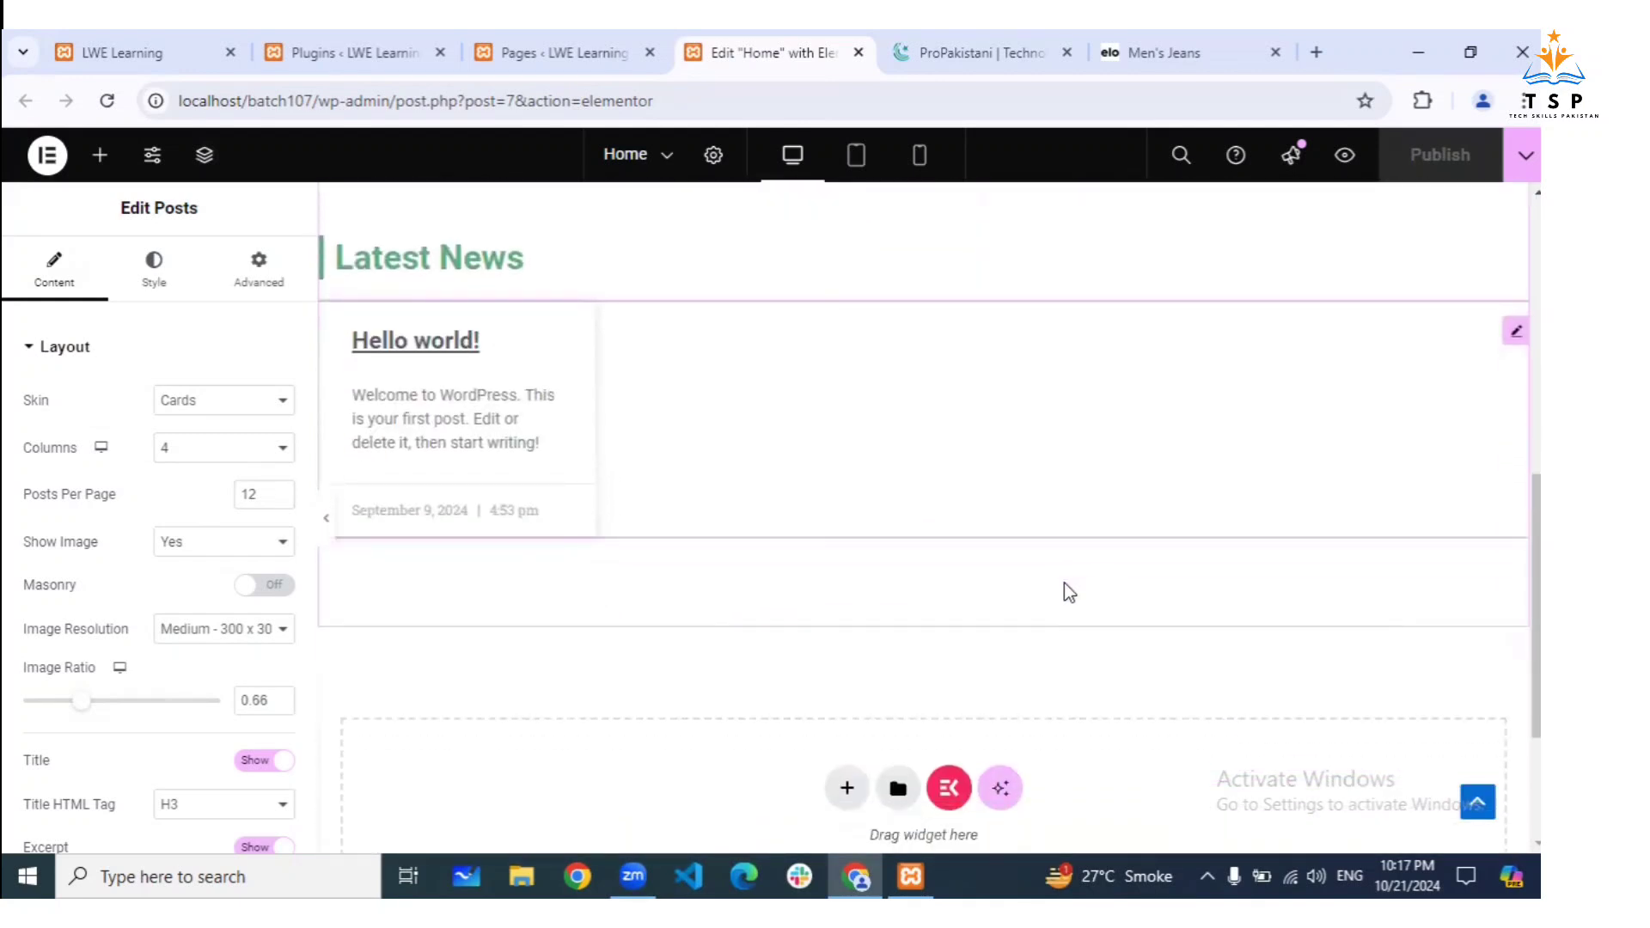
click(846, 597)
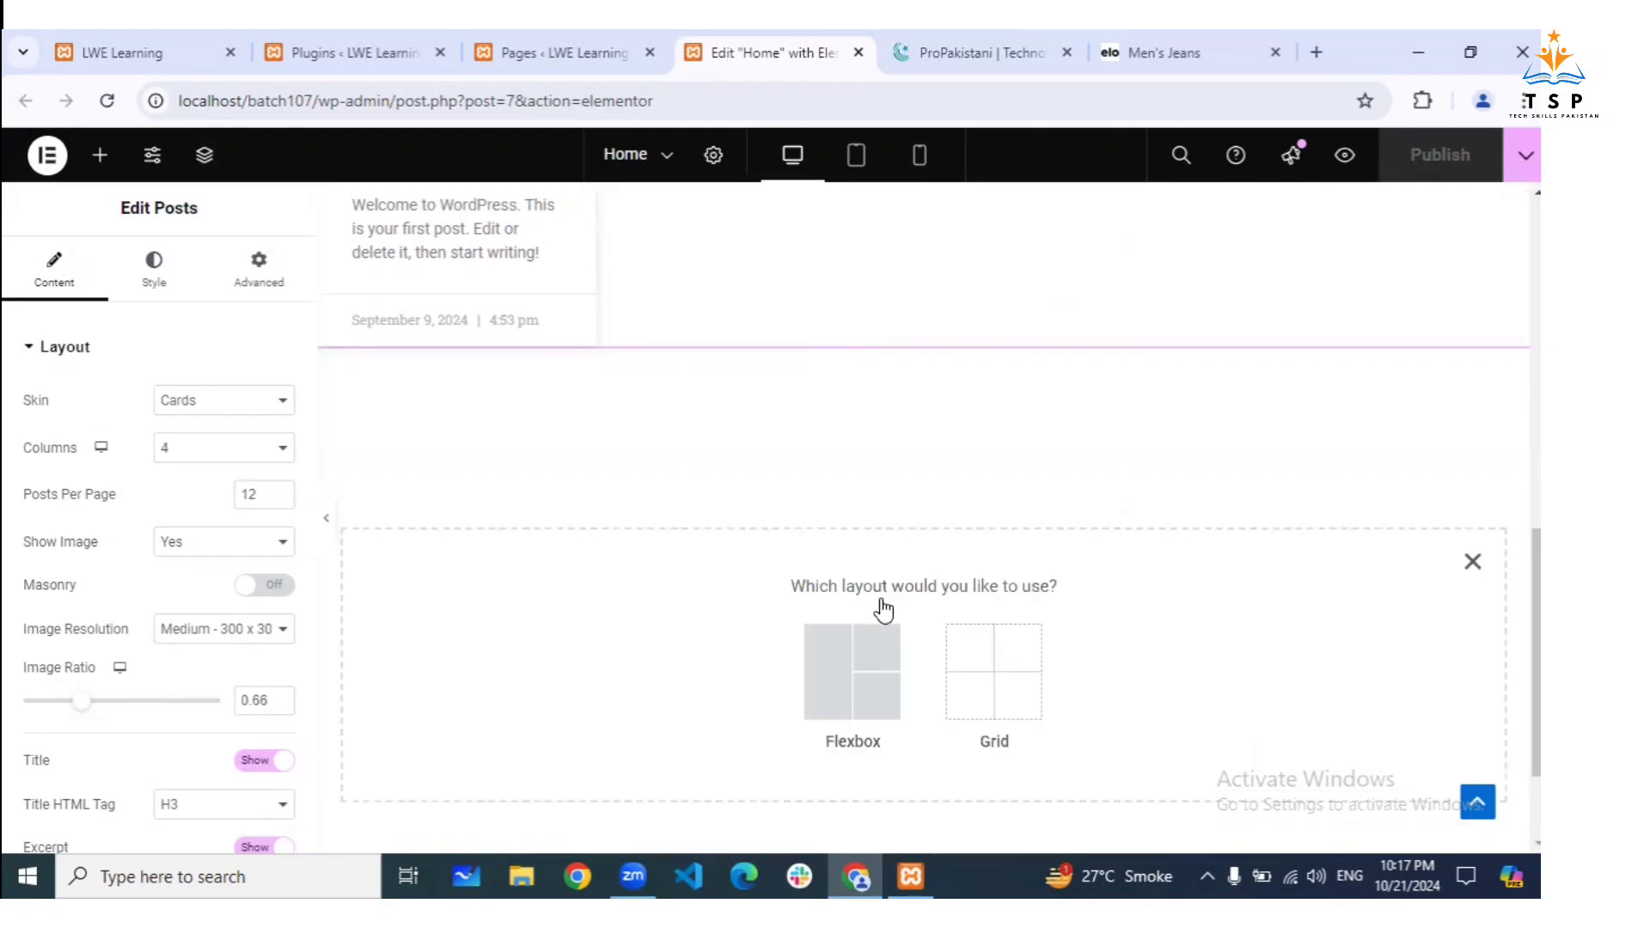
click(851, 669)
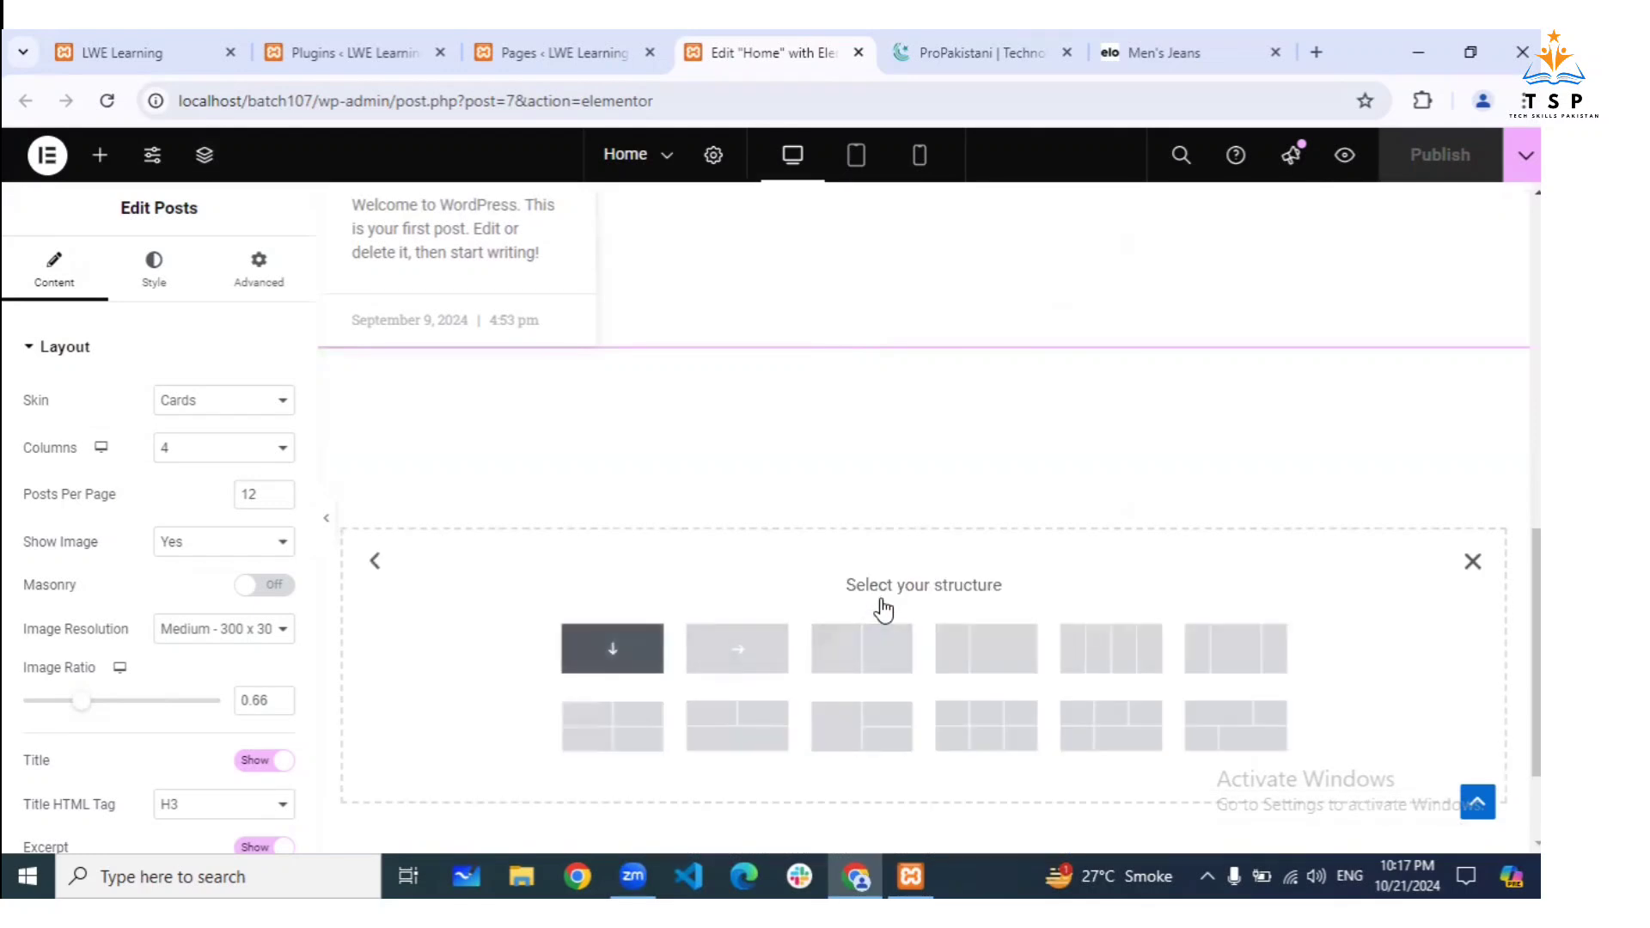
click(624, 667)
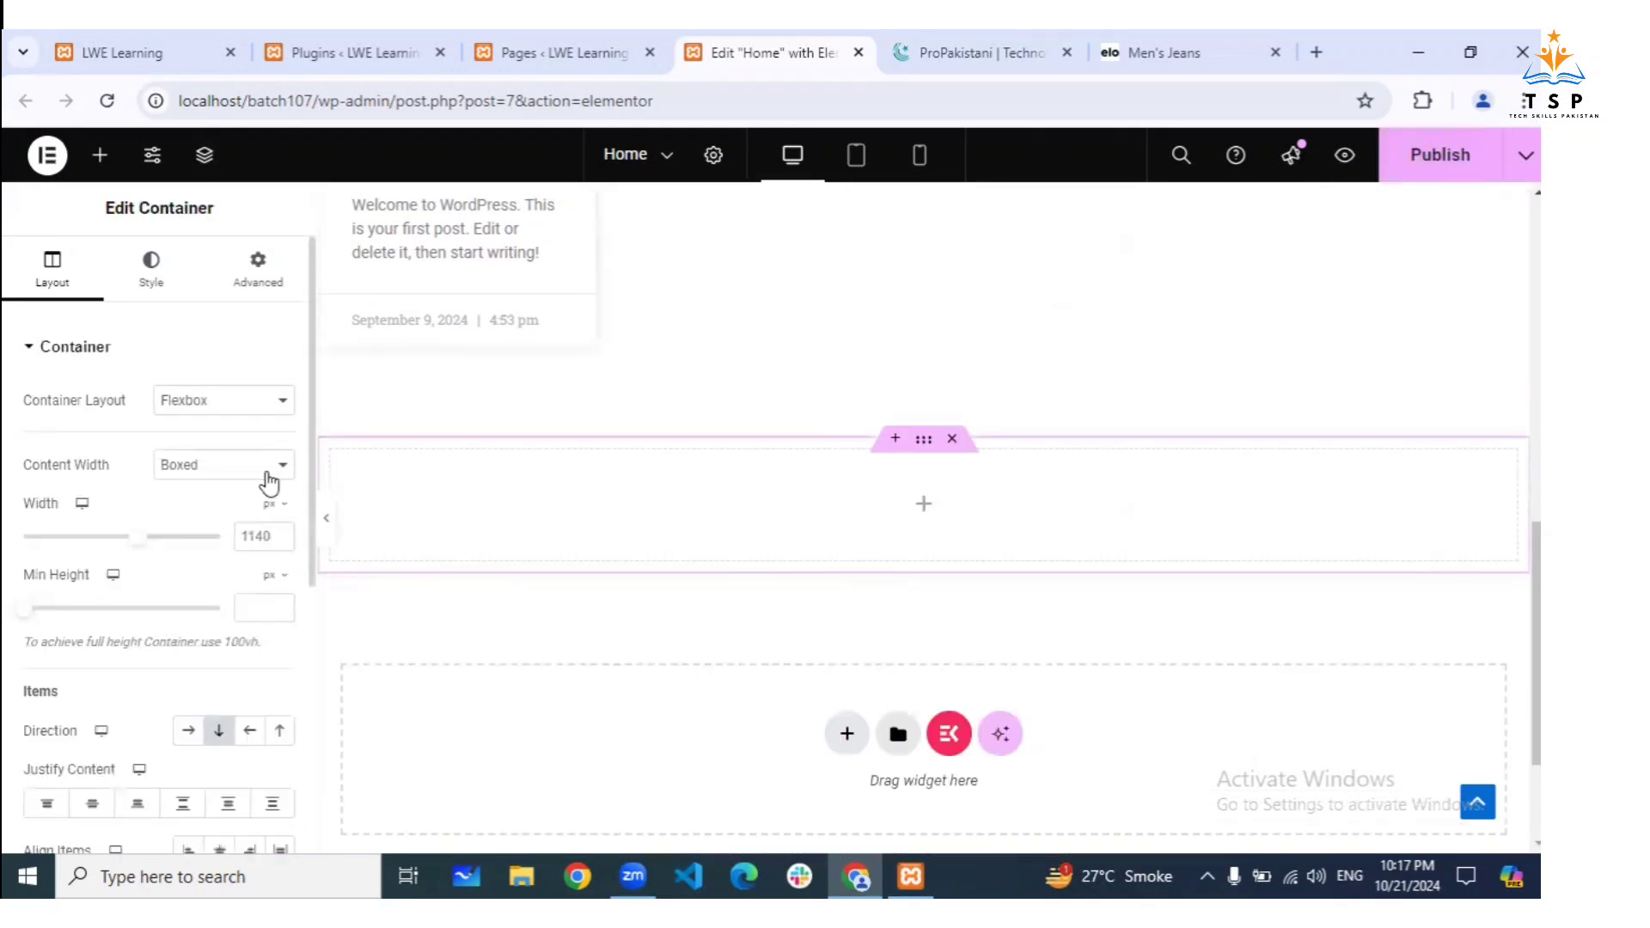
click(262, 471)
click(250, 519)
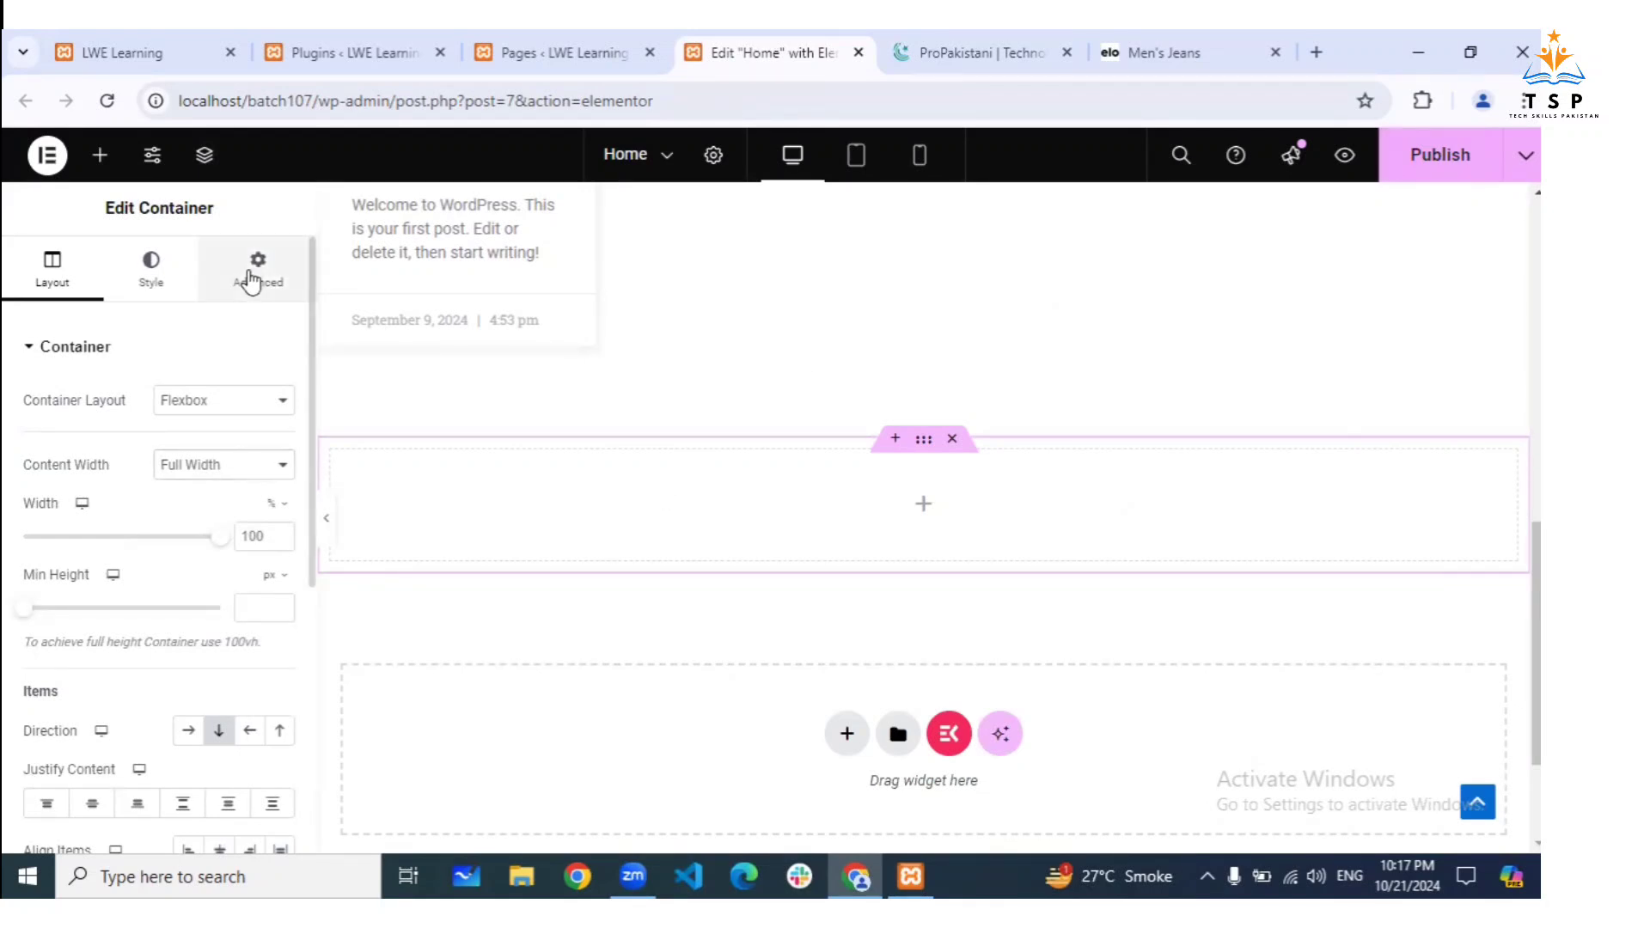
Place a nested Container element inside the new full-width container
click(251, 279)
click(100, 155)
scroll(165, 503, down, 1)
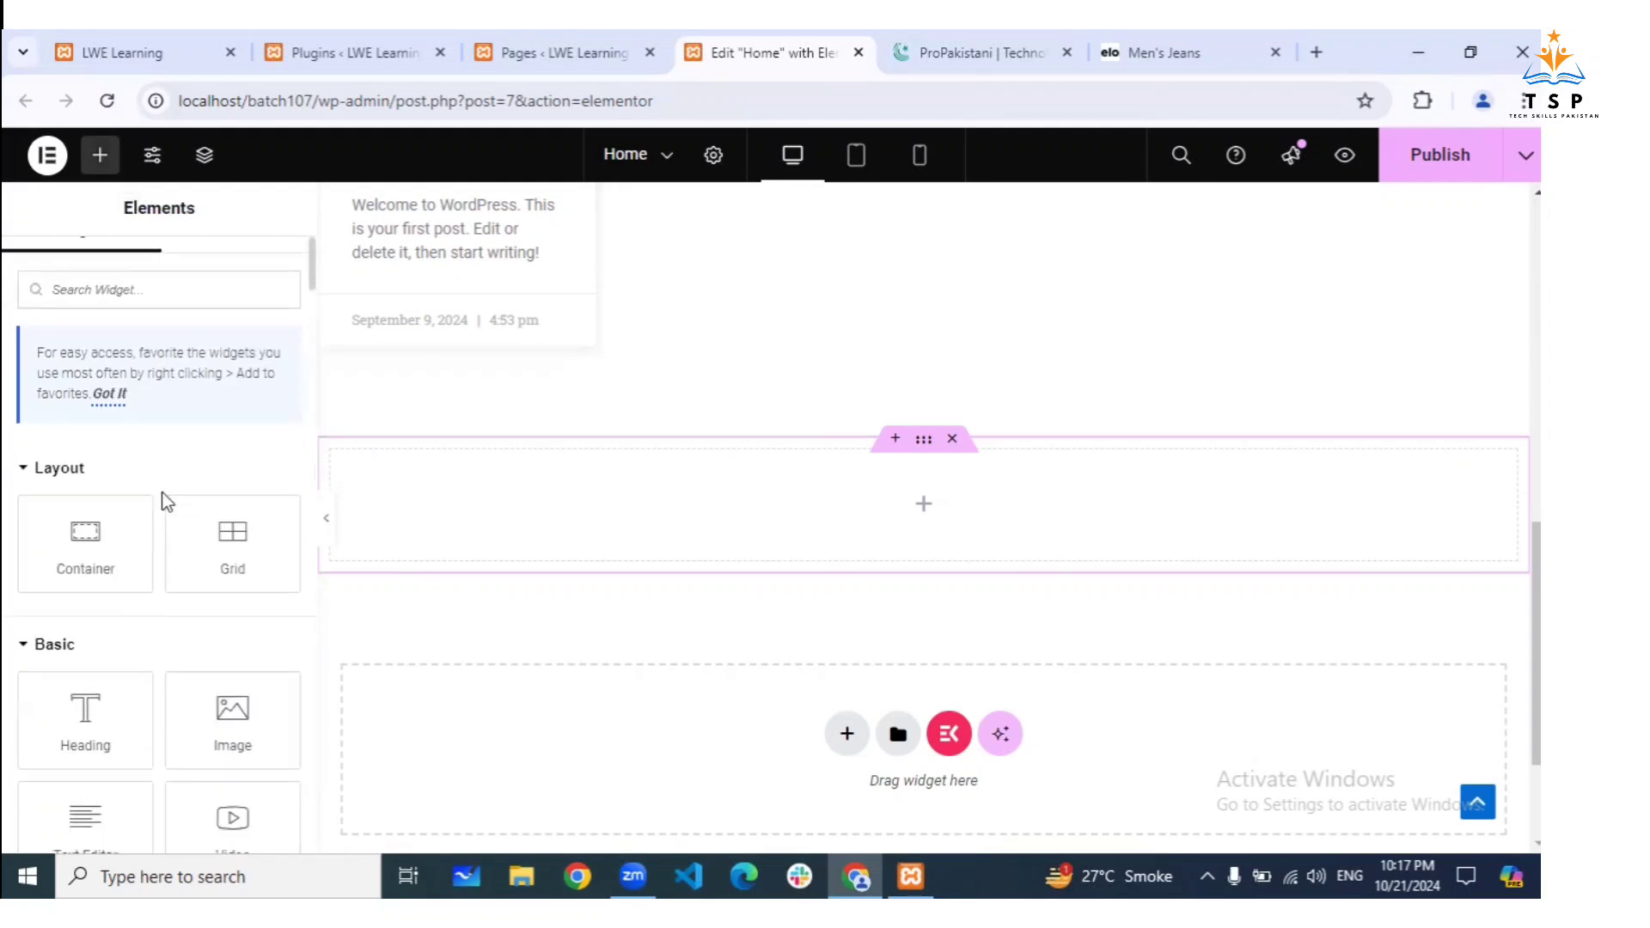
scroll(163, 498, down, 3)
scroll(163, 498, up, 1)
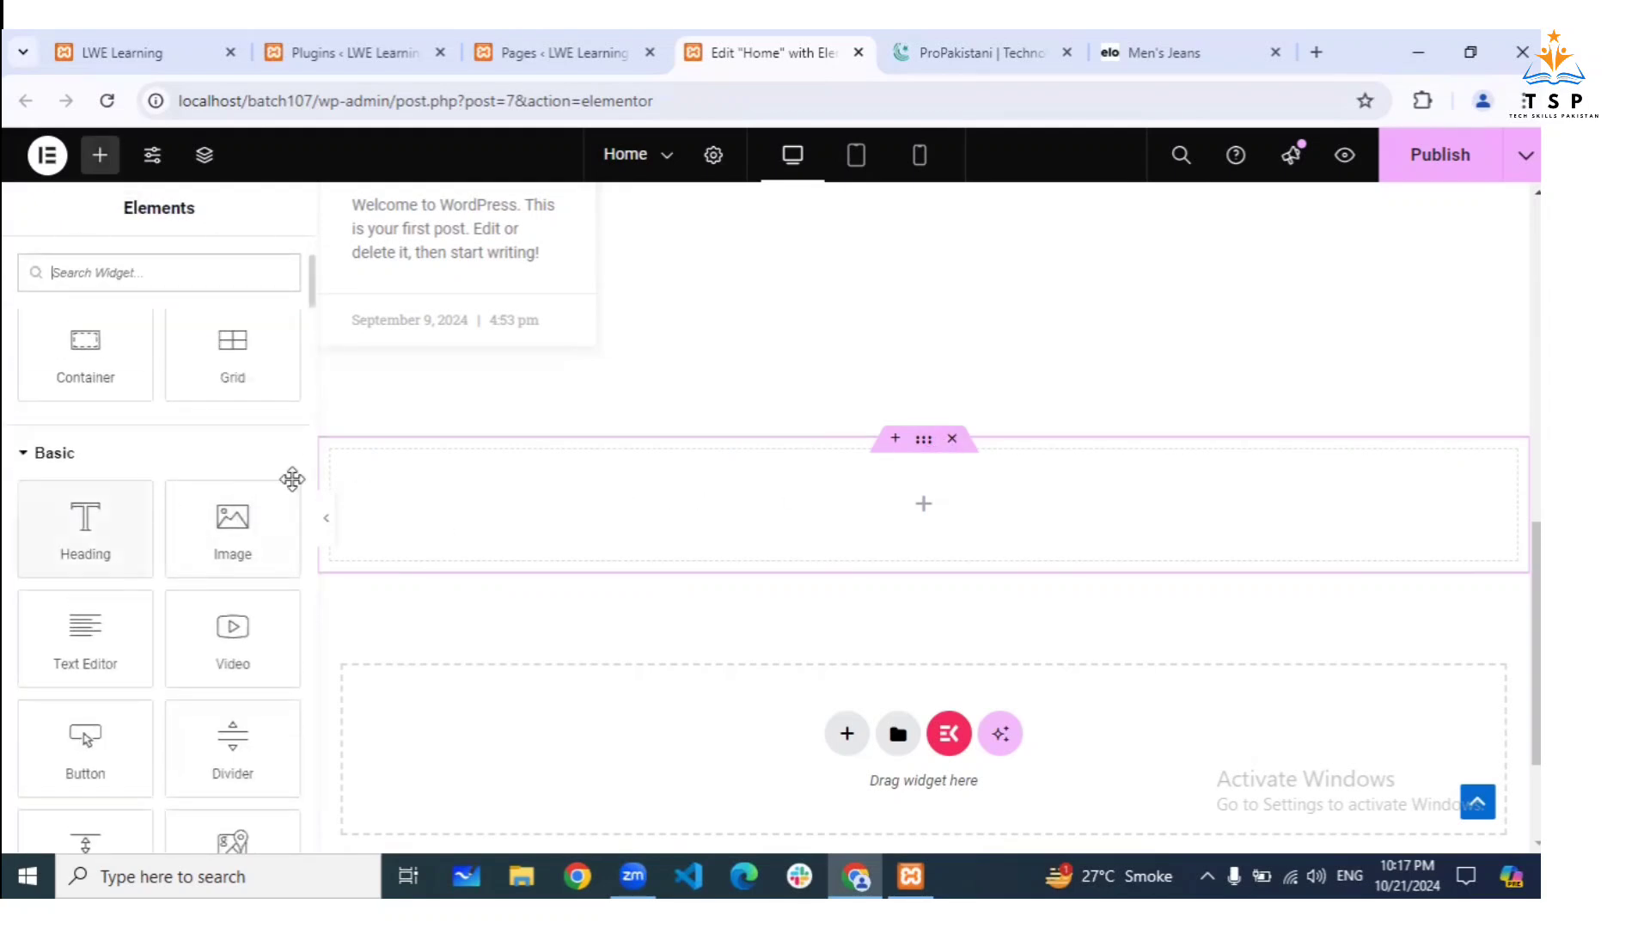
drag(83, 352, 560, 494)
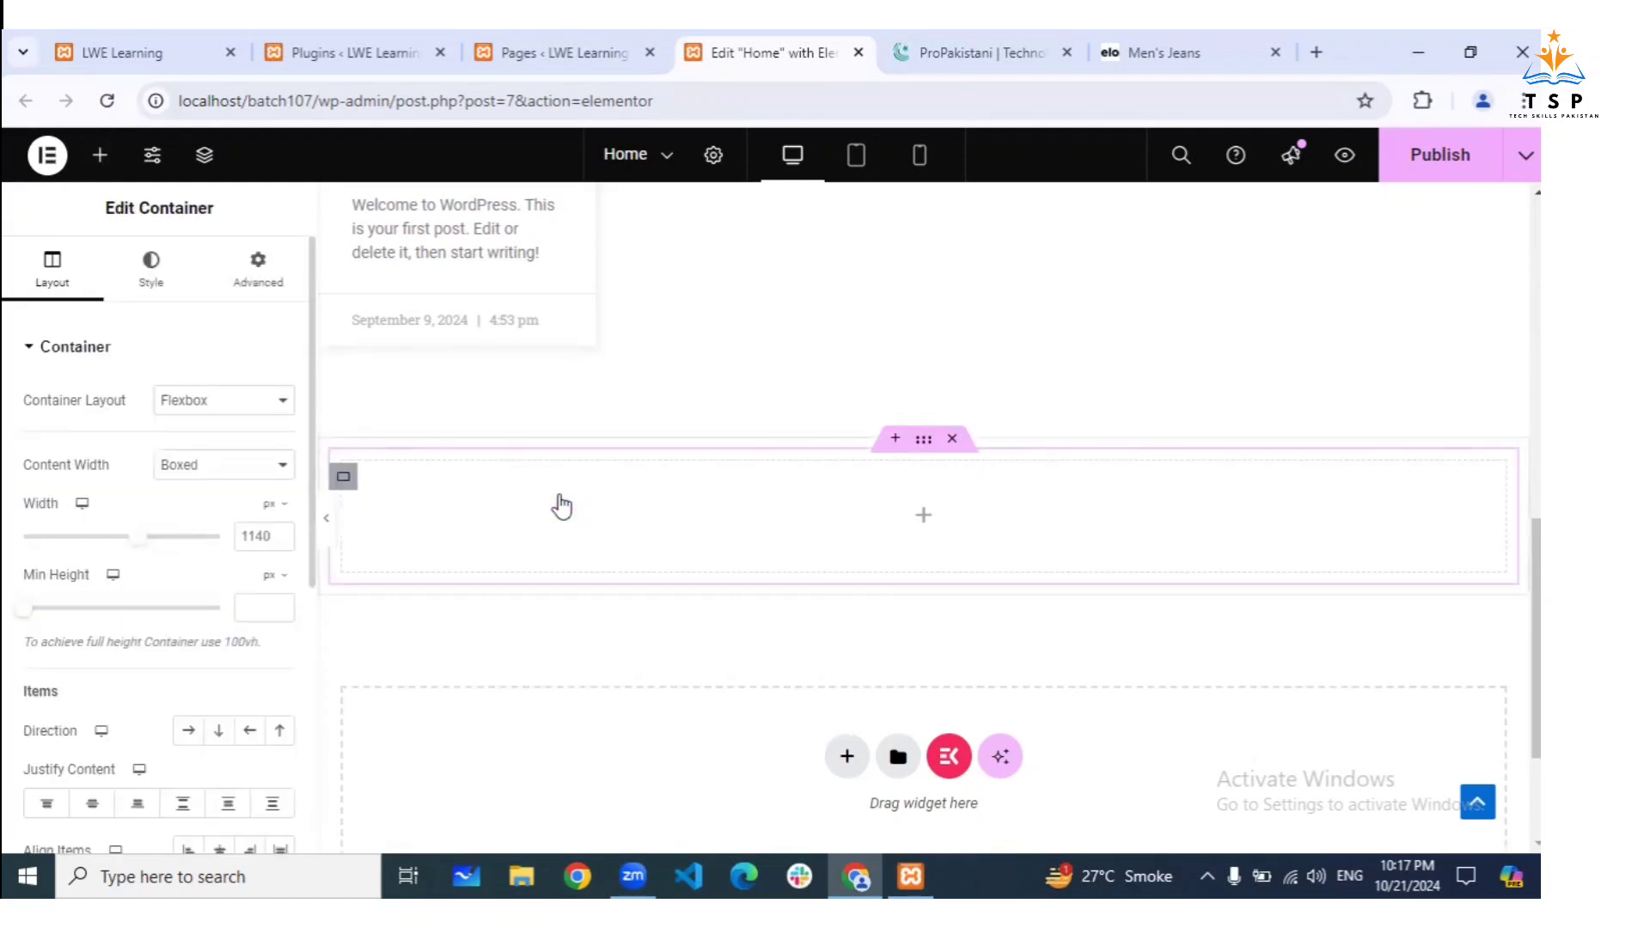
Dock the Structure panel and add a second Container as a sibling of the nested one inside the full-width container
click(203, 154)
drag(938, 407, 1410, 257)
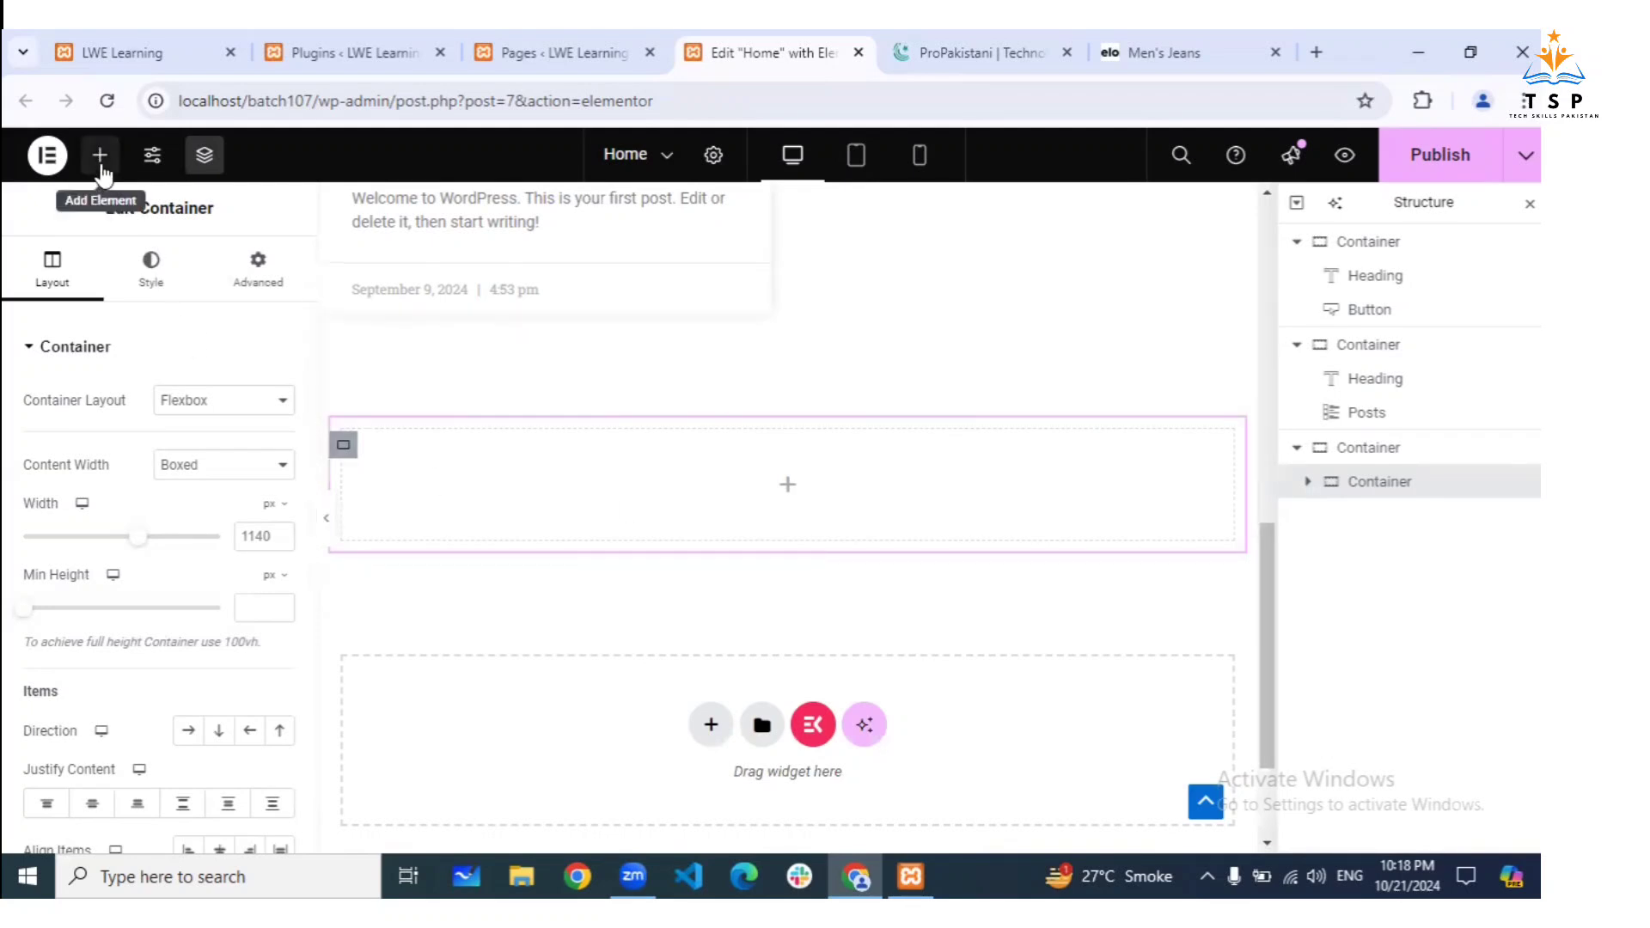
drag(85, 557, 620, 499)
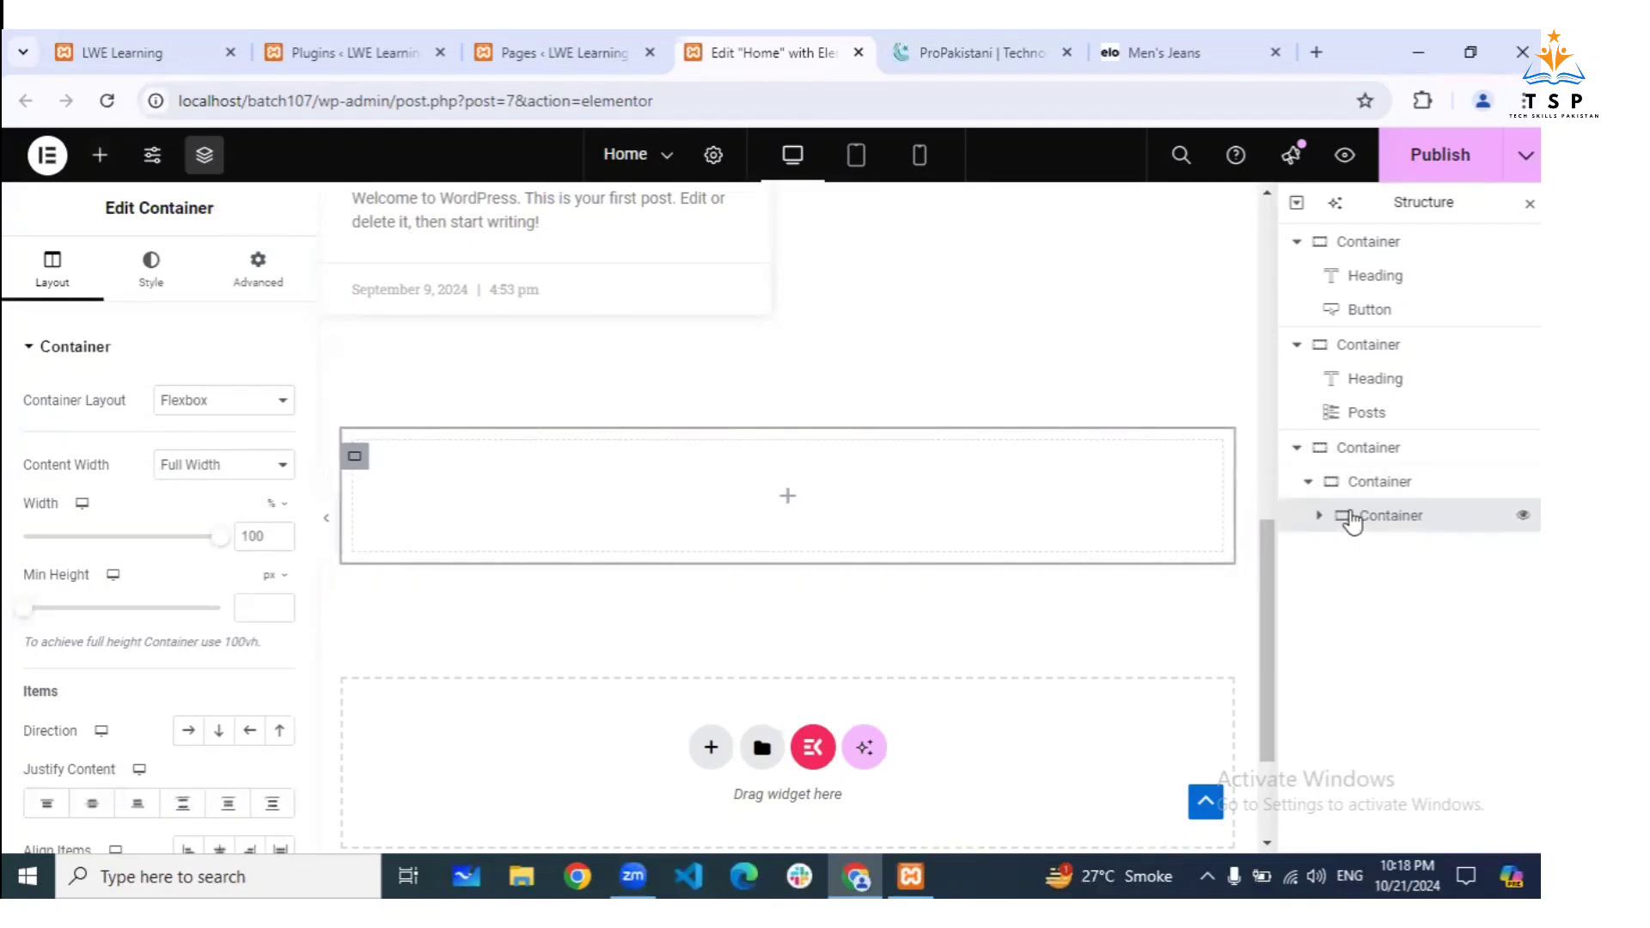
drag(1351, 520, 1351, 482)
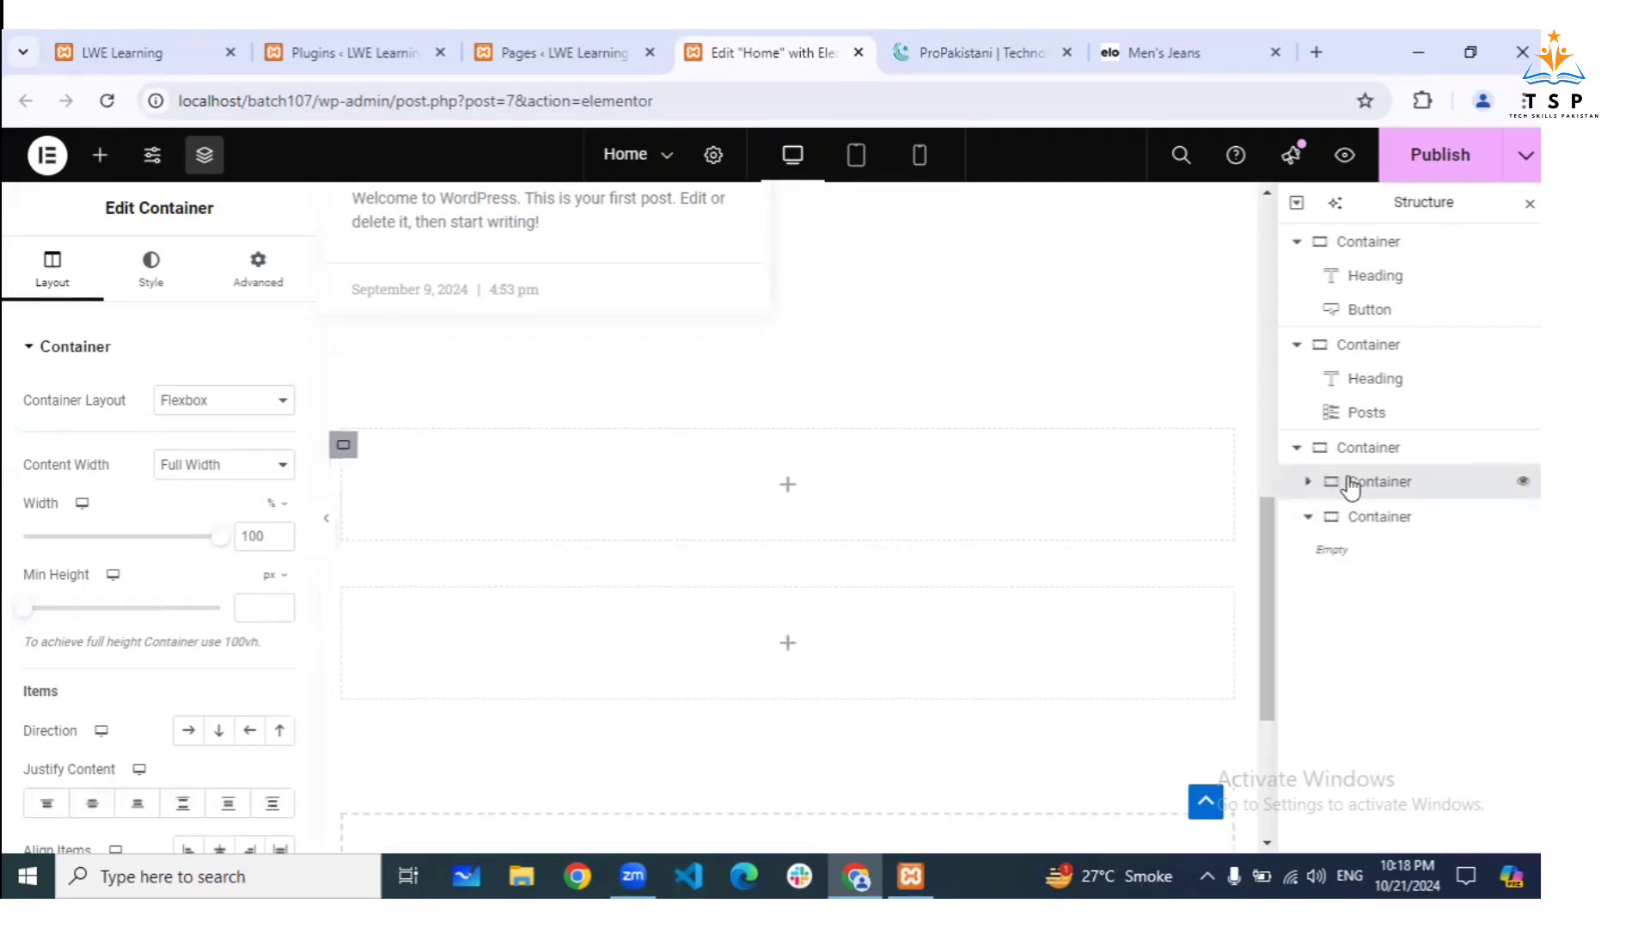
click(1309, 517)
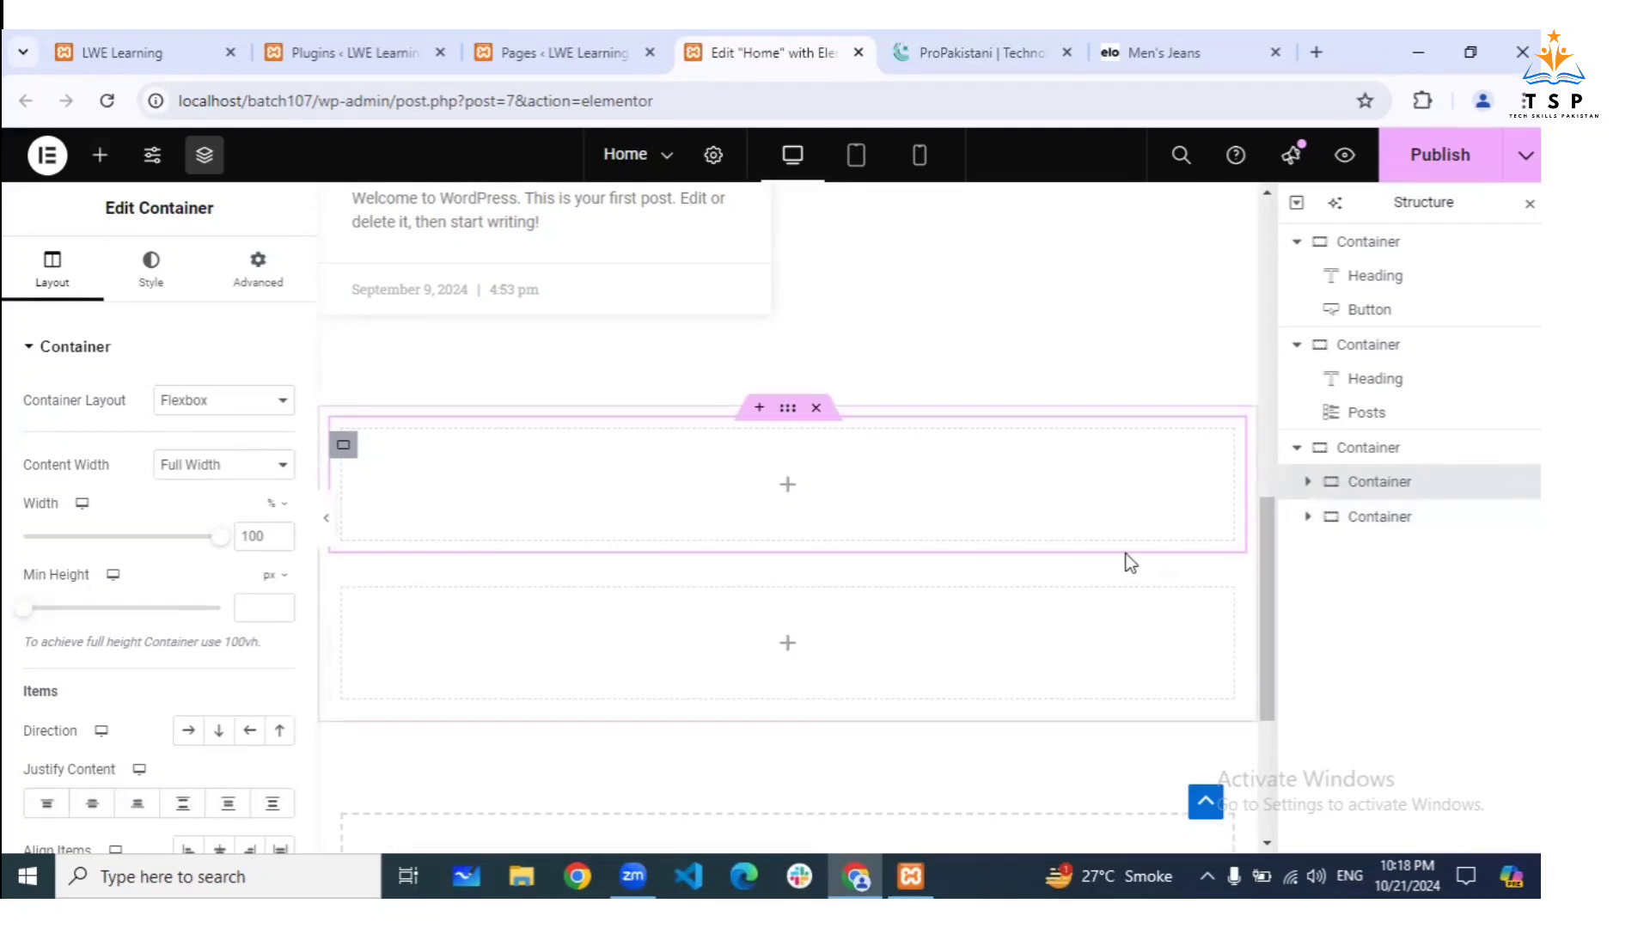
Set the full-width parent container's item direction to horizontal row so its two nested containers sit side by side
click(1351, 451)
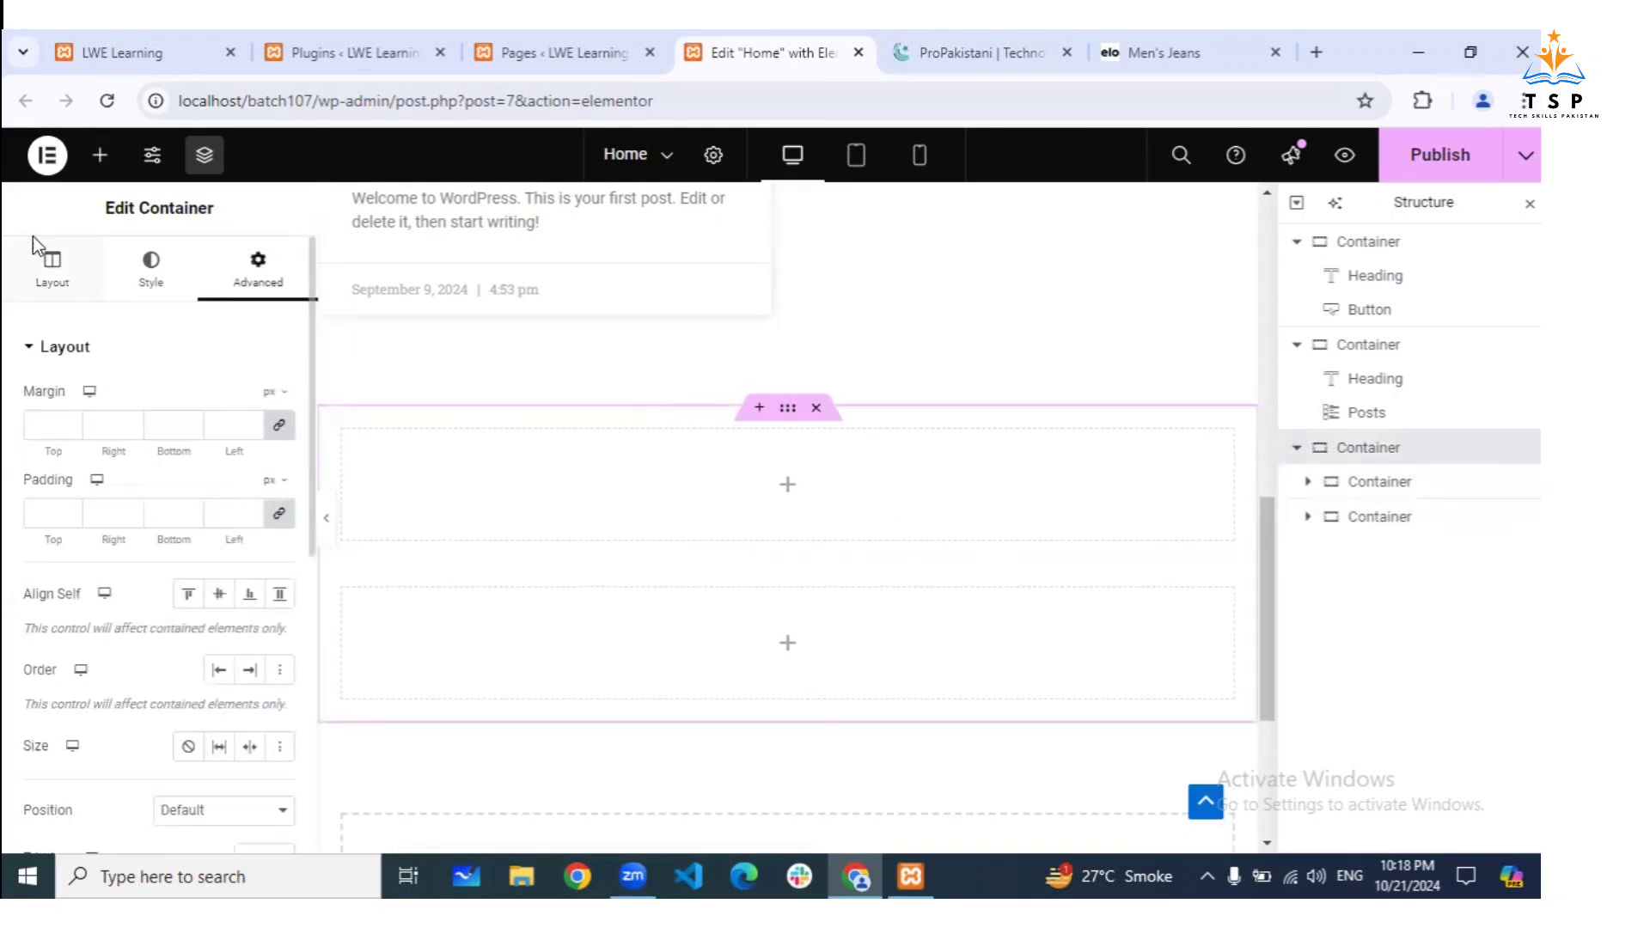
click(49, 273)
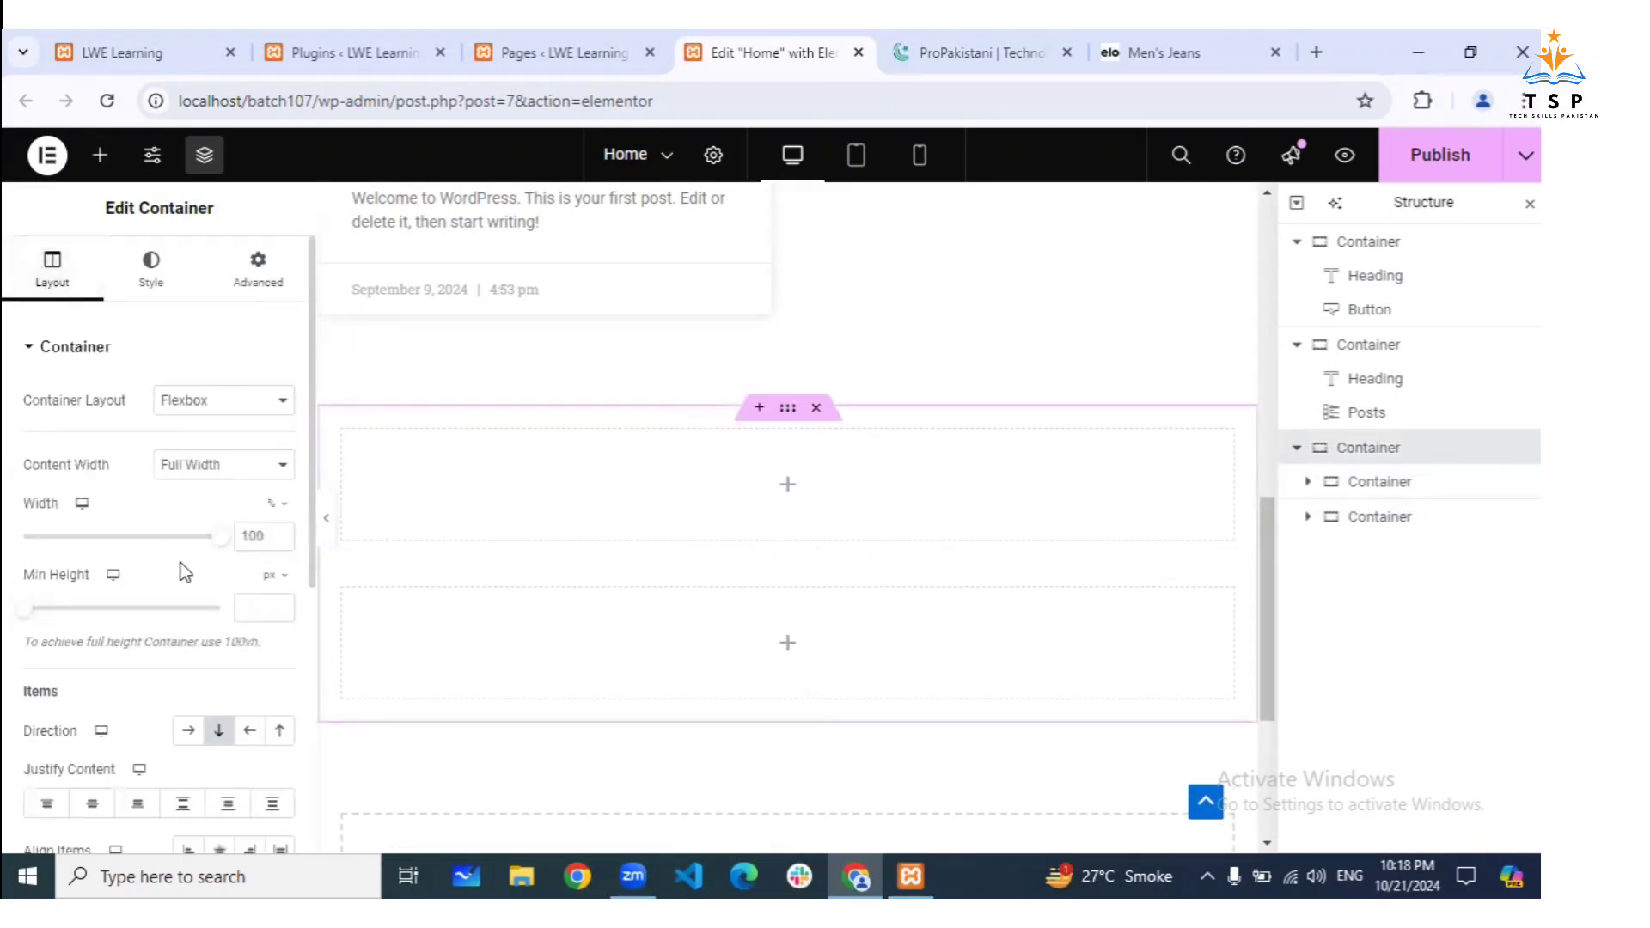
click(189, 731)
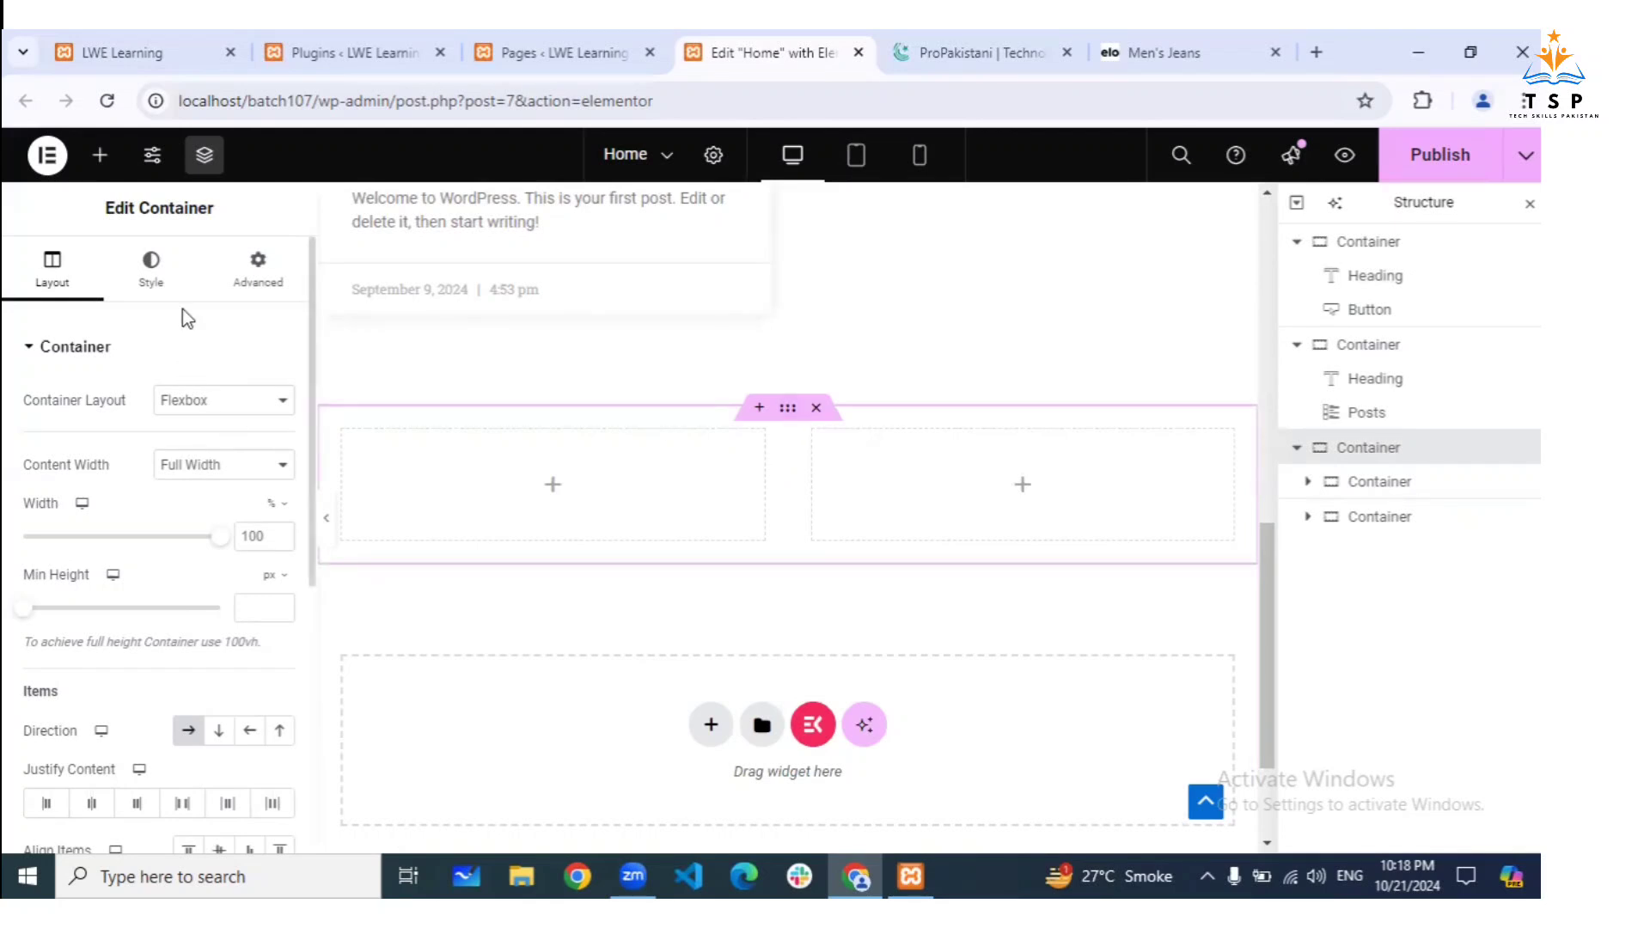
Try linked padding of up to 29 px on all sides of the first nested container and clear the values
click(265, 281)
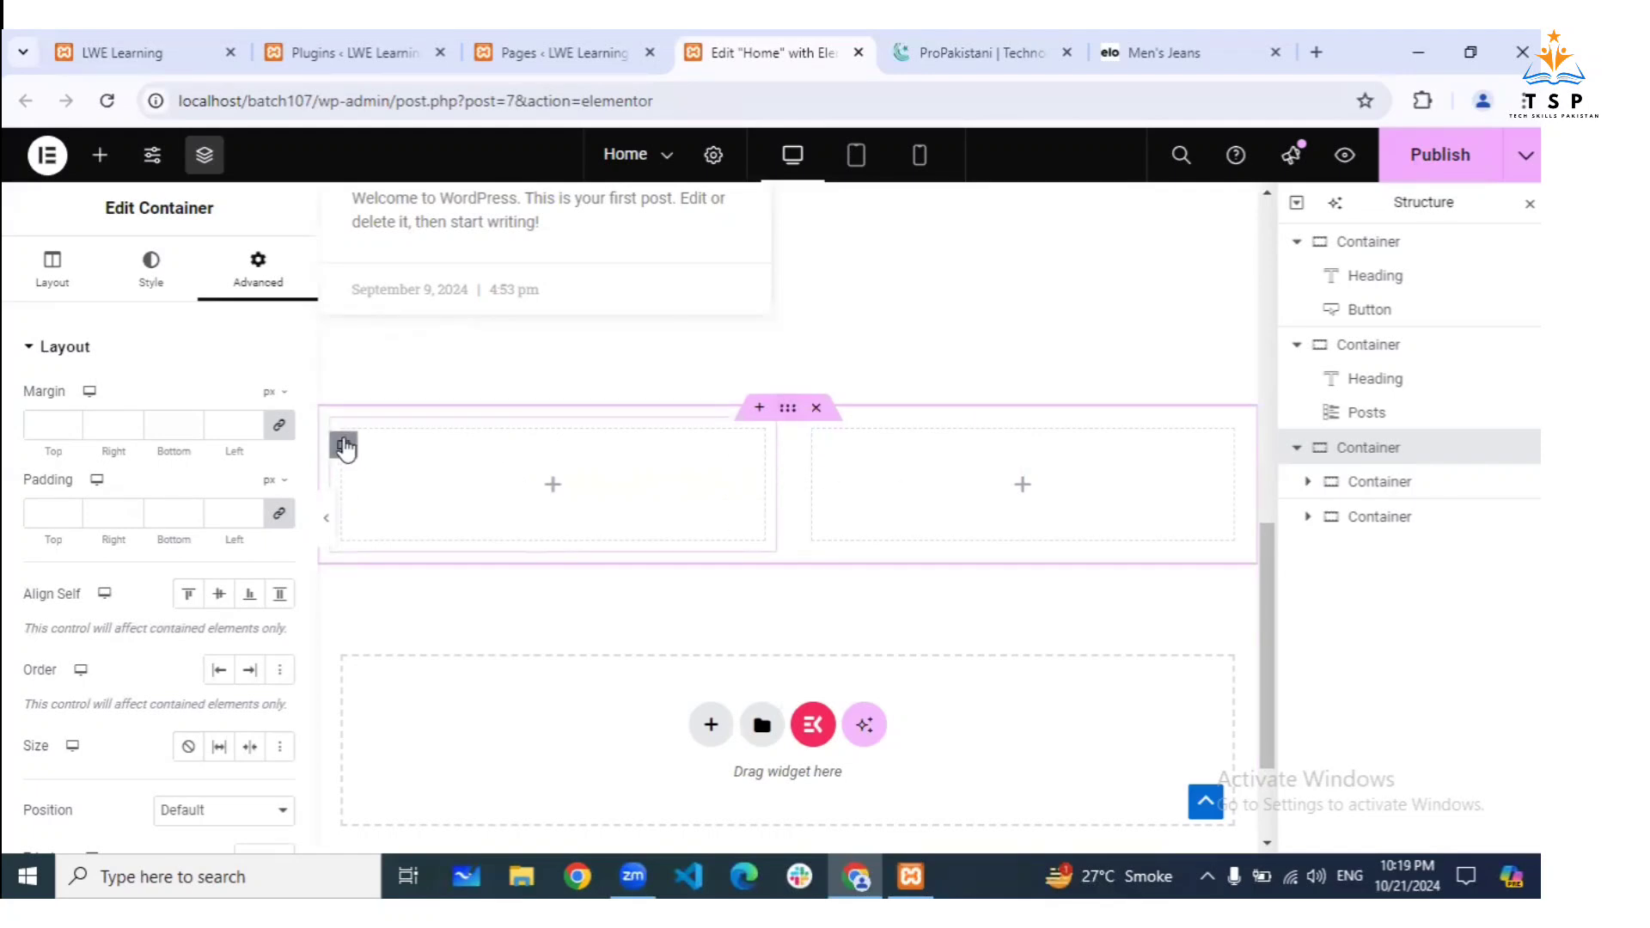
click(345, 447)
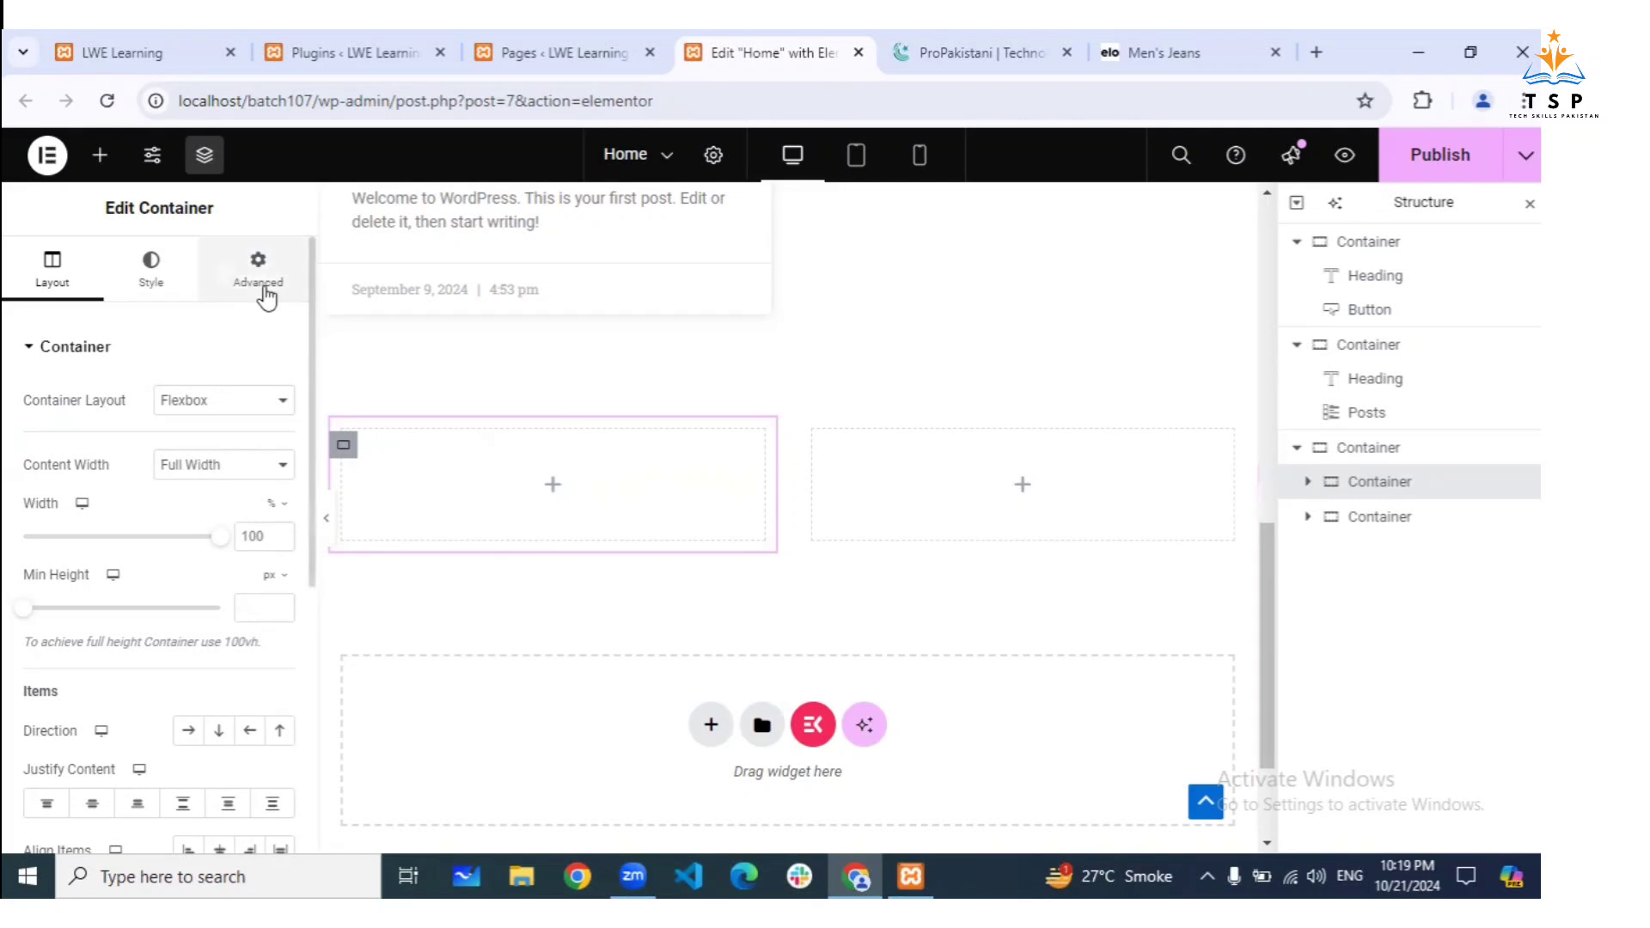
click(265, 292)
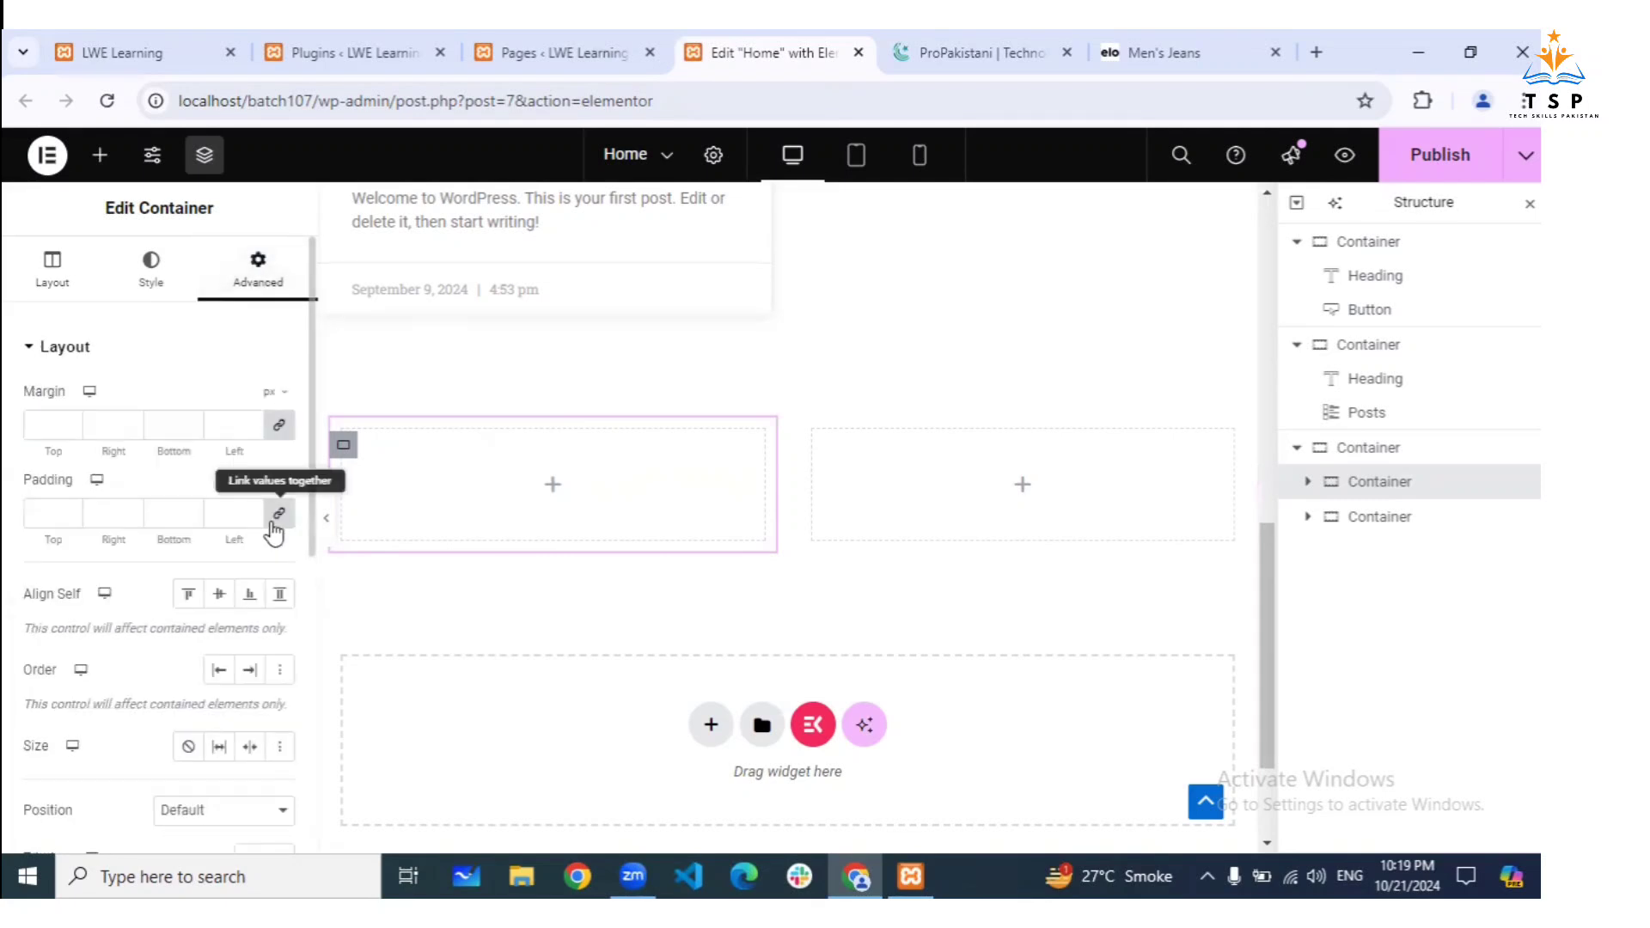
click(274, 526)
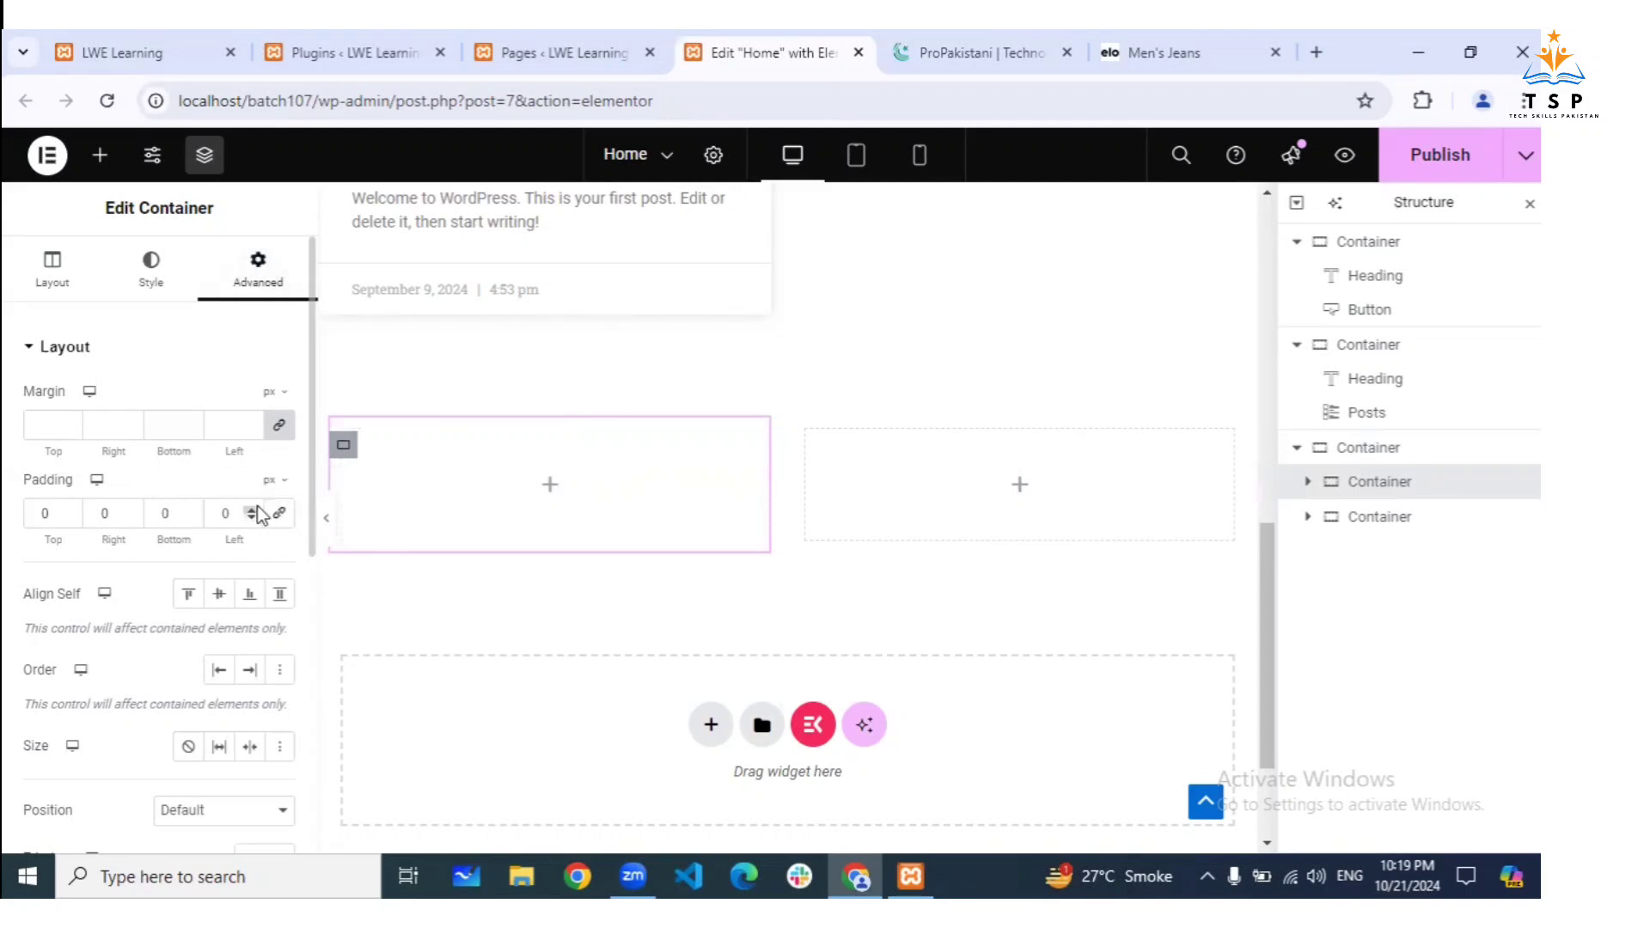
click(253, 510)
click(253, 510)
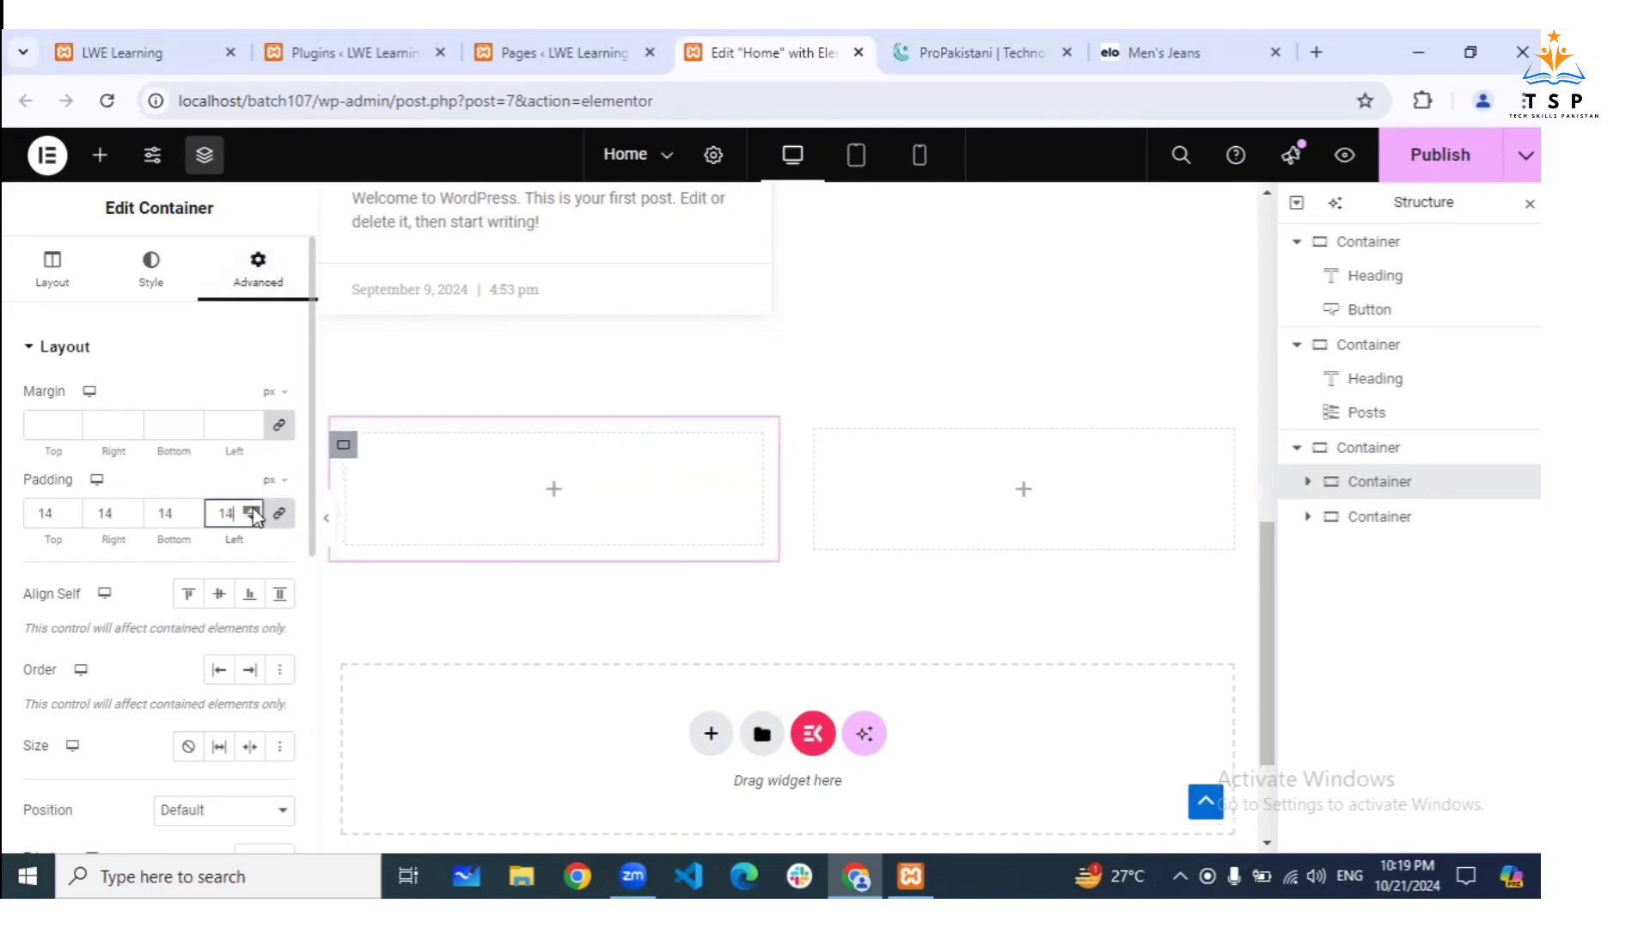
click(253, 510)
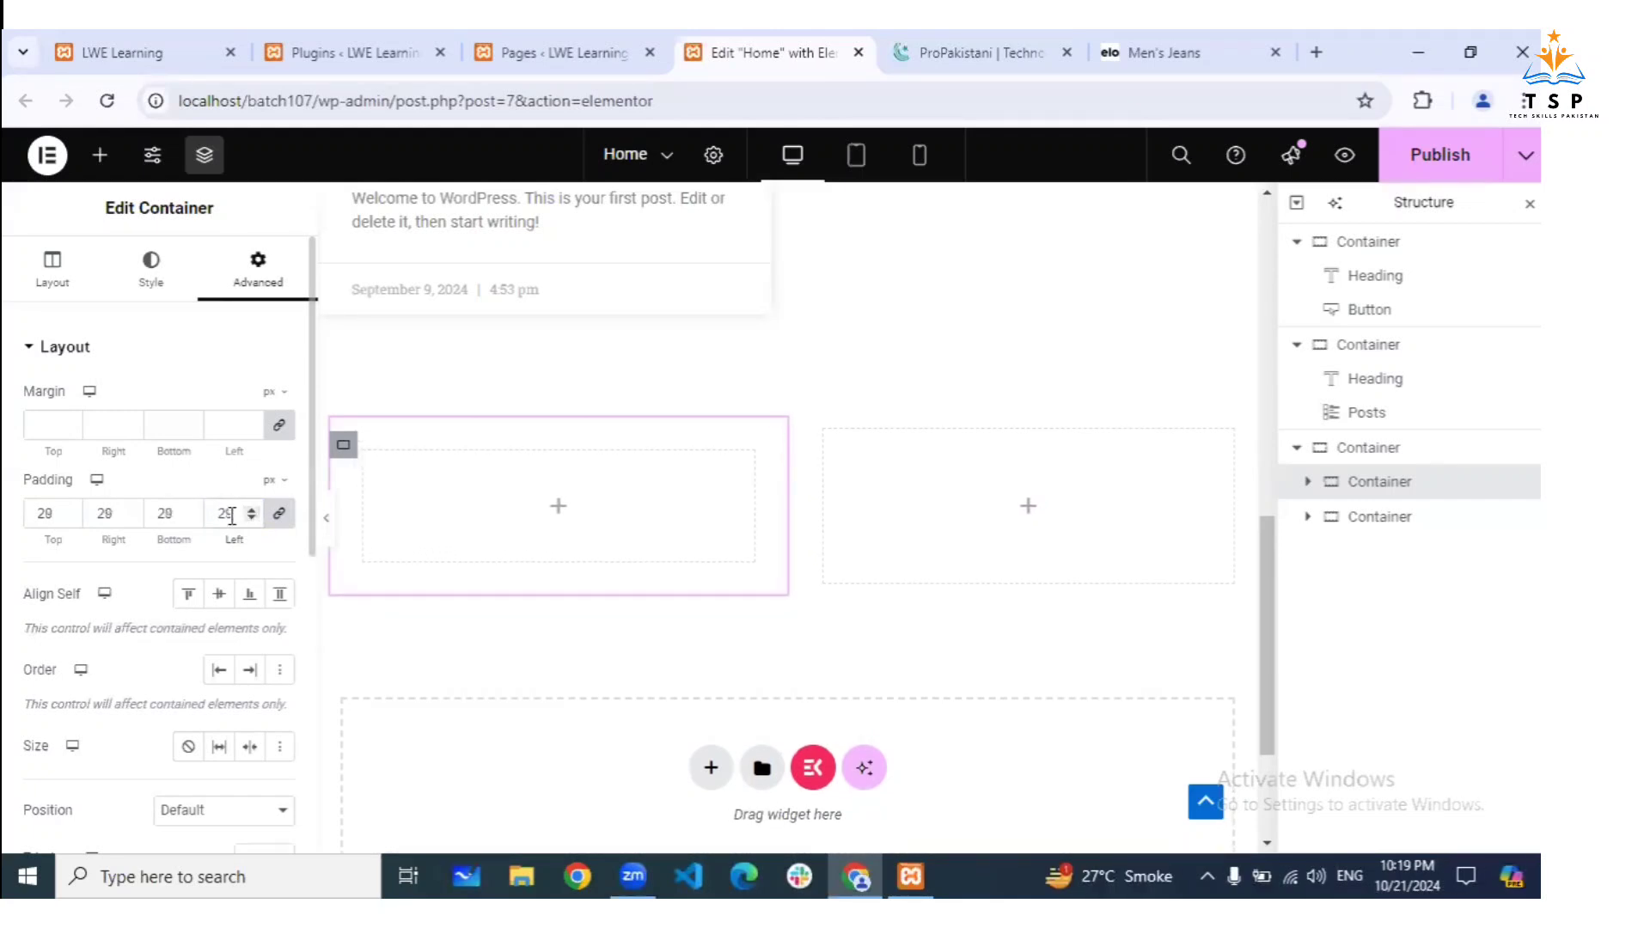
key(BackSpace)
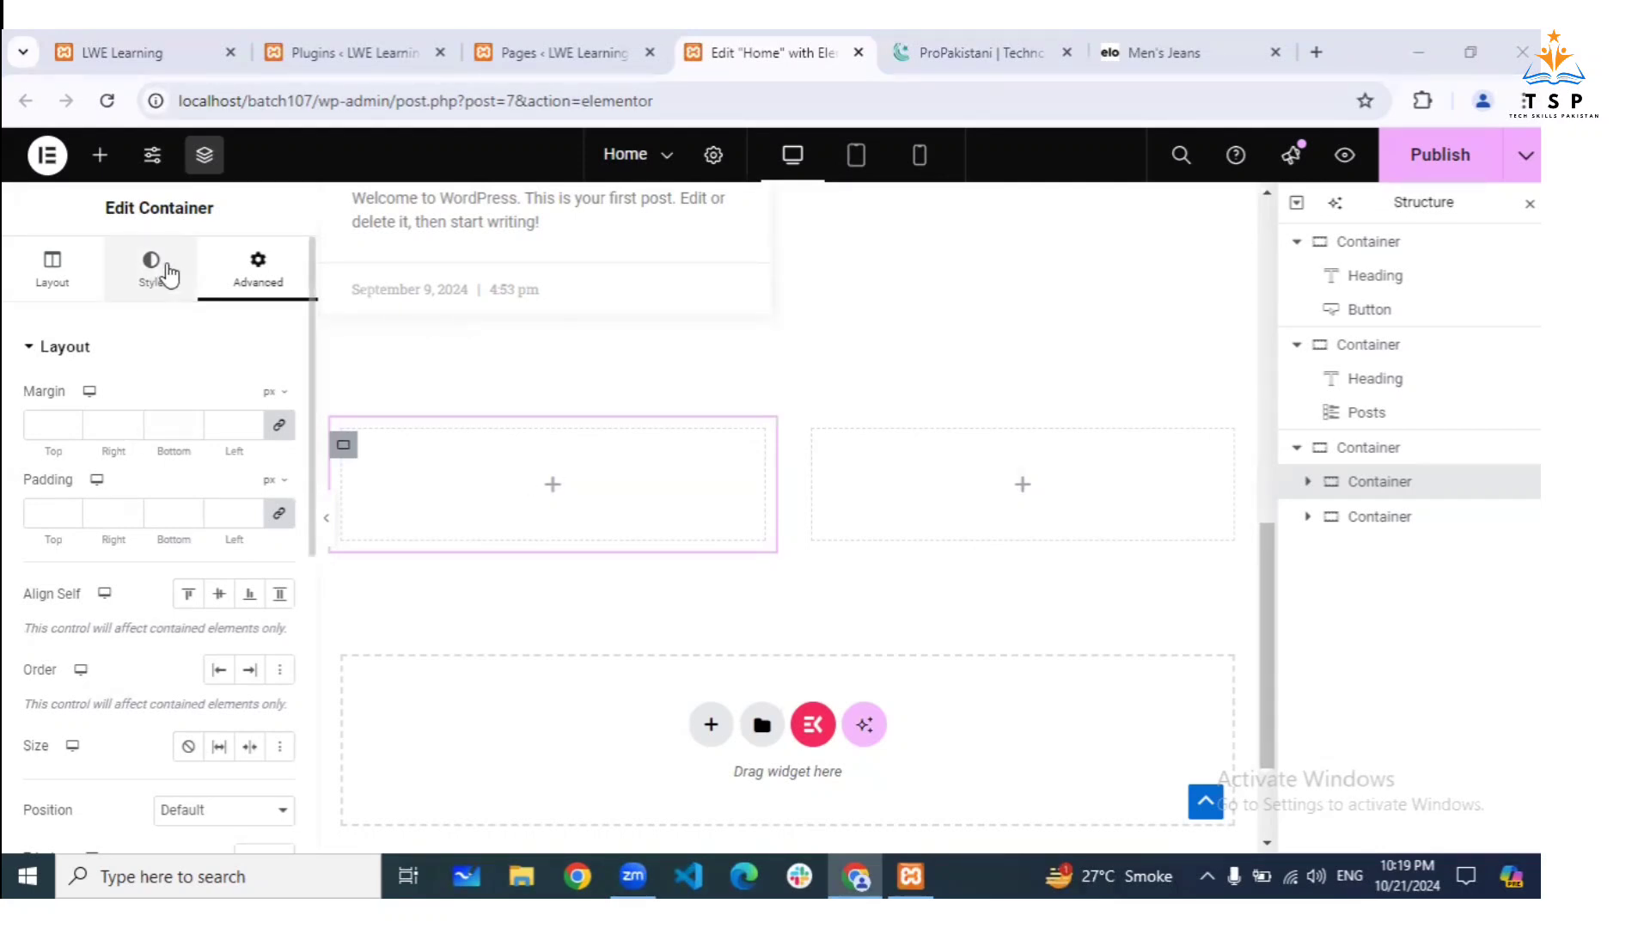
Place an Image widget in the first nested container and look through its style settings
click(99, 157)
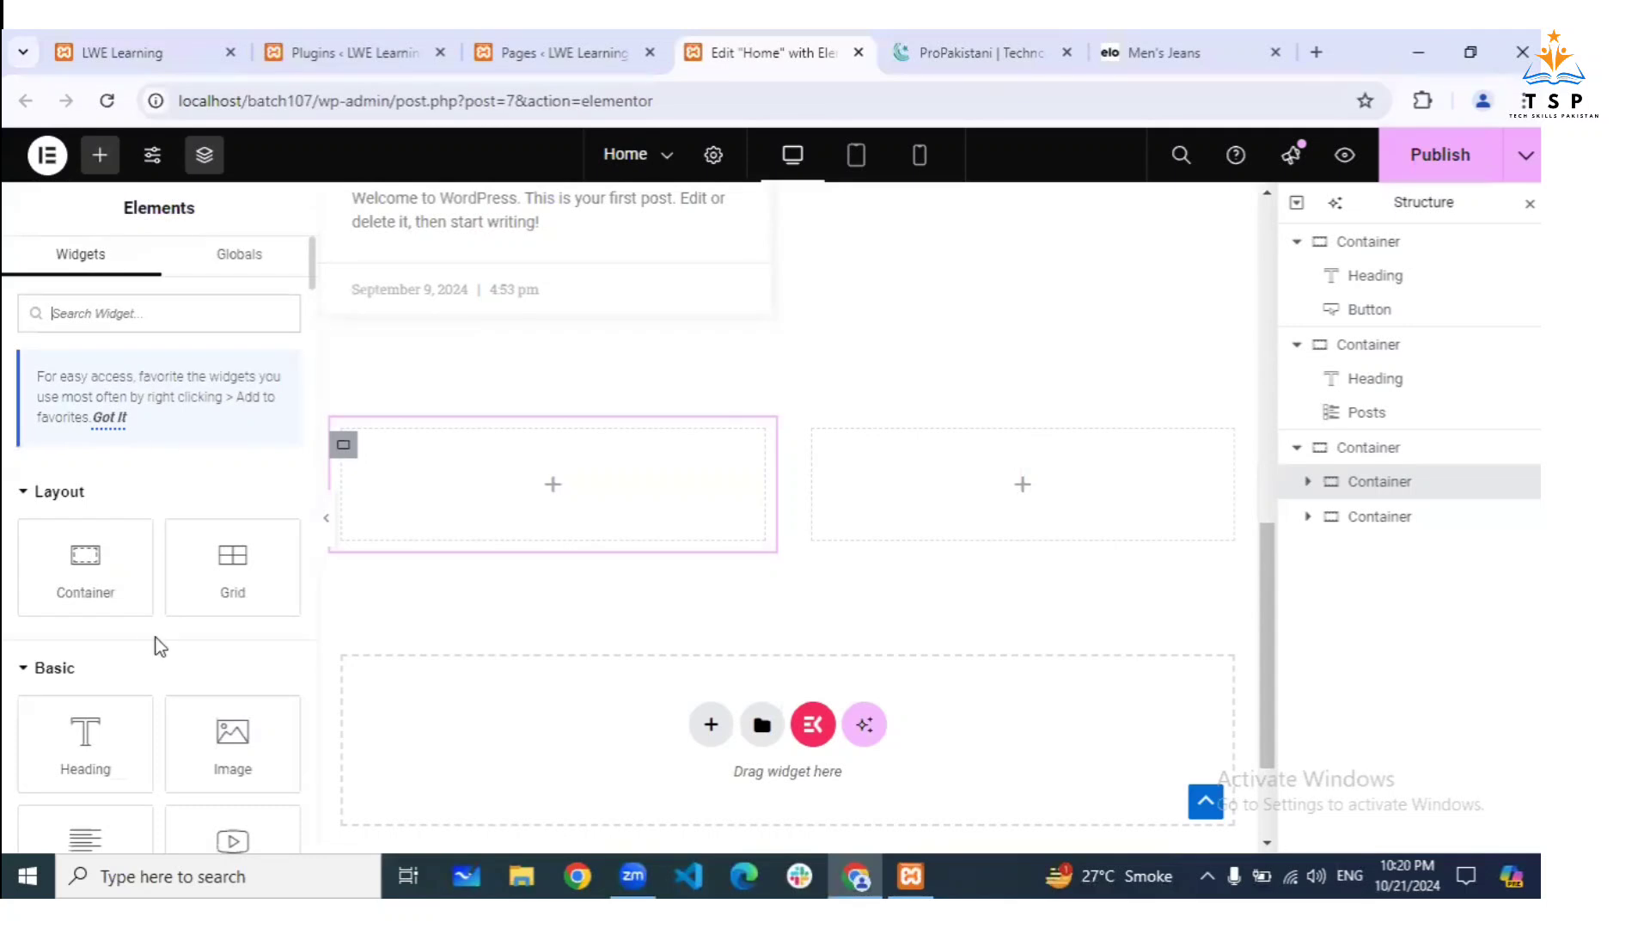
drag(222, 756, 493, 507)
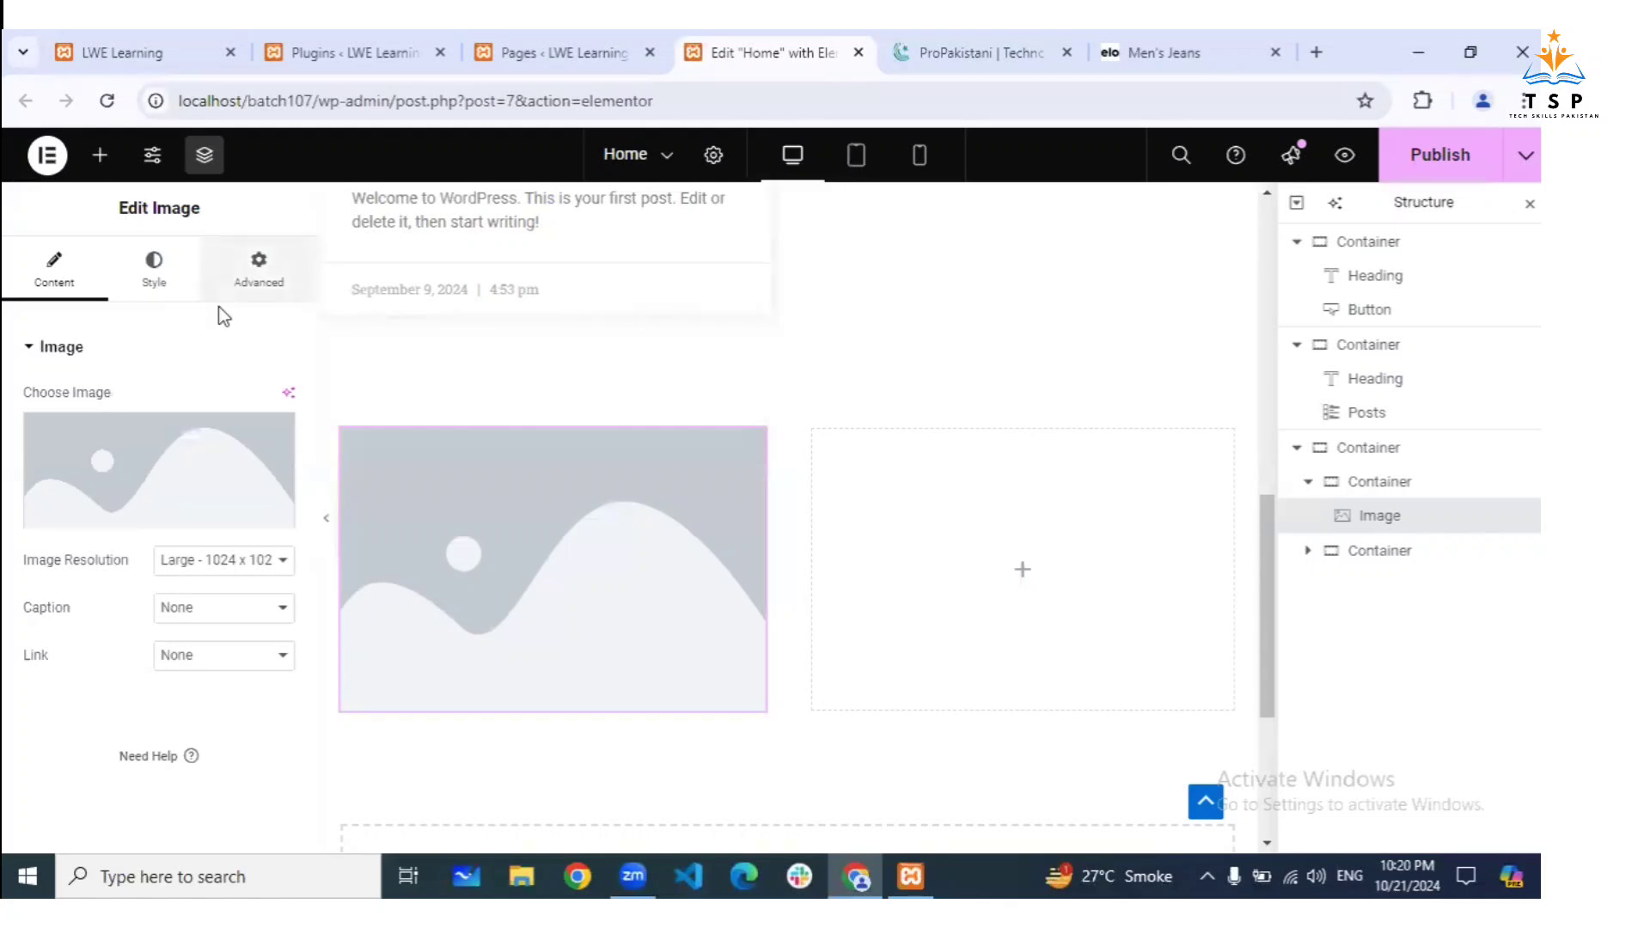
click(153, 273)
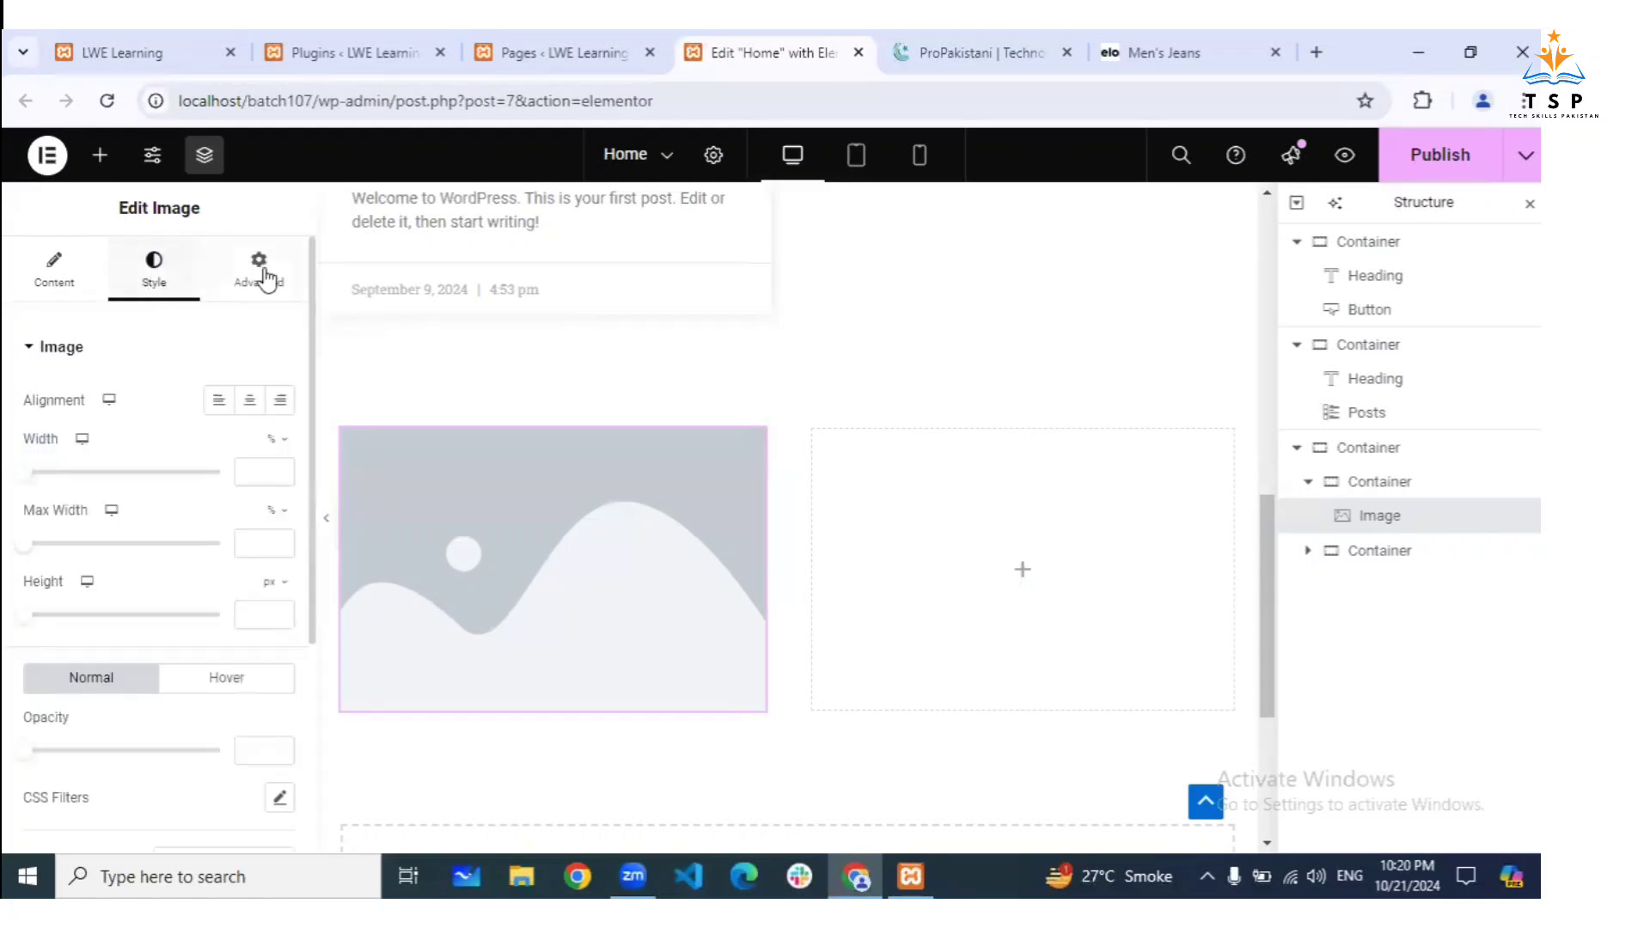
click(64, 275)
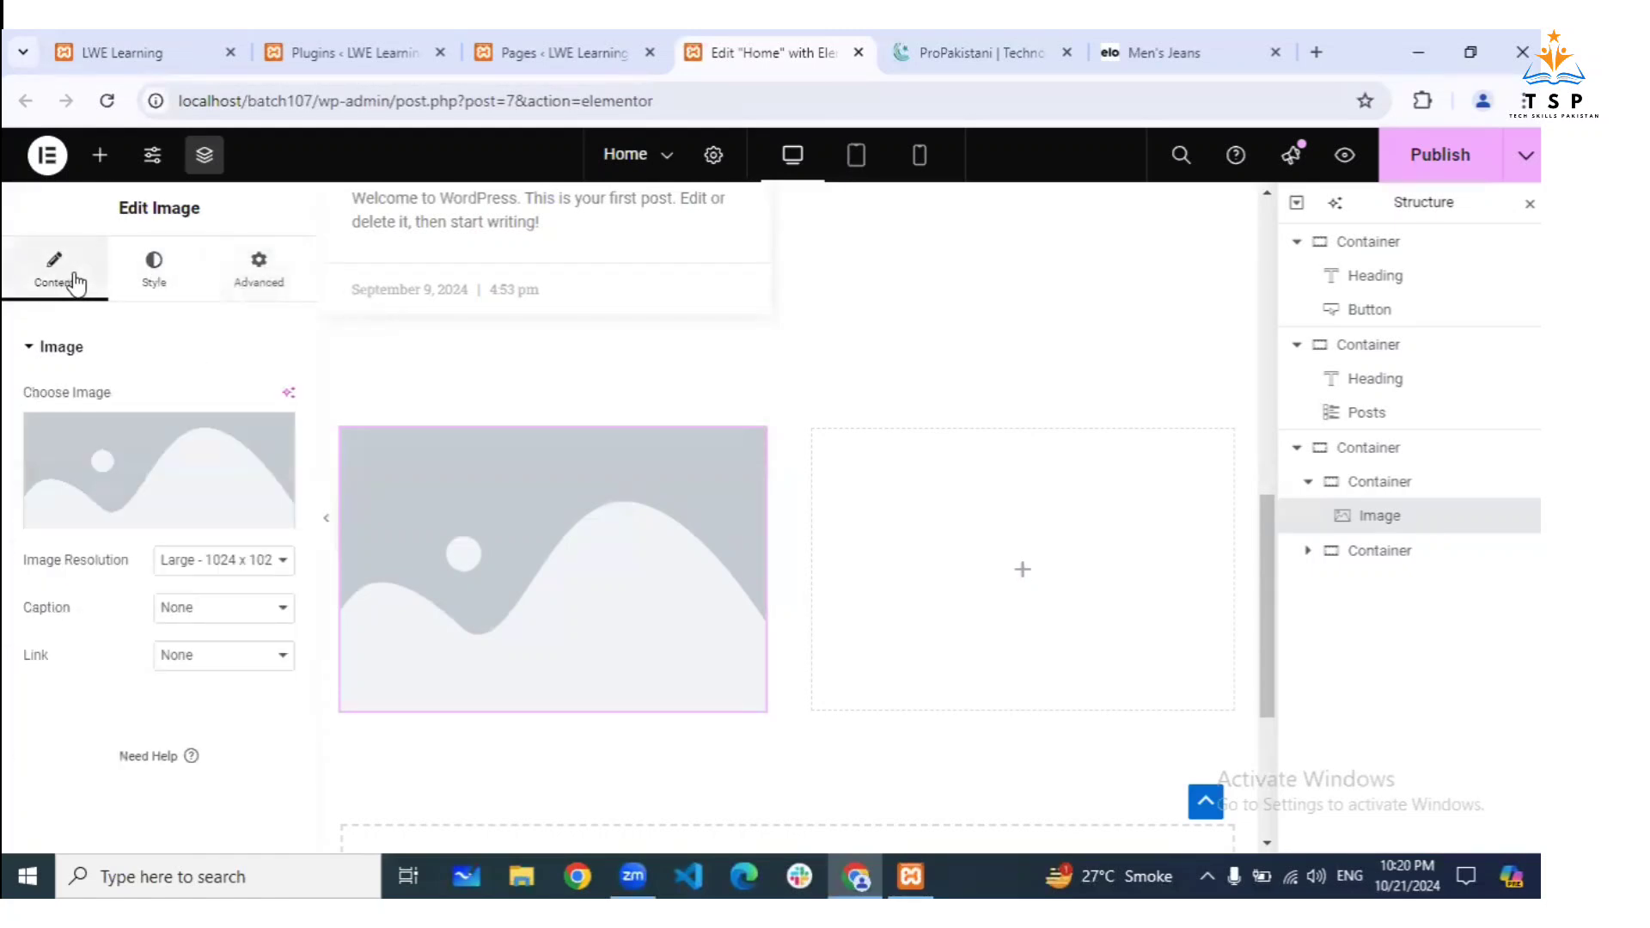
click(150, 275)
scroll(136, 410, down, 1)
scroll(136, 410, down, 5)
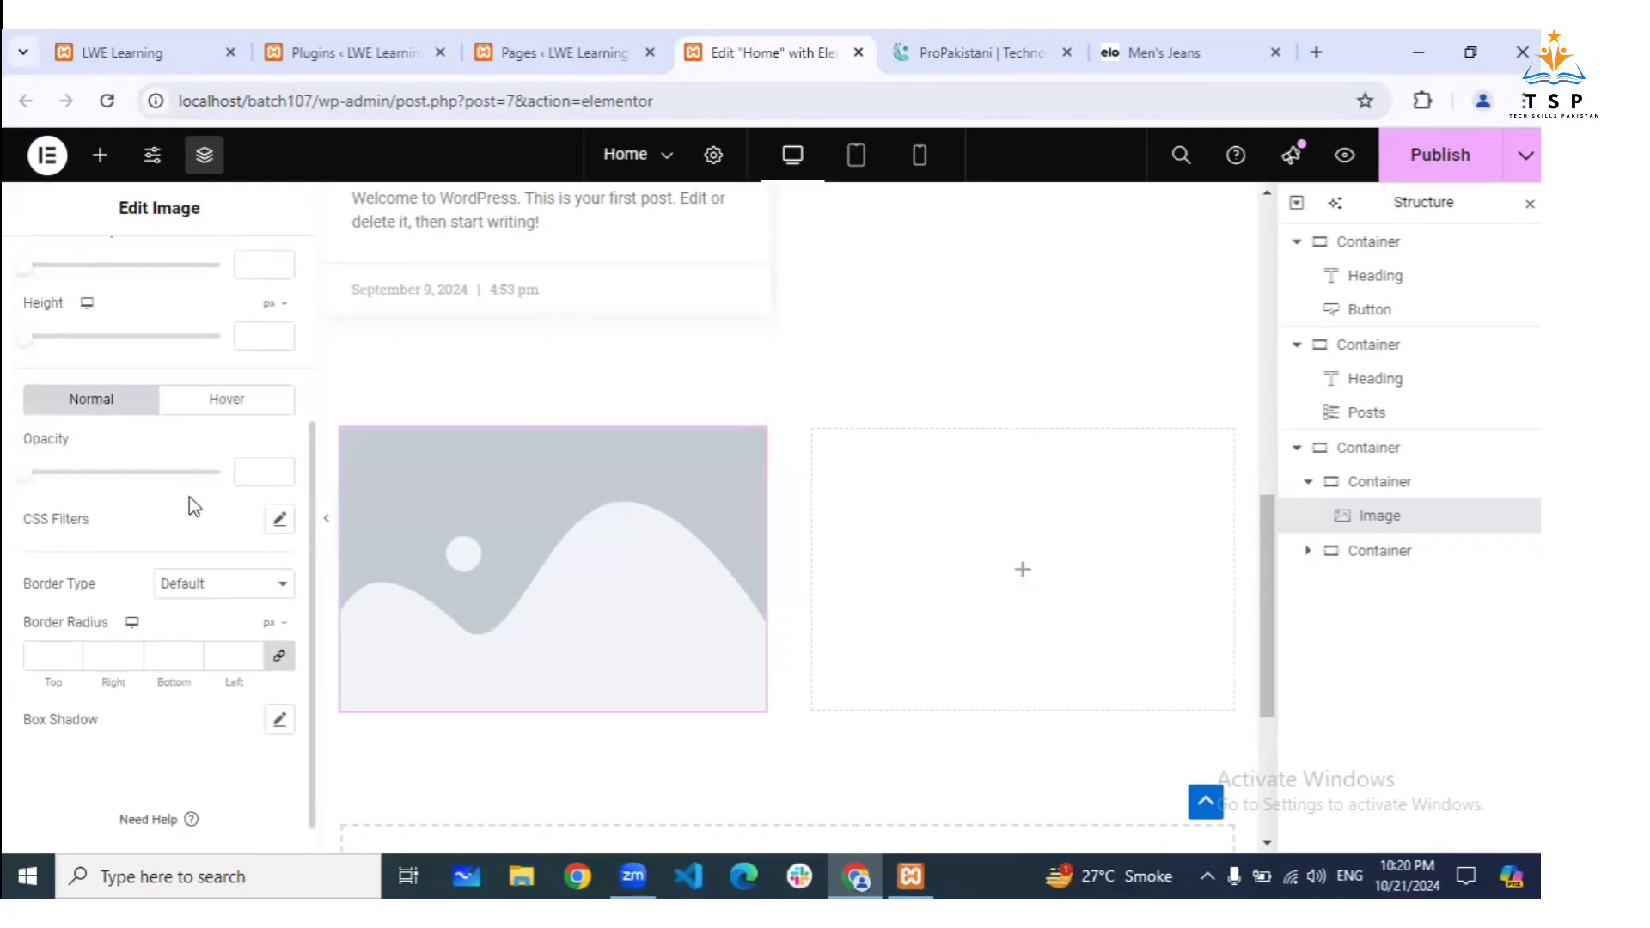
scroll(89, 636, up, 7)
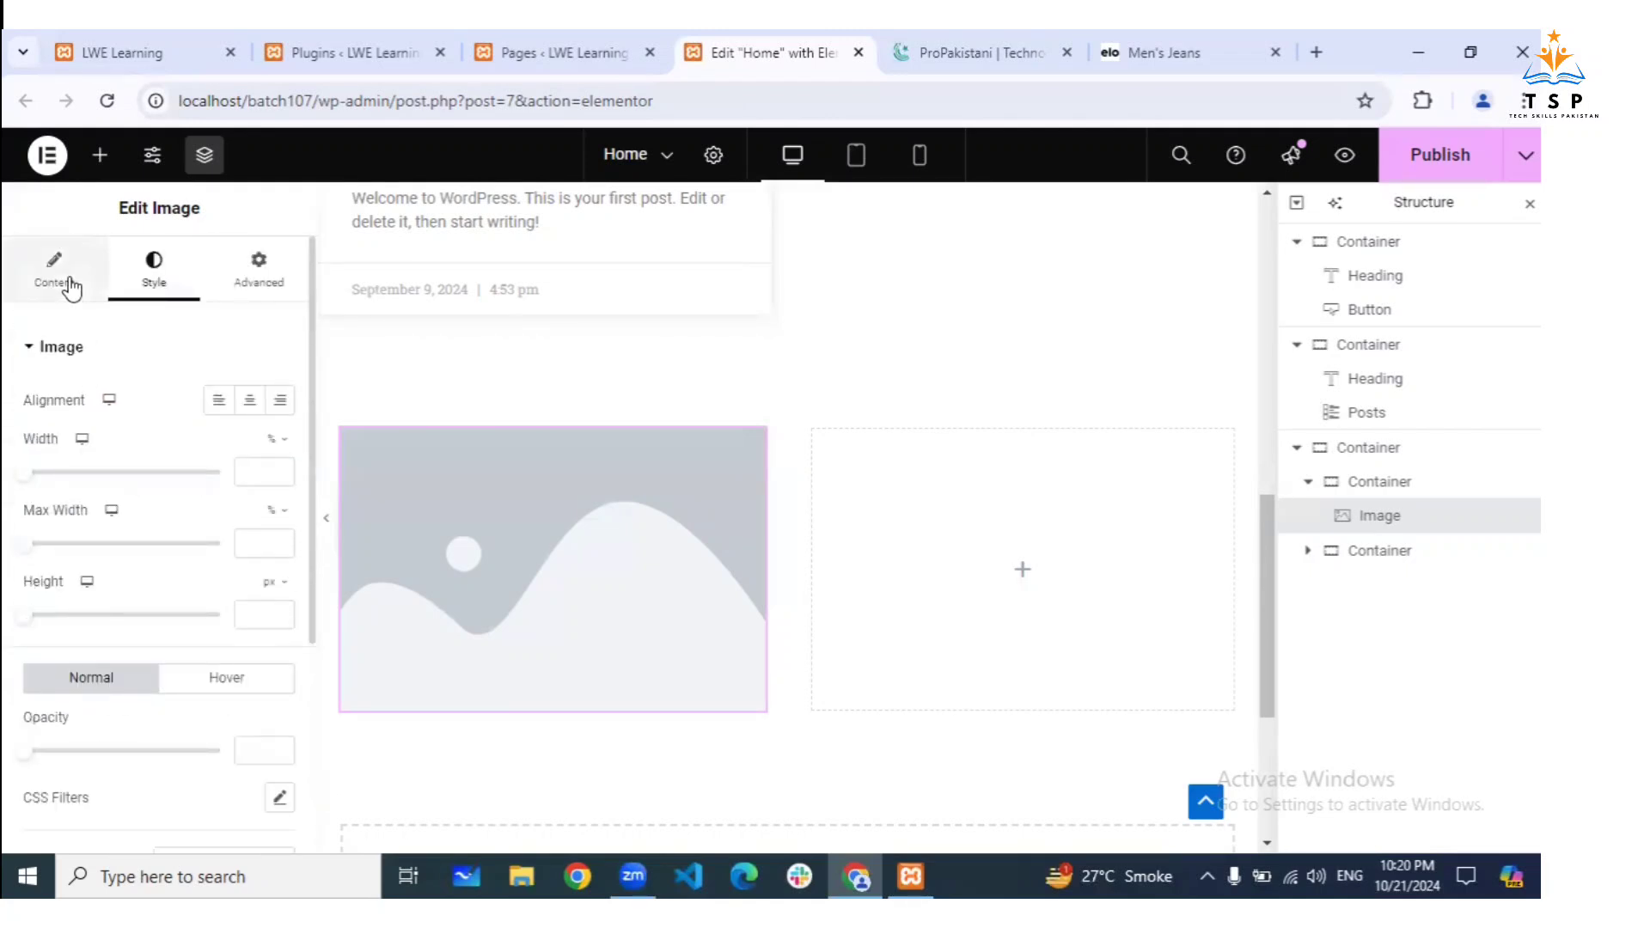
Upload the picture 3432983 from the desktop's images folder and use it in the Image widget
click(104, 295)
mouse_move(133, 469)
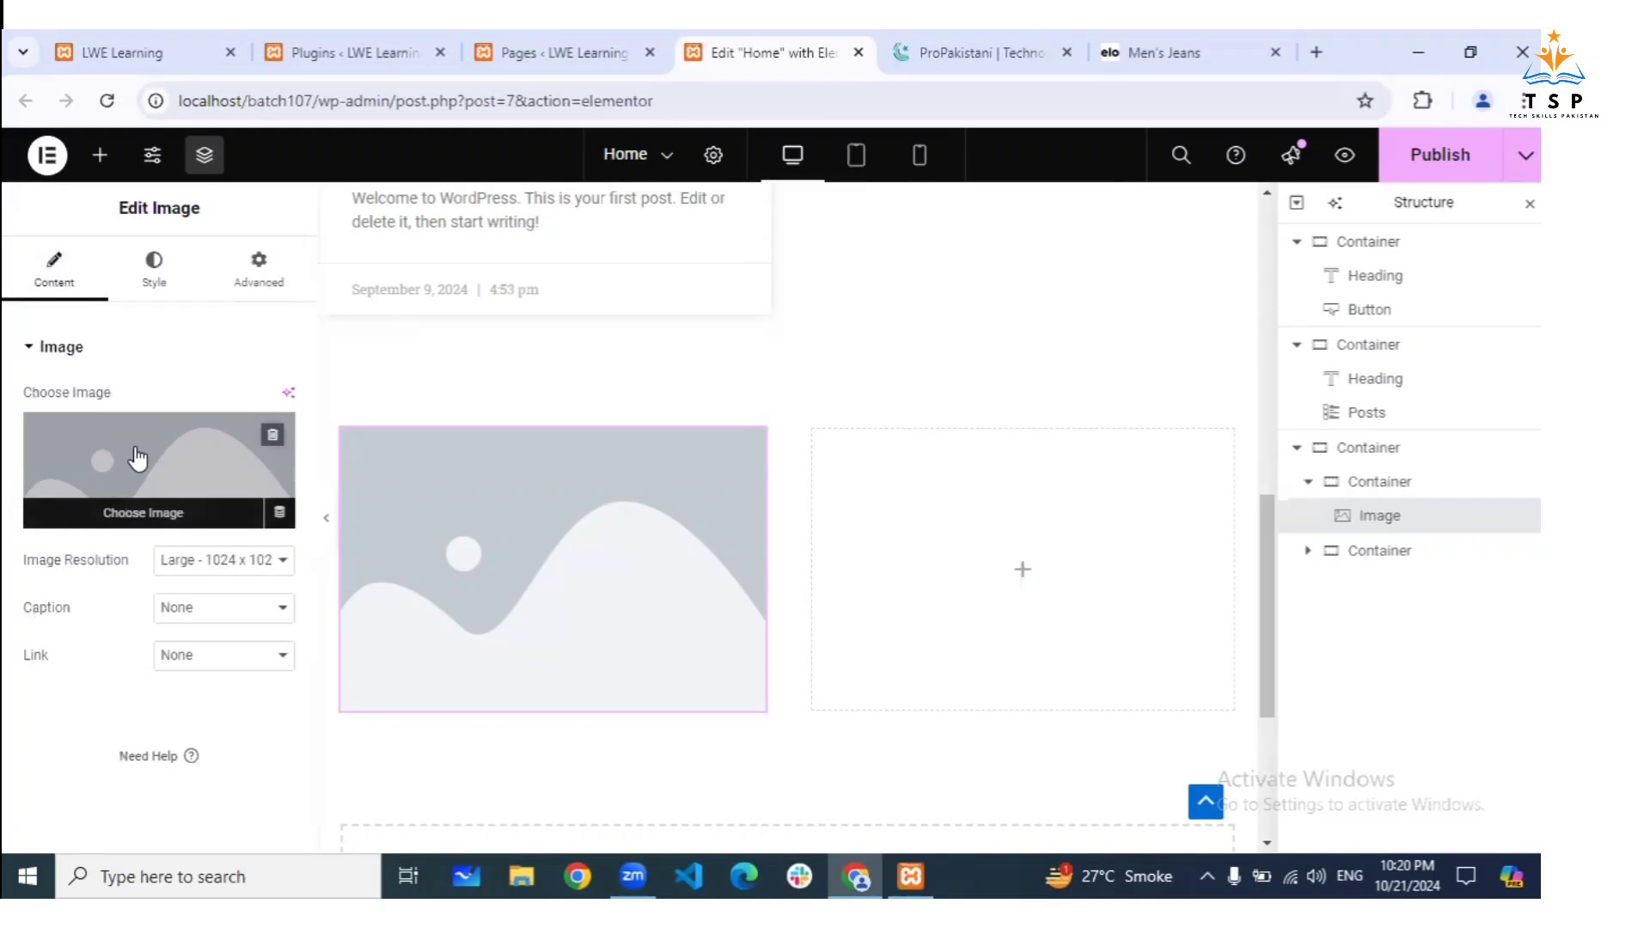
click(135, 449)
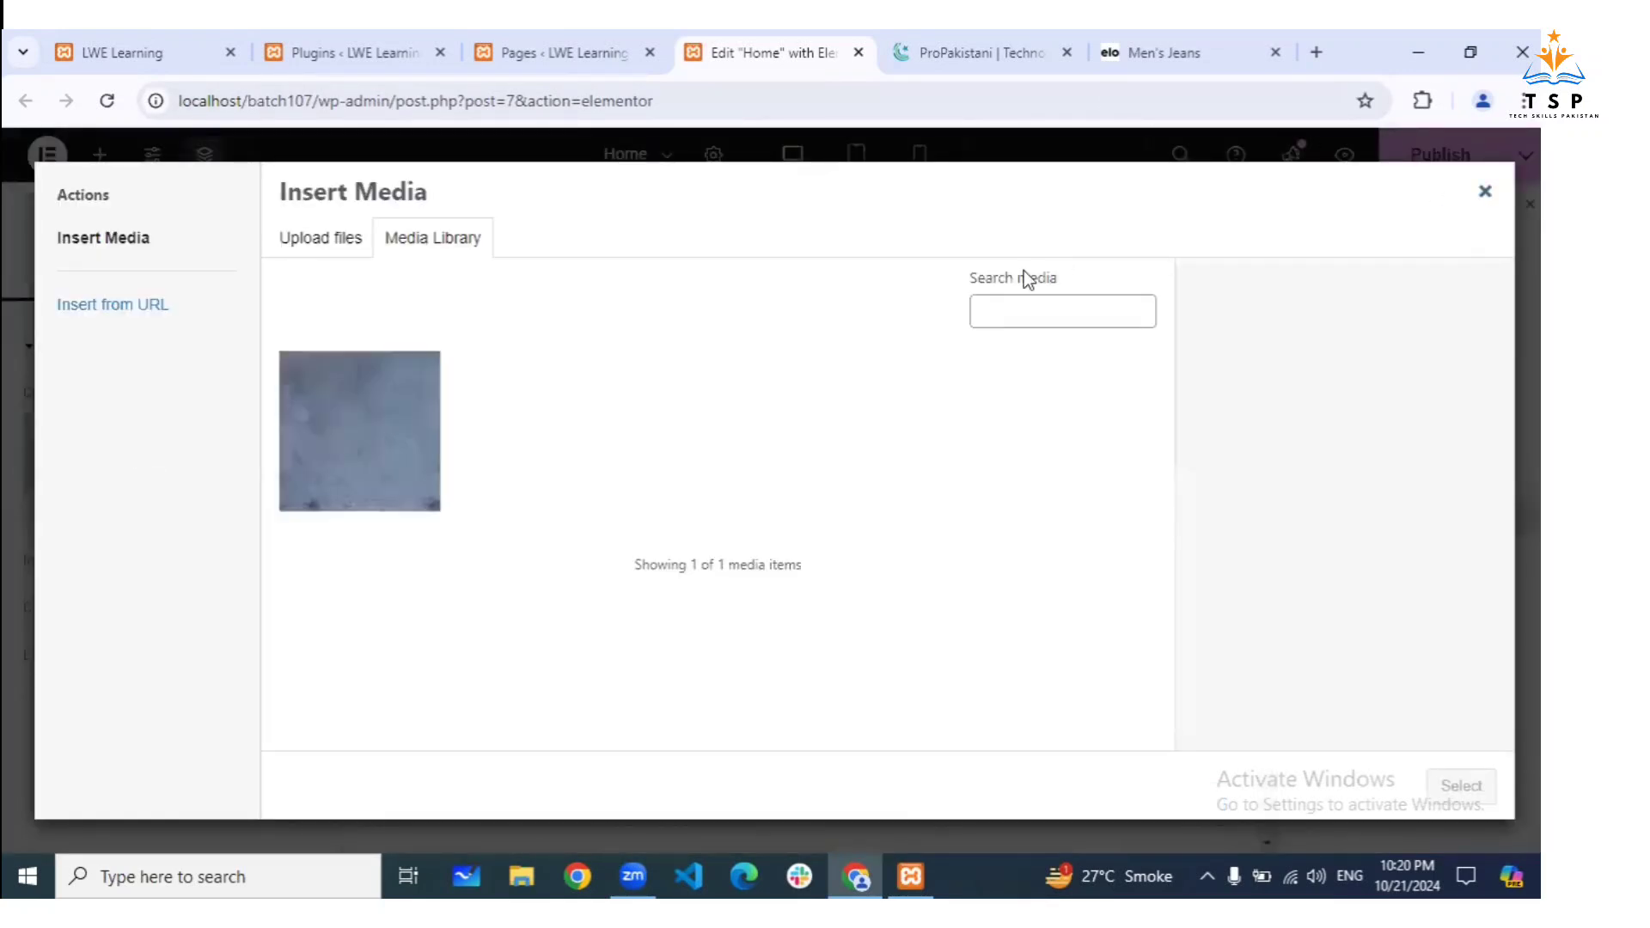
click(320, 250)
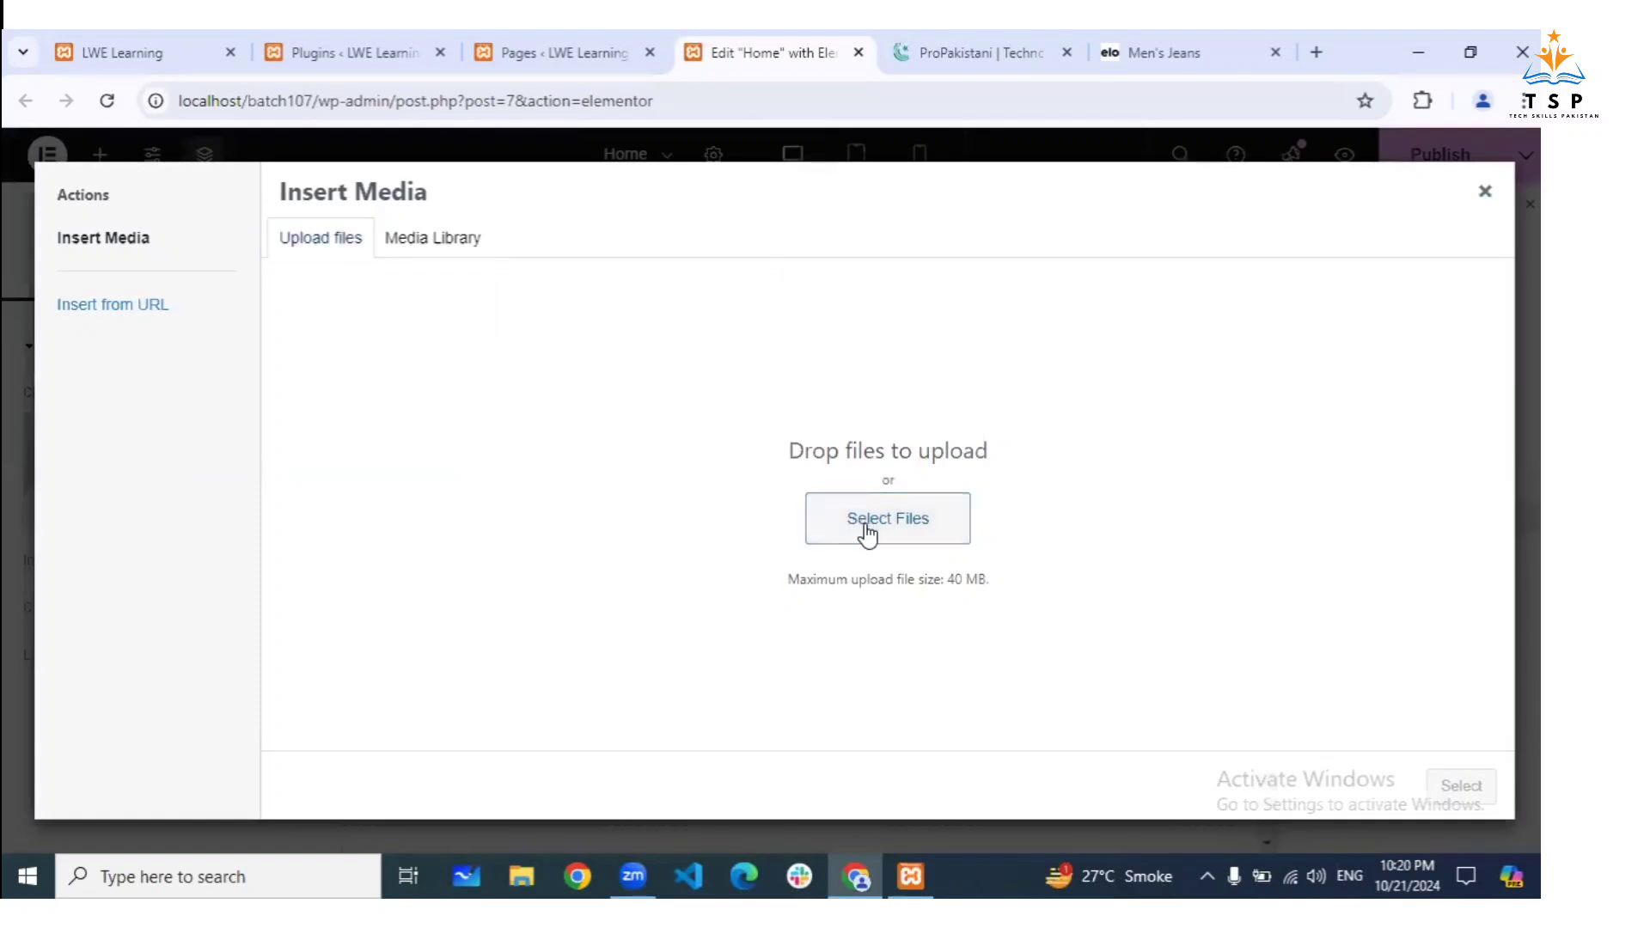
click(867, 533)
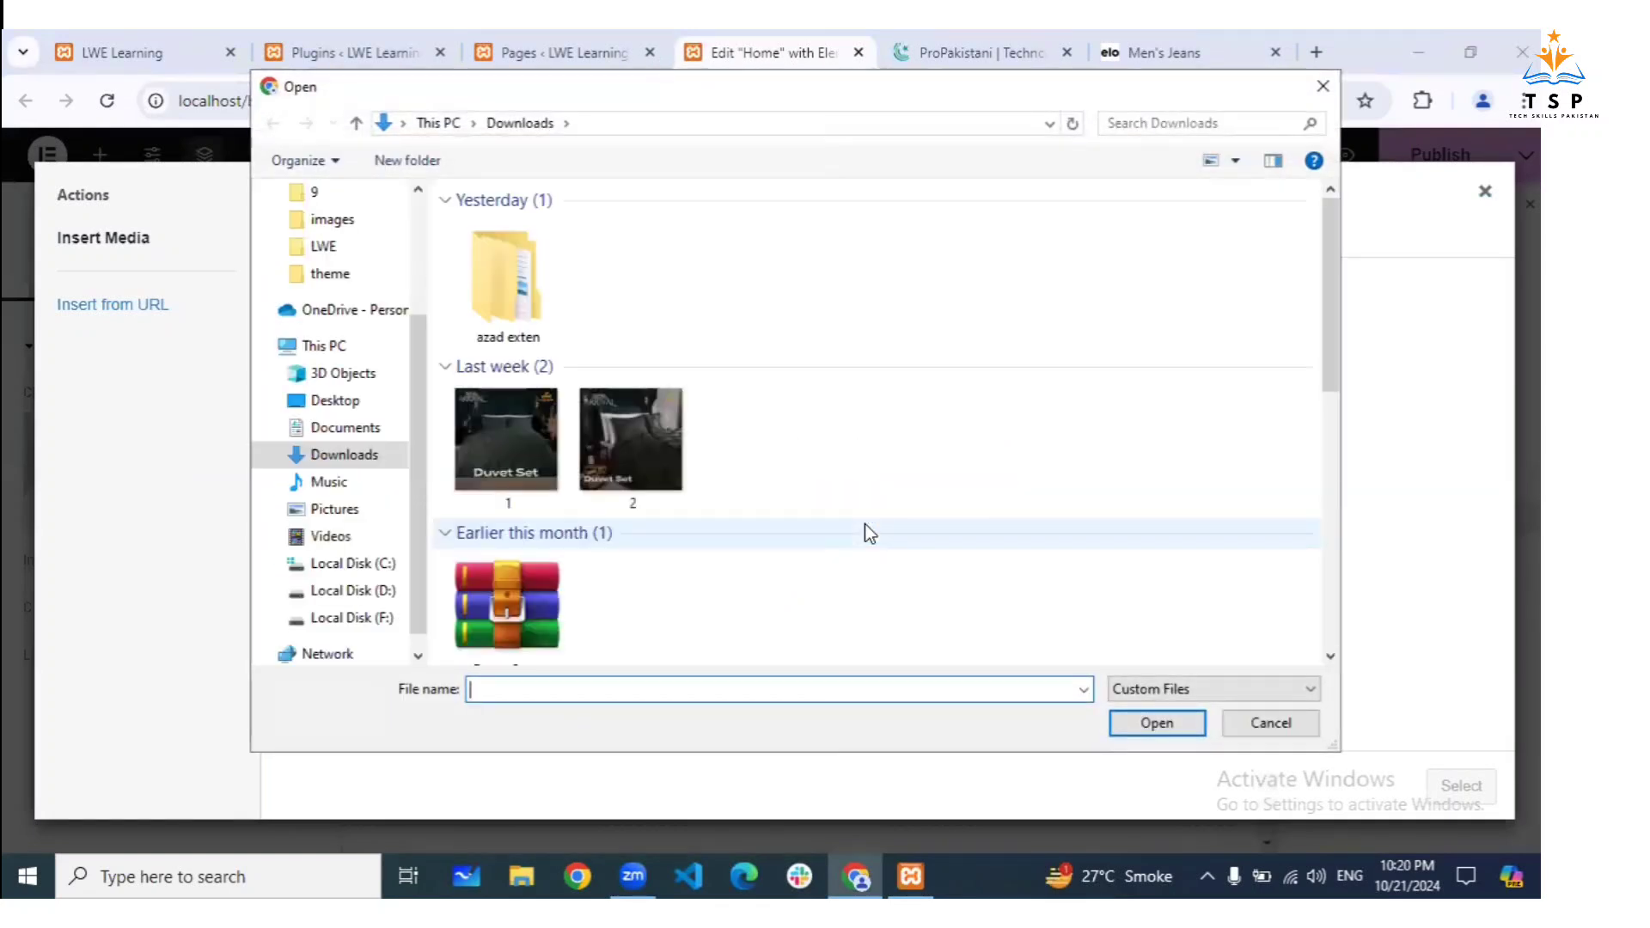
click(344, 378)
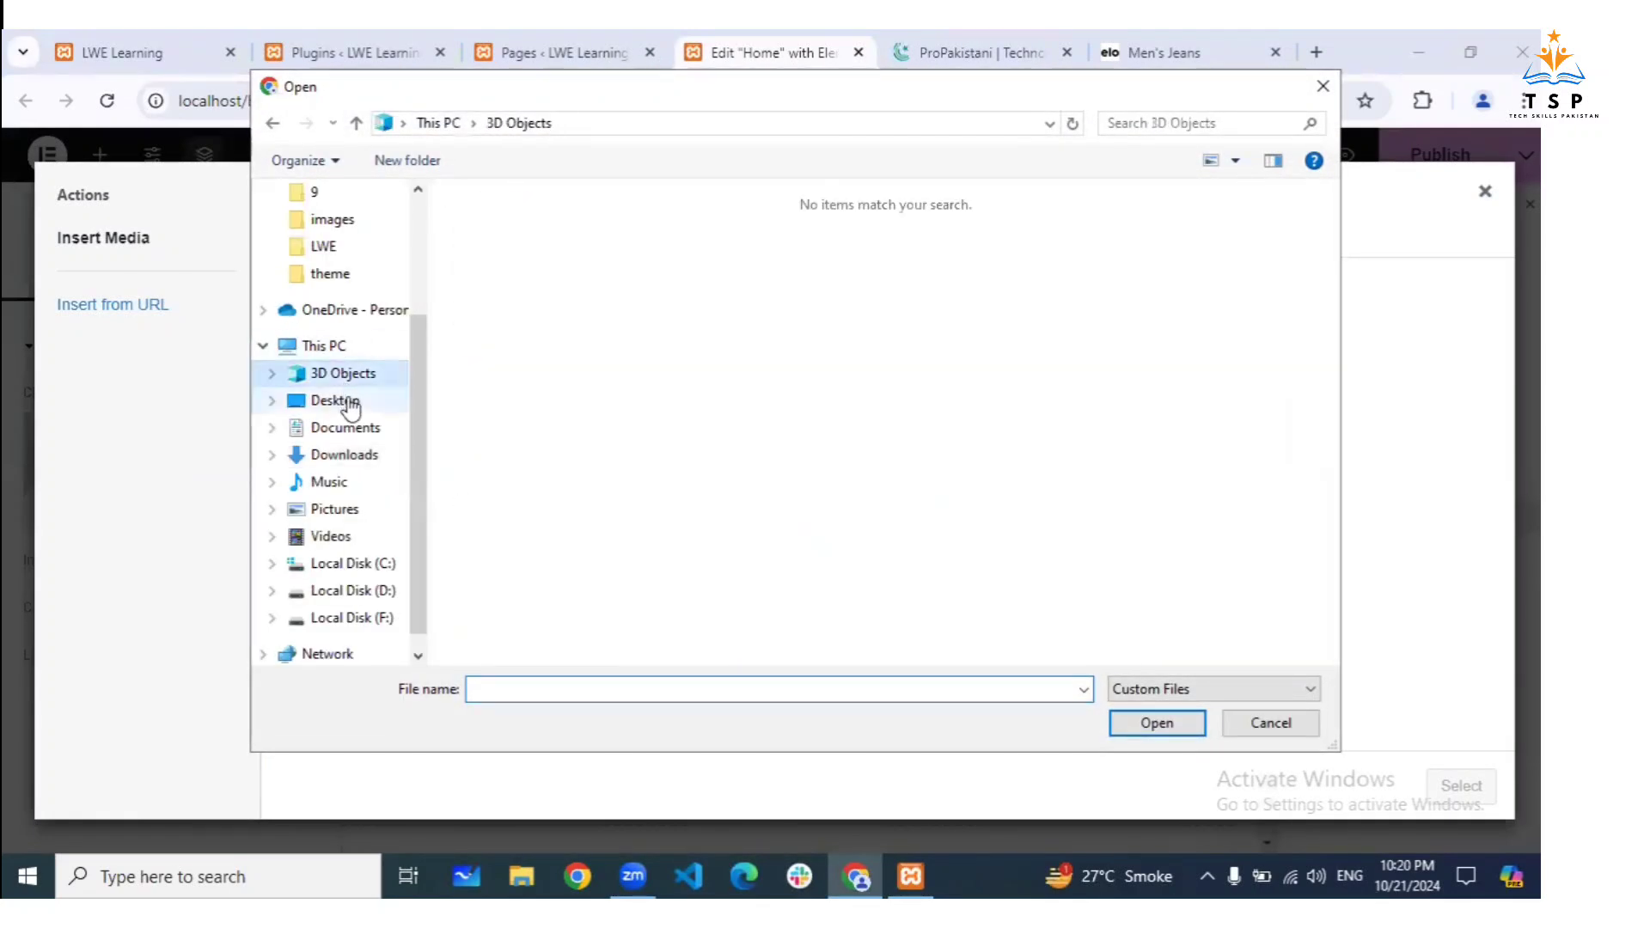
click(337, 400)
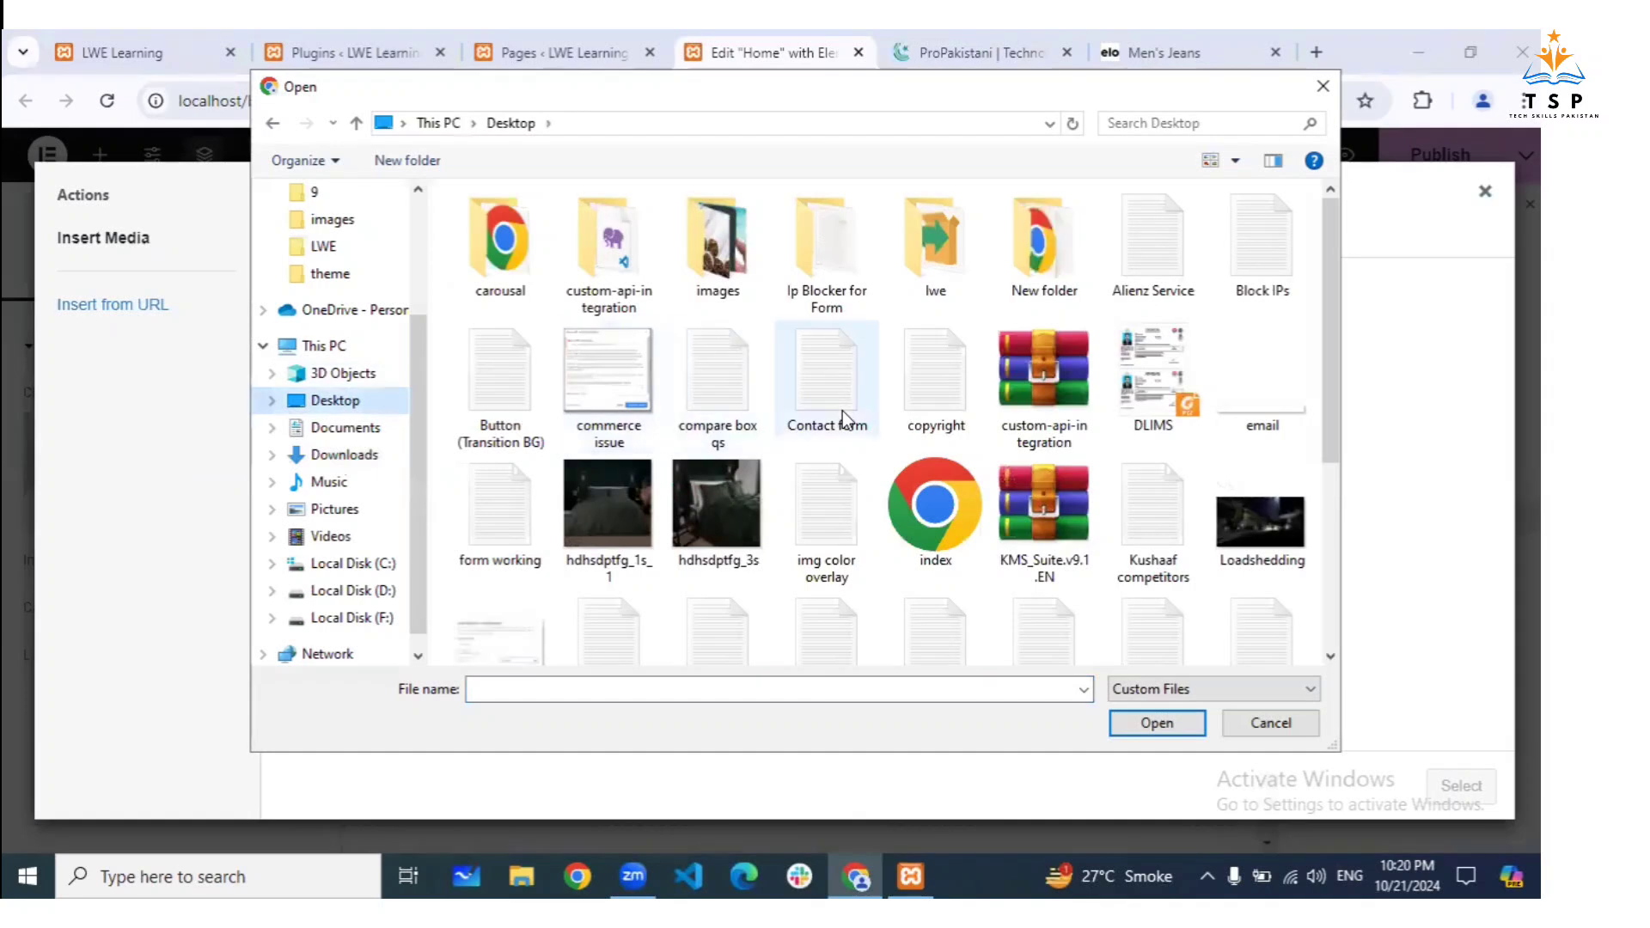
click(740, 227)
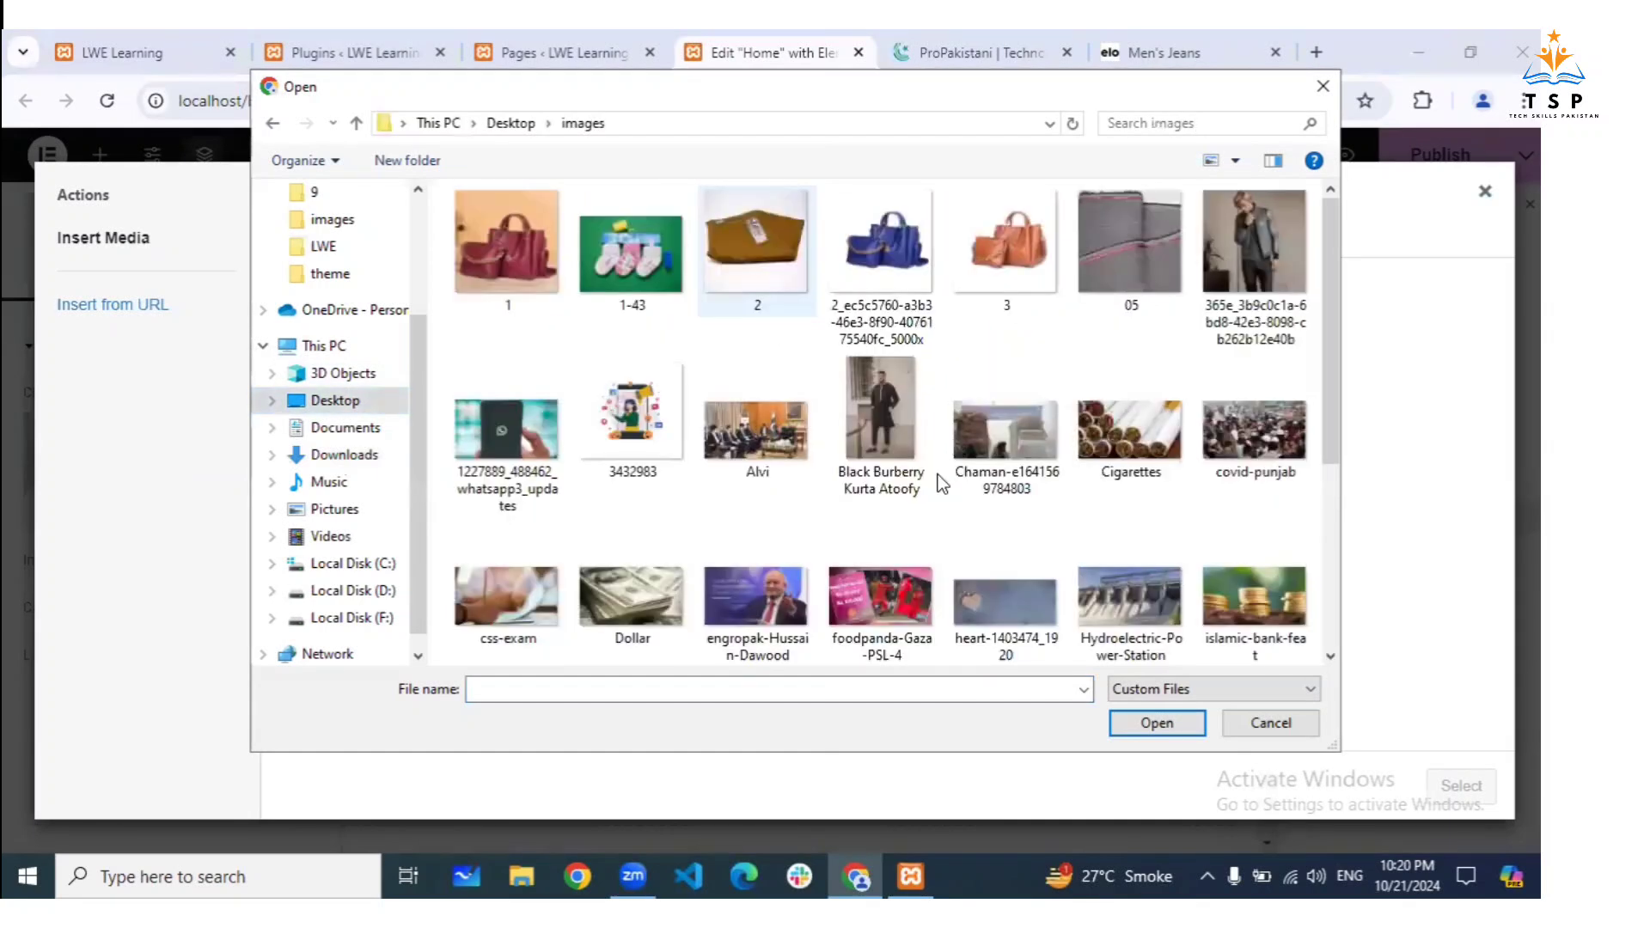
scroll(1048, 427, down, 3)
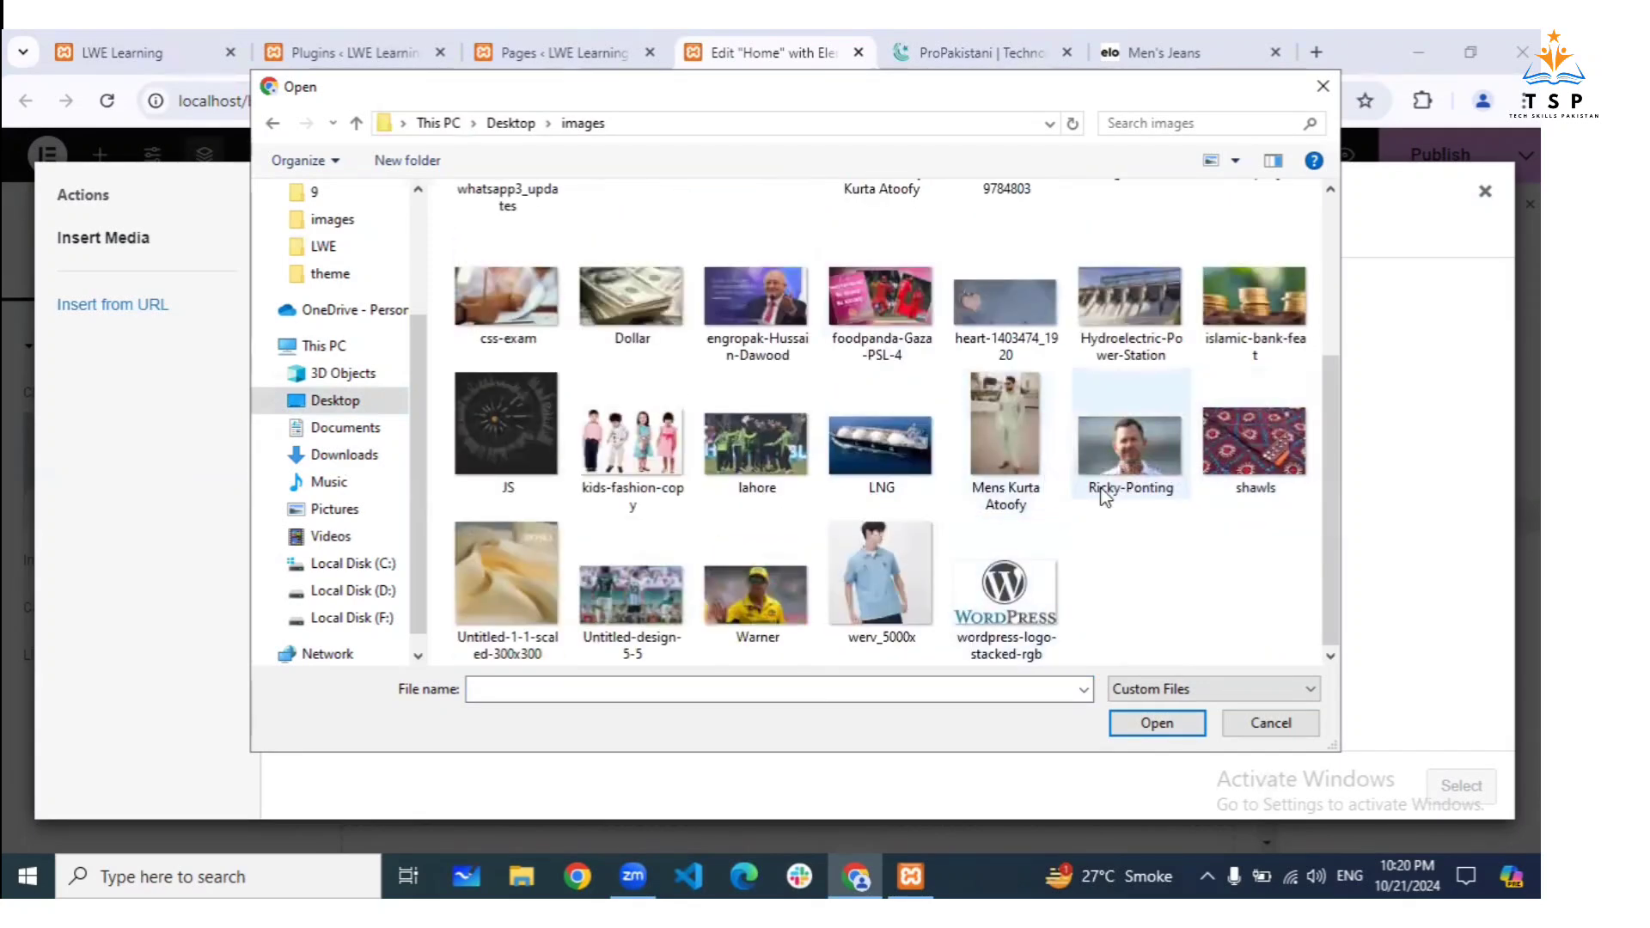
scroll(1104, 497, up, 3)
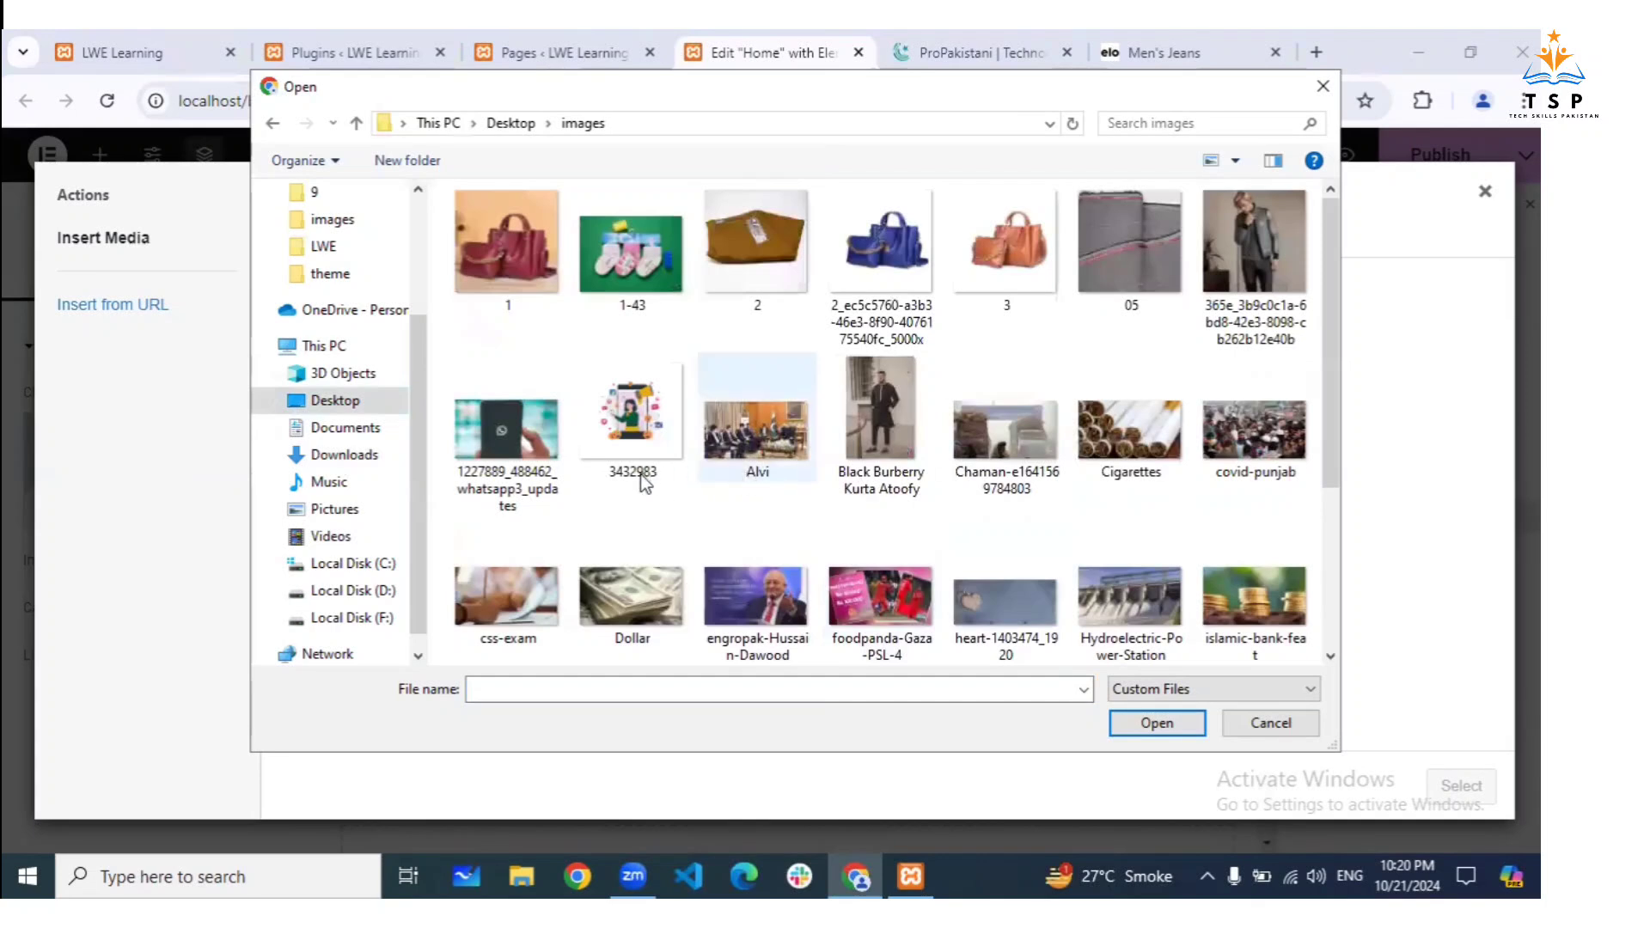
click(651, 402)
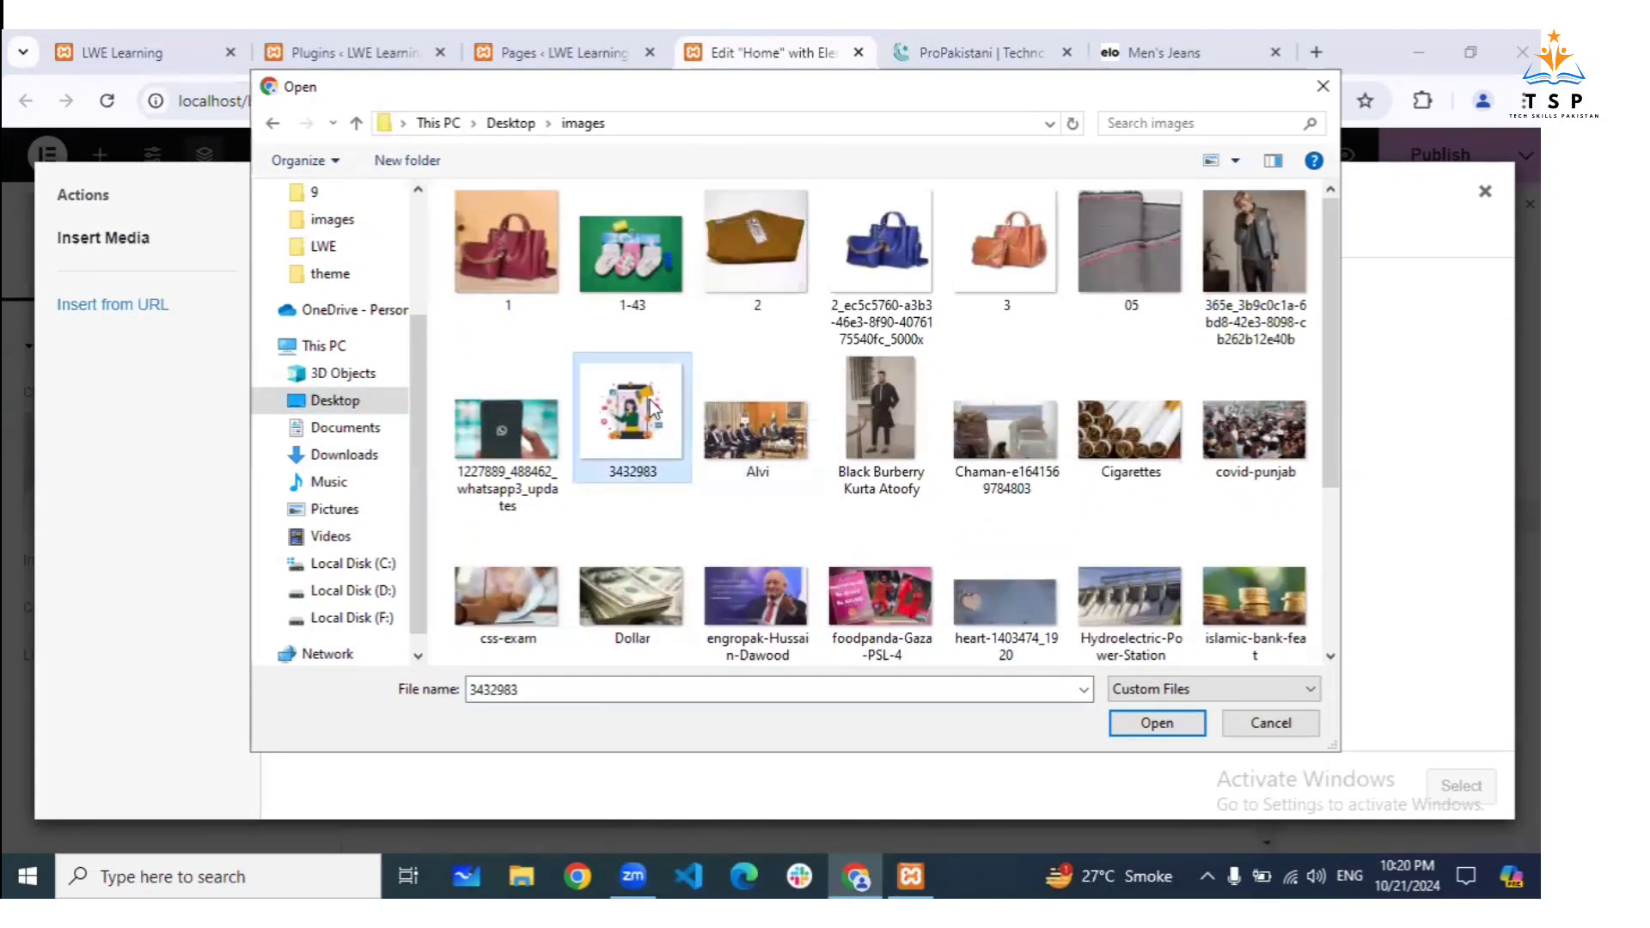
click(1167, 720)
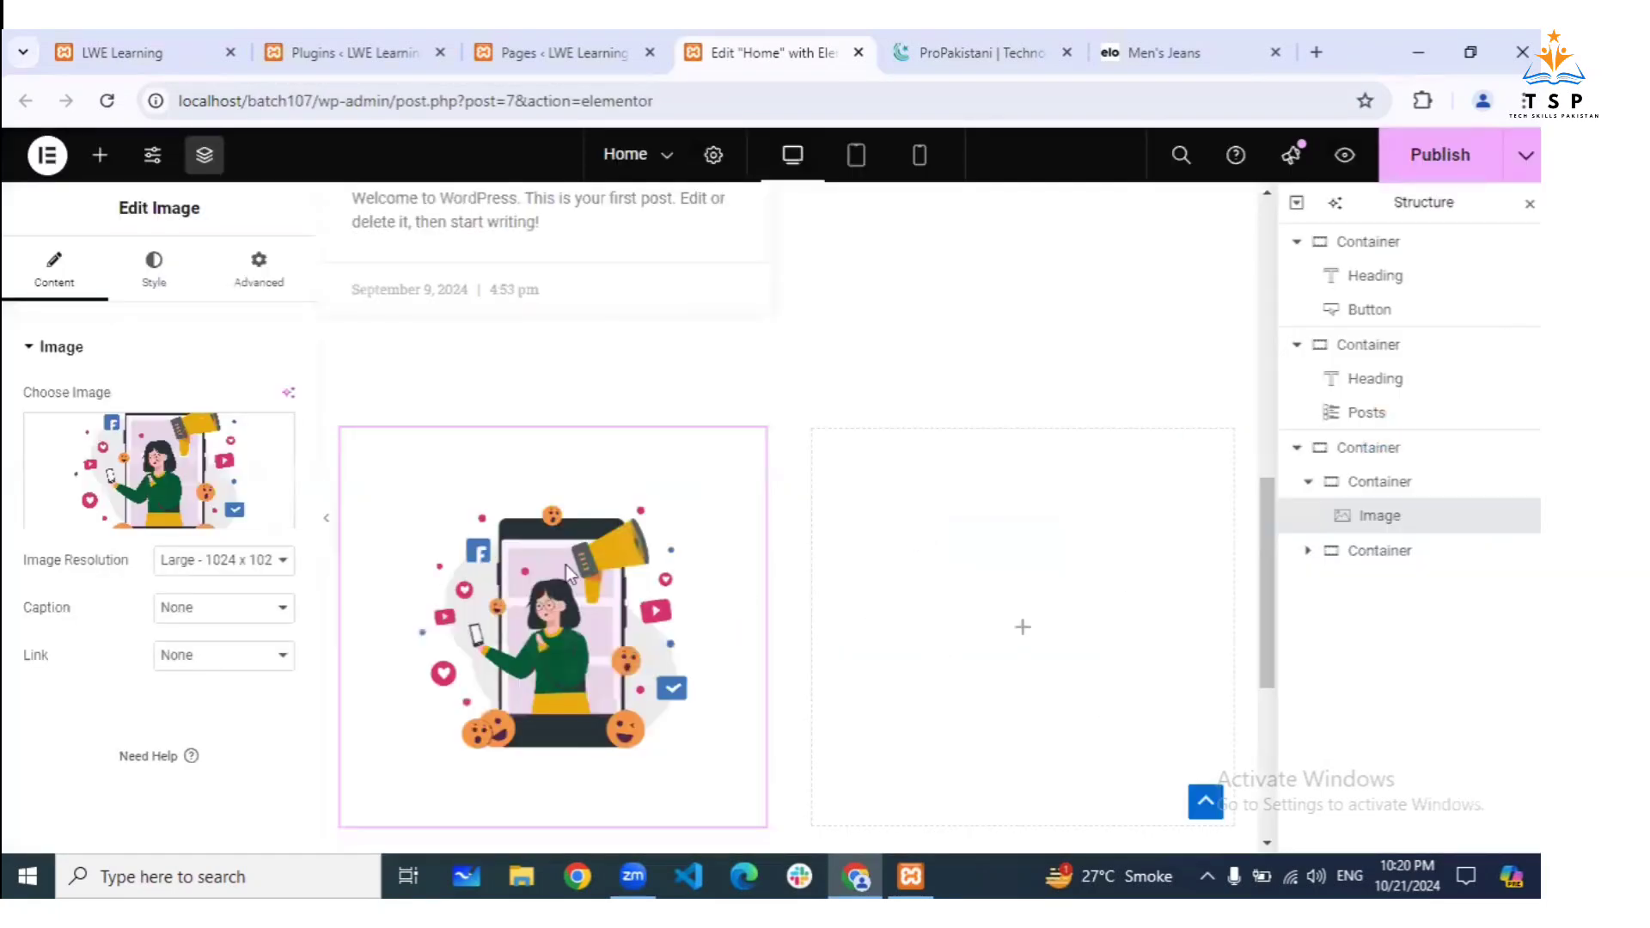
Add a Heading widget to the empty second nested container beside the image and title it "Who We Are"
scroll(504, 564, down, 3)
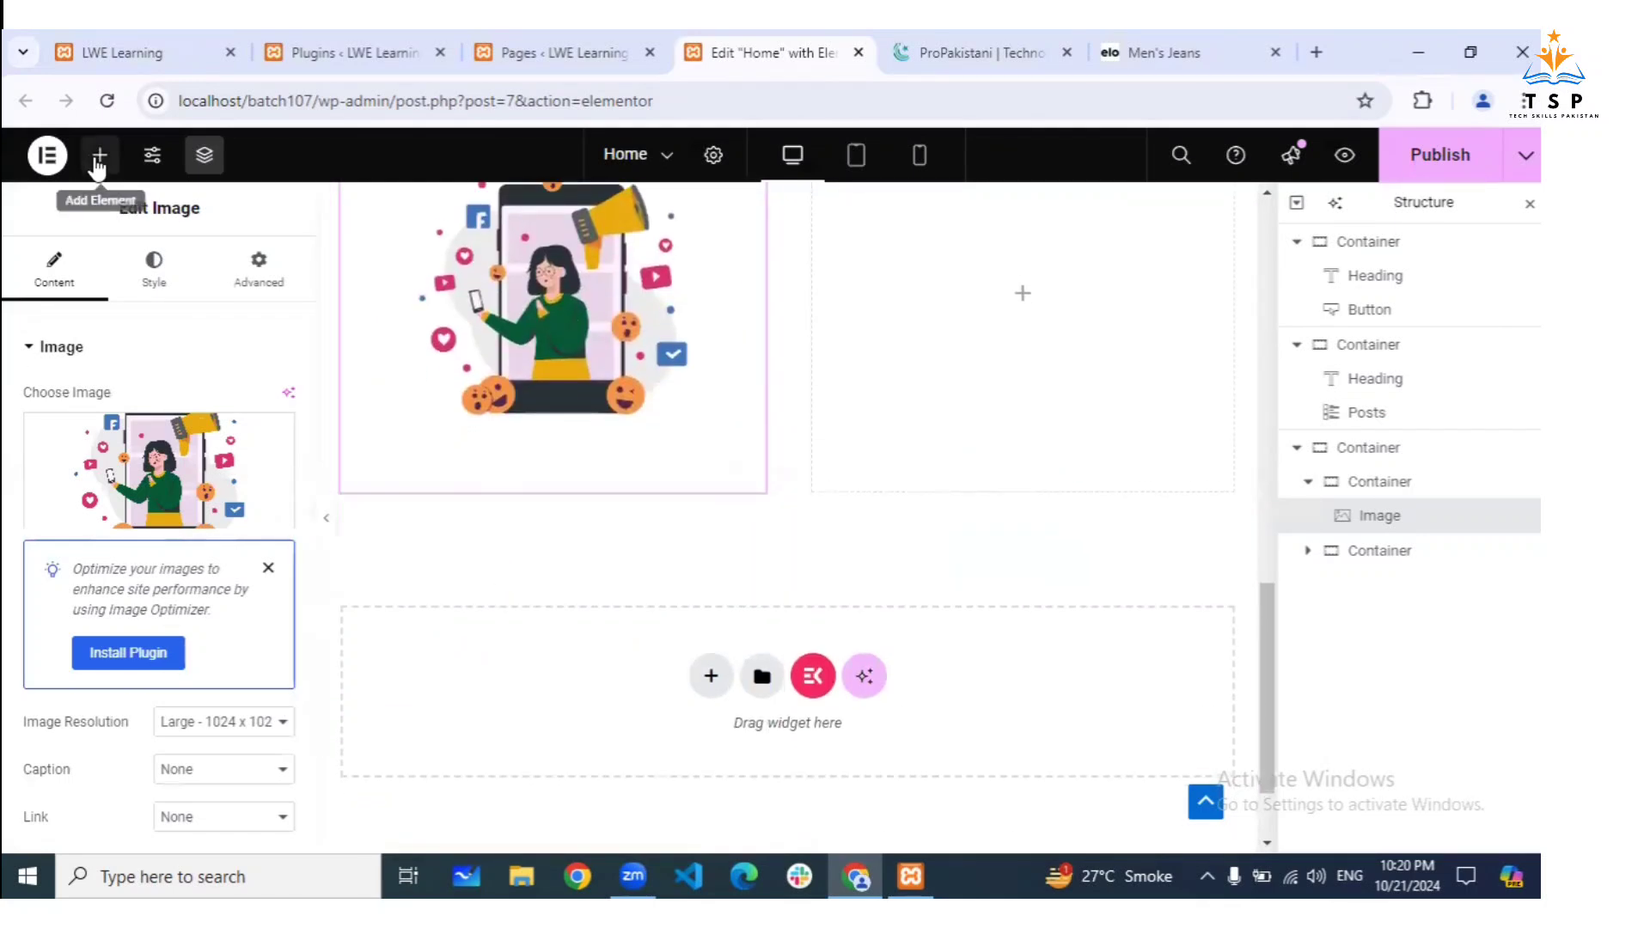
click(99, 155)
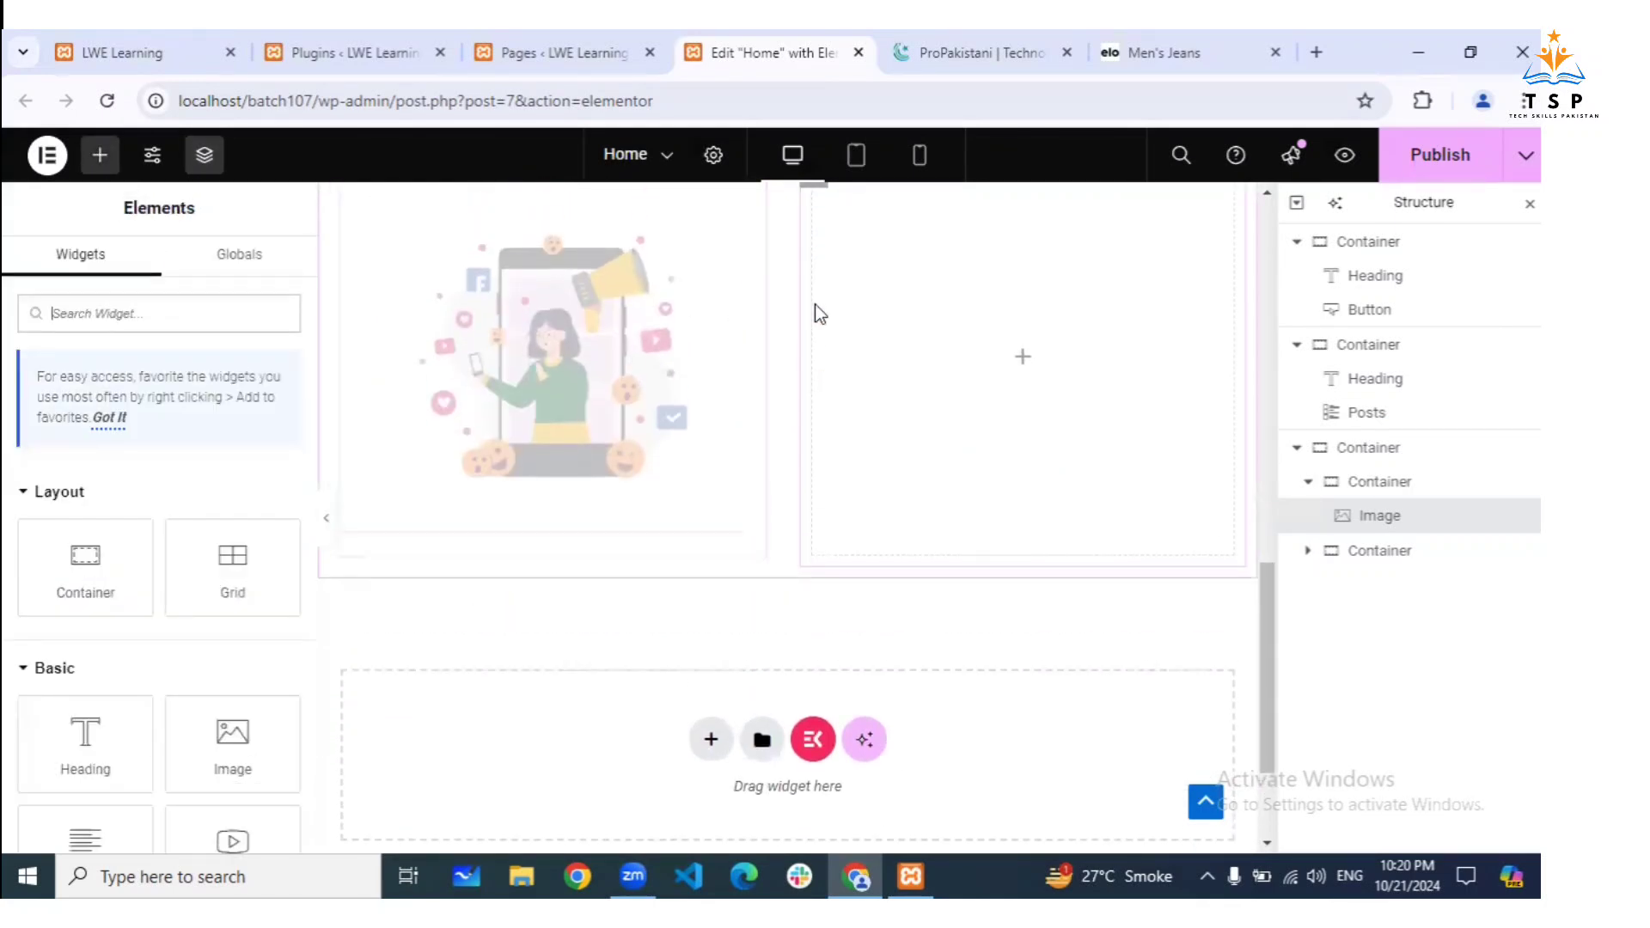
scroll(815, 304, down, 3)
scroll(815, 309, up, 3)
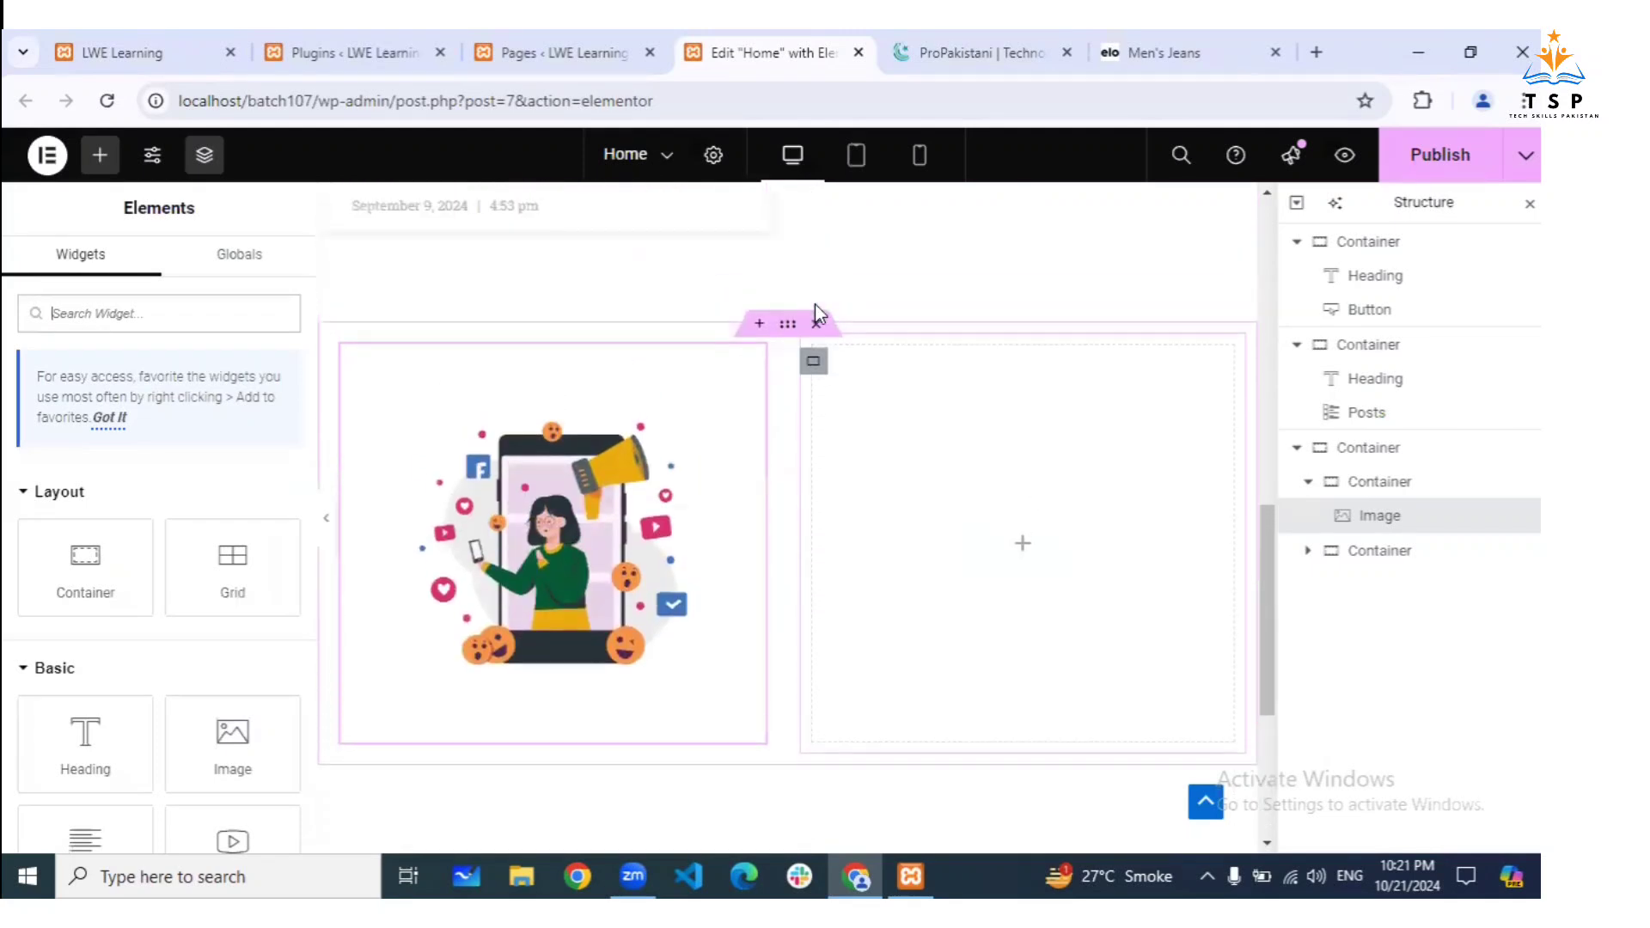
scroll(894, 344, down, 3)
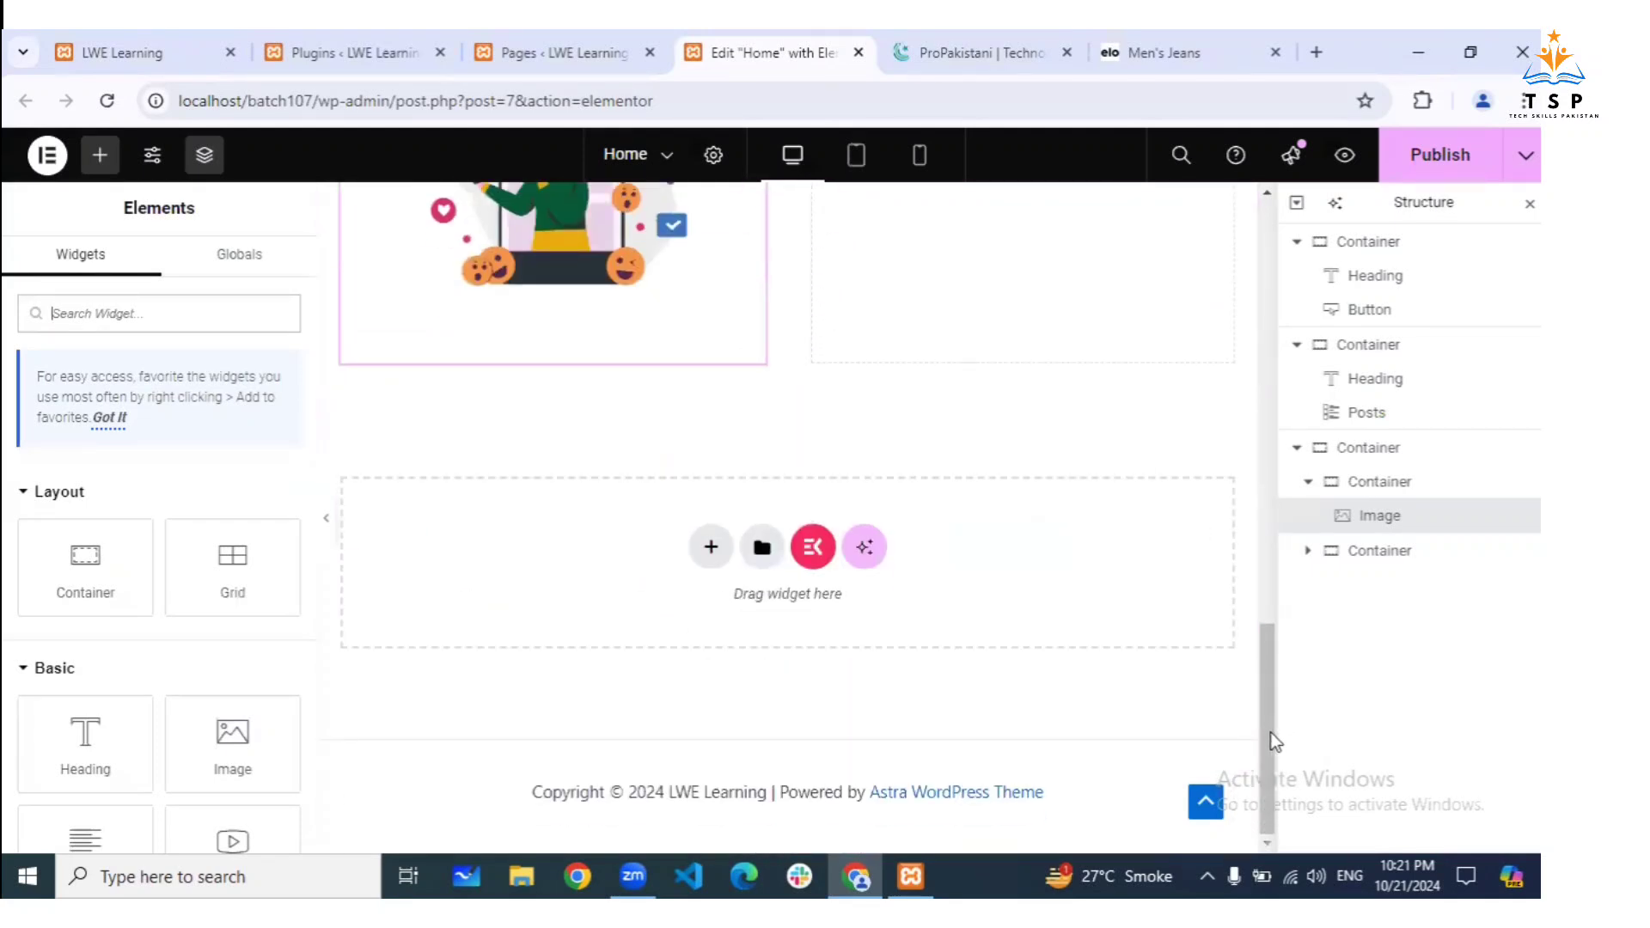
drag(1275, 740, 1278, 621)
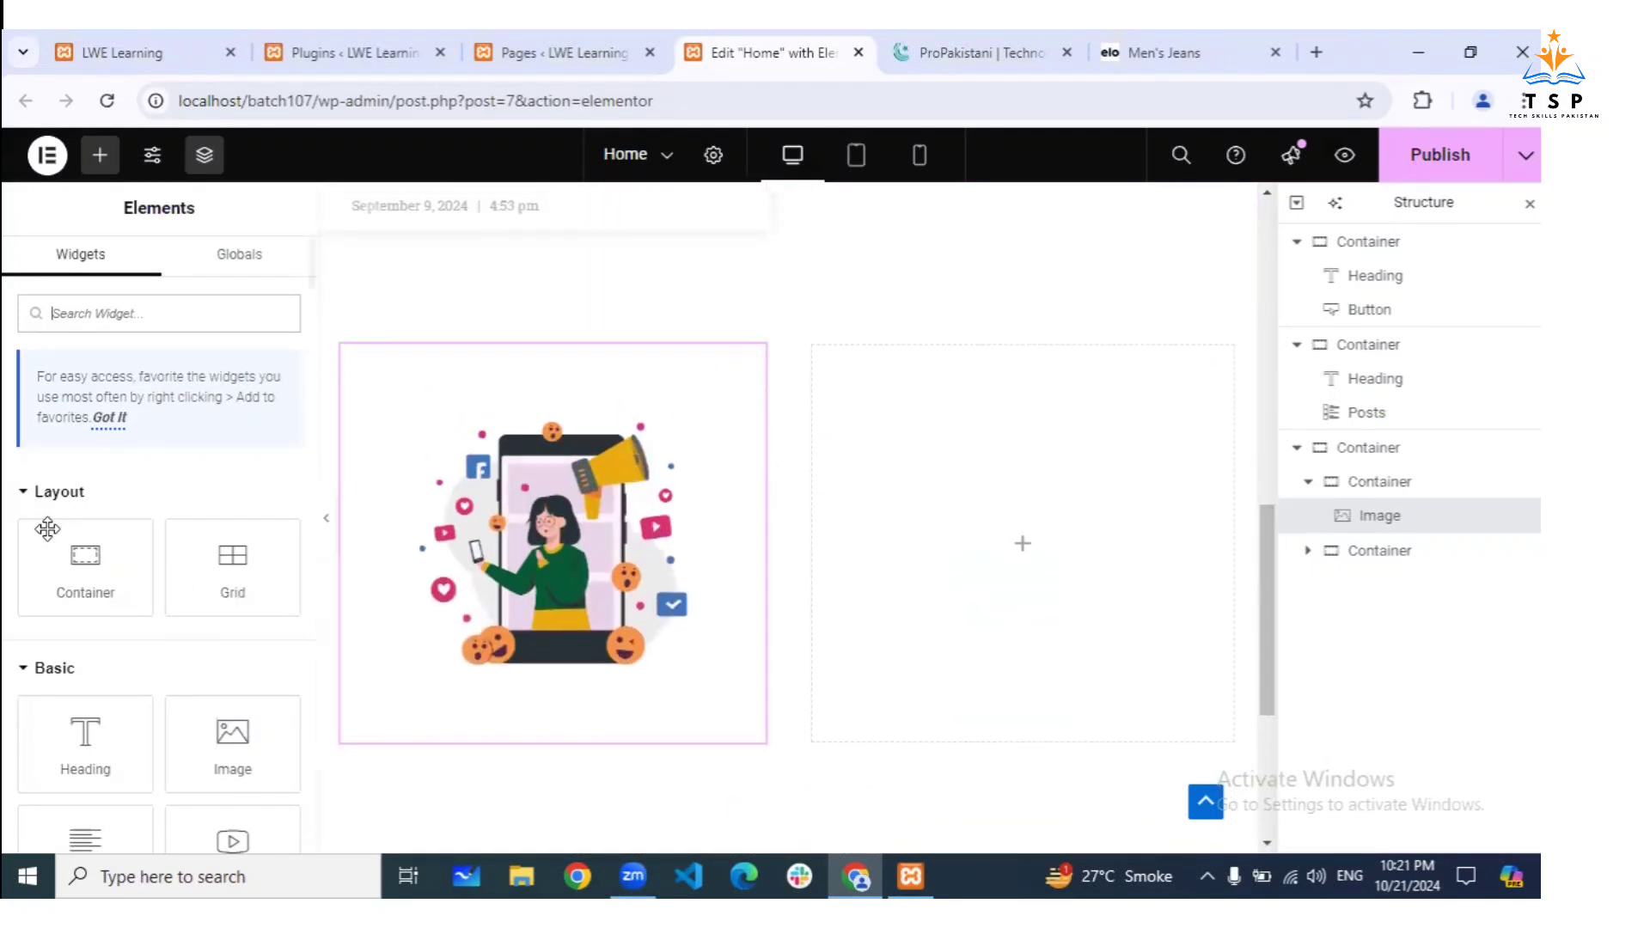
scroll(48, 534, down, 1)
scroll(48, 534, up, 1)
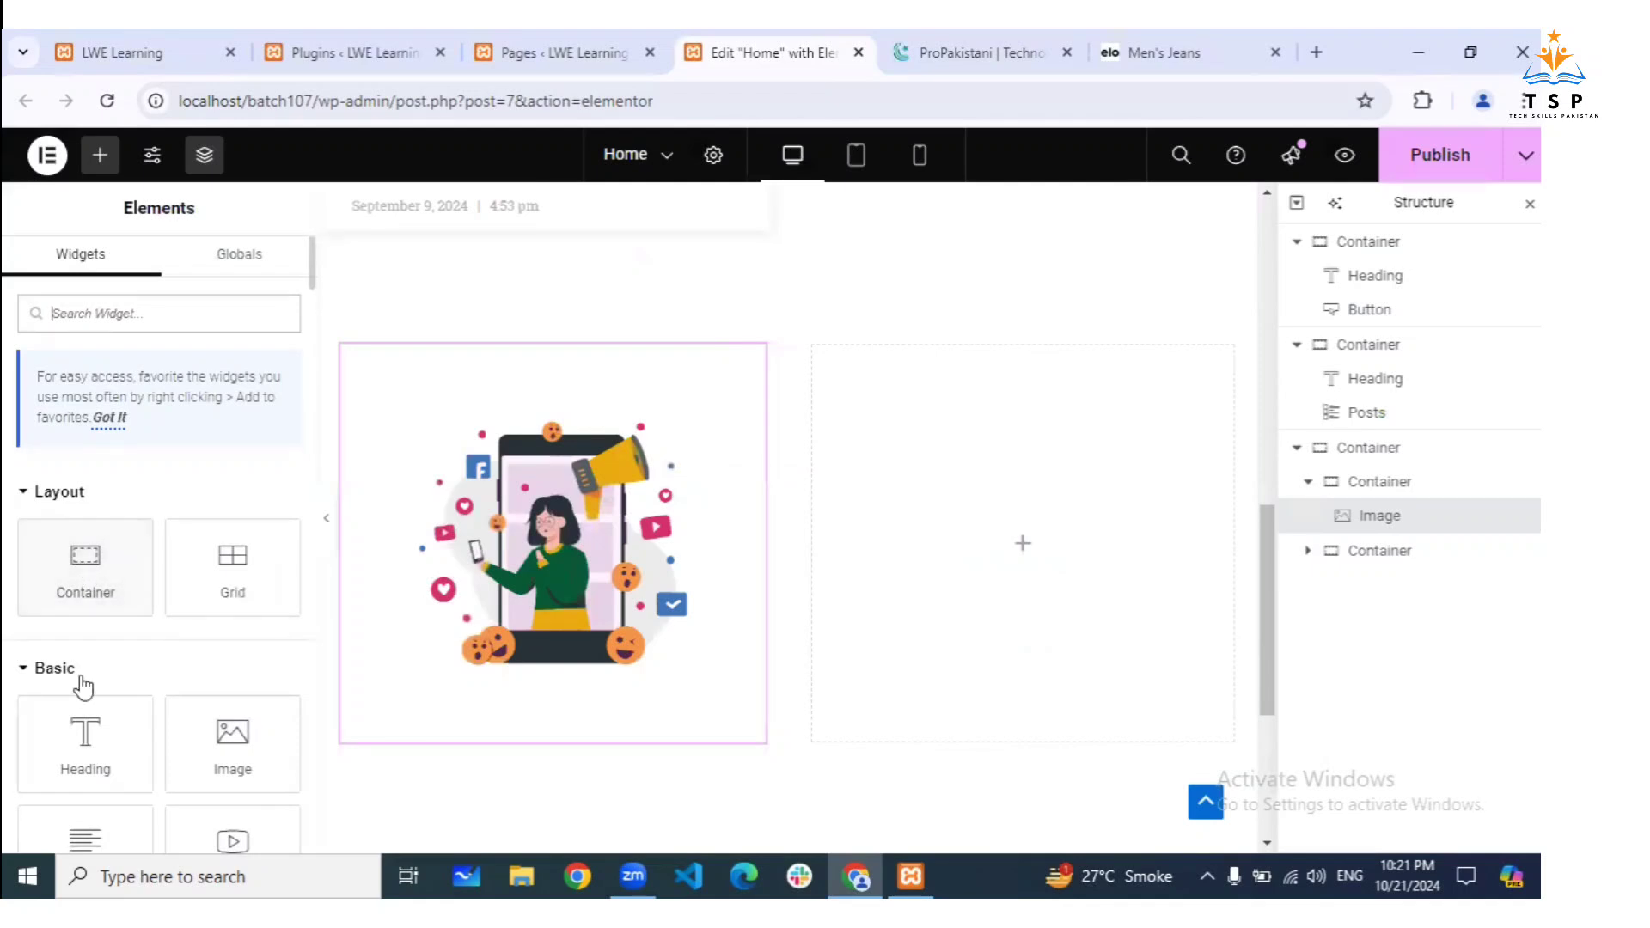
drag(88, 747, 1024, 400)
drag(220, 433, 6, 486)
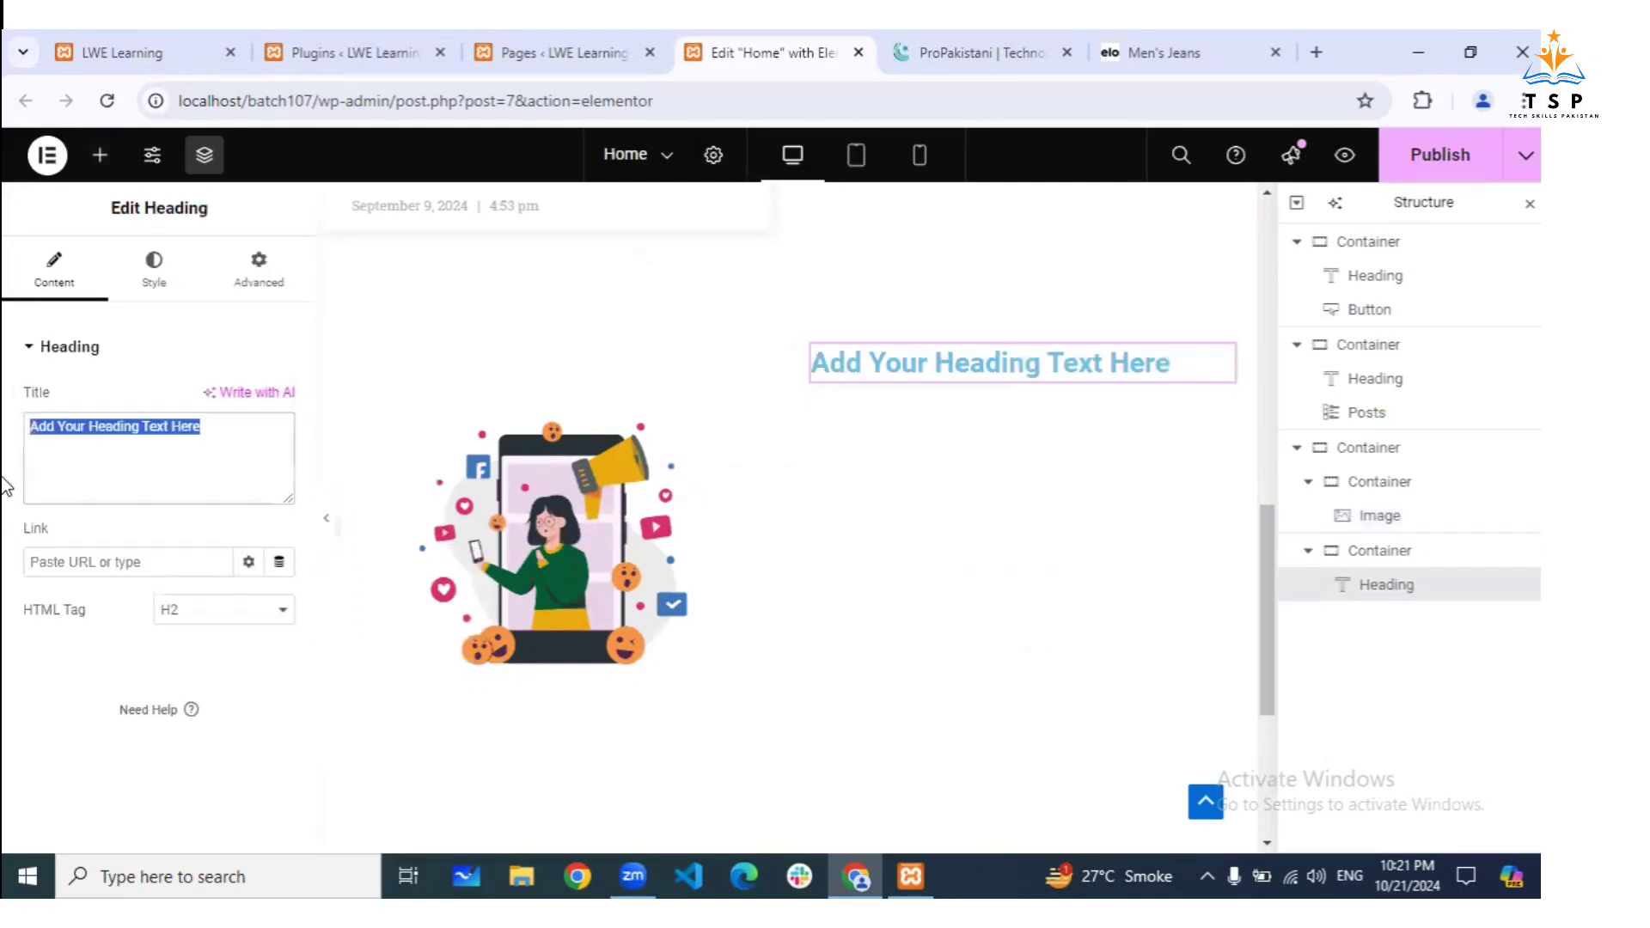
text(Who)
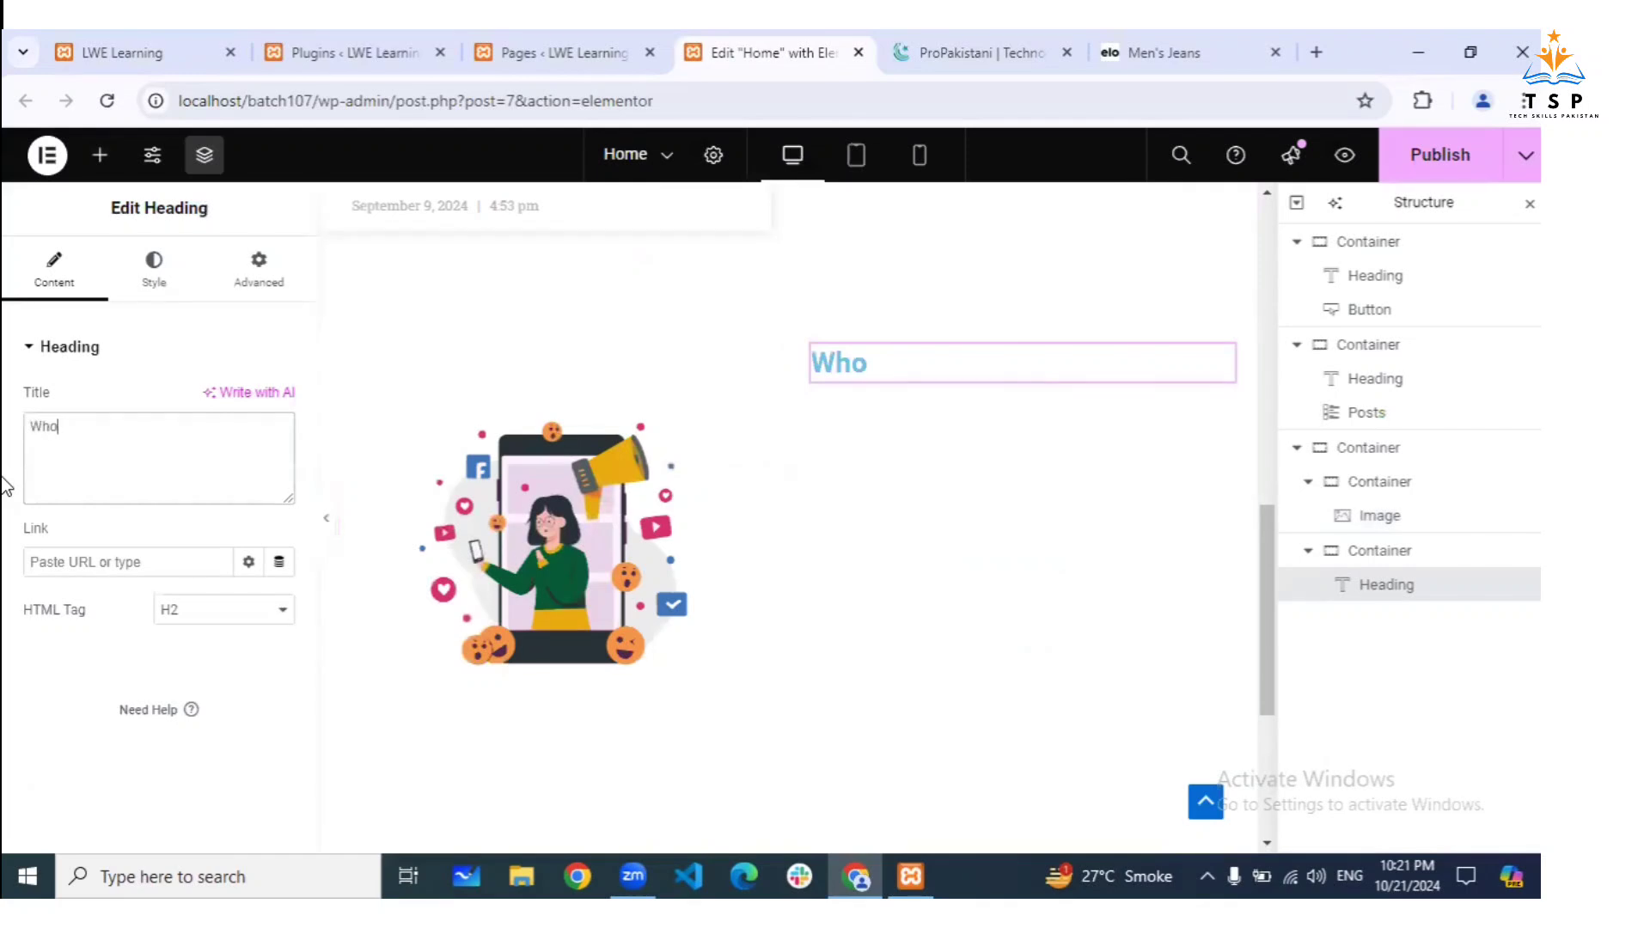
text( We Are)
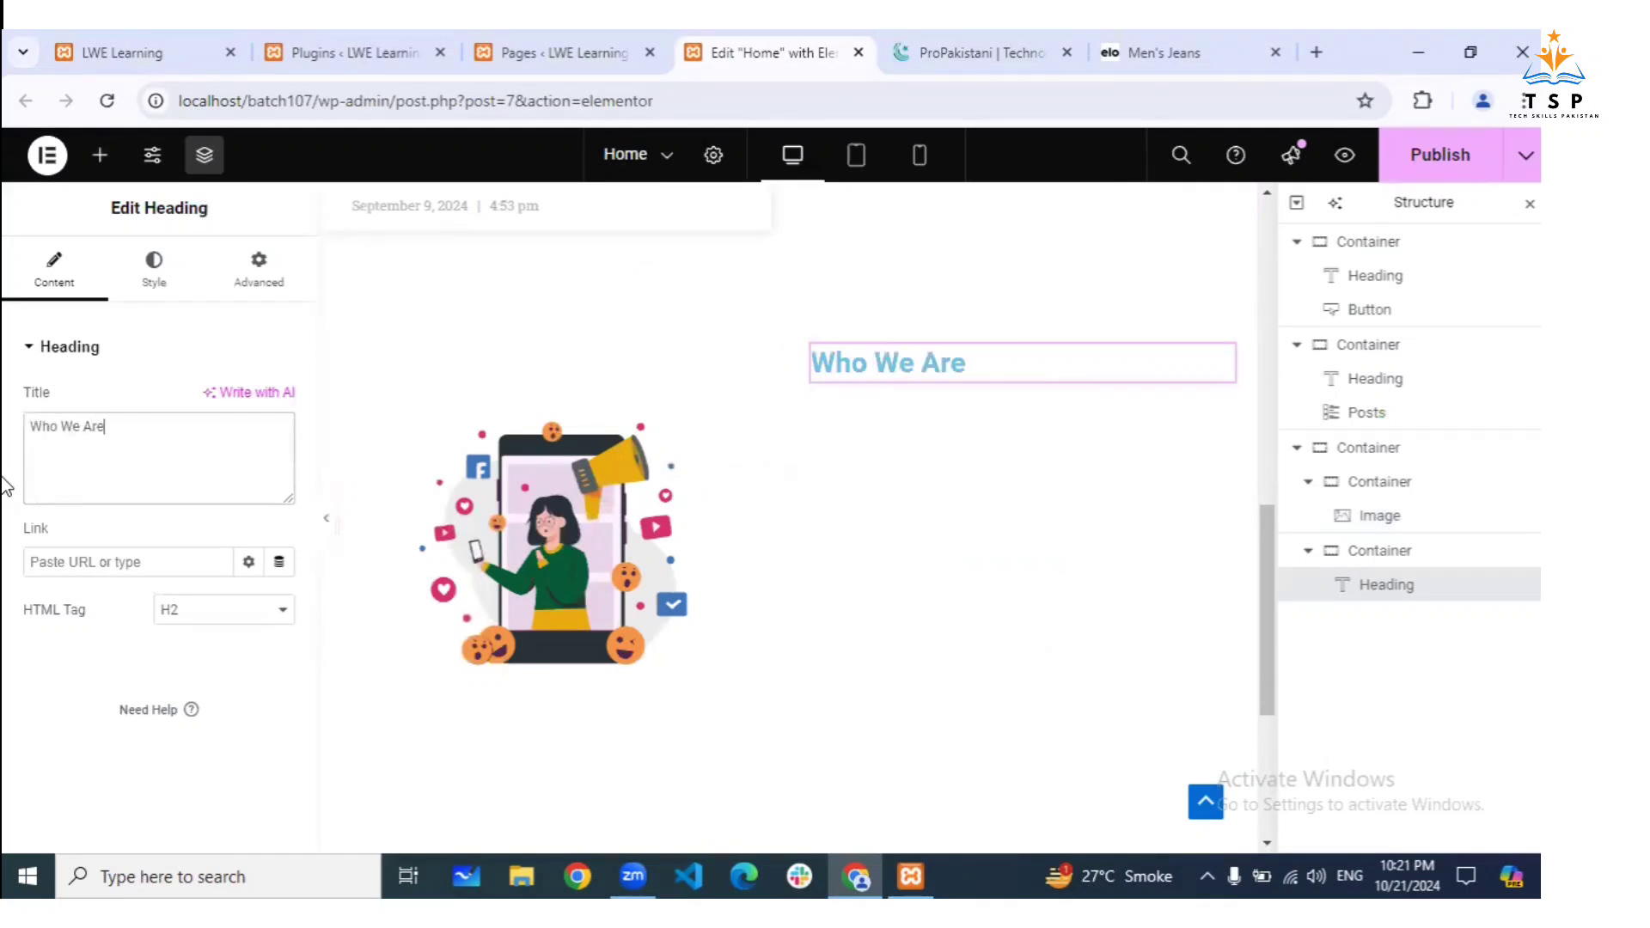
Change the Who We Are heading's text color to a dark blue and save it as a global color named "Dark Blue"
click(172, 273)
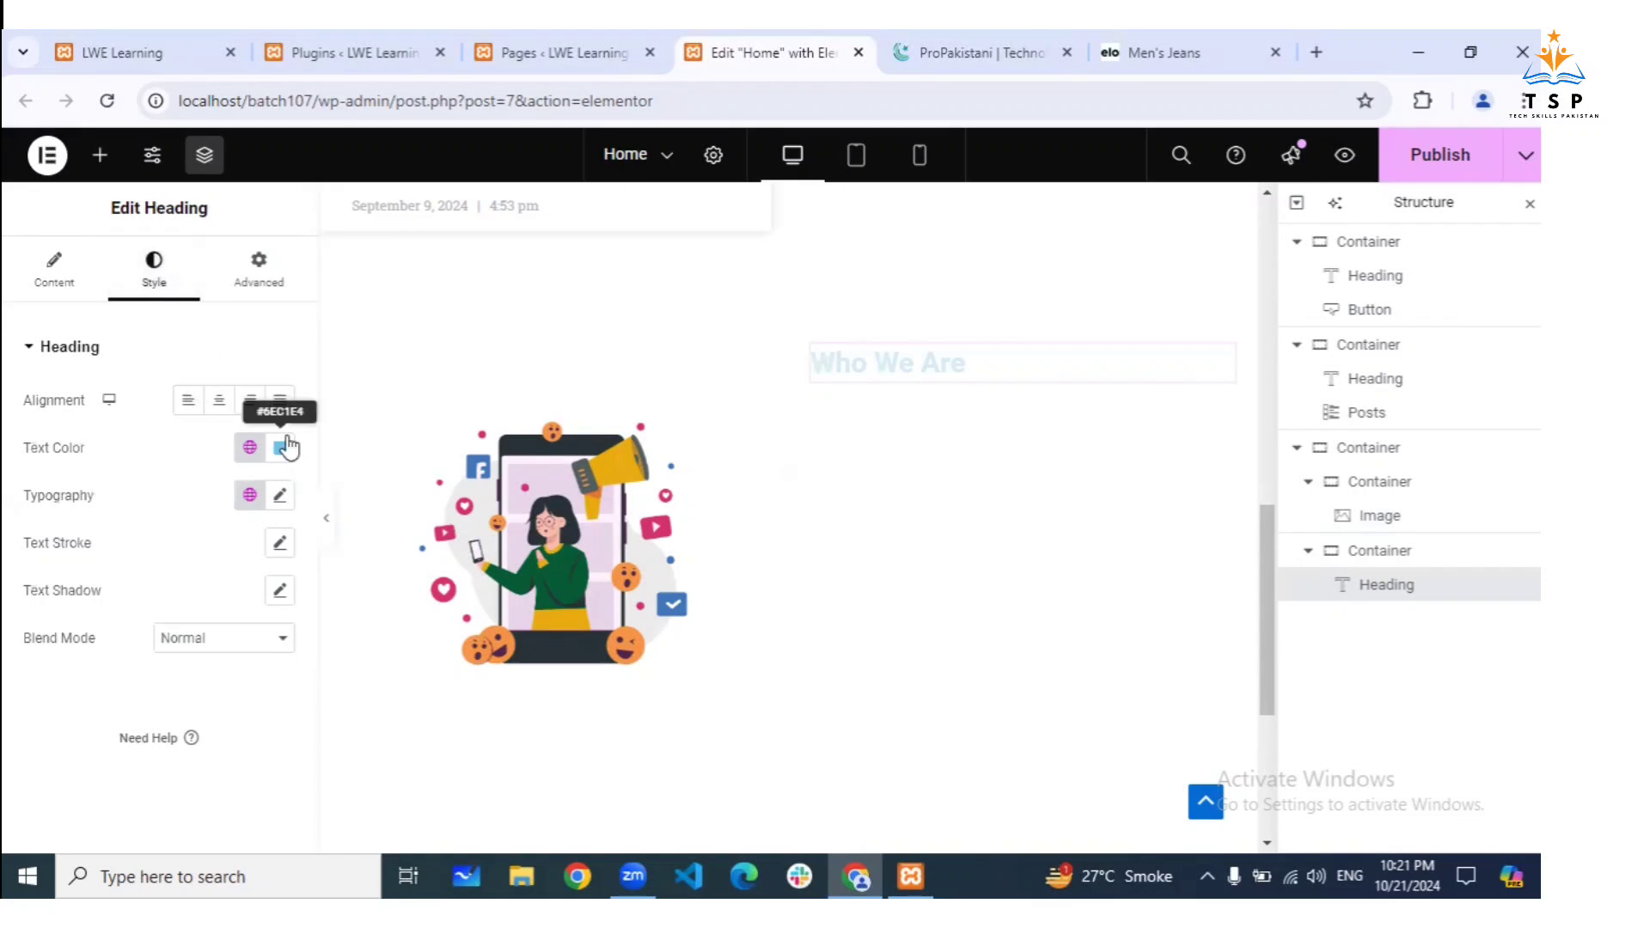
click(281, 448)
drag(308, 574, 349, 632)
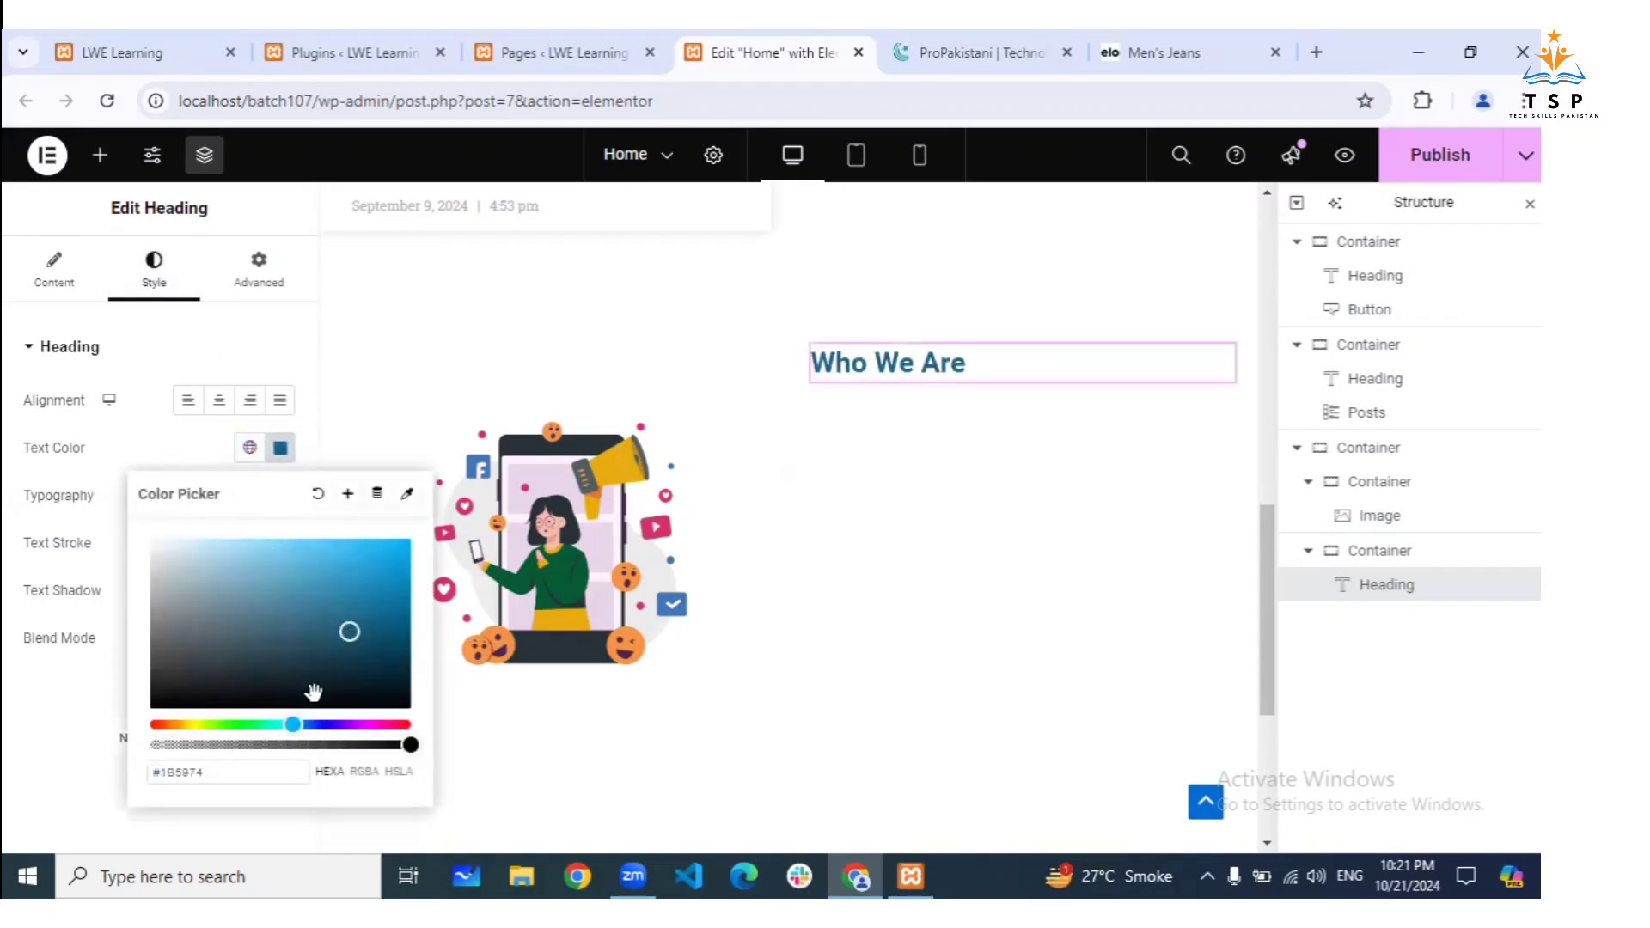
click(348, 495)
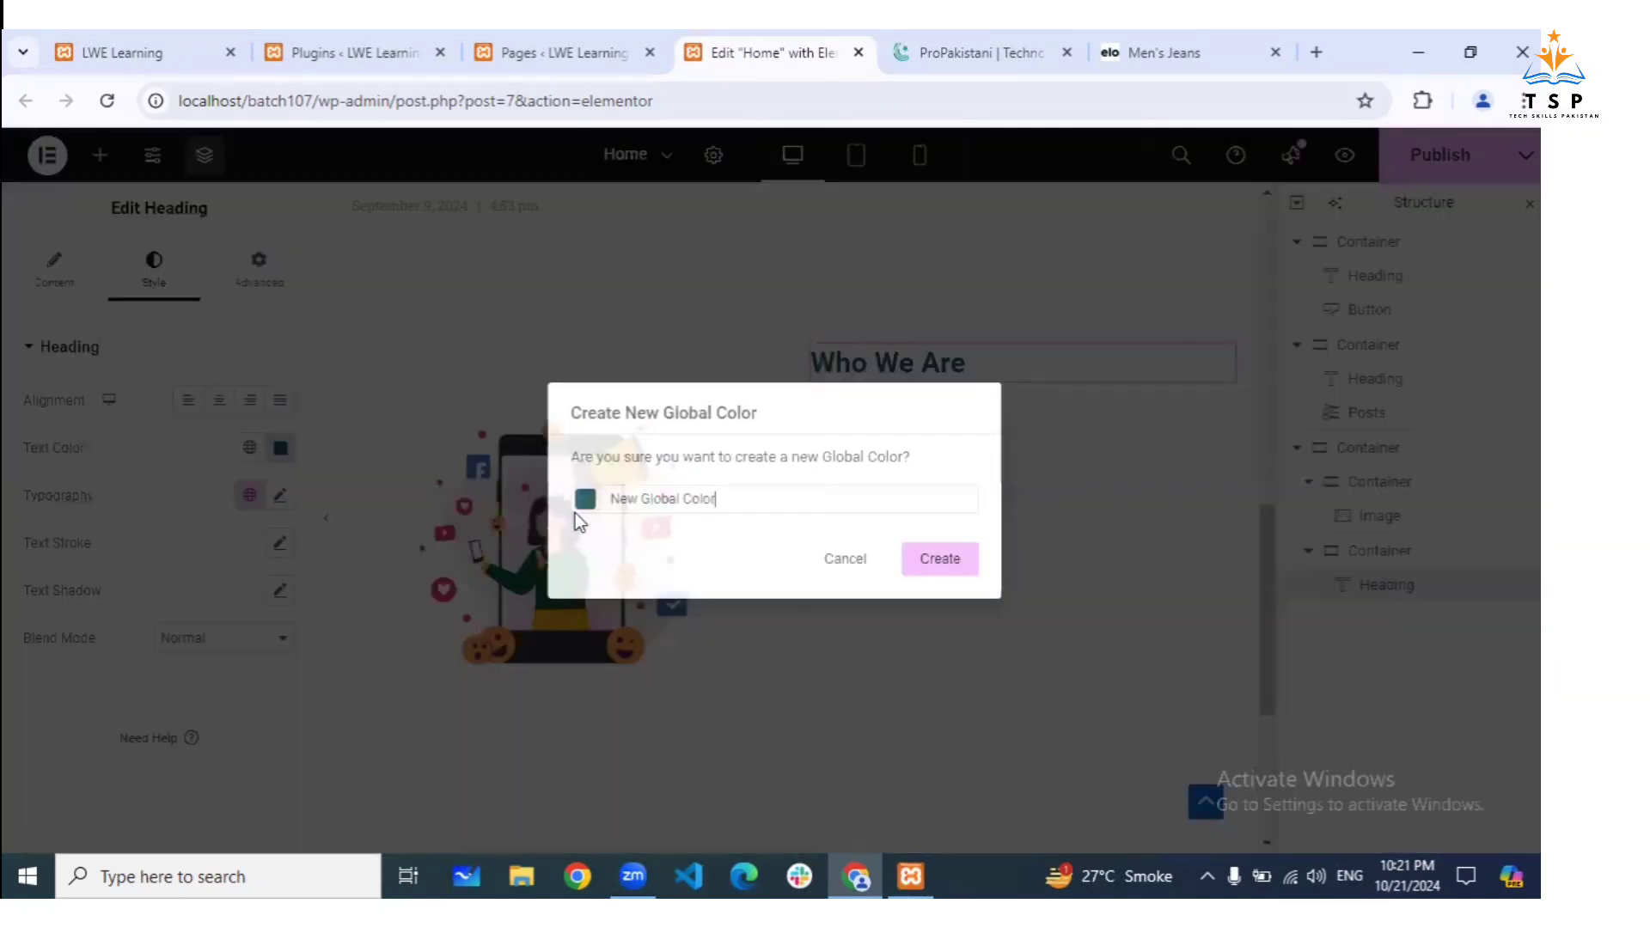
text(Dark Blue)
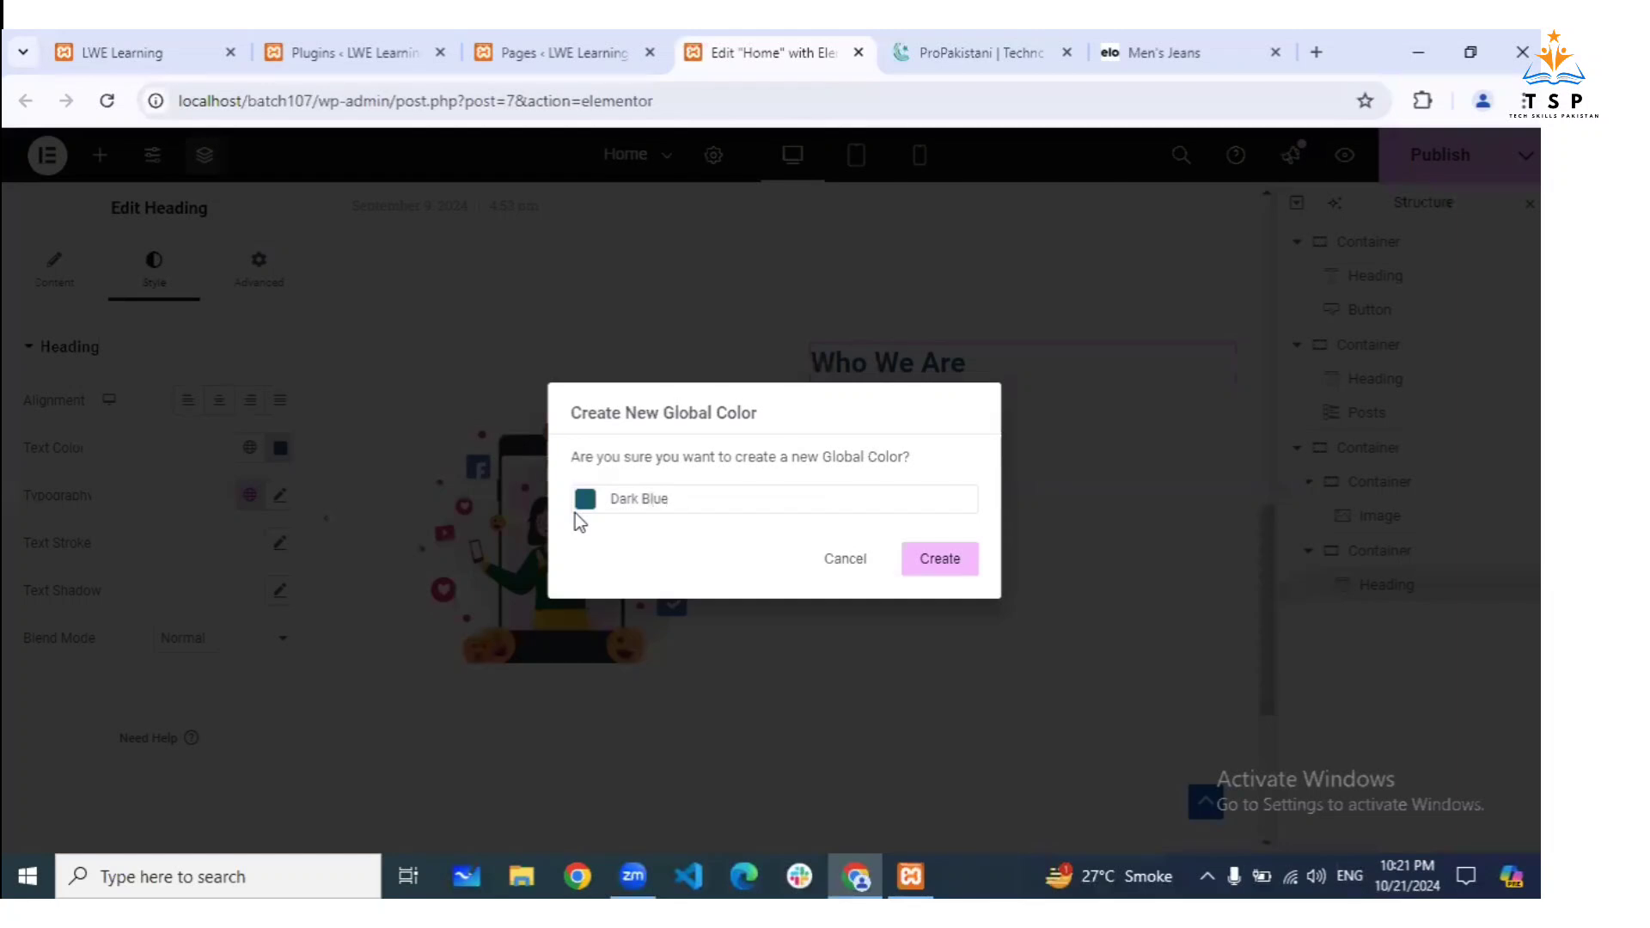
click(936, 560)
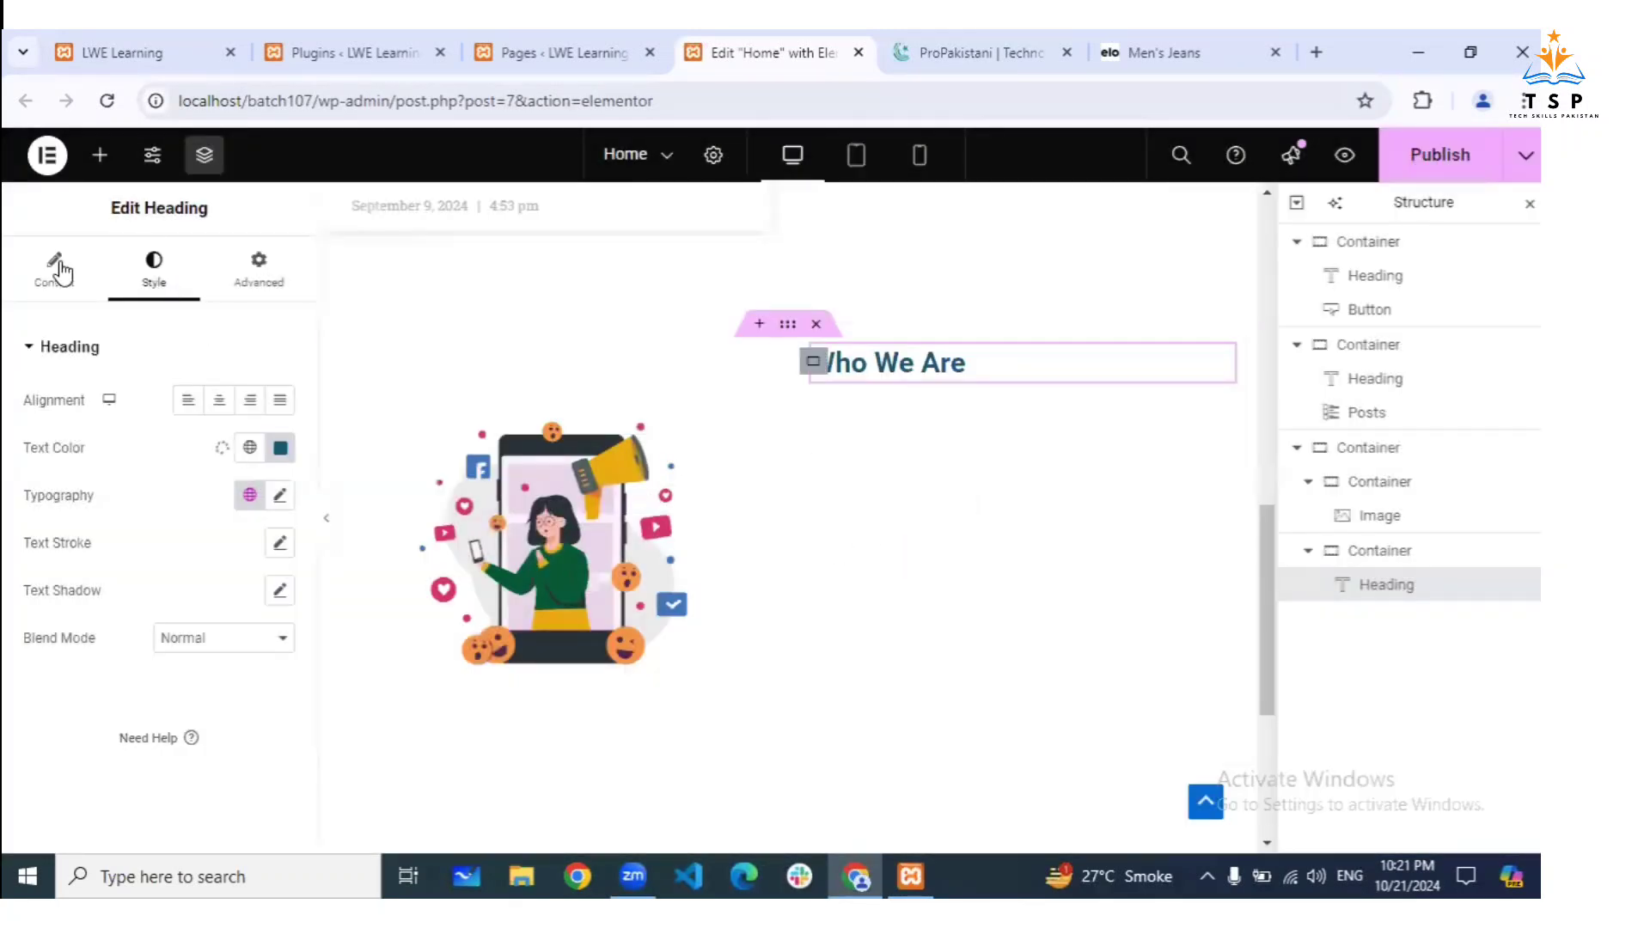
Add a Text Editor widget below the Who We Are heading and repeat its Lorem ipsum paragraph until it appears four times
click(99, 154)
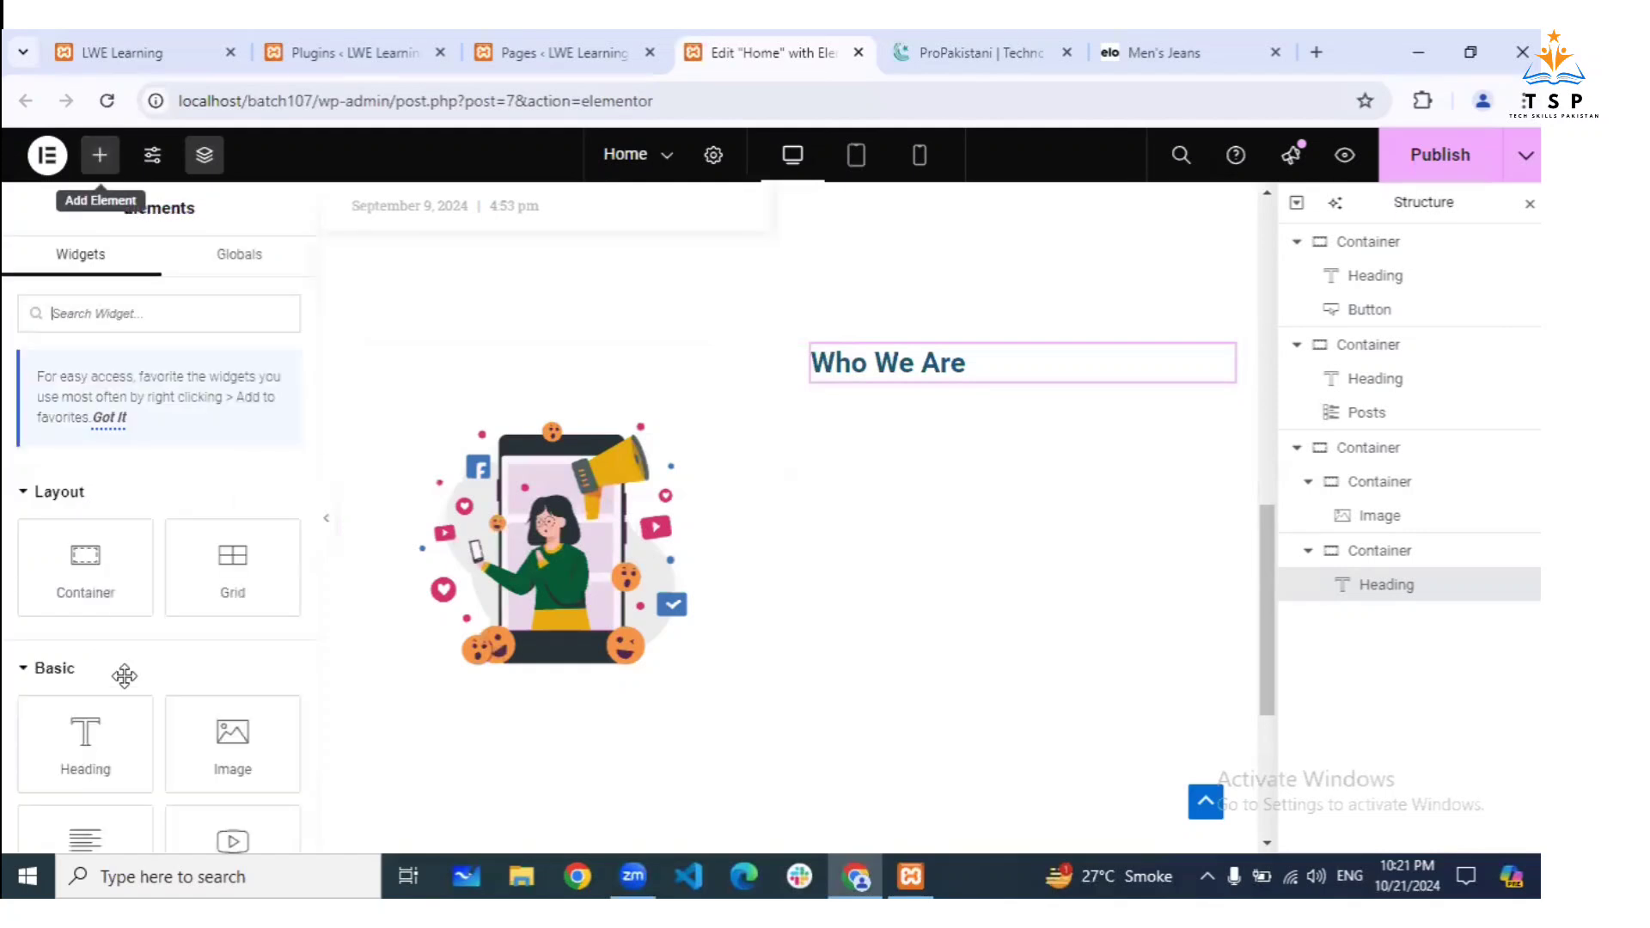
scroll(114, 774, down, 1)
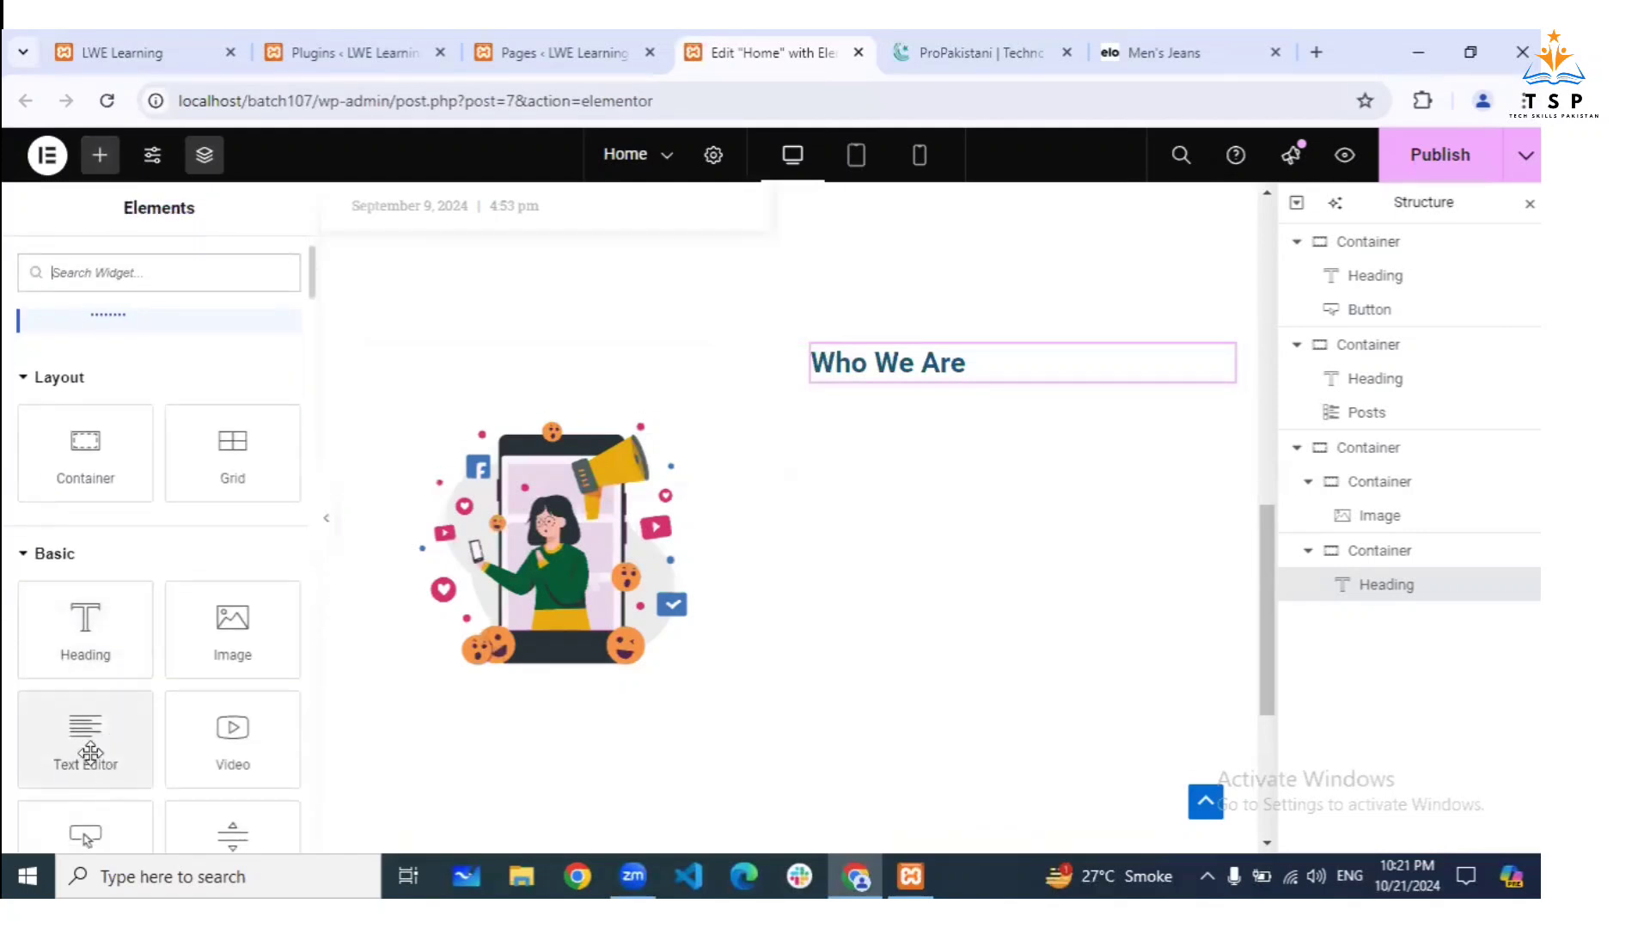
drag(80, 756, 997, 379)
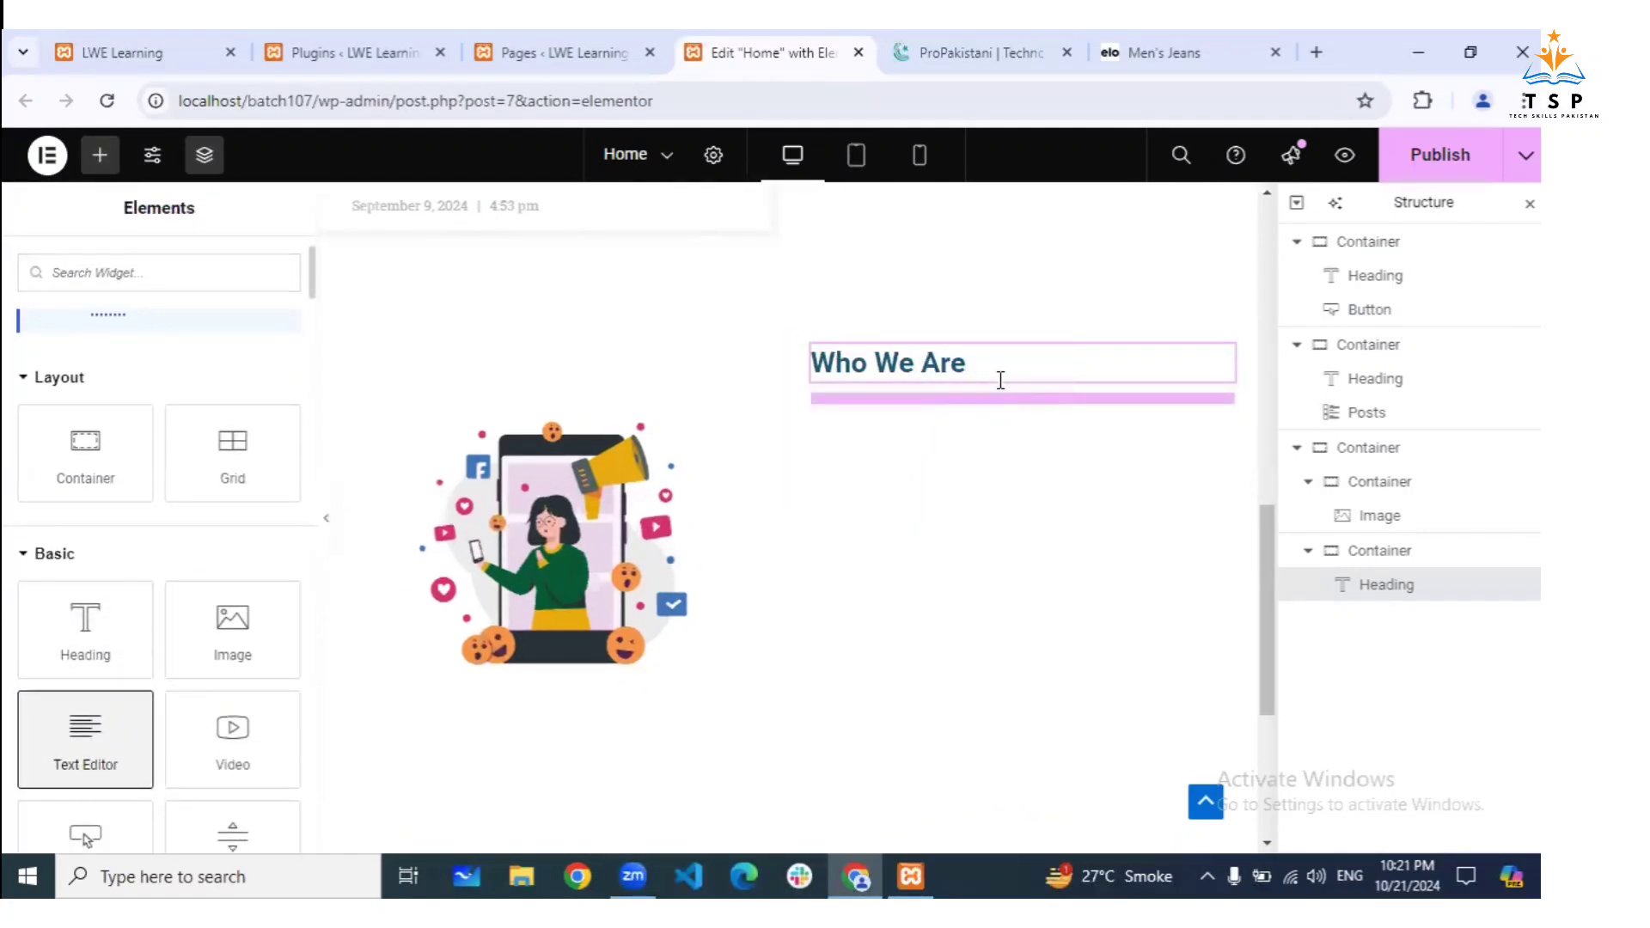
drag(160, 731, 36, 547)
key(ctrl+c)
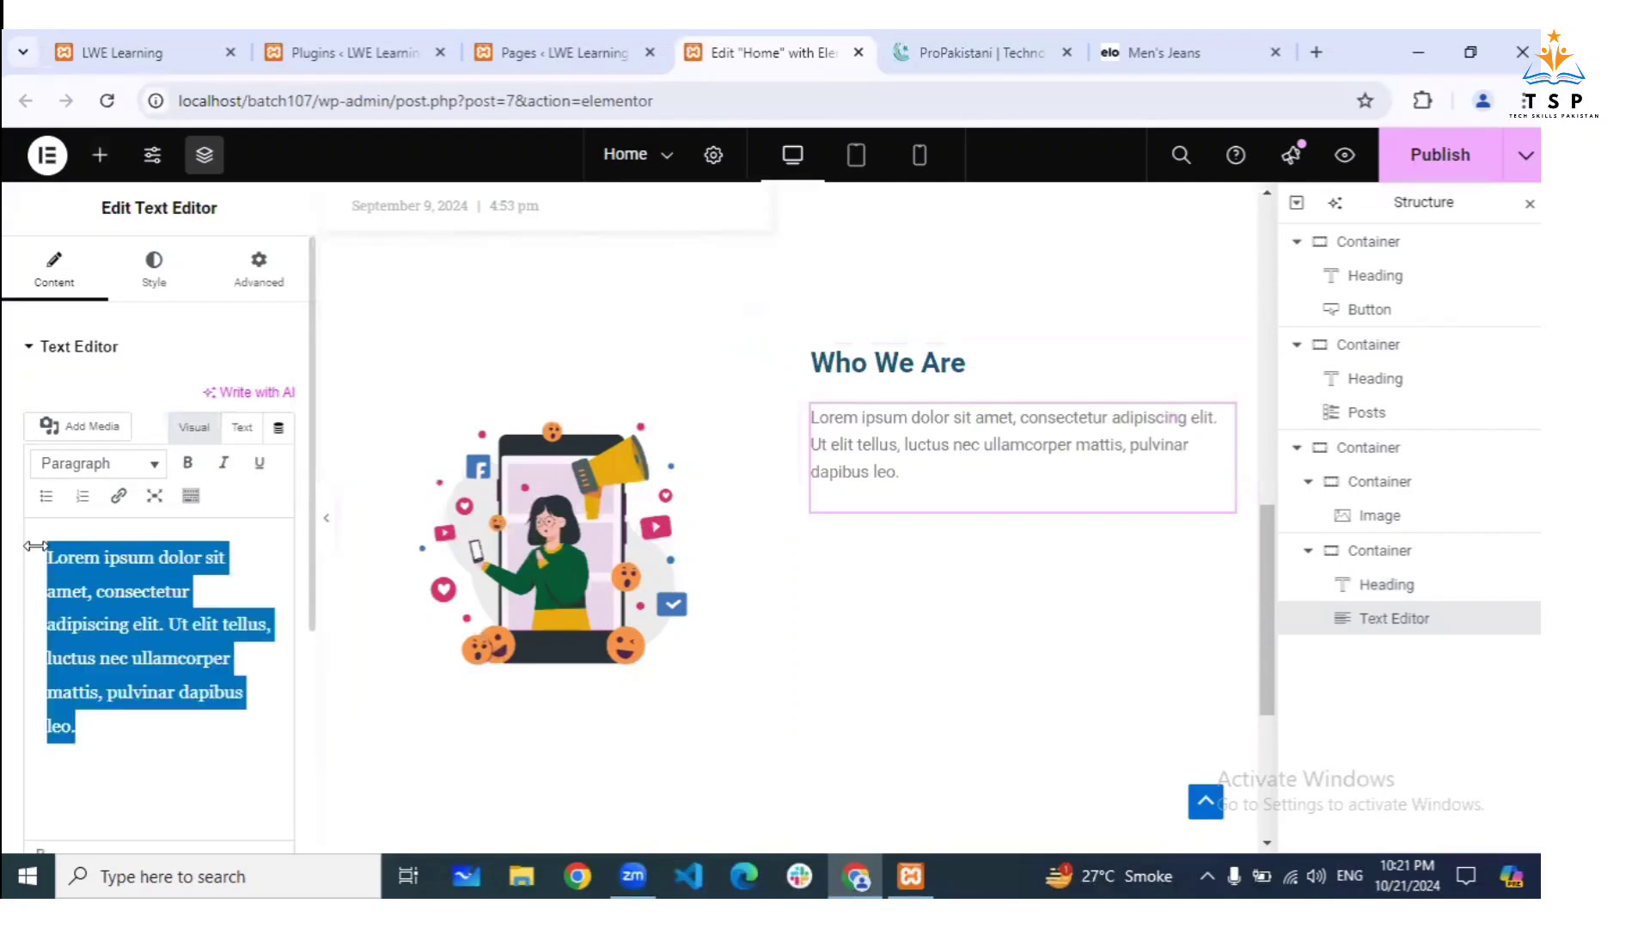
click(131, 704)
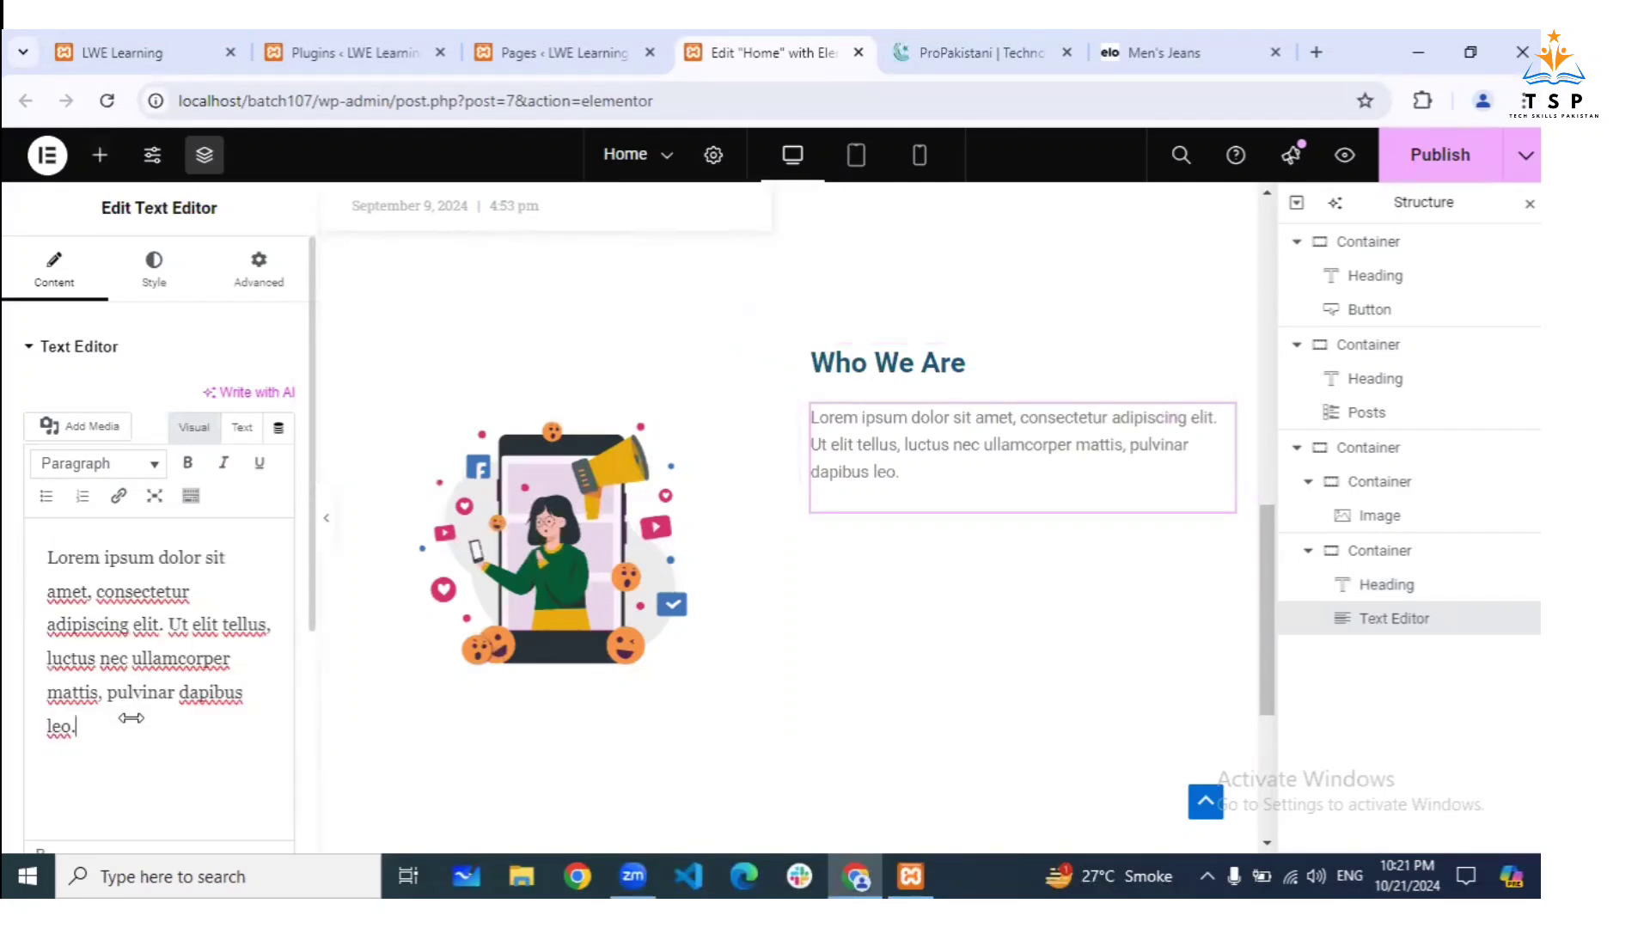
key(ctrl+v)
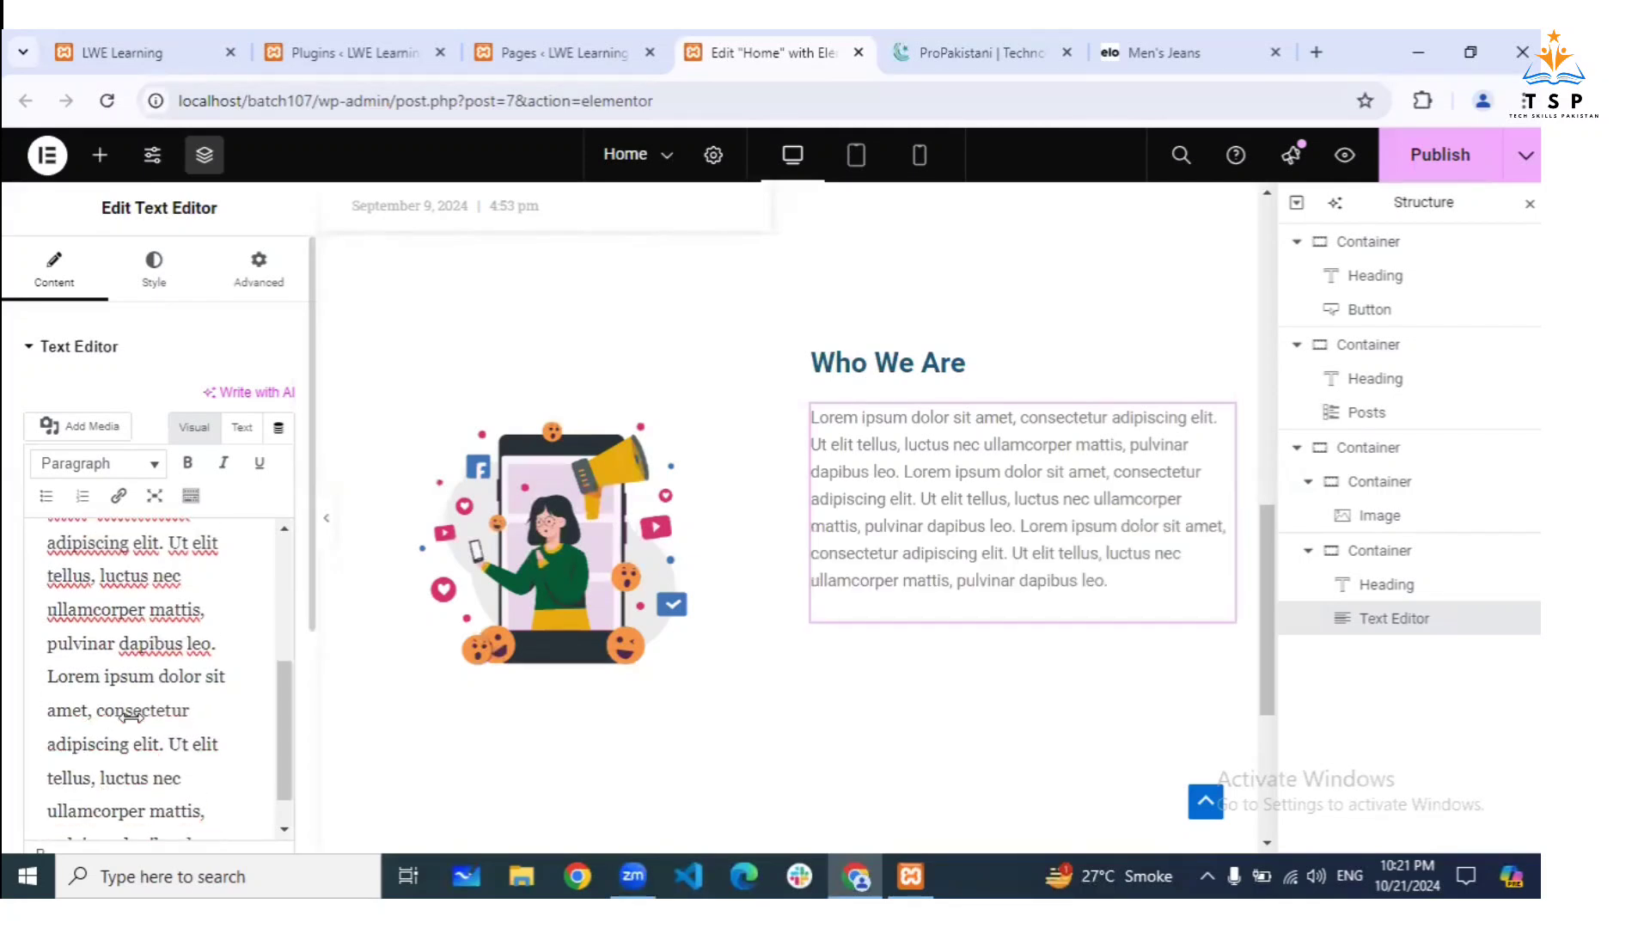
key(ctrl+v)
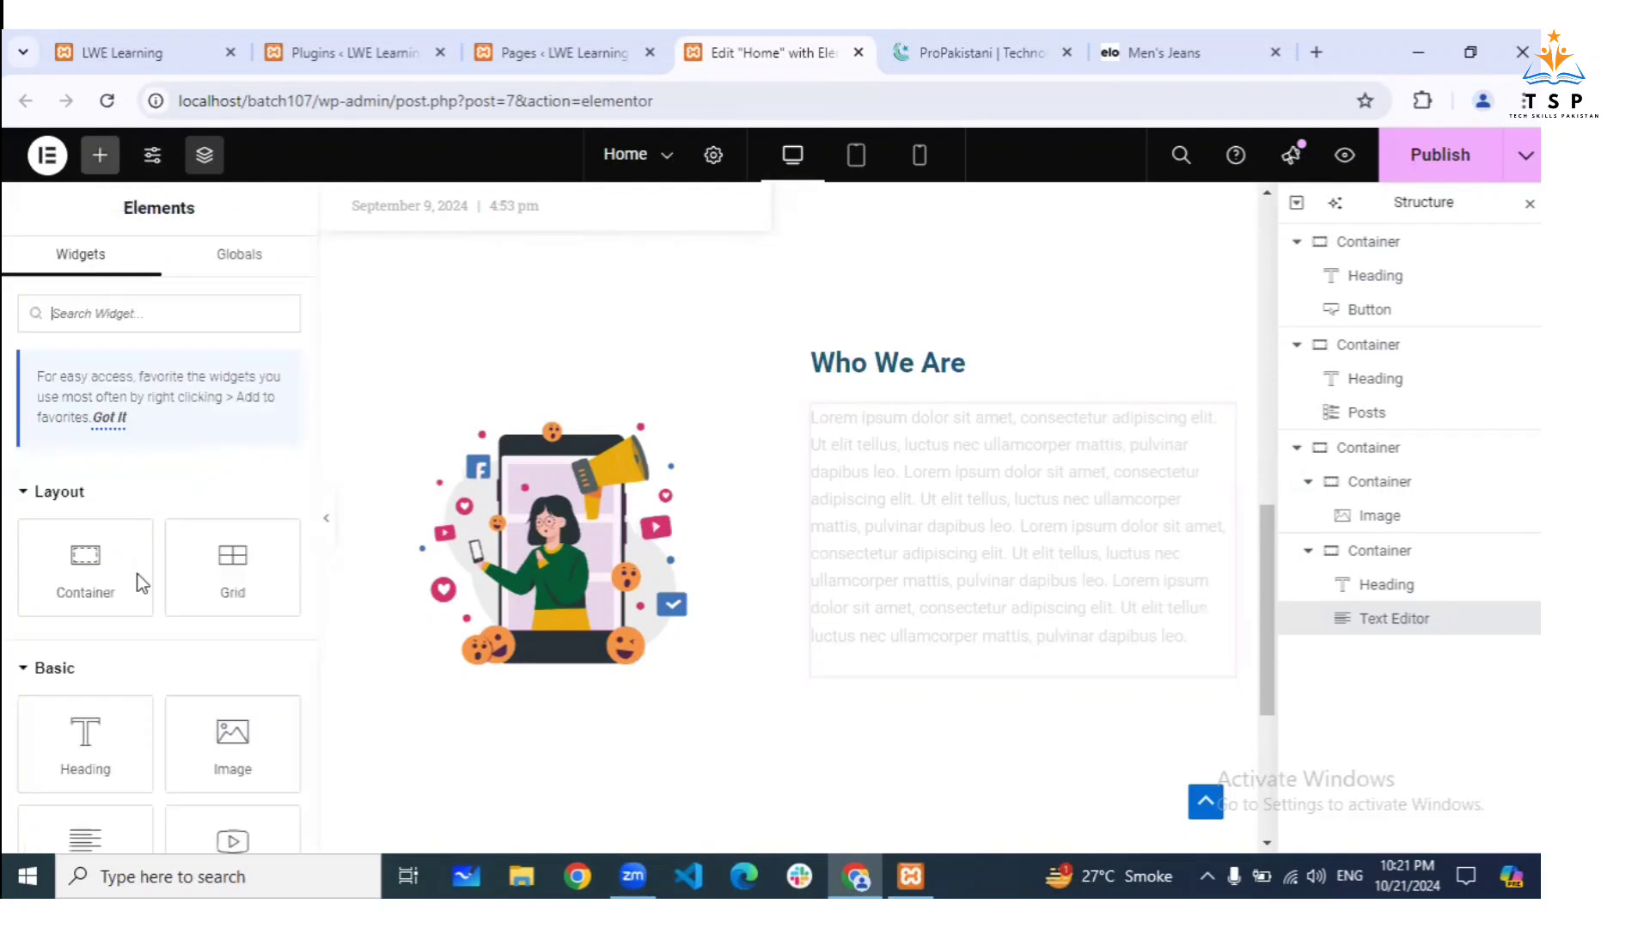
Find the Button widget among the elements and place it below the Lorem ipsum text in the second nested container
scroll(137, 574, down, 5)
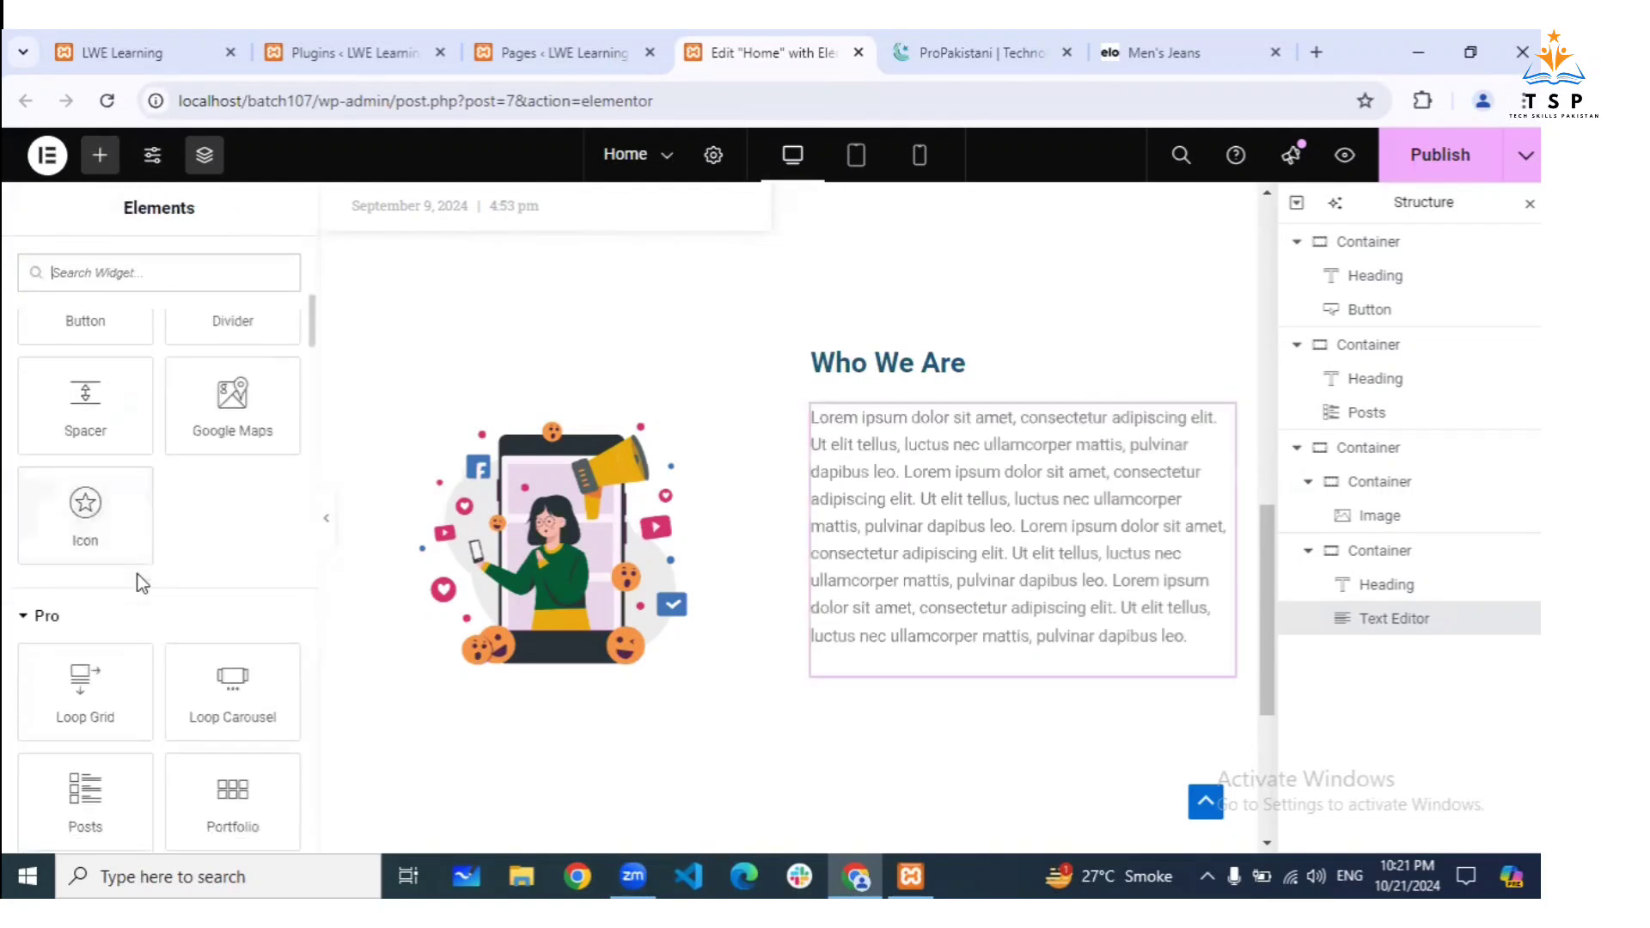
scroll(128, 574, down, 2)
scroll(70, 664, down, 10)
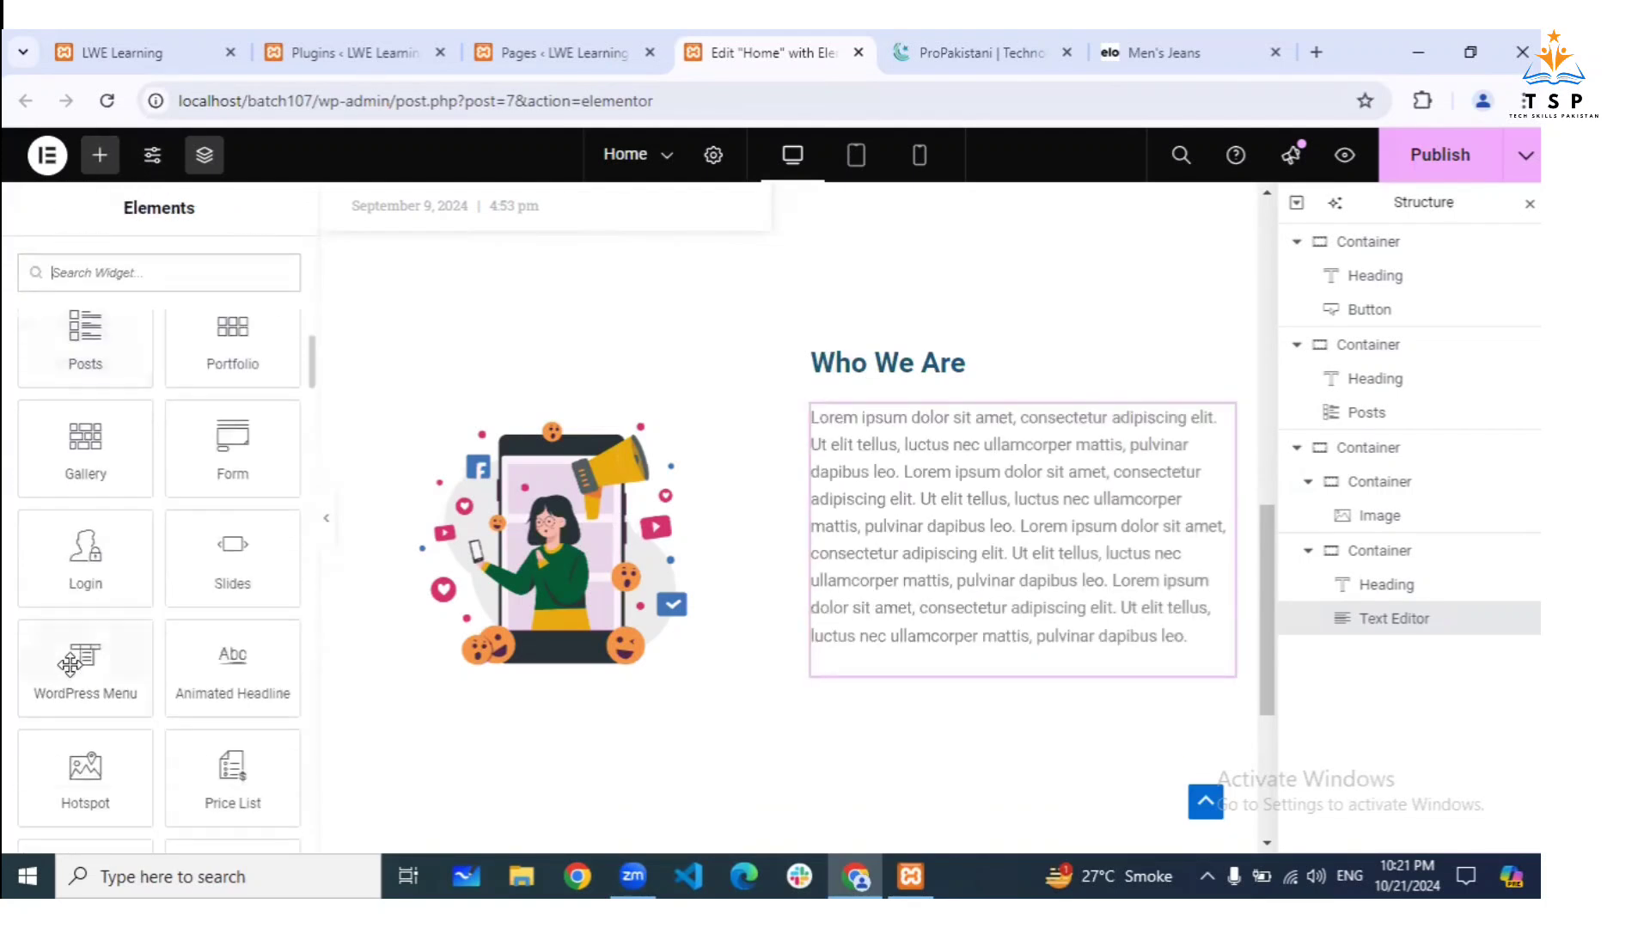
scroll(72, 664, down, 2)
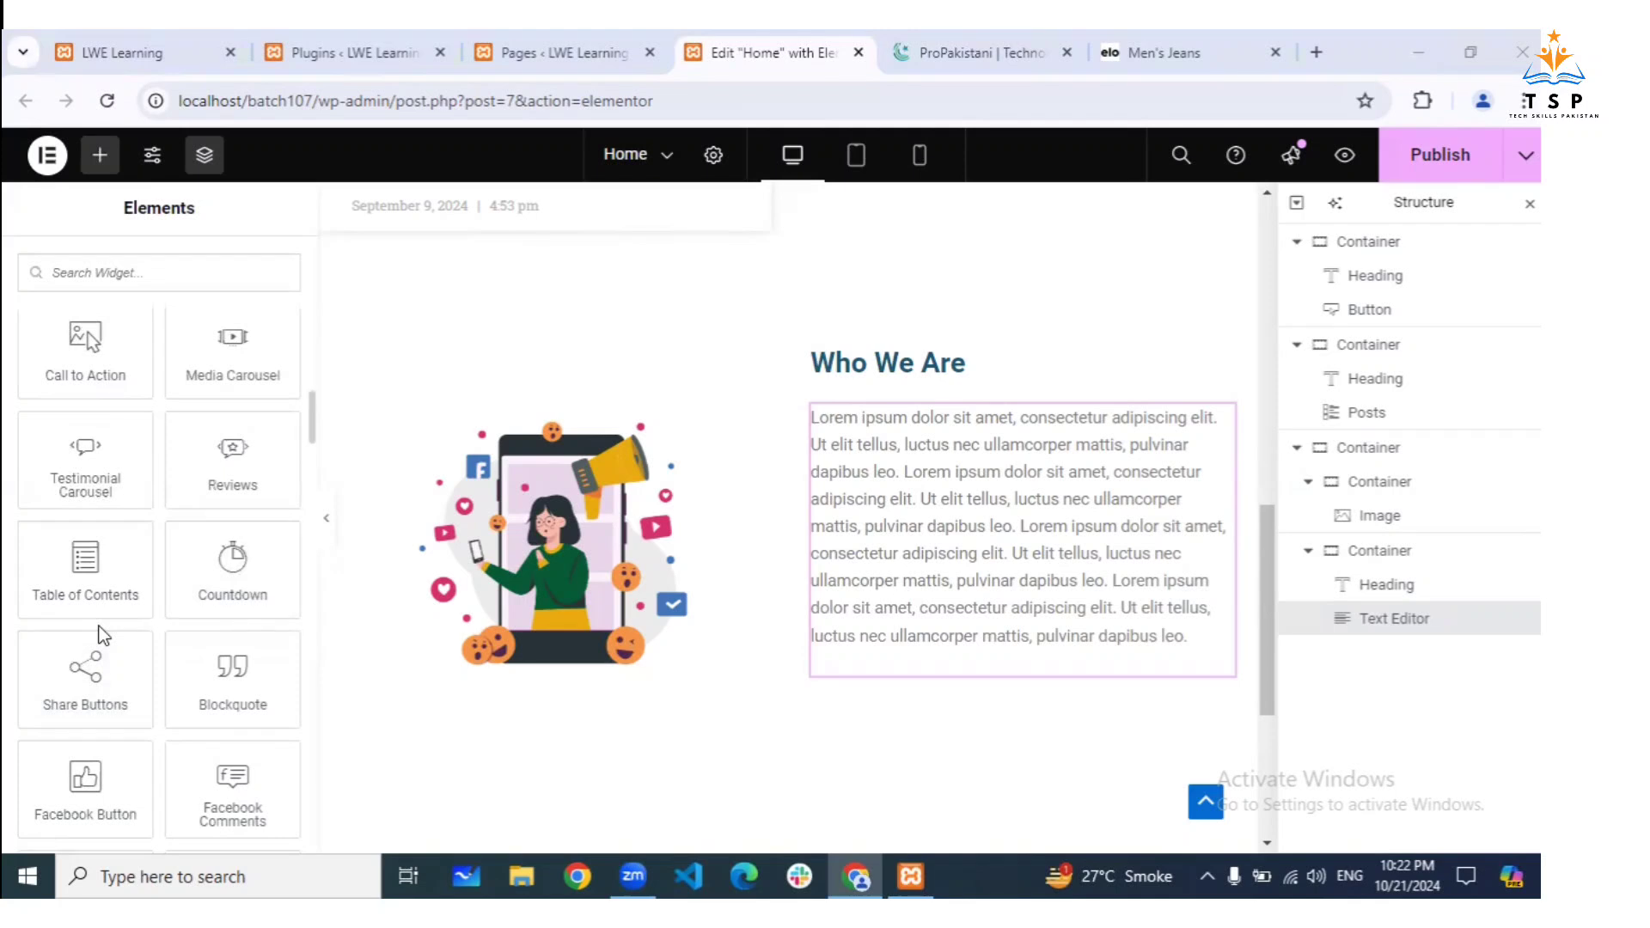
scroll(99, 634, up, 10)
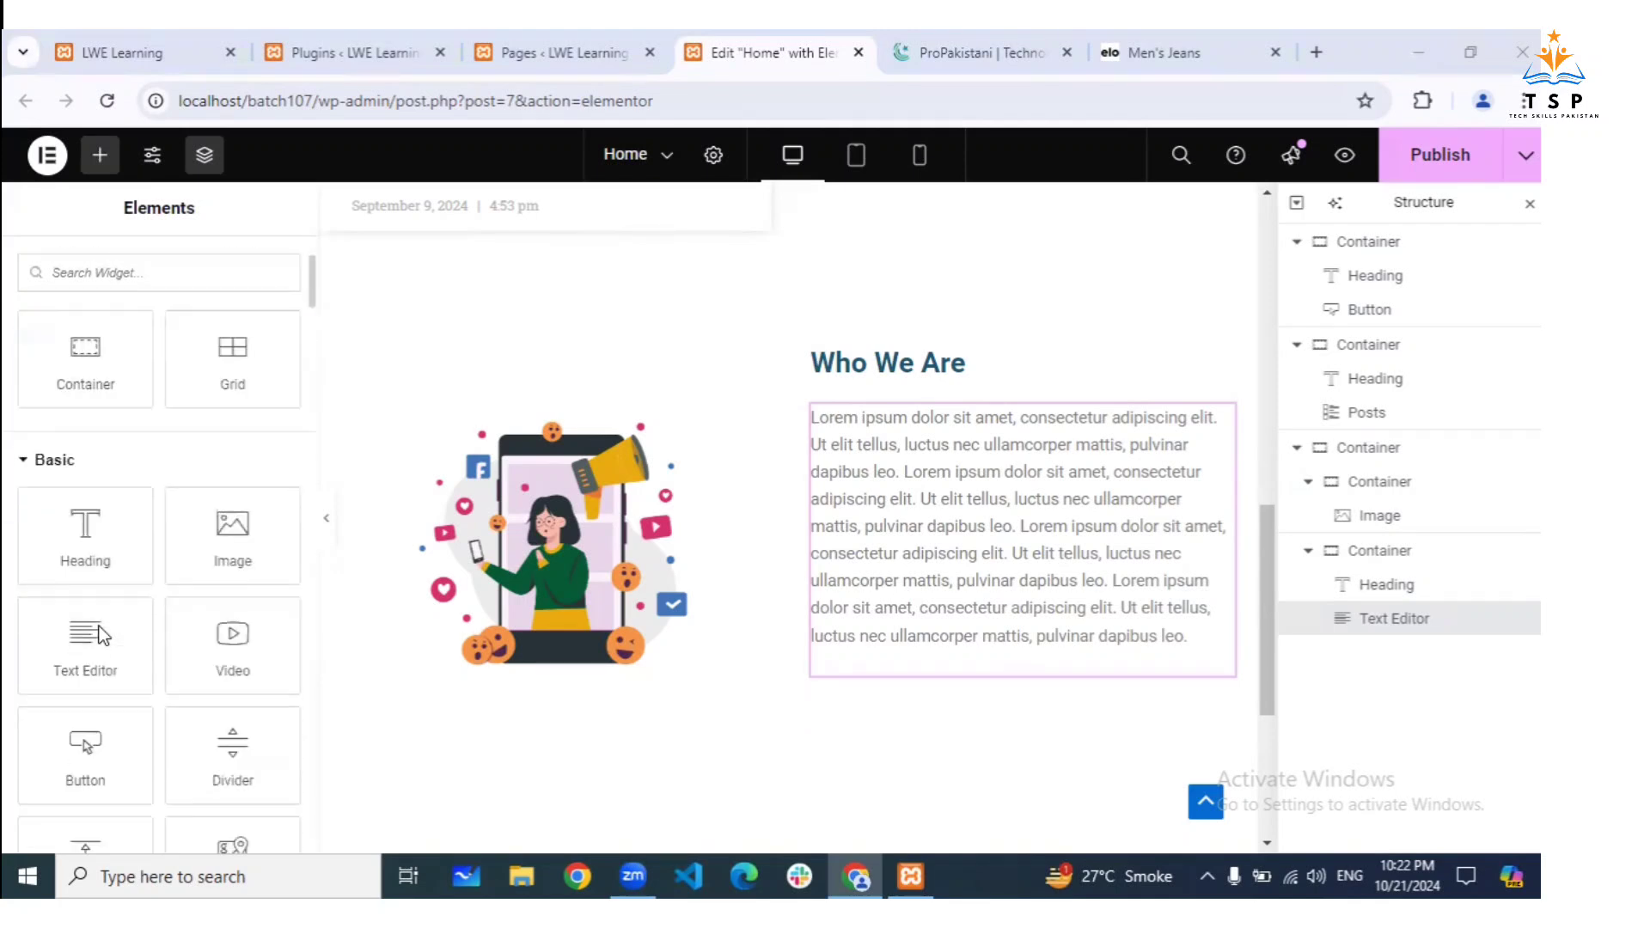
scroll(104, 636, down, 3)
drag(90, 641, 906, 647)
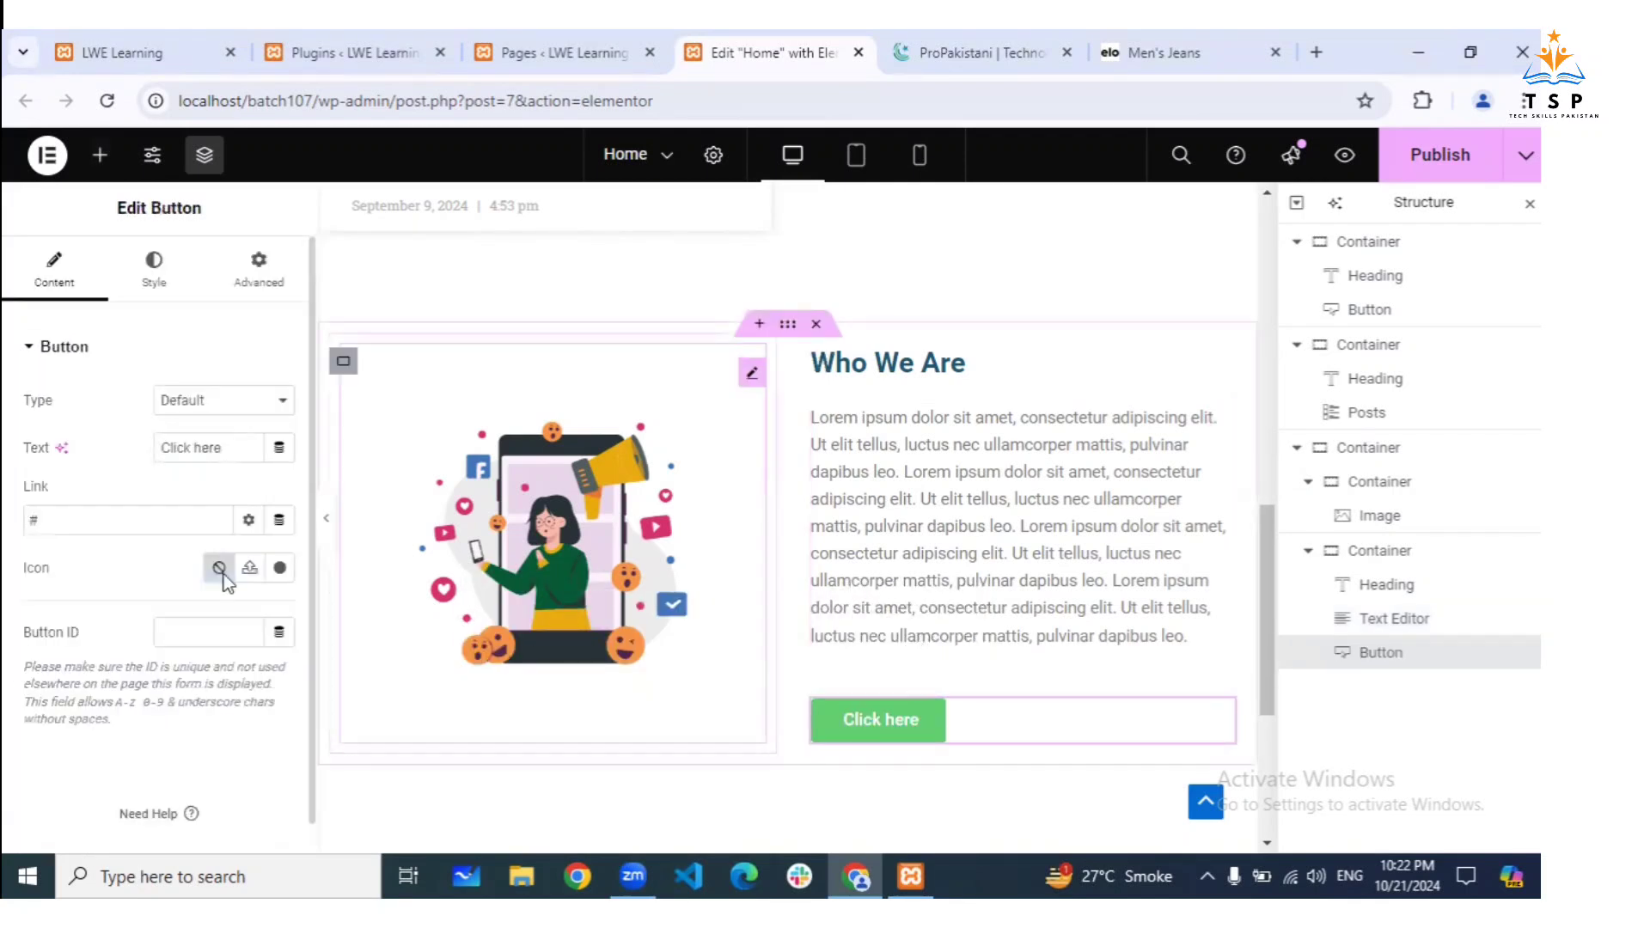
Set the new button's text to "Contact Us"
scroll(1034, 511, down, 2)
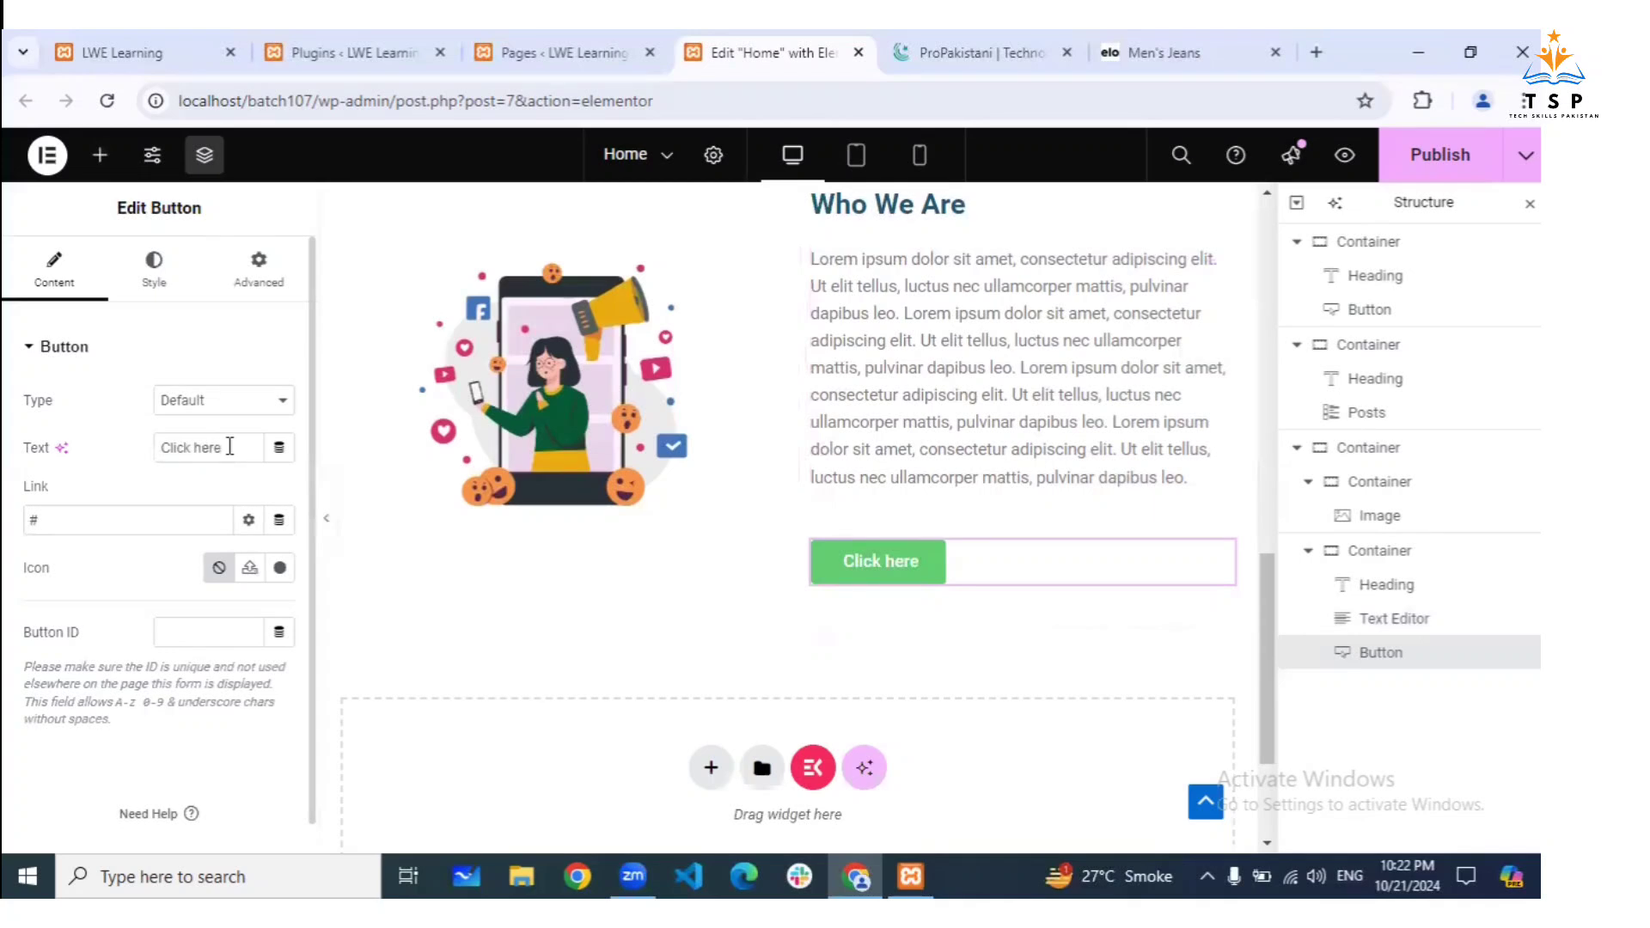
drag(229, 446, 44, 464)
text(Co)
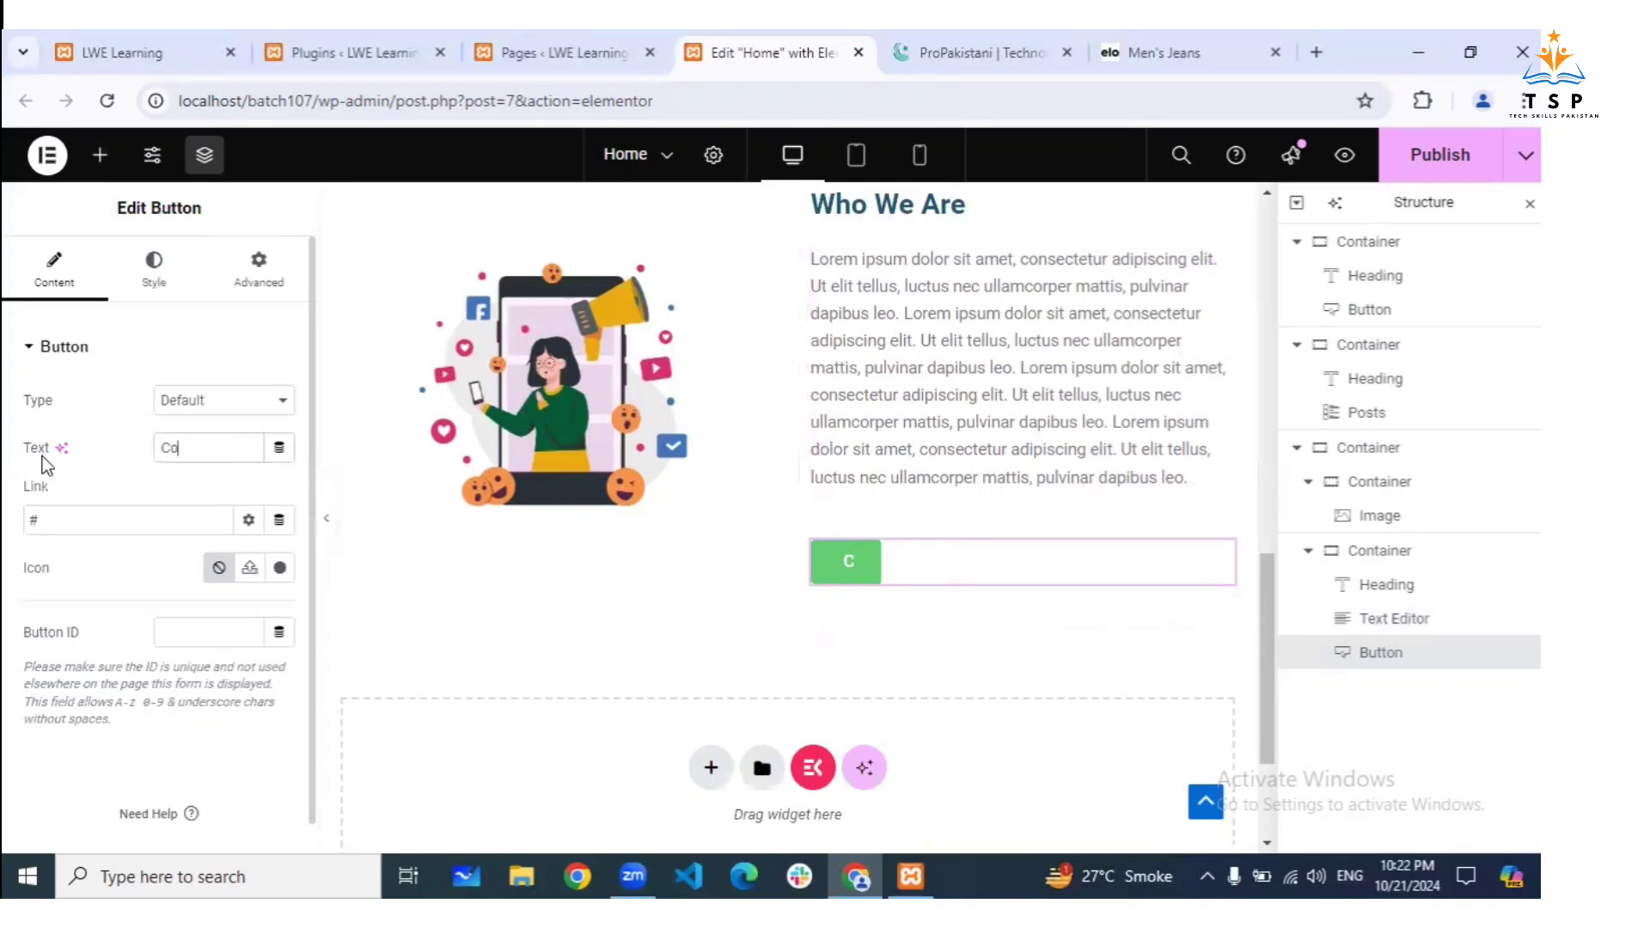
text(ntact)
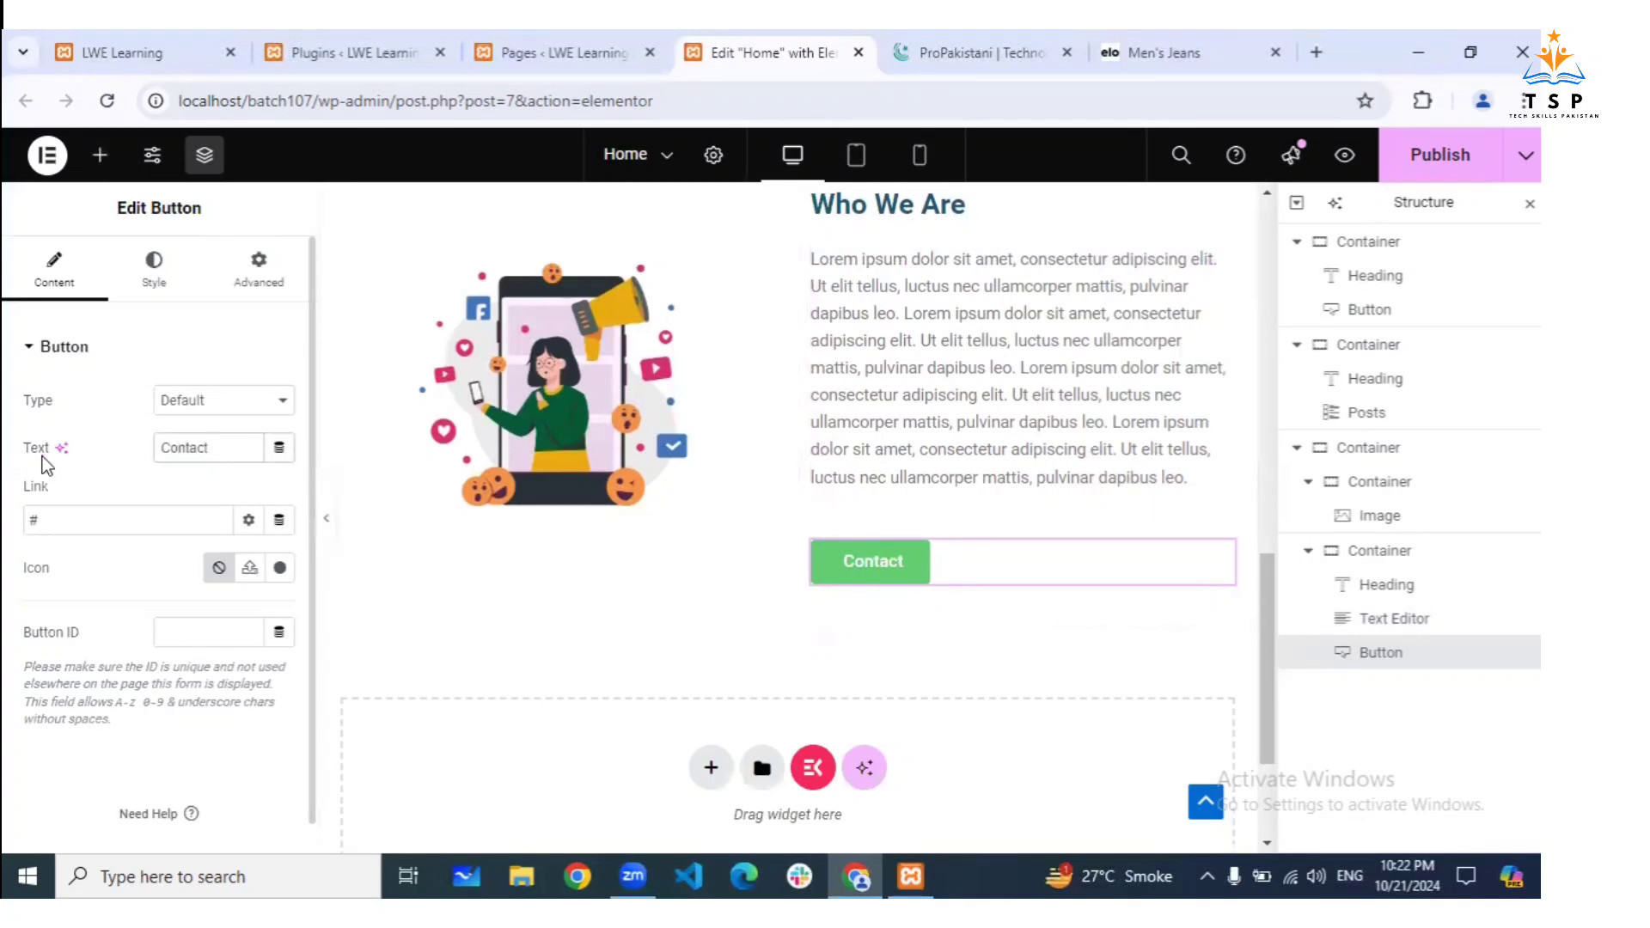
text( Us)
Apply the Dark Blue global color to the Contact Us button's background and briefly preview the section without the editing panels
click(139, 287)
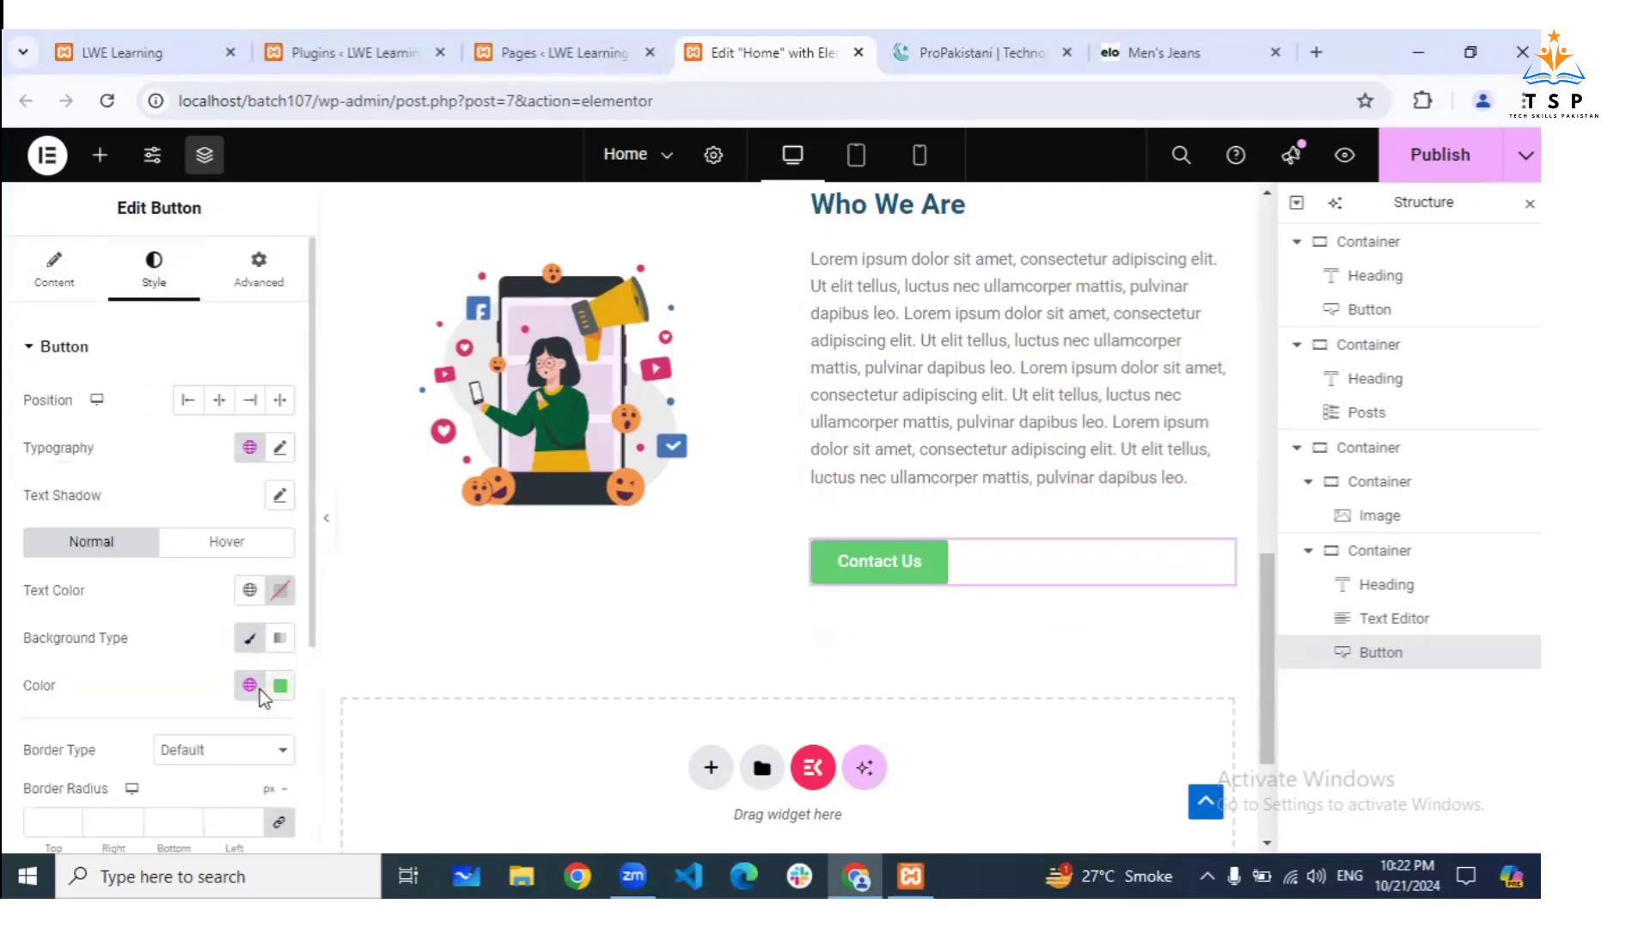
click(250, 685)
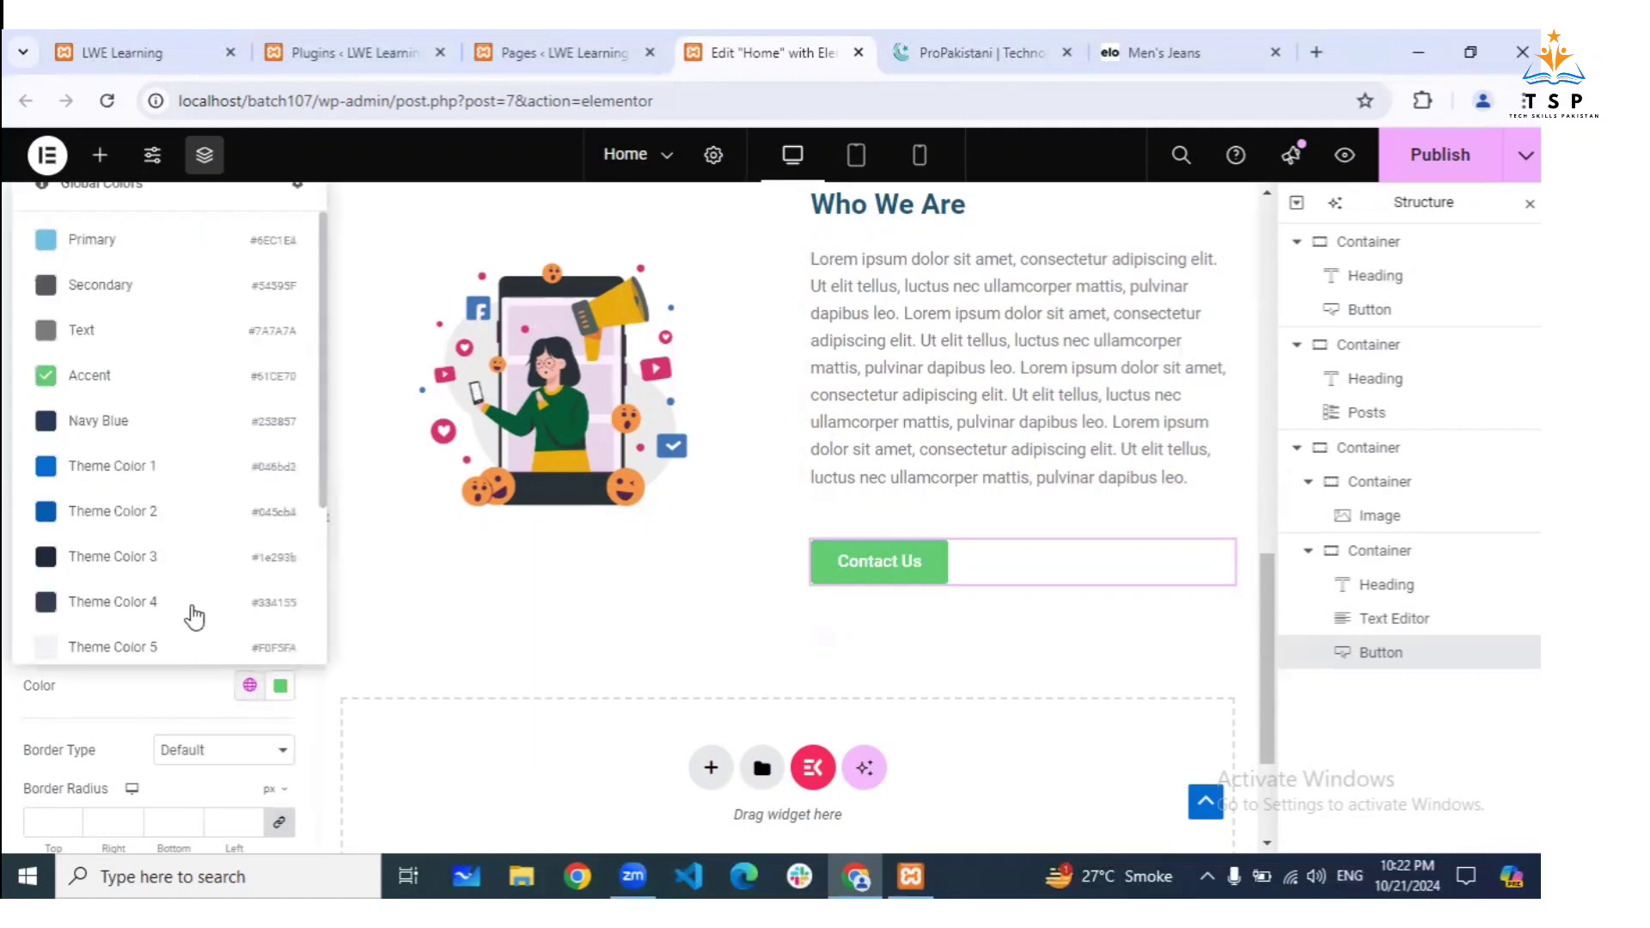
scroll(181, 601, down, 3)
scroll(180, 599, up, 3)
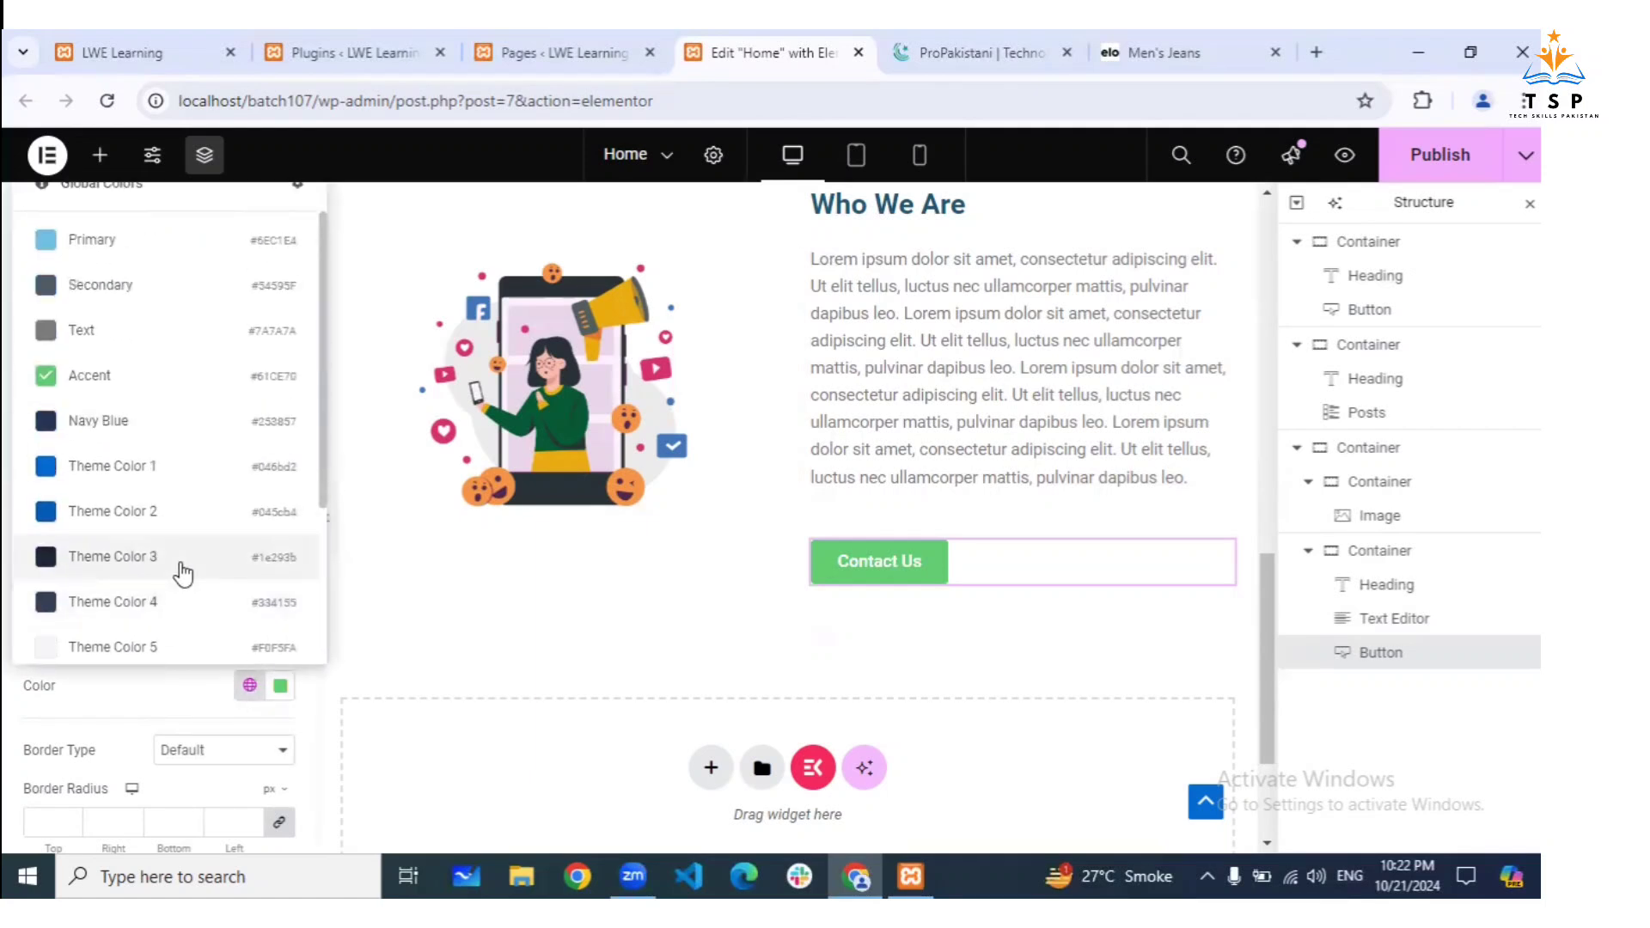
scroll(176, 585, down, 3)
click(127, 645)
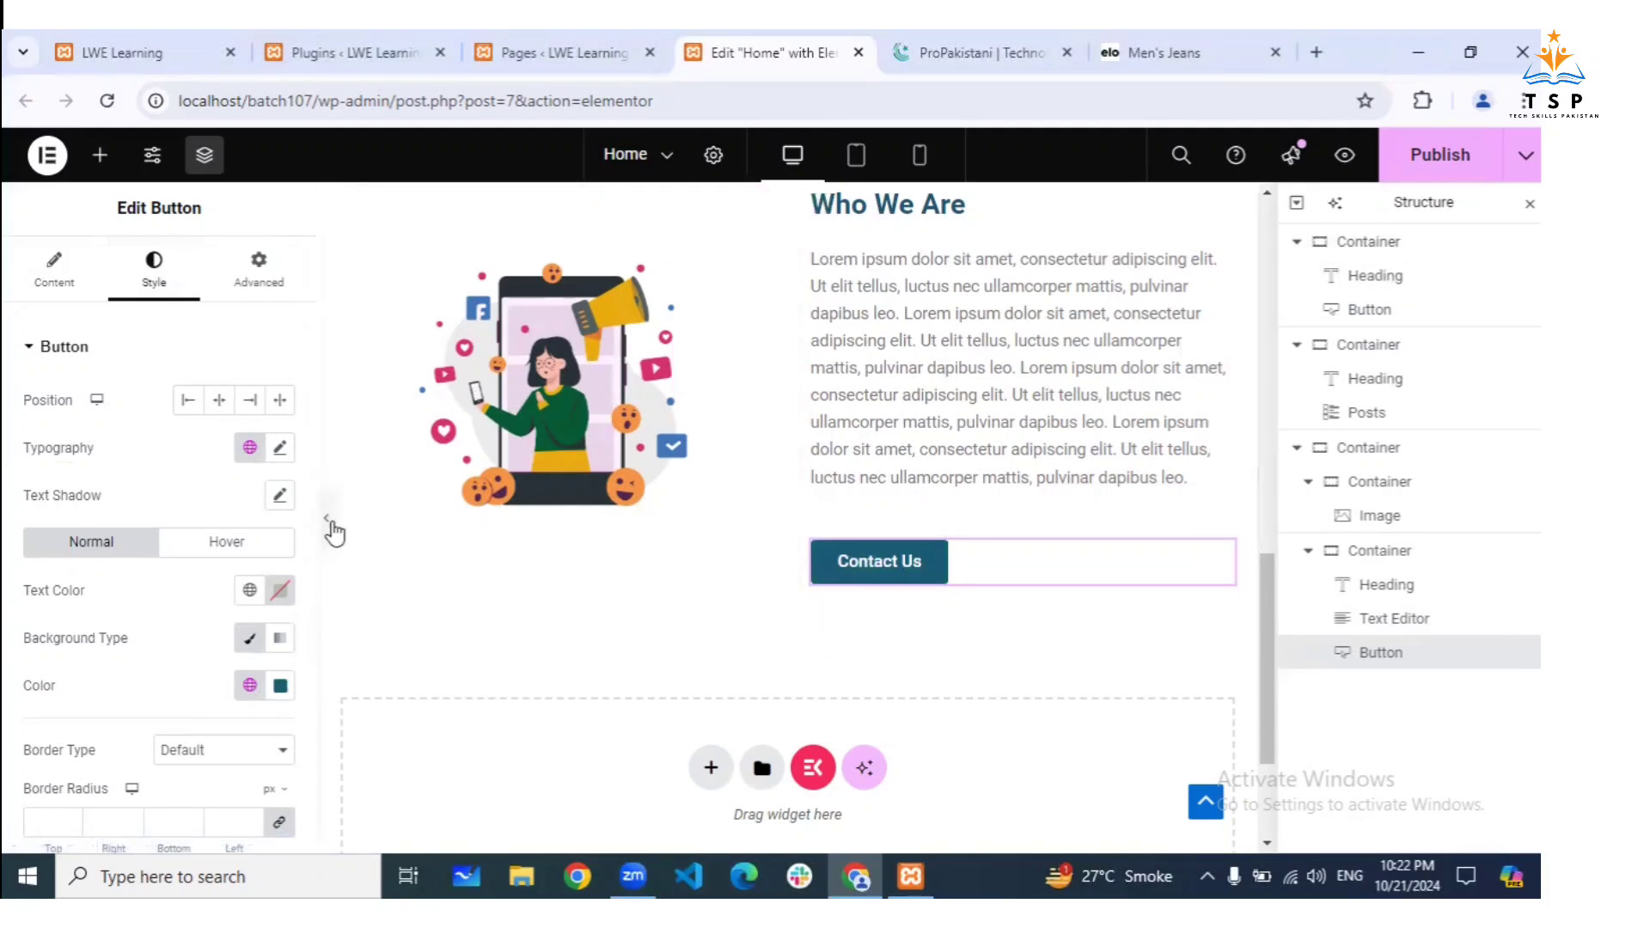
click(327, 520)
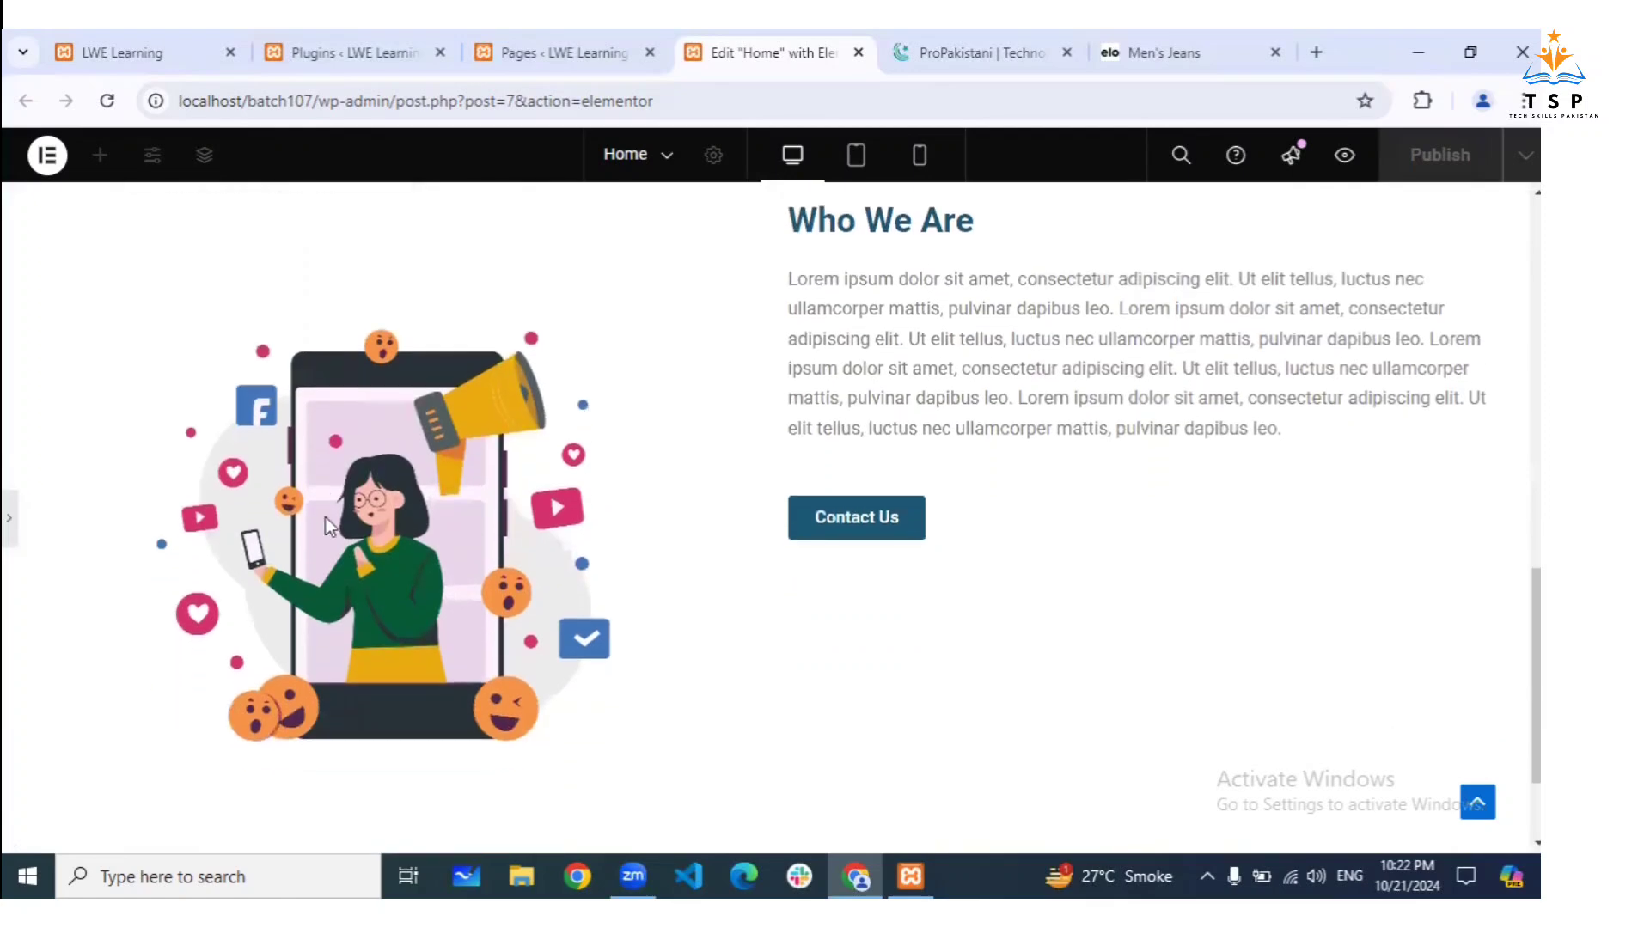
click(10, 523)
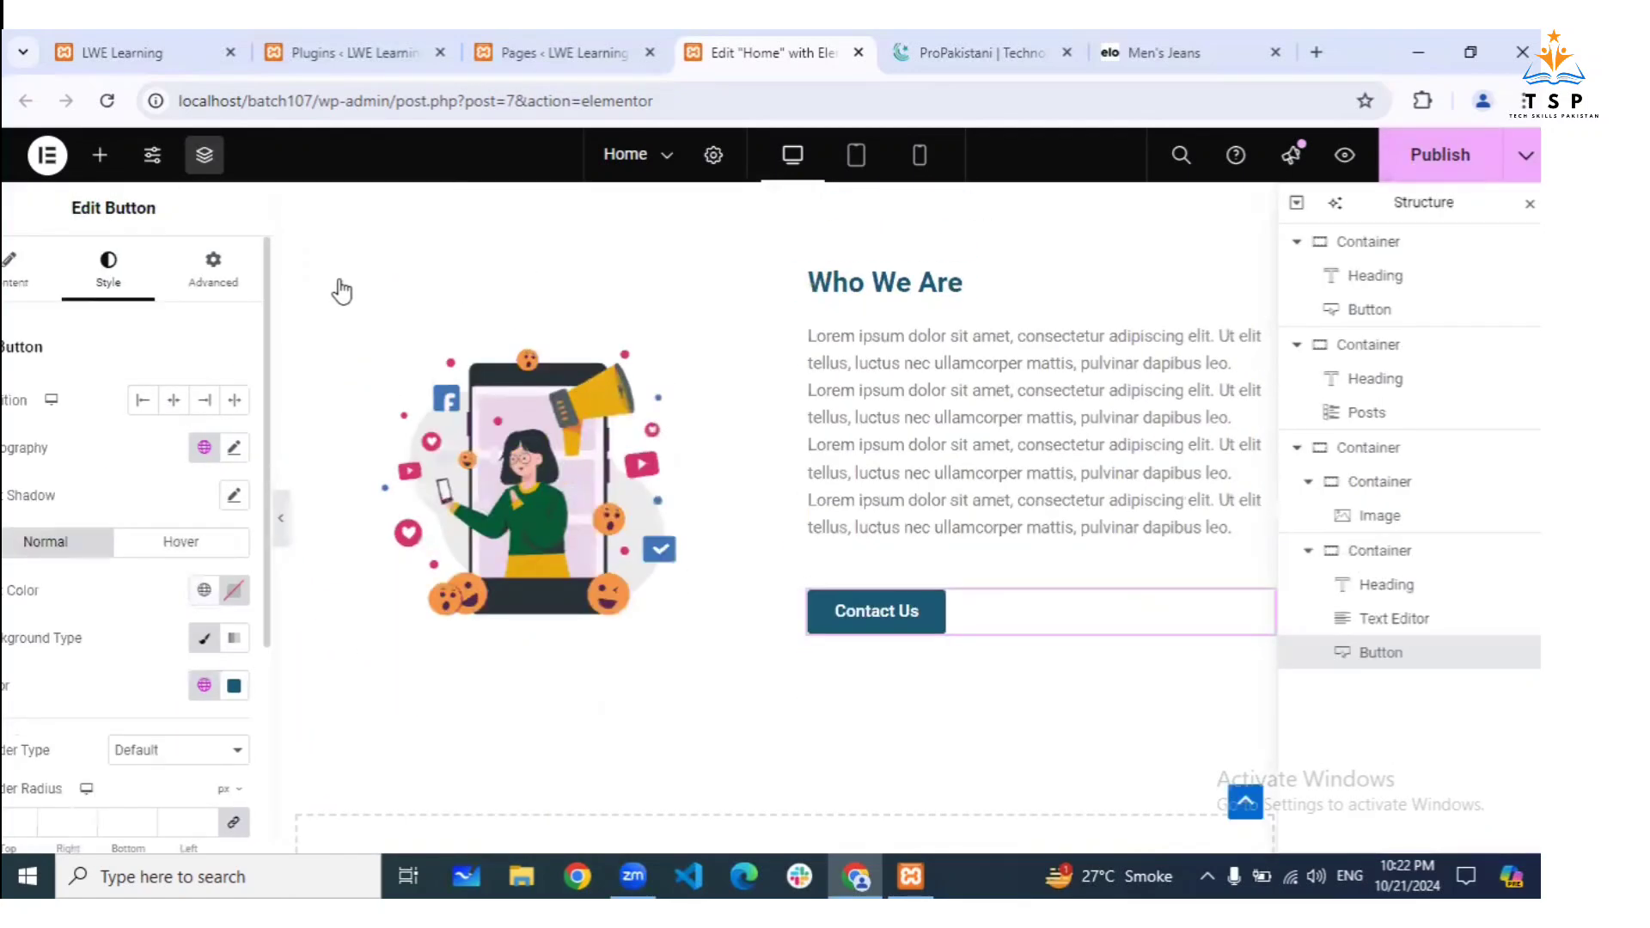
Center the content of the second nested container, holding the Who We Are text and button, vertically with Justify Content
click(340, 280)
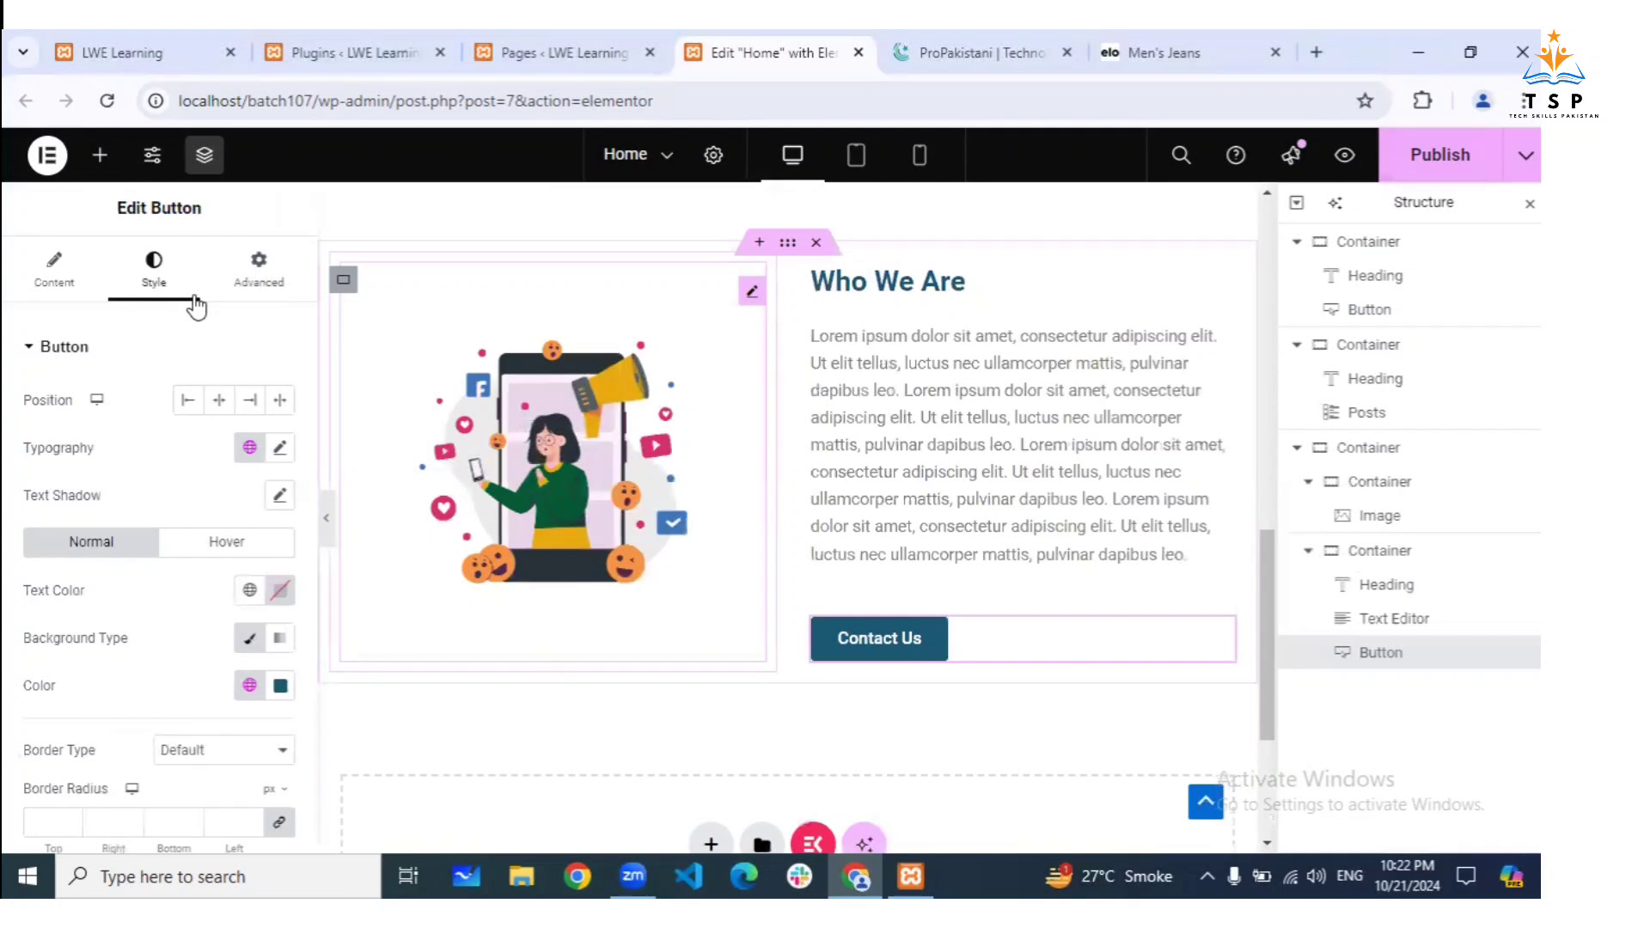
click(56, 282)
scroll(157, 511, down, 1)
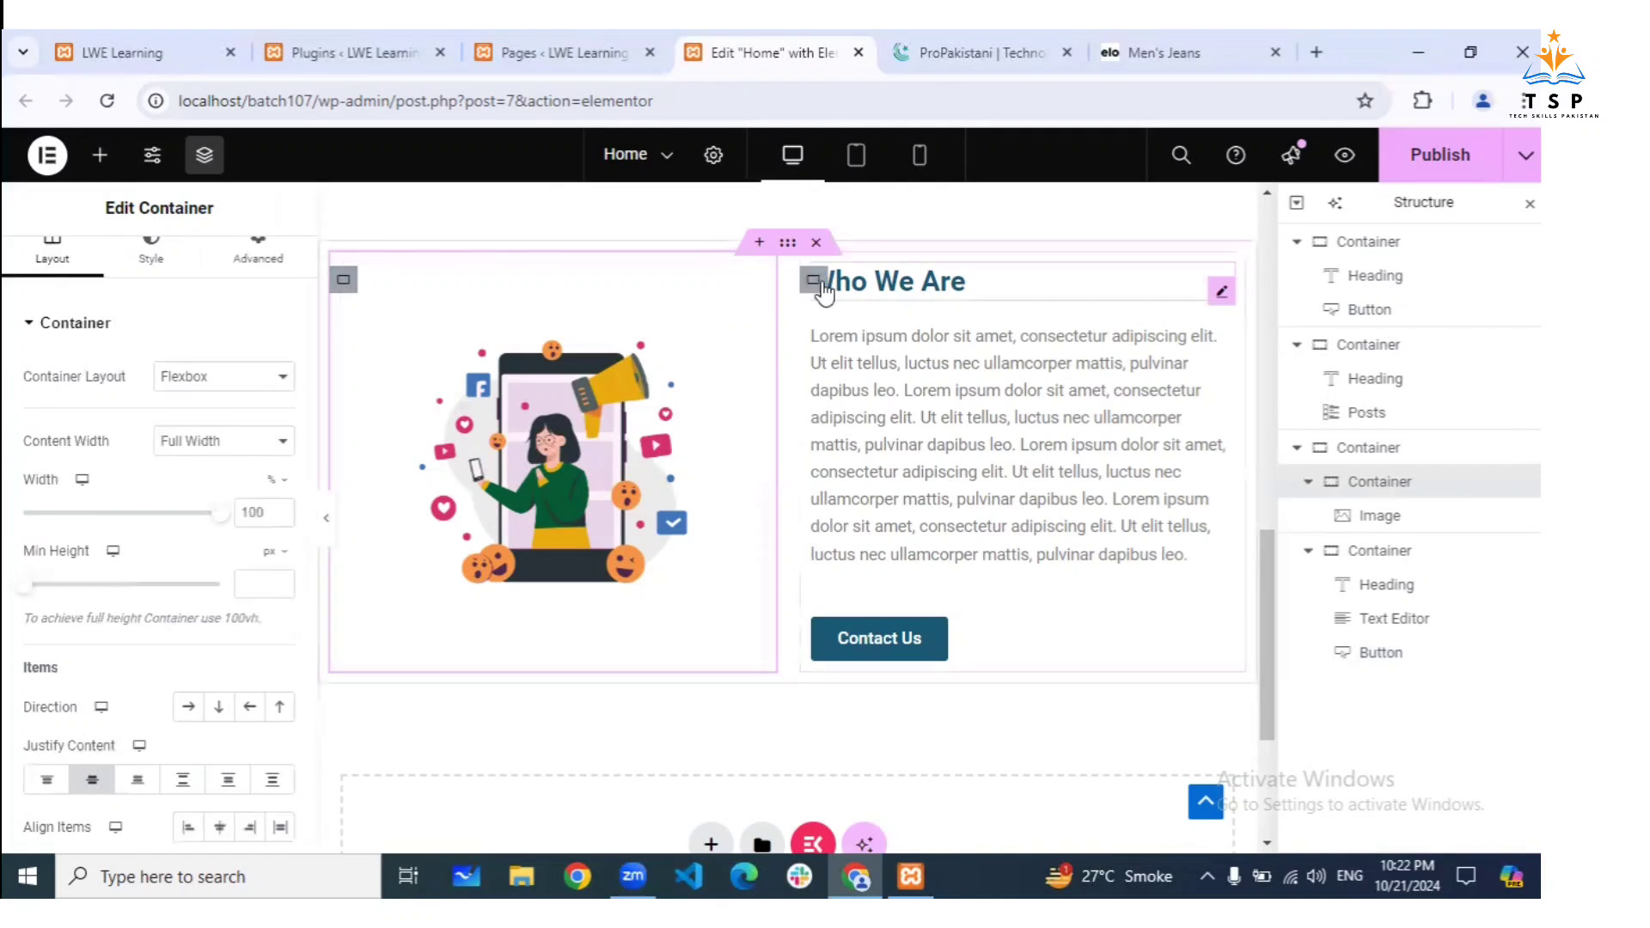
click(743, 317)
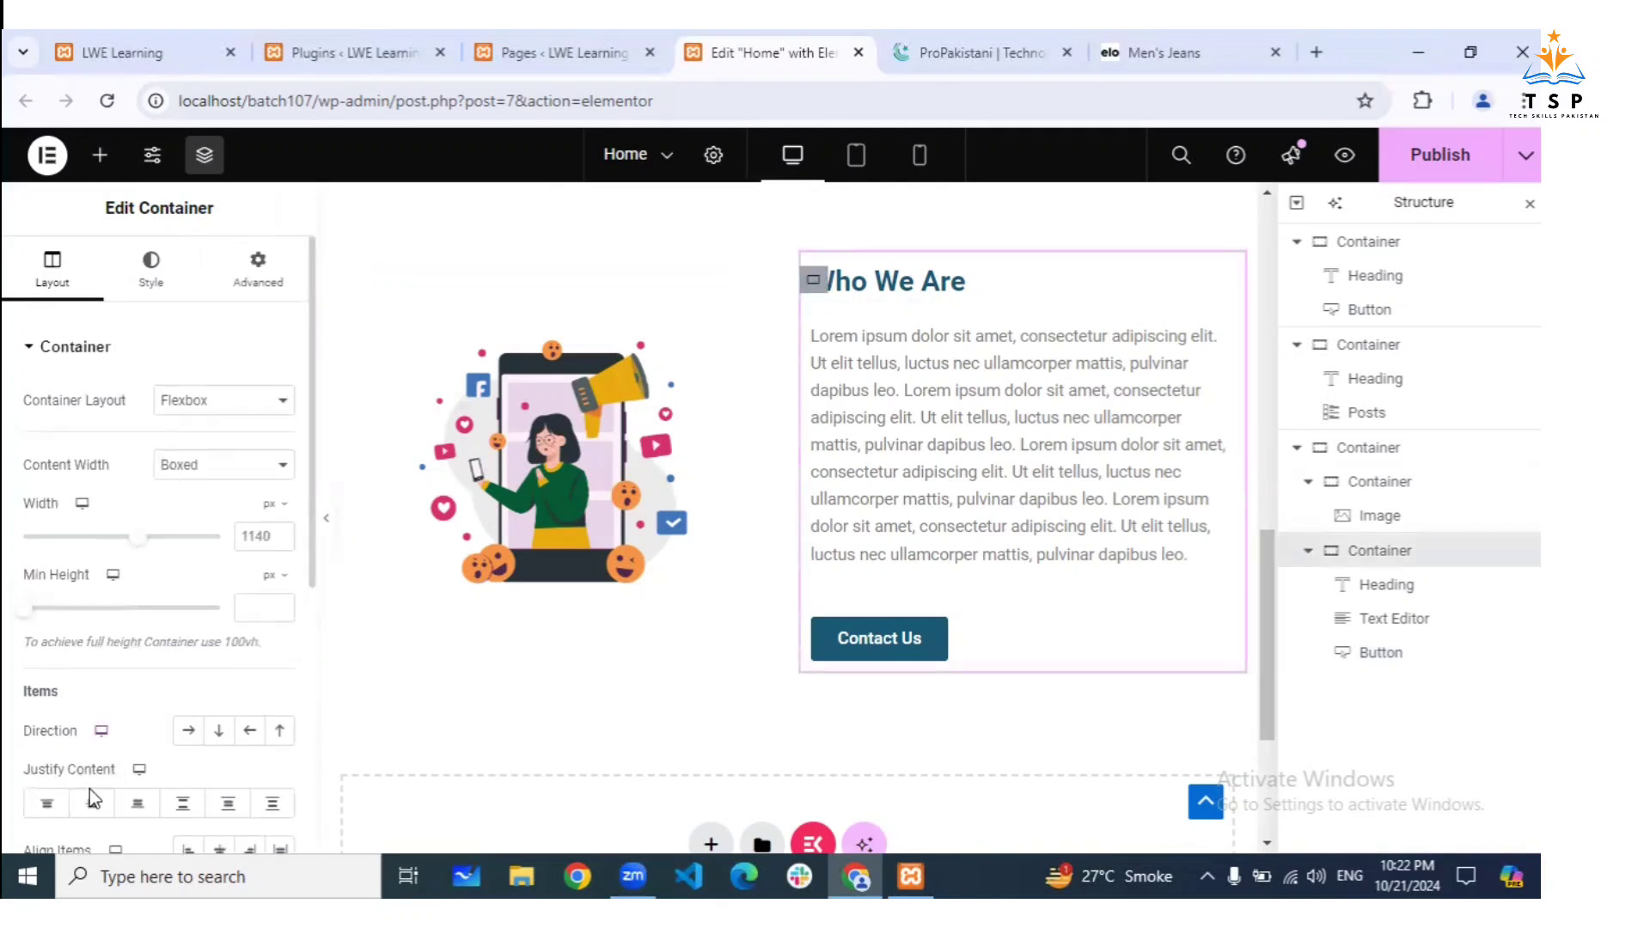
Preview the two-column Who We Are section without the editing panels, including the page areas around it, and restore the panels
click(328, 516)
click(327, 515)
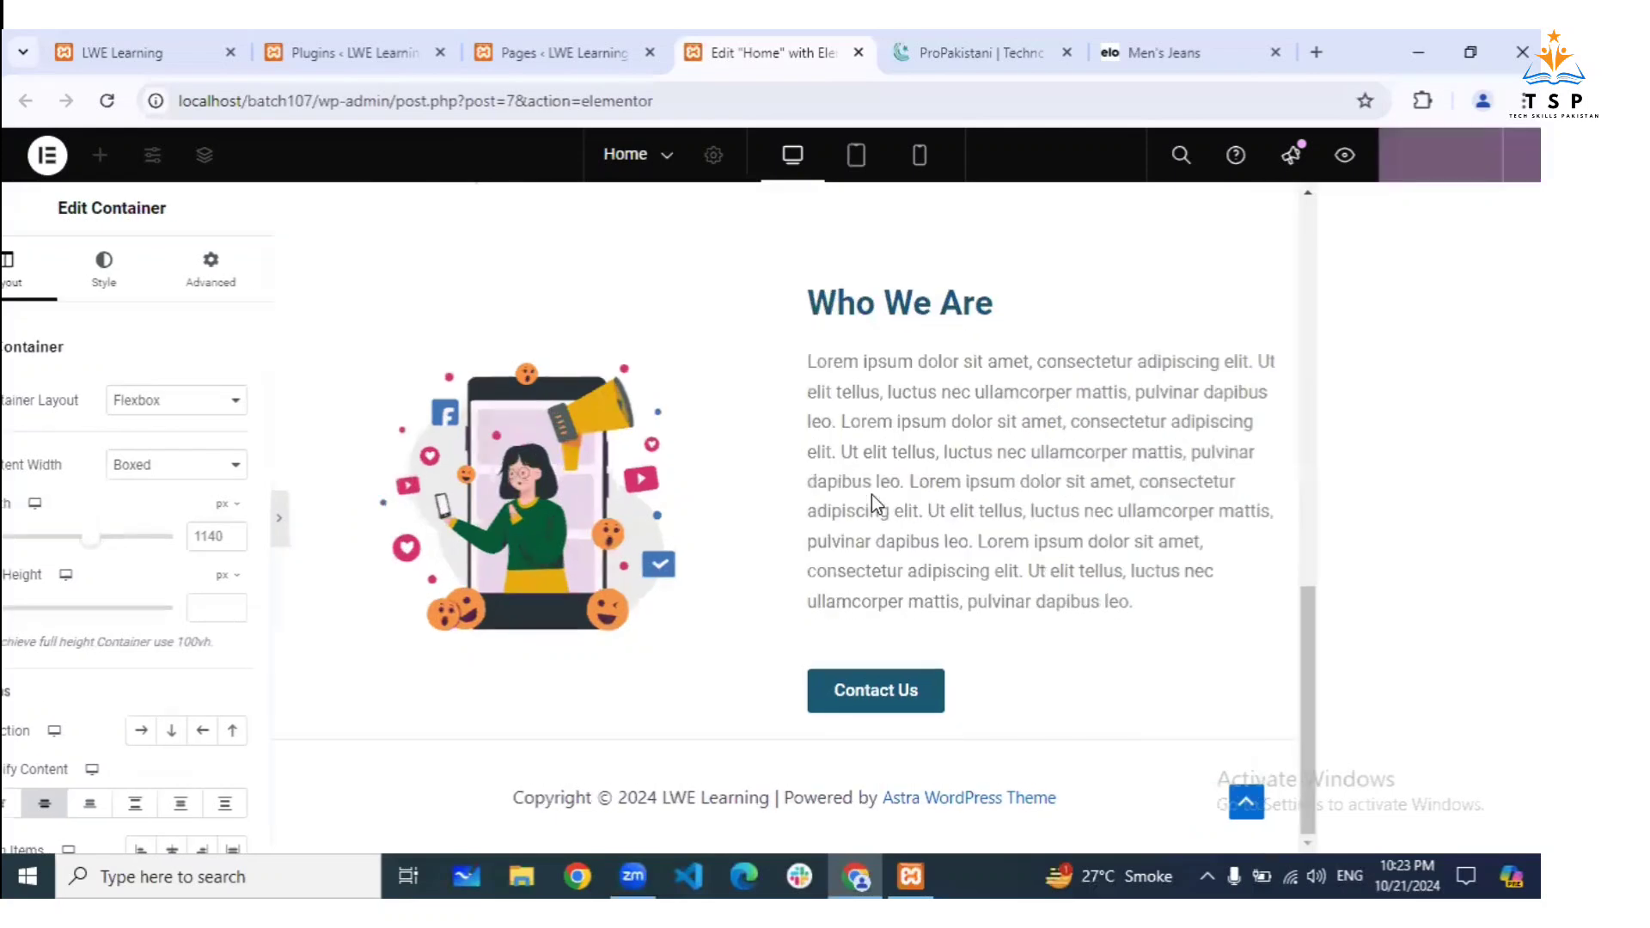
scroll(871, 493, down, 3)
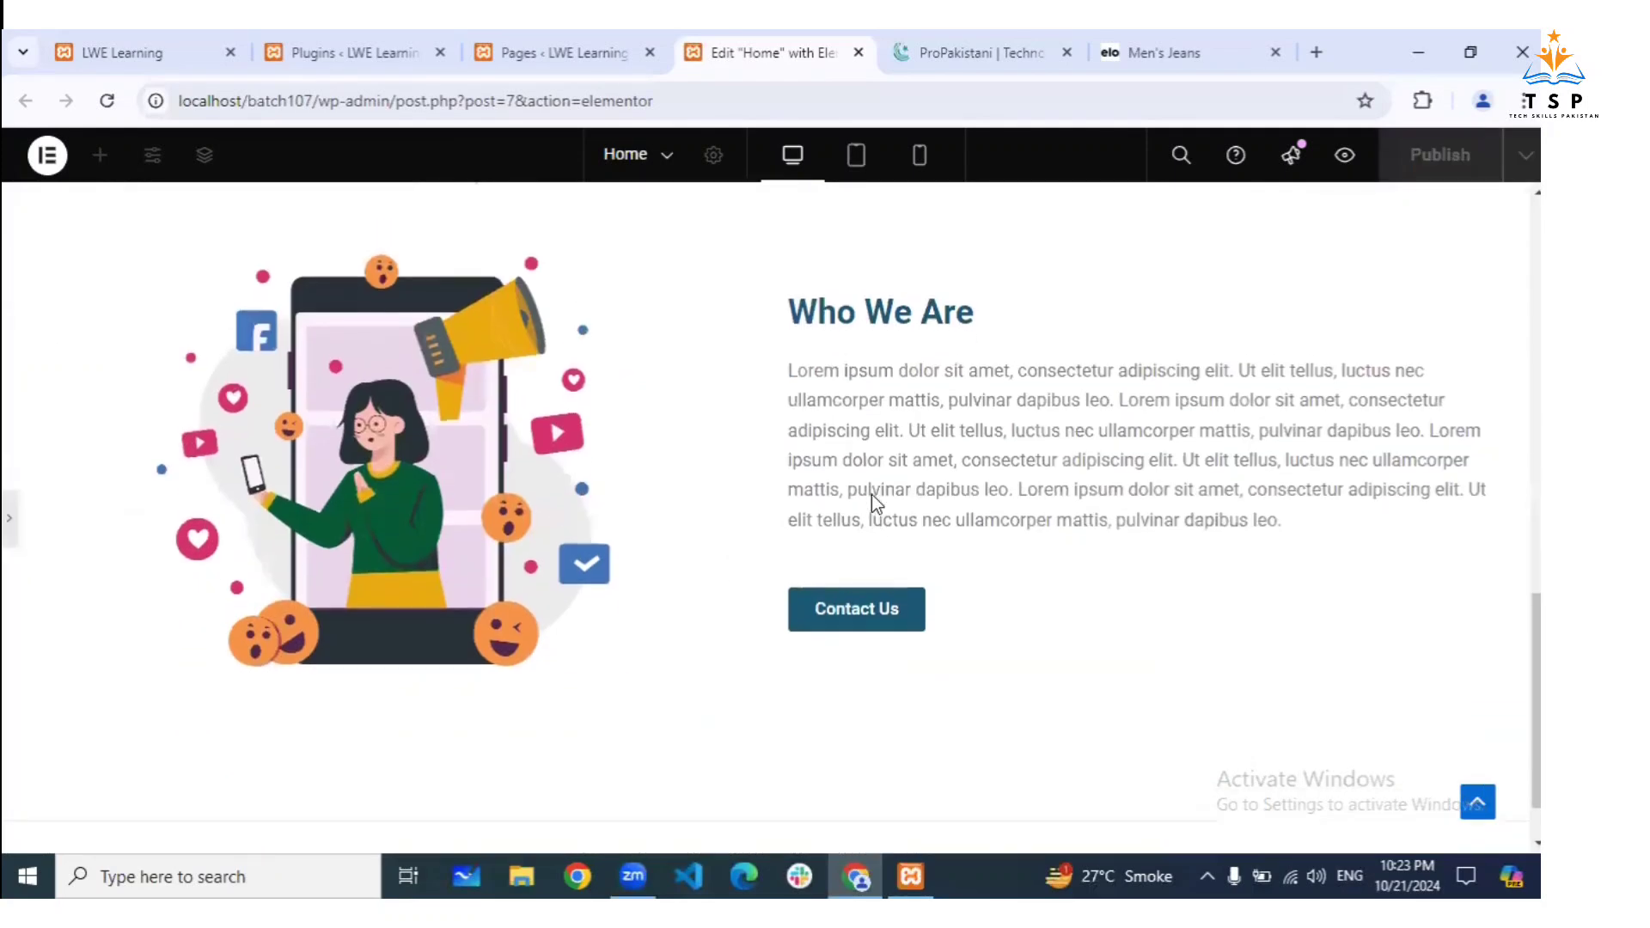
scroll(872, 493, up, 6)
scroll(7, 524, down, 5)
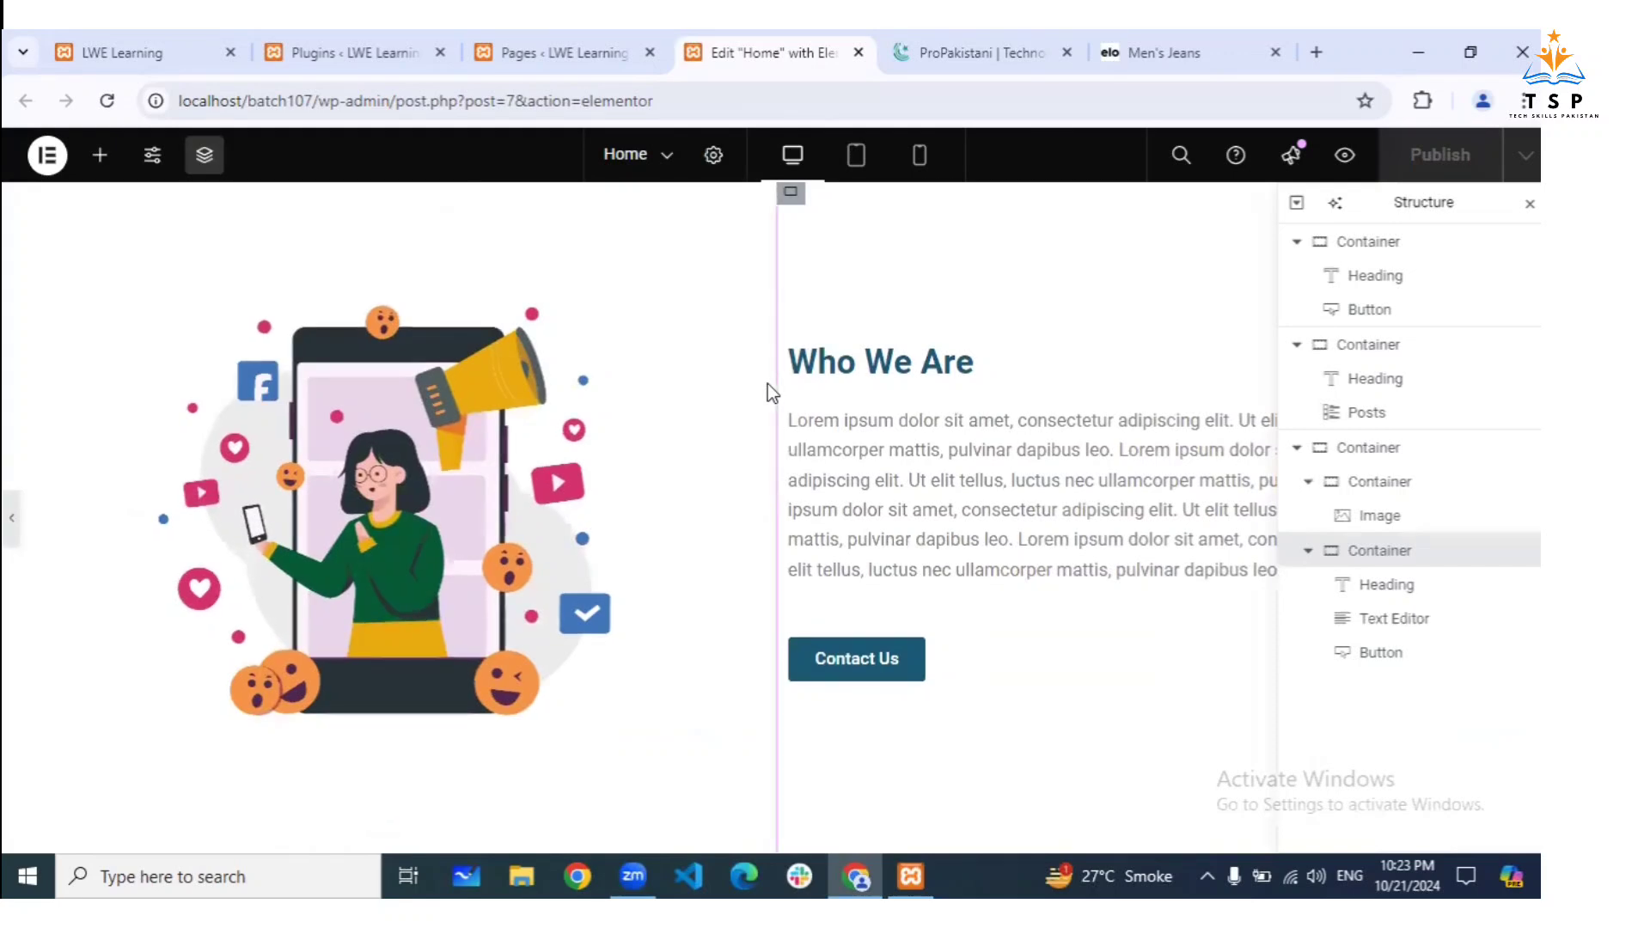
scroll(785, 378, up, 1)
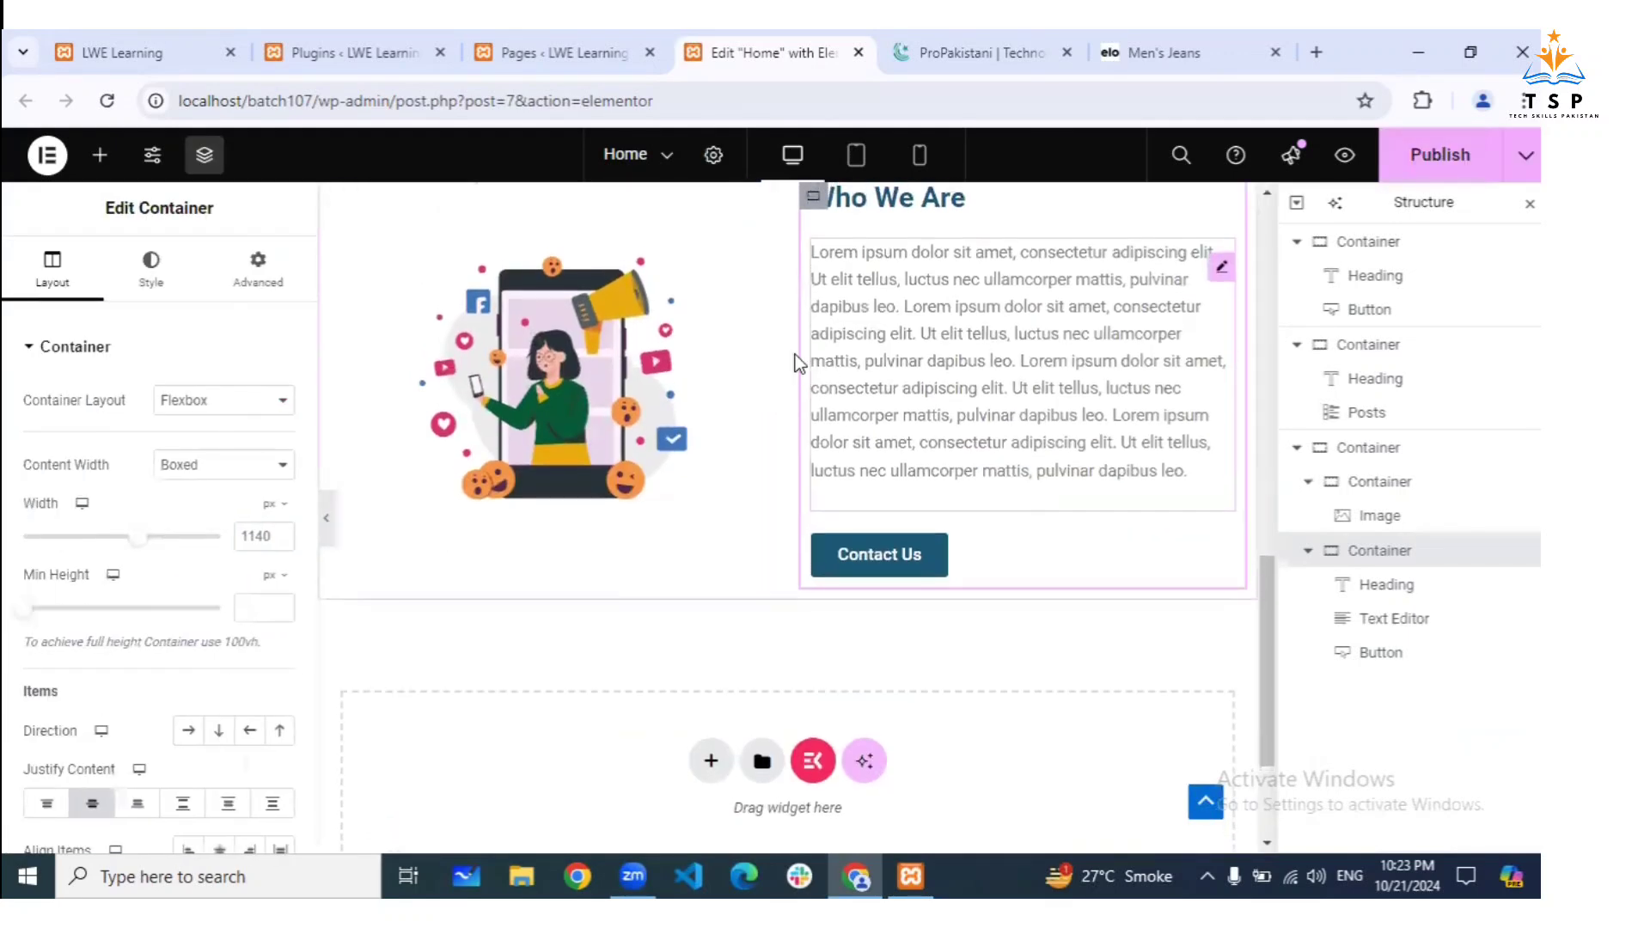
Give the parent container of the Who We Are section a solid light grey background color, #DFDFDF
scroll(785, 400, up, 2)
click(787, 376)
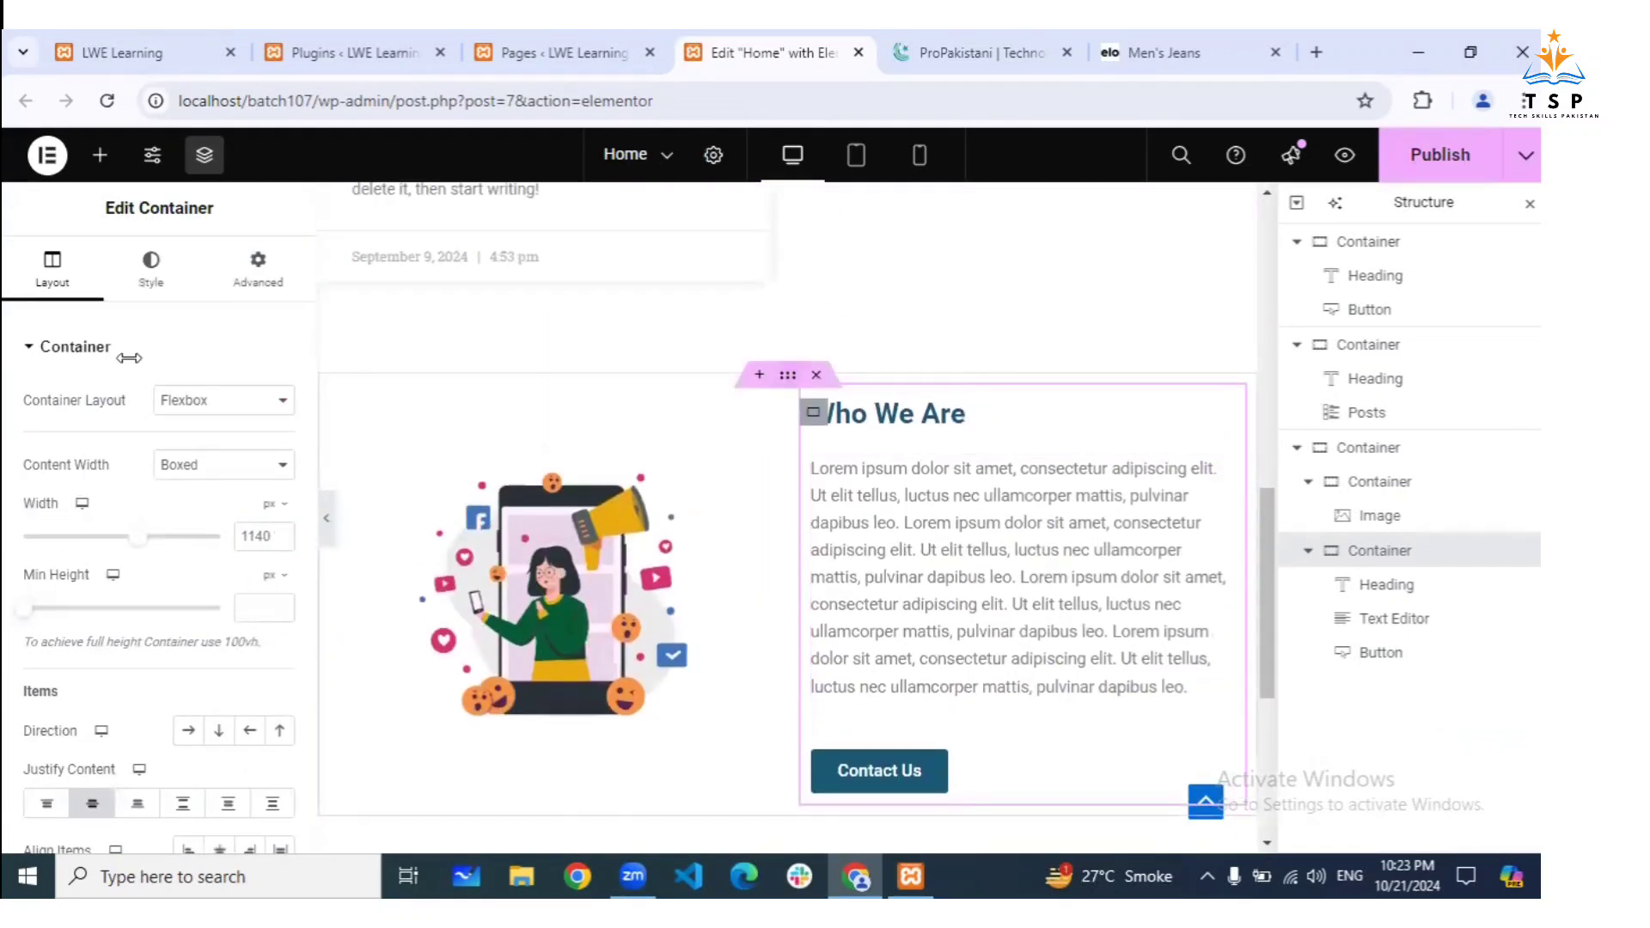
click(151, 273)
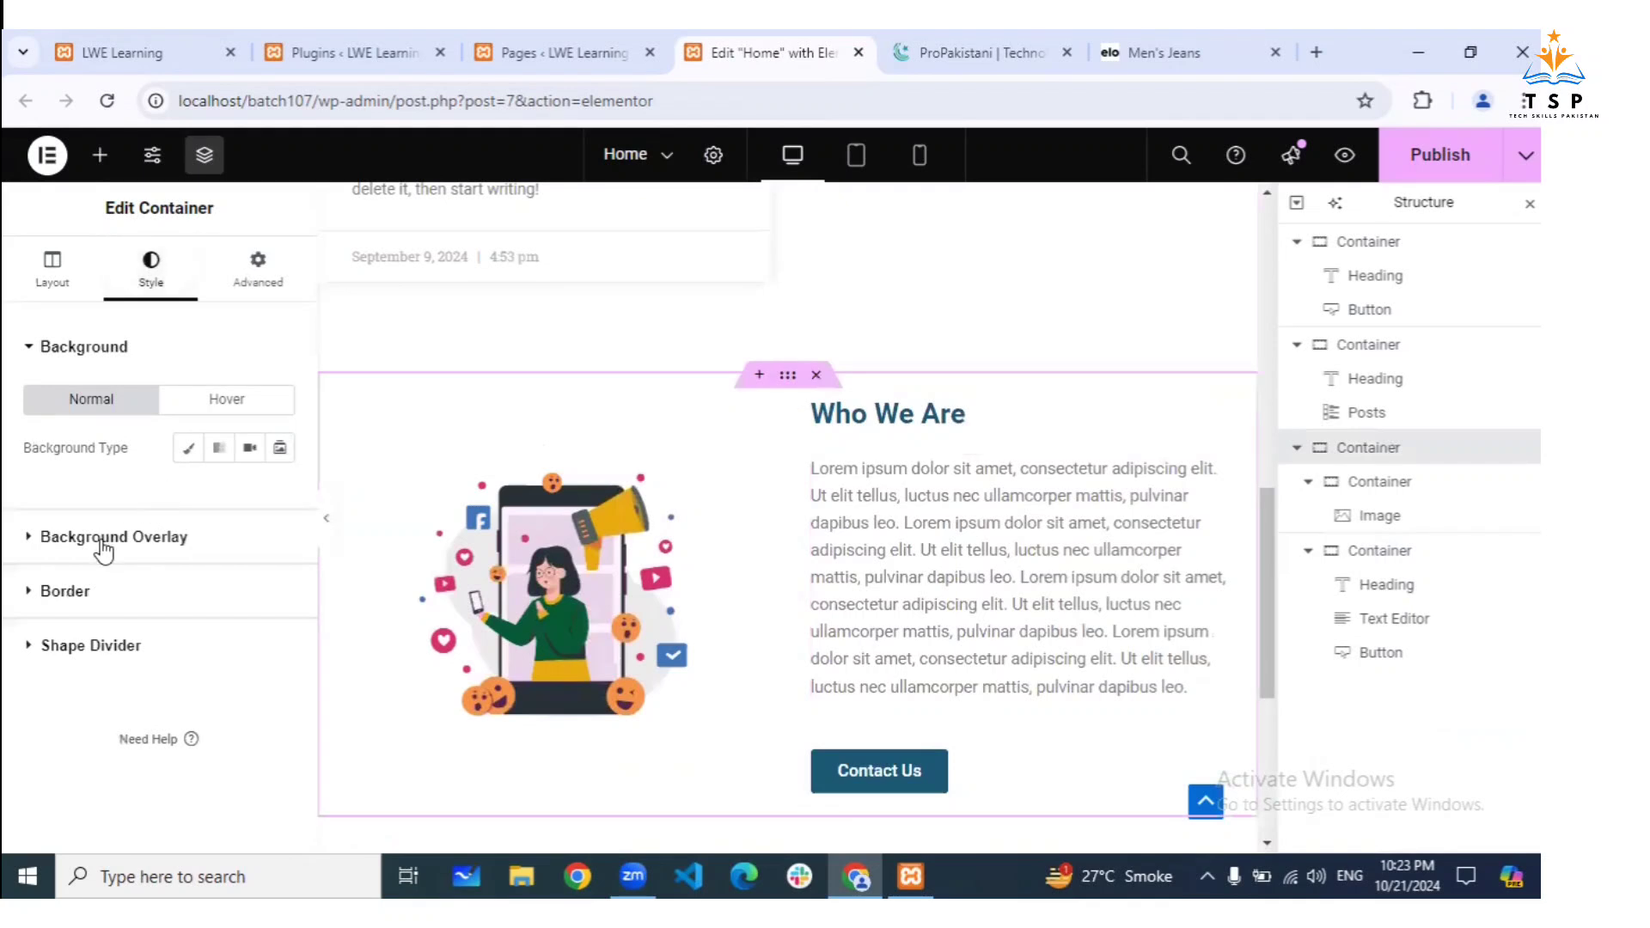
click(188, 448)
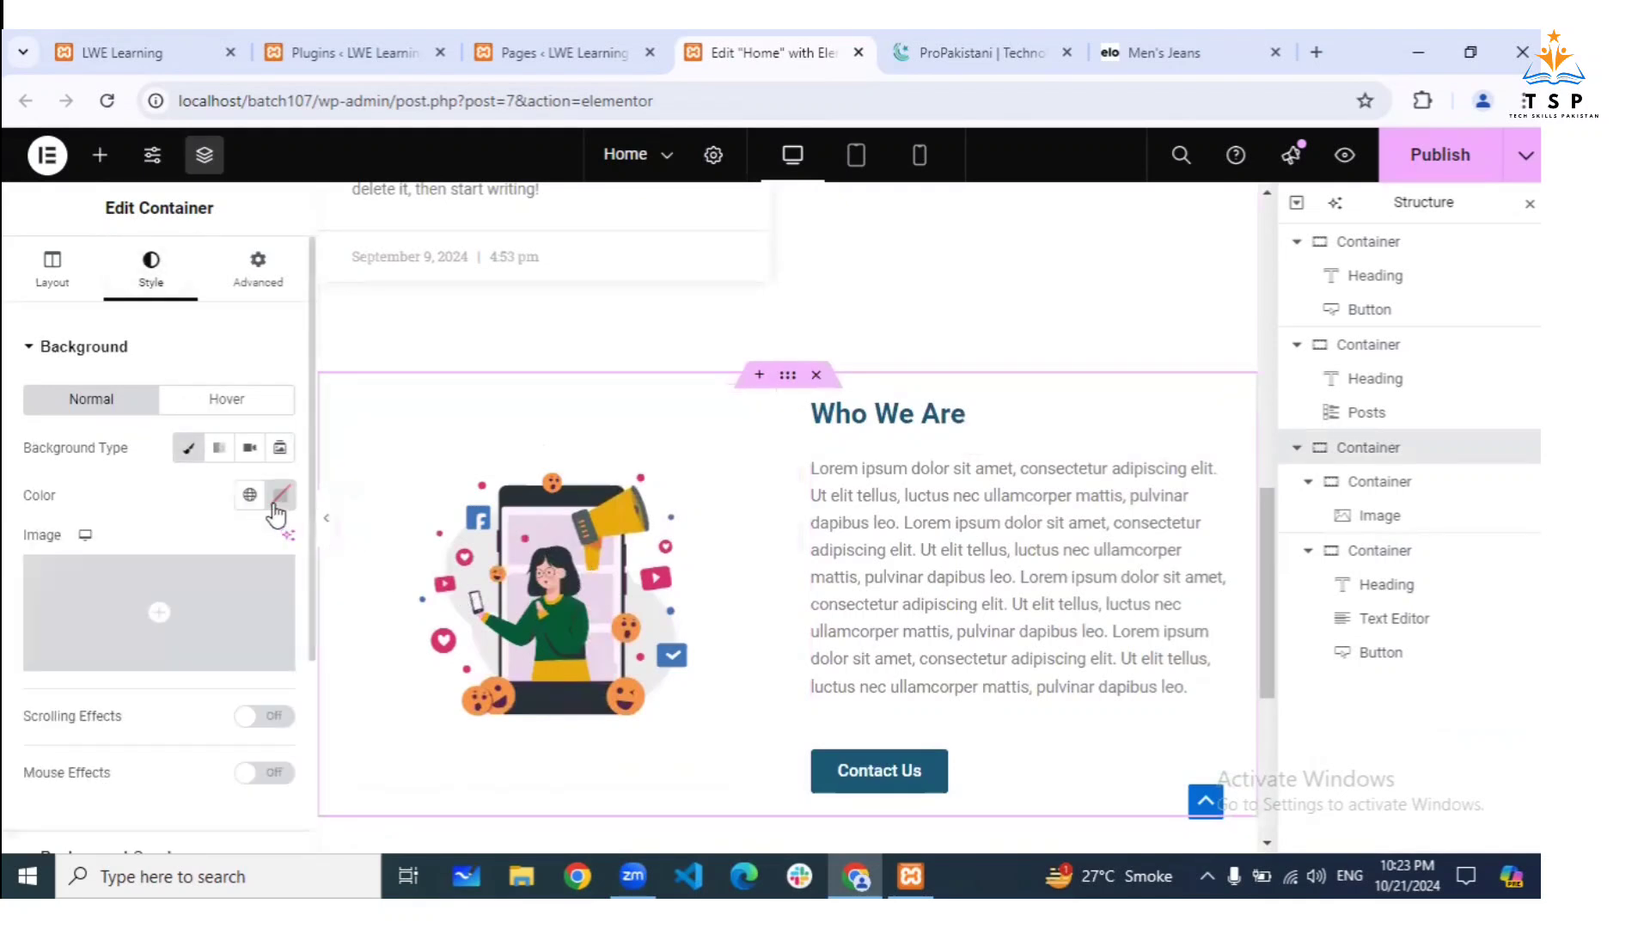
click(280, 496)
drag(183, 251, 140, 215)
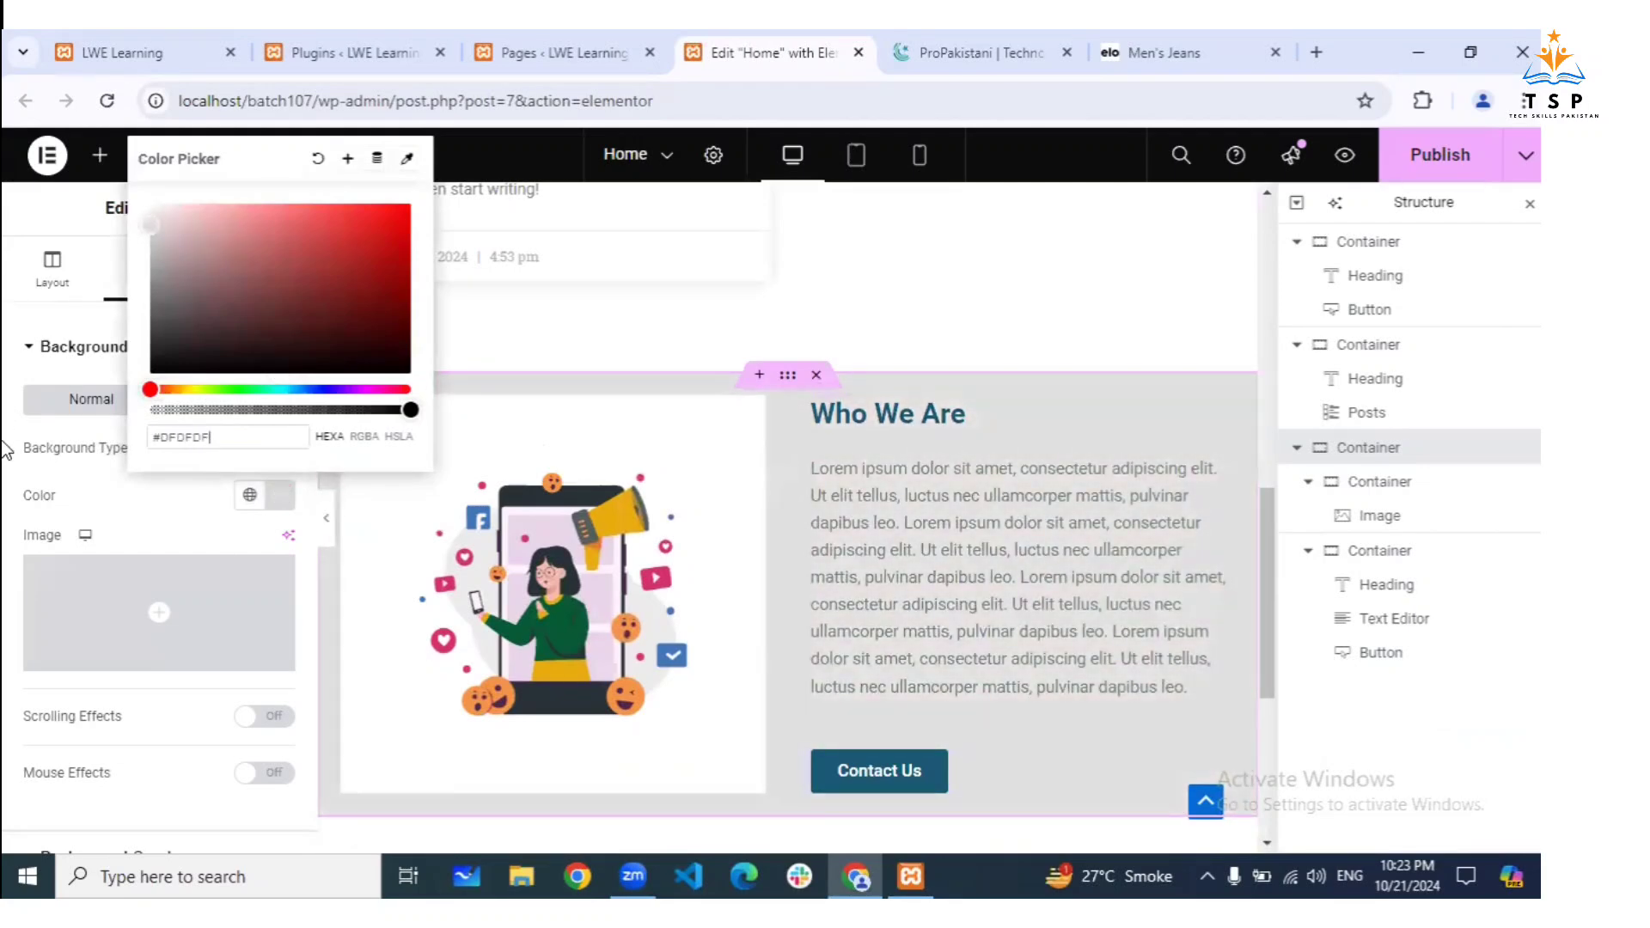
click(851, 442)
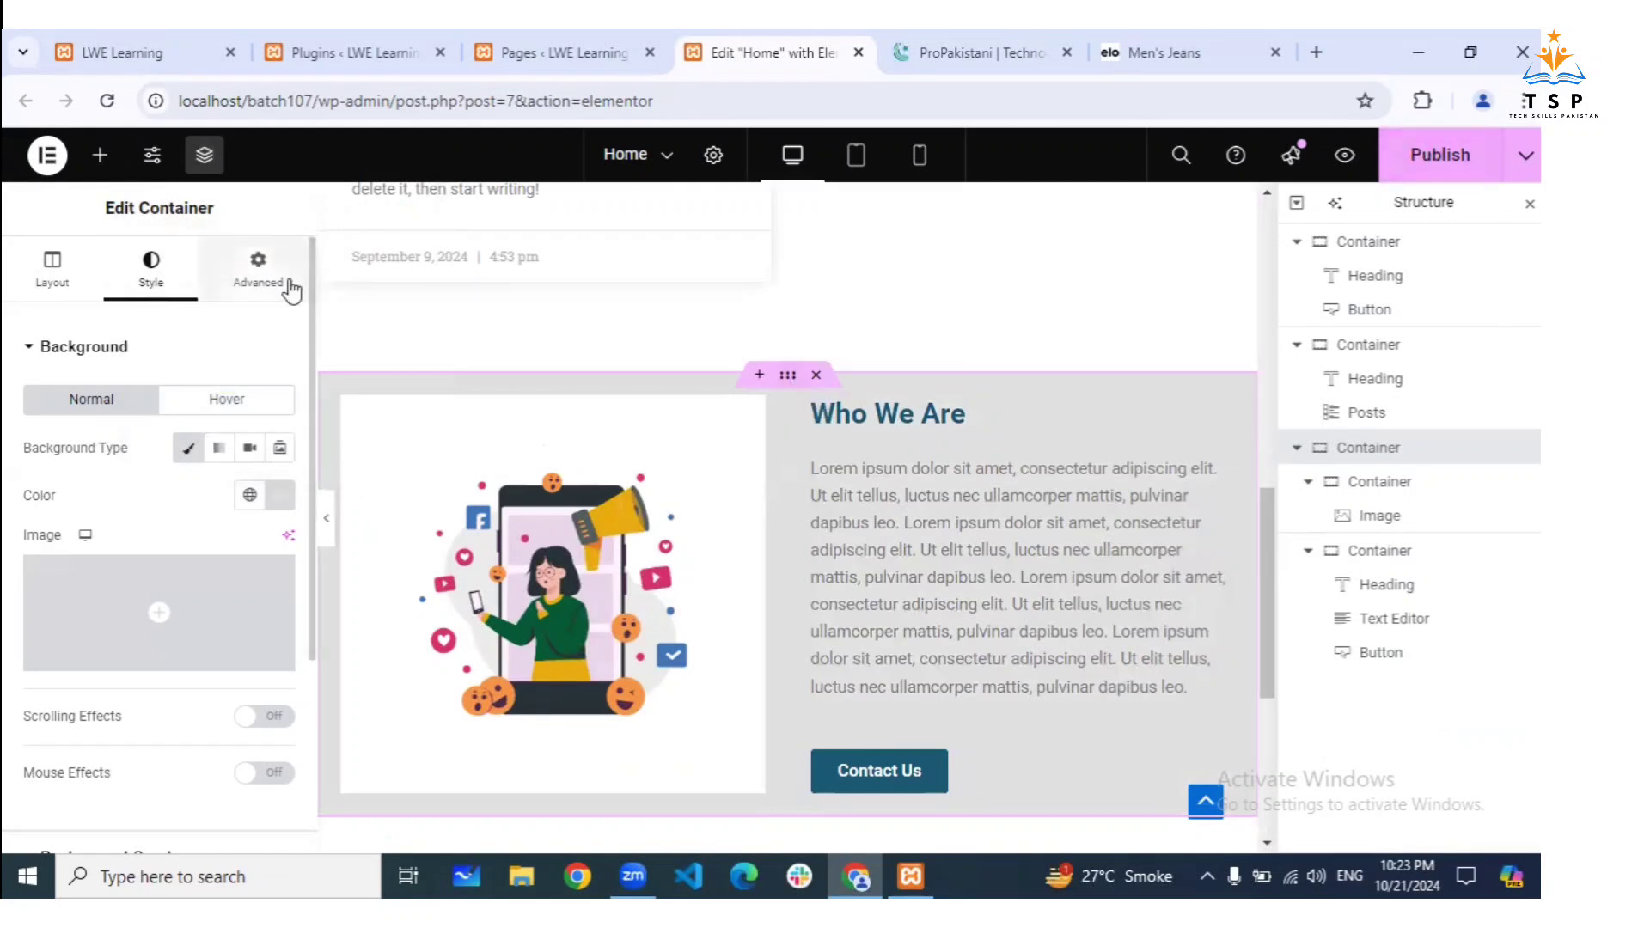
Set the Who We Are parent container's padding to 50 px top and bottom and 0 right and left, and publish the page
click(261, 282)
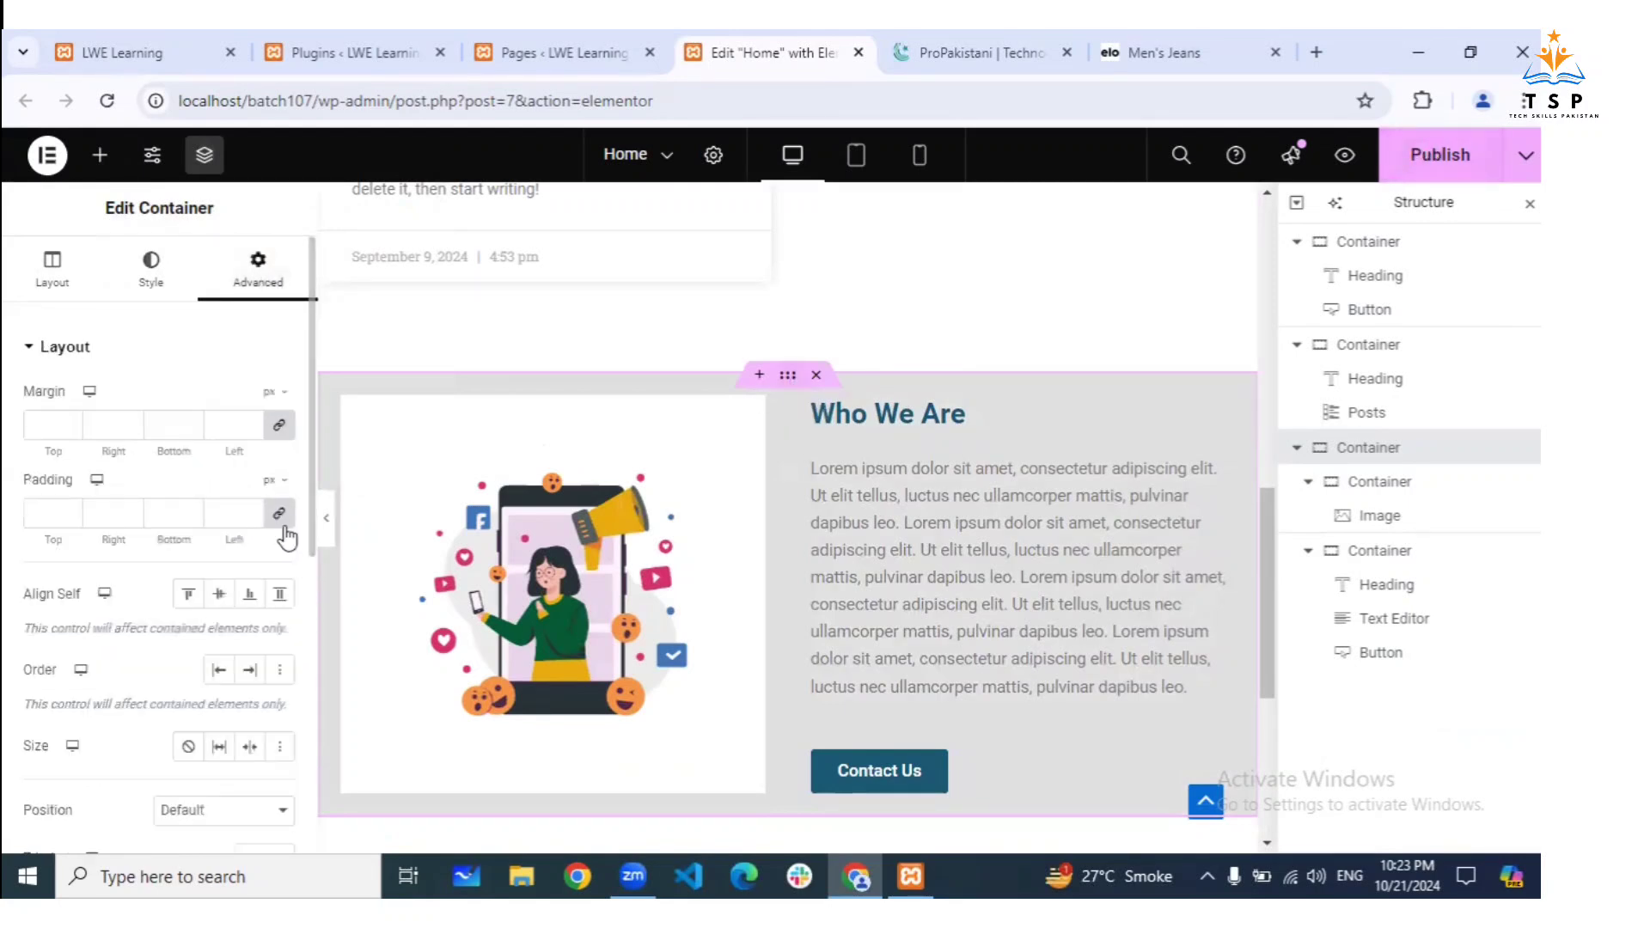
click(65, 515)
text(0)
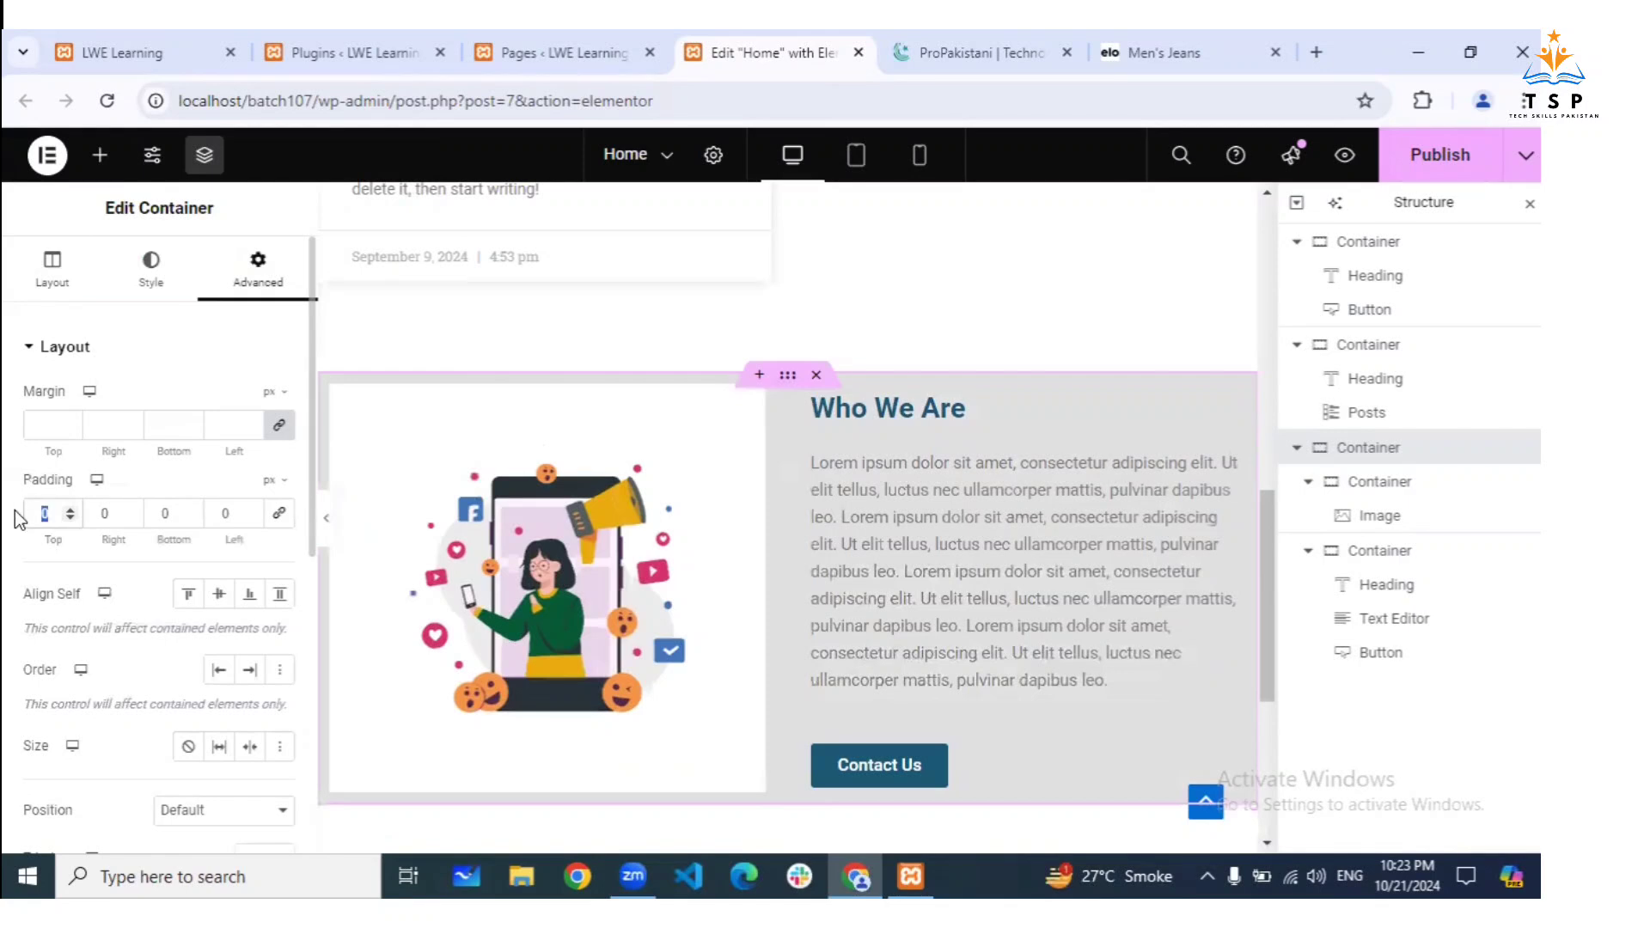
text(50)
click(154, 513)
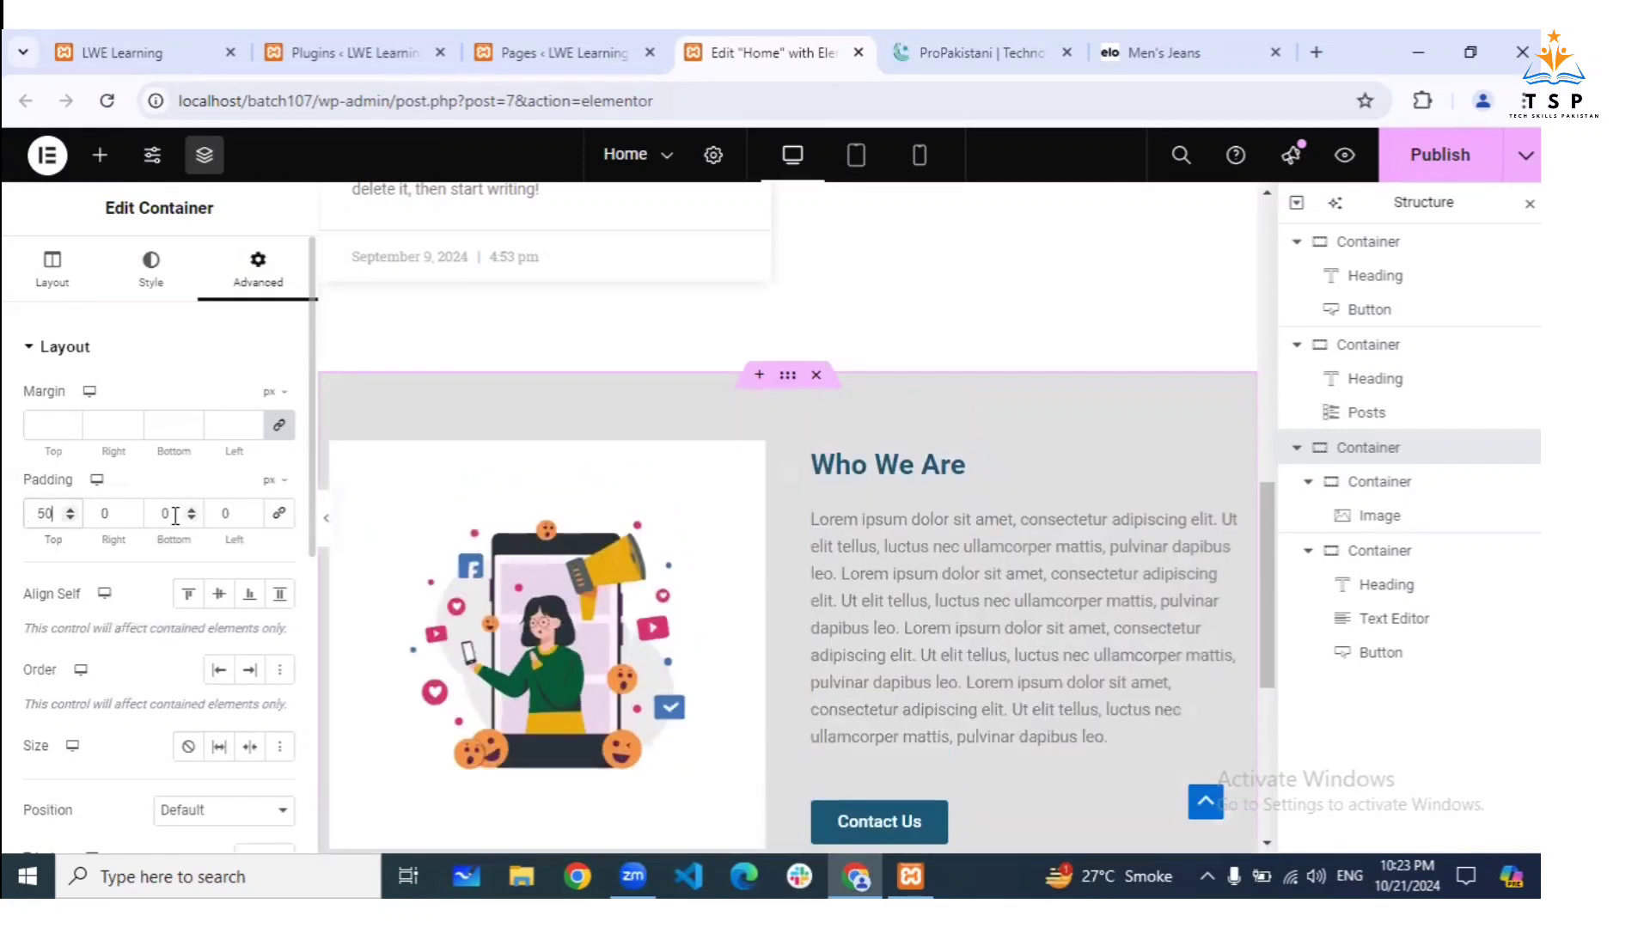
text(50)
click(1418, 172)
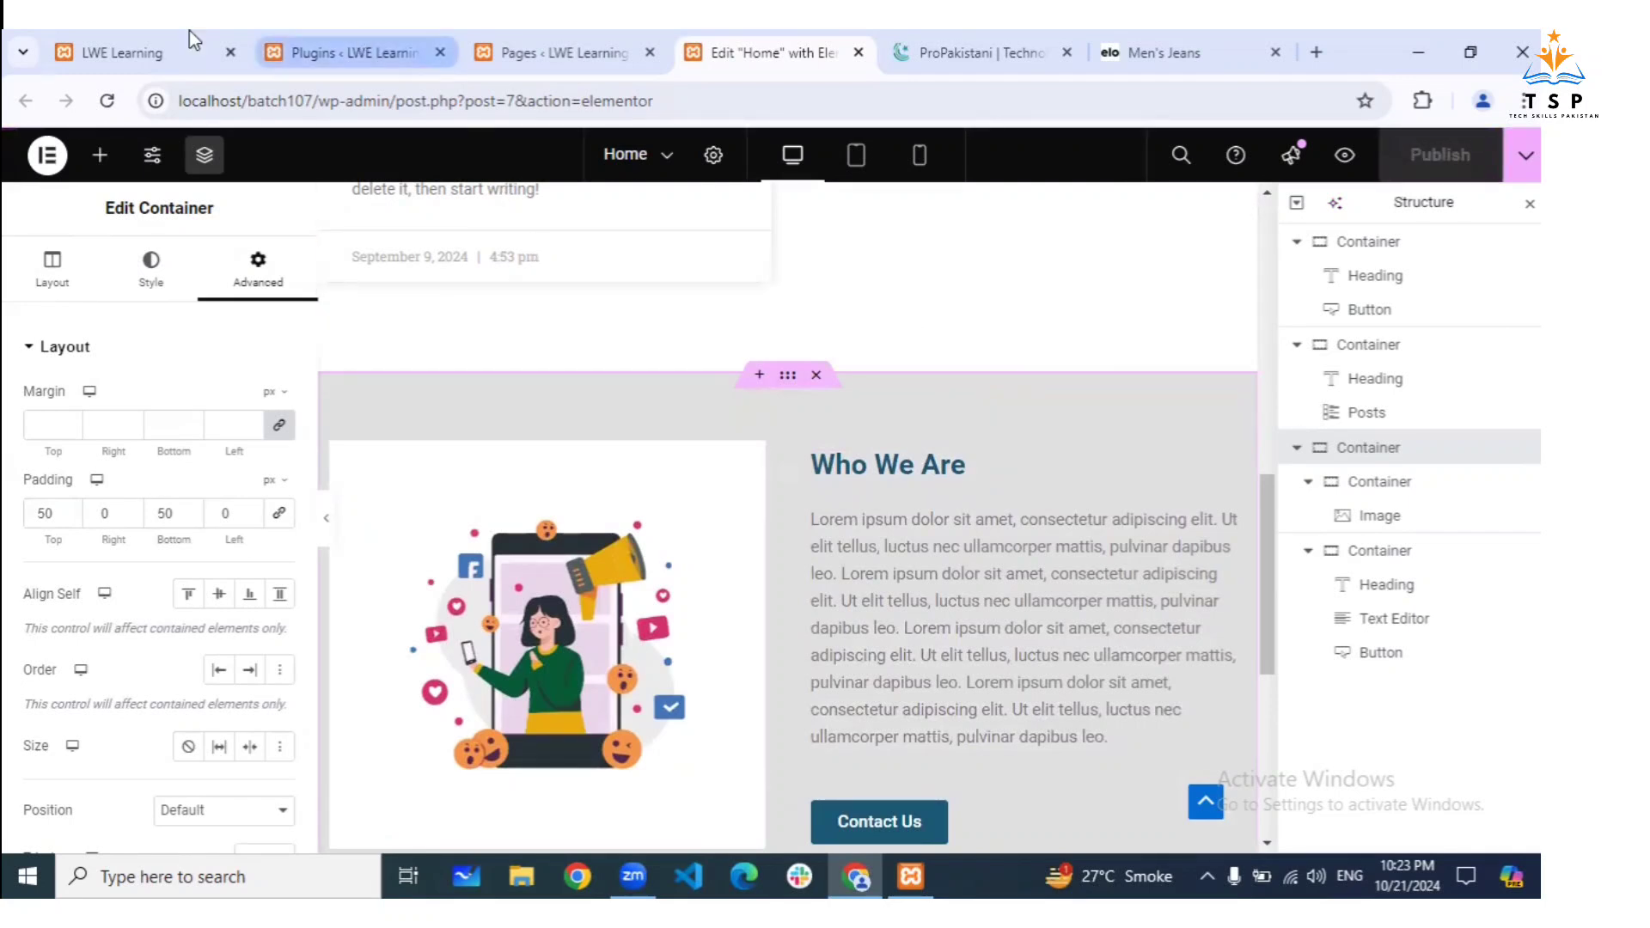
Reload the live LWE Learning home page and check its Latest News and Who We Are sections
click(170, 51)
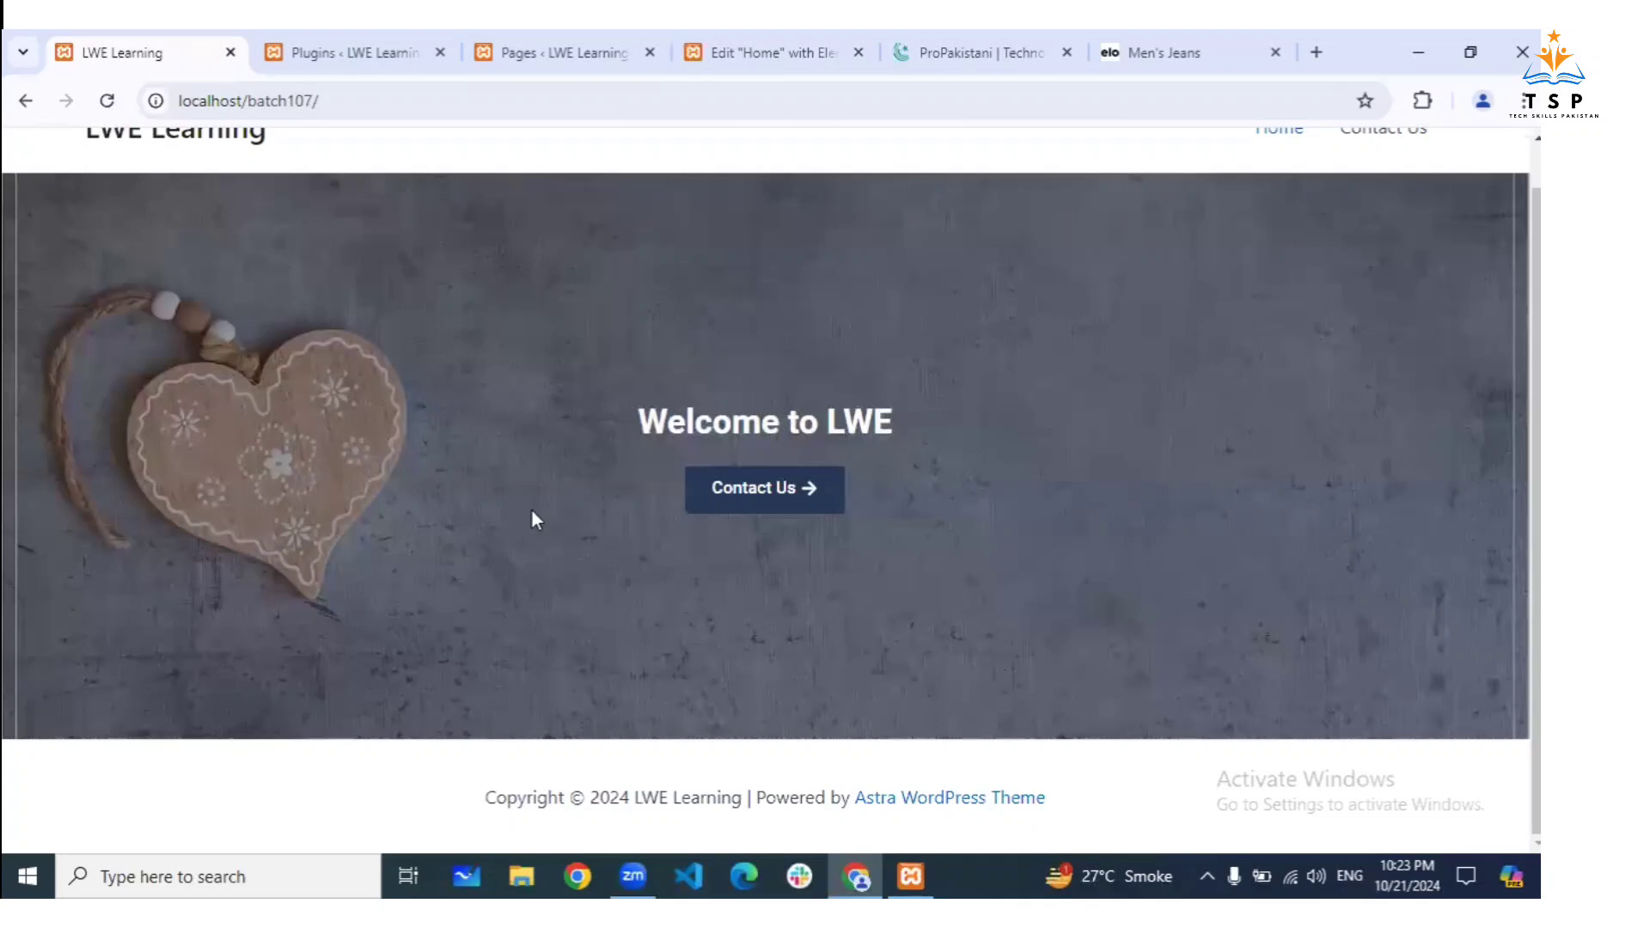
key(F5)
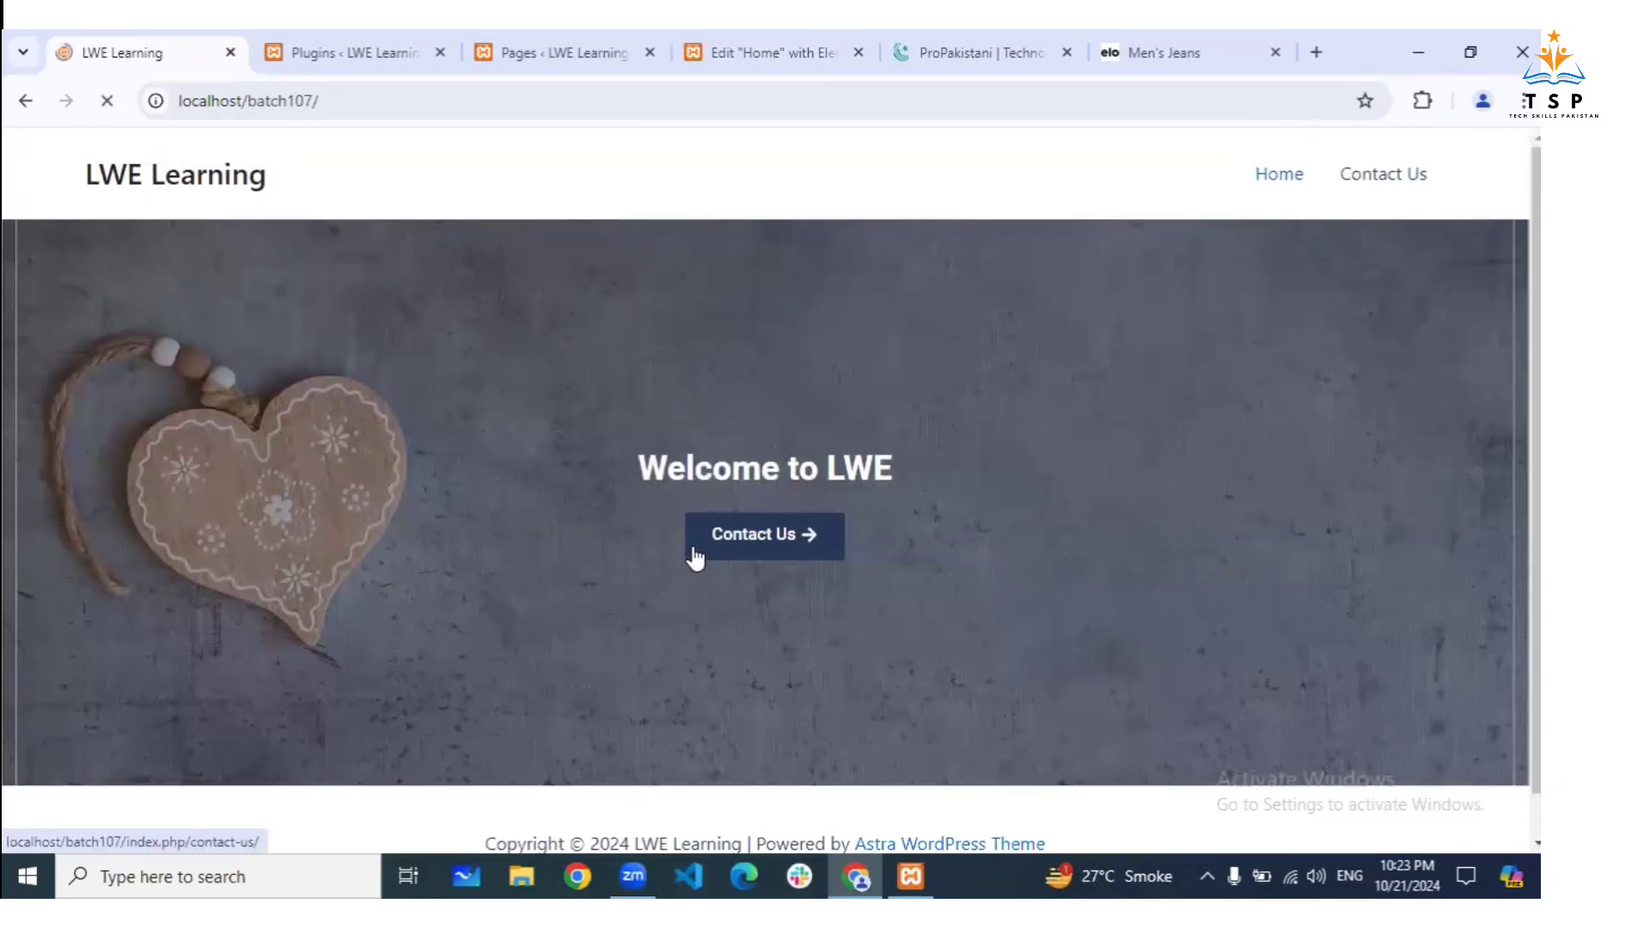
scroll(696, 559, down, 2)
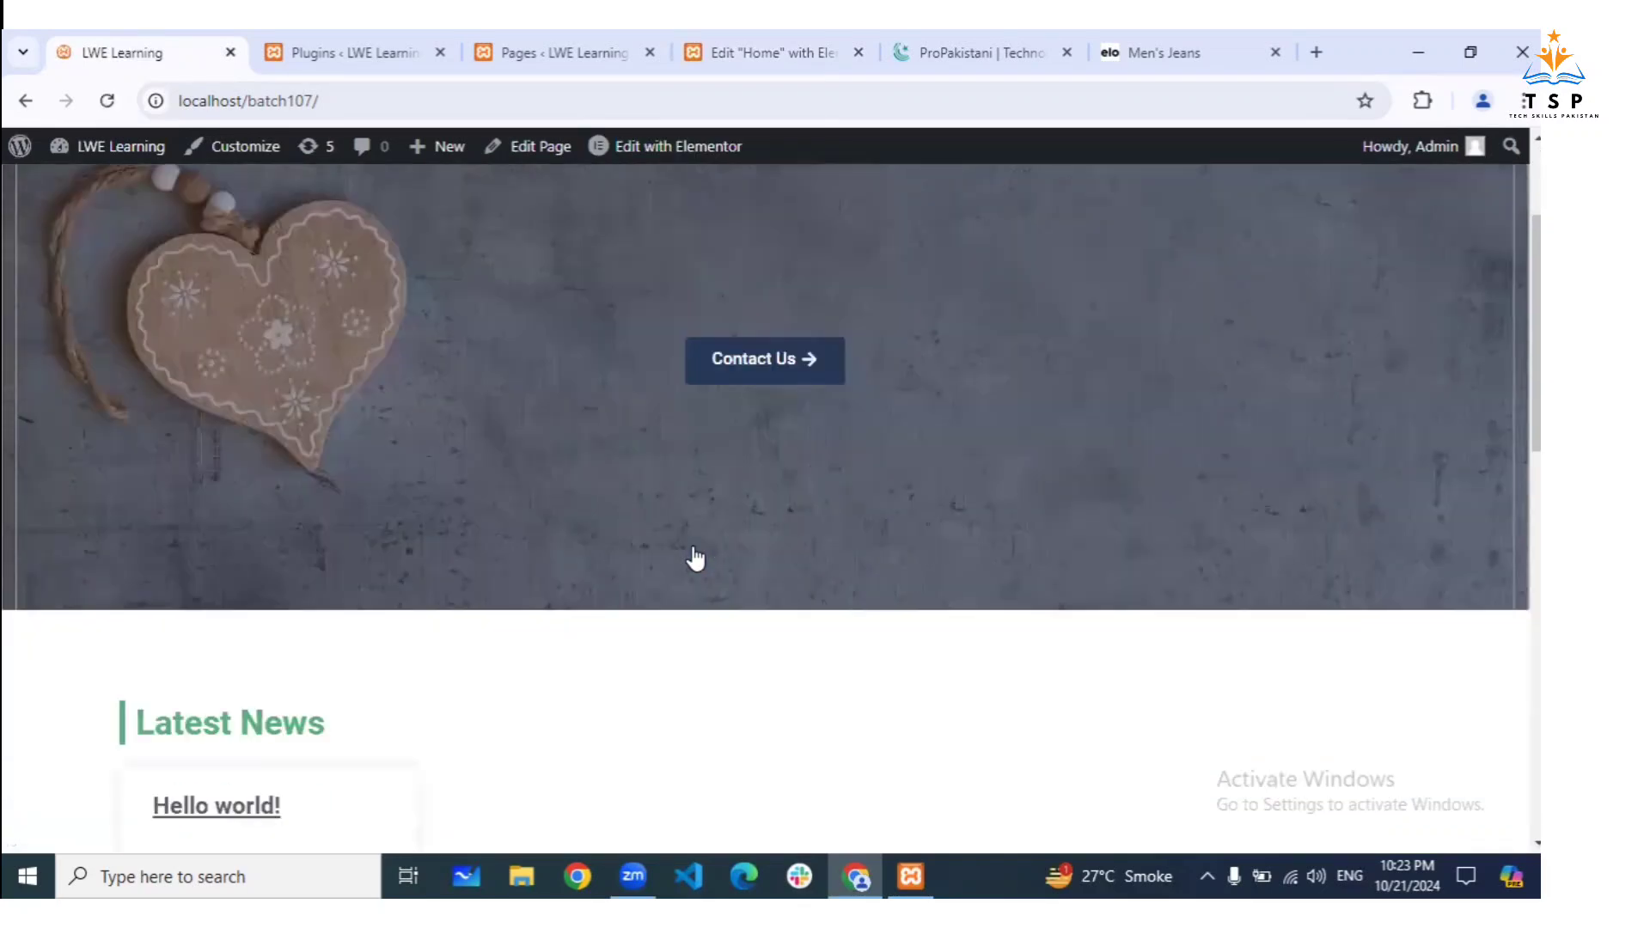
scroll(696, 559, down, 8)
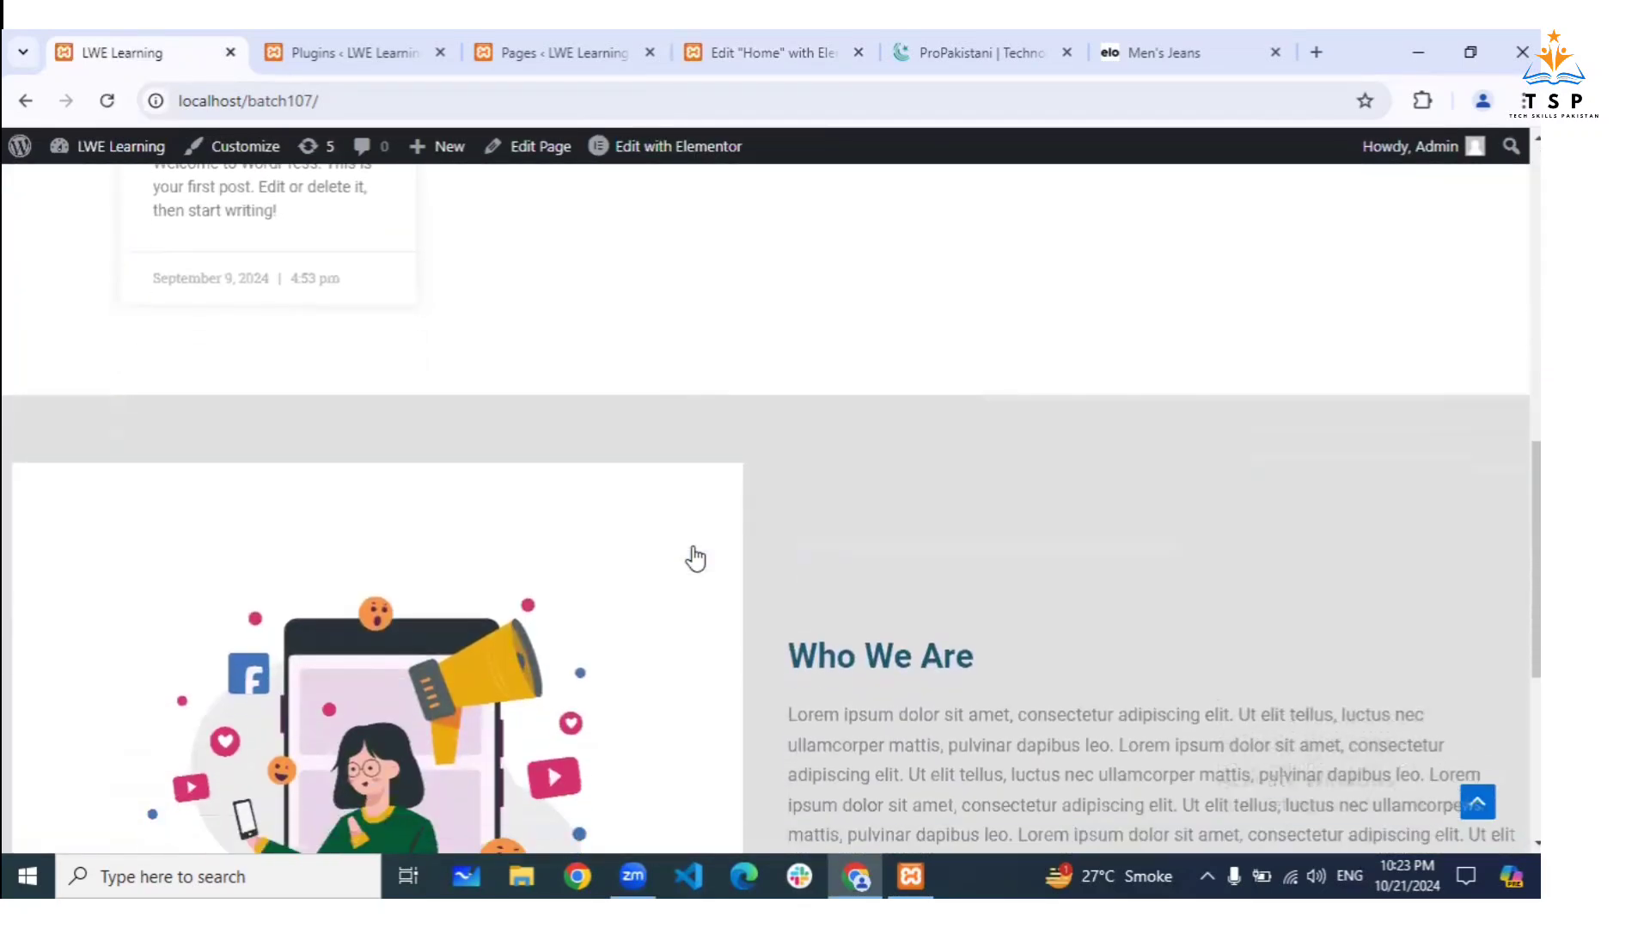
scroll(696, 559, down, 5)
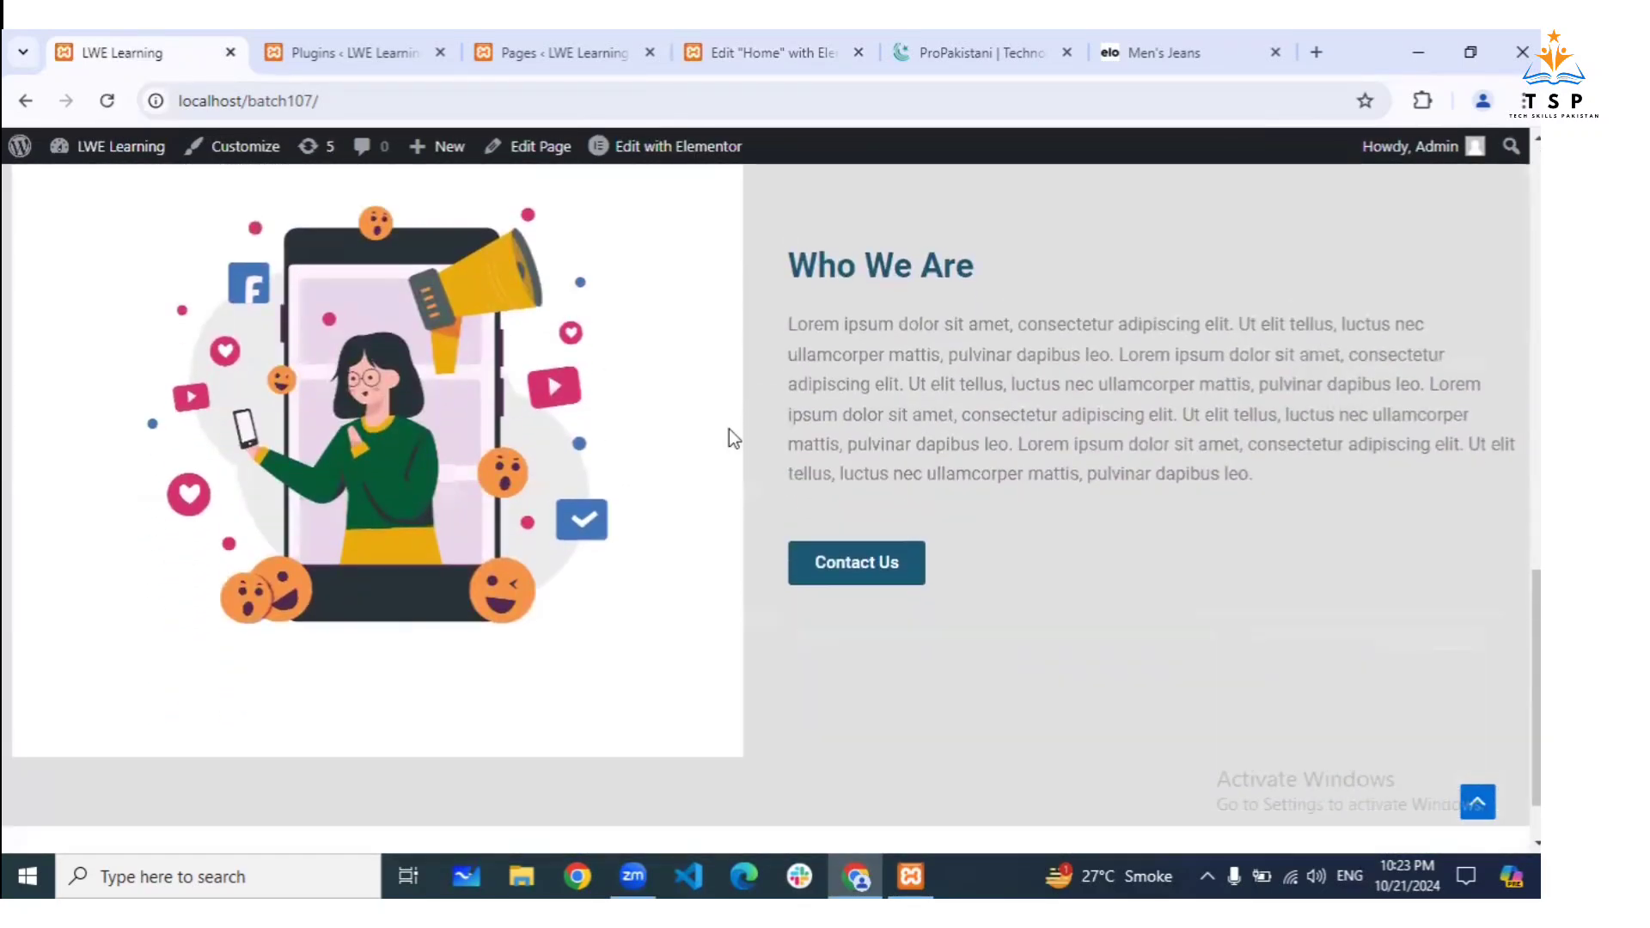
scroll(622, 339, up, 2)
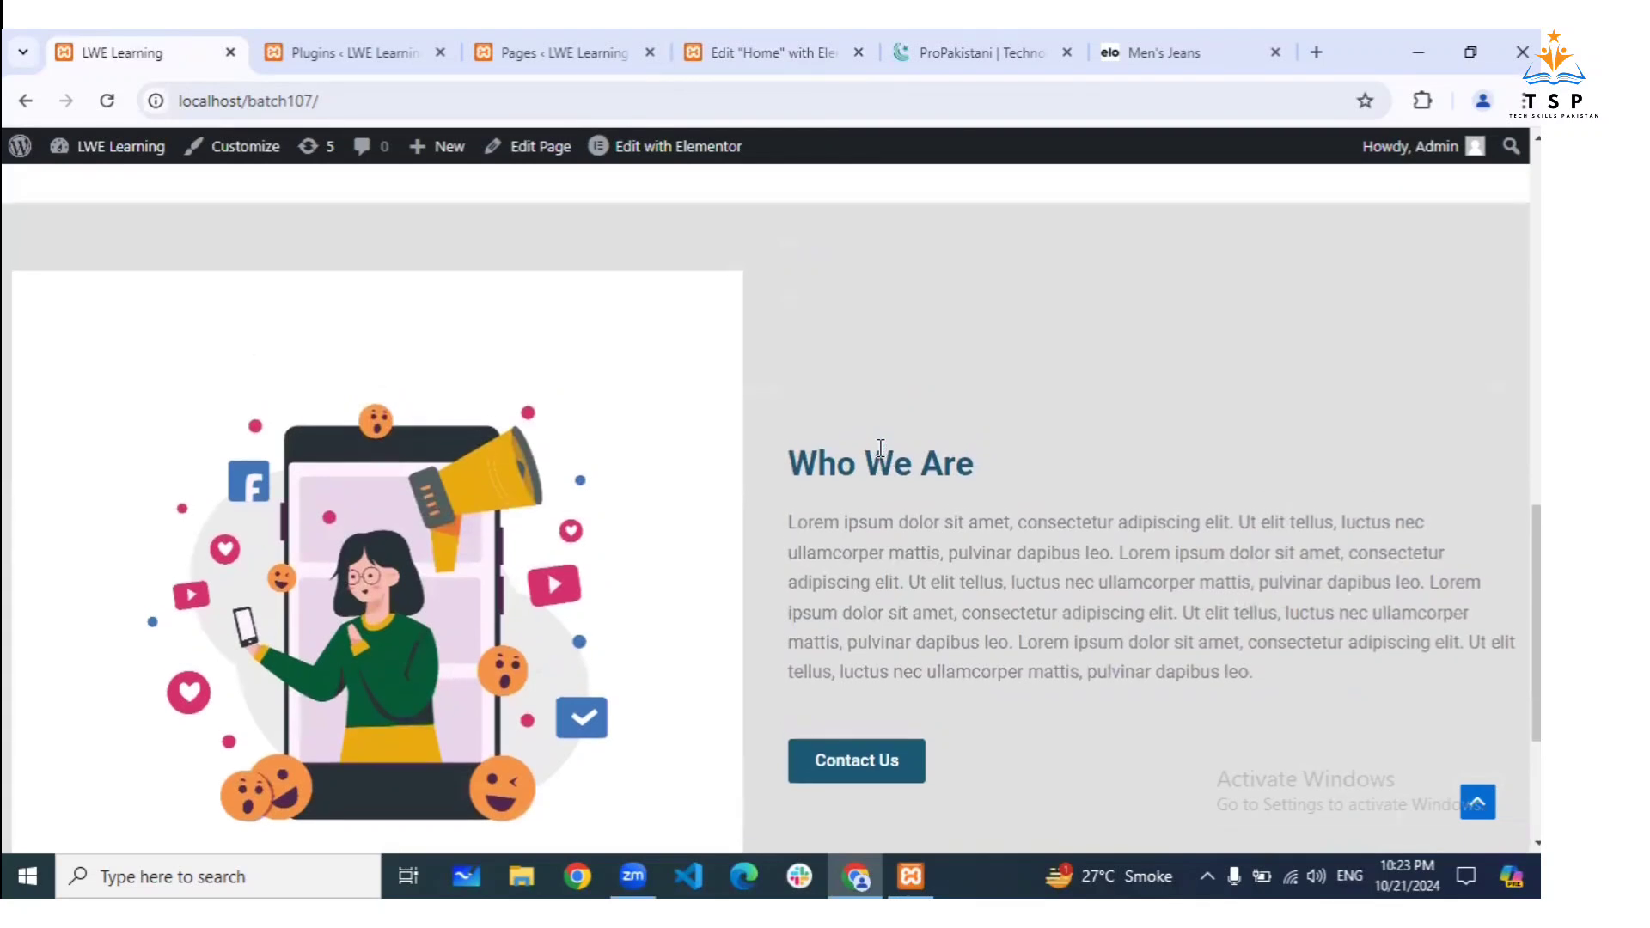
scroll(800, 731, up, 4)
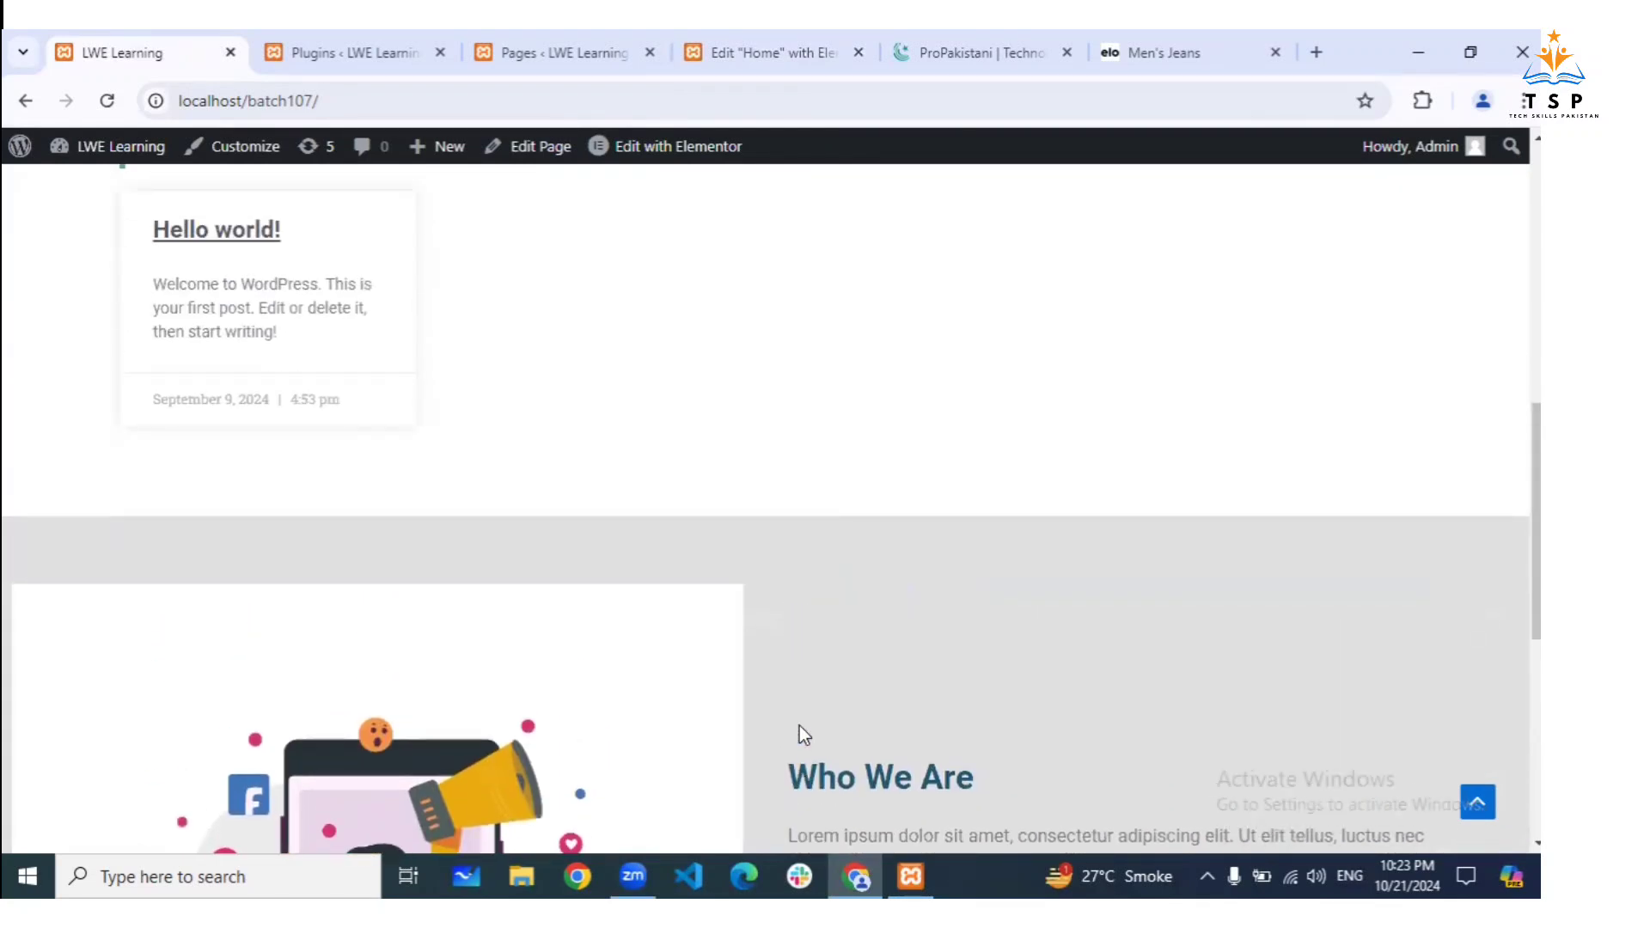